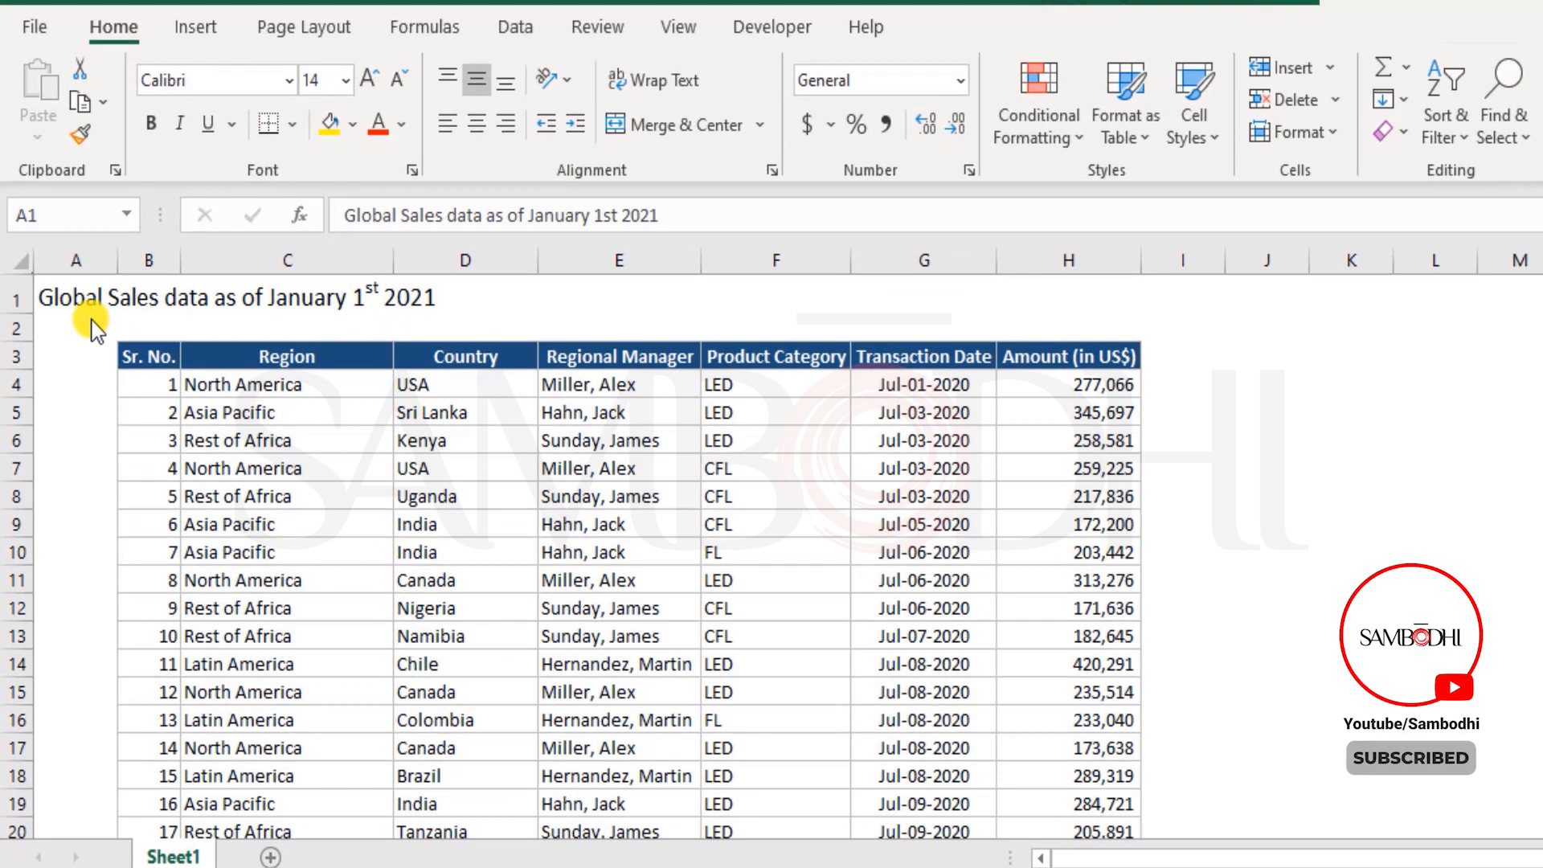
{"action": "left_click", "coordinate": [90, 312]}
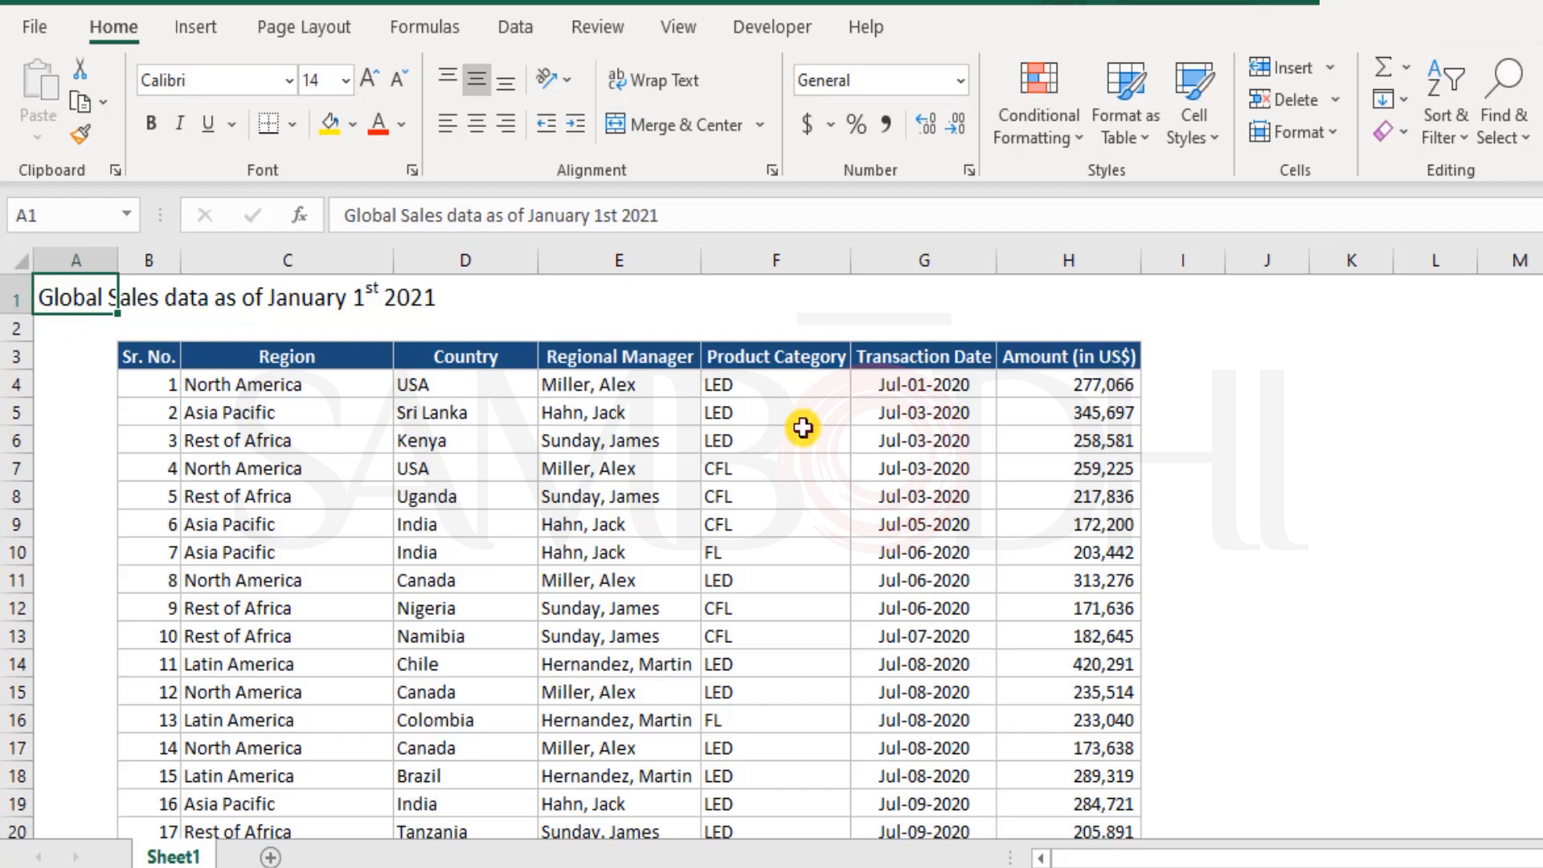
{"action": "left_click", "coordinate": [752, 439]}
{"action": "left_click", "coordinate": [765, 475]}
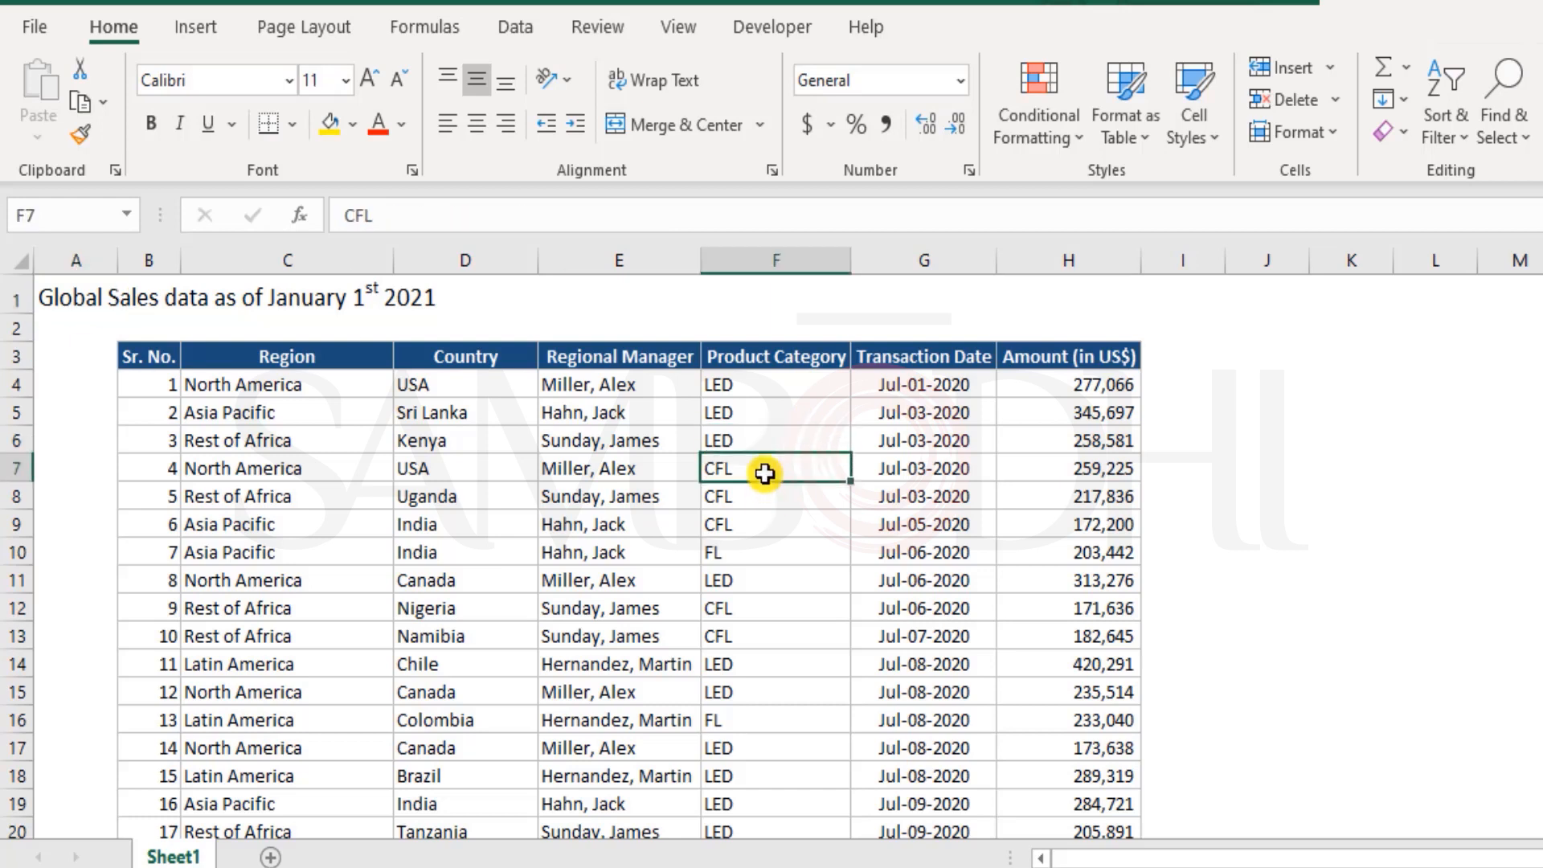
{"action": "left_click", "coordinate": [763, 550]}
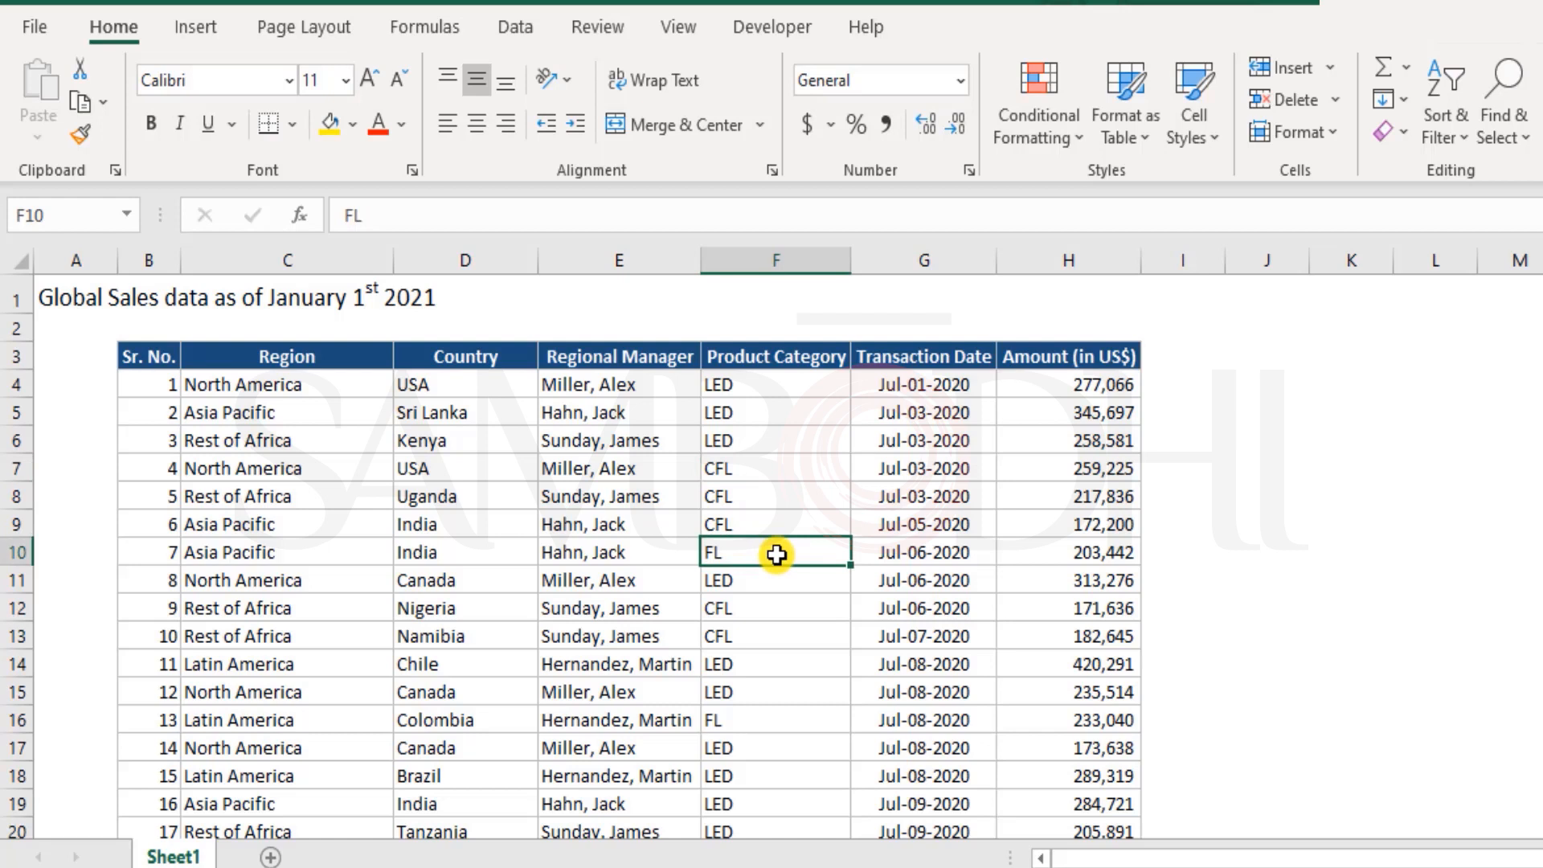
{"action": "left_click", "coordinate": [296, 412]}
- Create a PivotTable on a new worksheet from the sales data in Sheet1 range B3:H523
{"action": "left_click_drag", "start_coordinate": [148, 357], "coordinate": [1036, 792]}
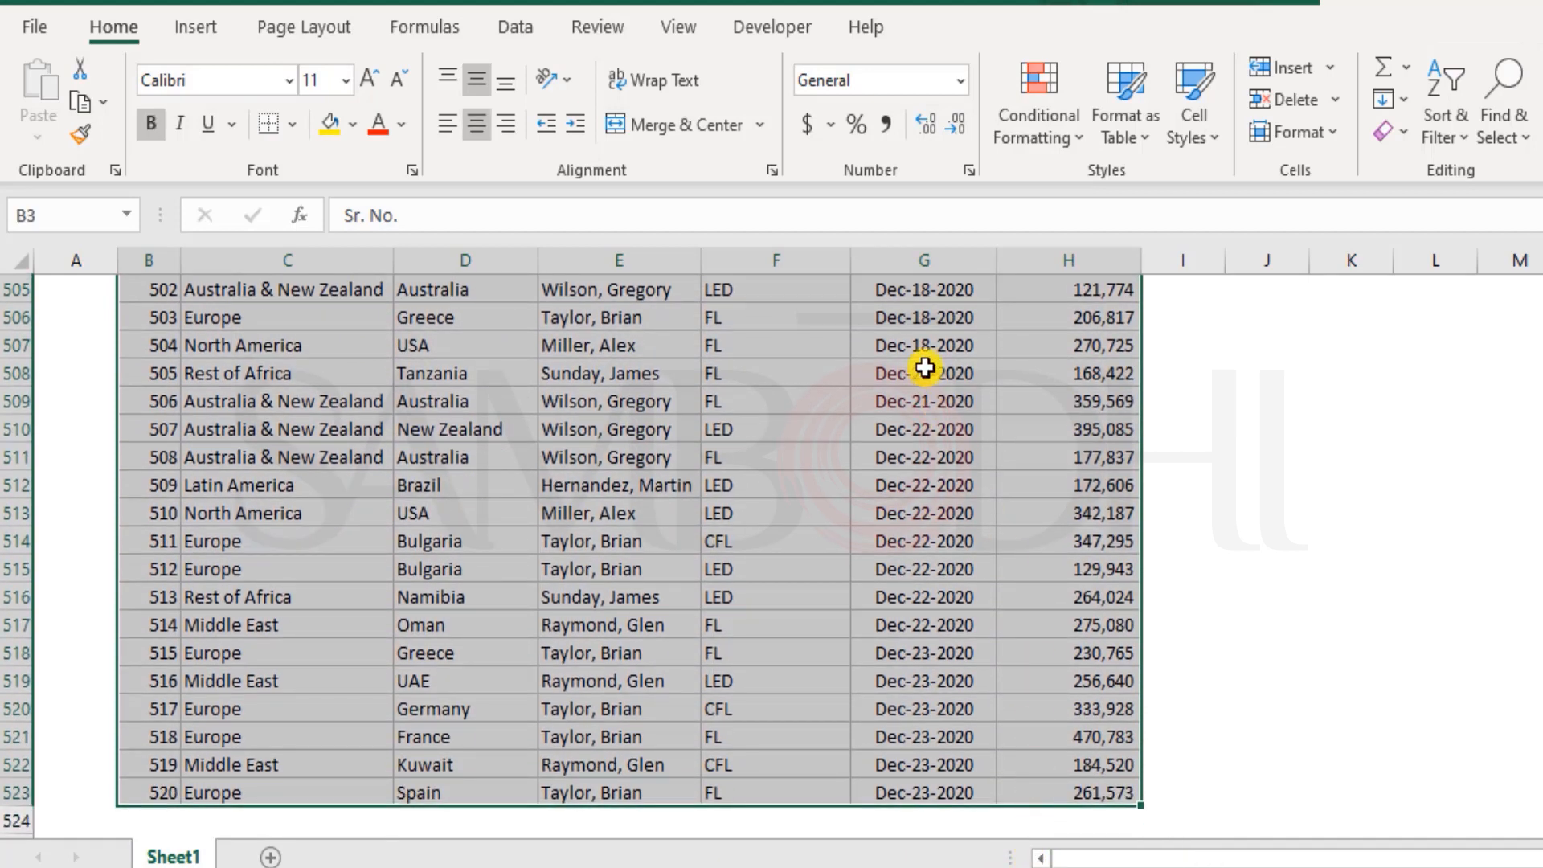
{"action": "left_click", "coordinate": [214, 24]}
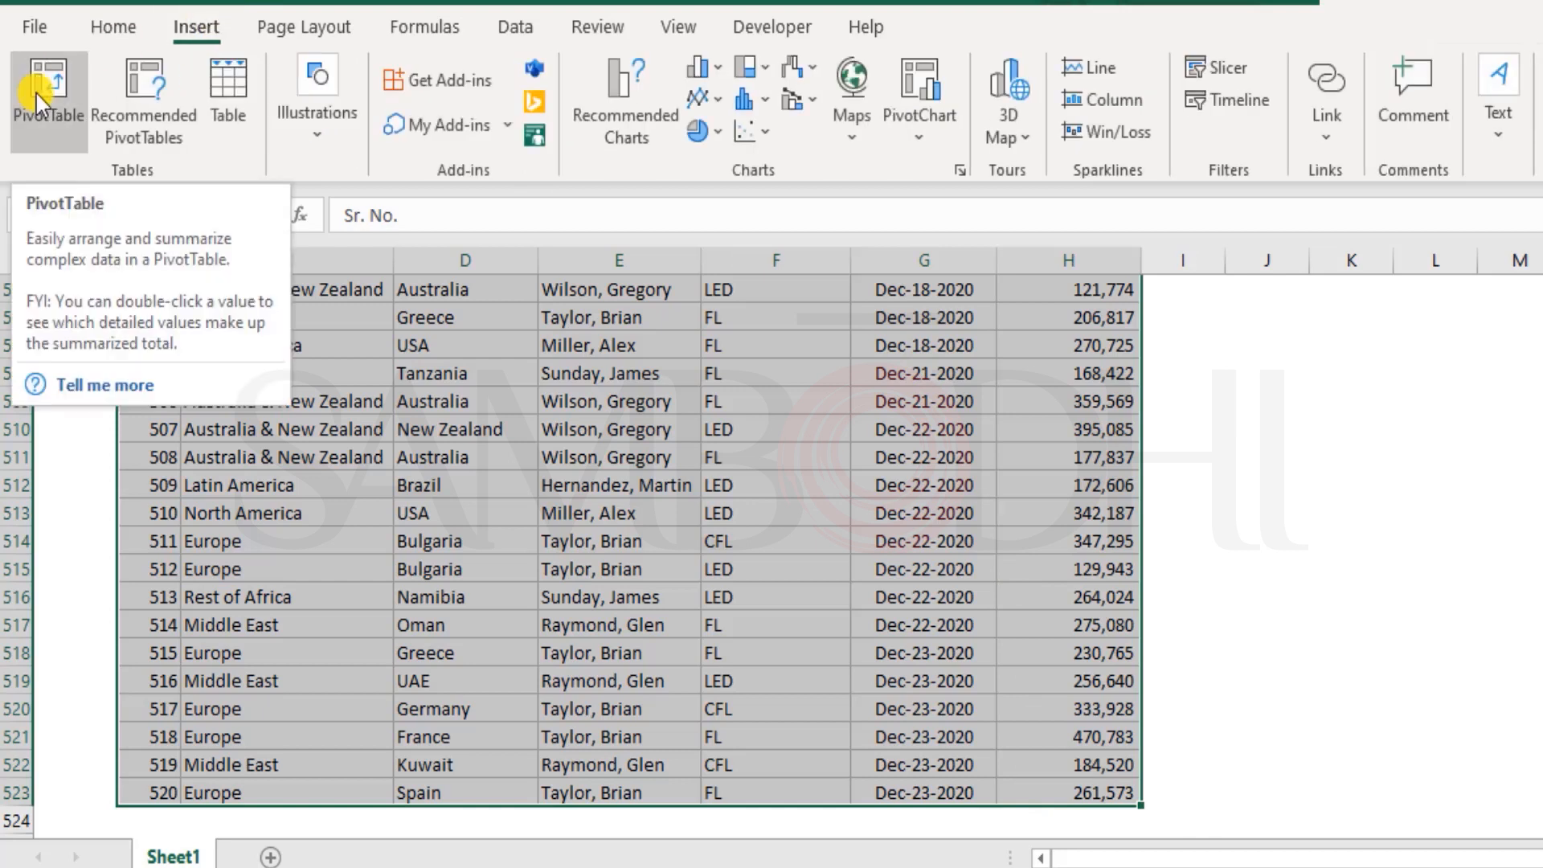
{"action": "left_click", "coordinate": [36, 90]}
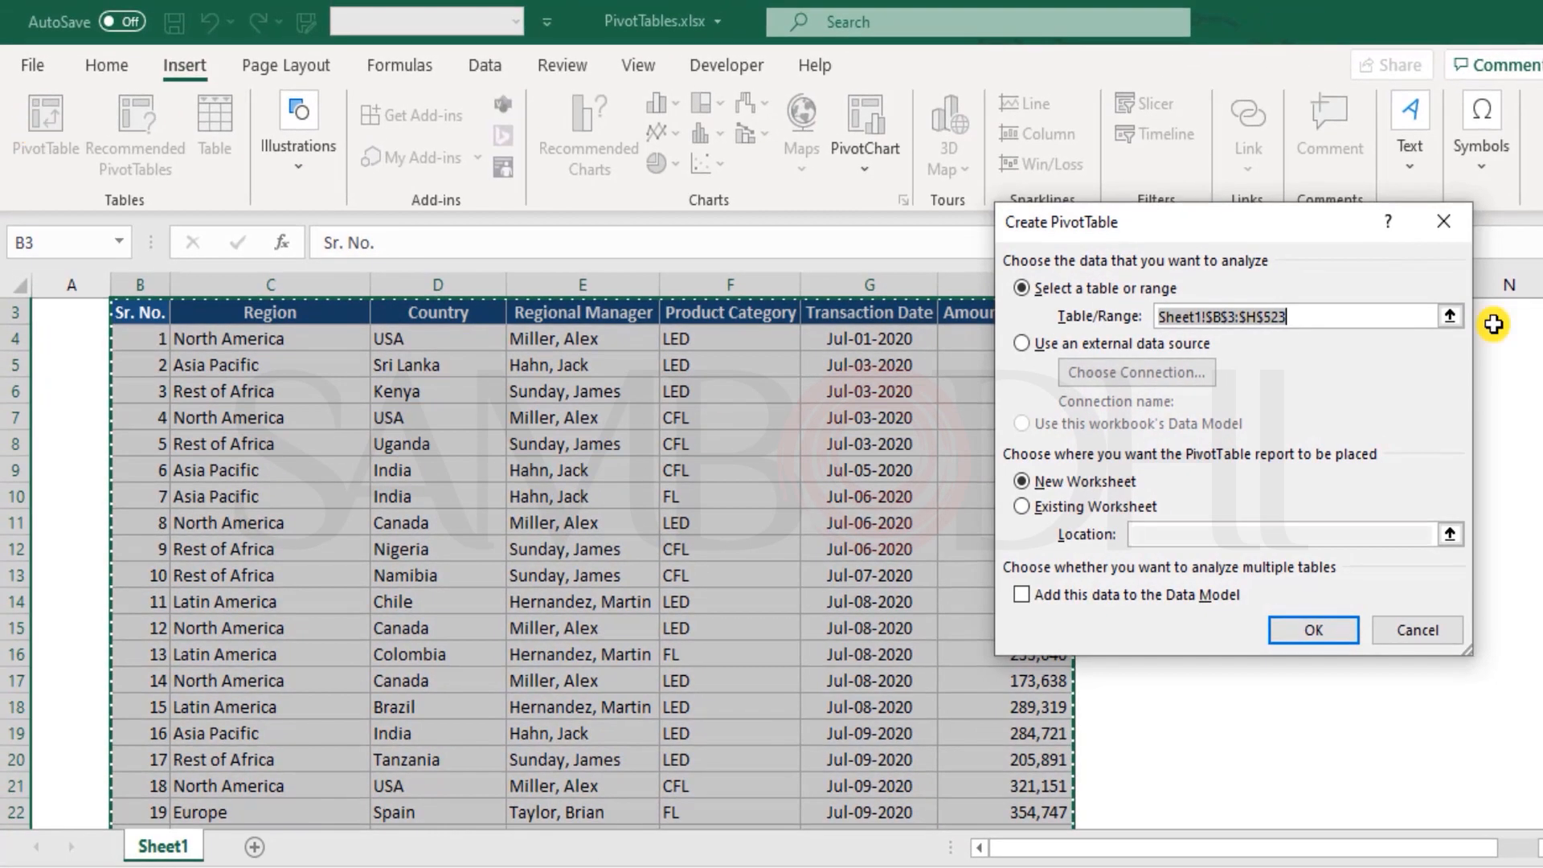
{"action": "left_click", "coordinate": [1311, 320]}
{"action": "left_click_drag", "start_coordinate": [1310, 321], "coordinate": [1040, 324]}
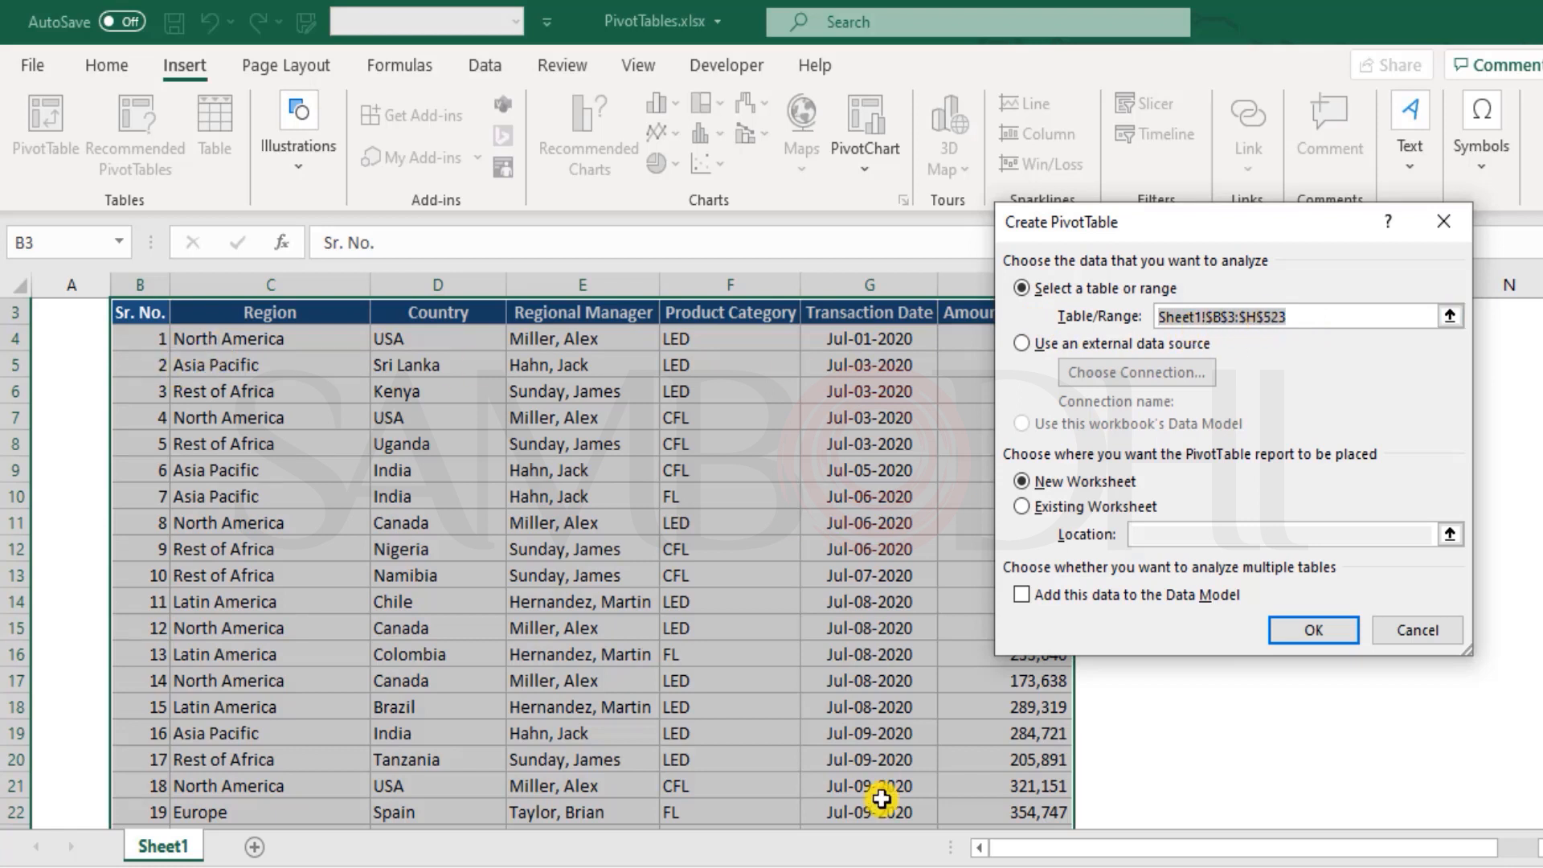
{"action": "left_click", "coordinate": [1040, 480]}
{"action": "left_click", "coordinate": [1315, 642]}
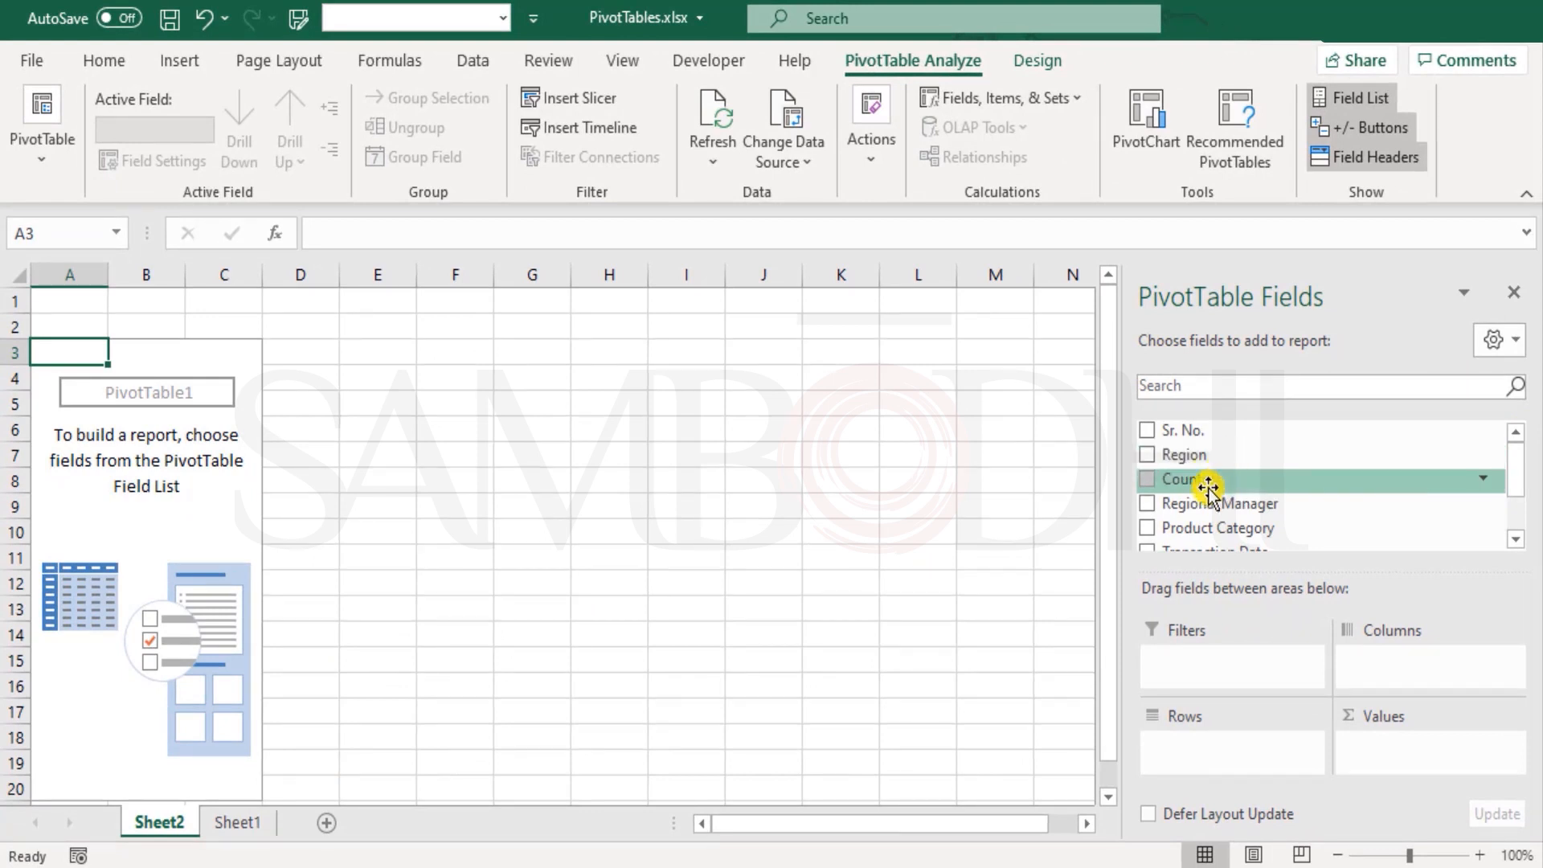
- Lay out the PivotTable with Region and Country as rows, Transaction Date as columns and Amount (in US$) as summed values
{"action": "left_click_drag", "start_coordinate": [1206, 452], "coordinate": [1230, 752]}
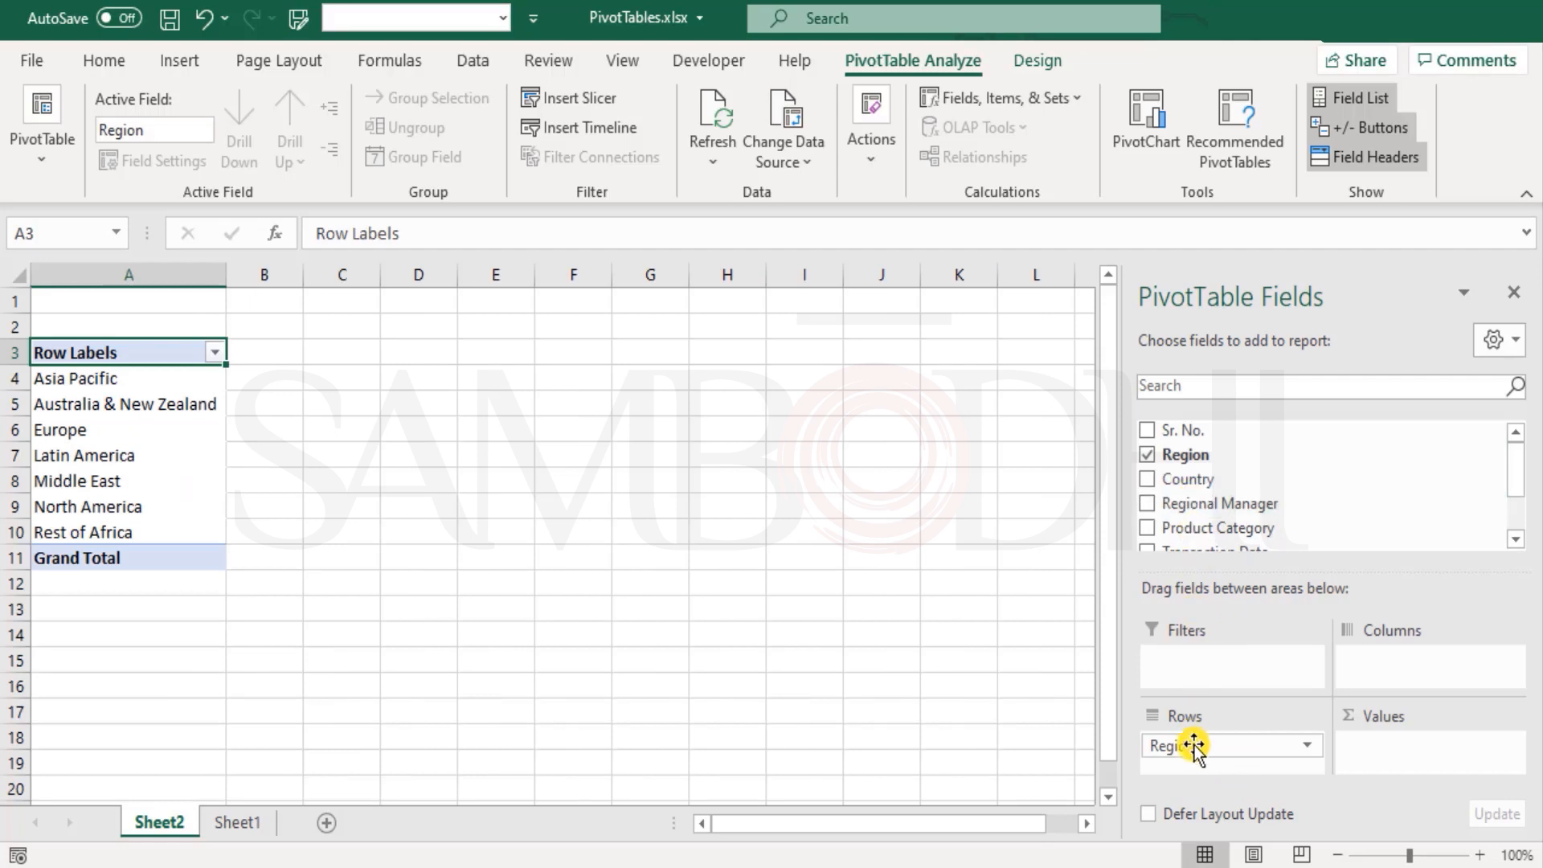
{"action": "left_click_drag", "start_coordinate": [1192, 480], "coordinate": [1252, 770]}
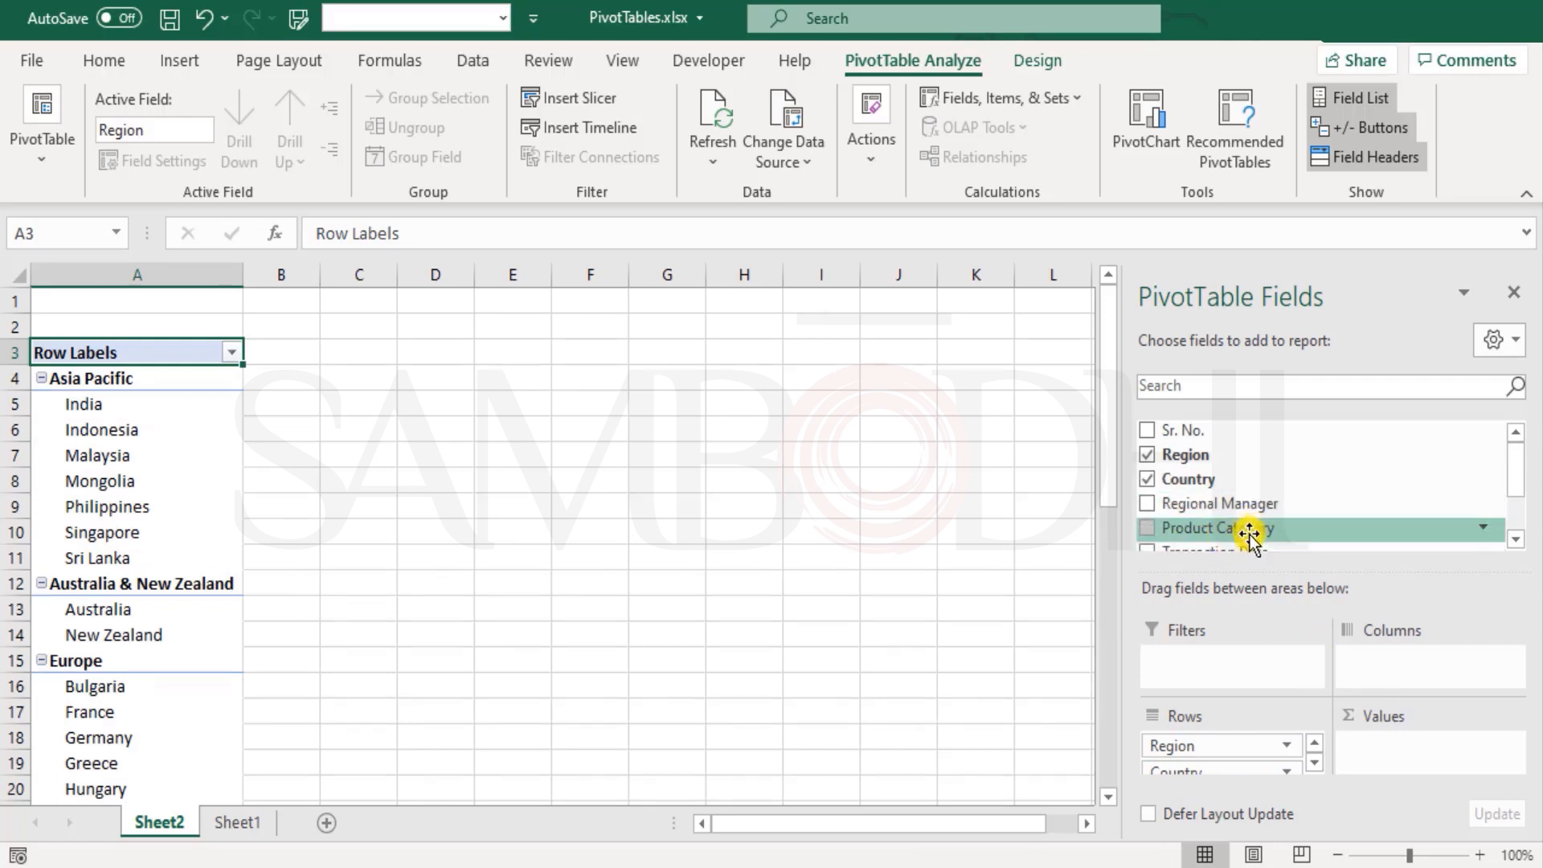
{"action": "scroll", "coordinate": [1289, 500], "scroll_direction": "down", "scroll_amount": 1}
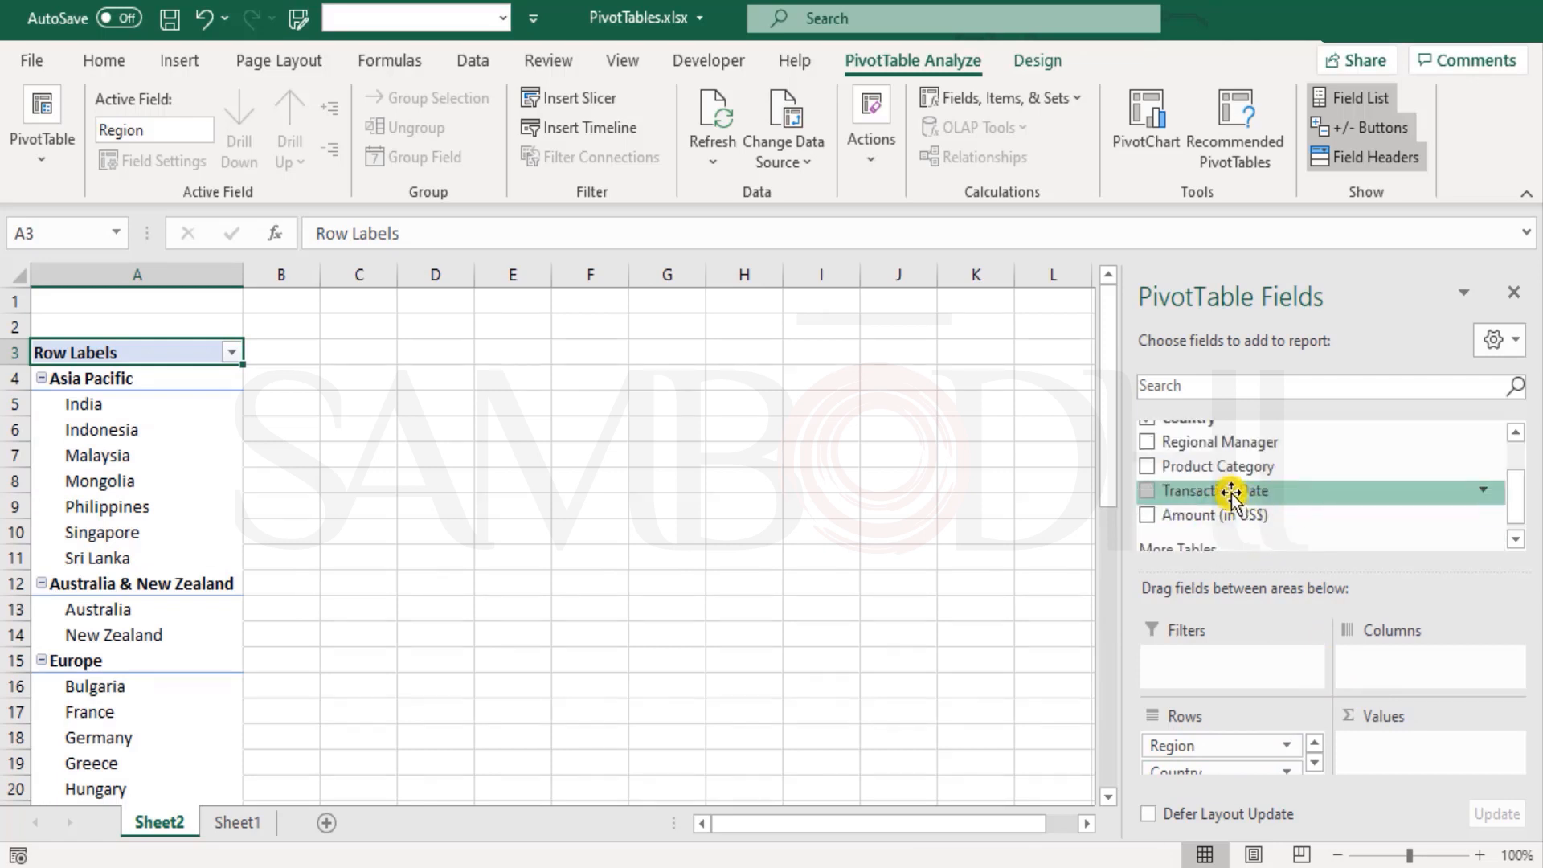
{"action": "left_click_drag", "start_coordinate": [1231, 492], "coordinate": [1391, 661]}
{"action": "left_click_drag", "start_coordinate": [1221, 504], "coordinate": [1403, 755]}
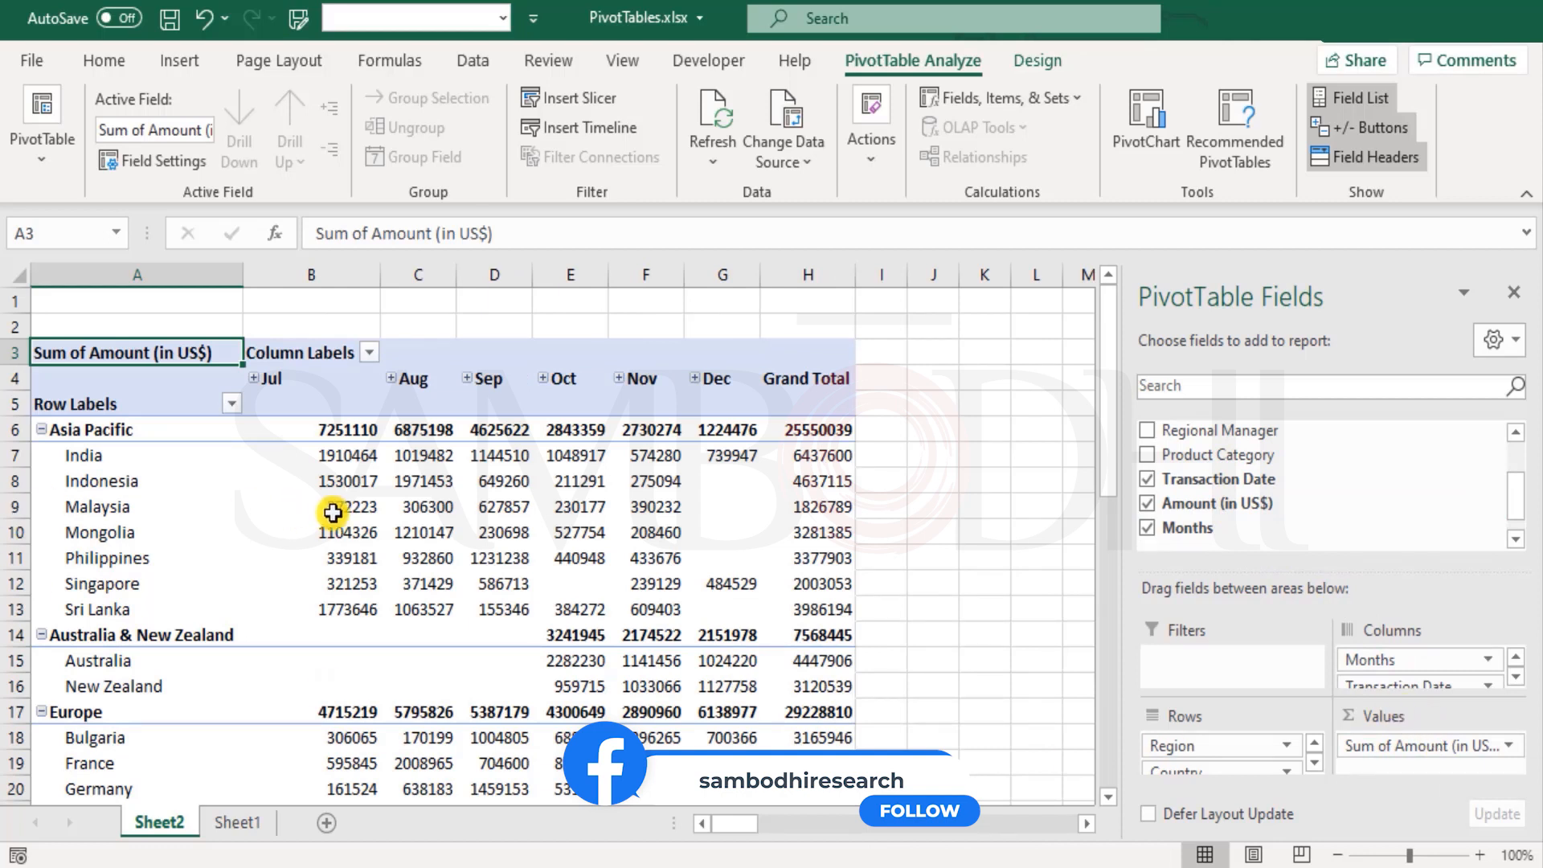
- Group the PivotTable's transaction date columns by Months only, without Days
{"action": "scroll", "coordinate": [338, 530], "scroll_direction": "down", "scroll_amount": 4}
{"action": "scroll", "coordinate": [355, 538], "scroll_direction": "up", "scroll_amount": 4}
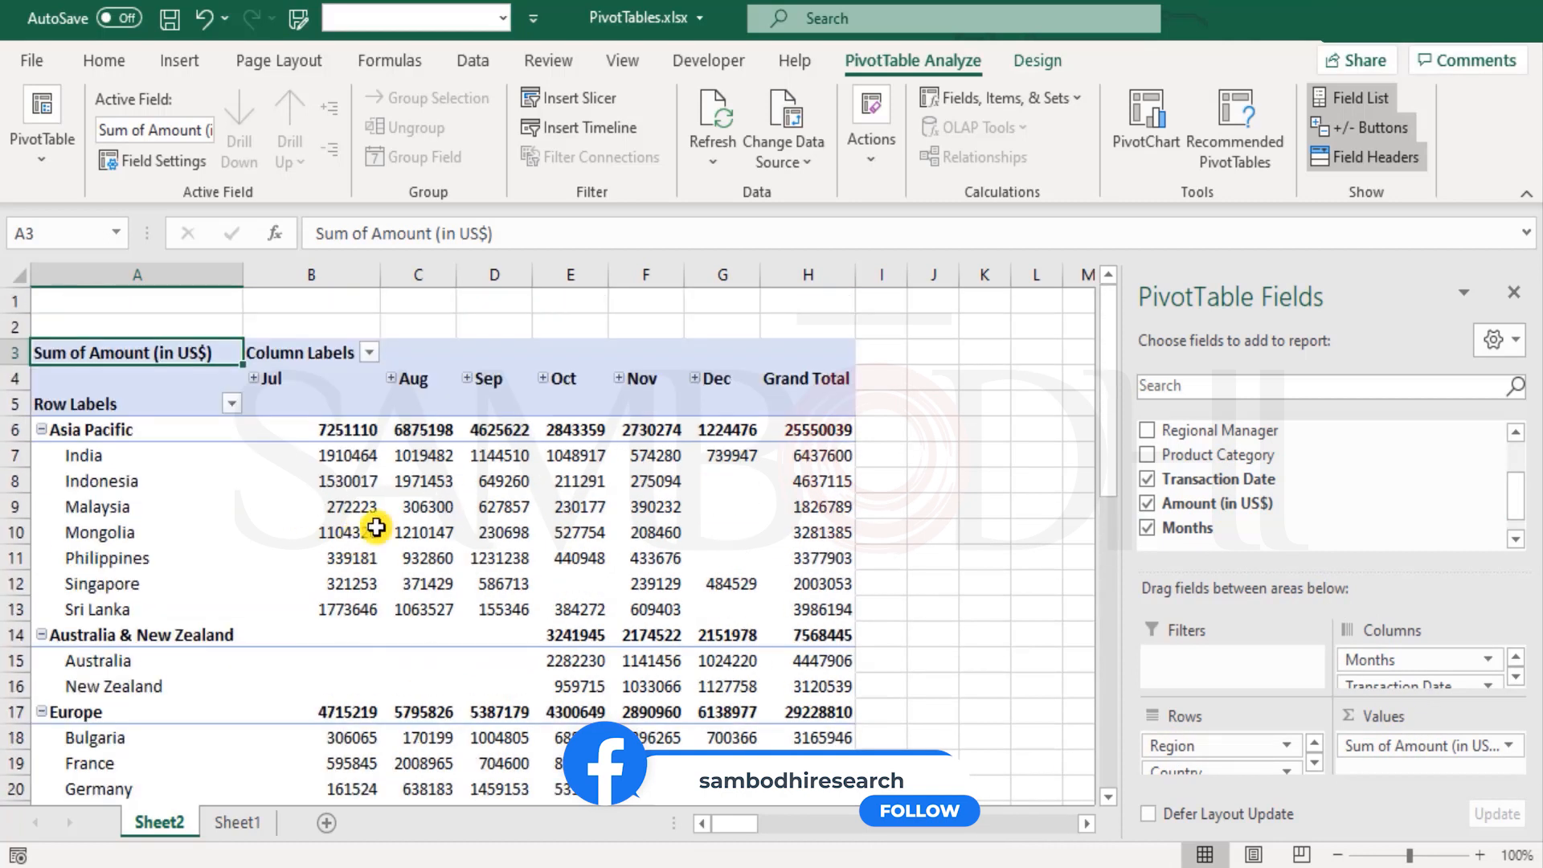
{"action": "left_click", "coordinate": [321, 382]}
{"action": "left_click_drag", "start_coordinate": [321, 383], "coordinate": [689, 381]}
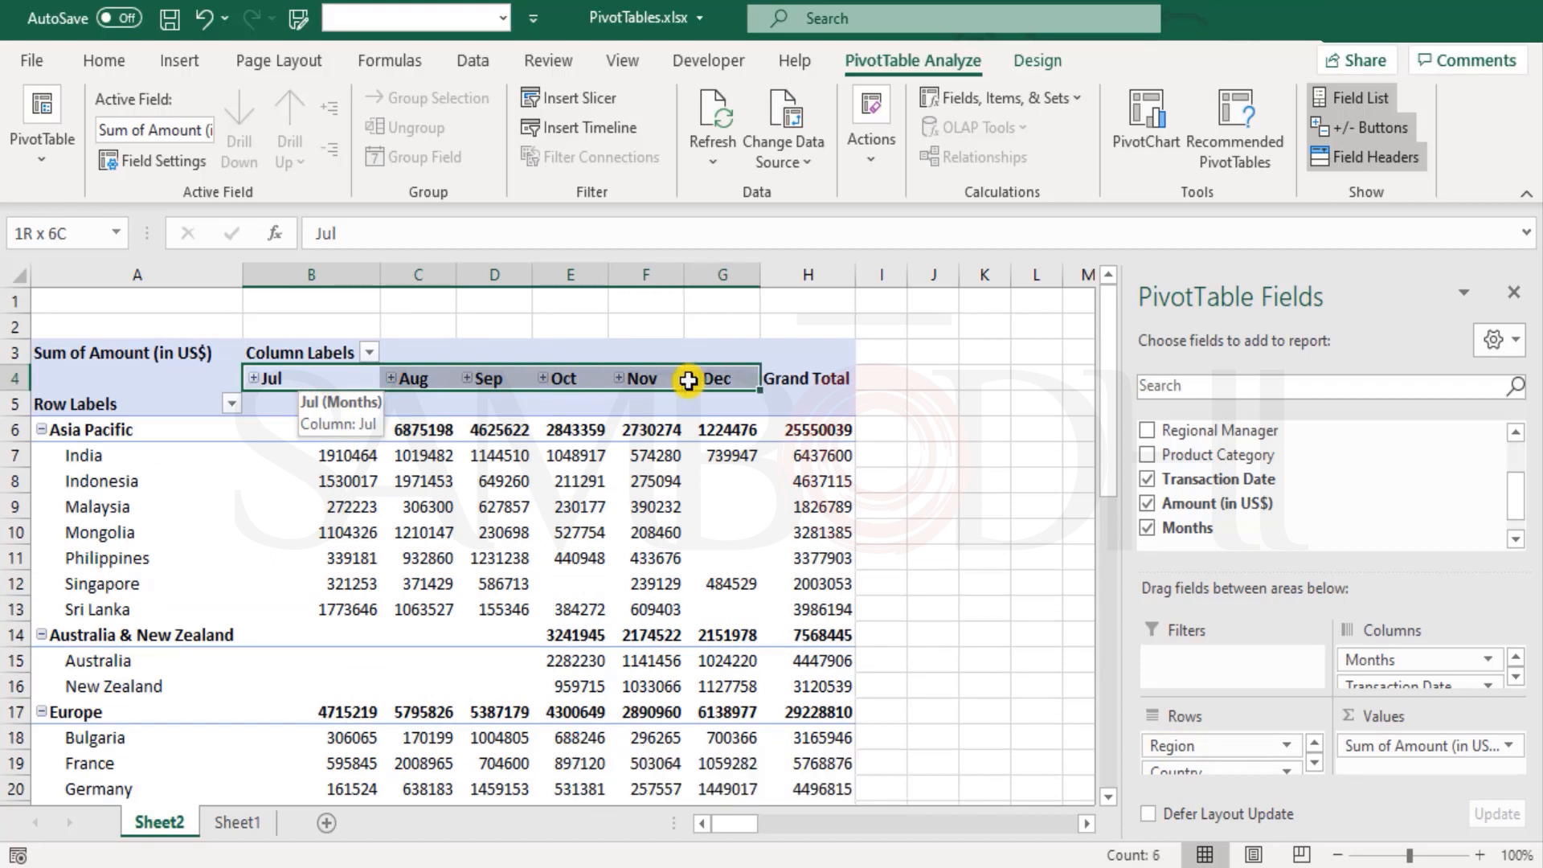
{"action": "left_click_drag", "start_coordinate": [689, 381], "coordinate": [687, 384]}
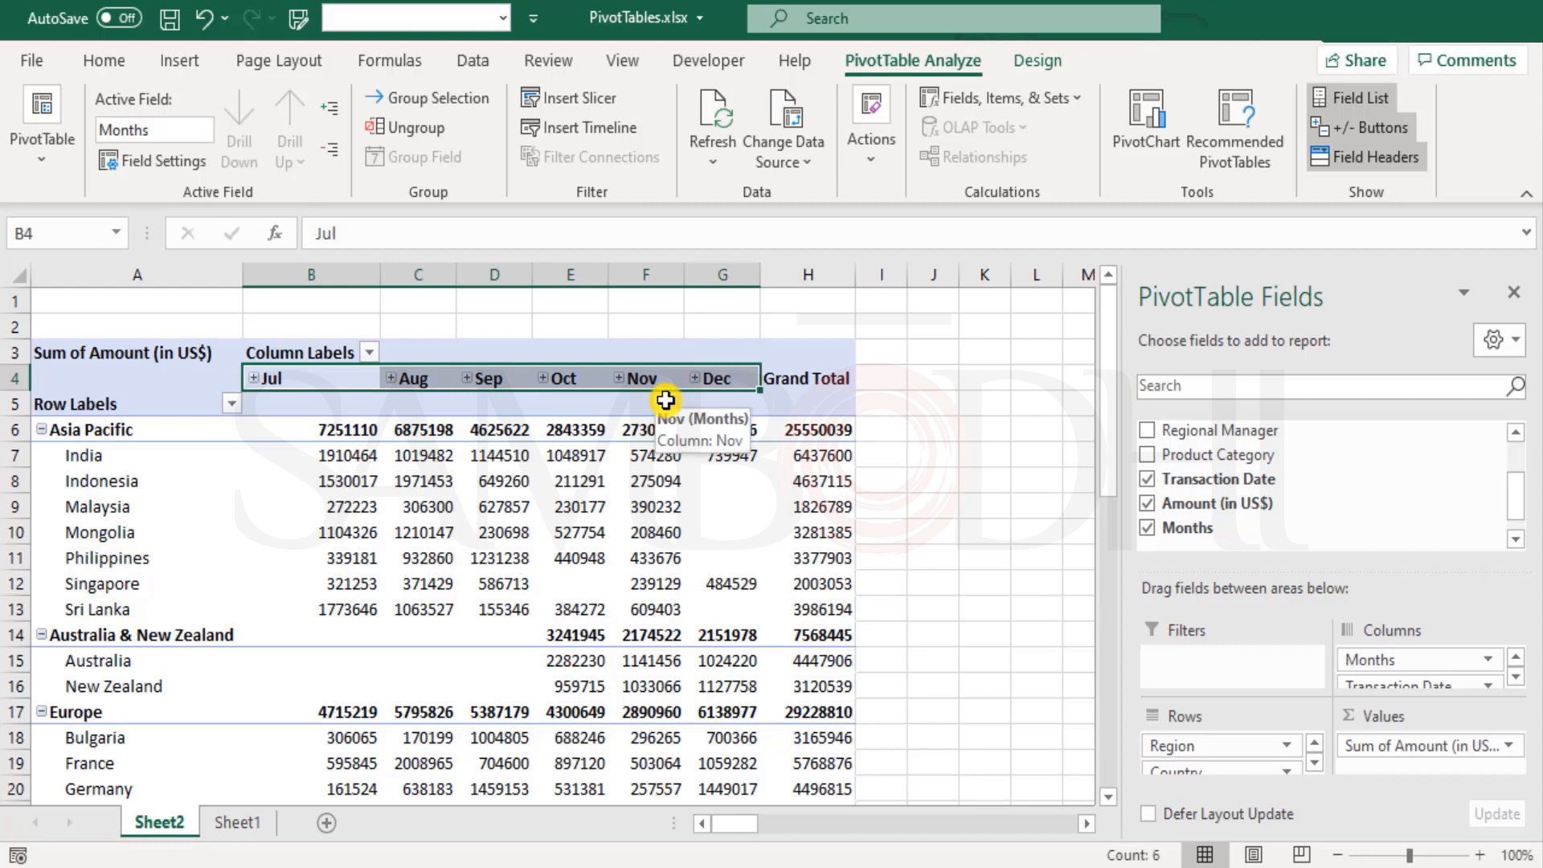
{"action": "right_click", "coordinate": [339, 382]}
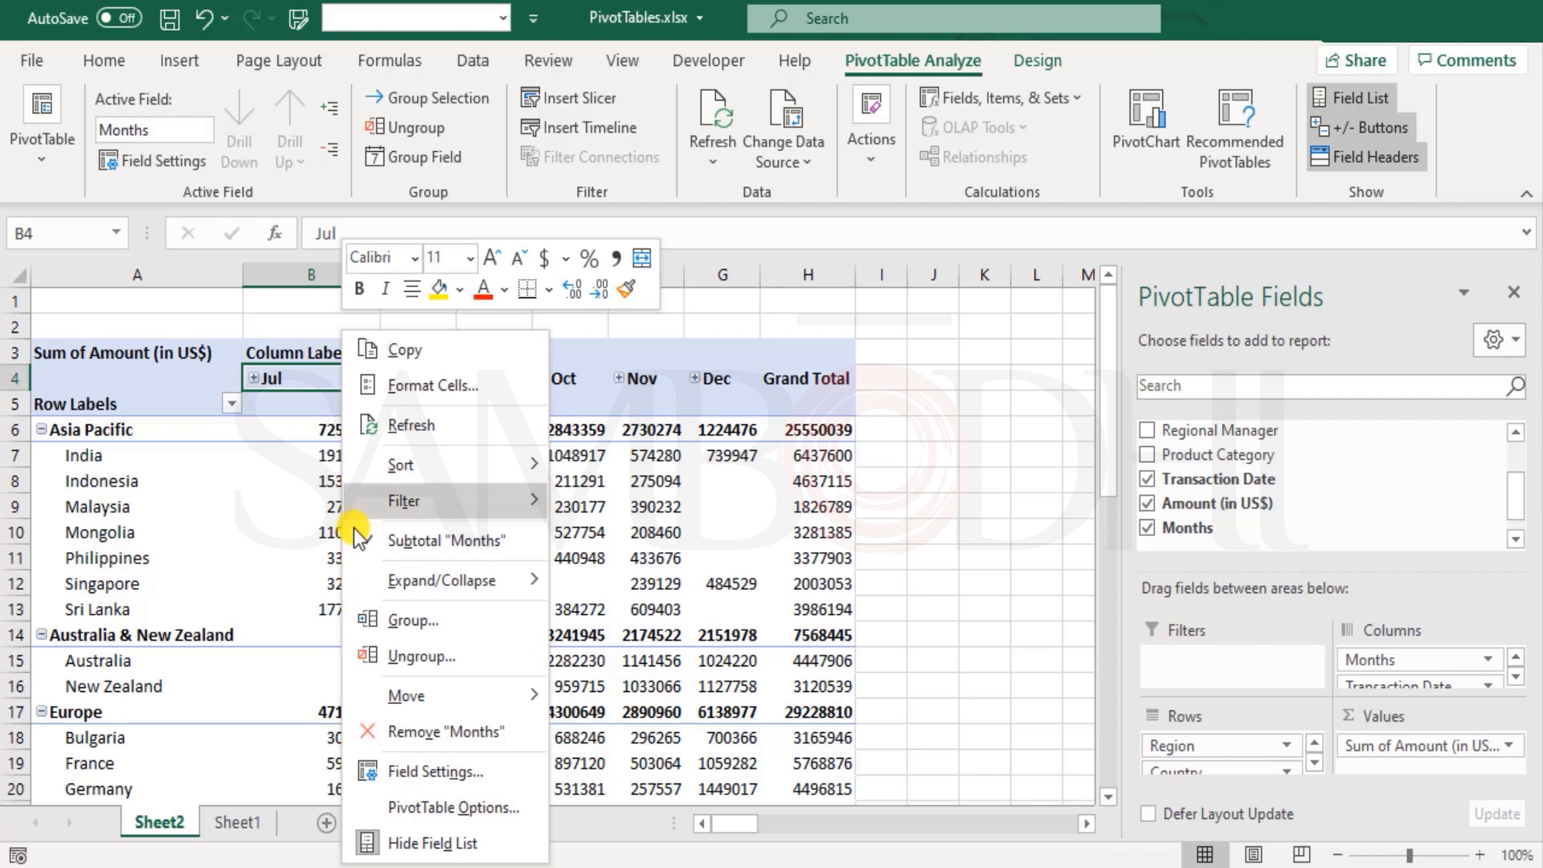
{"action": "left_click", "coordinate": [404, 621]}
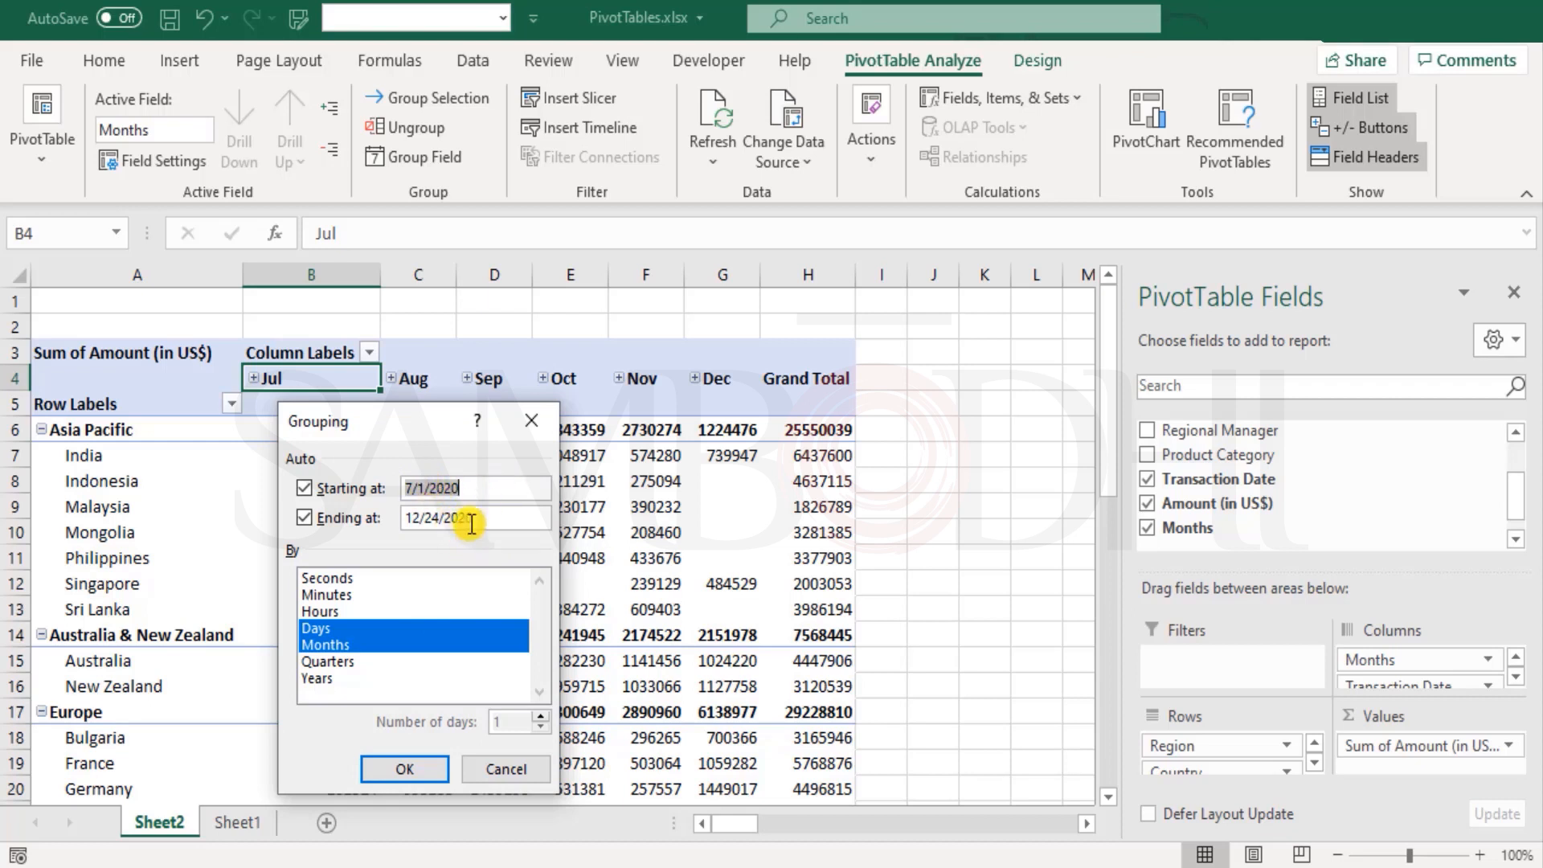
{"action": "left_click", "coordinate": [370, 629]}
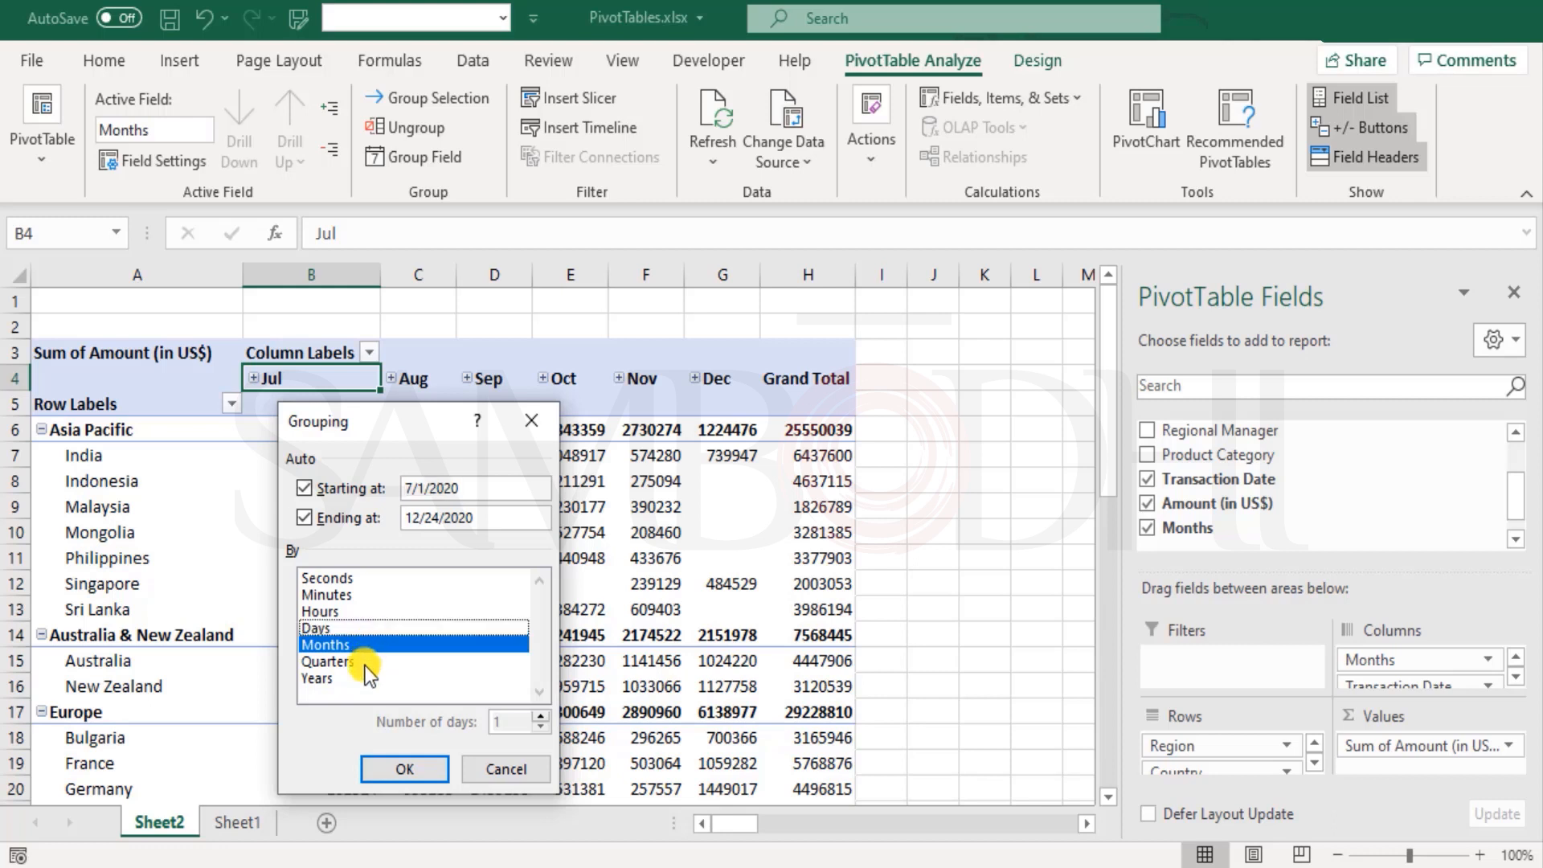
{"action": "left_click", "coordinate": [365, 666]}
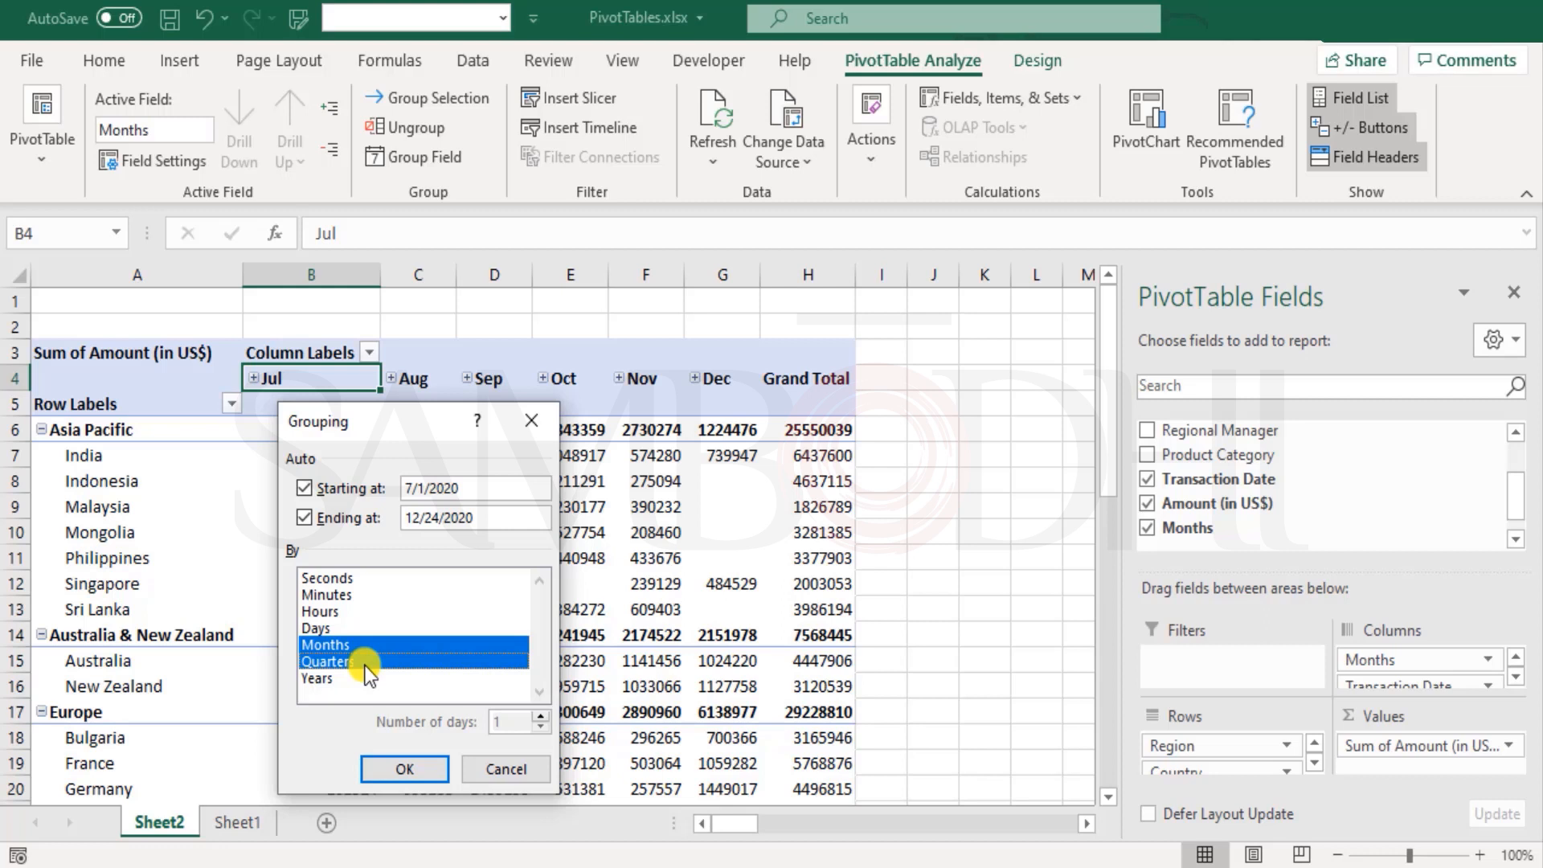
{"action": "left_click", "coordinate": [365, 666]}
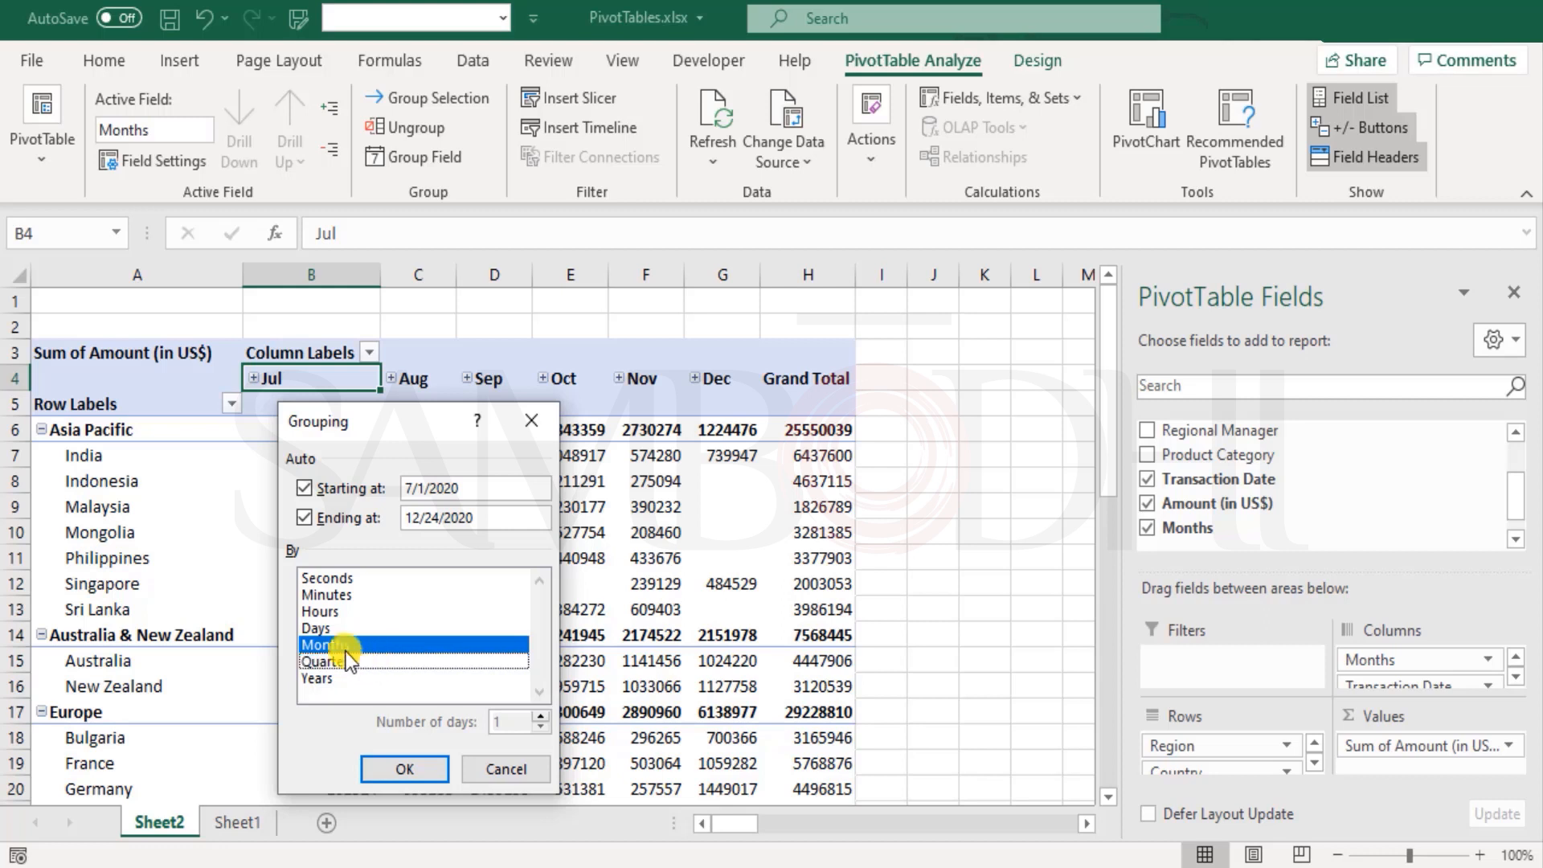
{"action": "left_click", "coordinate": [432, 649]}
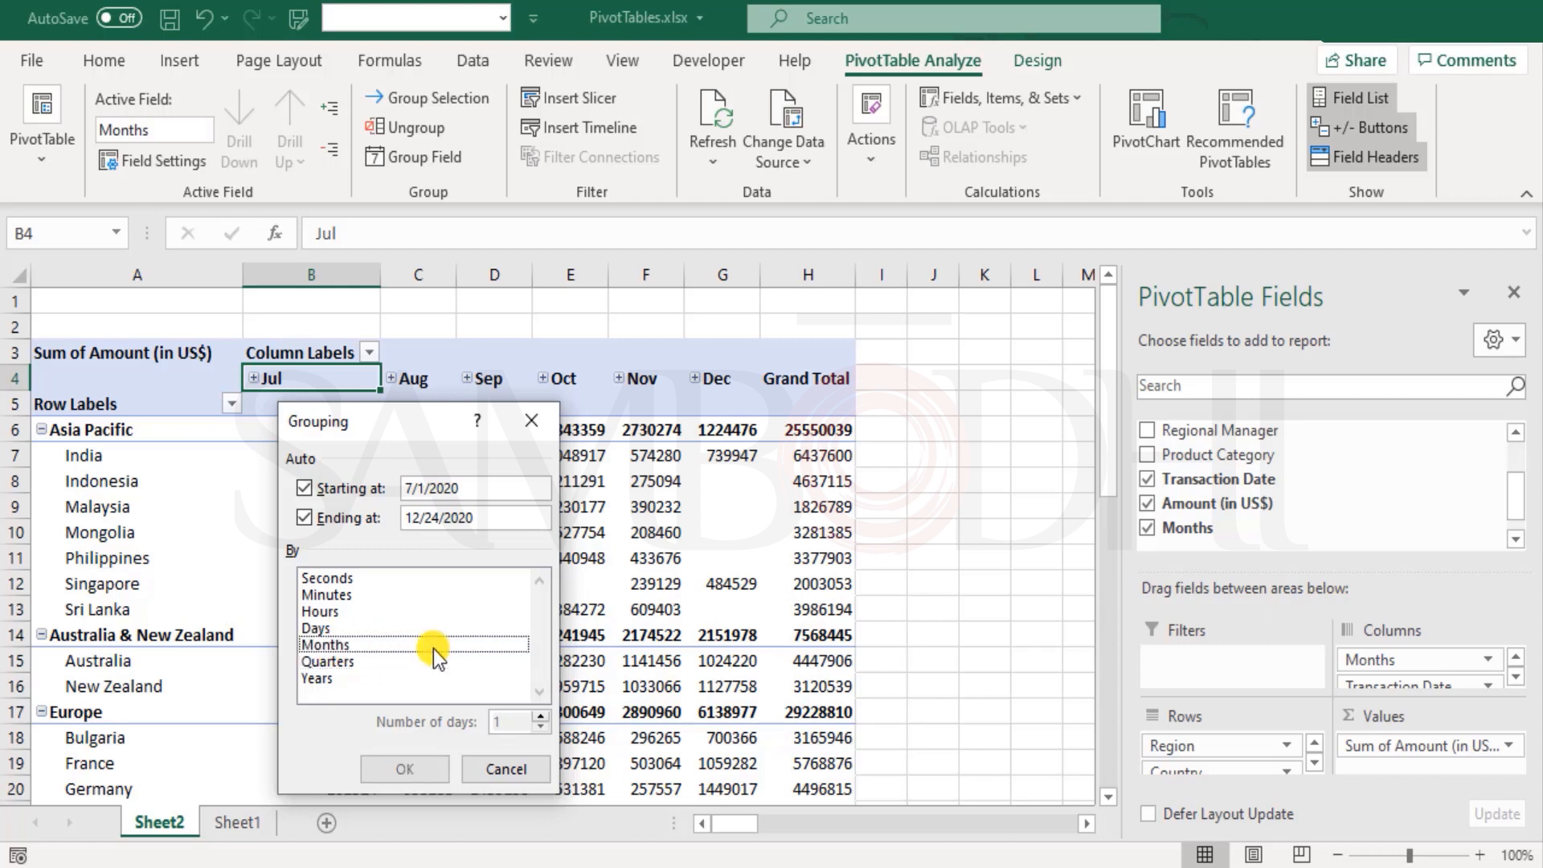
{"action": "left_click", "coordinate": [432, 649]}
{"action": "left_click", "coordinate": [394, 770]}
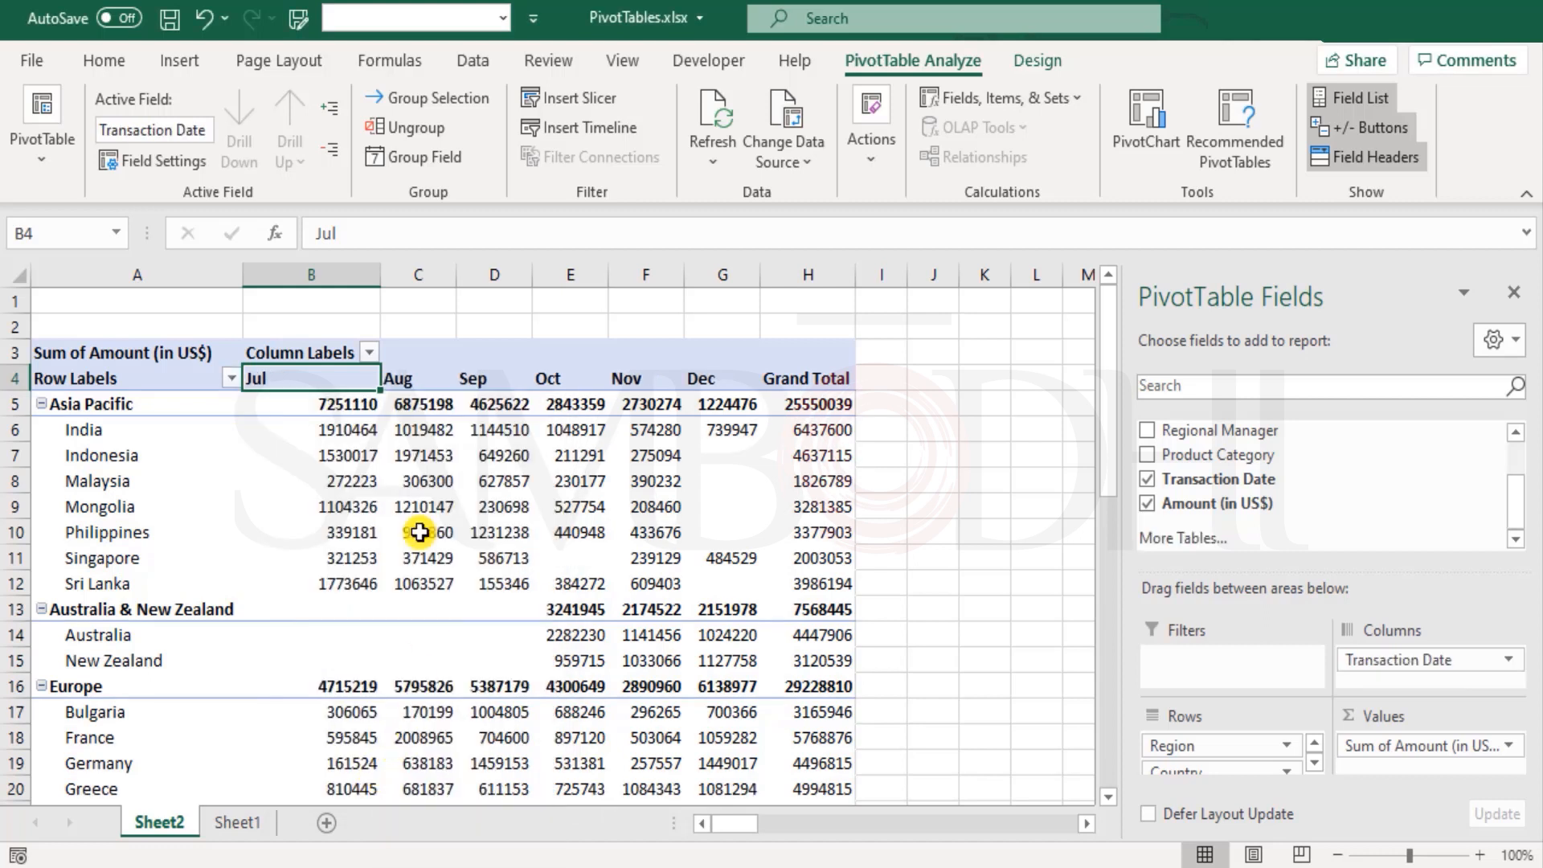
- Format all PivotTable values from B5 through the grand total row as numbers with thousands separators and no decimal places
{"action": "left_click_drag", "start_coordinate": [346, 403], "coordinate": [789, 761]}
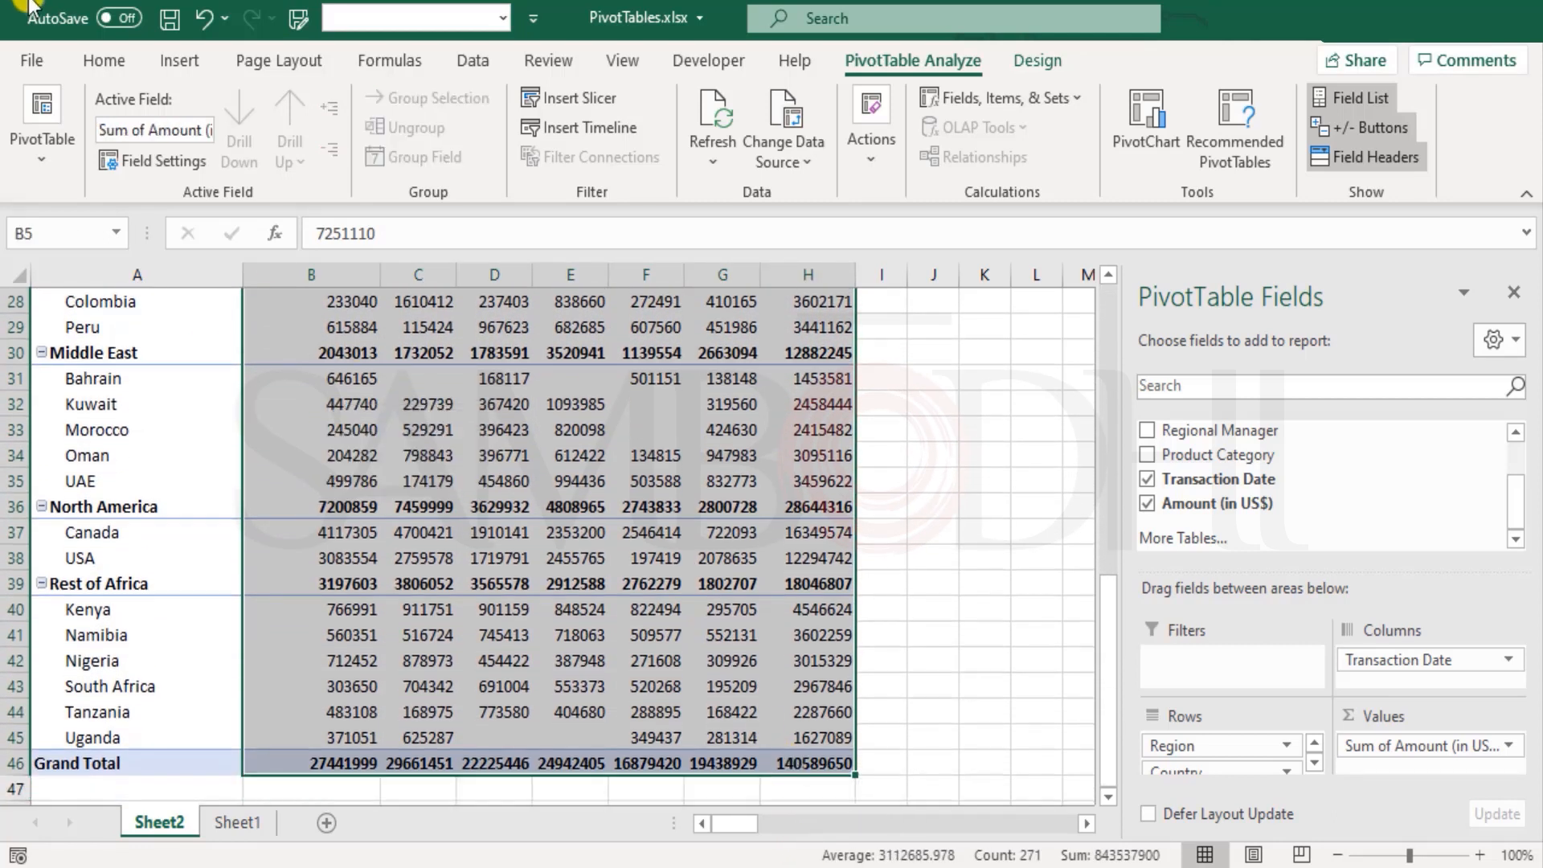
{"action": "left_click", "coordinate": [95, 56]}
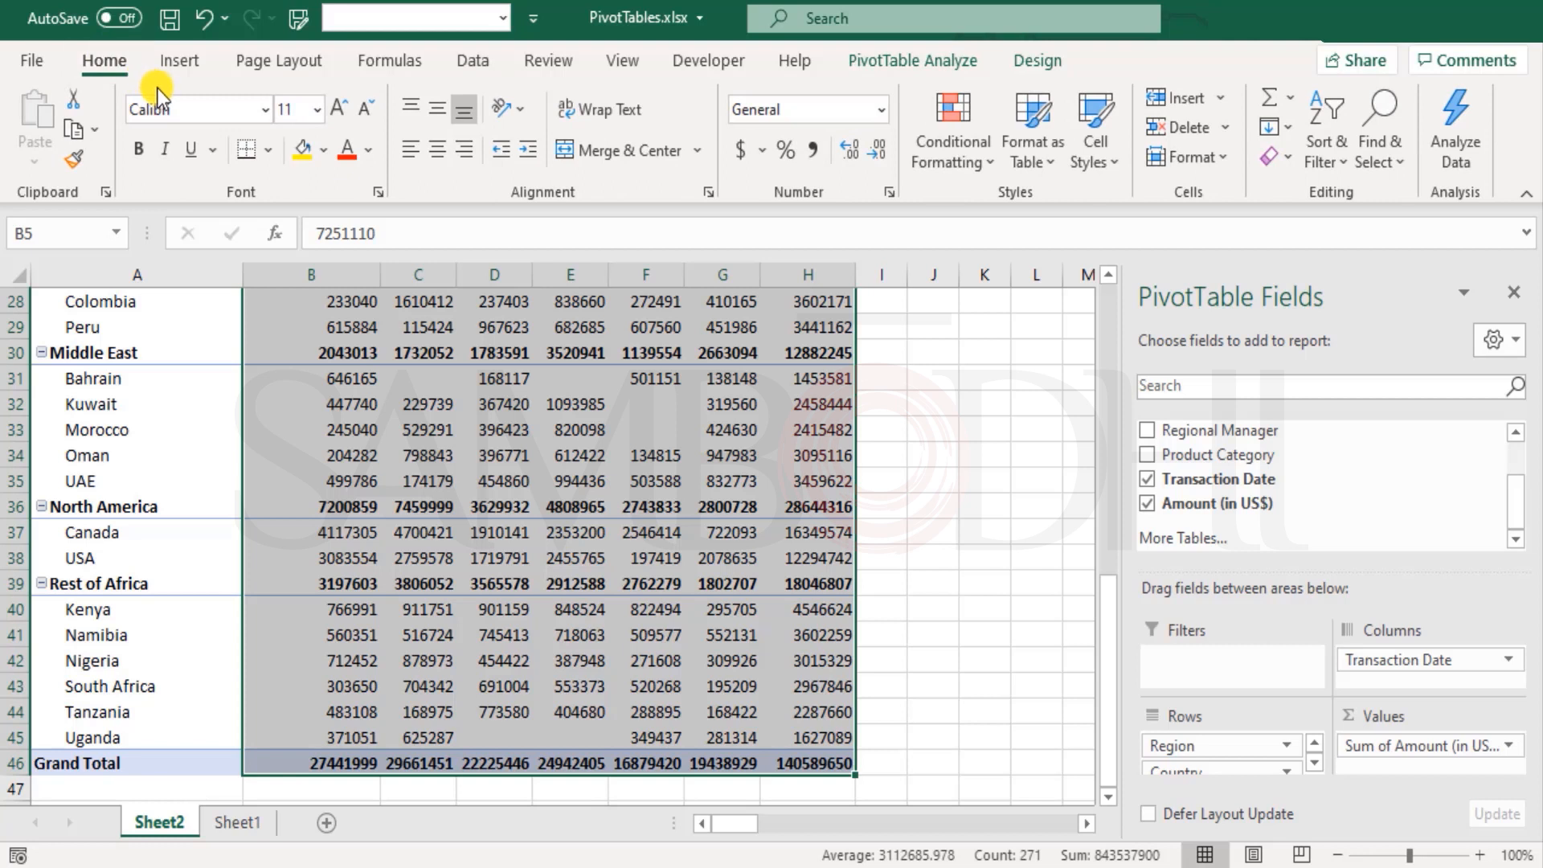
{"action": "key", "text": "ctrl+shift+1"}
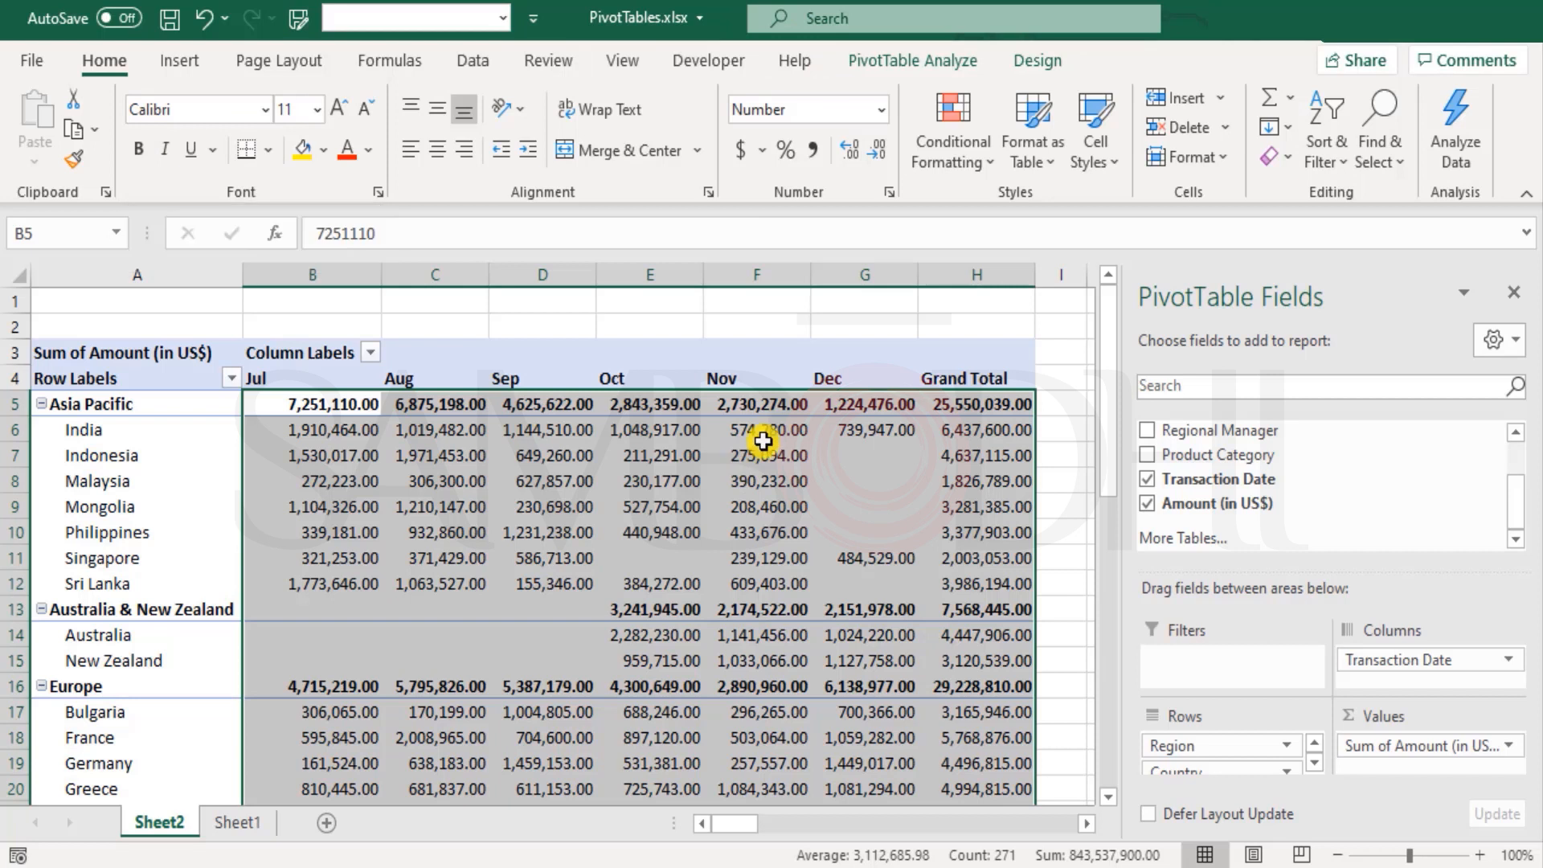
{"action": "scroll", "coordinate": [889, 640], "scroll_direction": "down", "scroll_amount": 4}
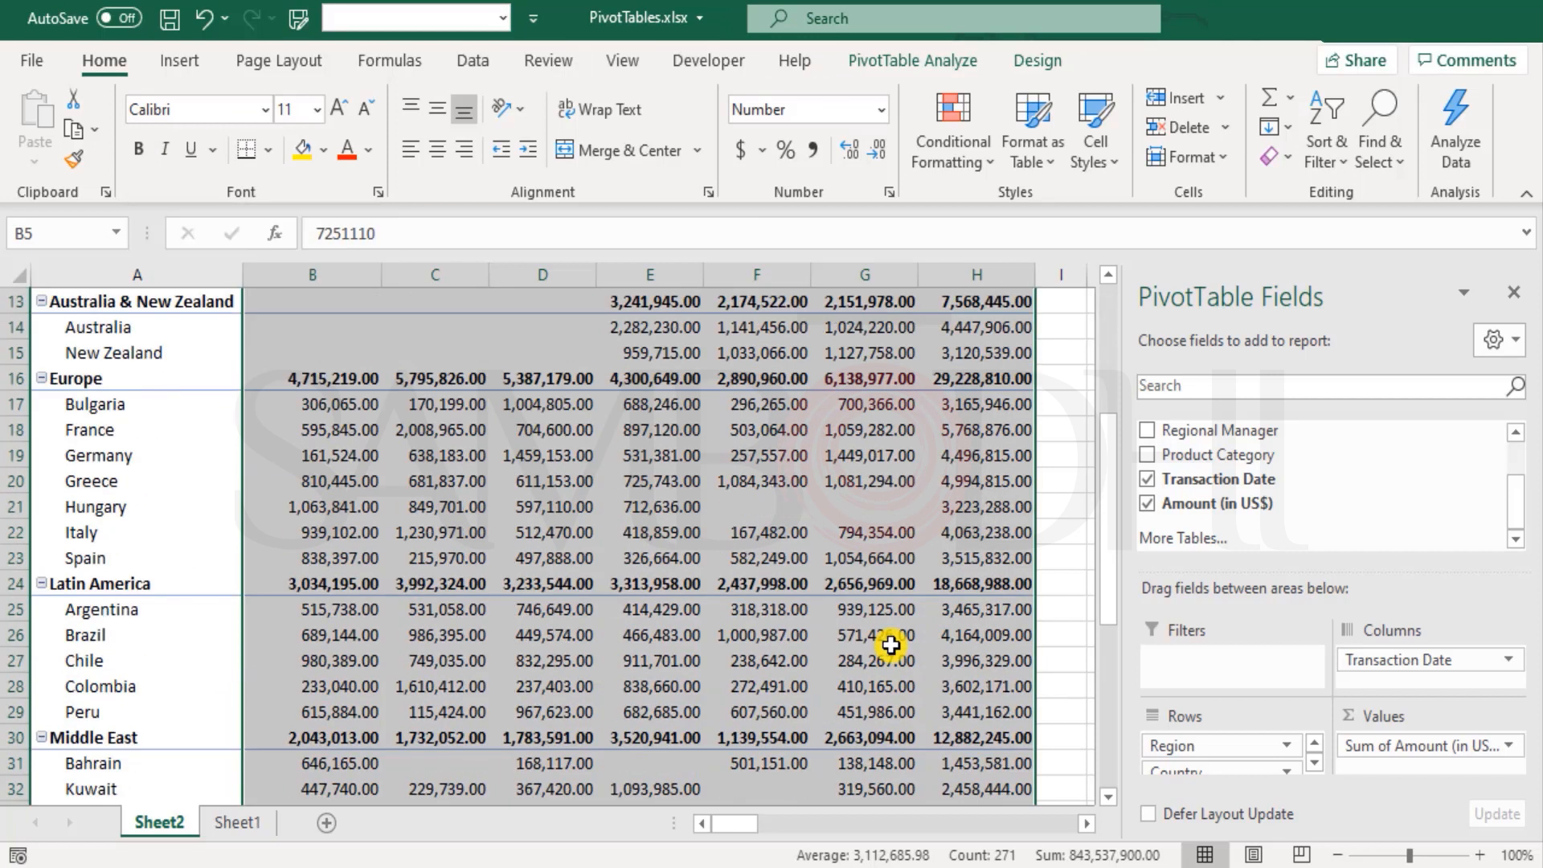
{"action": "scroll", "coordinate": [887, 611], "scroll_direction": "up", "scroll_amount": 4}
{"action": "left_click", "coordinate": [881, 152]}
{"action": "left_click", "coordinate": [882, 152]}
- Autofit the widths of columns B through H to their contents
{"action": "left_click_drag", "start_coordinate": [317, 274], "coordinate": [923, 269]}
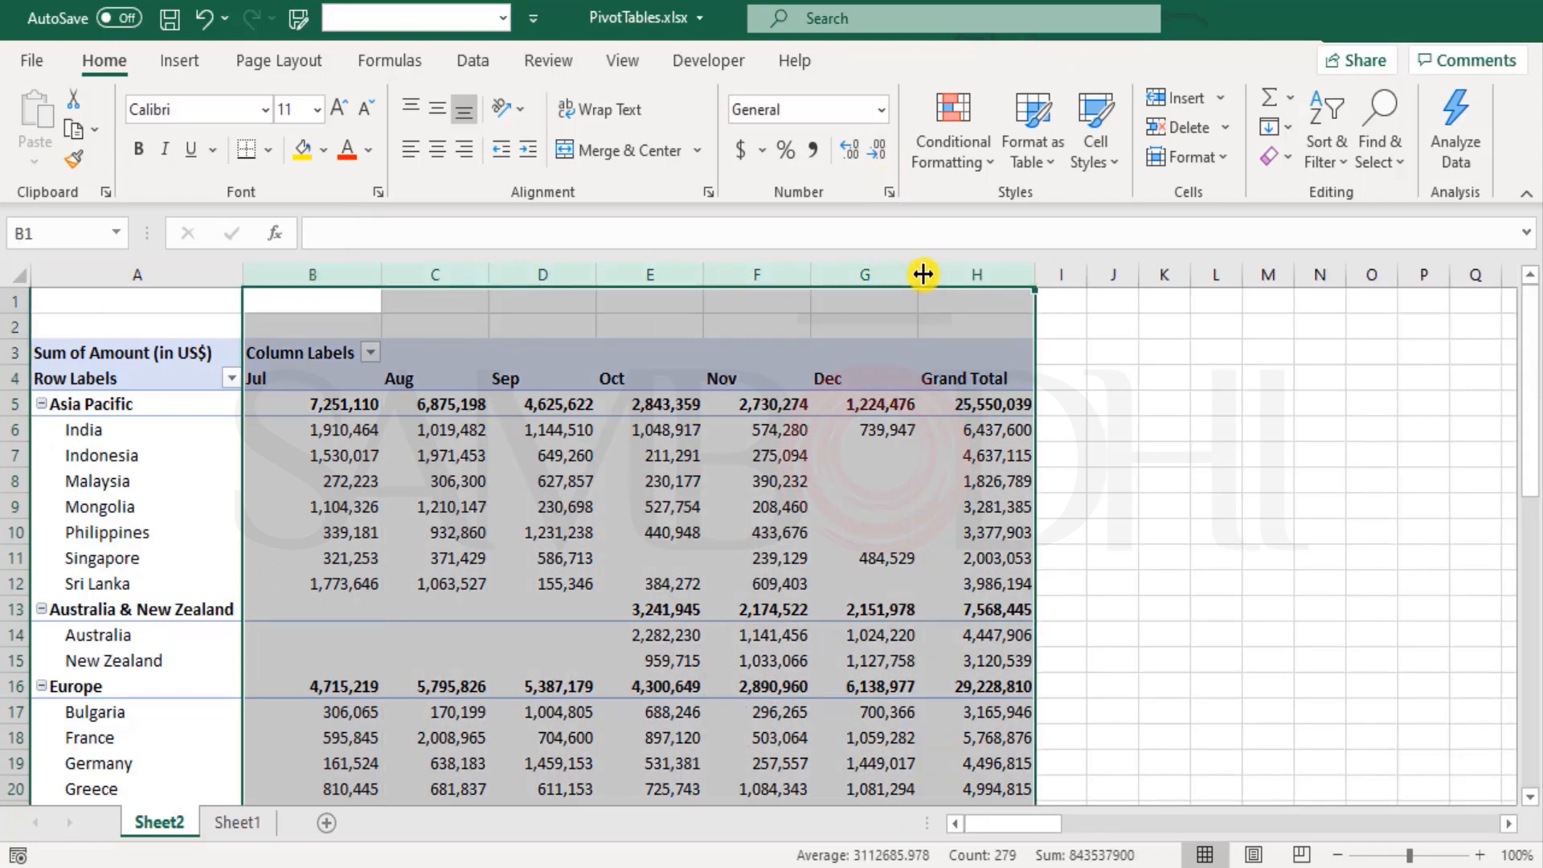
{"action": "double_click", "coordinate": [923, 274]}
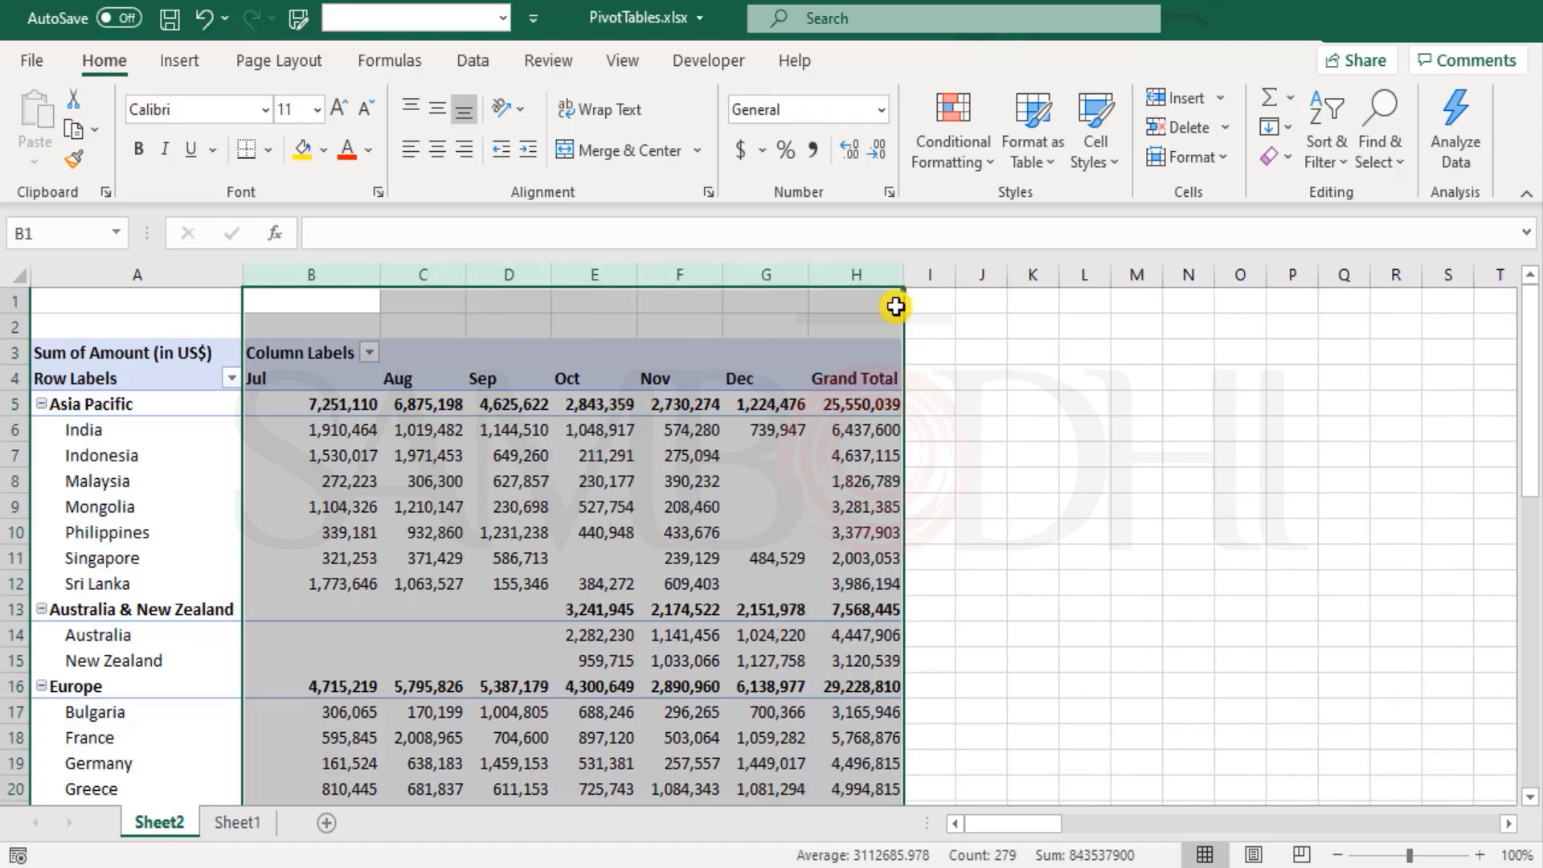
{"action": "left_click", "coordinate": [535, 474]}
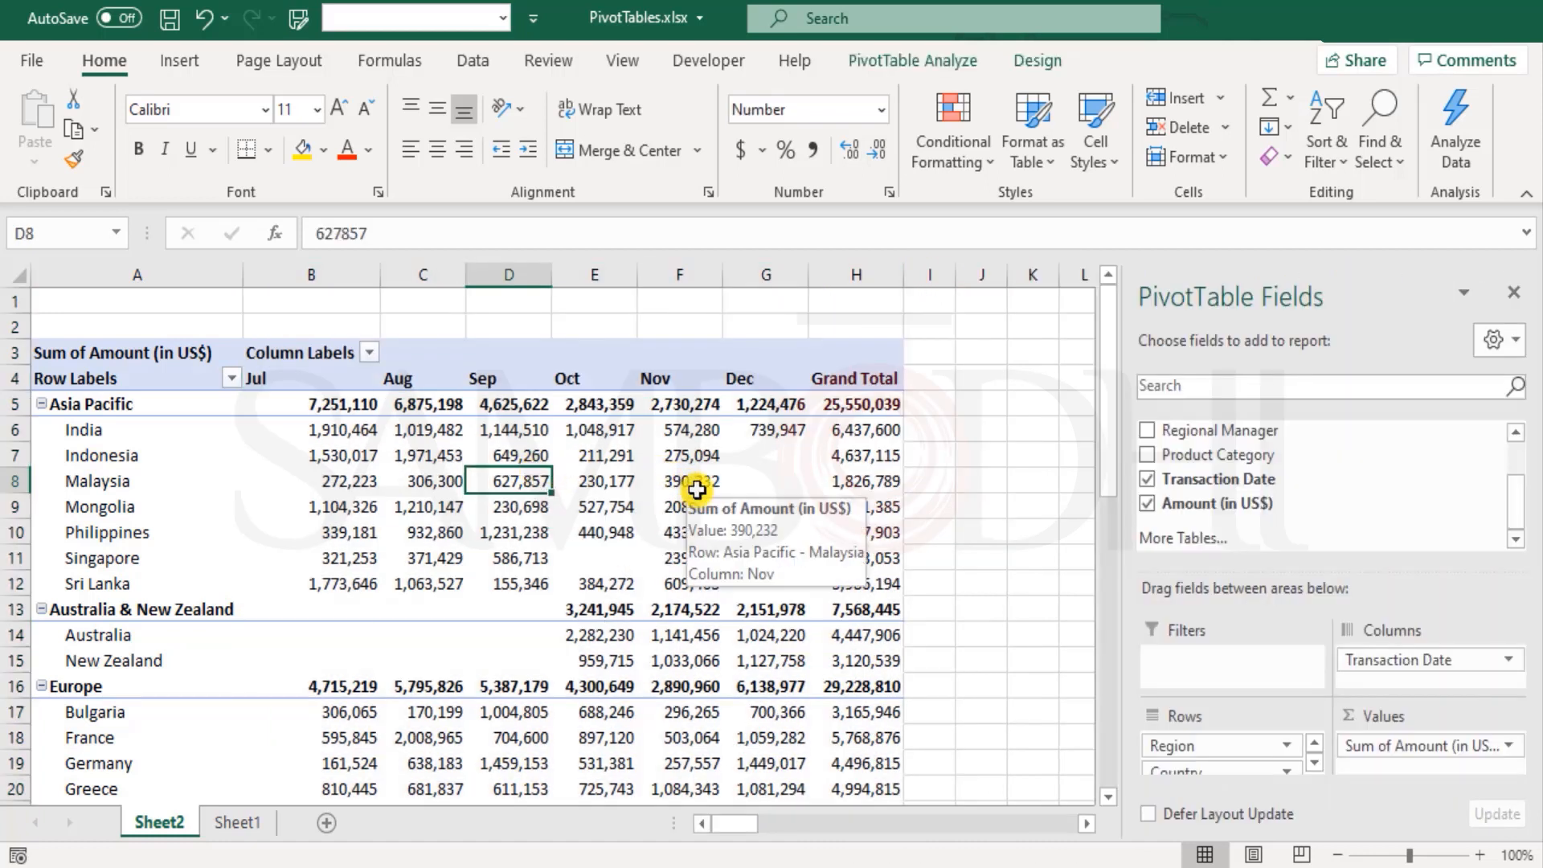
- Examine the December amounts for Indonesia through Philippines and the monthly amounts for Australia and New Zealand
{"action": "left_click", "coordinate": [582, 503]}
{"action": "left_click_drag", "start_coordinate": [758, 465], "coordinate": [780, 533]}
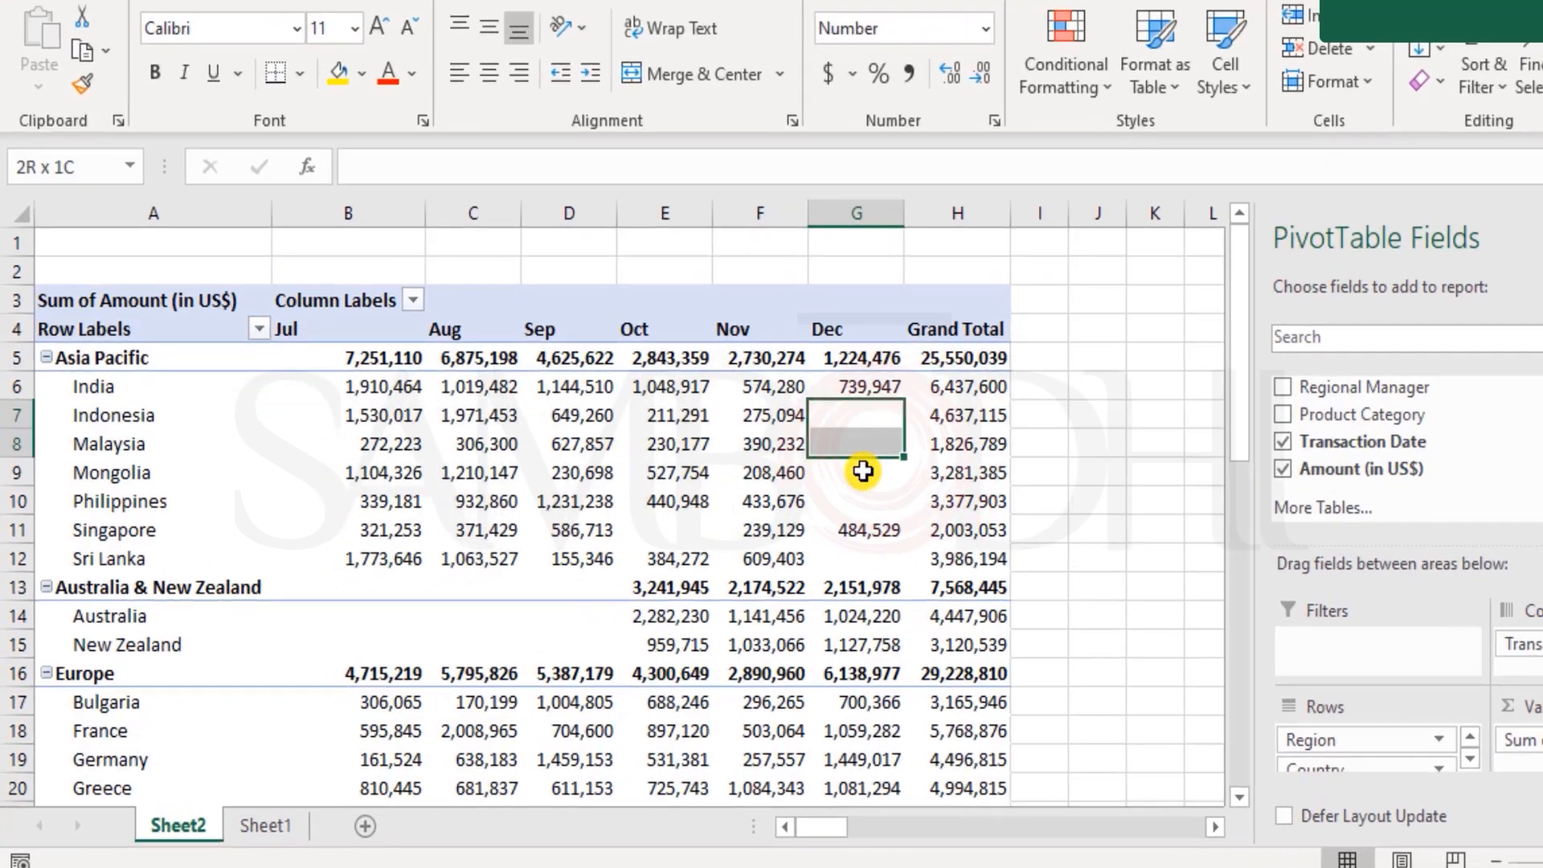
{"action": "left_click_drag", "start_coordinate": [1067, 438], "coordinate": [1067, 438]}
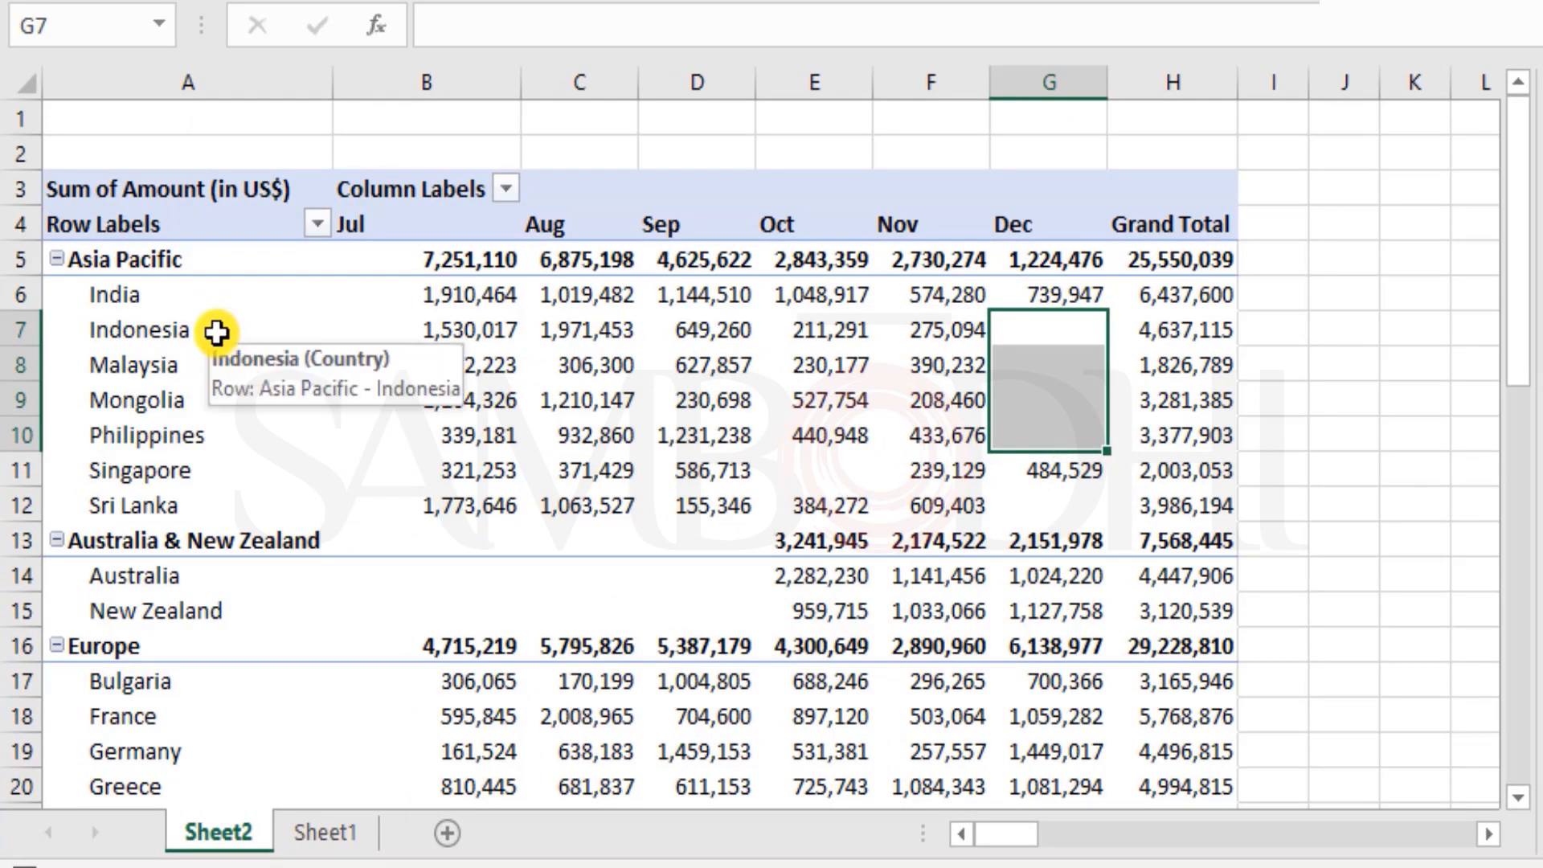
{"action": "left_click_drag", "start_coordinate": [179, 330], "coordinate": [1041, 421]}
{"action": "left_click_drag", "start_coordinate": [1043, 331], "coordinate": [1053, 444]}
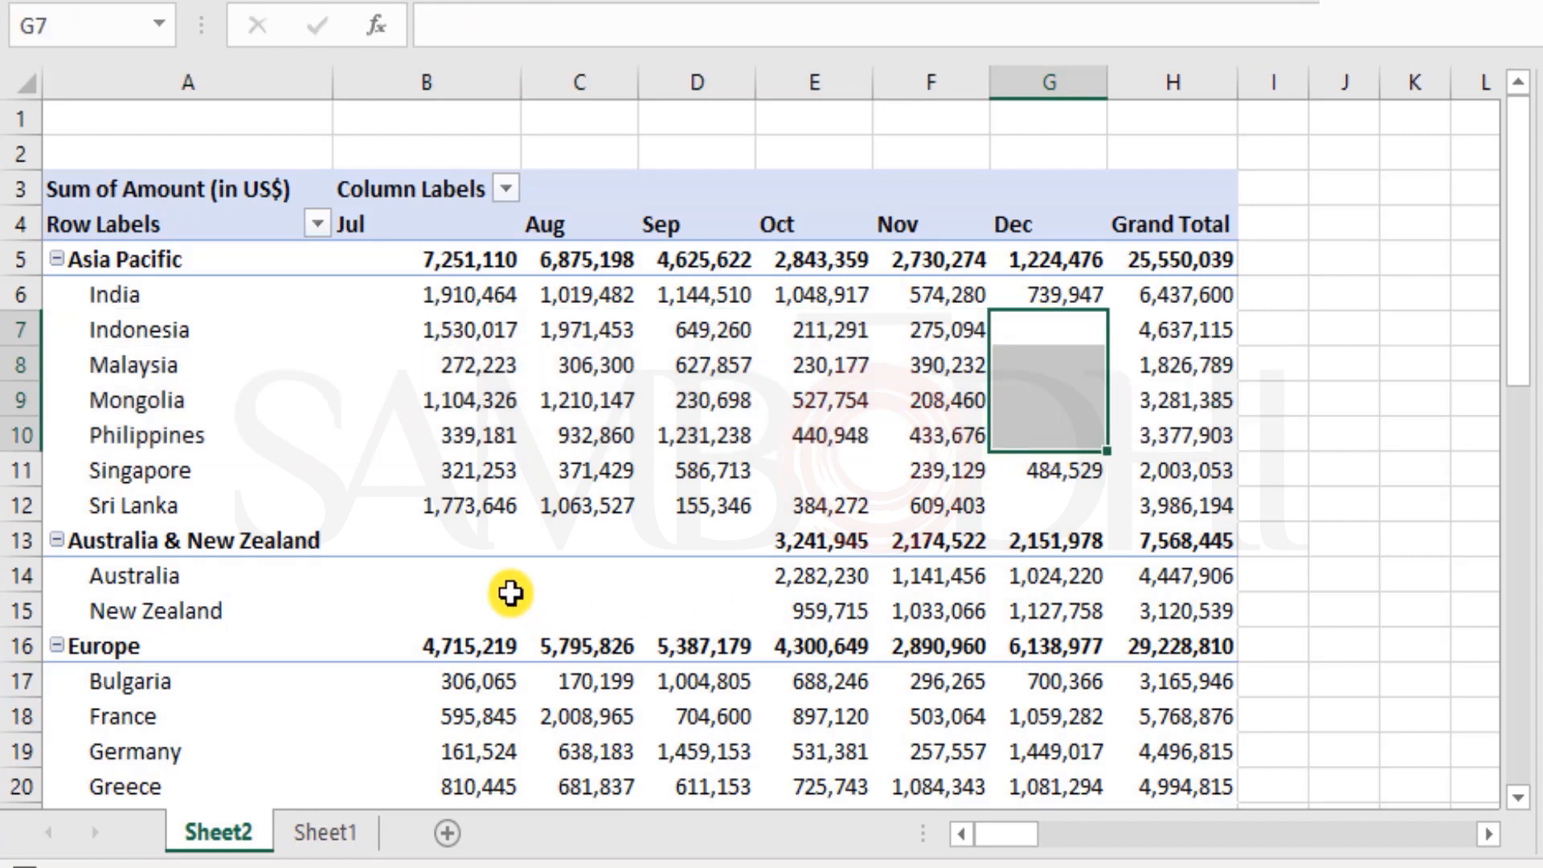
{"action": "left_click", "coordinate": [456, 572]}
{"action": "left_click_drag", "start_coordinate": [456, 572], "coordinate": [713, 600]}
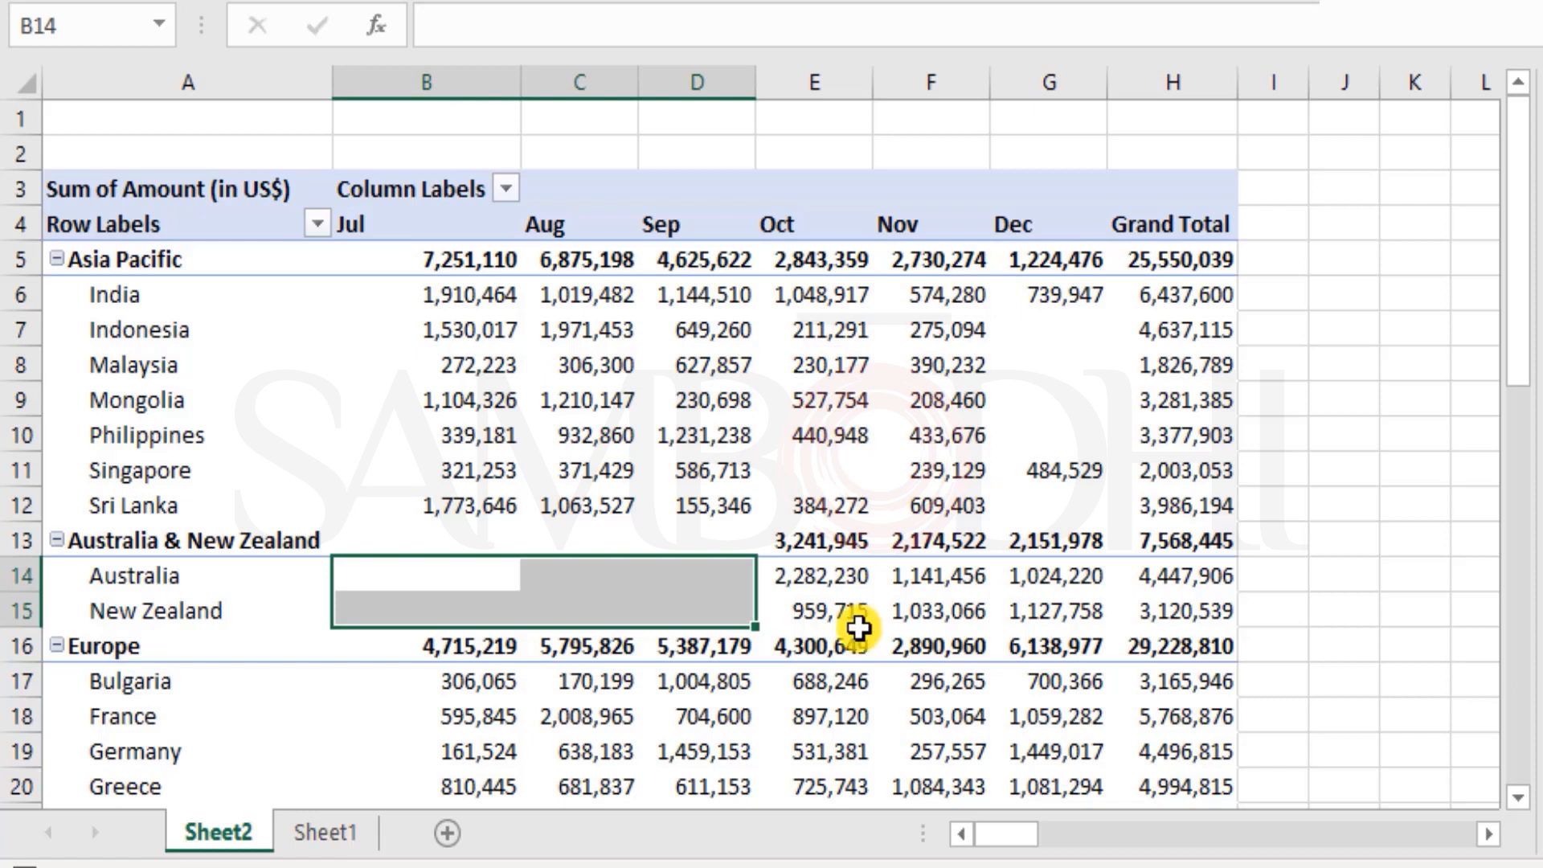
{"action": "left_click_drag", "start_coordinate": [796, 579], "coordinate": [1069, 613]}
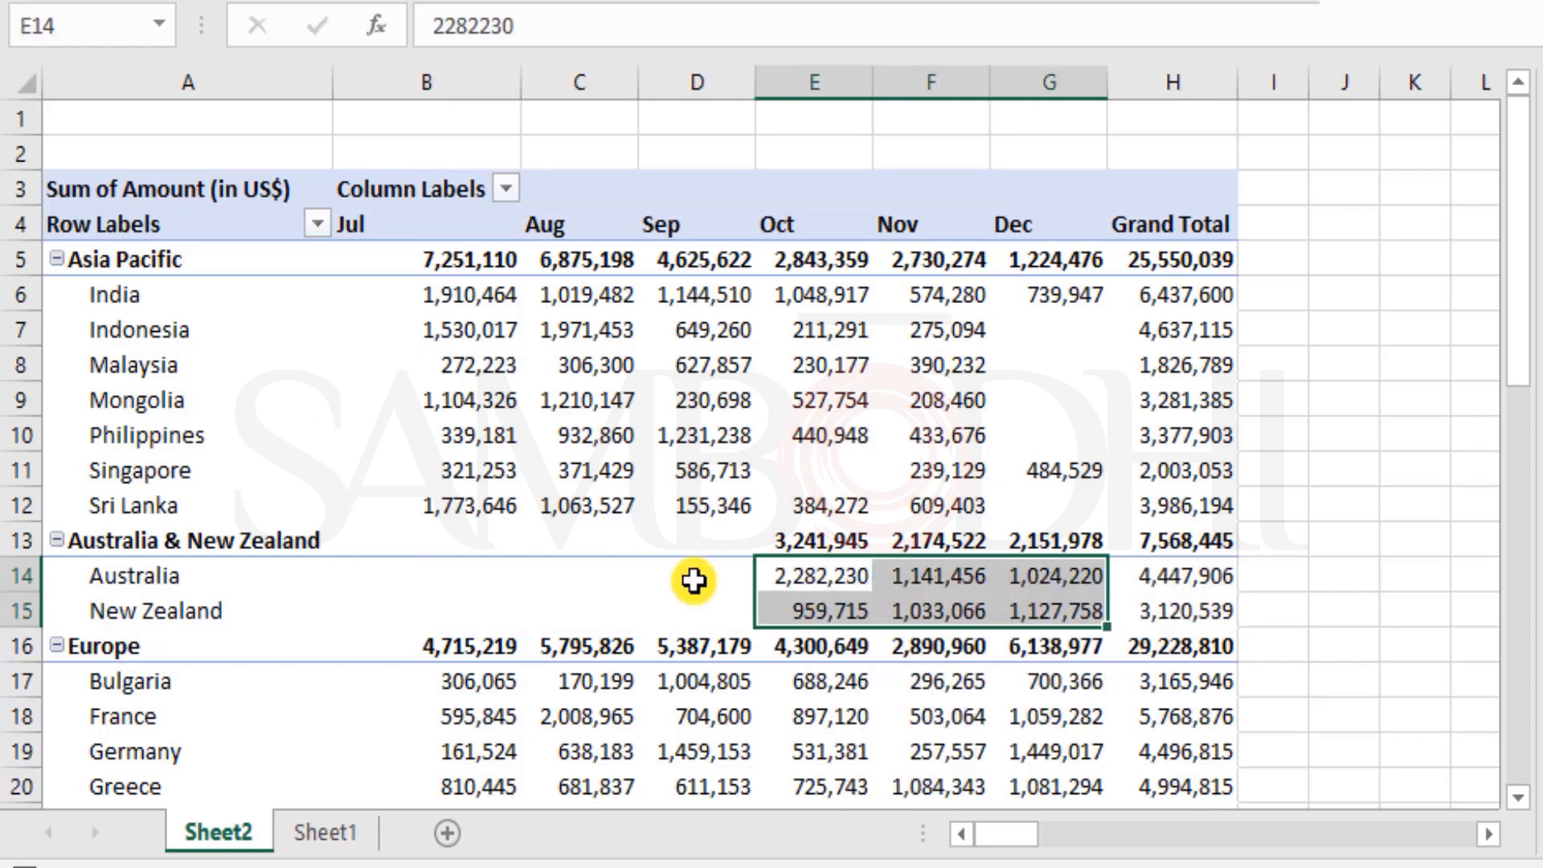
{"action": "scroll", "coordinate": [728, 537], "scroll_direction": "down", "scroll_amount": 3}
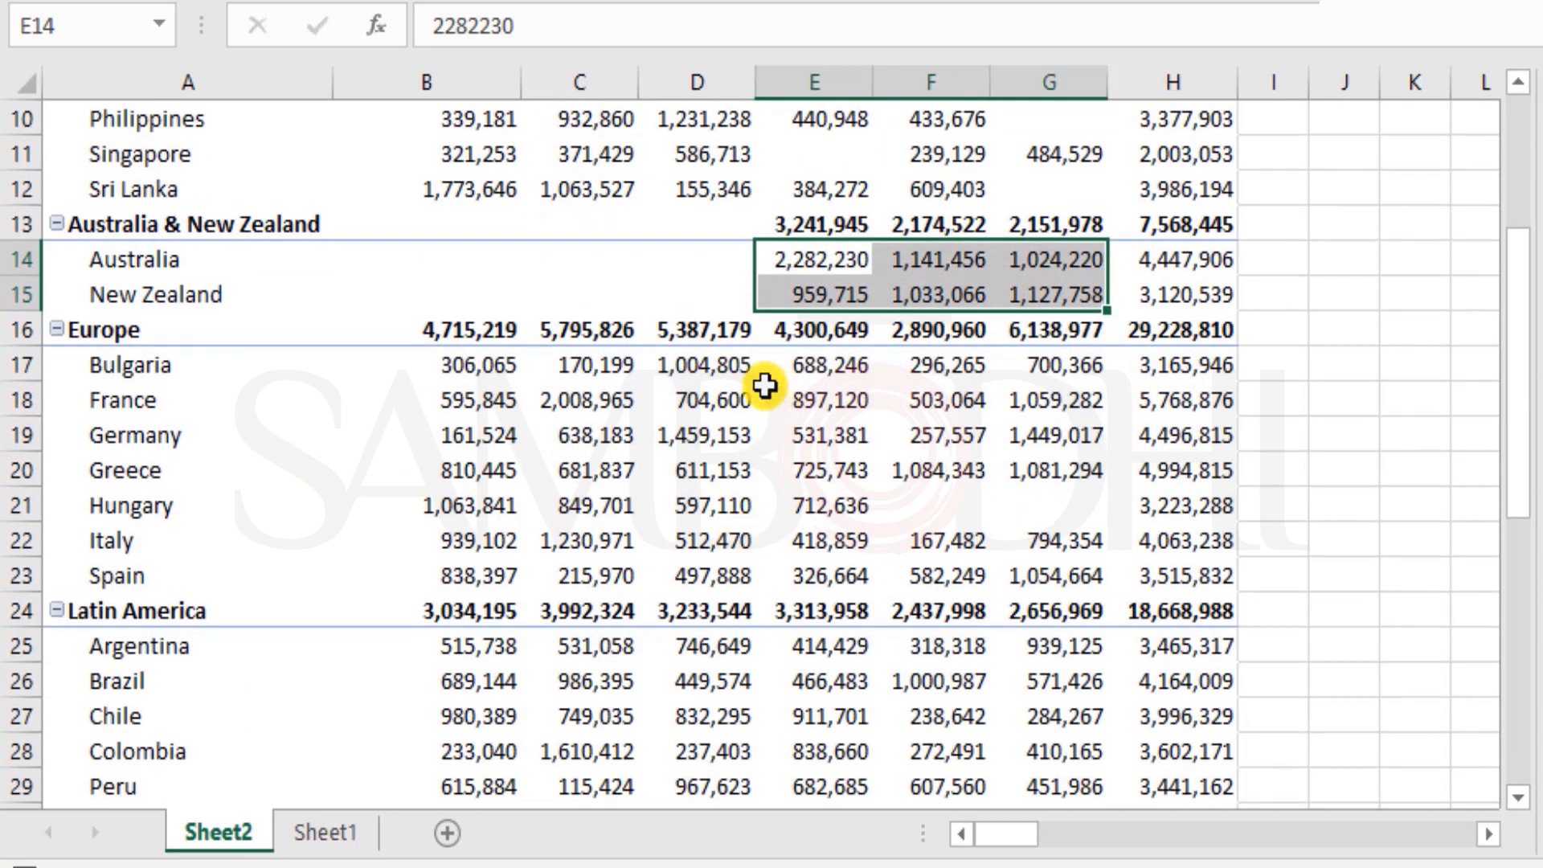
- Examine the November and December cells for Hungary and the December cells for Indonesia through Philippines
{"action": "left_click_drag", "start_coordinate": [941, 505], "coordinate": [1049, 502]}
{"action": "scroll", "coordinate": [1134, 472], "scroll_direction": "down", "scroll_amount": 4}
{"action": "scroll", "coordinate": [1133, 472], "scroll_direction": "up", "scroll_amount": 7}
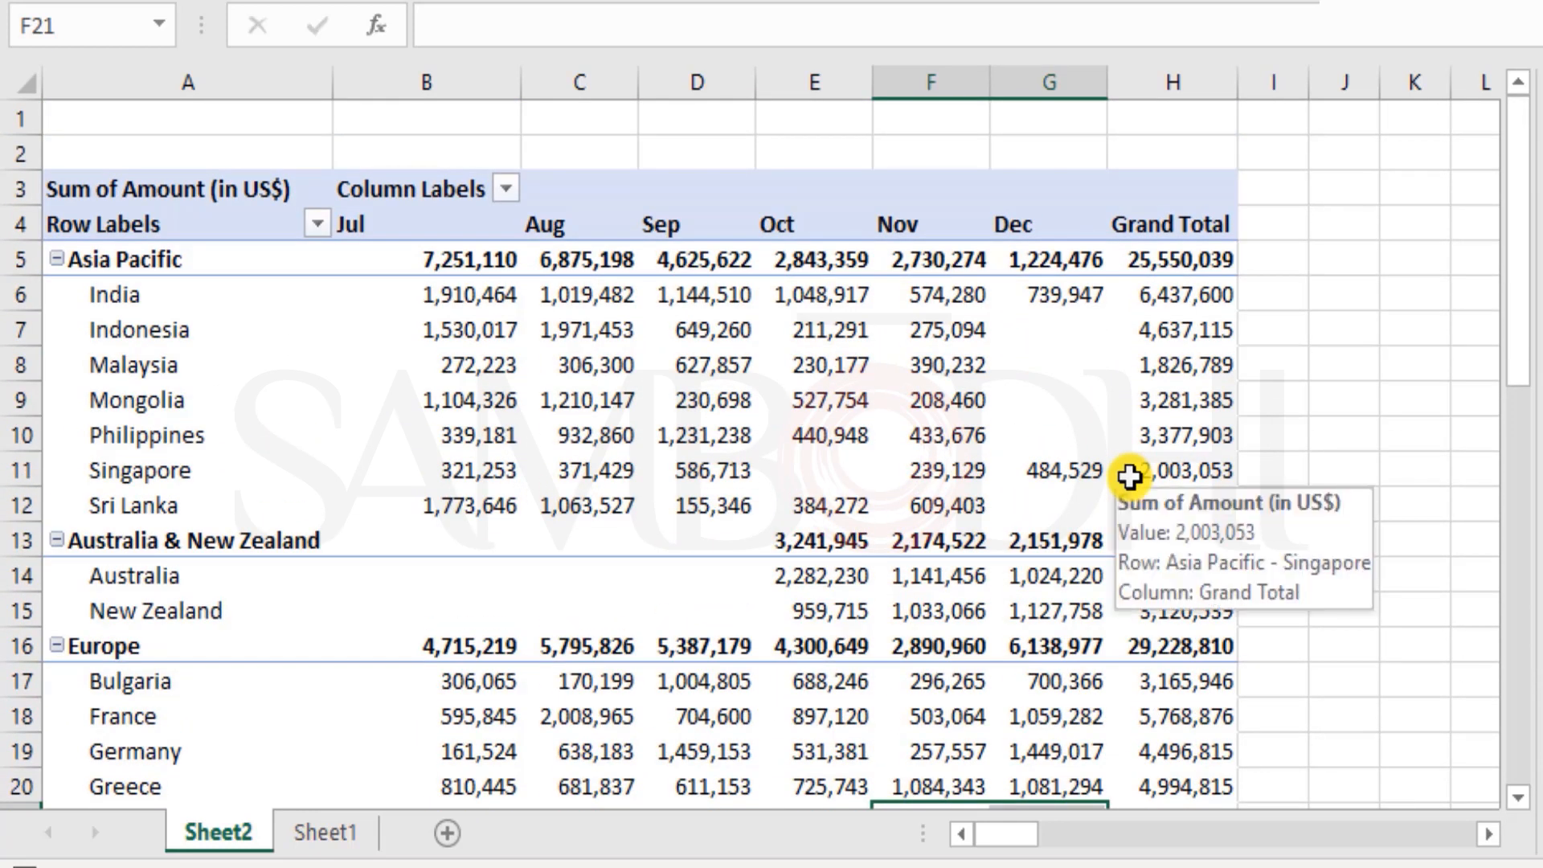
{"action": "left_click_drag", "start_coordinate": [1098, 459], "coordinate": [1087, 428]}
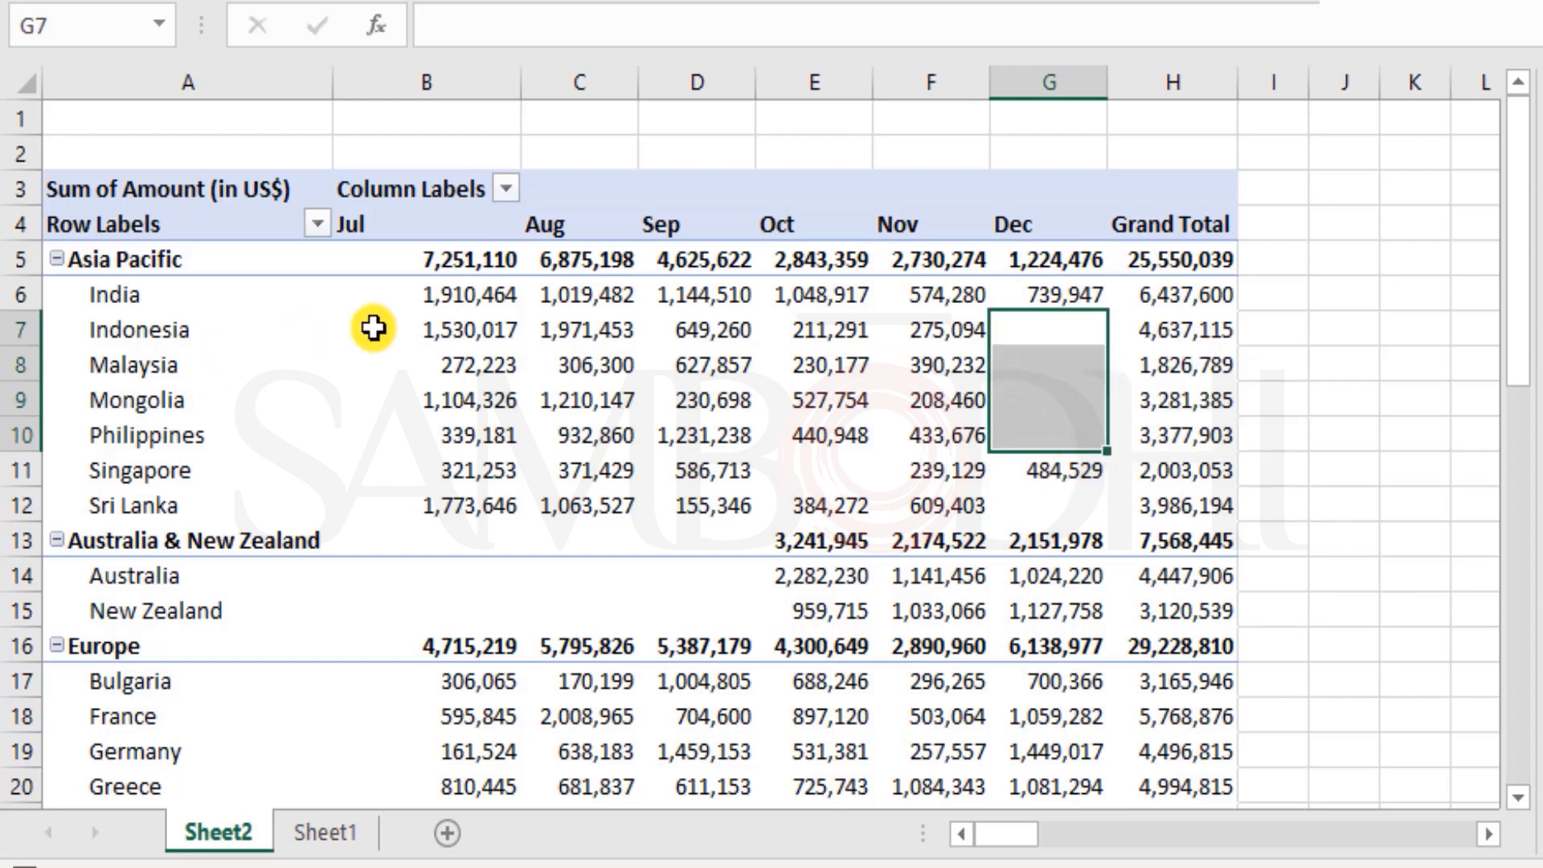
{"action": "left_click", "coordinate": [1034, 333]}
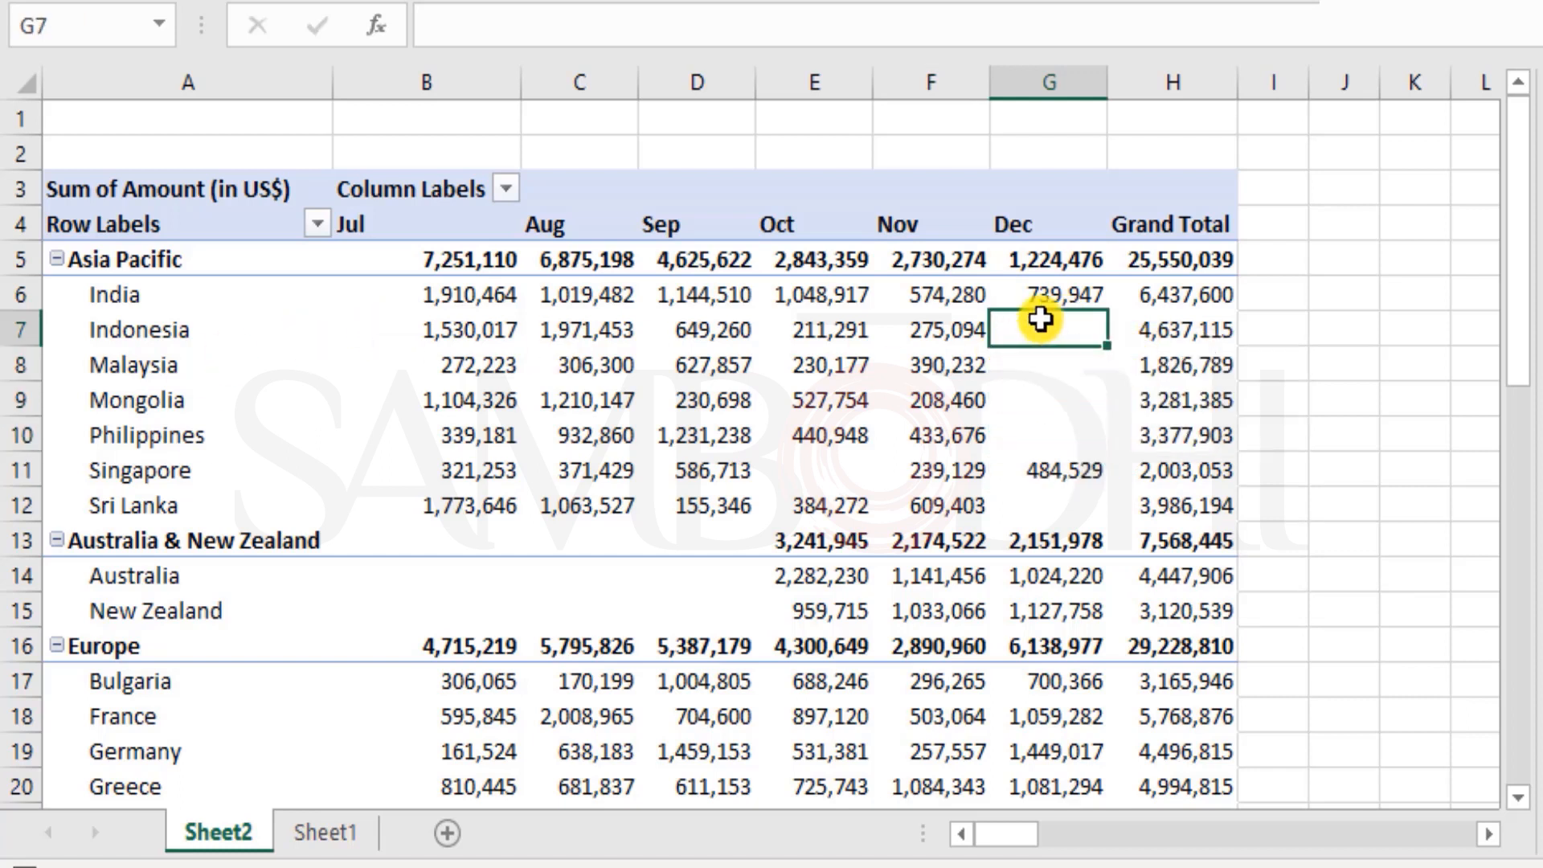
{"action": "mouse_move", "coordinate": [1049, 346]}
{"action": "left_mouse_down"}
{"action": "mouse_move", "coordinate": [1068, 438]}
{"action": "mouse_move", "coordinate": [1053, 325]}
{"action": "left_mouse_up"}
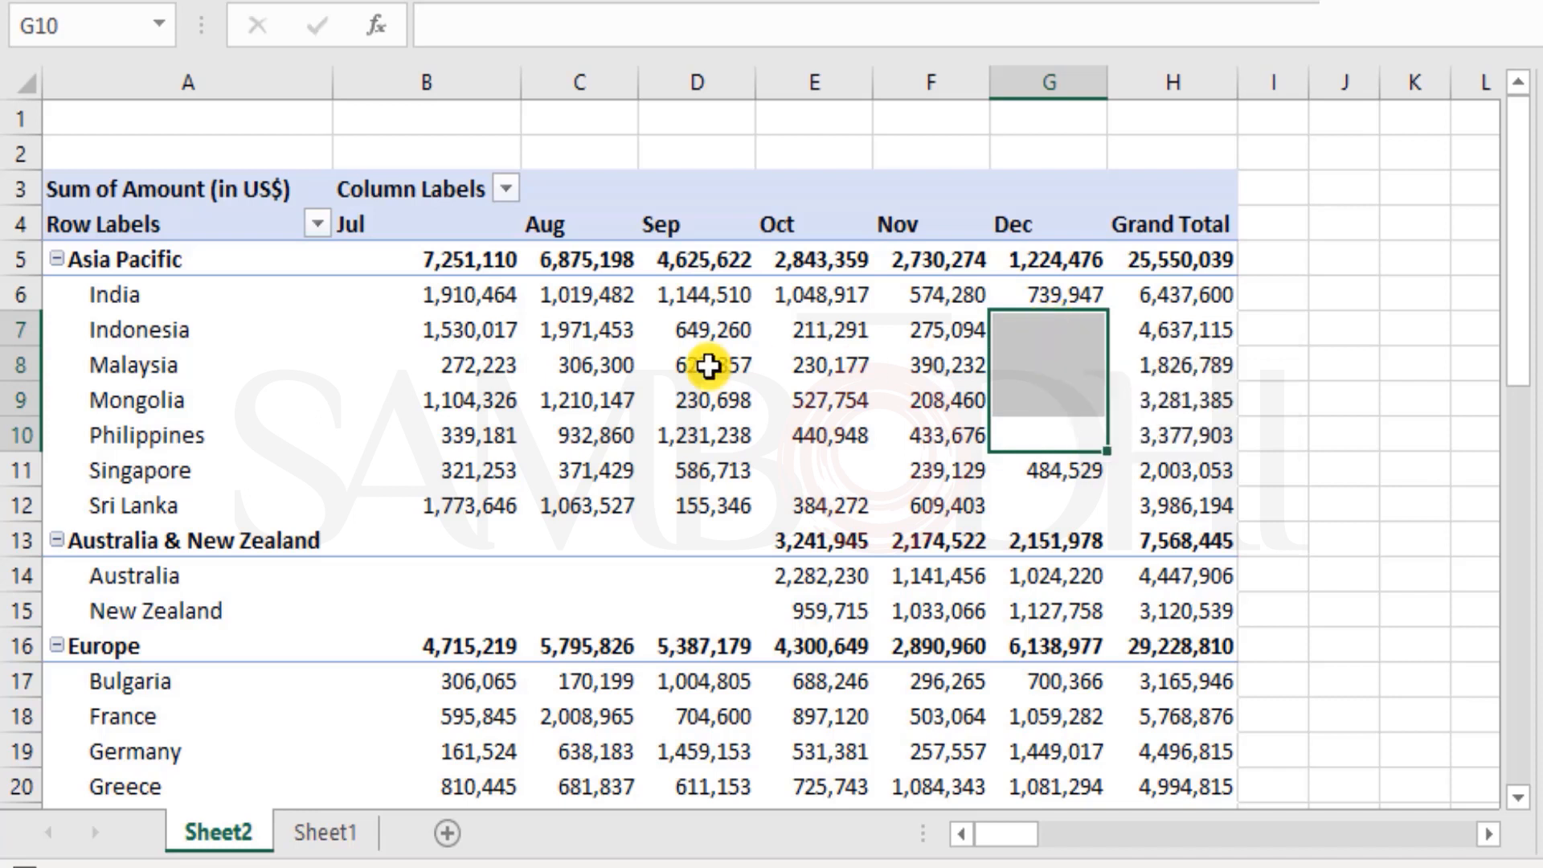
- Set the PivotTable options to show 0 in empty cells
{"action": "right_click", "coordinate": [502, 318]}
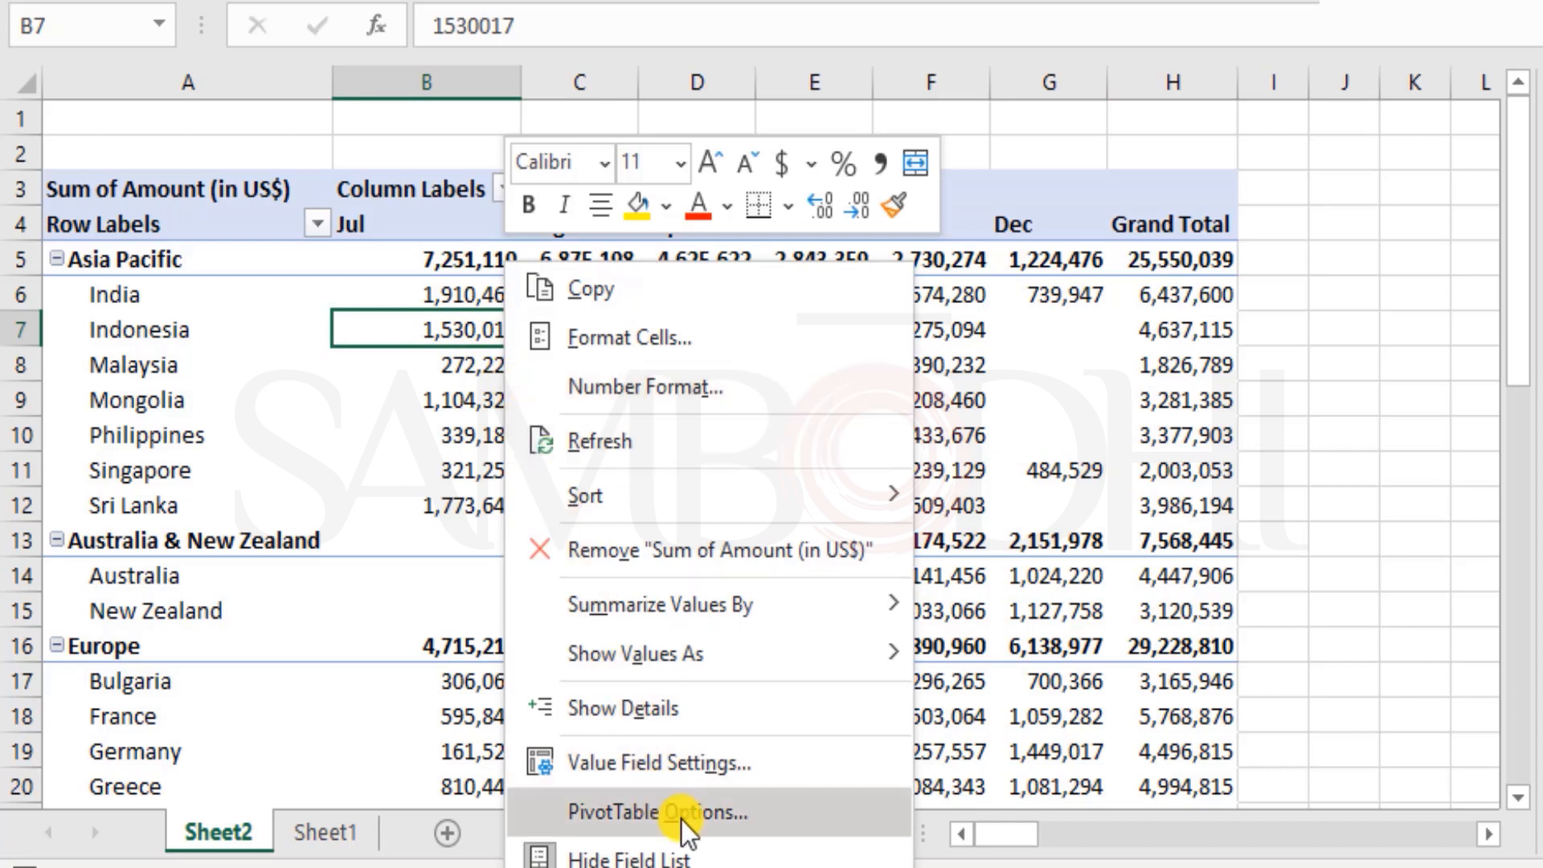
{"action": "left_click", "coordinate": [736, 804]}
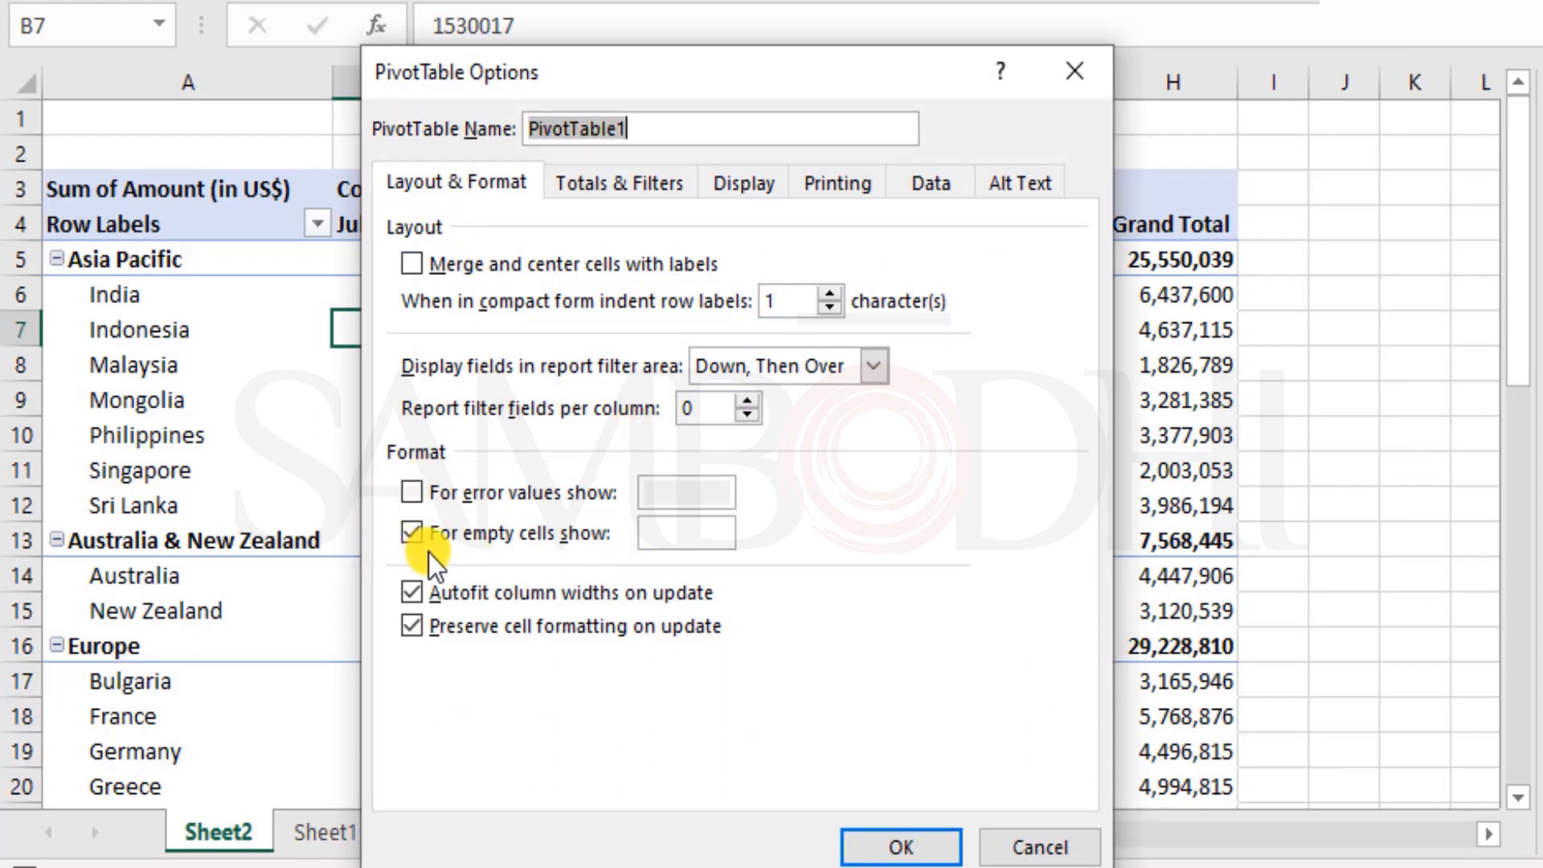
{"action": "left_click", "coordinate": [704, 523]}
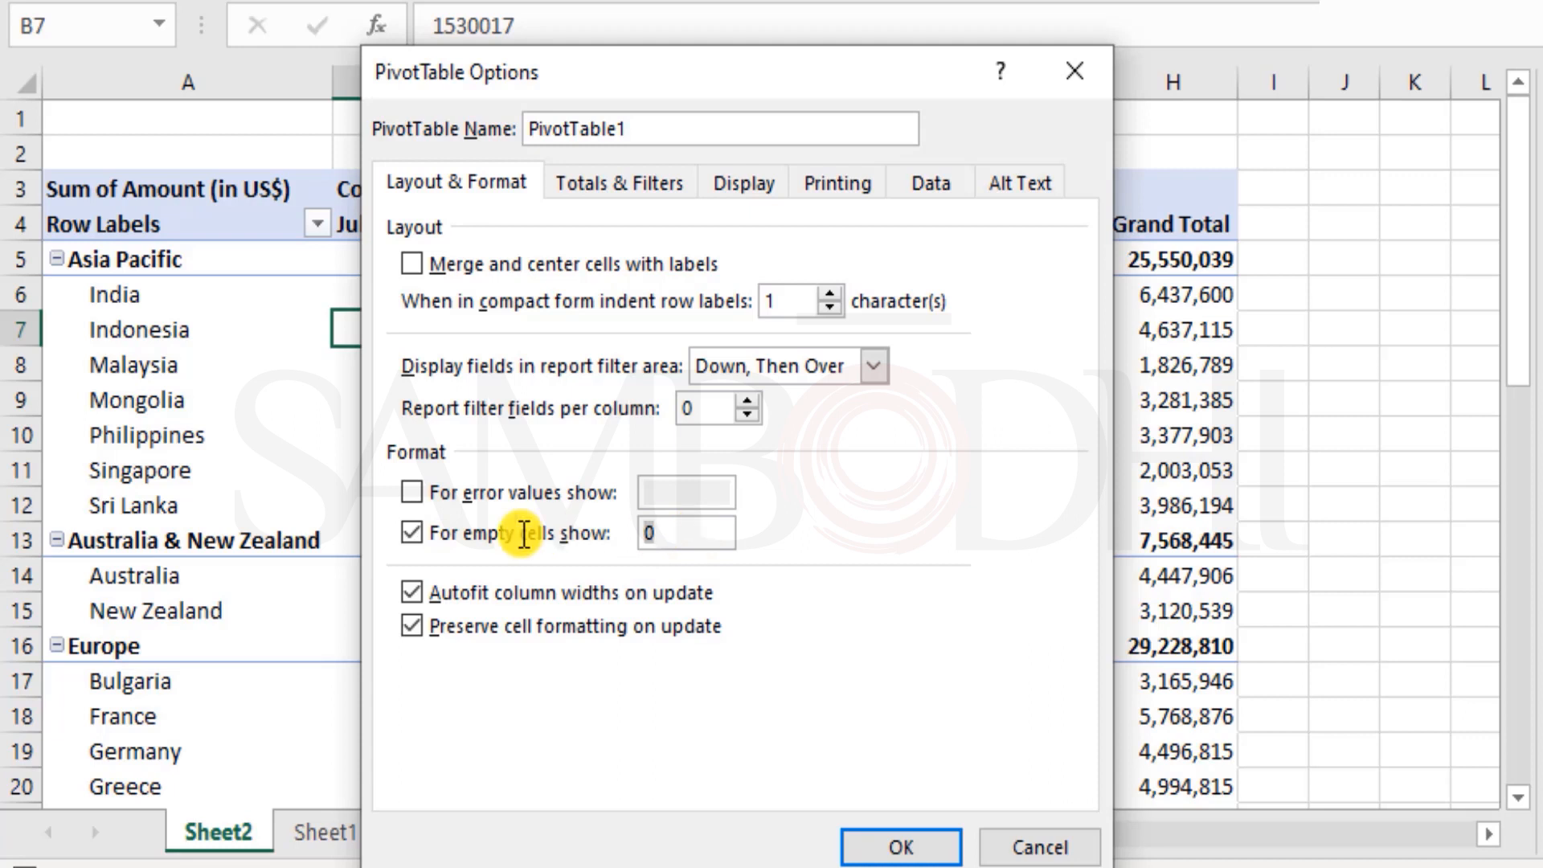
{"action": "type", "text": "NA"}
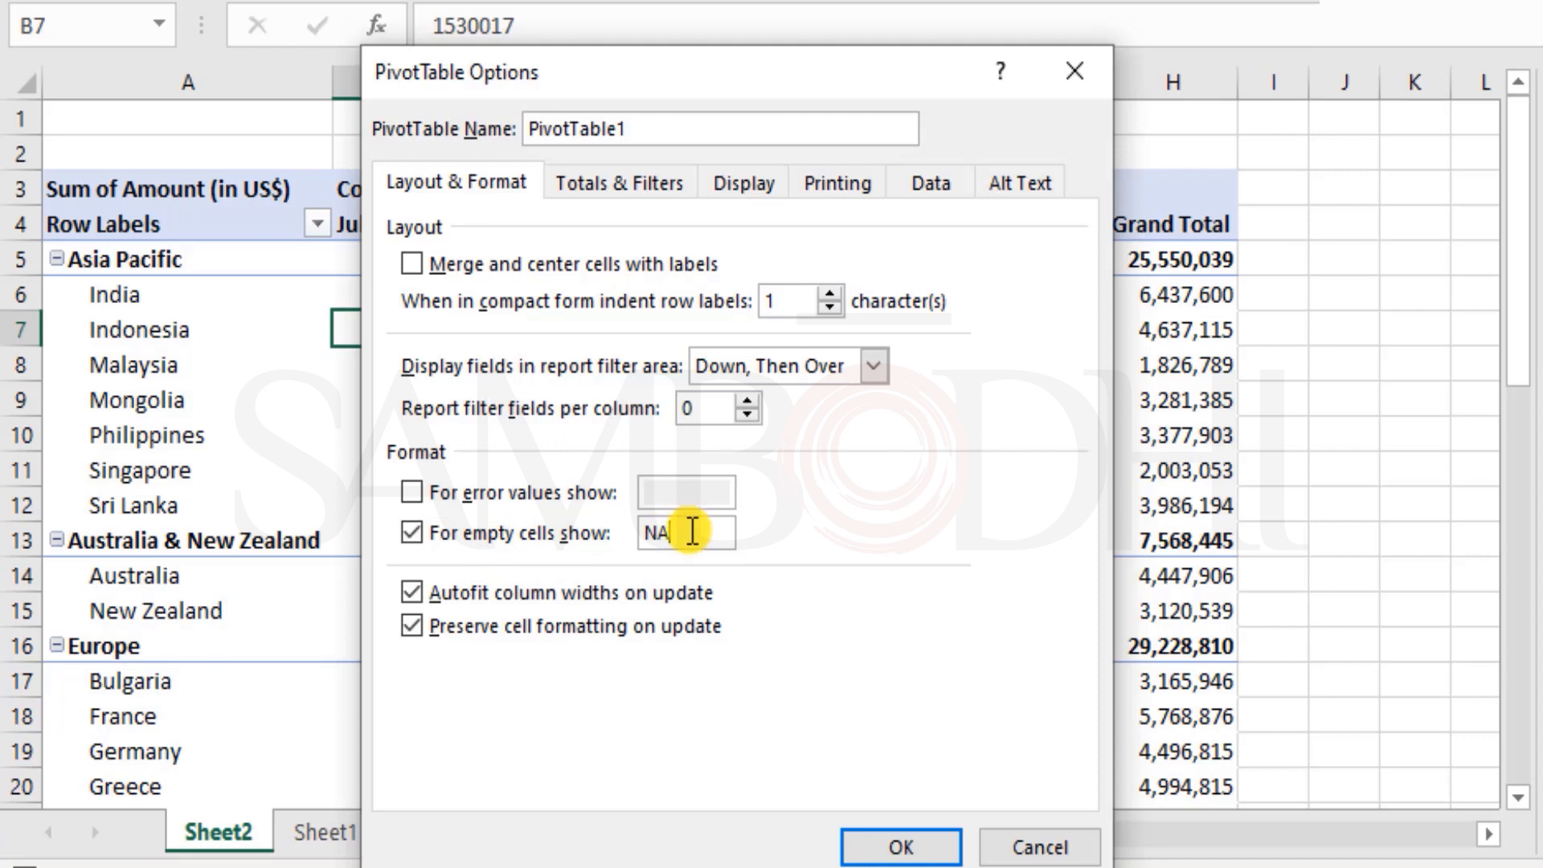
{"action": "left_click_drag", "start_coordinate": [690, 531], "coordinate": [545, 545]}
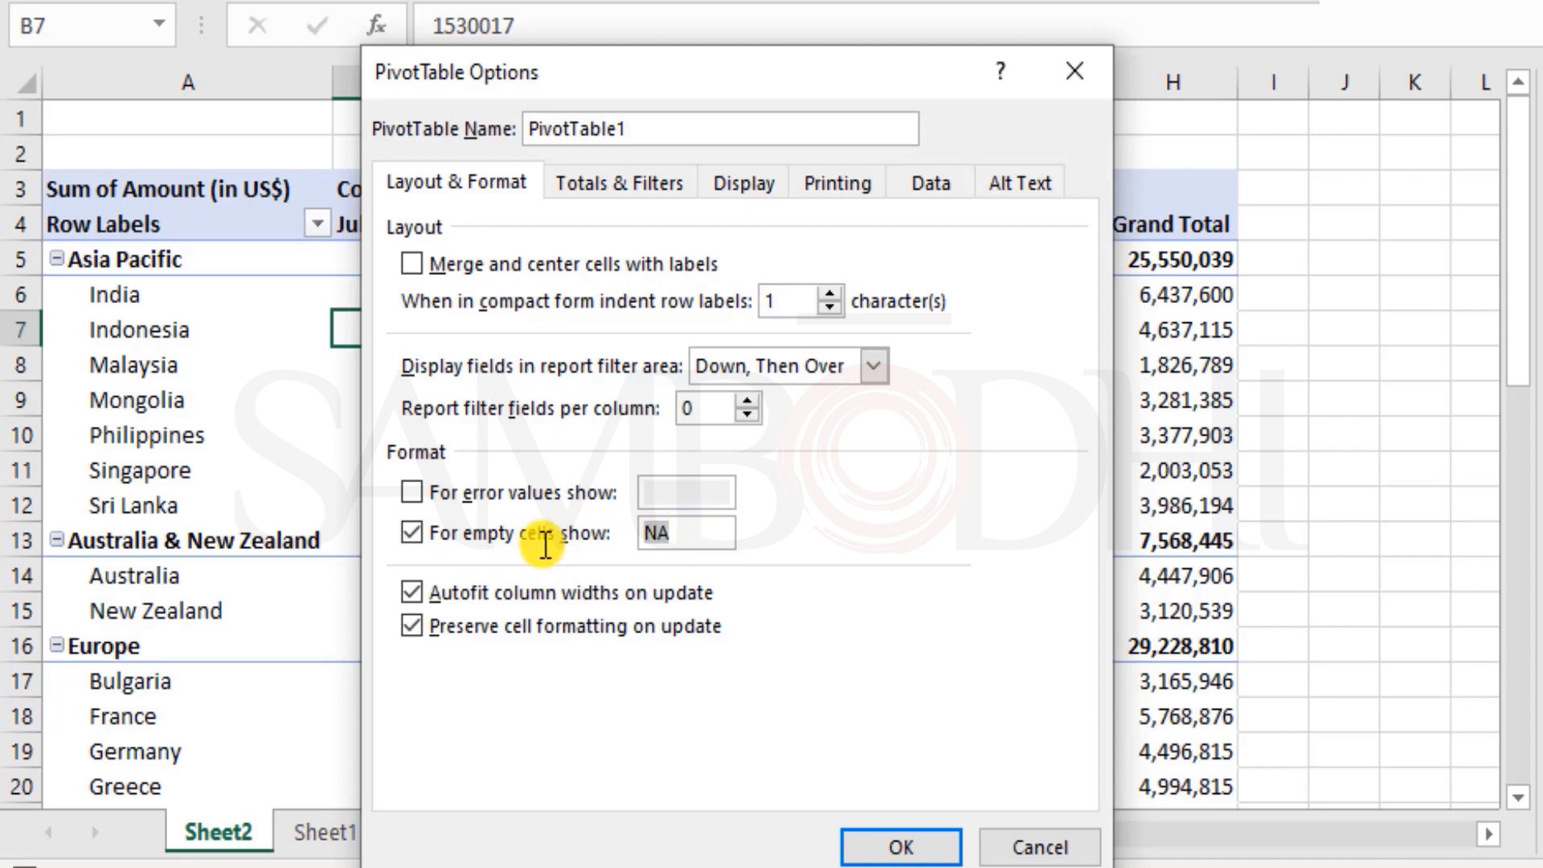
{"action": "type", "text": "0"}
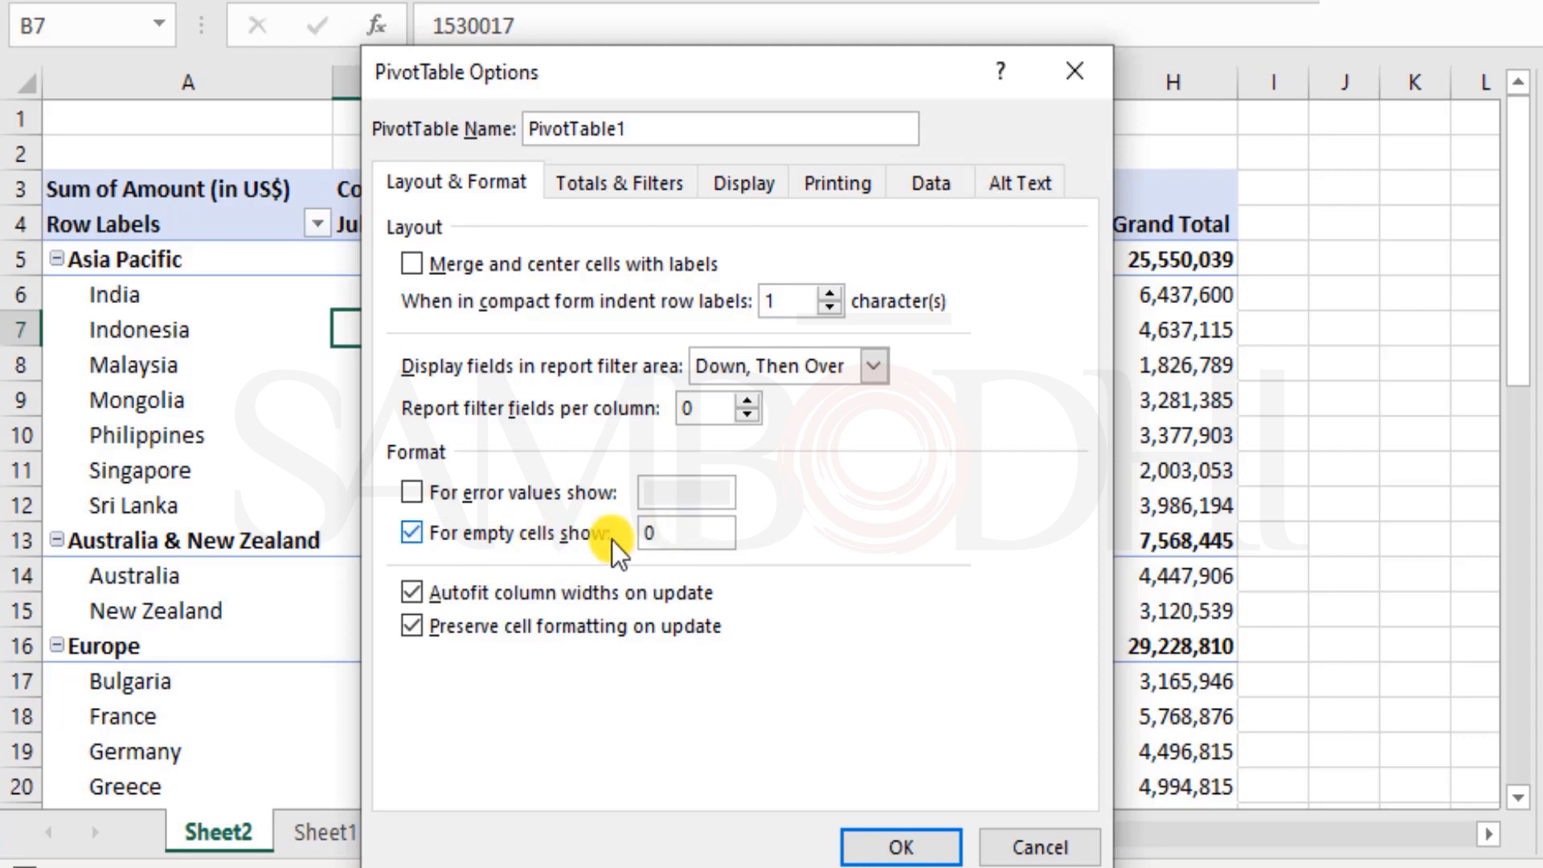
{"action": "left_click", "coordinate": [902, 847]}
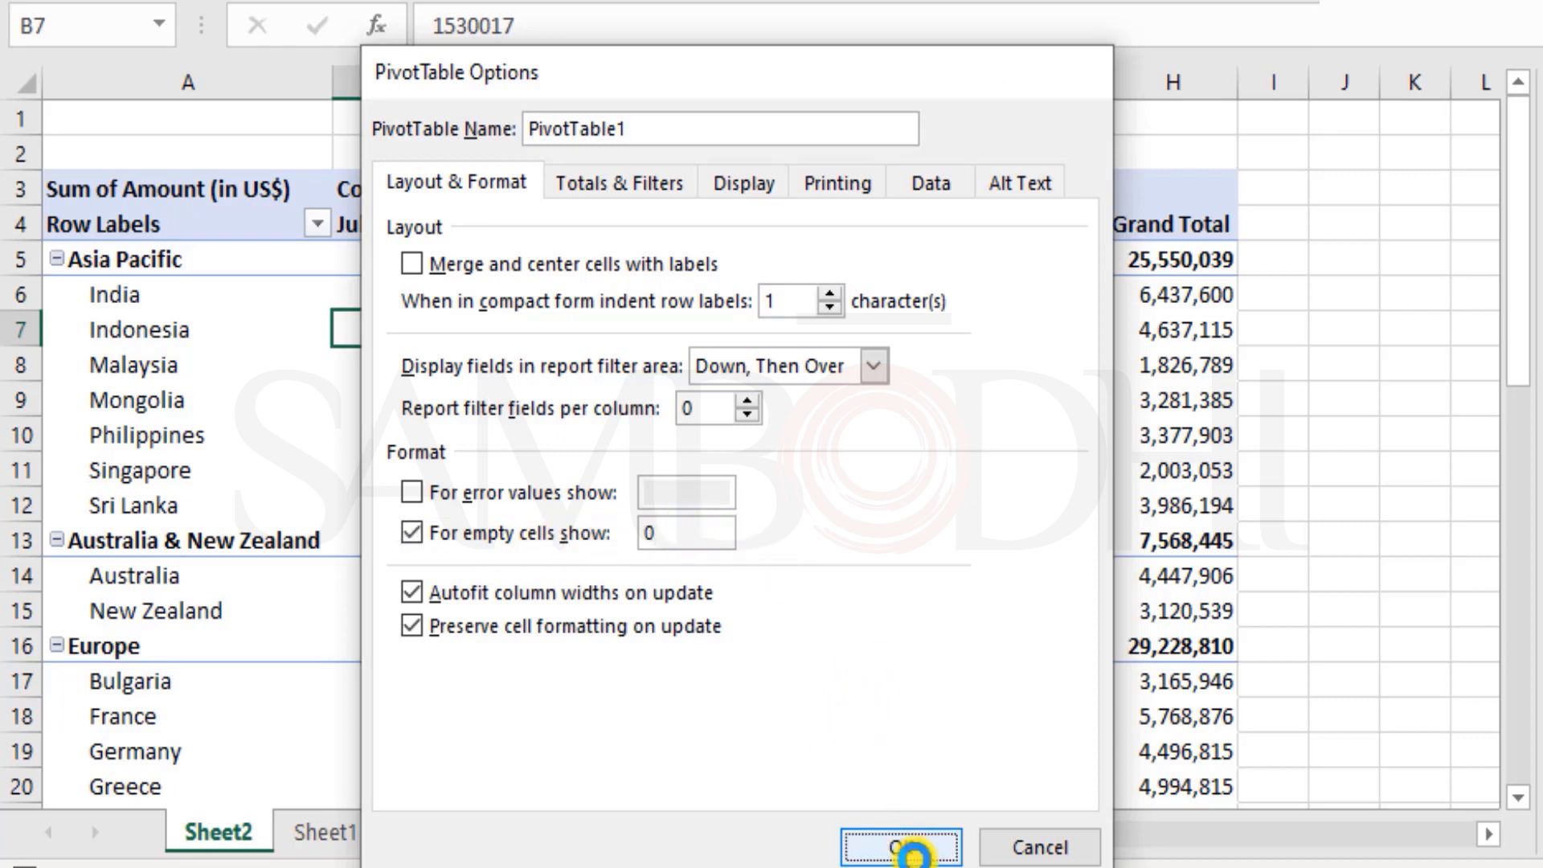
- Review the formerly empty cells across all regions of the PivotTable, from Asia Pacific down to Rest of Africa
{"action": "scroll", "coordinate": [876, 430], "scroll_direction": "down", "scroll_amount": 1}
{"action": "scroll", "coordinate": [879, 419], "scroll_direction": "down", "scroll_amount": 7}
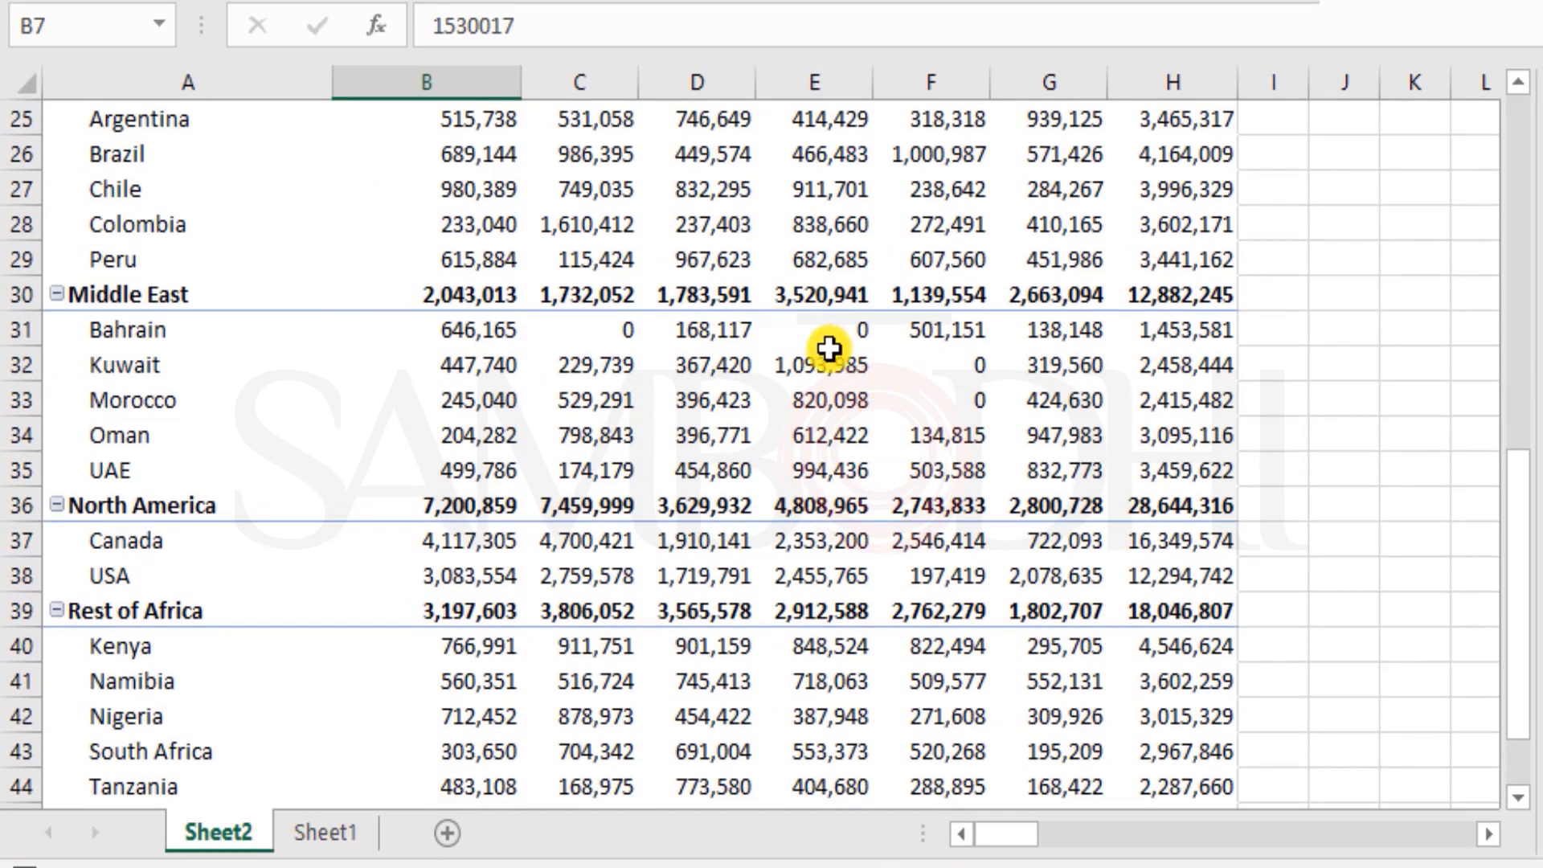
{"action": "scroll", "coordinate": [879, 365], "scroll_direction": "down", "scroll_amount": 4}
{"action": "scroll", "coordinate": [880, 368], "scroll_direction": "up", "scroll_amount": 6}
{"action": "scroll", "coordinate": [880, 369], "scroll_direction": "up", "scroll_amount": 6}
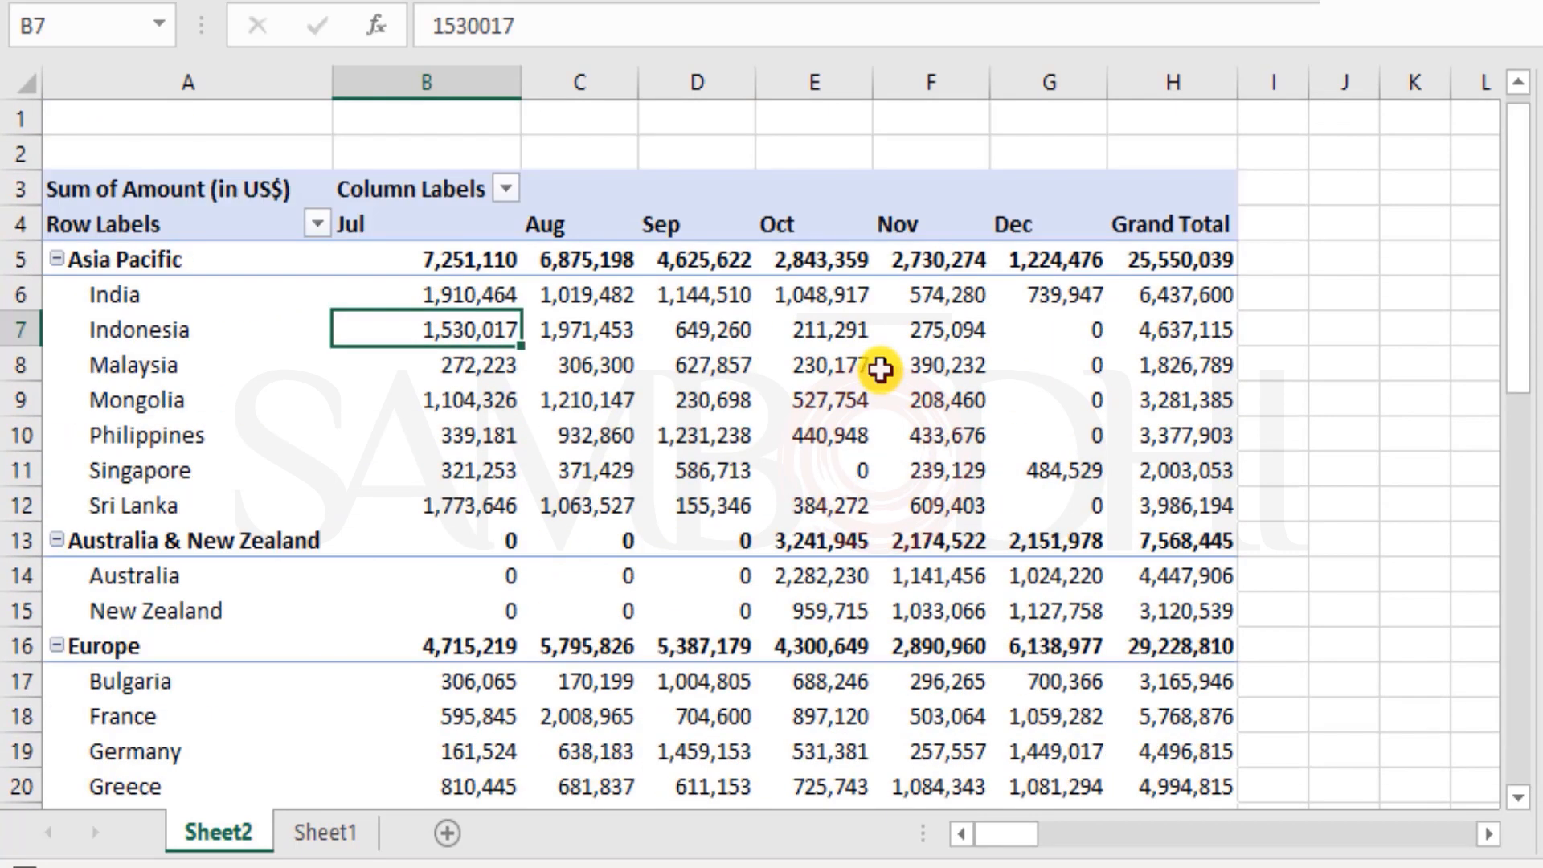
{"action": "left_click", "coordinate": [881, 369]}
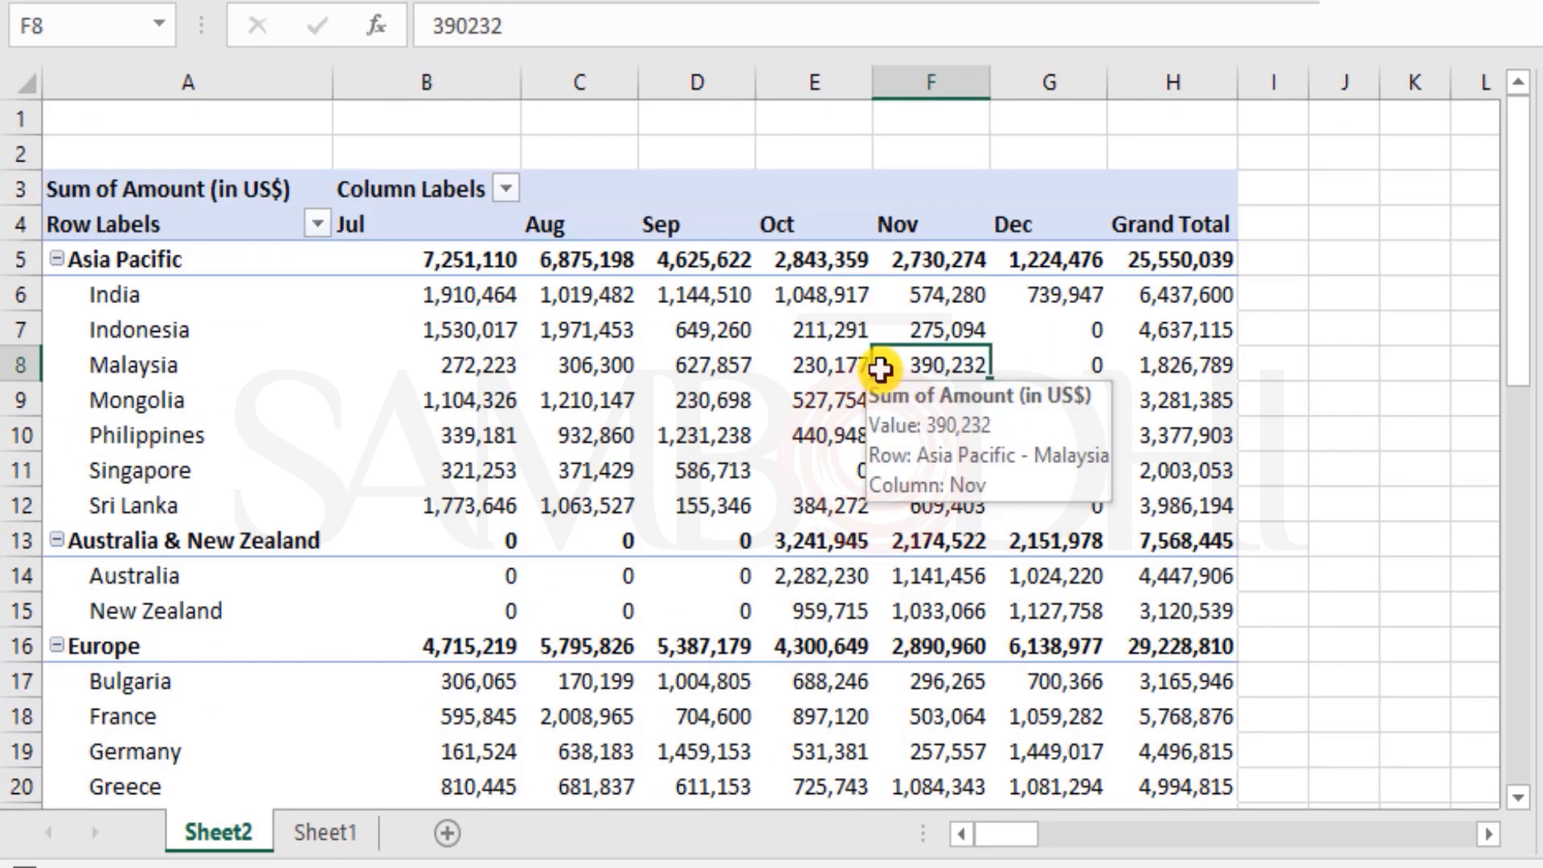
{"action": "scroll", "coordinate": [317, 361], "scroll_direction": "down", "scroll_amount": 3}
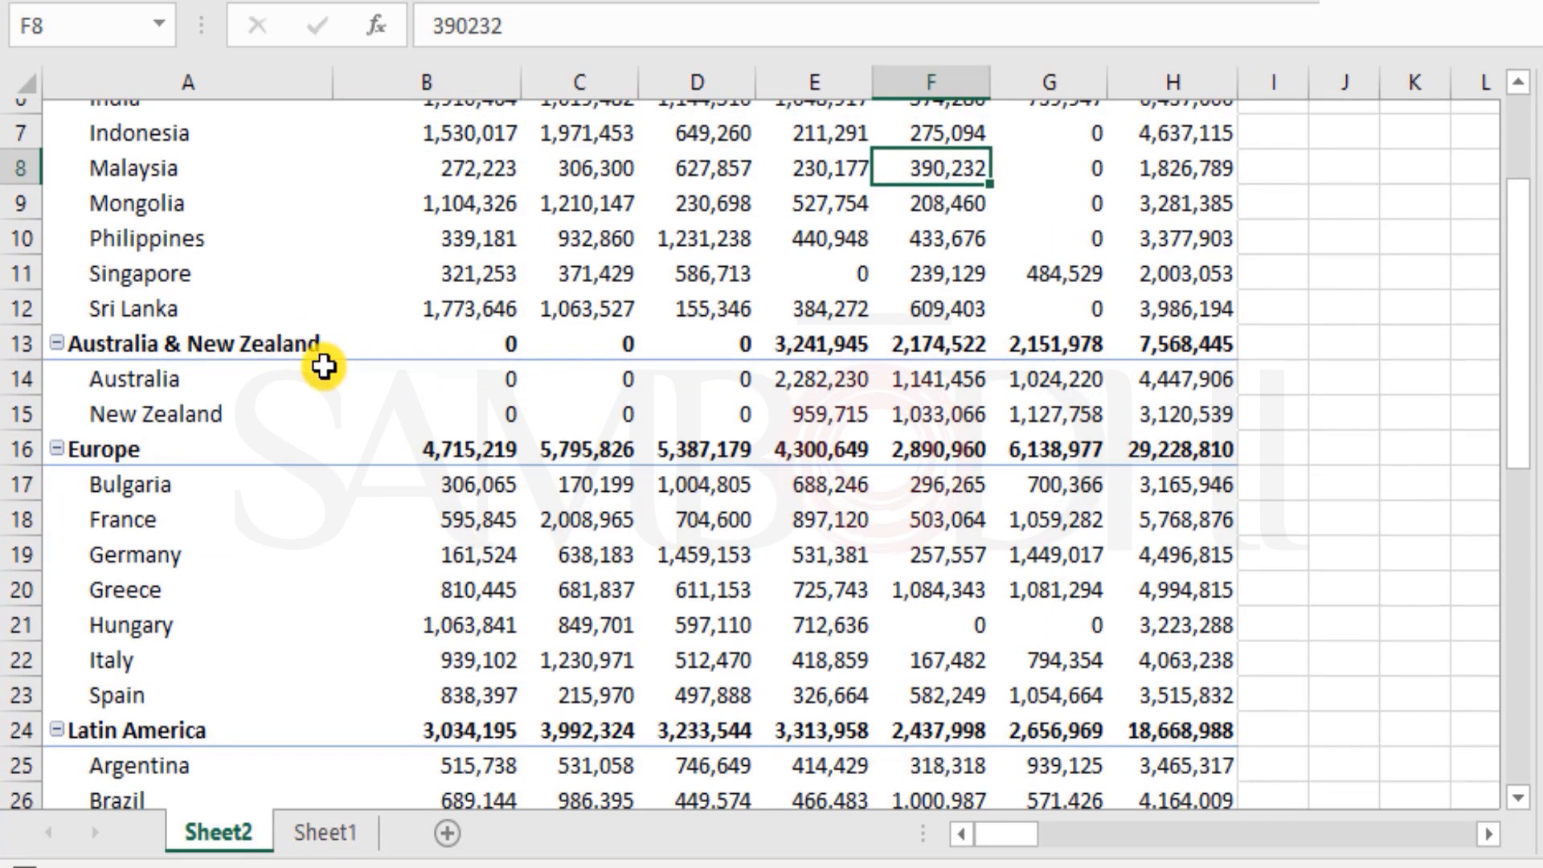
{"action": "scroll", "coordinate": [323, 367], "scroll_direction": "up", "scroll_amount": 2}
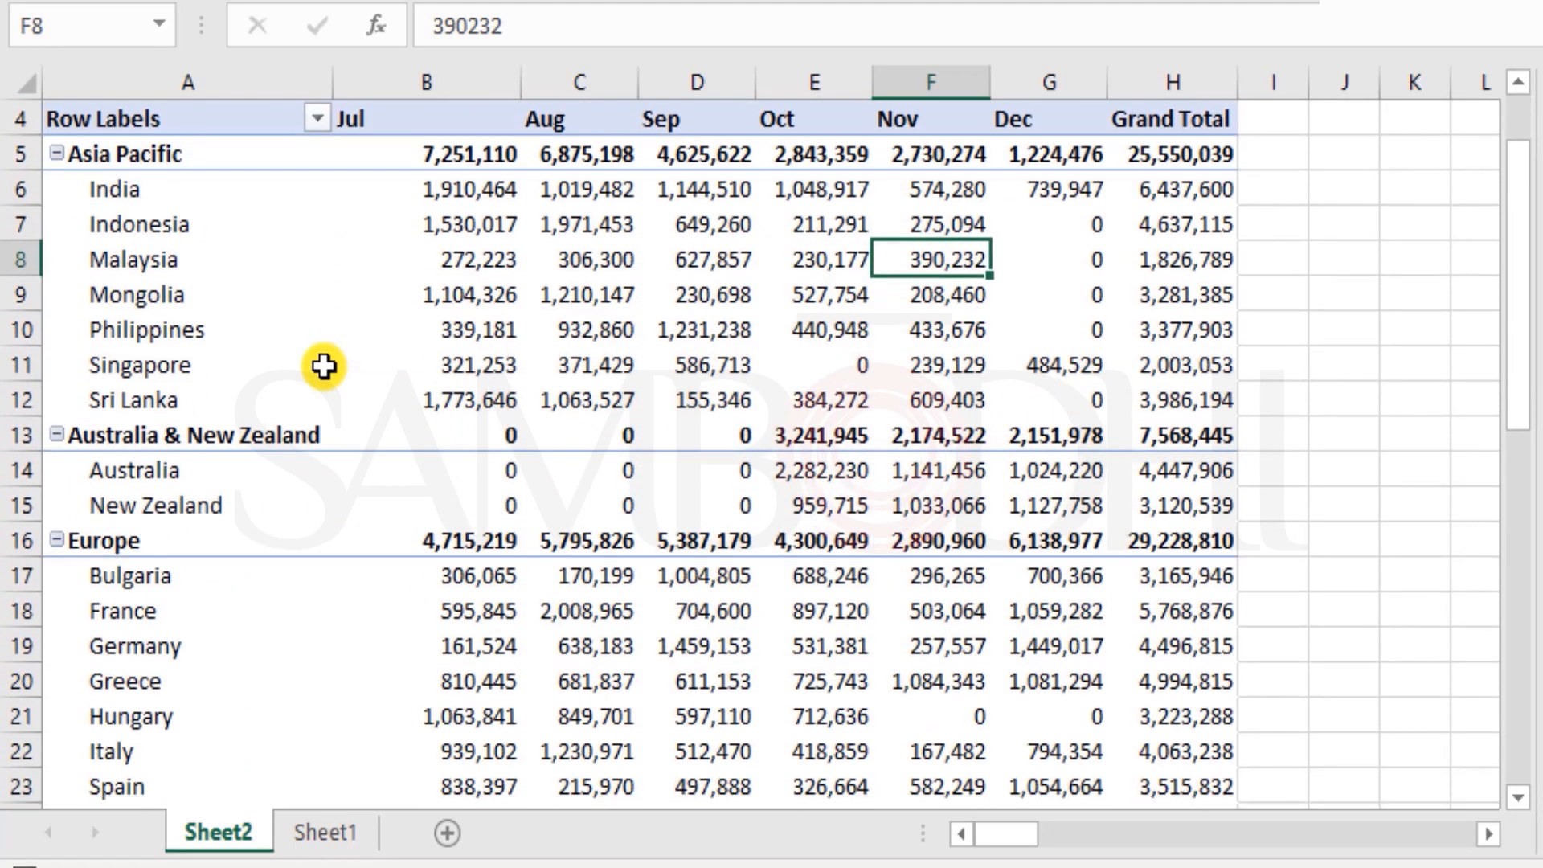
{"action": "scroll", "coordinate": [323, 366], "scroll_direction": "up", "scroll_amount": 1}
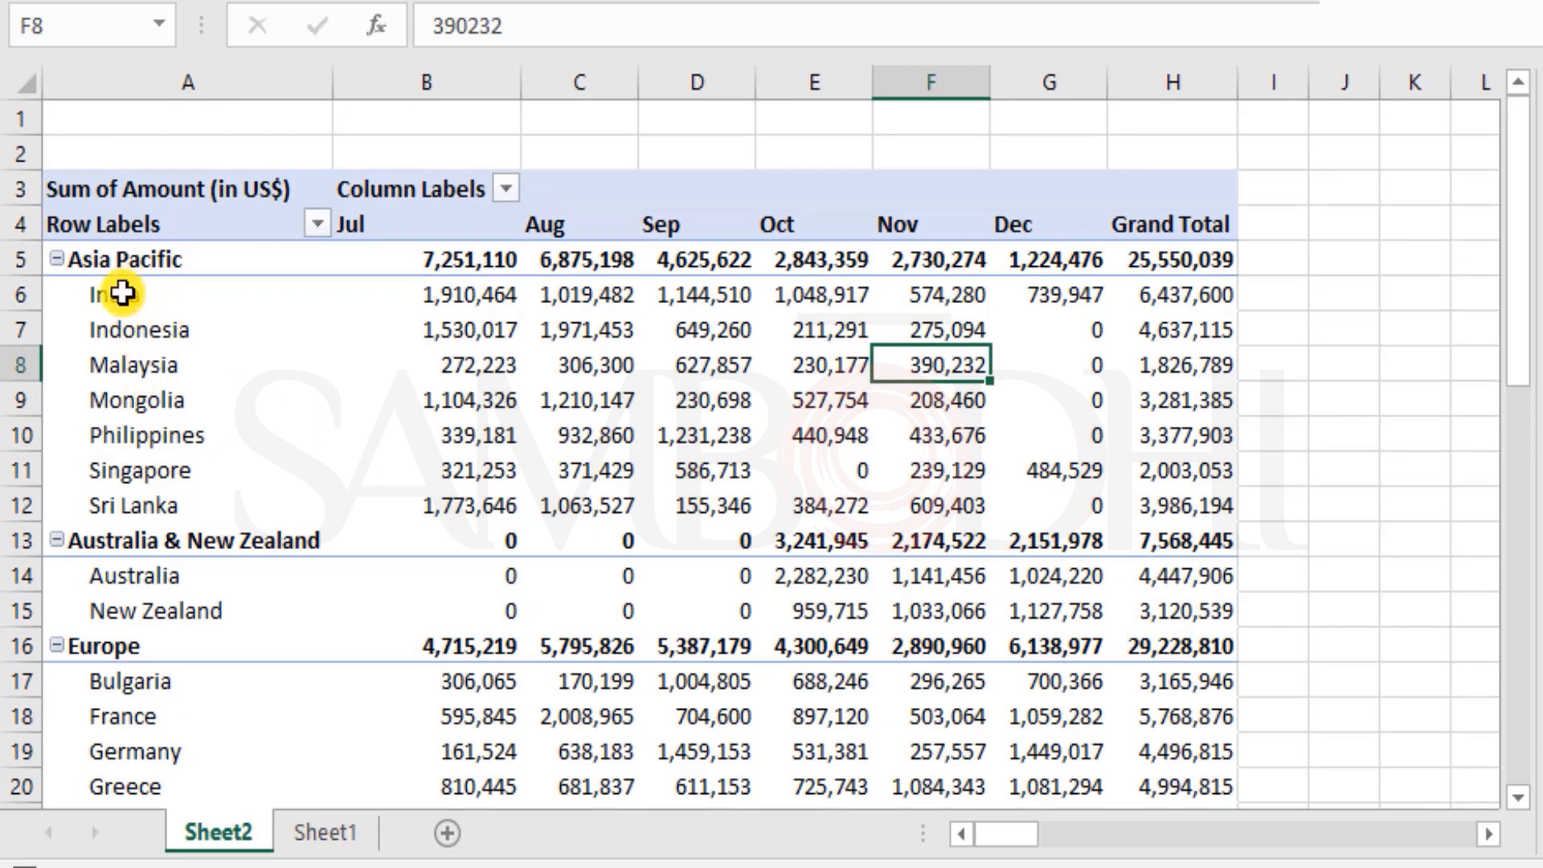
- Reorder the Asia Pacific countries by placing Singapore directly below Indonesia and Malaysia last, below Sri Lanka
{"action": "left_click_drag", "start_coordinate": [129, 294], "coordinate": [141, 496]}
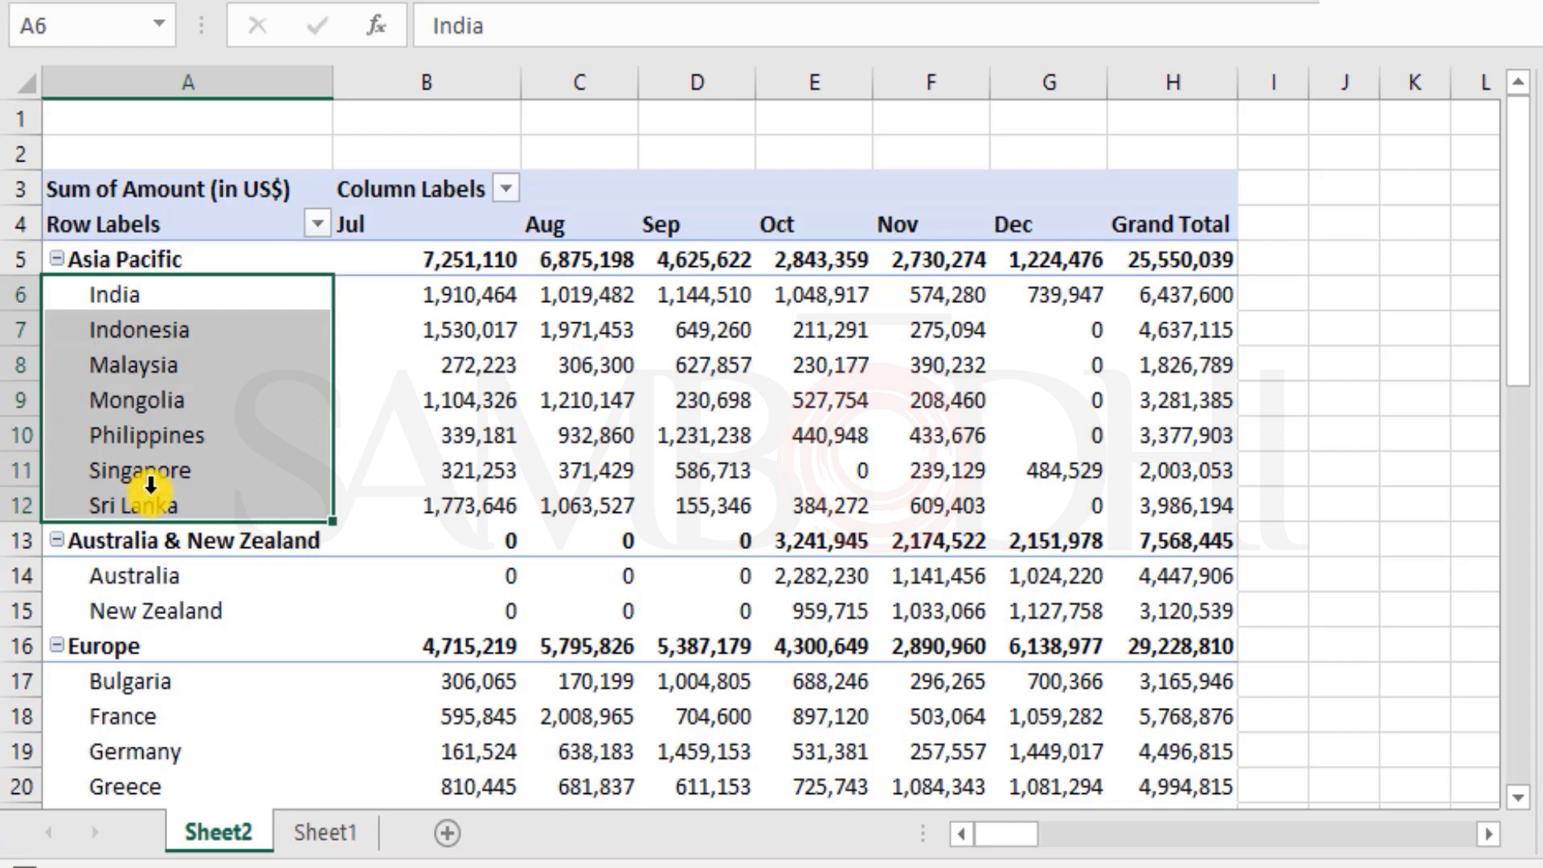
{"action": "left_click", "coordinate": [150, 474]}
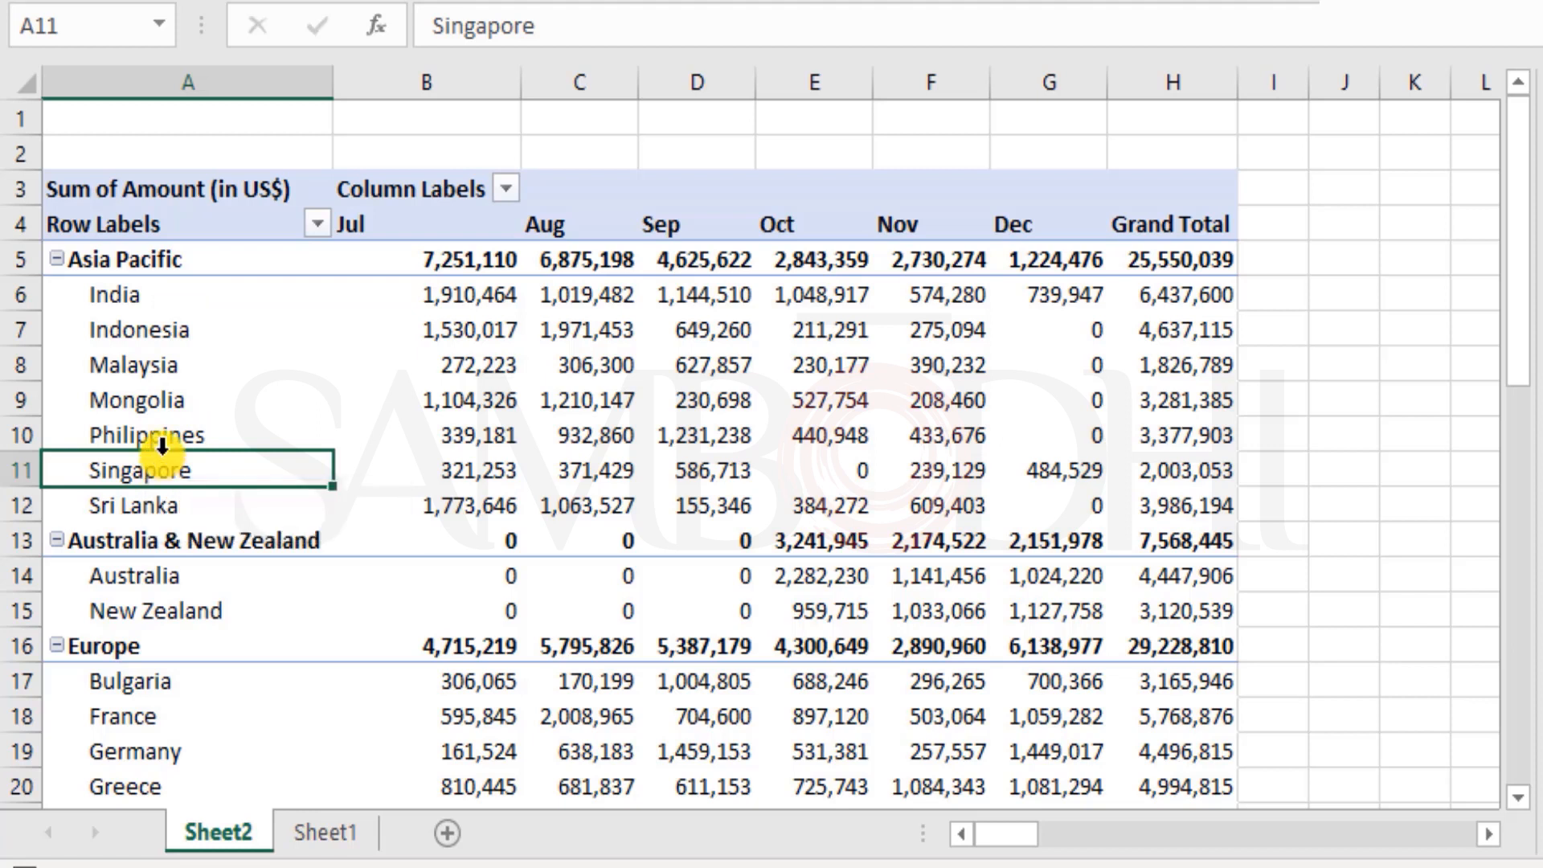
{"action": "left_click_drag", "start_coordinate": [157, 448], "coordinate": [158, 360]}
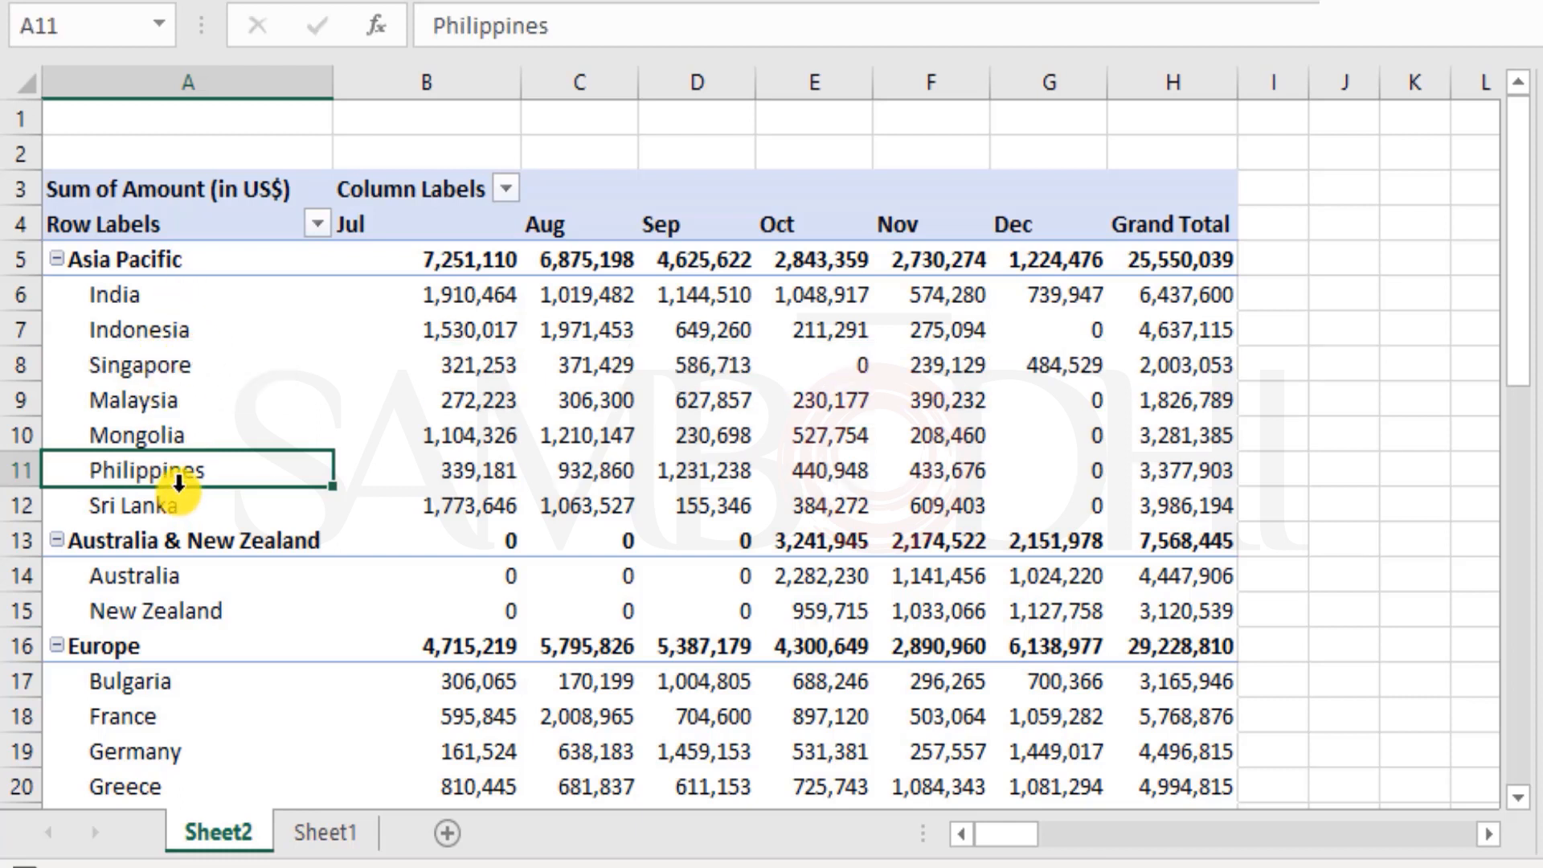
{"action": "left_click", "coordinate": [172, 410]}
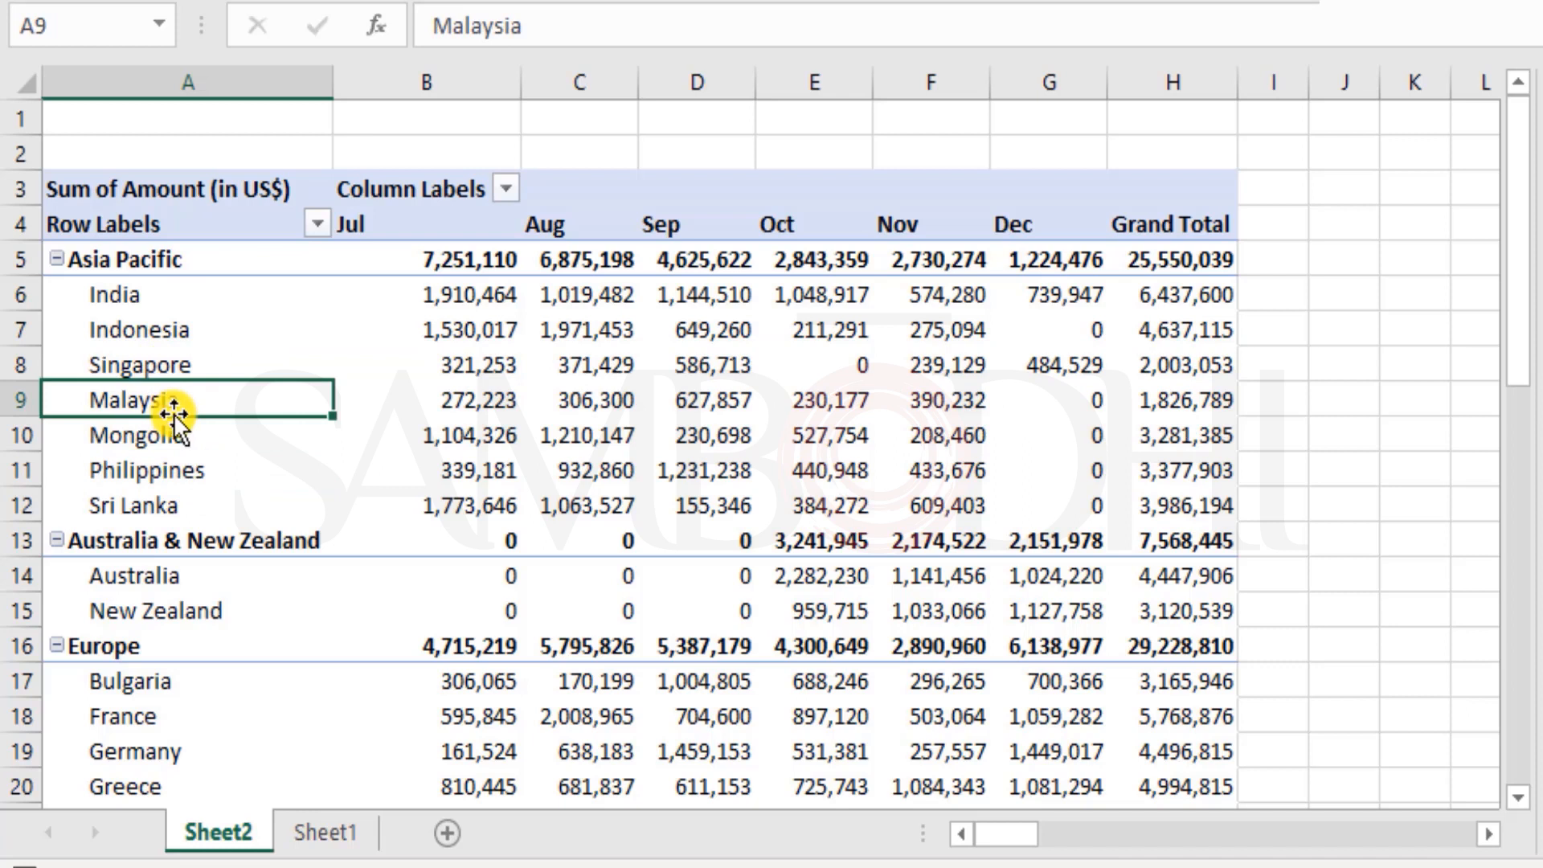
{"action": "left_click_drag", "start_coordinate": [175, 417], "coordinate": [191, 508]}
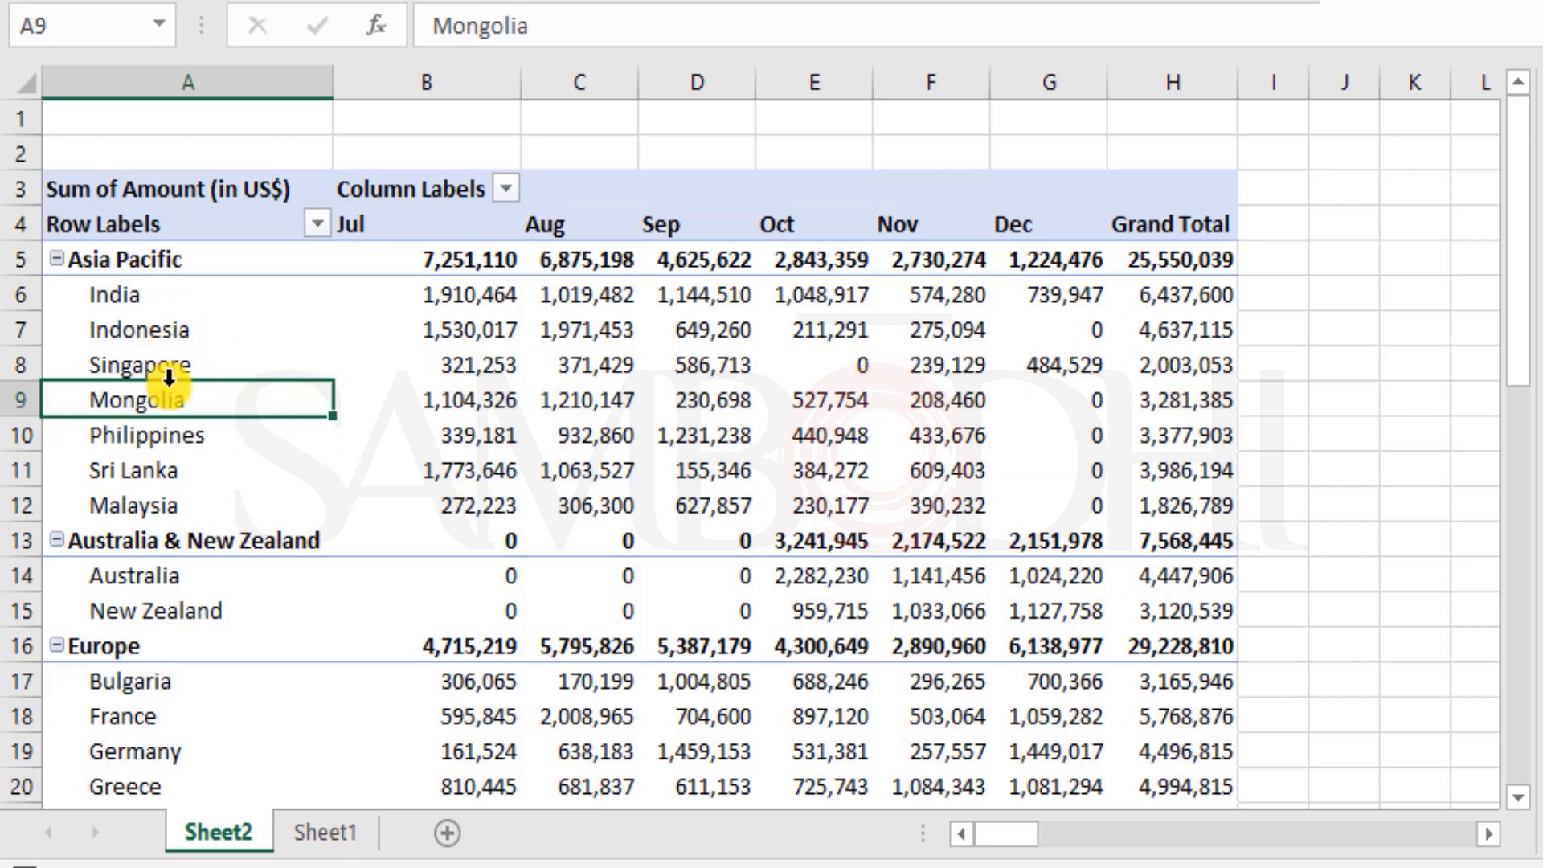
- Examine Malaysia's monthly amounts in its new row and the country order in the regions down to Middle East
{"action": "left_click_drag", "start_coordinate": [127, 500], "coordinate": [1181, 512]}
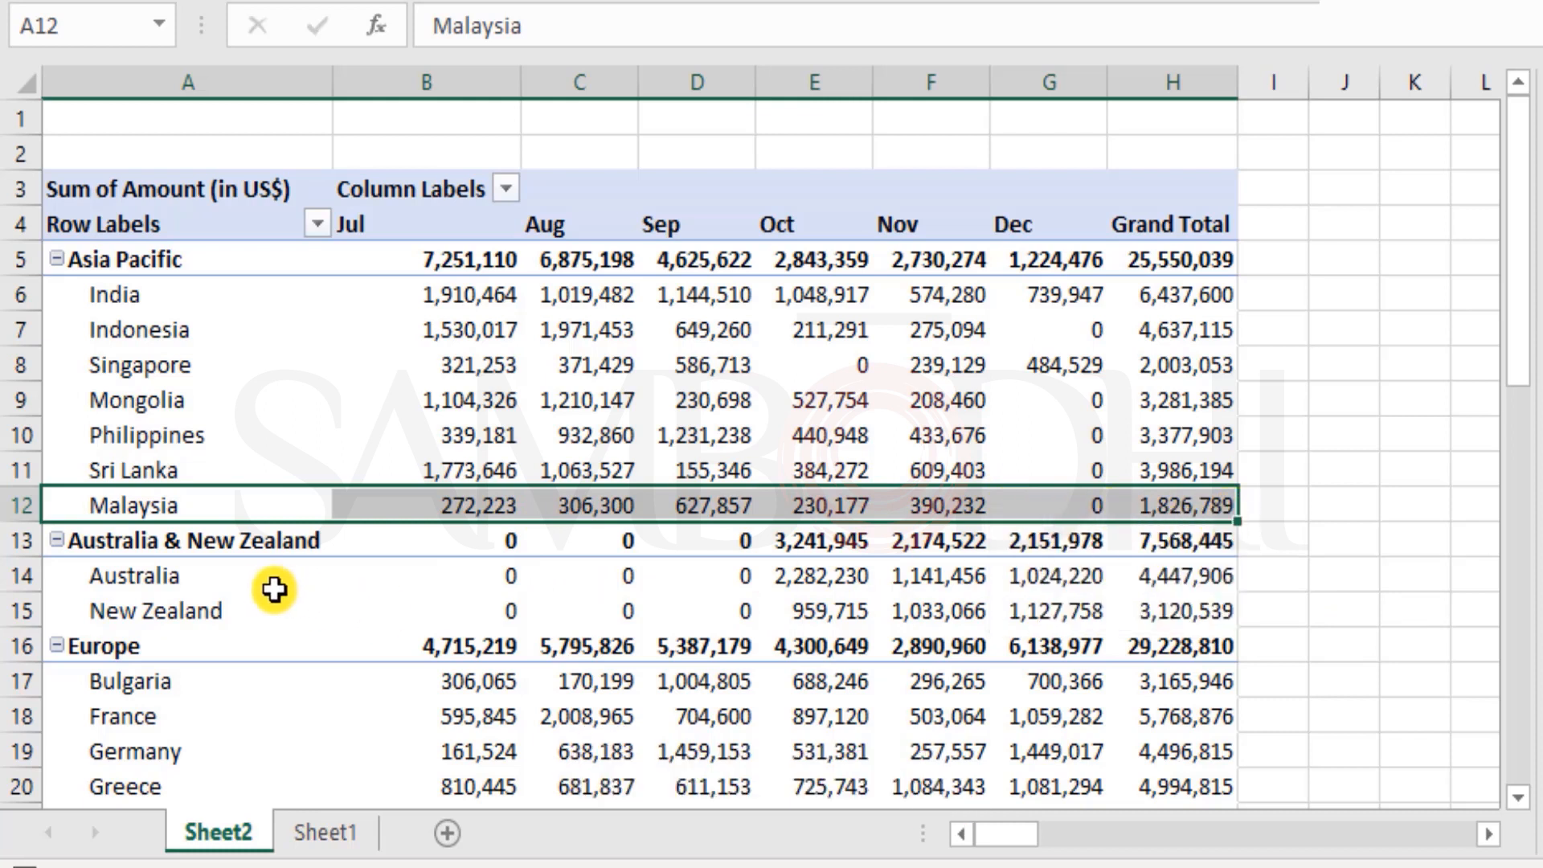
{"action": "mouse_move", "coordinate": [815, 543]}
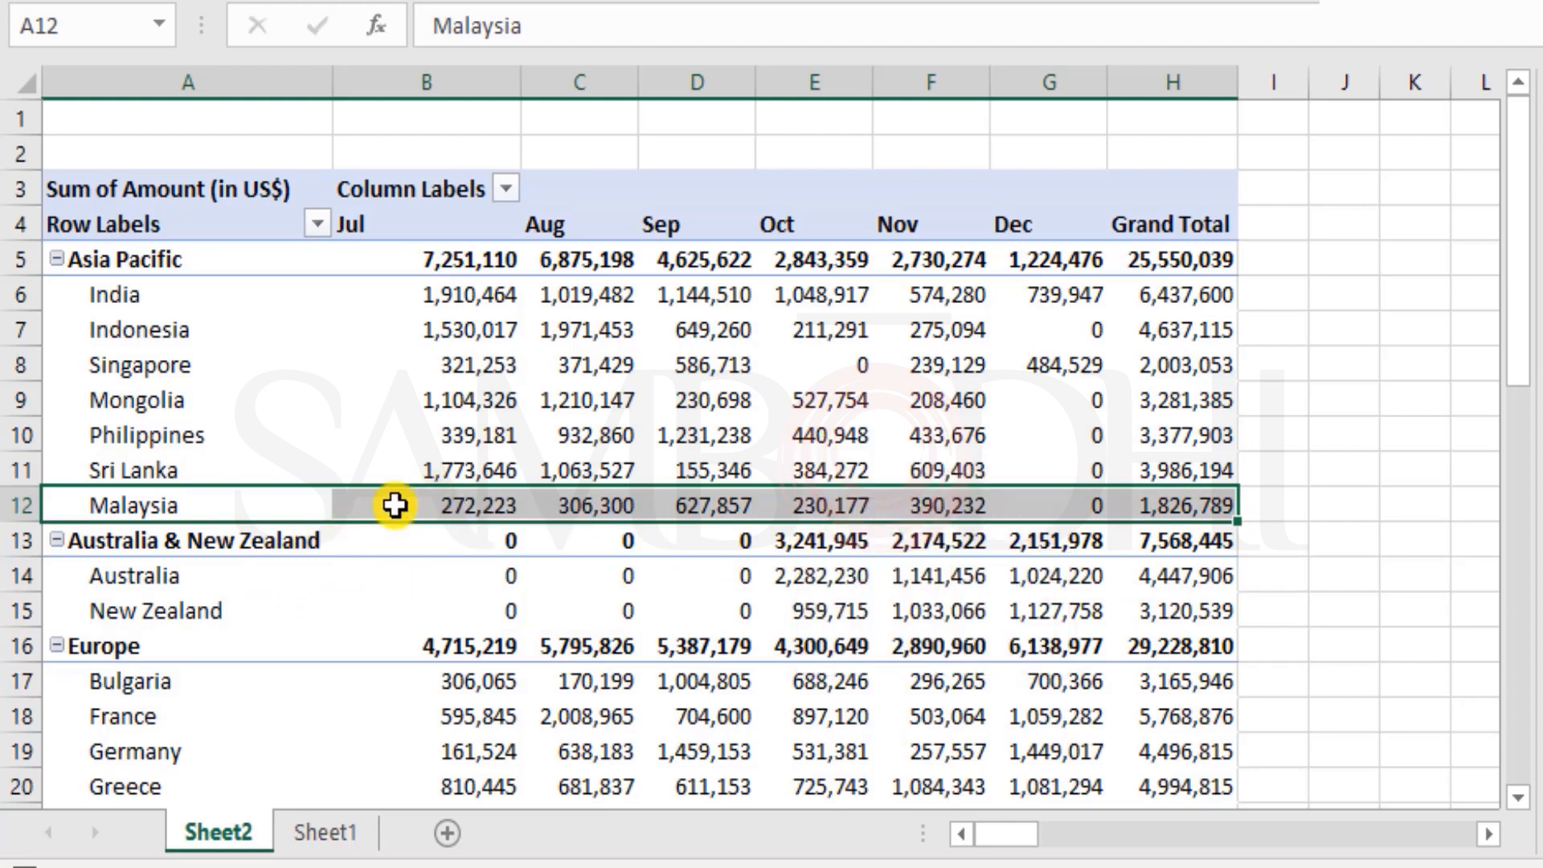
{"action": "mouse_move", "coordinate": [320, 506]}
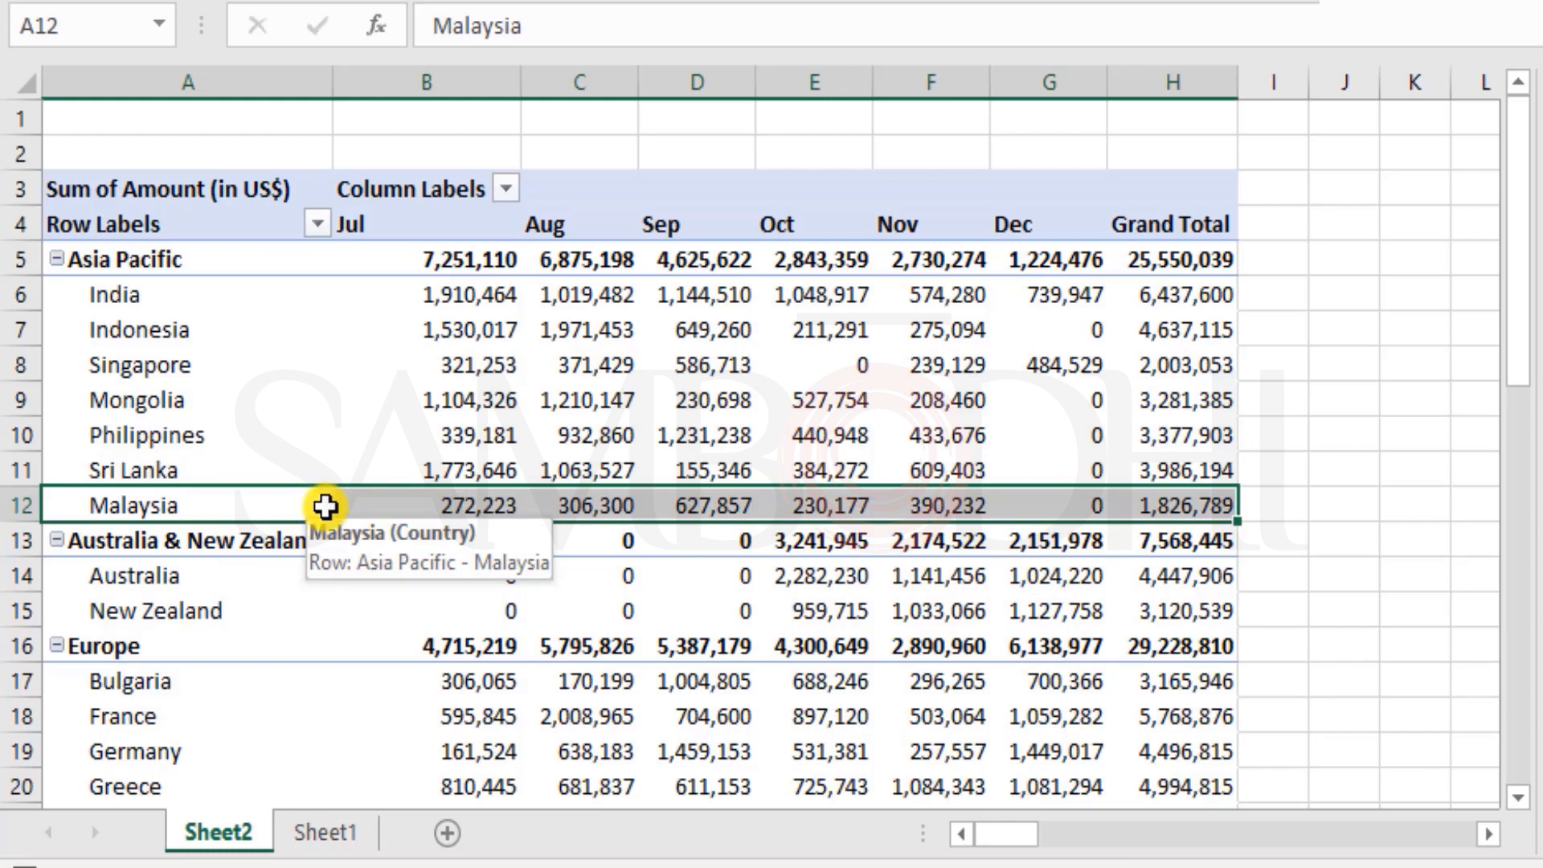
{"action": "scroll", "coordinate": [493, 519], "scroll_direction": "down", "scroll_amount": 1}
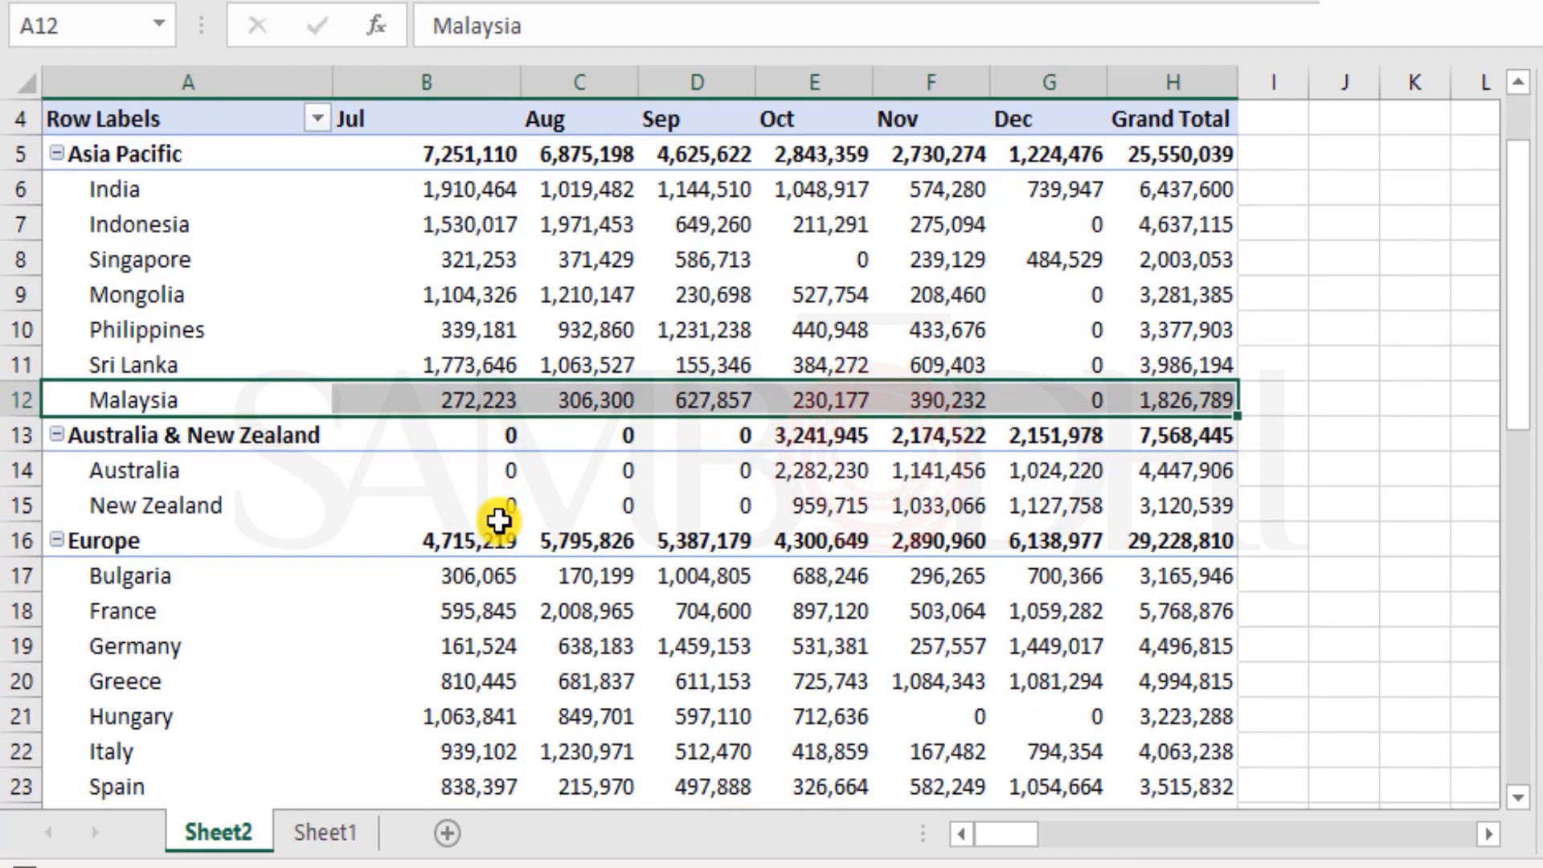
{"action": "scroll", "coordinate": [499, 521], "scroll_direction": "down", "scroll_amount": 2}
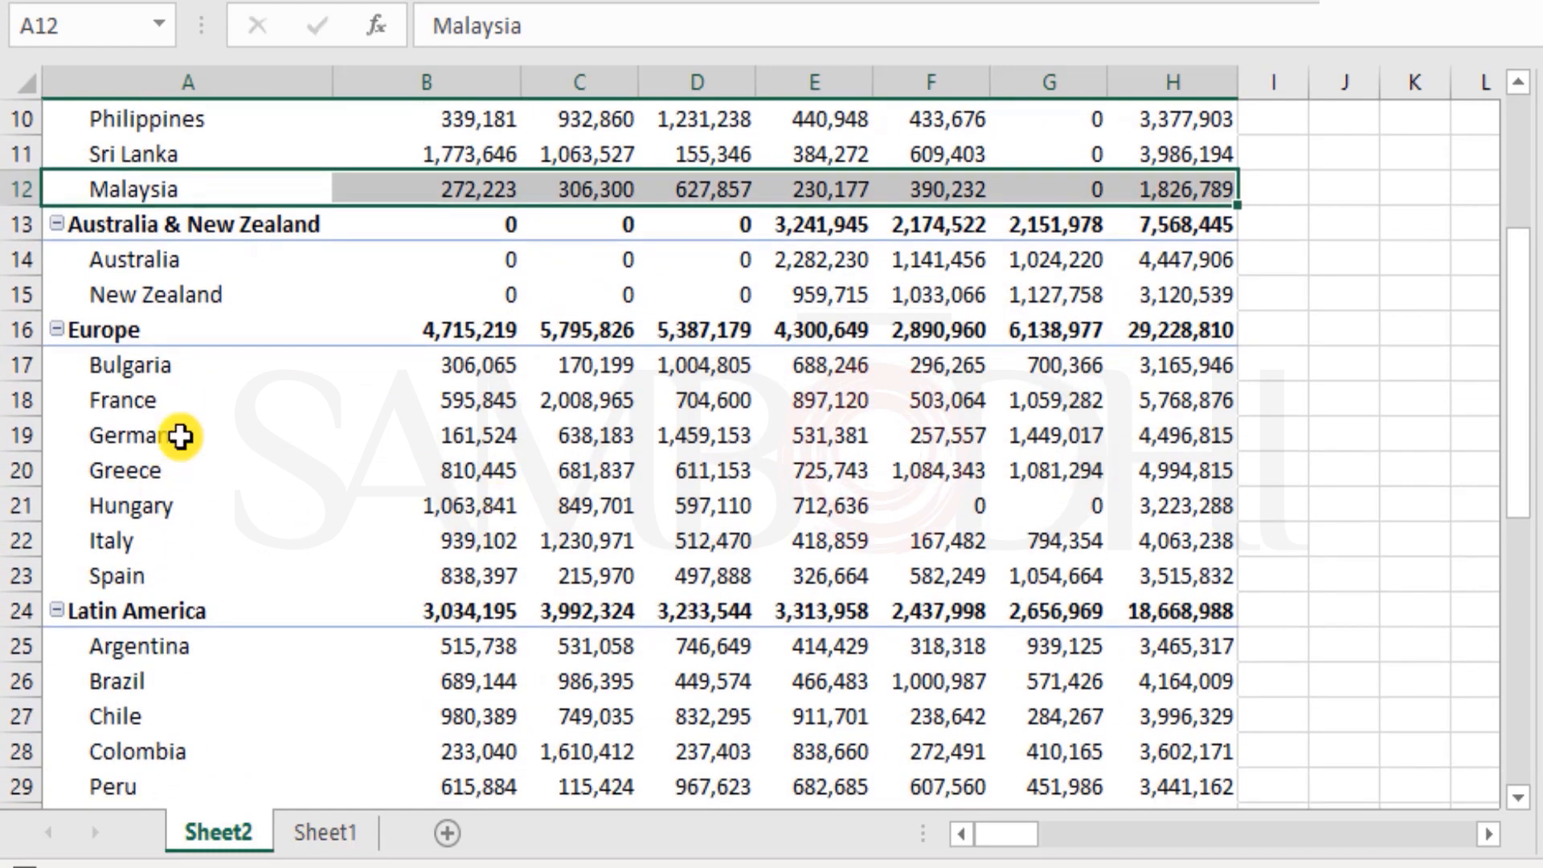
{"action": "scroll", "coordinate": [320, 510], "scroll_direction": "up", "scroll_amount": 3}
{"action": "scroll", "coordinate": [320, 510], "scroll_direction": "down", "scroll_amount": 3}
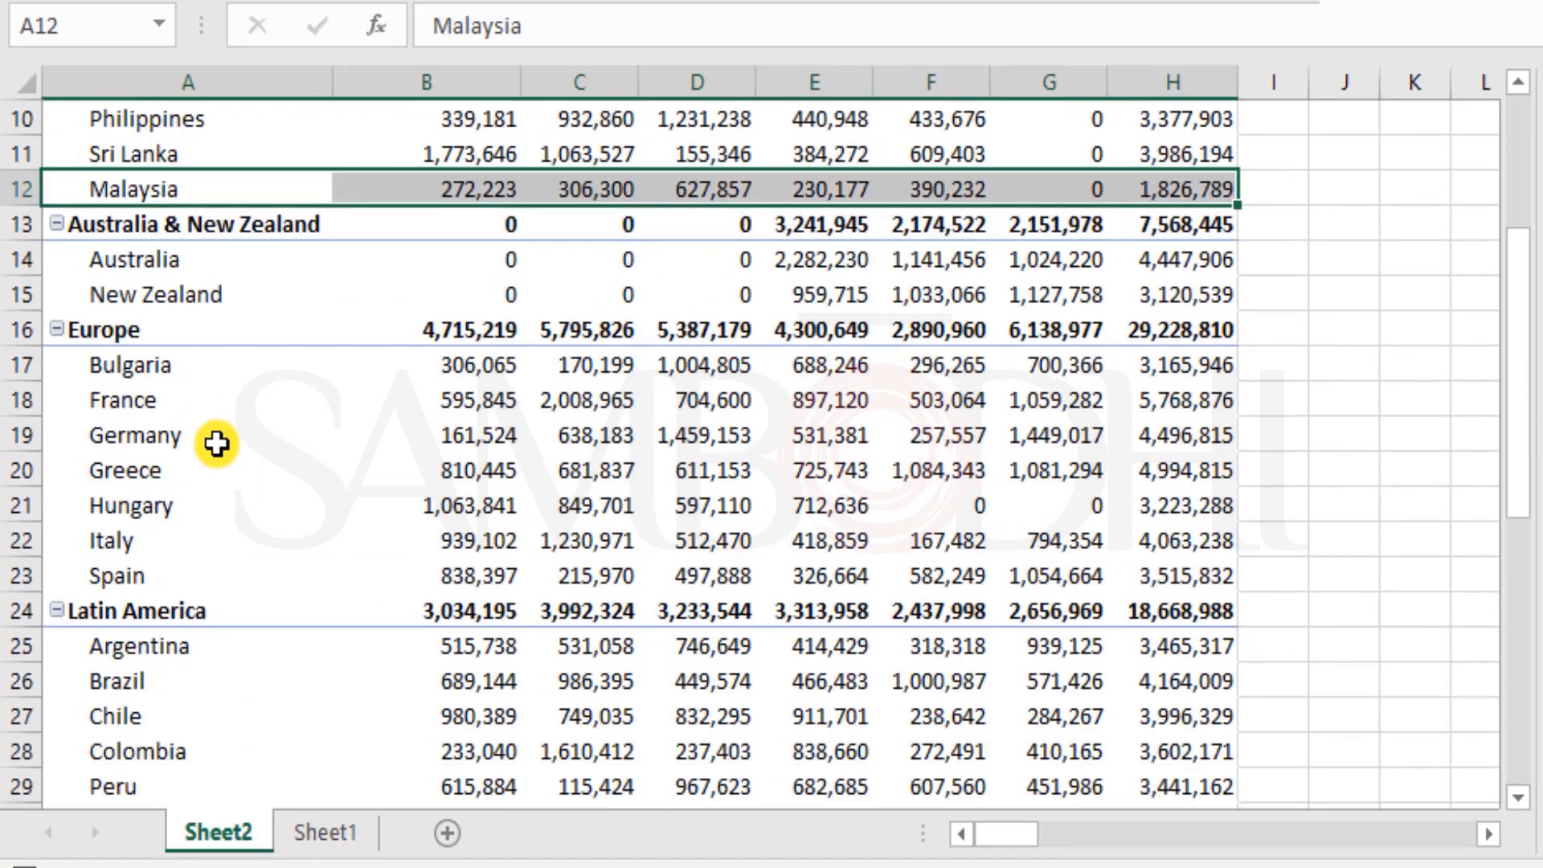
{"action": "scroll", "coordinate": [216, 595], "scroll_direction": "down", "scroll_amount": 2}
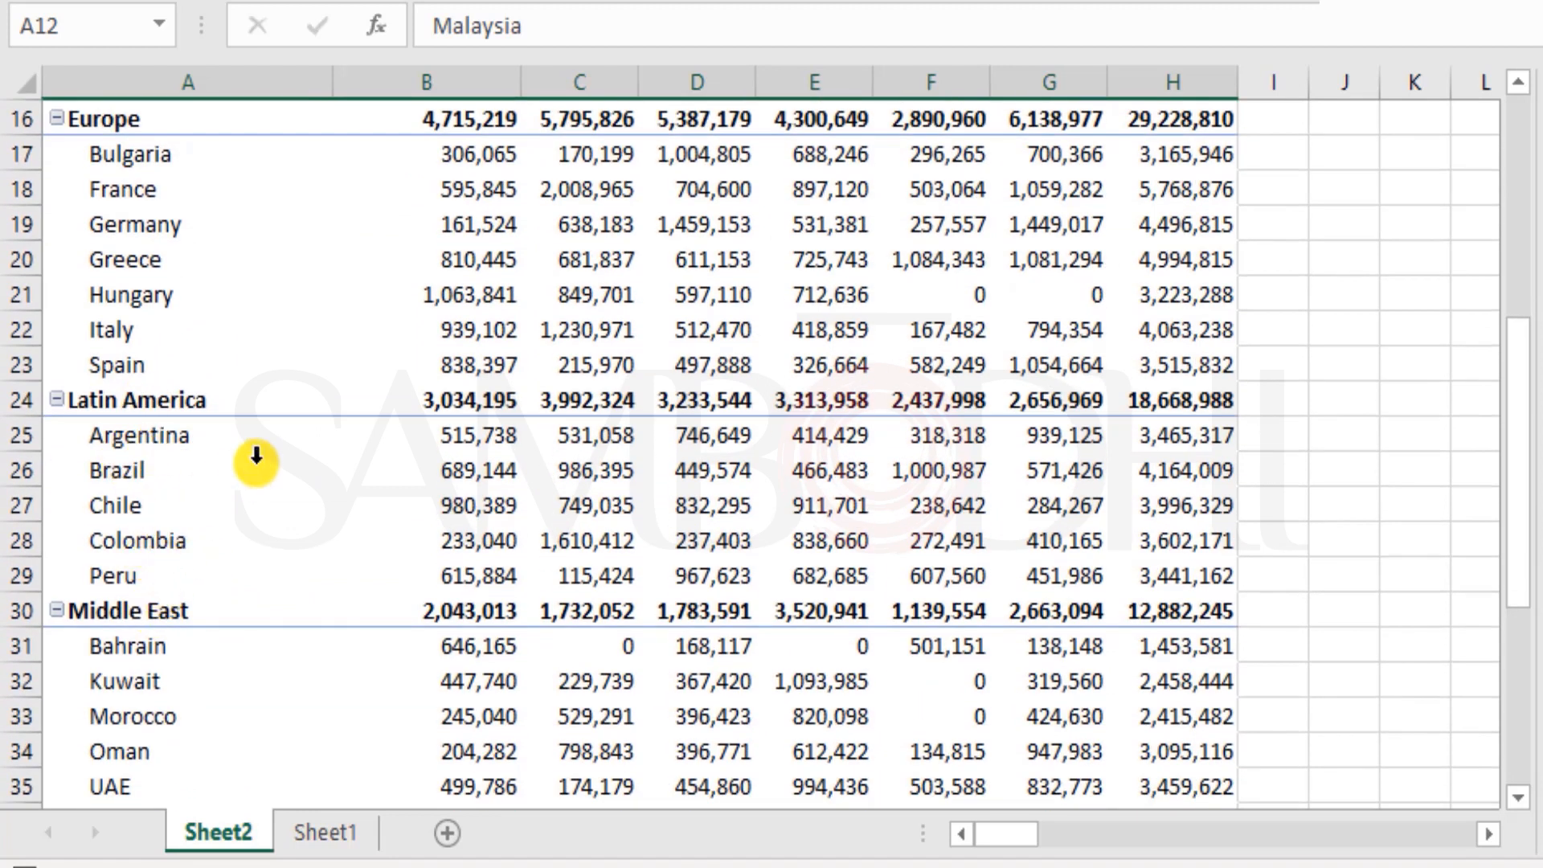
{"action": "scroll", "coordinate": [275, 447], "scroll_direction": "up", "scroll_amount": 5}
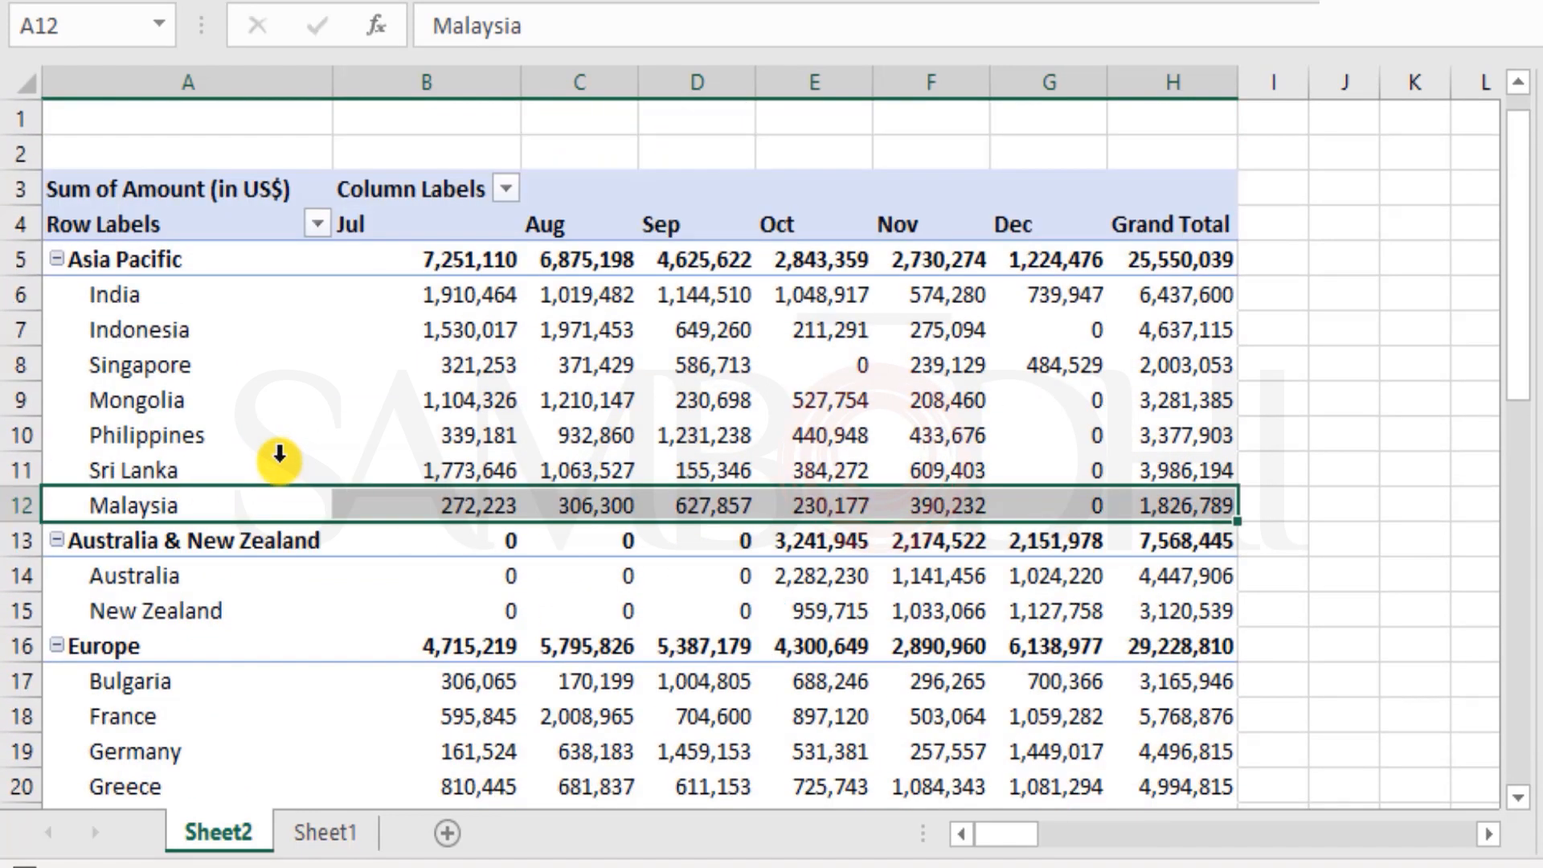
- Group the Asia Pacific and Australia & New Zealand regions together in the PivotTable's row labels
{"action": "left_click", "coordinate": [164, 294]}
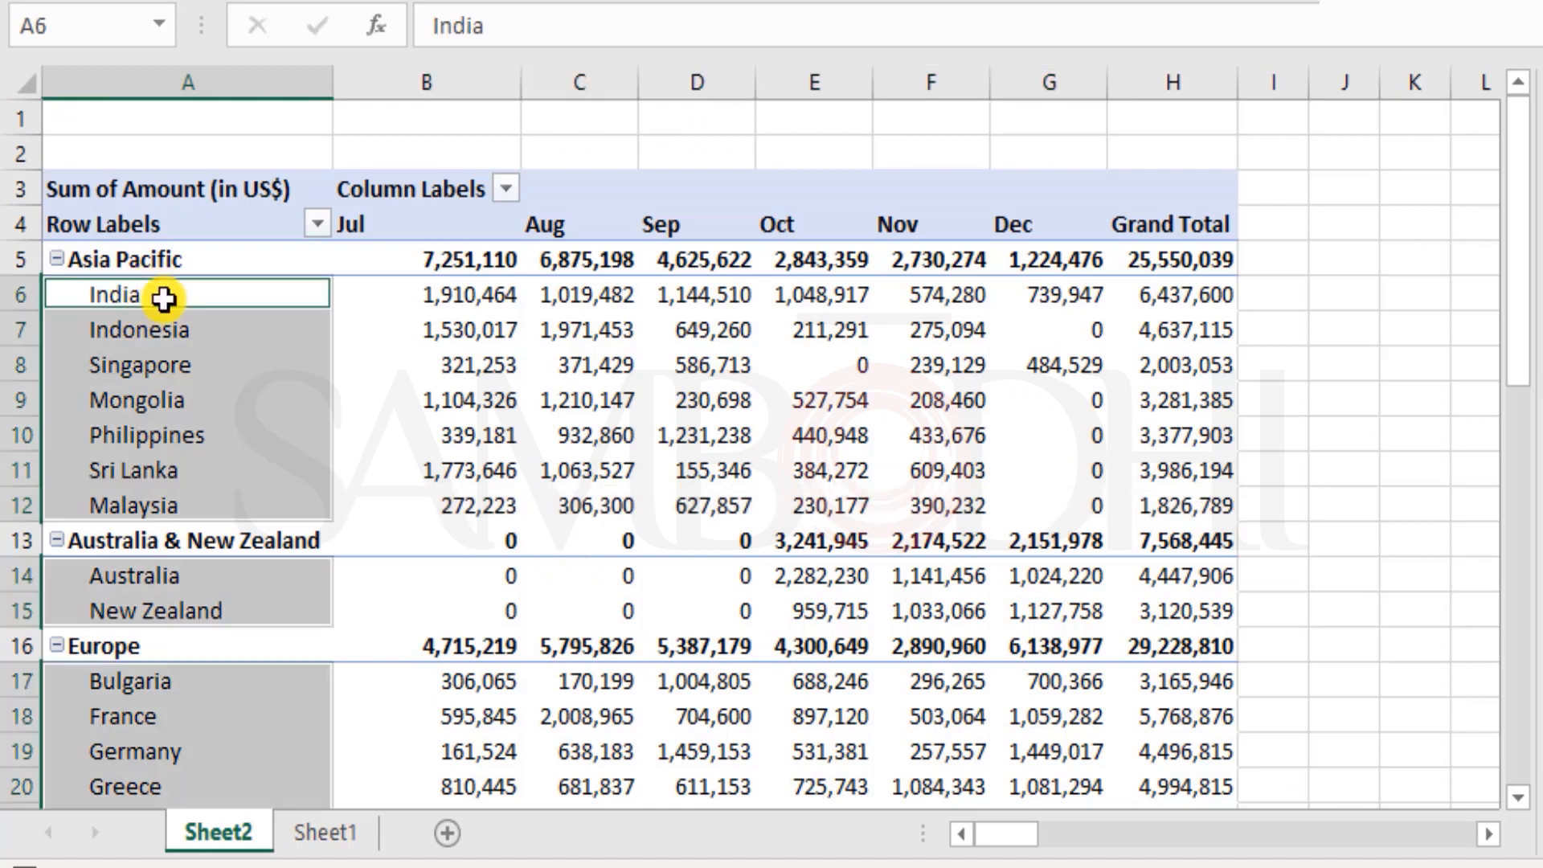
{"action": "left_click", "coordinate": [155, 259]}
{"action": "left_click_drag", "start_coordinate": [161, 311], "coordinate": [200, 507]}
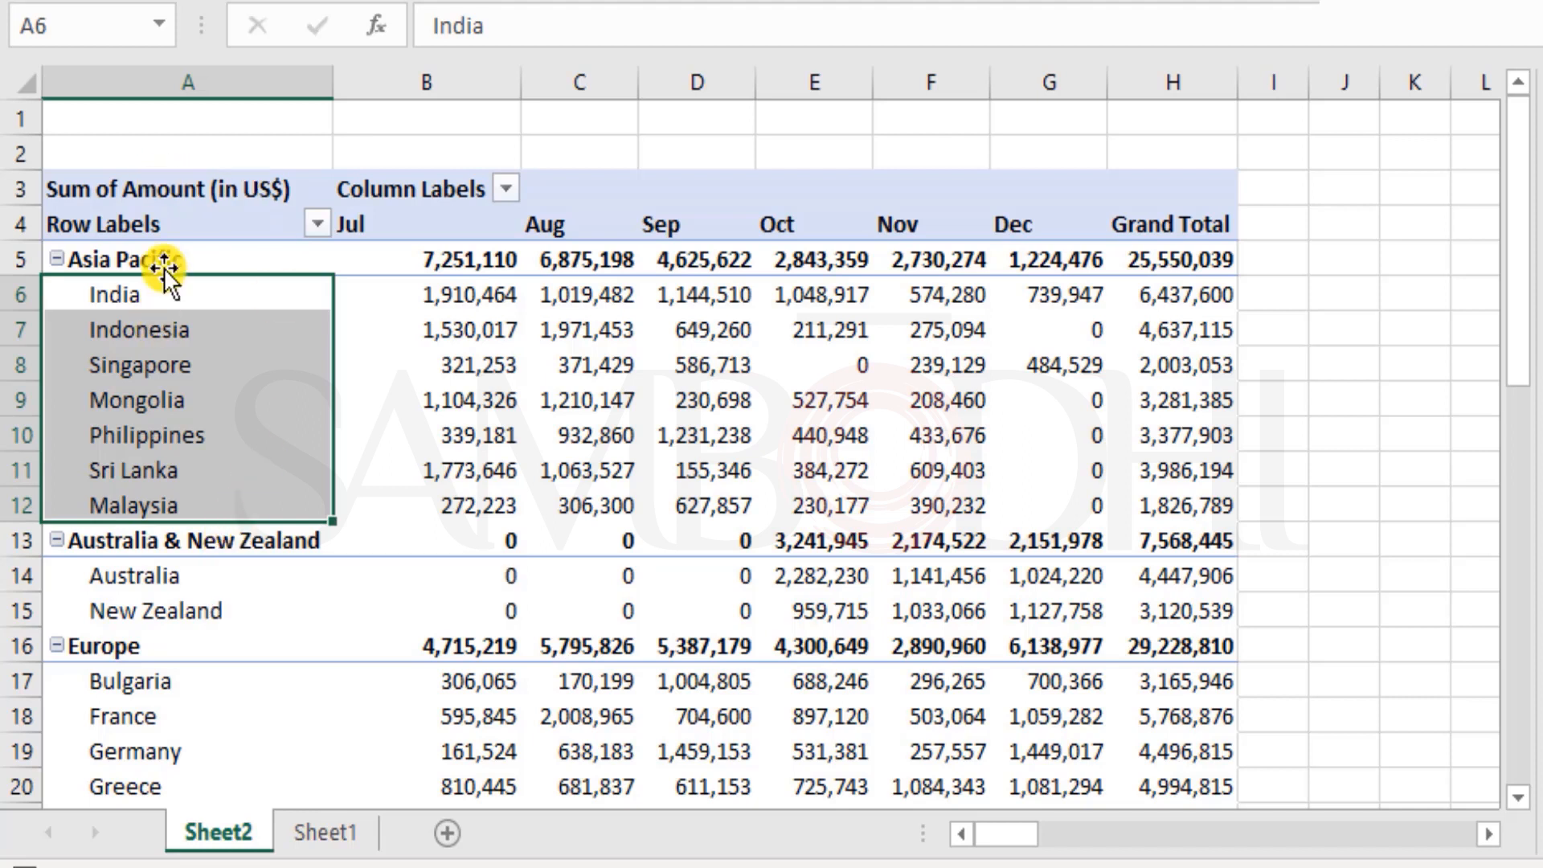
{"action": "left_click_drag", "start_coordinate": [195, 265], "coordinate": [232, 547]}
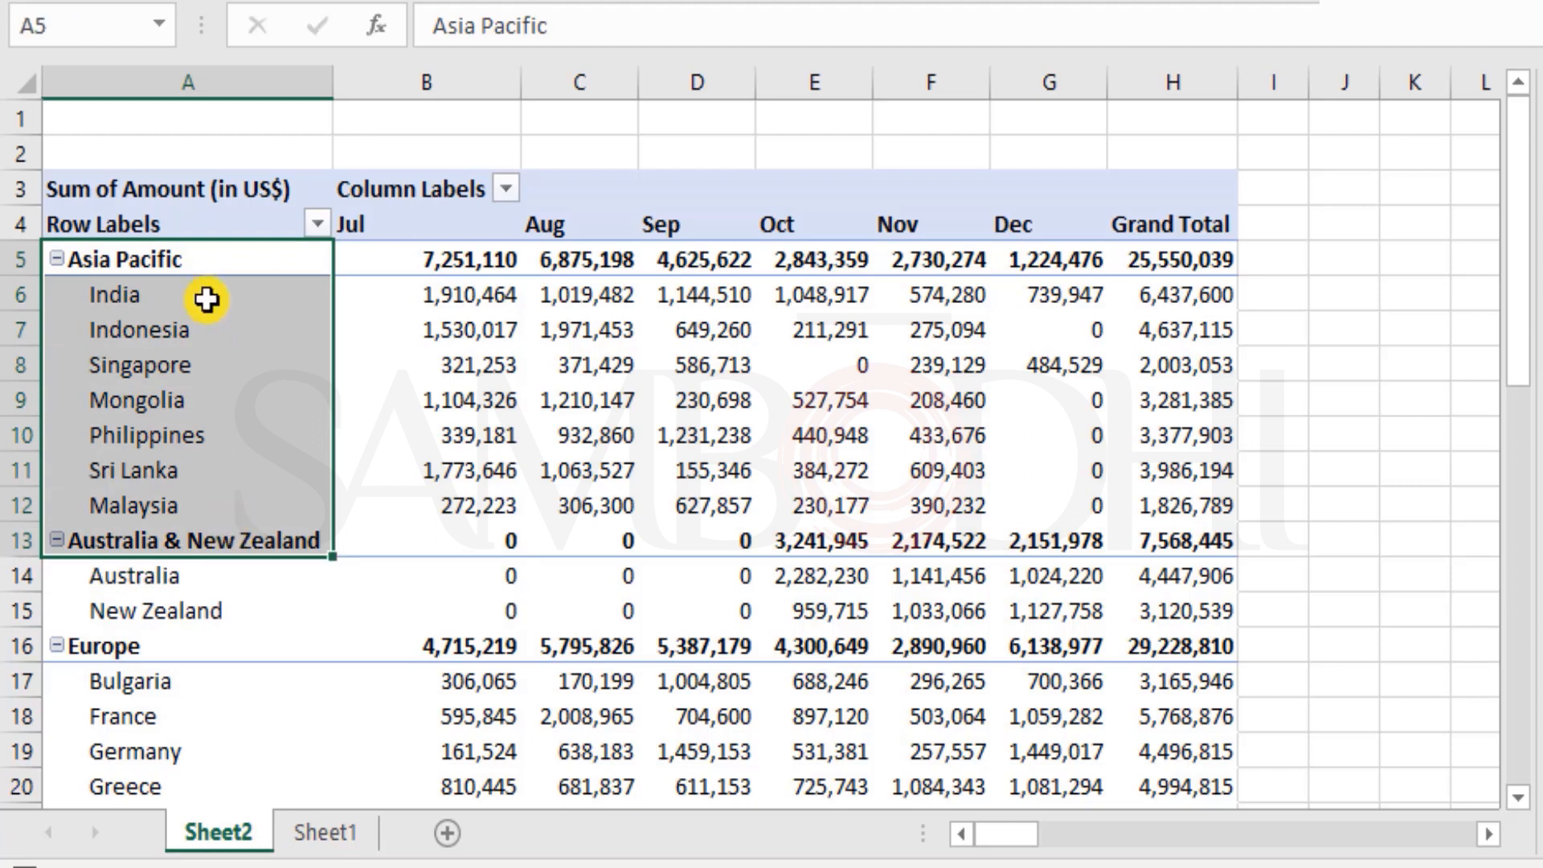
{"action": "left_click_drag", "start_coordinate": [200, 254], "coordinate": [207, 606]}
{"action": "right_click", "coordinate": [207, 606]}
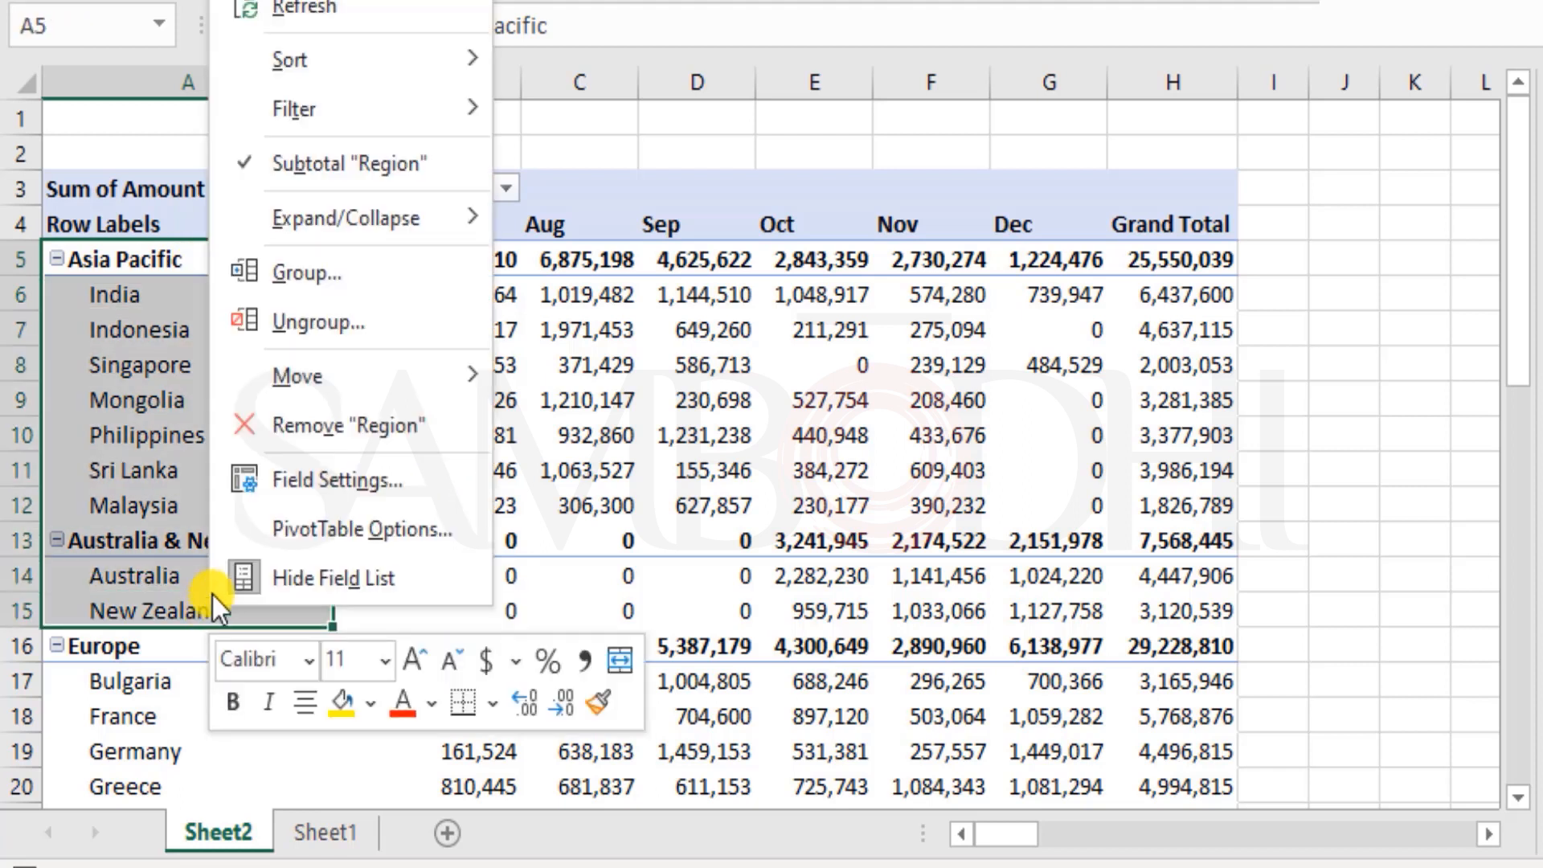
{"action": "left_click", "coordinate": [303, 278]}
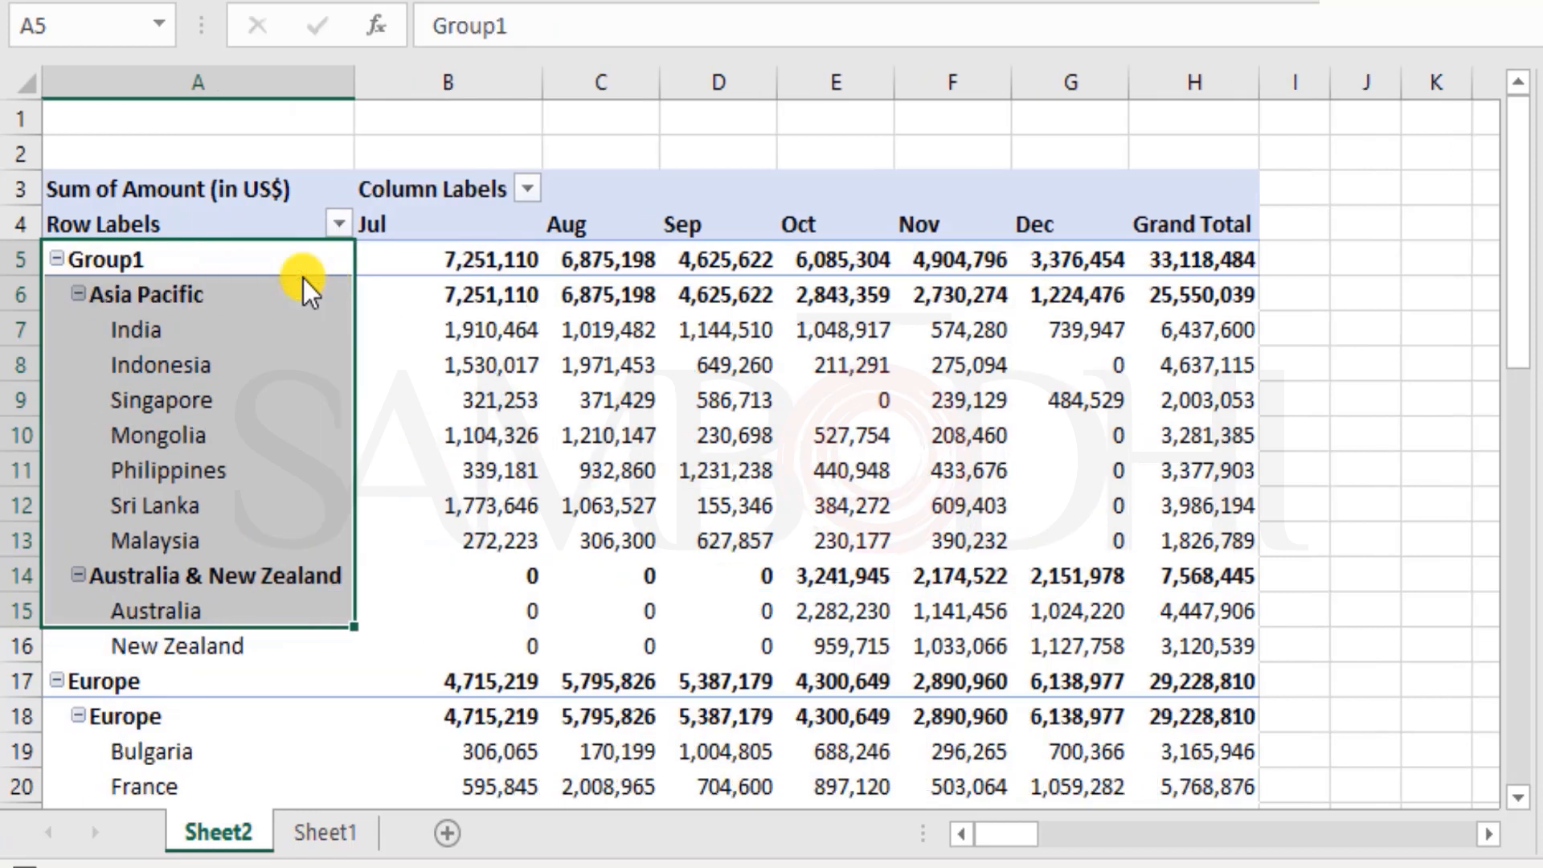
{"action": "left_click", "coordinate": [172, 259]}
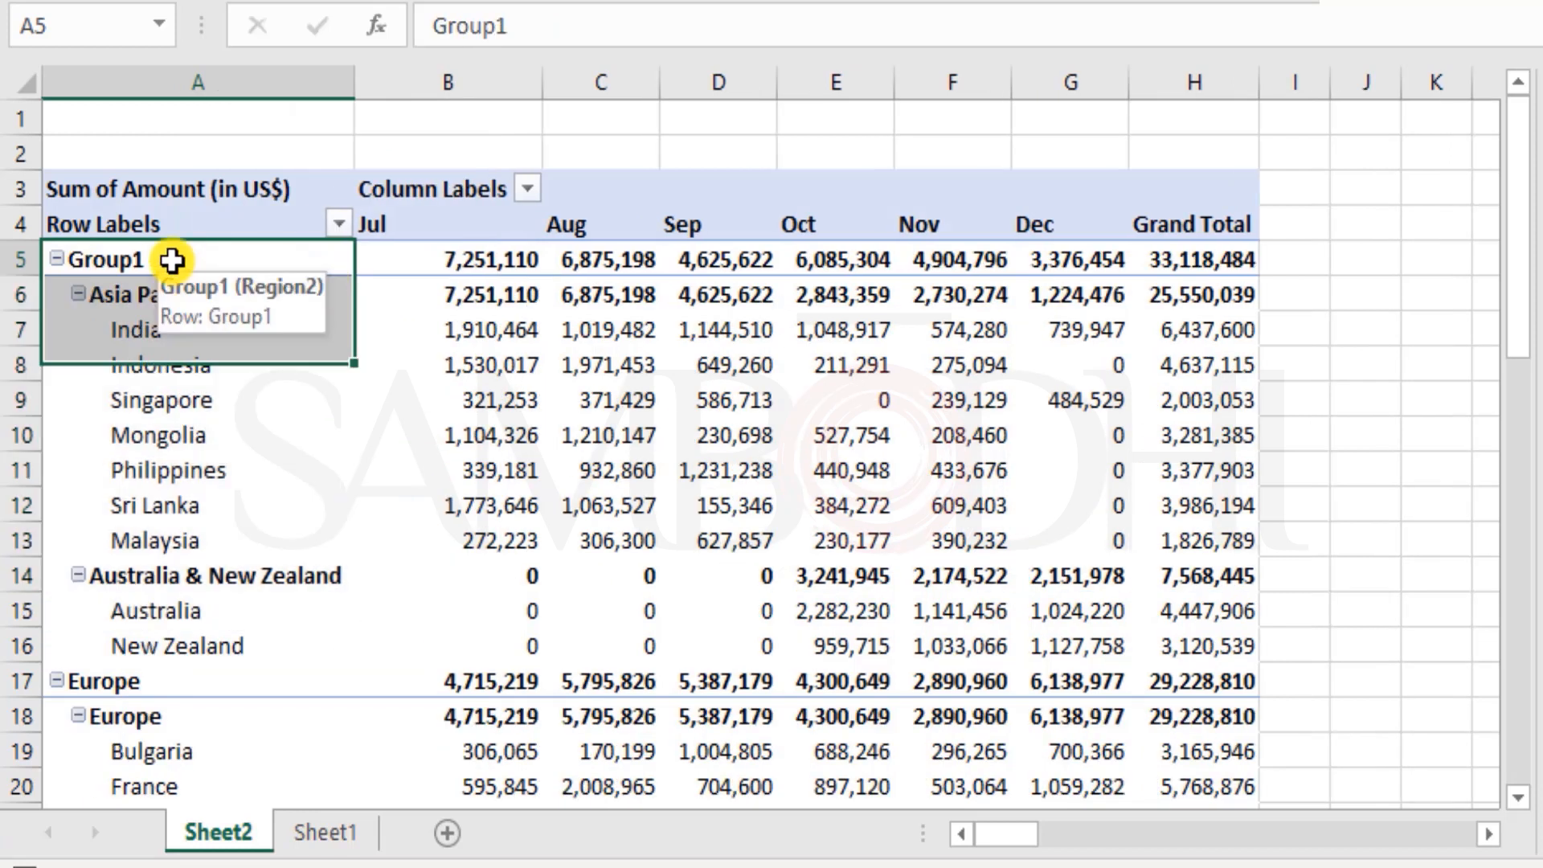
{"action": "double_click", "coordinate": [179, 259]}
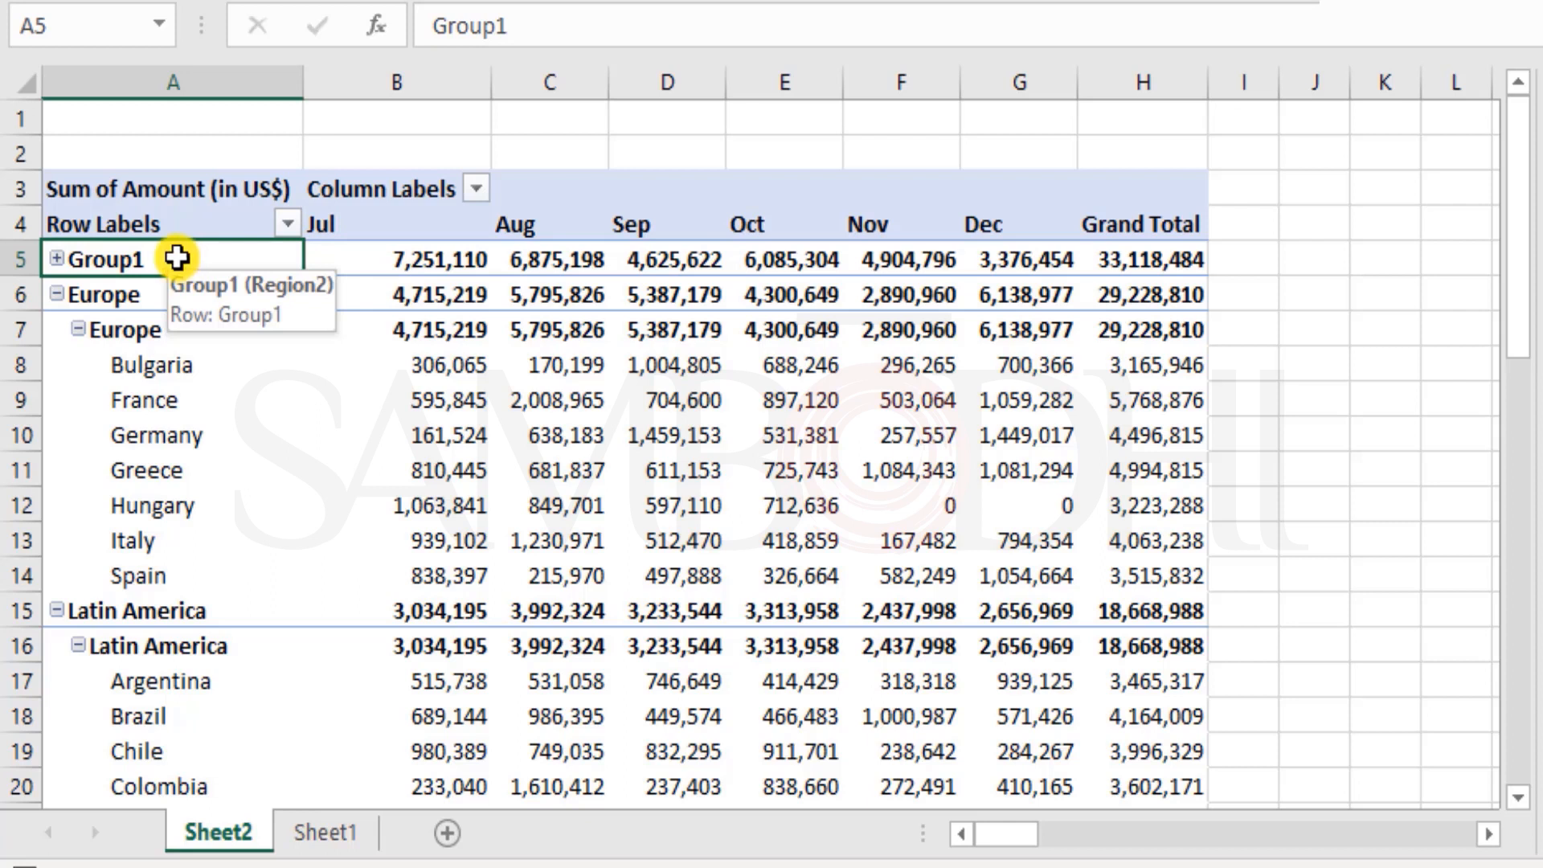
{"action": "left_click", "coordinate": [57, 260]}
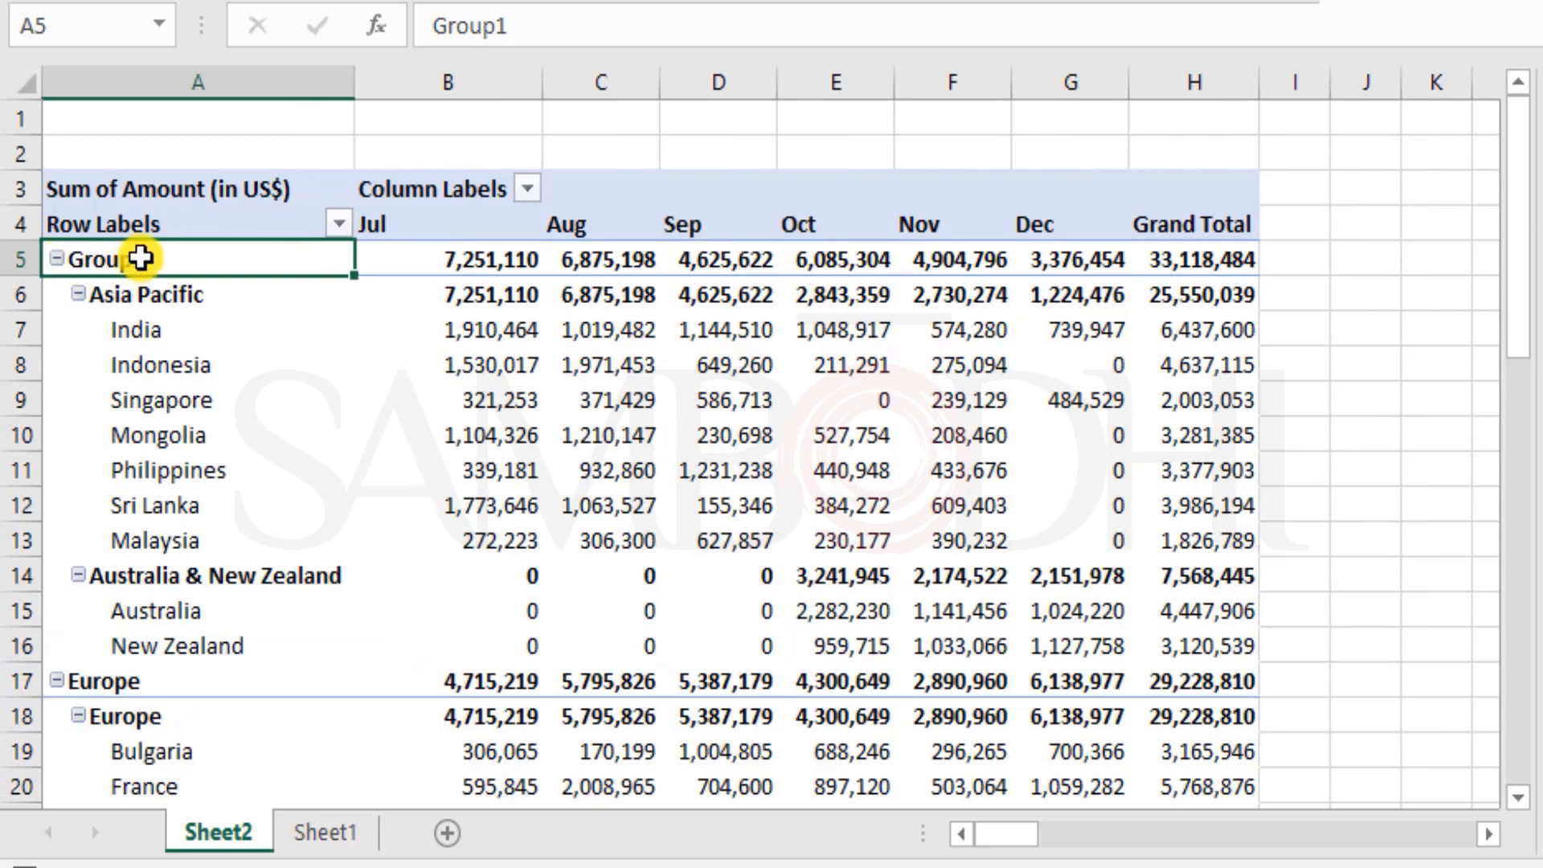
- Rename the group holding Asia Pacific and Australia & New Zealand as Region 1
{"action": "left_click", "coordinate": [582, 24]}
{"action": "left_click_drag", "start_coordinate": [607, 24], "coordinate": [143, 38]}
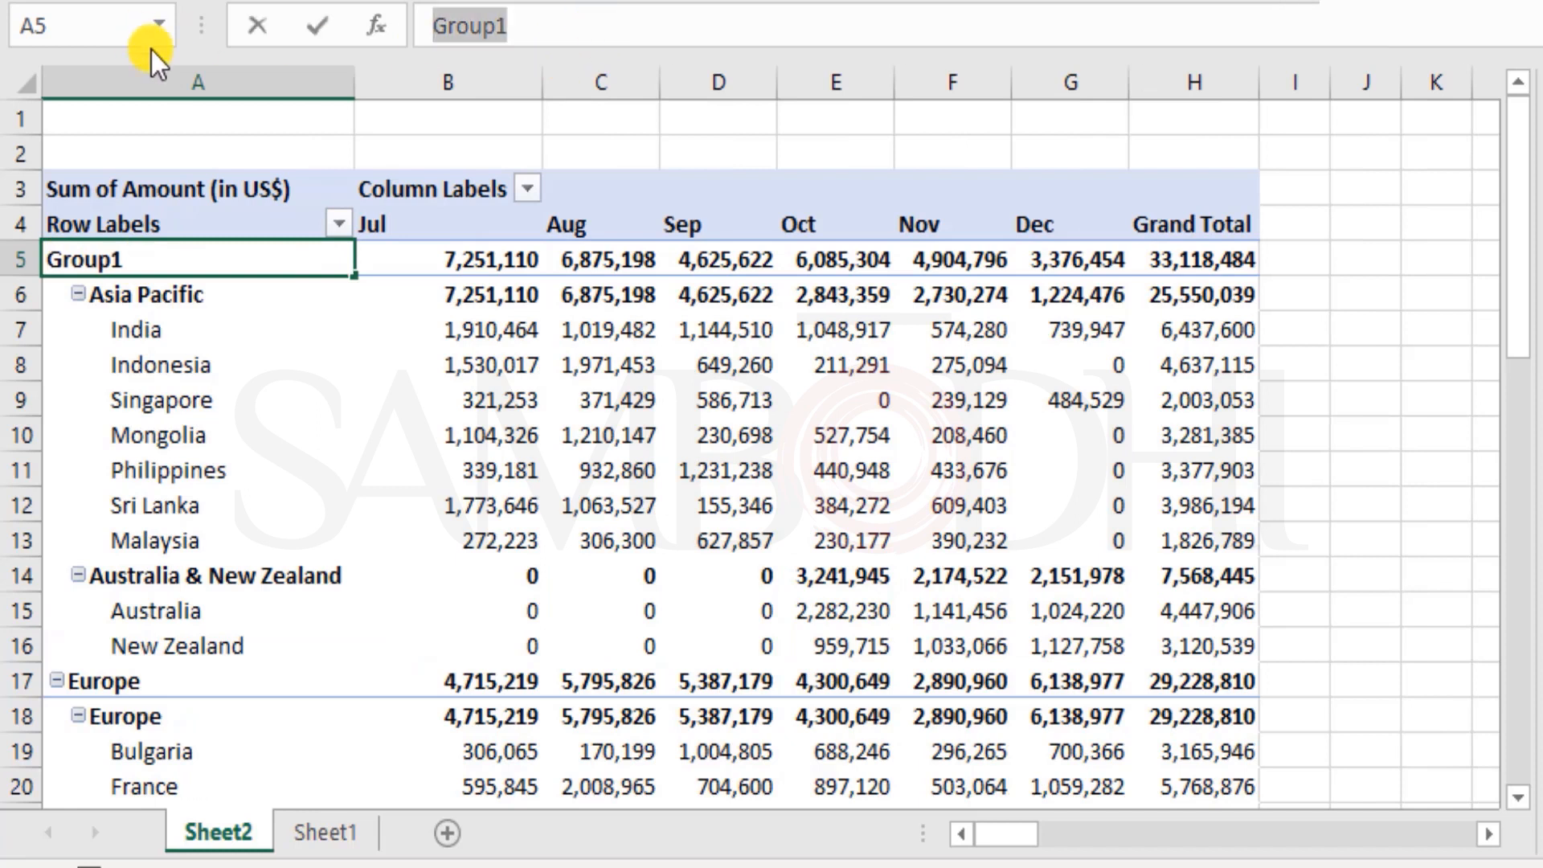
{"action": "type", "text": "Region"}
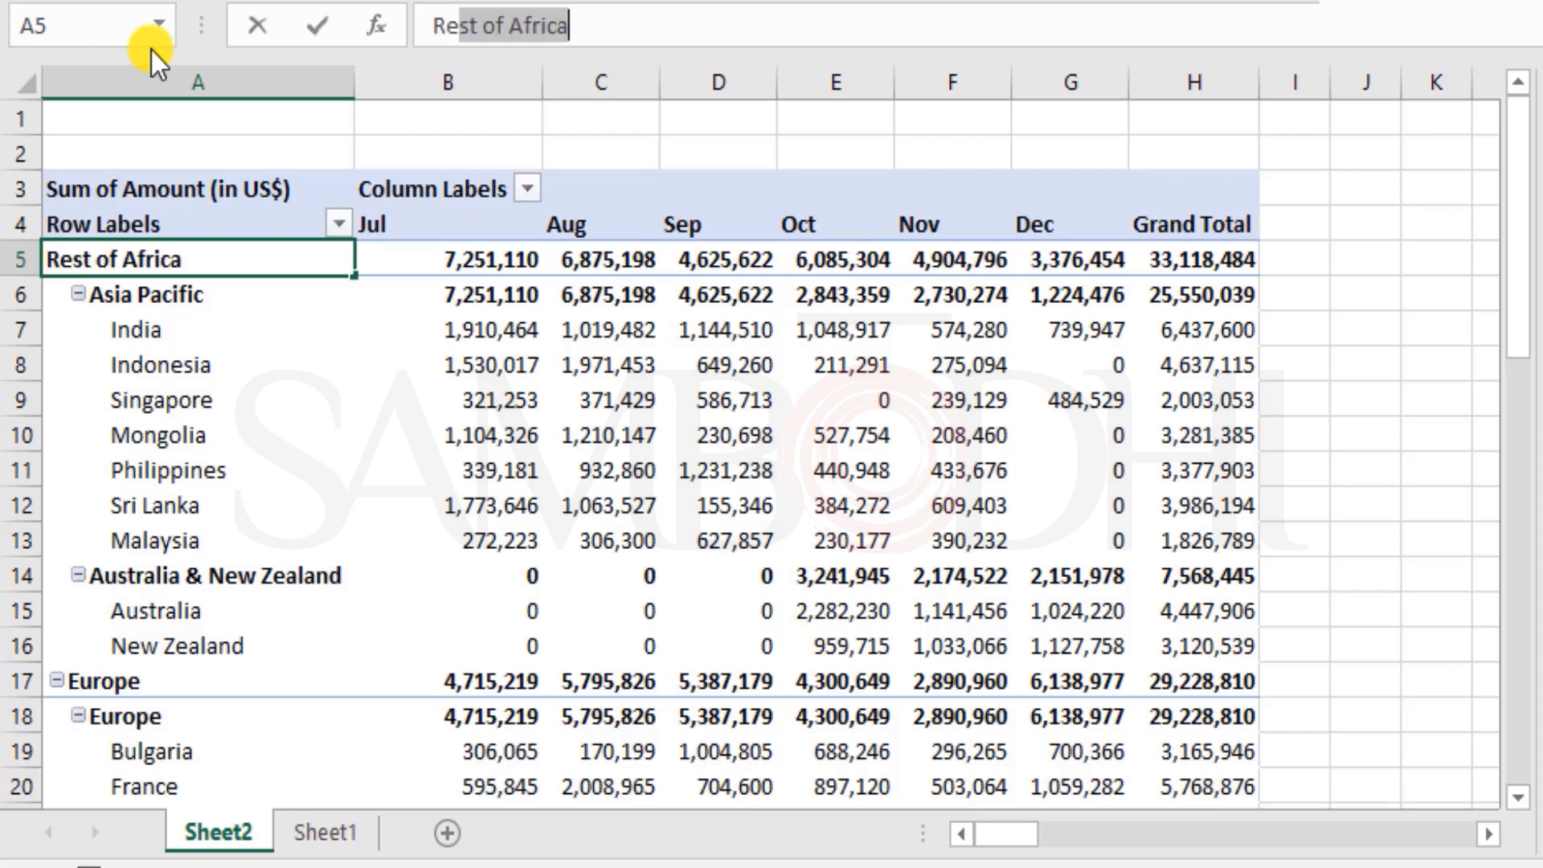
{"action": "type", "text": " 1"}
{"action": "key", "text": "Return"}
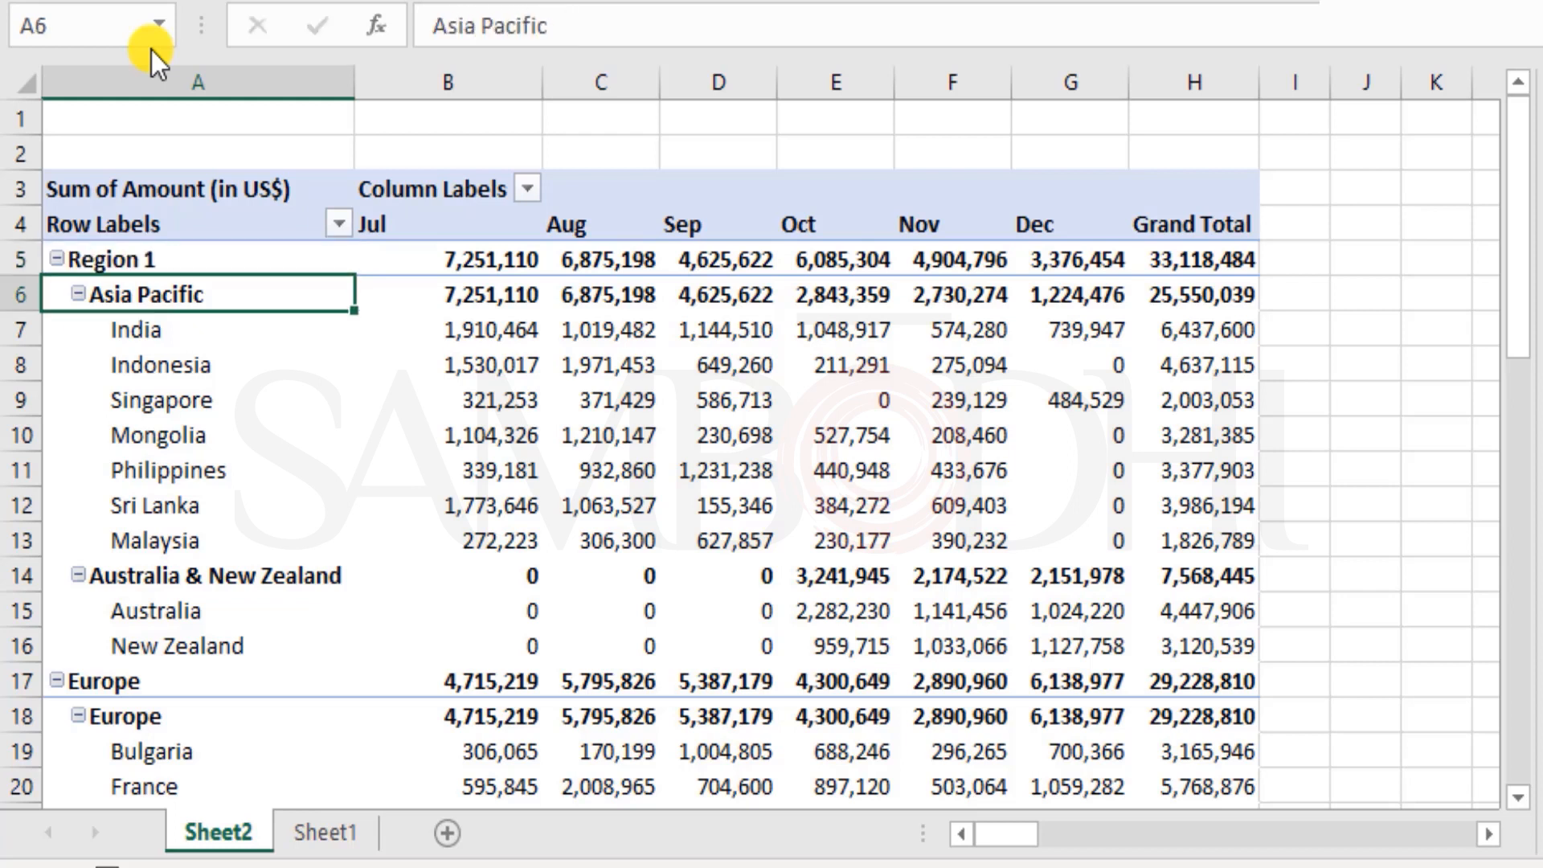
- Group the Middle East and Rest of Africa regions together in the PivotTable's row labels
{"action": "scroll", "coordinate": [490, 434], "scroll_direction": "down", "scroll_amount": 1}
{"action": "scroll", "coordinate": [491, 434], "scroll_direction": "down", "scroll_amount": 4}
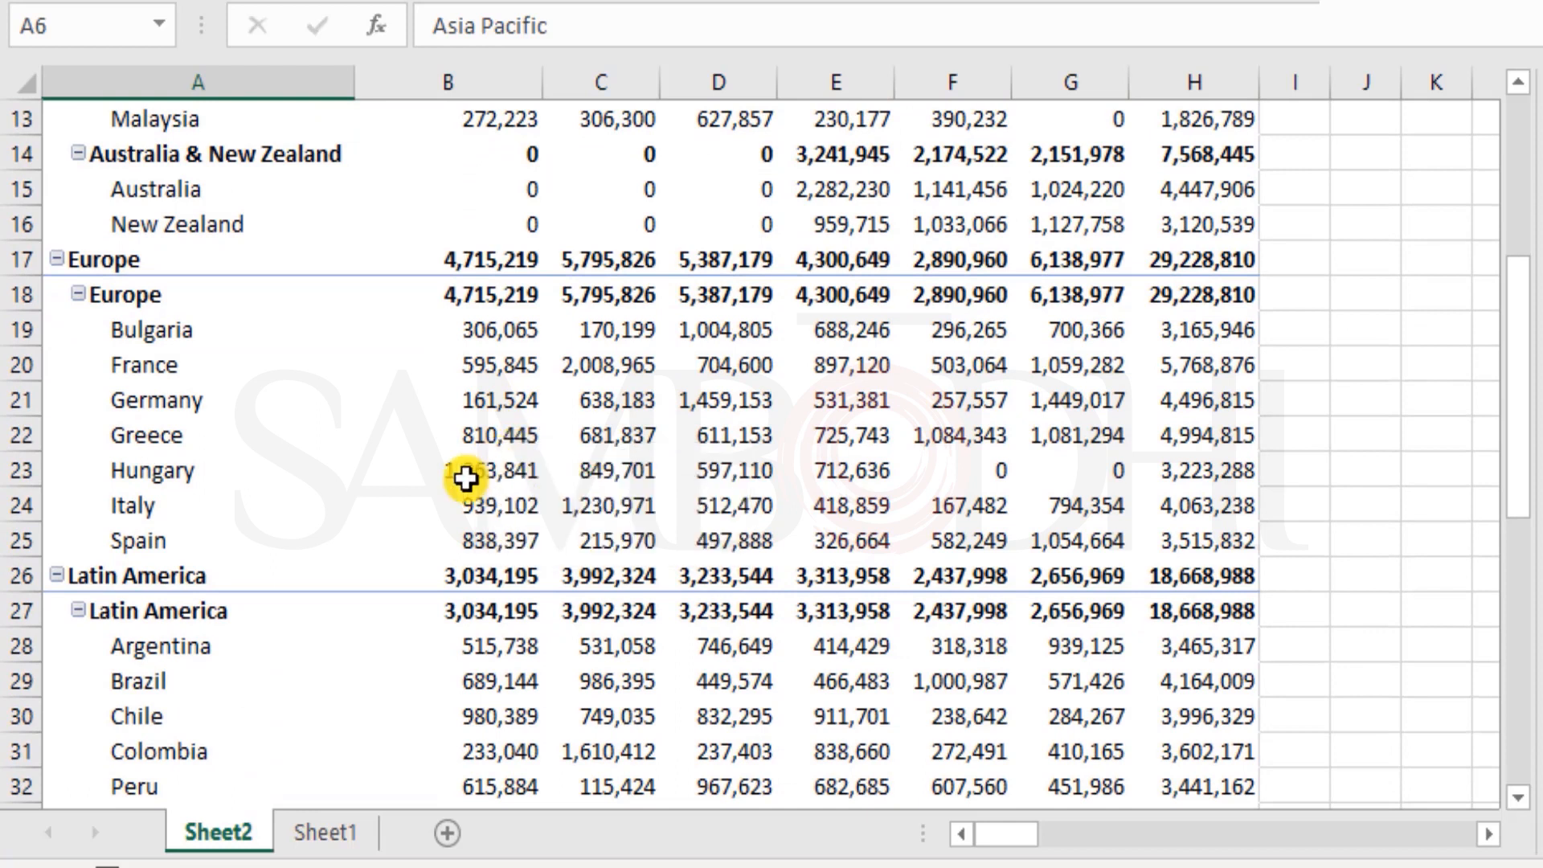
{"action": "scroll", "coordinate": [465, 482], "scroll_direction": "down", "scroll_amount": 3}
{"action": "scroll", "coordinate": [466, 492], "scroll_direction": "down", "scroll_amount": 2}
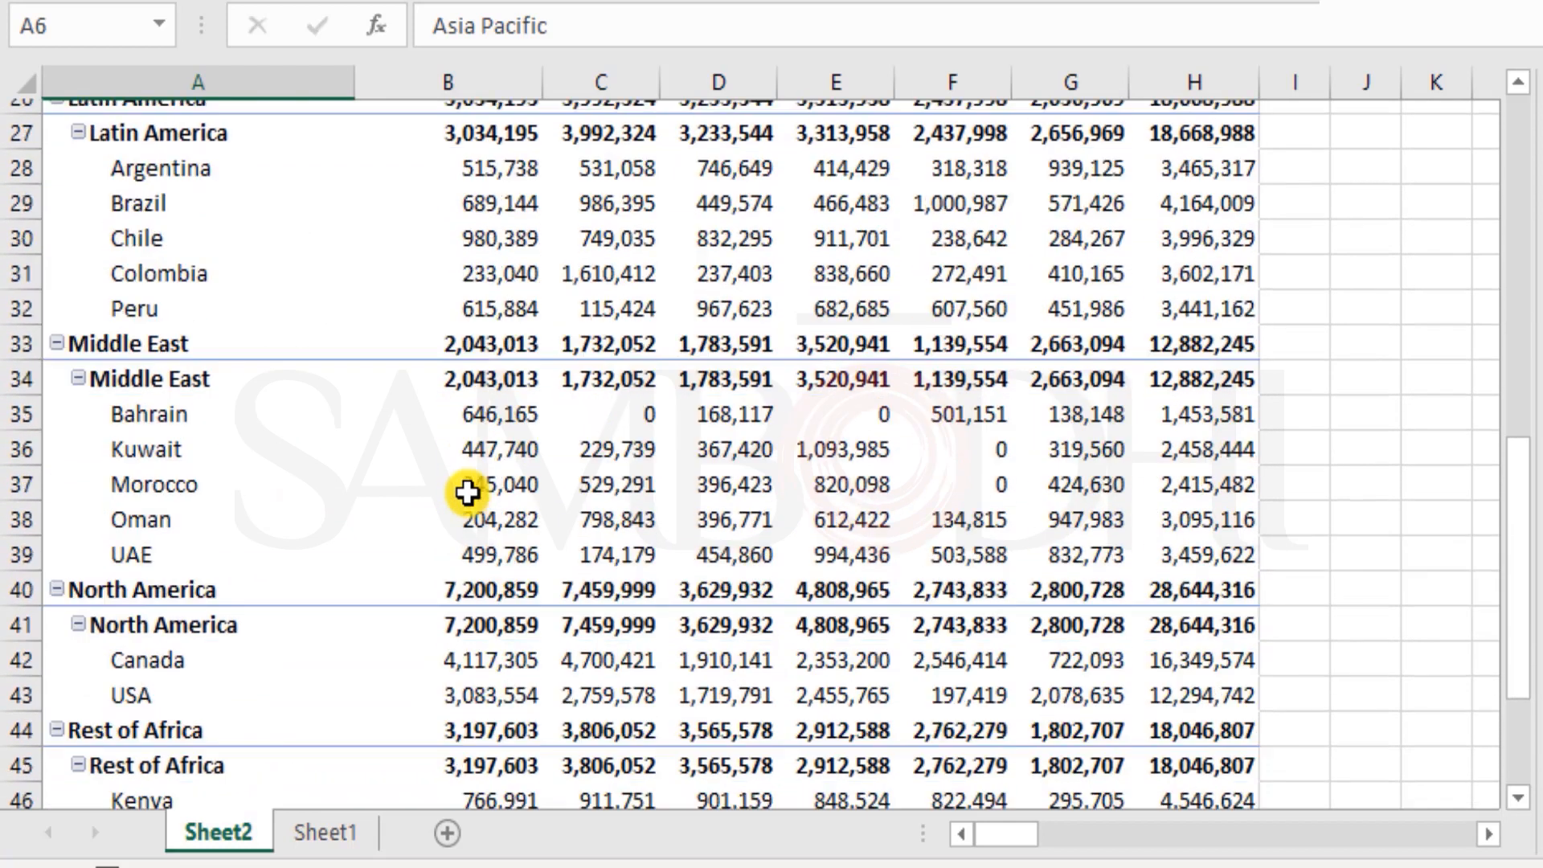
{"action": "scroll", "coordinate": [466, 492], "scroll_direction": "up", "scroll_amount": 1}
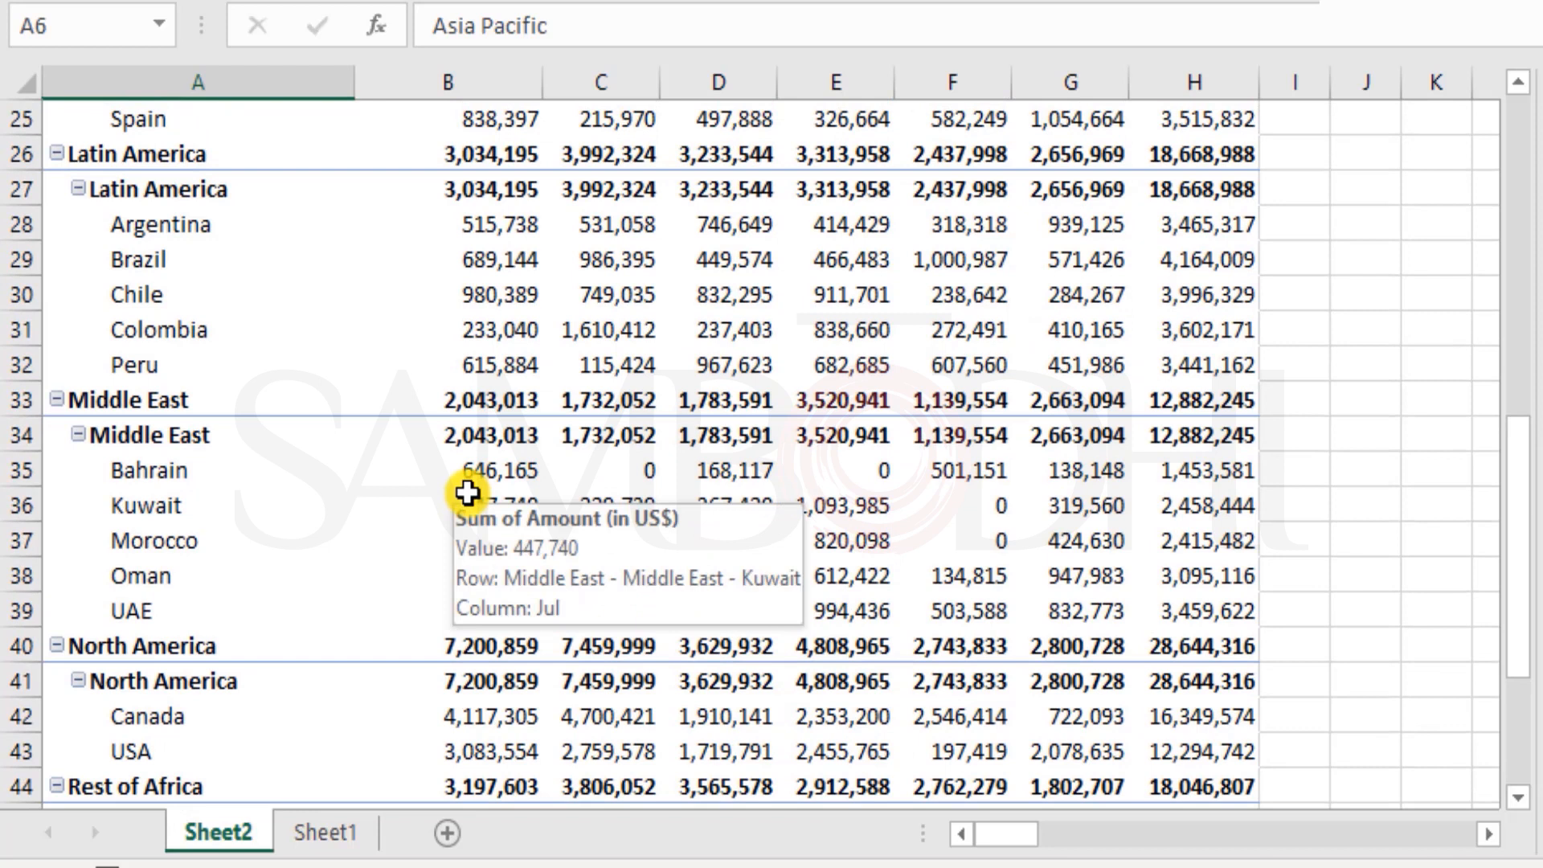
{"action": "scroll", "coordinate": [226, 567], "scroll_direction": "down", "scroll_amount": 3}
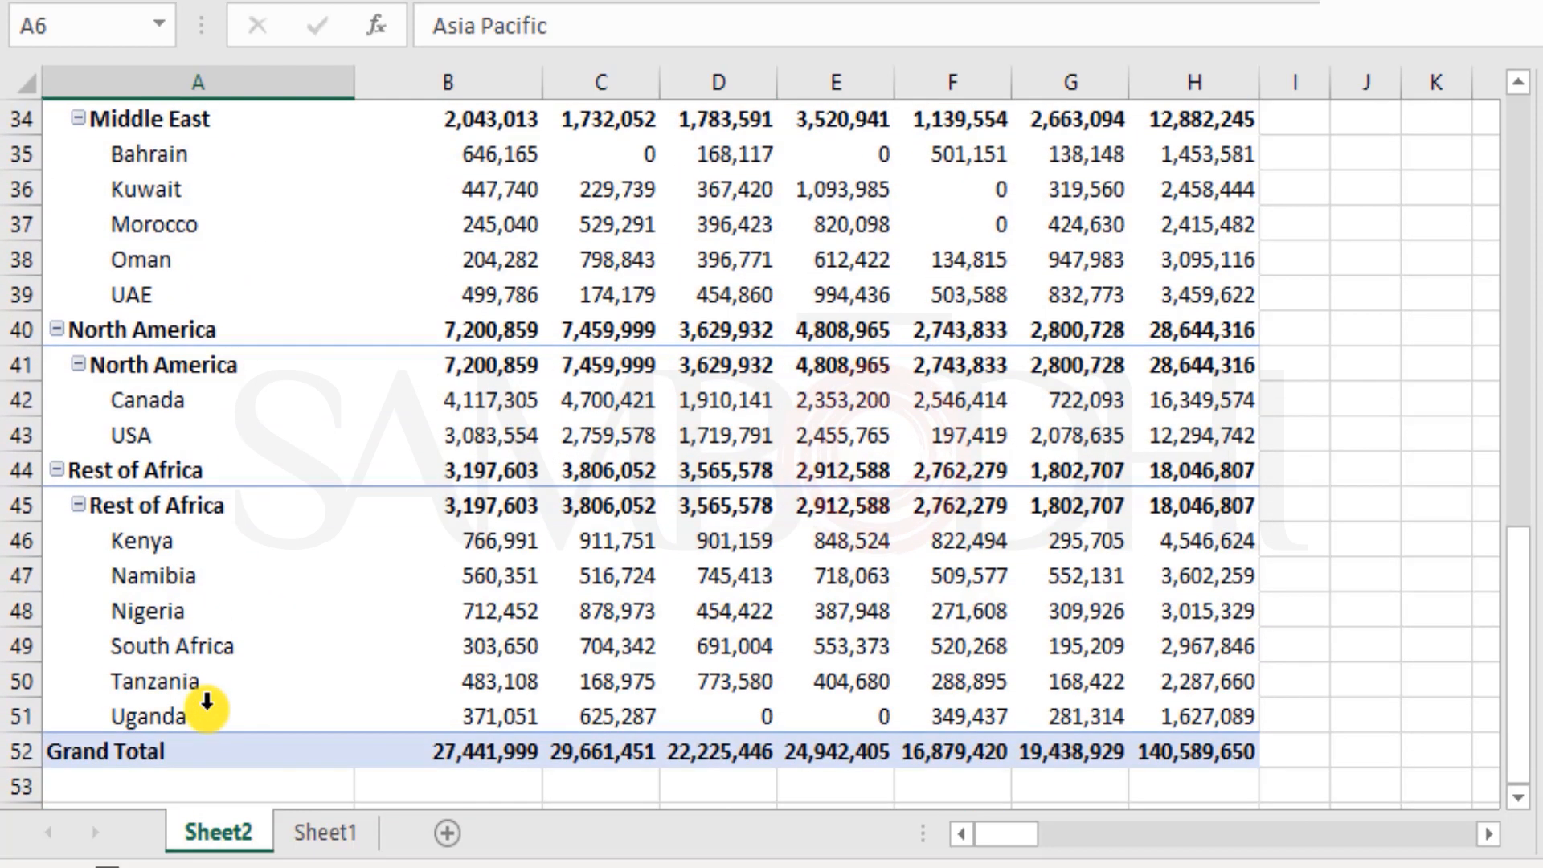
{"action": "scroll", "coordinate": [293, 523], "scroll_direction": "up", "scroll_amount": 1}
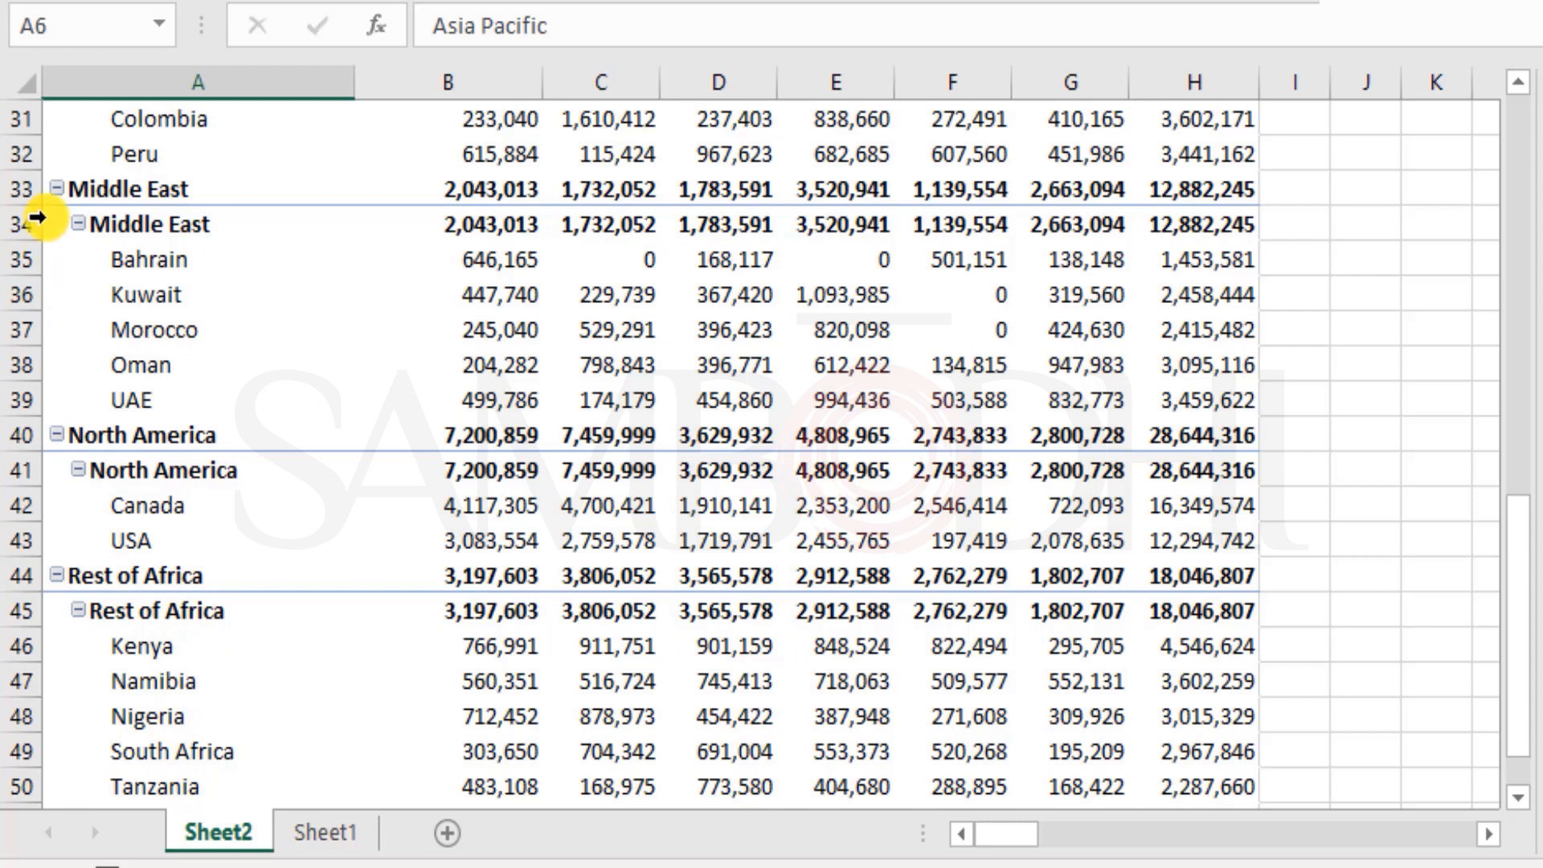
{"action": "left_click_drag", "start_coordinate": [27, 189], "coordinate": [21, 615]}
{"action": "scroll", "coordinate": [136, 540], "scroll_direction": "down", "scroll_amount": 2}
{"action": "left_click_drag", "start_coordinate": [151, 367], "coordinate": [190, 609]}
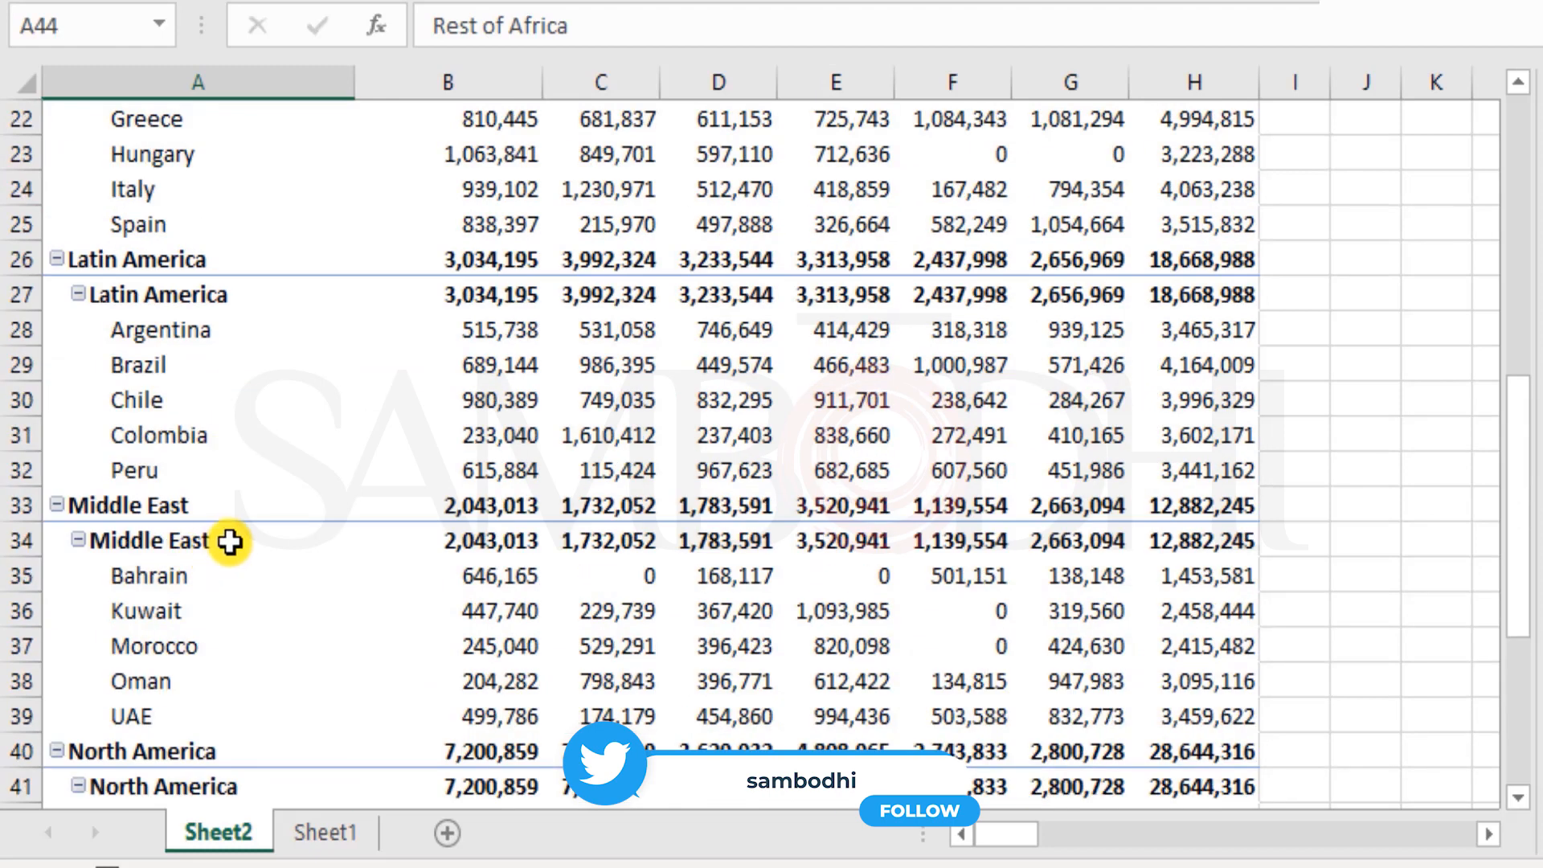
{"action": "scroll", "coordinate": [228, 538], "scroll_direction": "down", "scroll_amount": 4}
{"action": "scroll", "coordinate": [206, 451], "scroll_direction": "up", "scroll_amount": 2}
{"action": "left_click_drag", "start_coordinate": [196, 299], "coordinate": [226, 507]}
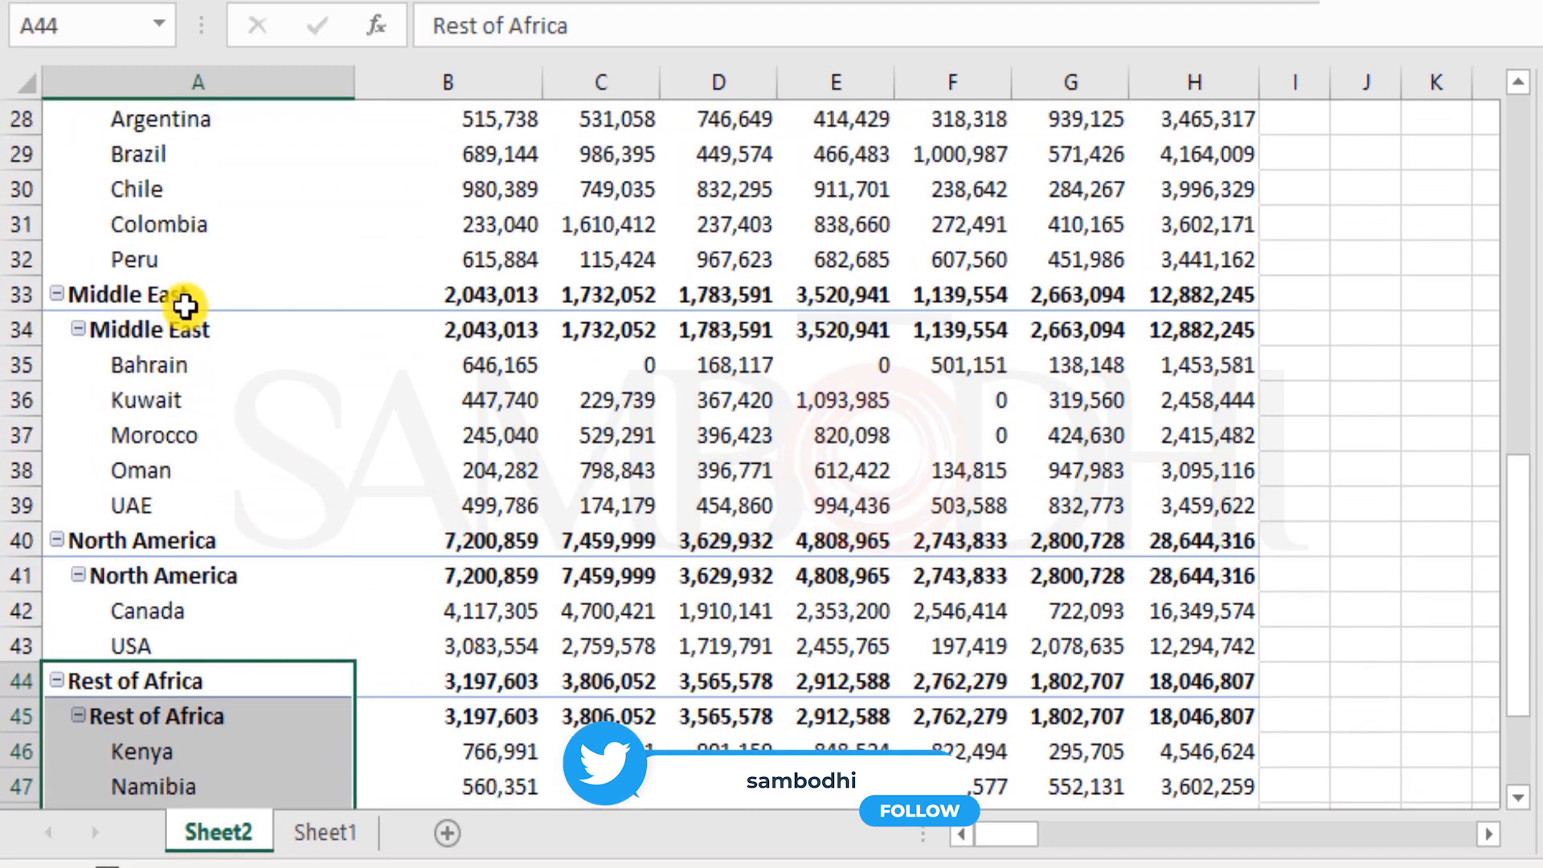
{"action": "right_click", "coordinate": [201, 545]}
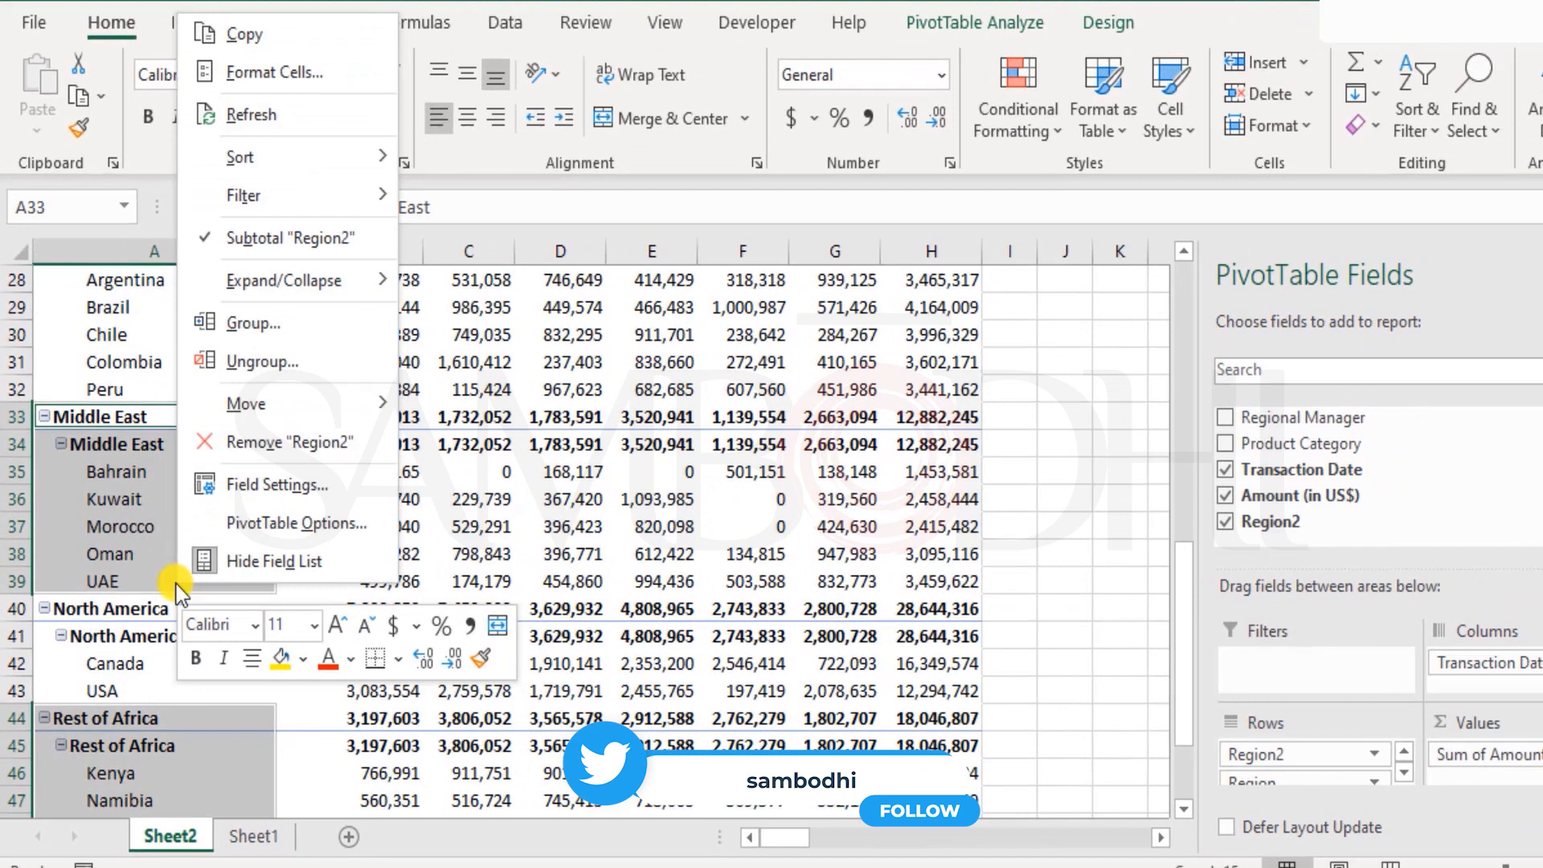
{"action": "left_click", "coordinate": [257, 251]}
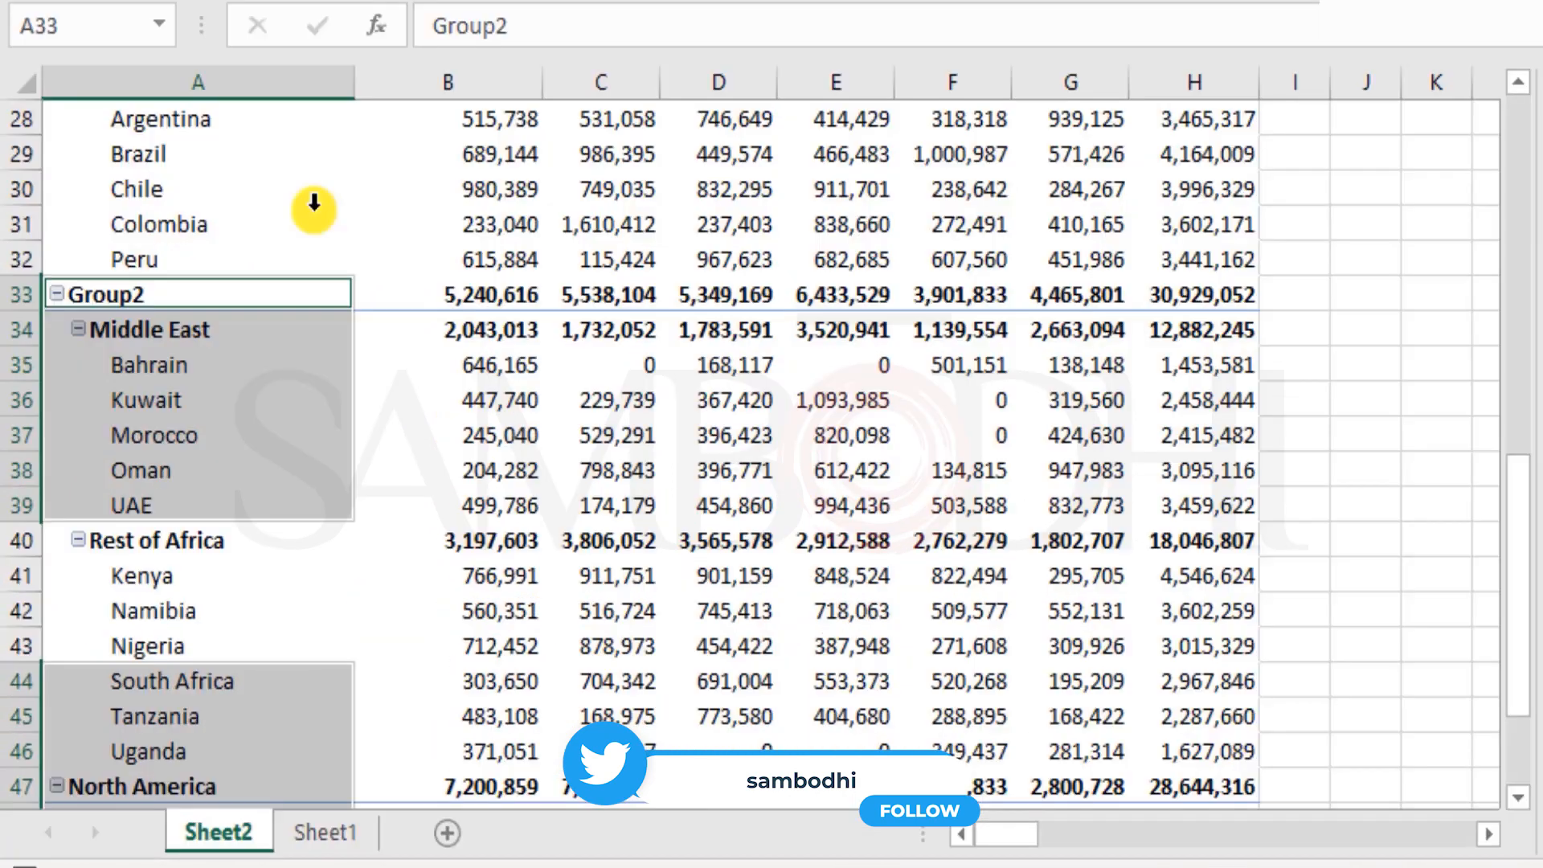
- Move the group holding Middle East and Rest of Africa directly below Region 1, above Europe
{"action": "scroll", "coordinate": [313, 420], "scroll_direction": "down", "scroll_amount": 2}
{"action": "left_click", "coordinate": [182, 480]}
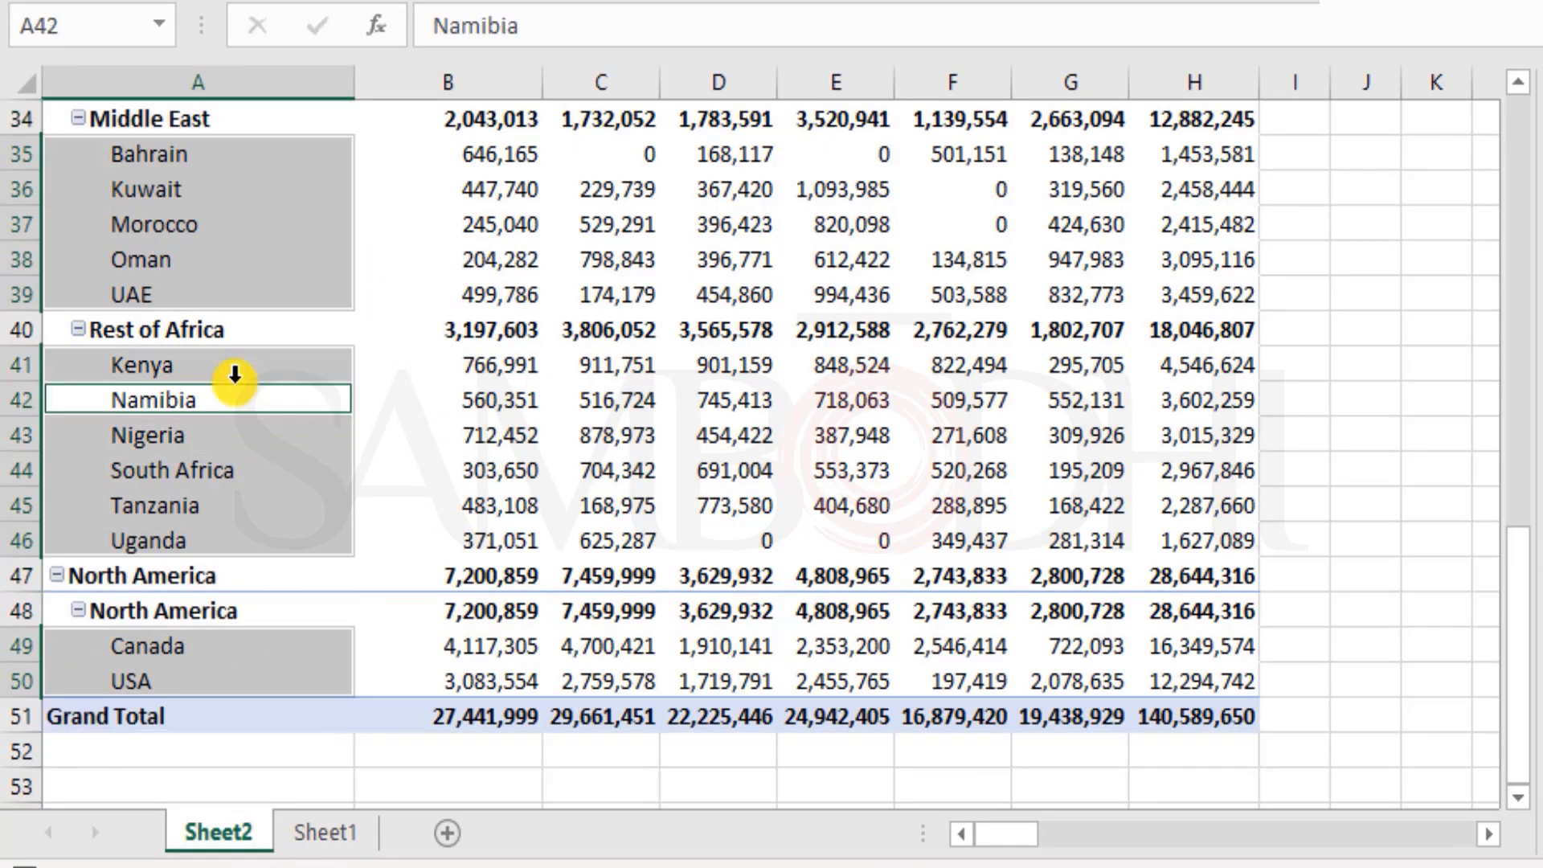
{"action": "left_click", "coordinate": [245, 464]}
{"action": "left_click", "coordinate": [265, 271]}
{"action": "scroll", "coordinate": [369, 256], "scroll_direction": "up", "scroll_amount": 2}
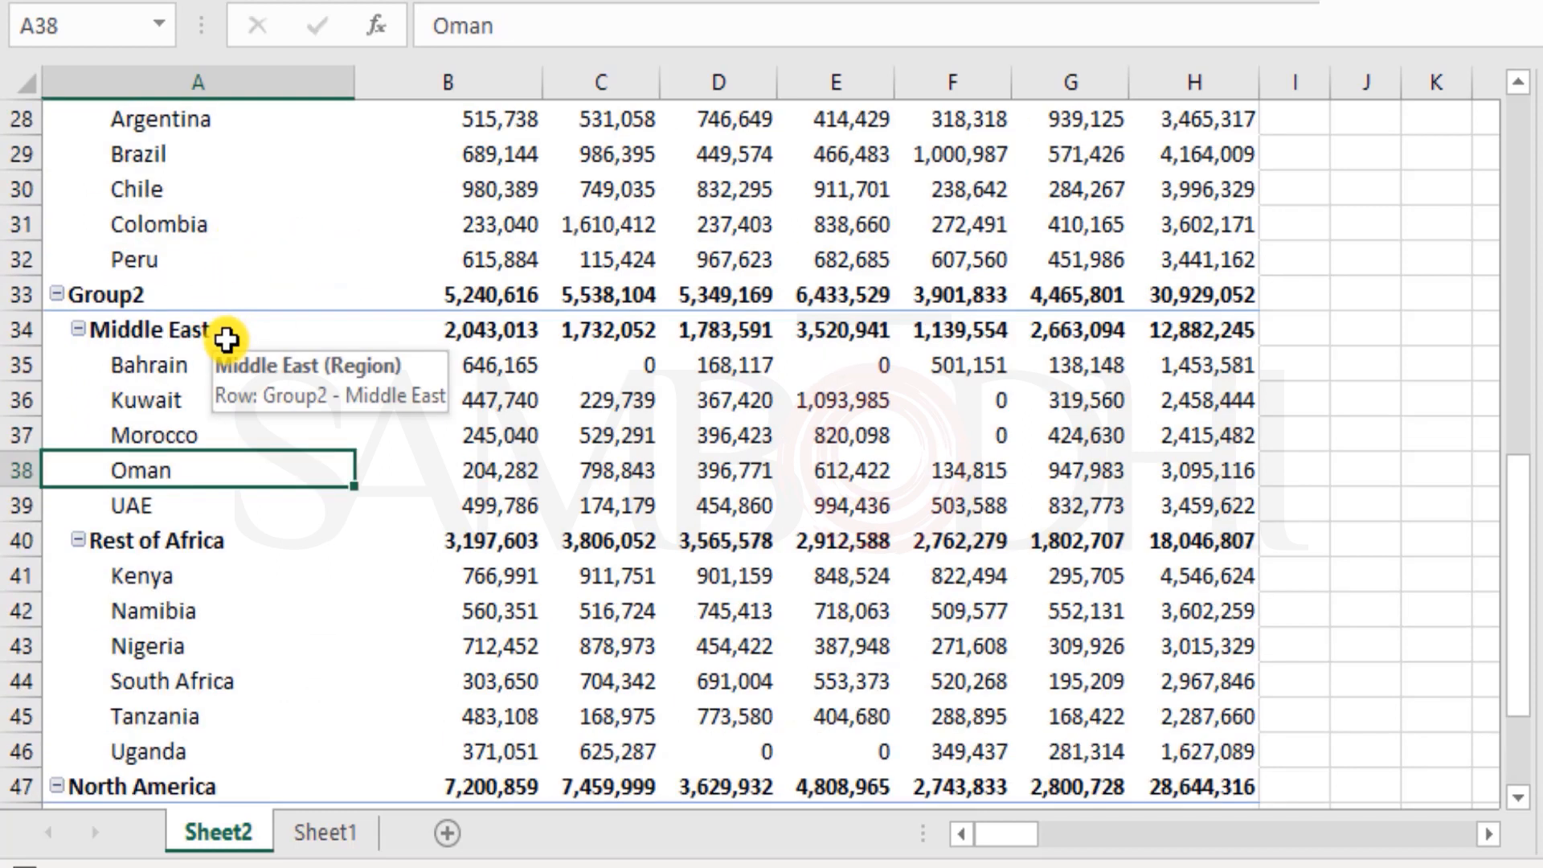
{"action": "scroll", "coordinate": [226, 340], "scroll_direction": "up", "scroll_amount": 3}
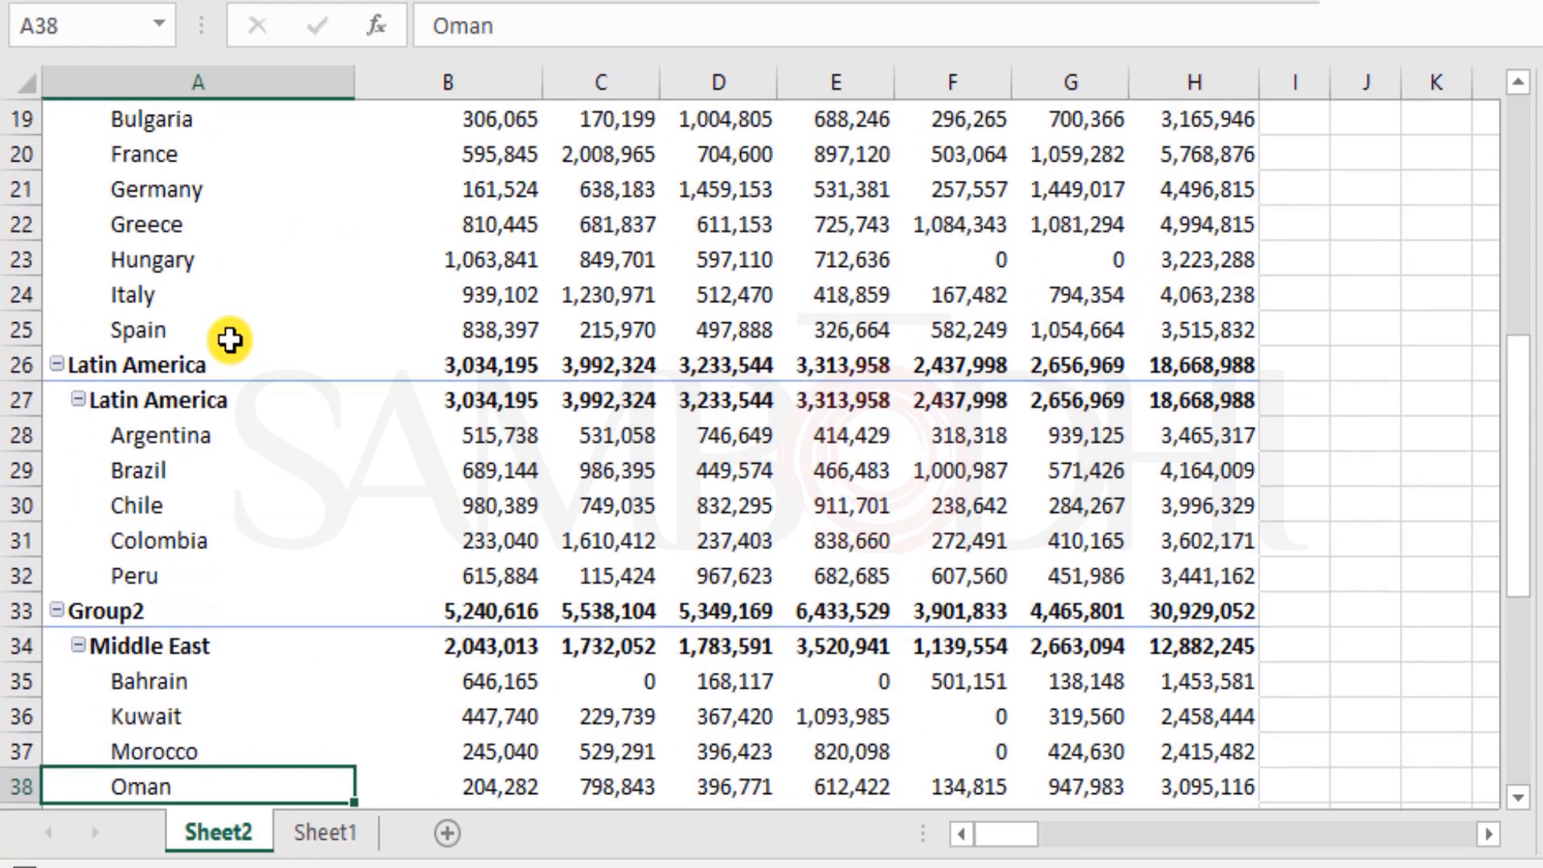
{"action": "mouse_move", "coordinate": [128, 616]}
{"action": "left_mouse_down"}
{"action": "mouse_move", "coordinate": [124, 549]}
{"action": "mouse_move", "coordinate": [124, 620]}
{"action": "left_mouse_up"}
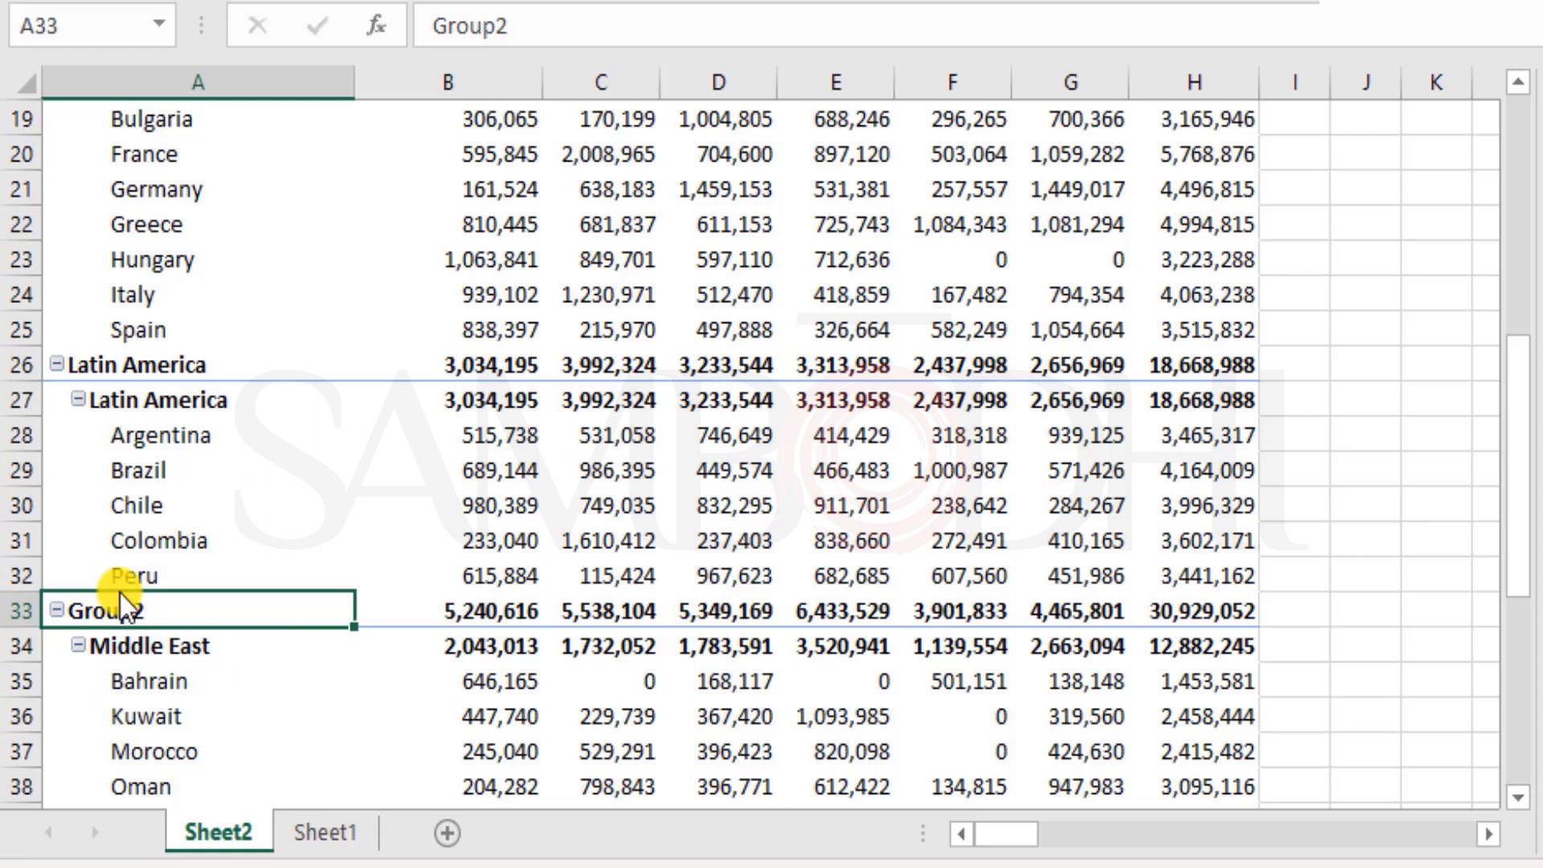
{"action": "left_click_drag", "start_coordinate": [119, 593], "coordinate": [151, 624]}
{"action": "left_click", "coordinate": [122, 653]}
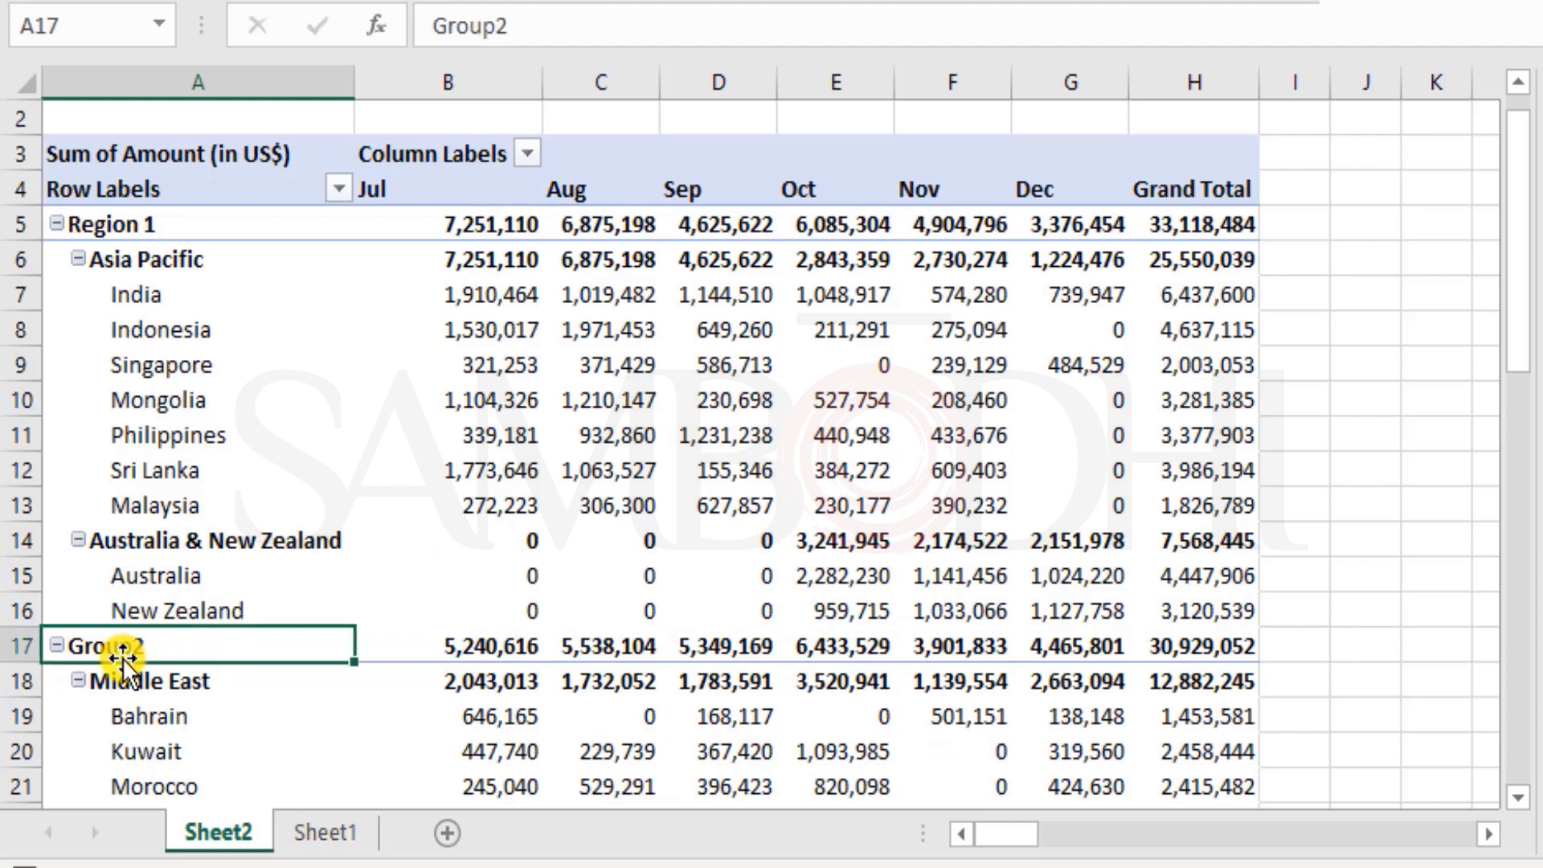
- Rename the group holding Middle East and Rest of Africa as Region 2
{"action": "double_click", "coordinate": [123, 655]}
{"action": "double_click", "coordinate": [166, 653]}
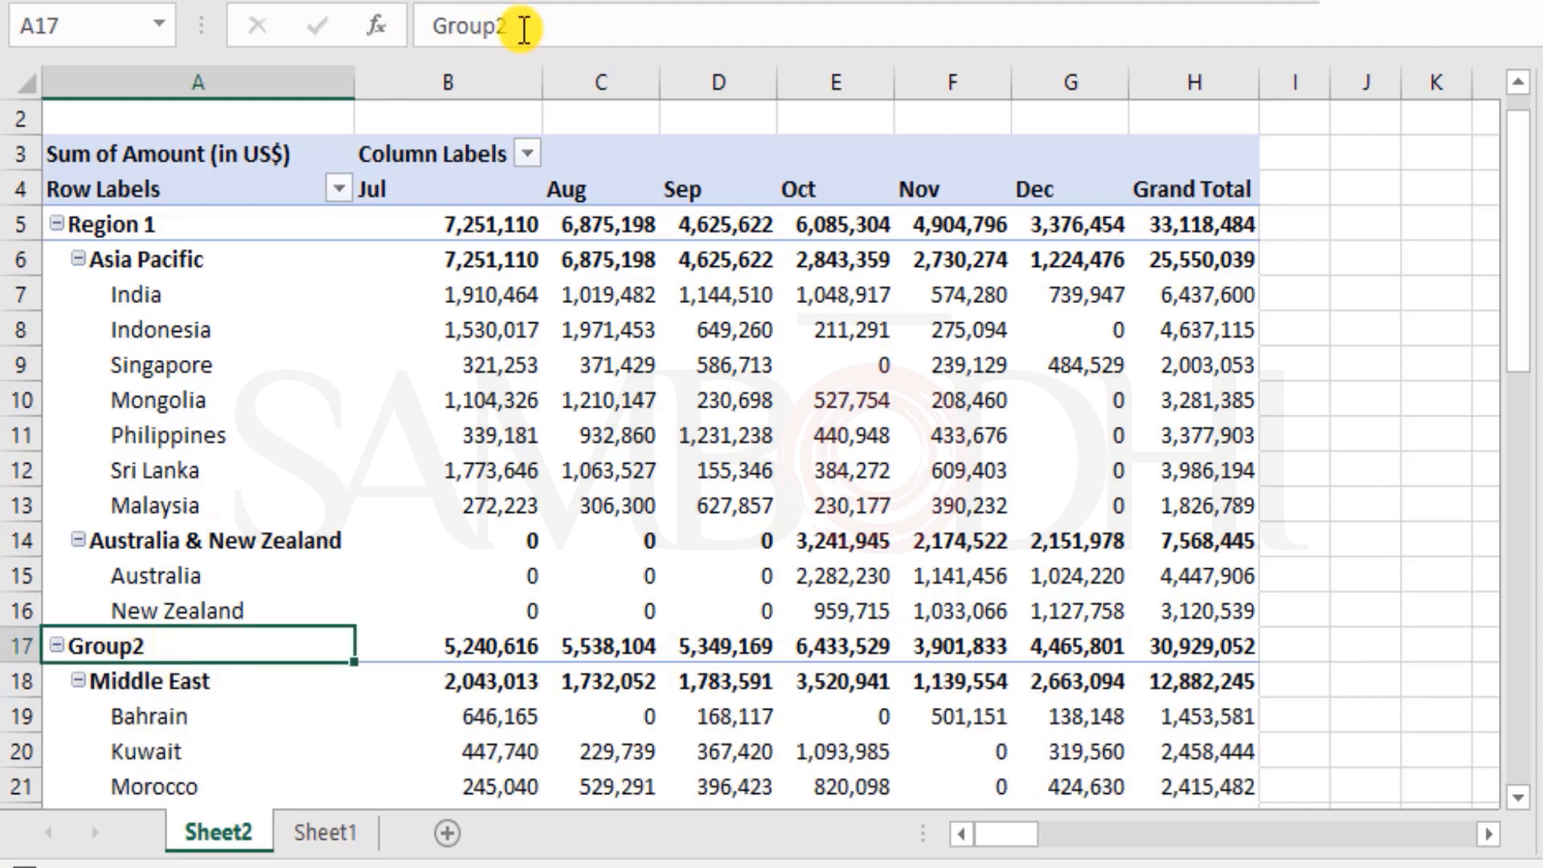
{"action": "left_click_drag", "start_coordinate": [524, 28], "coordinate": [7, 35]}
{"action": "type", "text": "Region 2"}
{"action": "key", "text": "Return"}
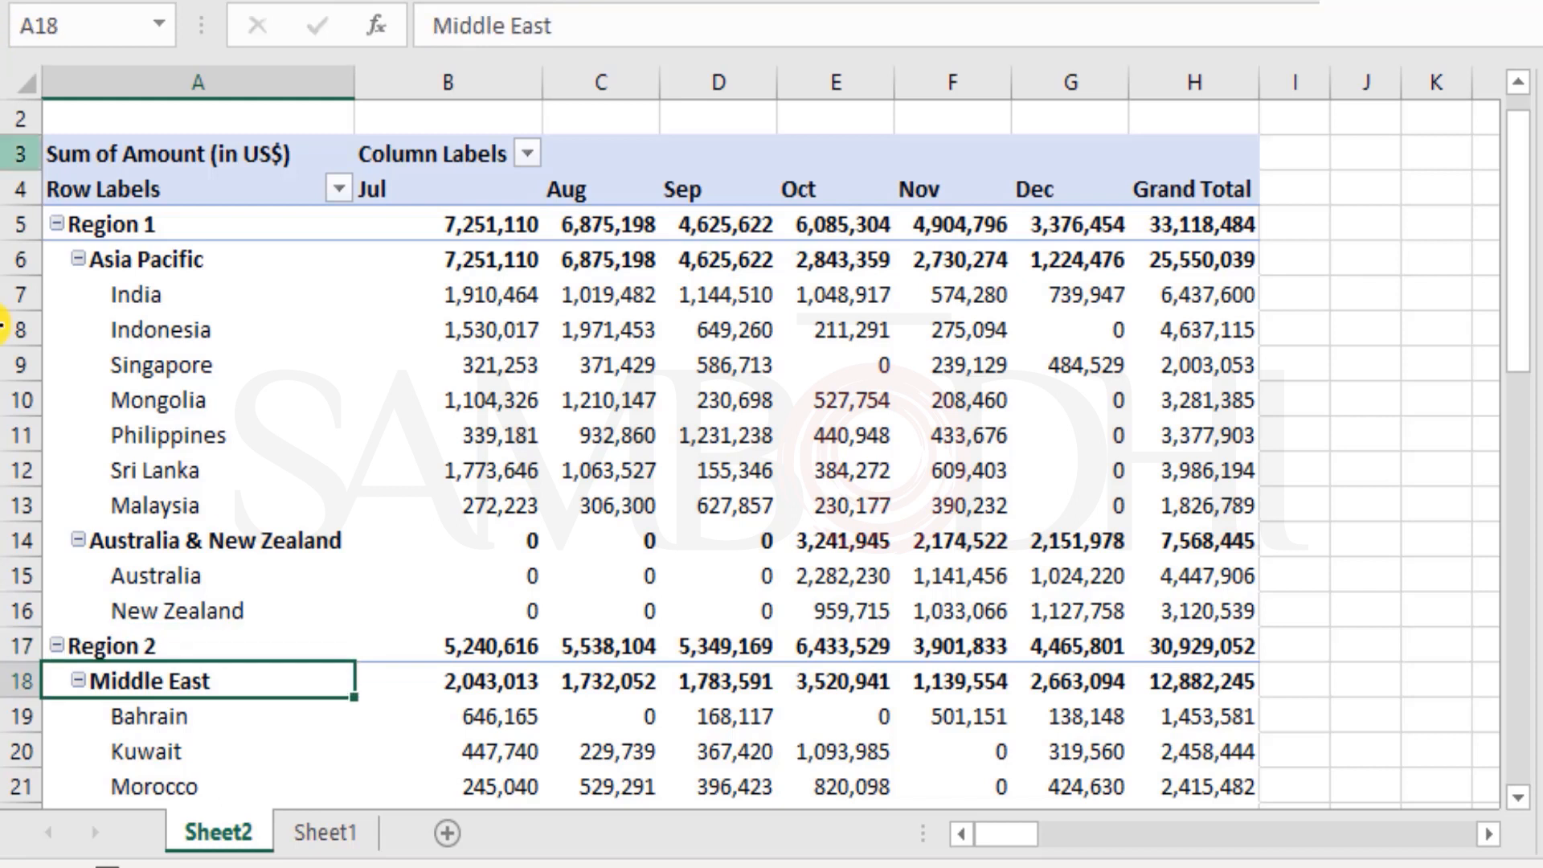
- Review the countries and monthly amounts under Region 1, Region 2, Europe and Latin America in the regrouped PivotTable
{"action": "scroll", "coordinate": [318, 333], "scroll_direction": "down", "scroll_amount": 1}
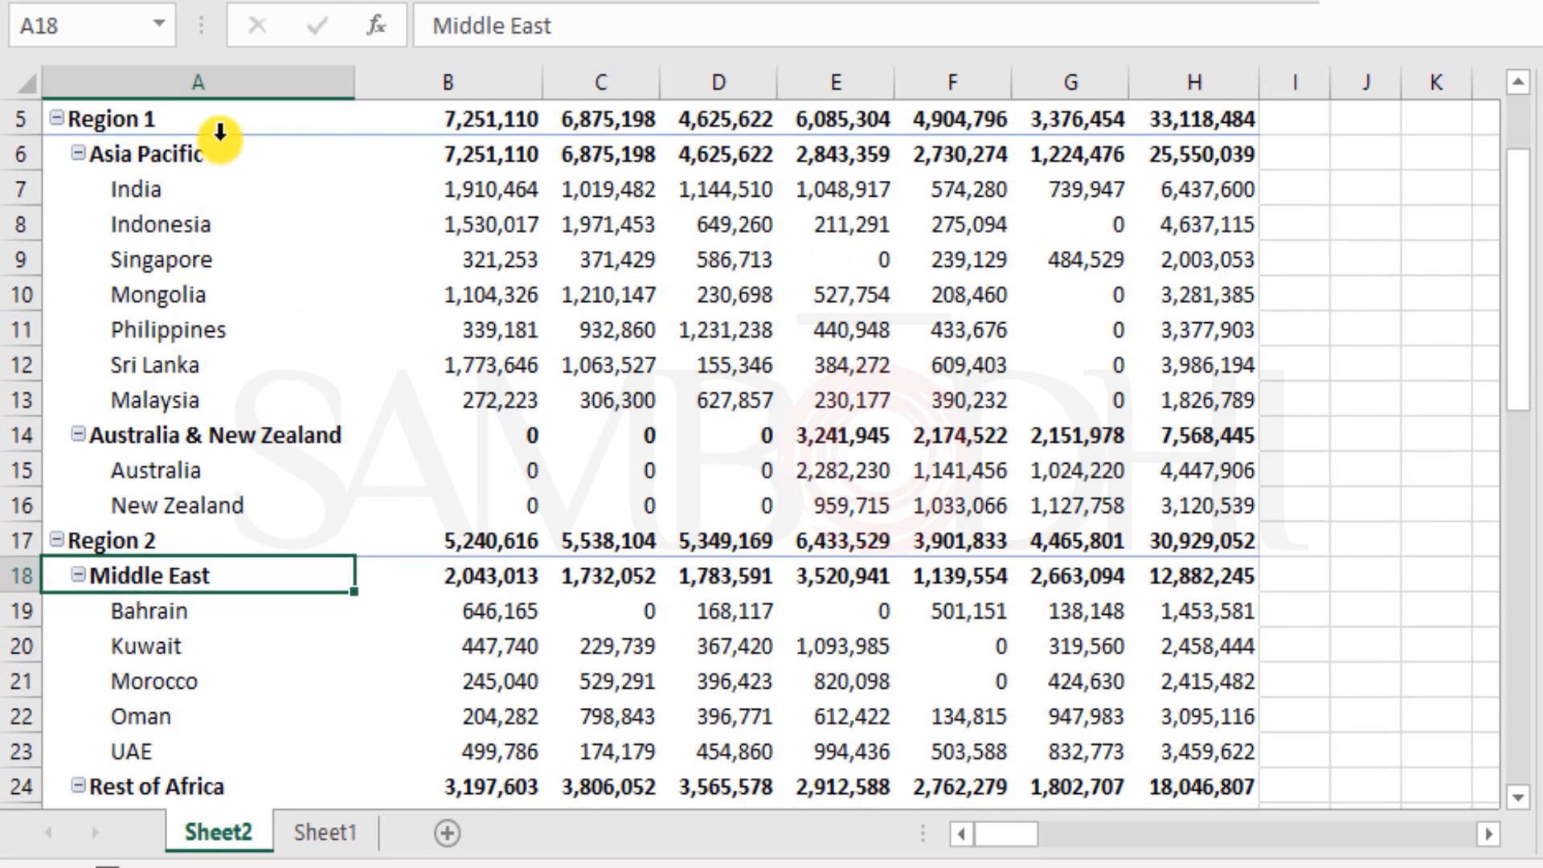
{"action": "scroll", "coordinate": [283, 535], "scroll_direction": "down", "scroll_amount": 3}
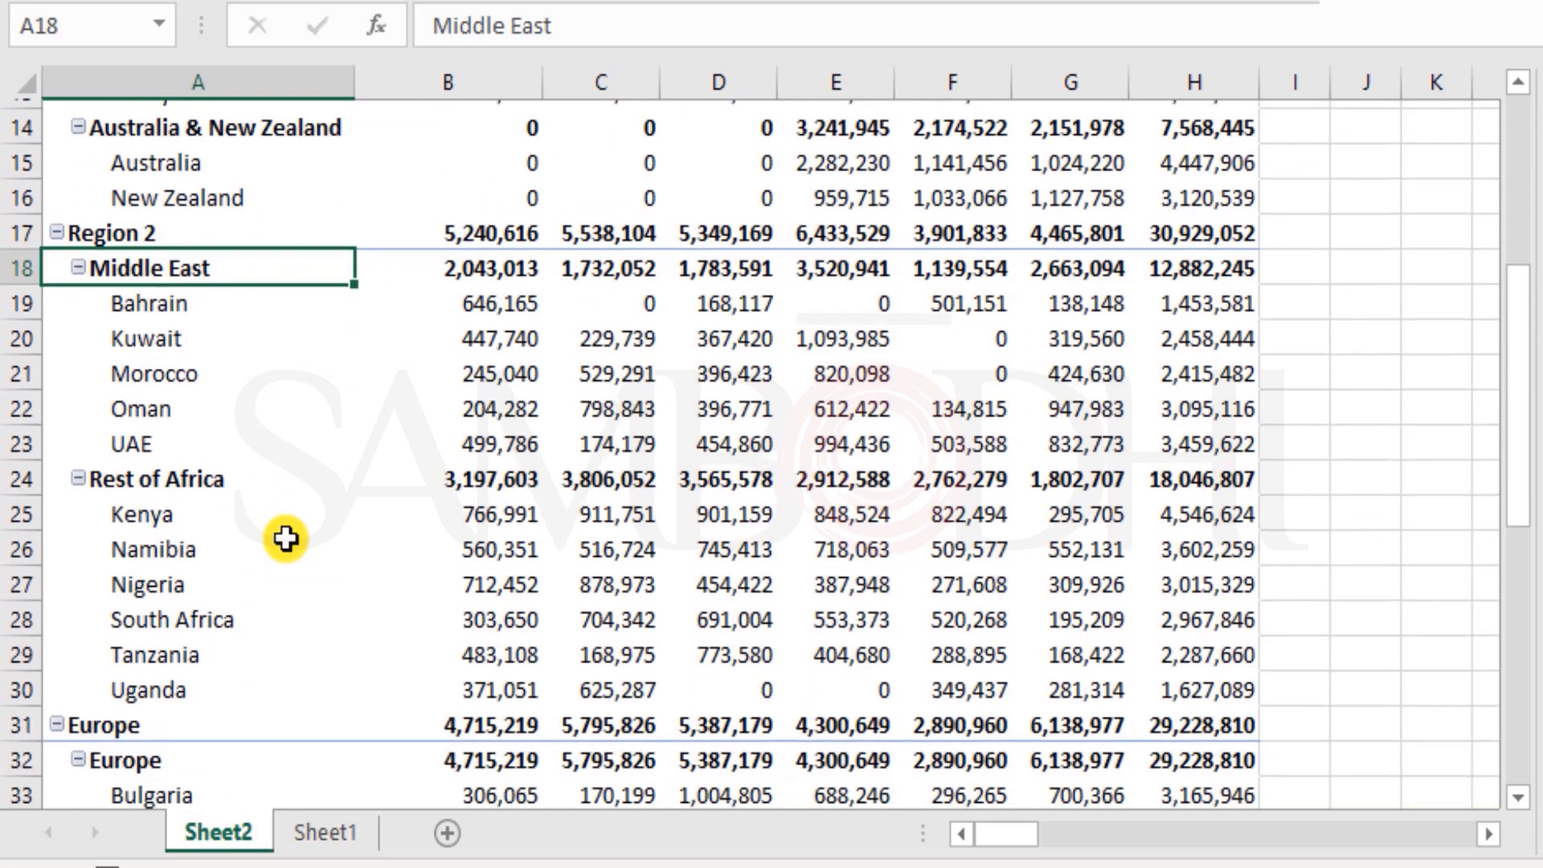
{"action": "scroll", "coordinate": [285, 539], "scroll_direction": "up", "scroll_amount": 4}
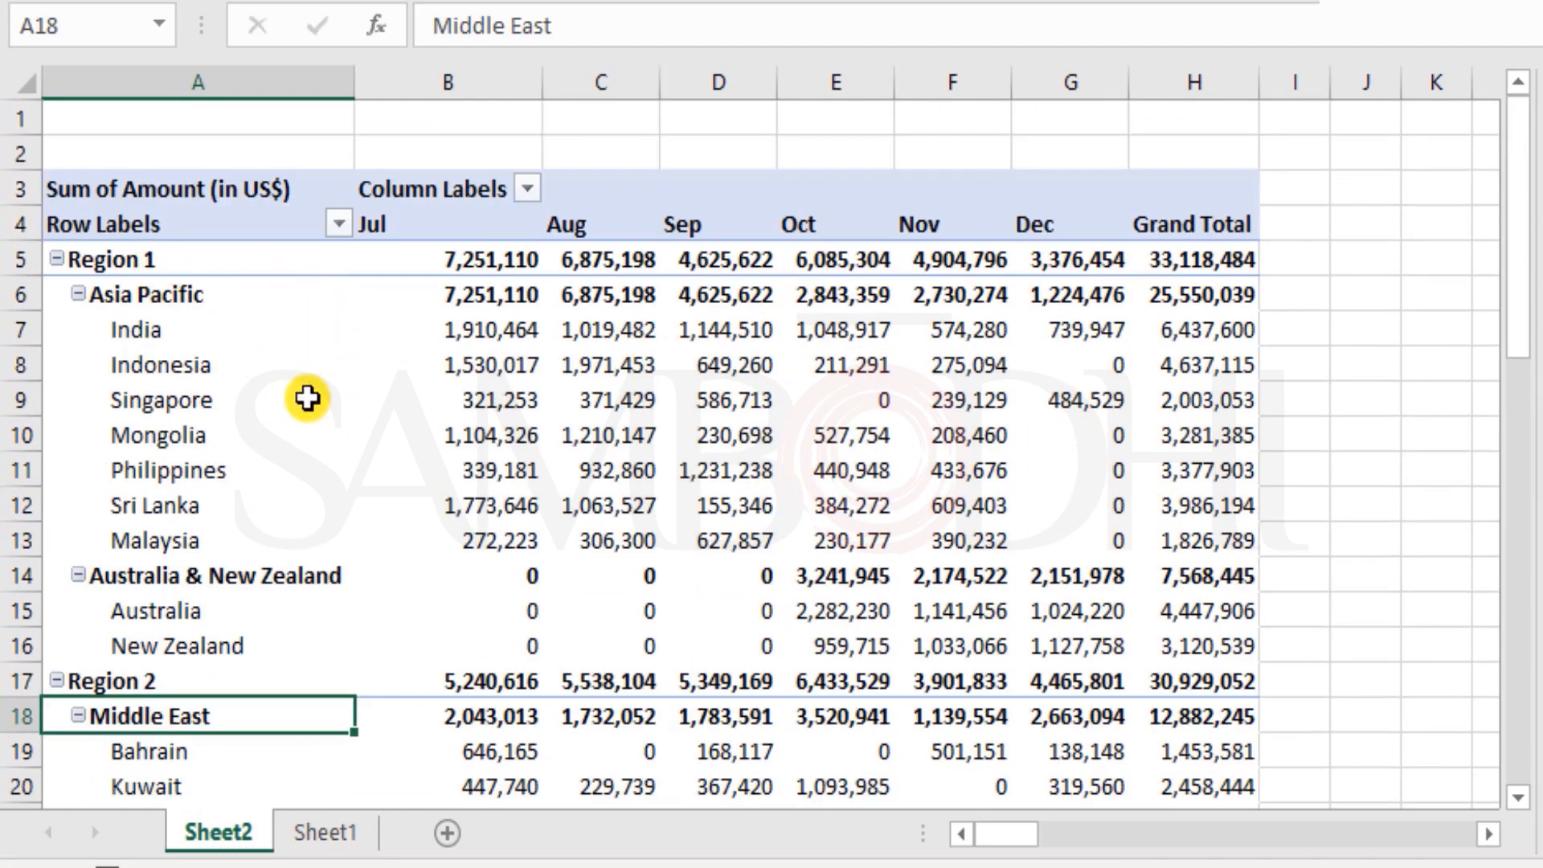
{"action": "left_click_drag", "start_coordinate": [181, 301], "coordinate": [820, 624]}
{"action": "scroll", "coordinate": [562, 579], "scroll_direction": "down", "scroll_amount": 3}
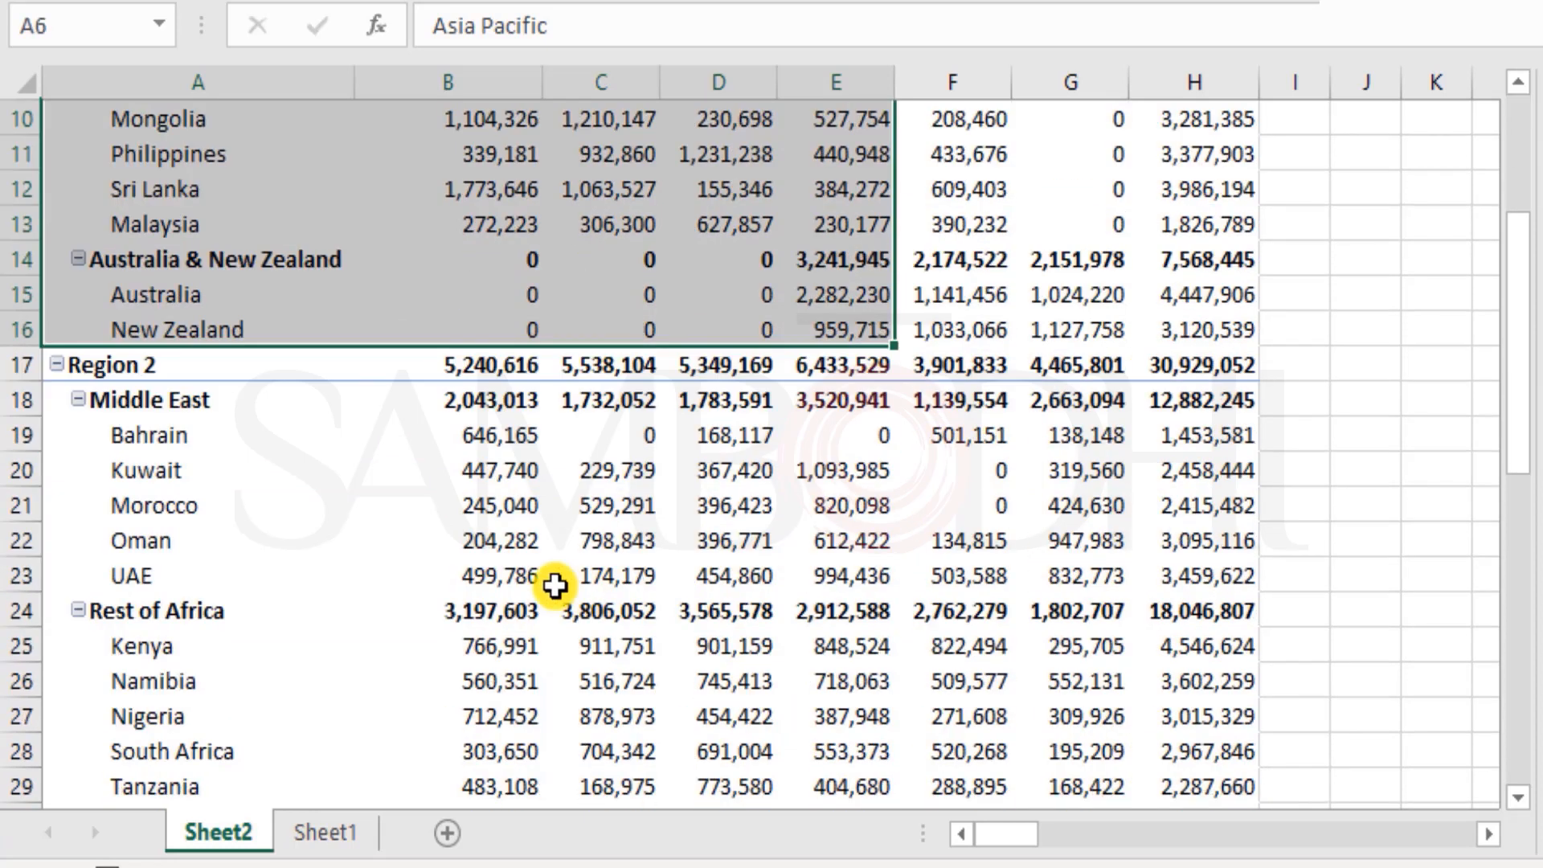
{"action": "left_click_drag", "start_coordinate": [185, 400], "coordinate": [211, 783]}
{"action": "scroll", "coordinate": [345, 631], "scroll_direction": "down", "scroll_amount": 3}
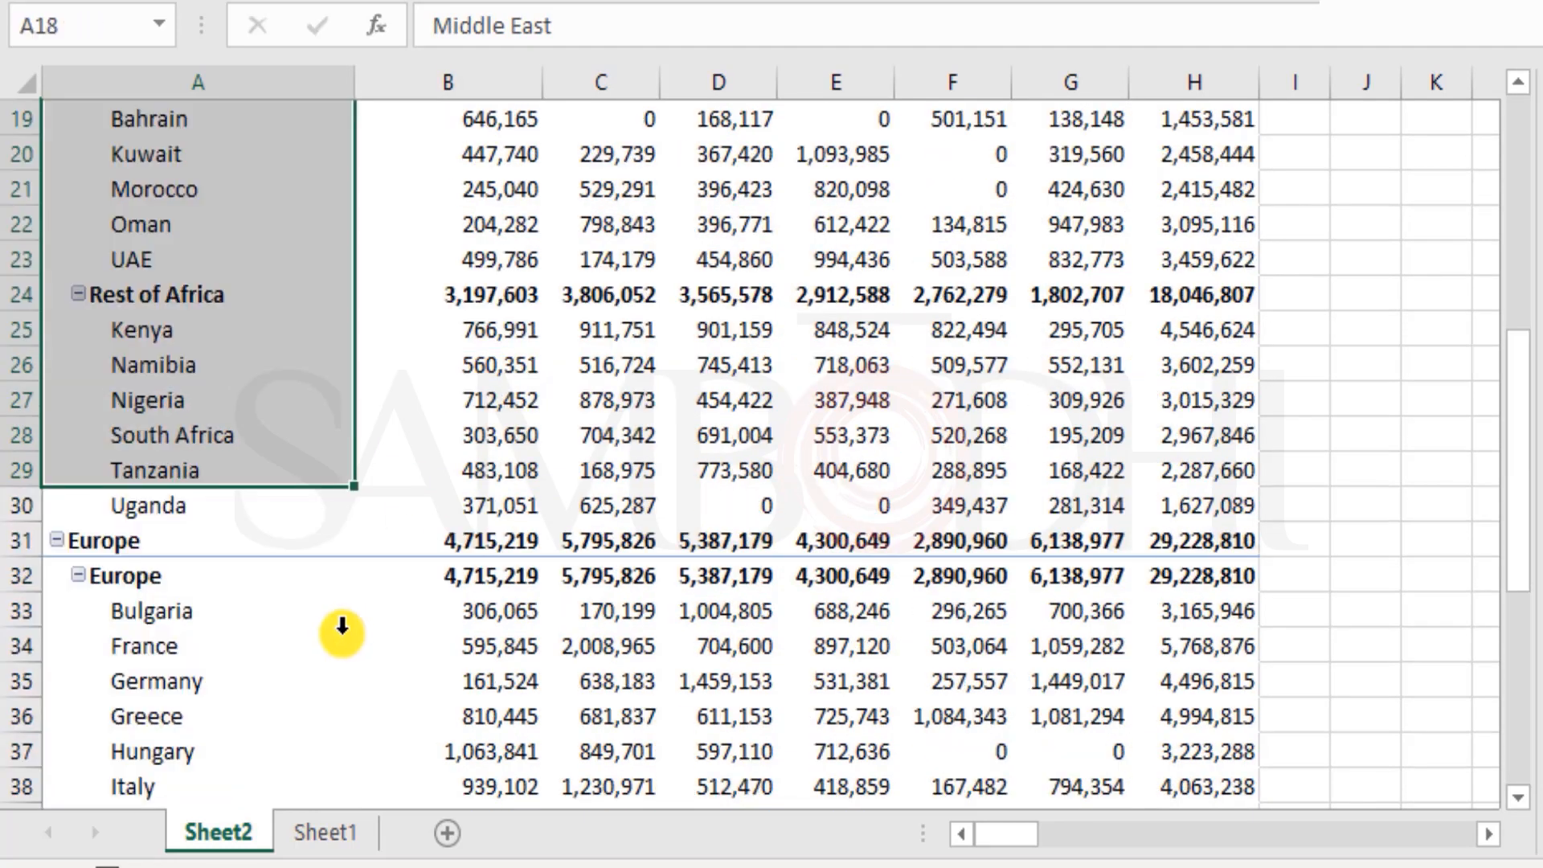
{"action": "scroll", "coordinate": [345, 627], "scroll_direction": "down", "scroll_amount": 2}
{"action": "left_click_drag", "start_coordinate": [207, 402], "coordinate": [225, 544]}
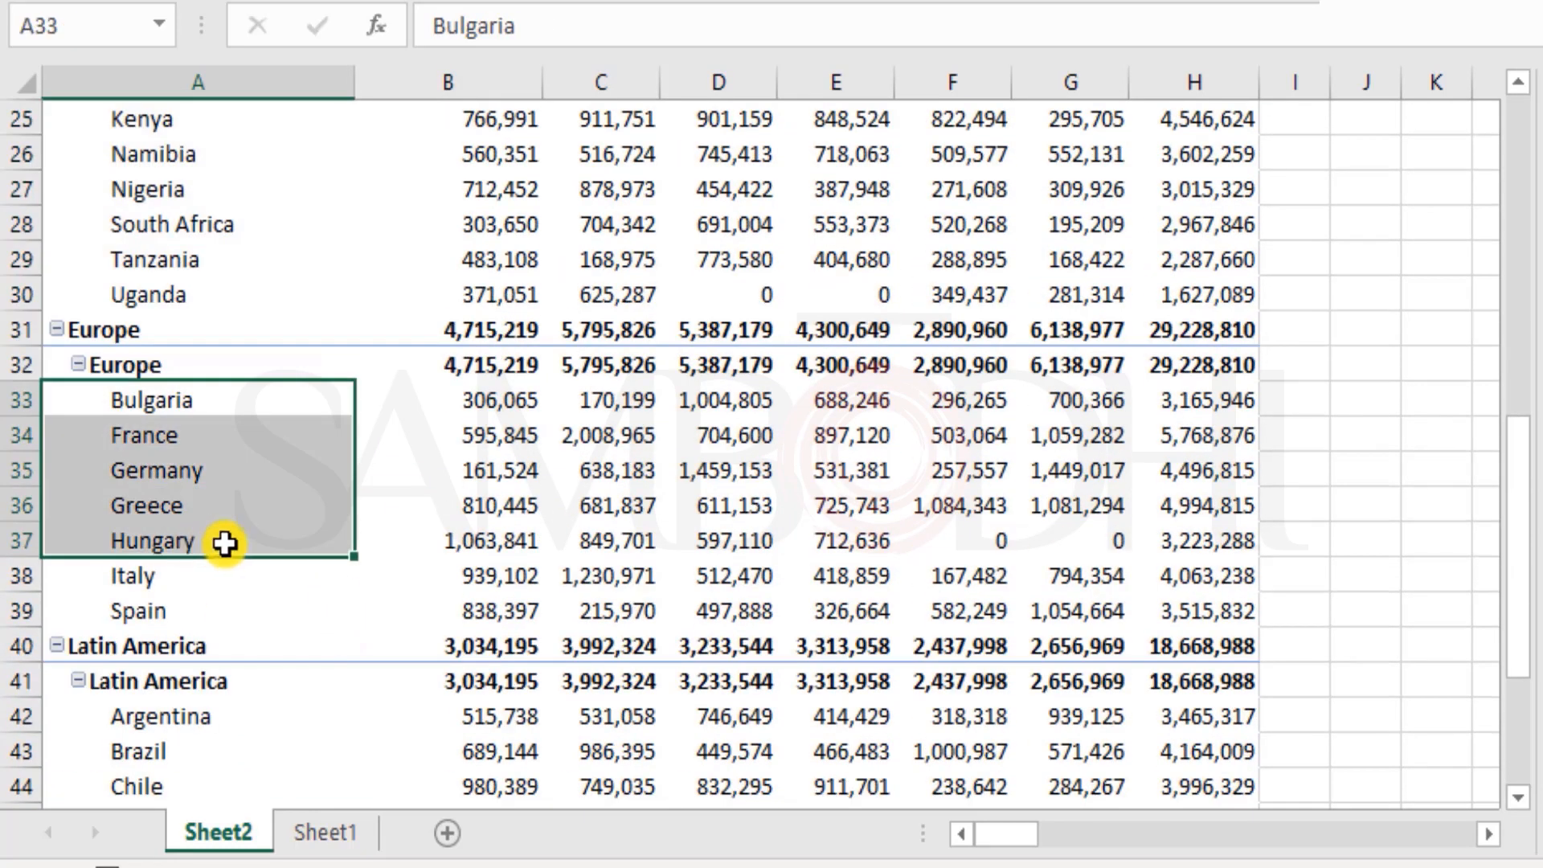
{"action": "scroll", "coordinate": [224, 544], "scroll_direction": "down", "scroll_amount": 3}
{"action": "scroll", "coordinate": [242, 592], "scroll_direction": "up", "scroll_amount": 2}
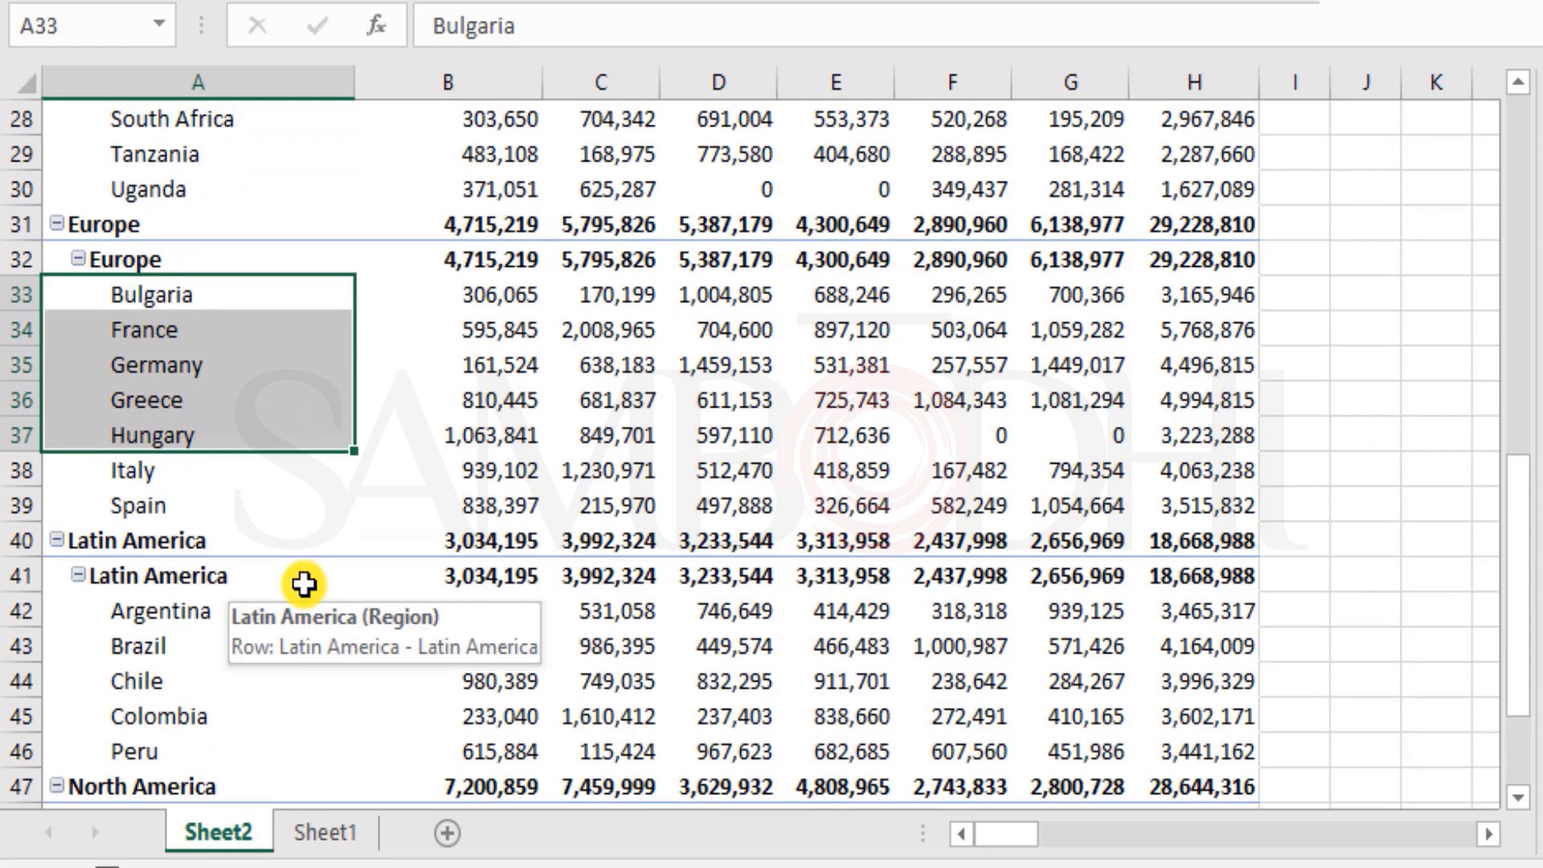
{"action": "left_click", "coordinate": [480, 402]}
{"action": "left_click", "coordinate": [522, 327]}
{"action": "scroll", "coordinate": [549, 321], "scroll_direction": "up", "scroll_amount": 9}
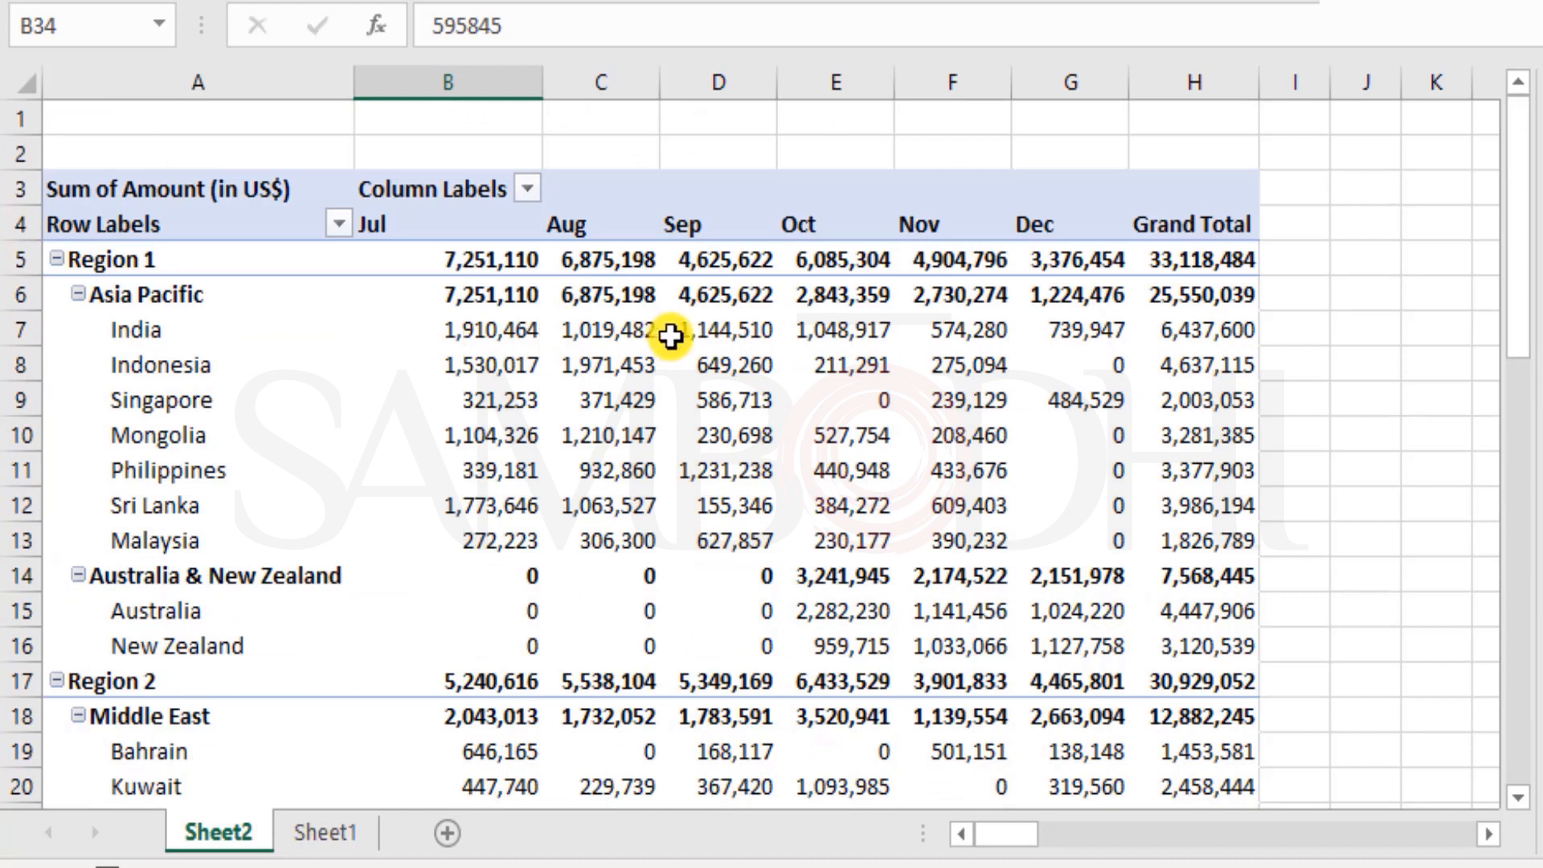
{"action": "mouse_move", "coordinate": [671, 336]}
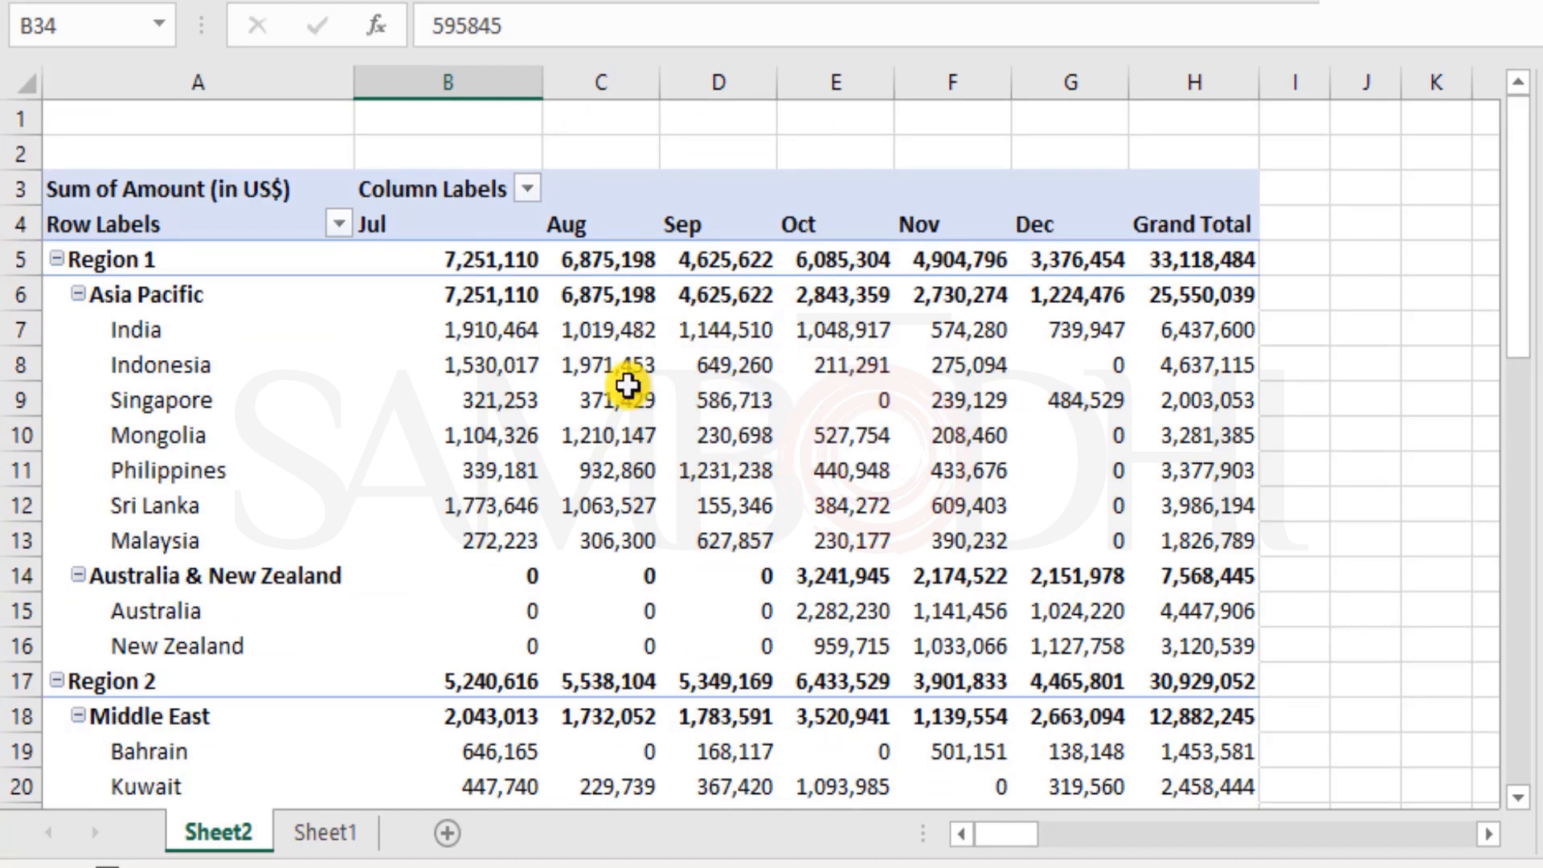
{"action": "mouse_move", "coordinate": [625, 387]}
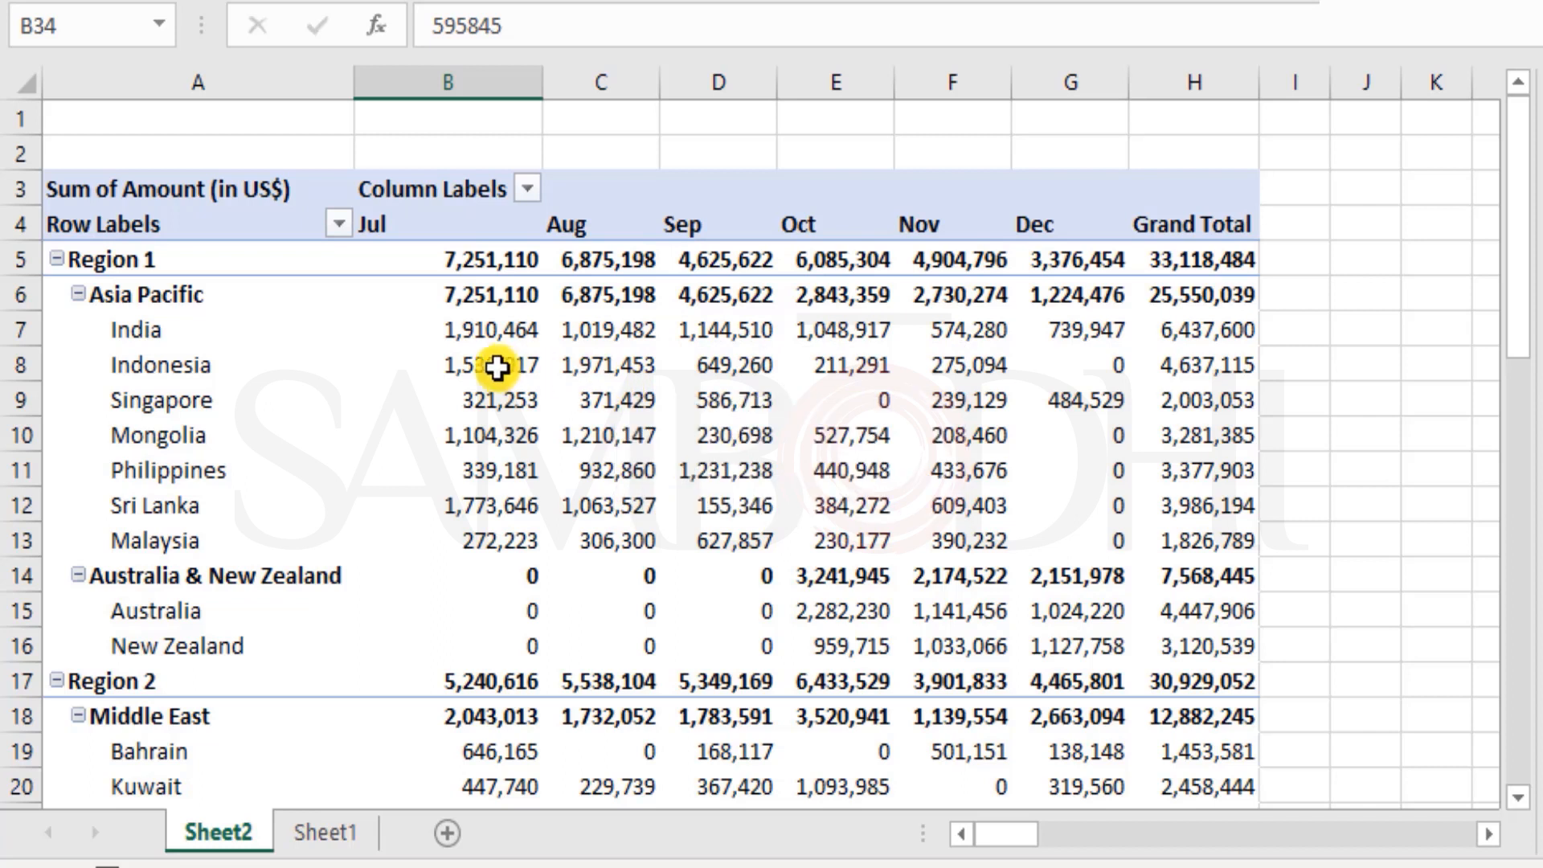
{"action": "mouse_move", "coordinate": [798, 324]}
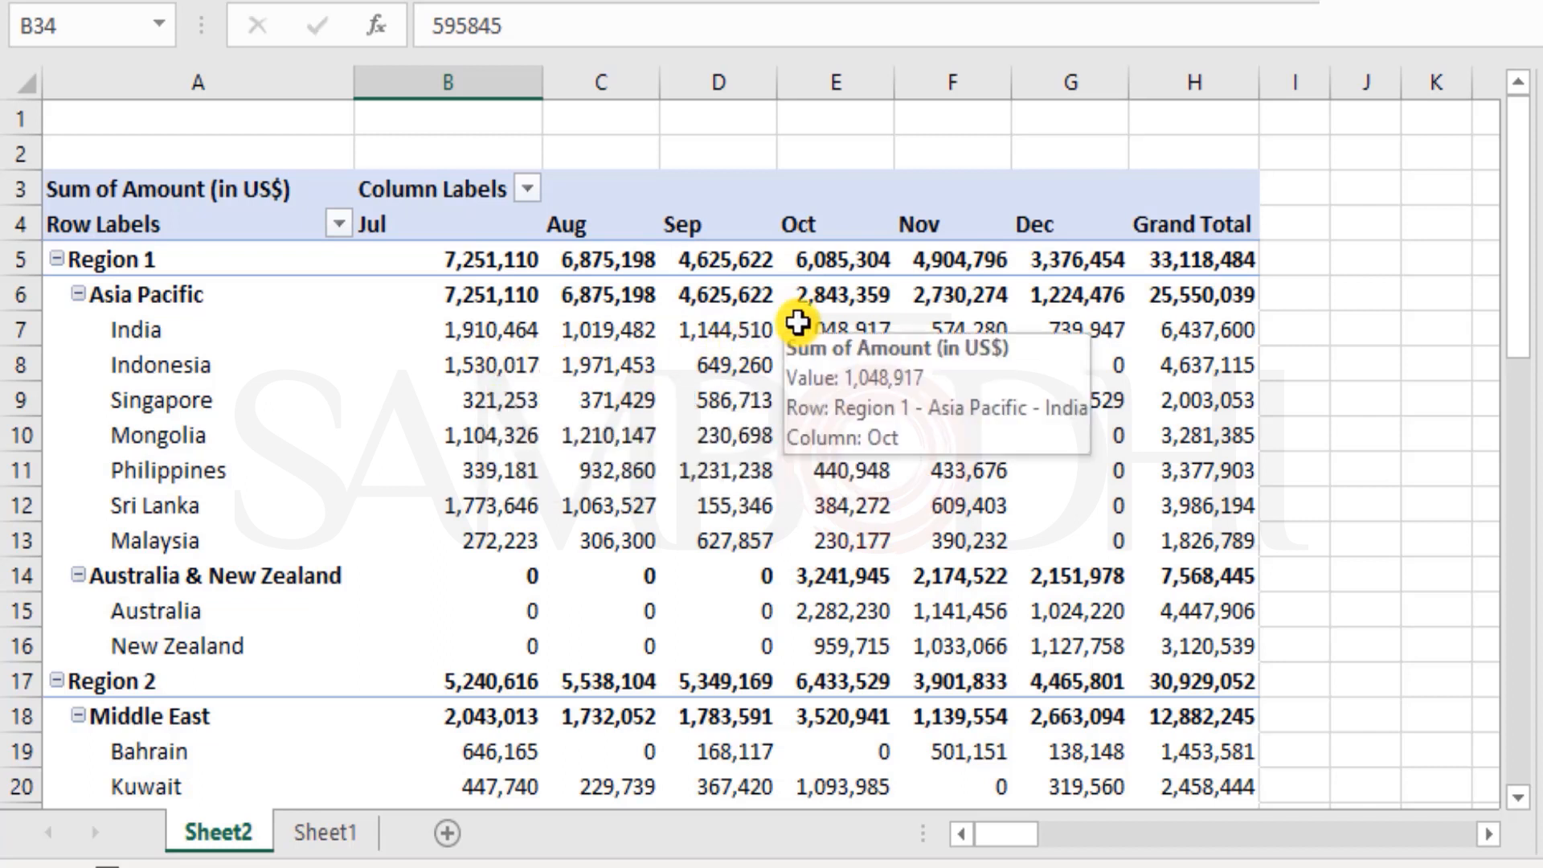
- Create a PivotTable on a new worksheet from the Sheet1 sales data in range B3:H523
{"action": "left_click", "coordinate": [344, 834]}
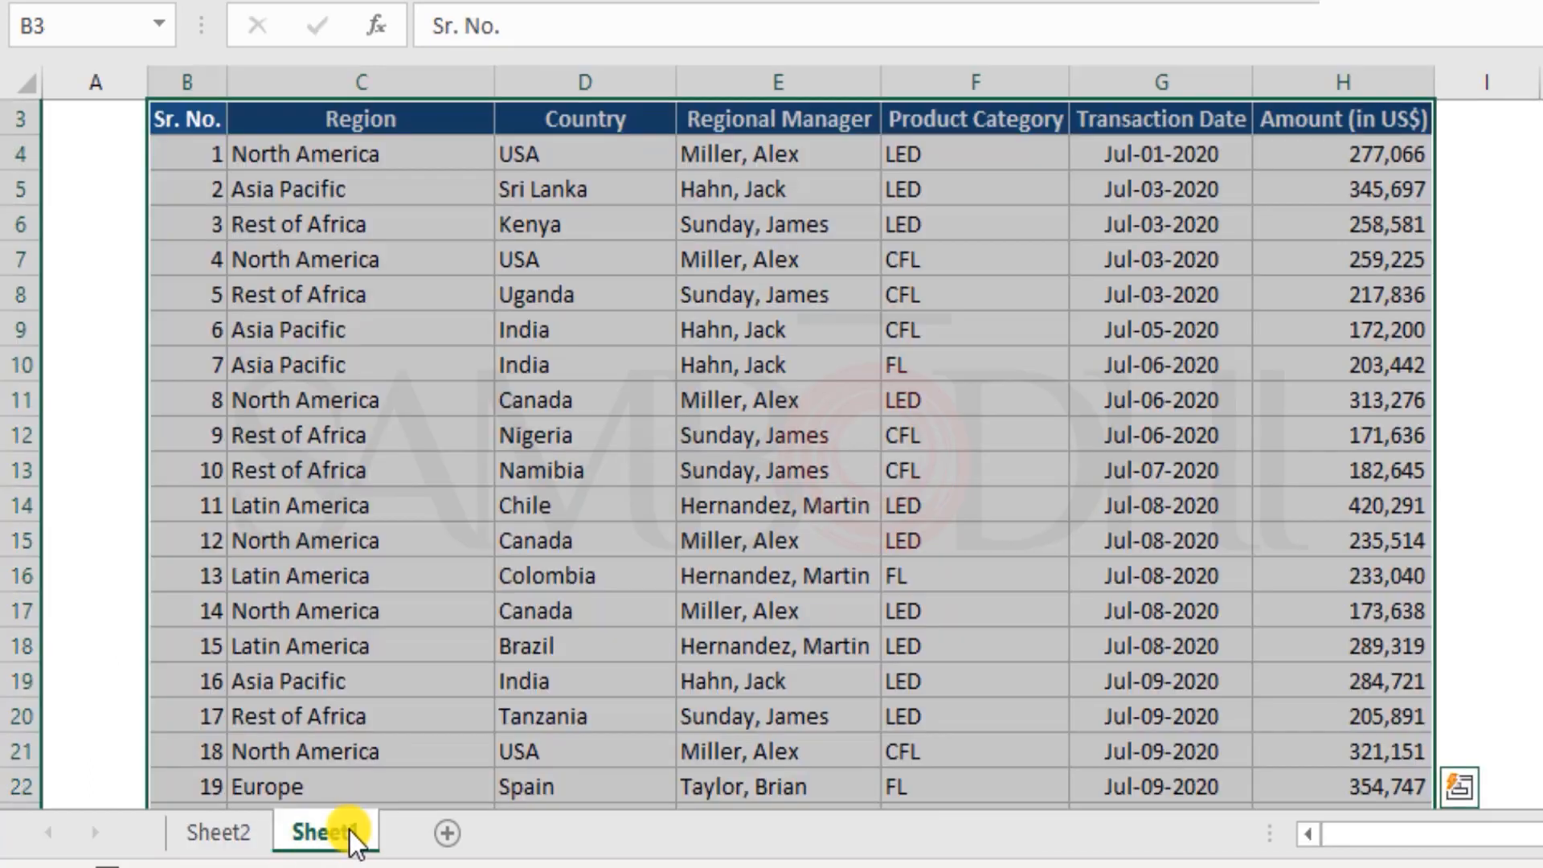
{"action": "left_click_drag", "start_coordinate": [1351, 159], "coordinate": [1327, 523]}
{"action": "left_click", "coordinate": [1330, 518]}
{"action": "left_click", "coordinate": [132, 120]}
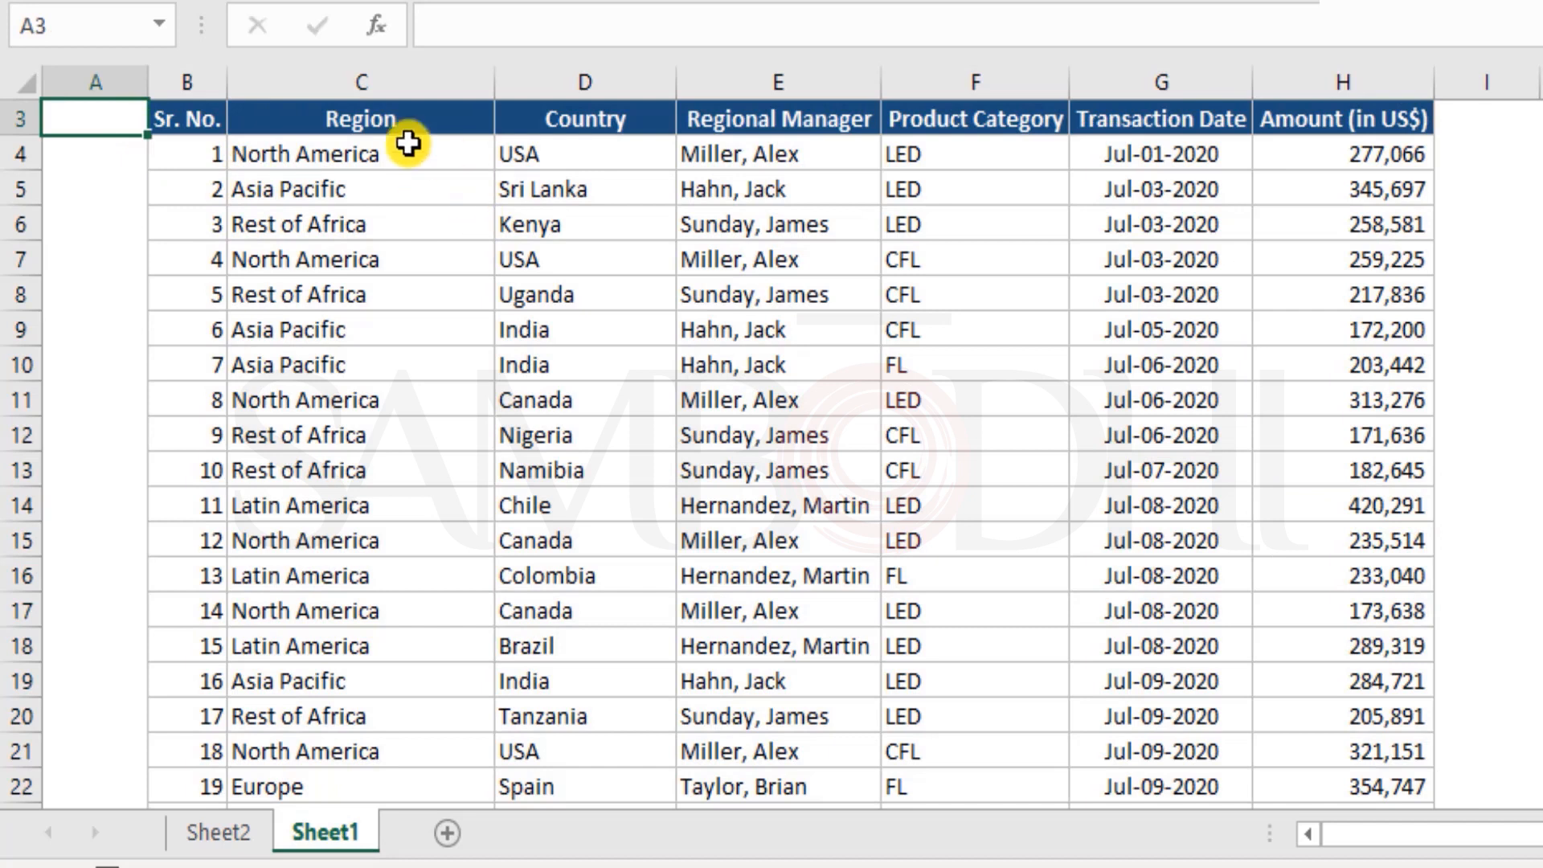
{"action": "left_click", "coordinate": [400, 215]}
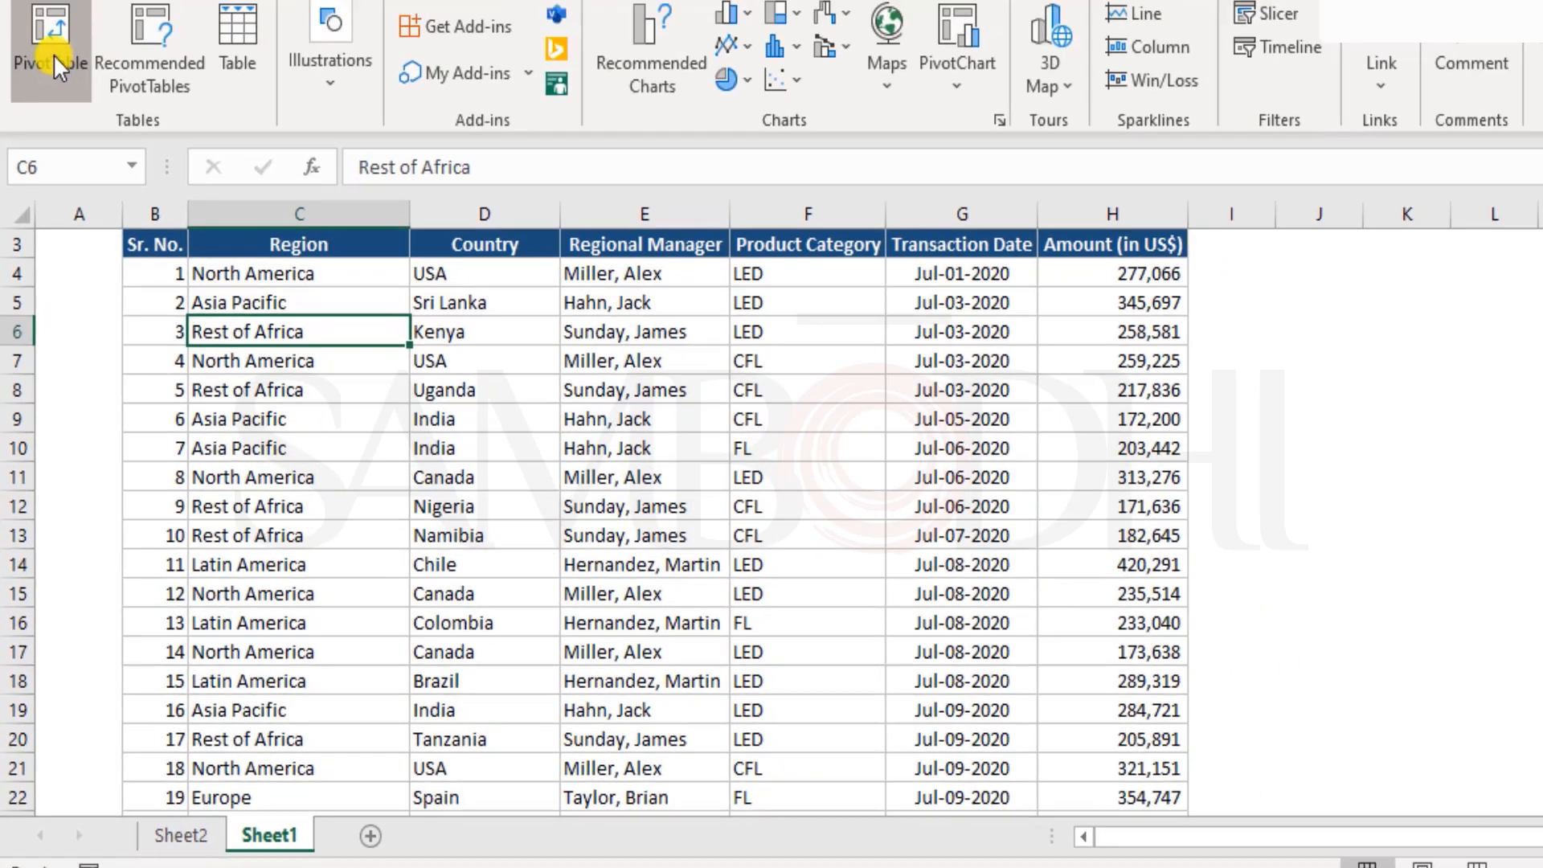
{"action": "left_click", "coordinate": [51, 103]}
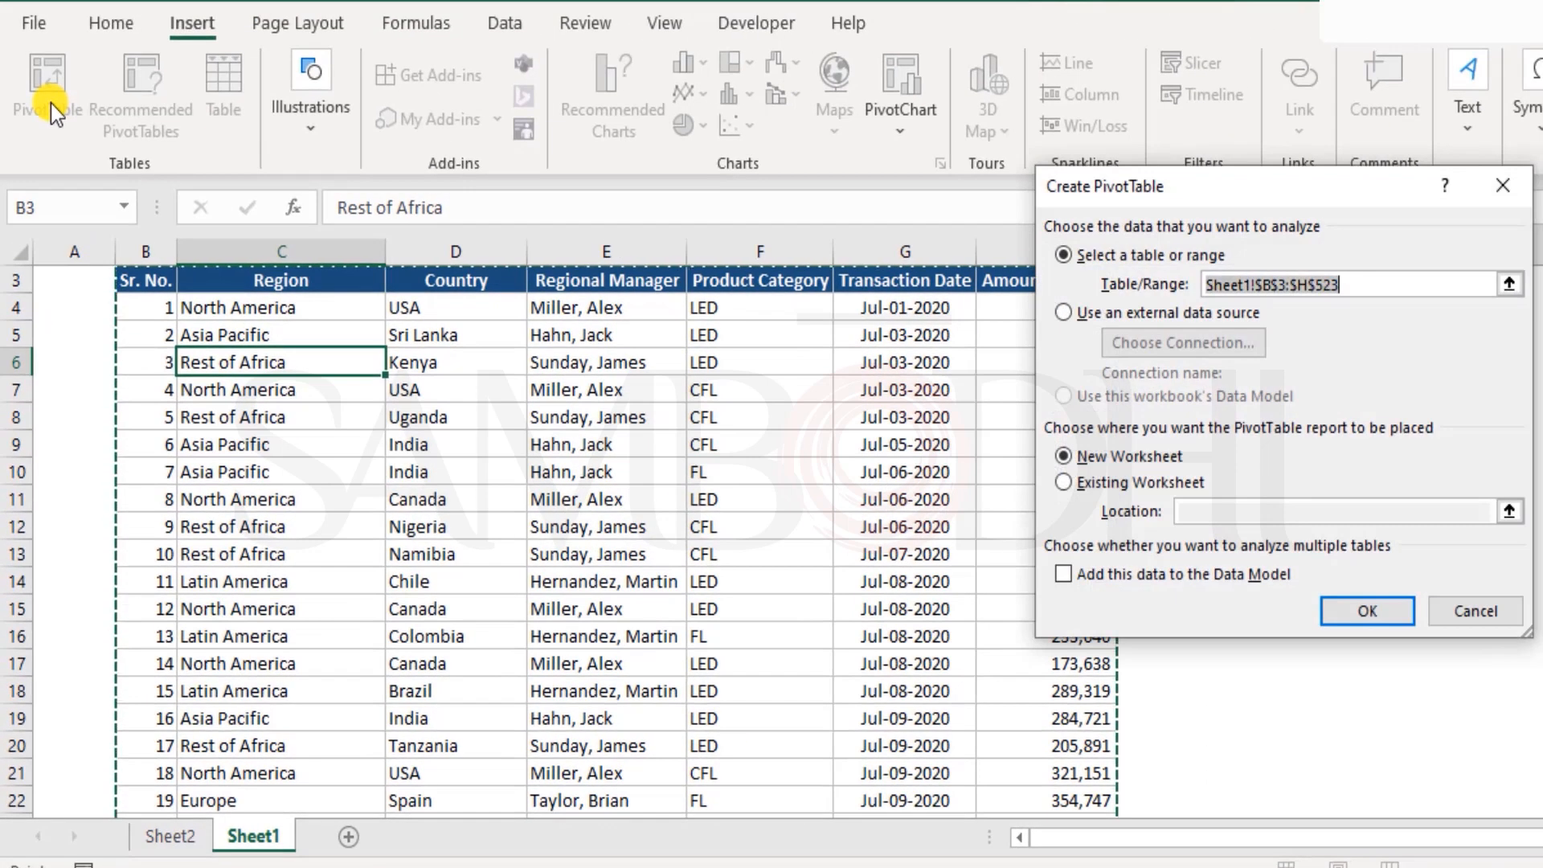
{"action": "left_click", "coordinate": [1390, 294]}
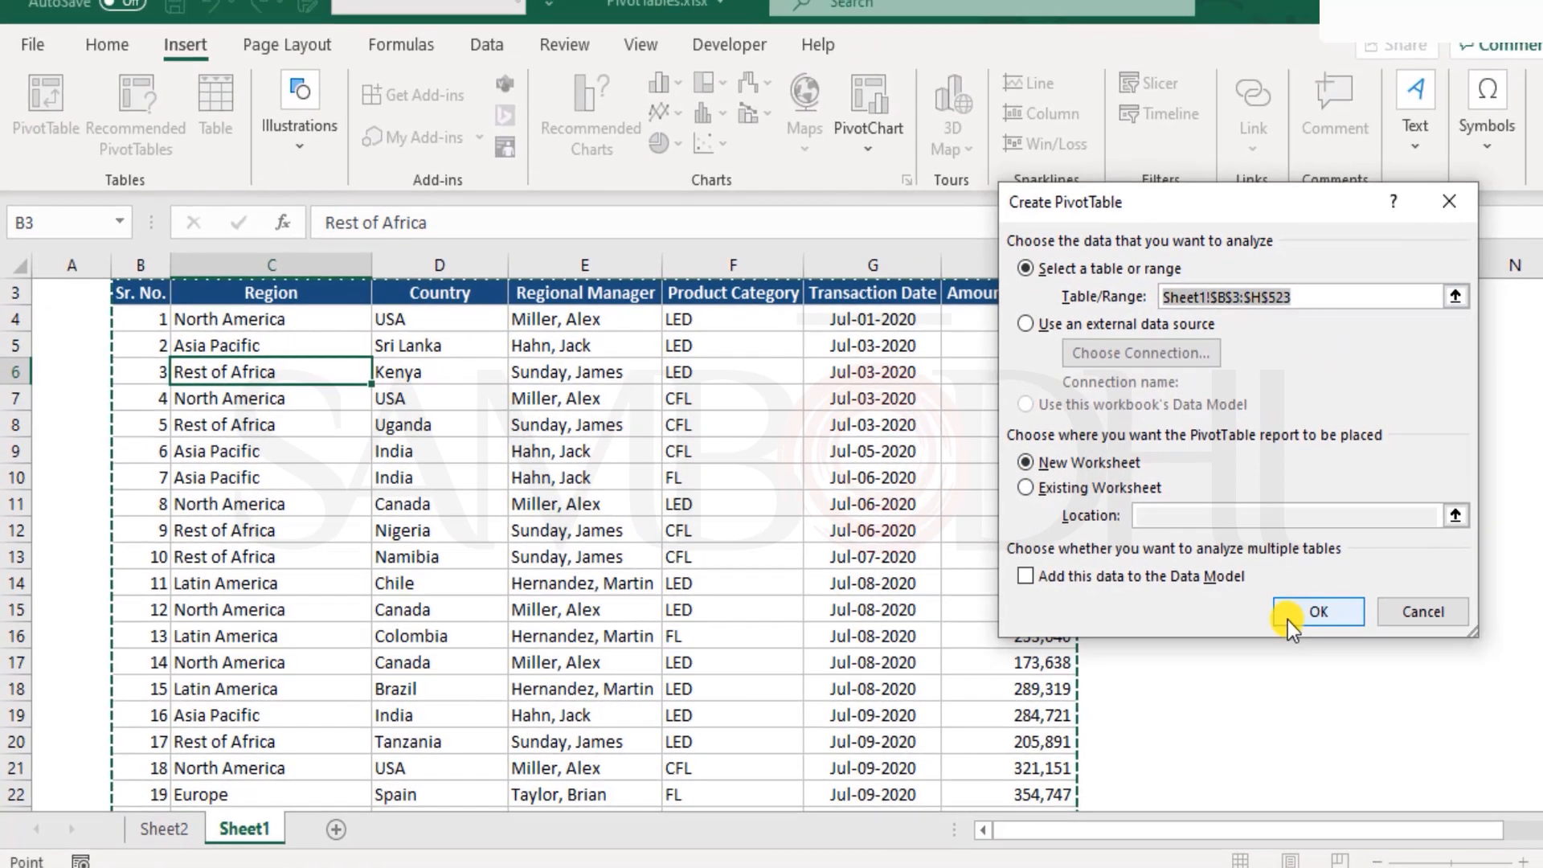
{"action": "left_click", "coordinate": [1367, 611]}
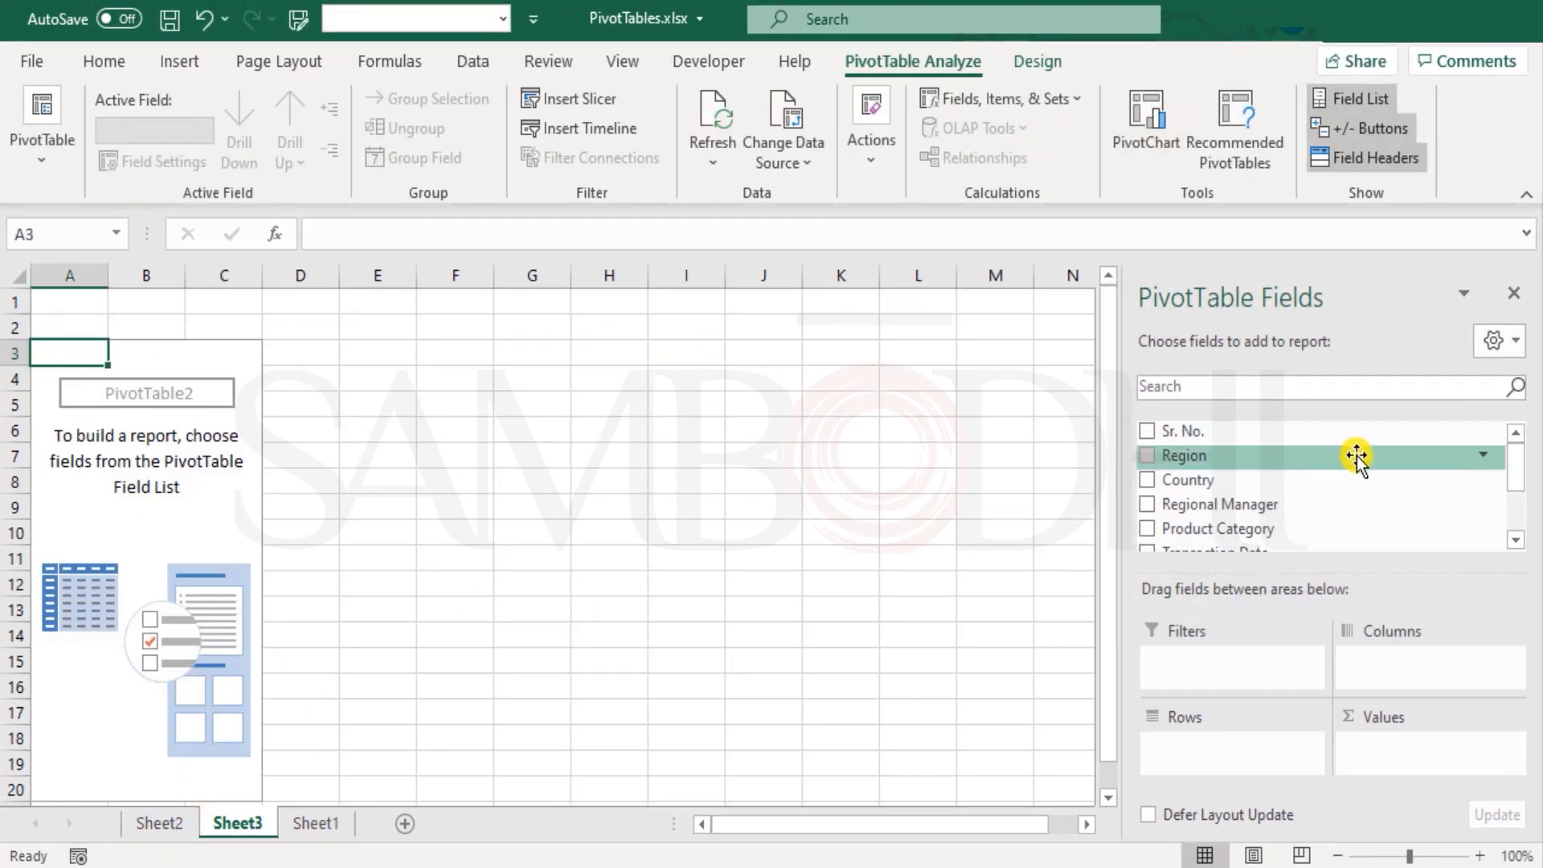
- Add the Amount (in US$) field to the Rows area of the new PivotTable and look through the listed amounts
{"action": "scroll", "coordinate": [1355, 455], "scroll_direction": "down", "scroll_amount": 2}
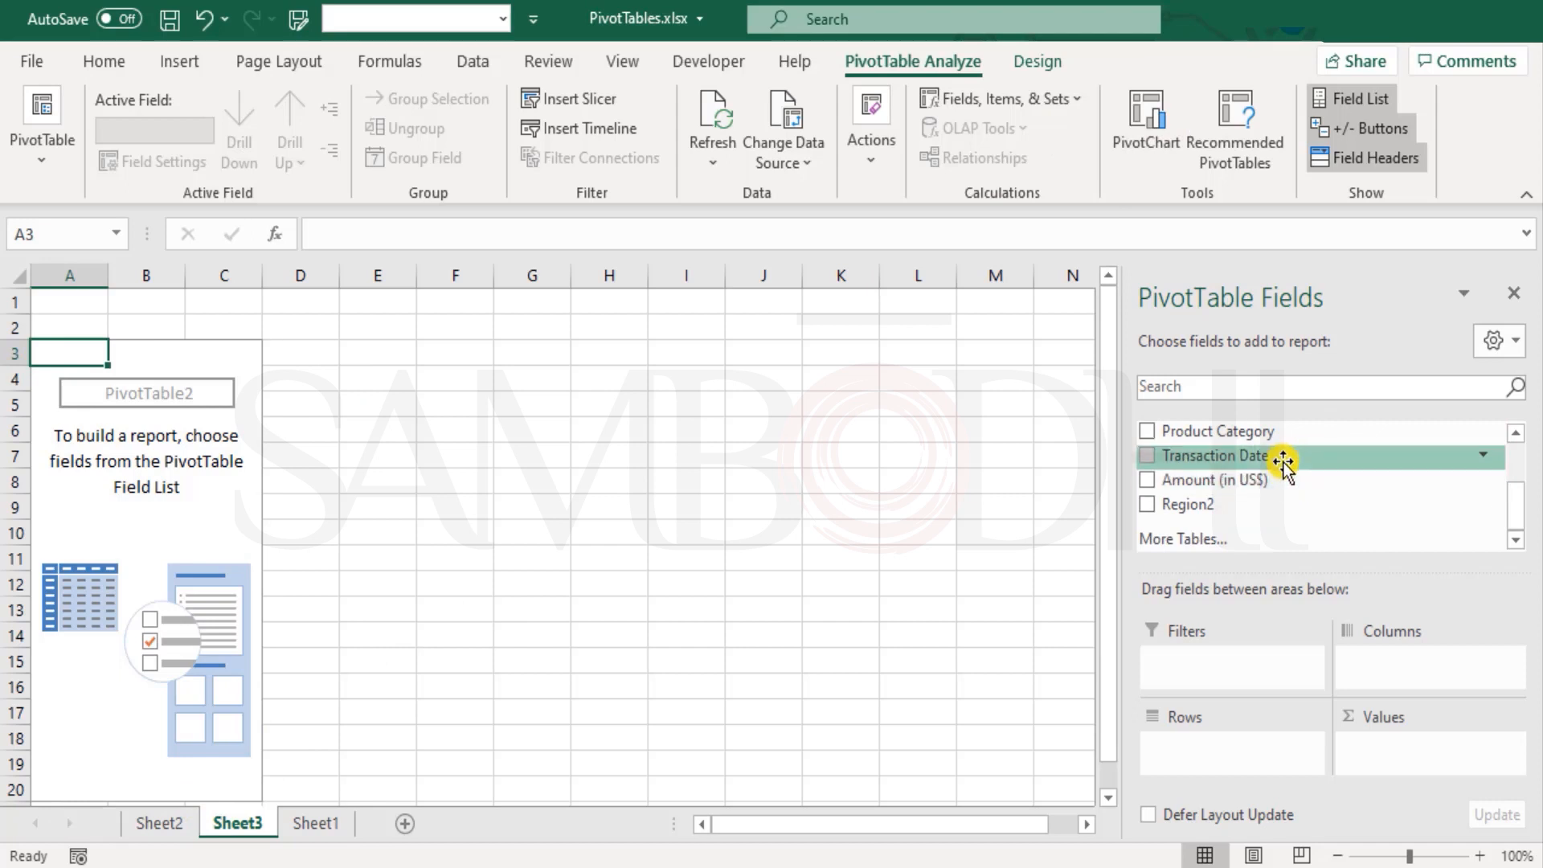
{"action": "left_click_drag", "start_coordinate": [1264, 482], "coordinate": [1261, 738]}
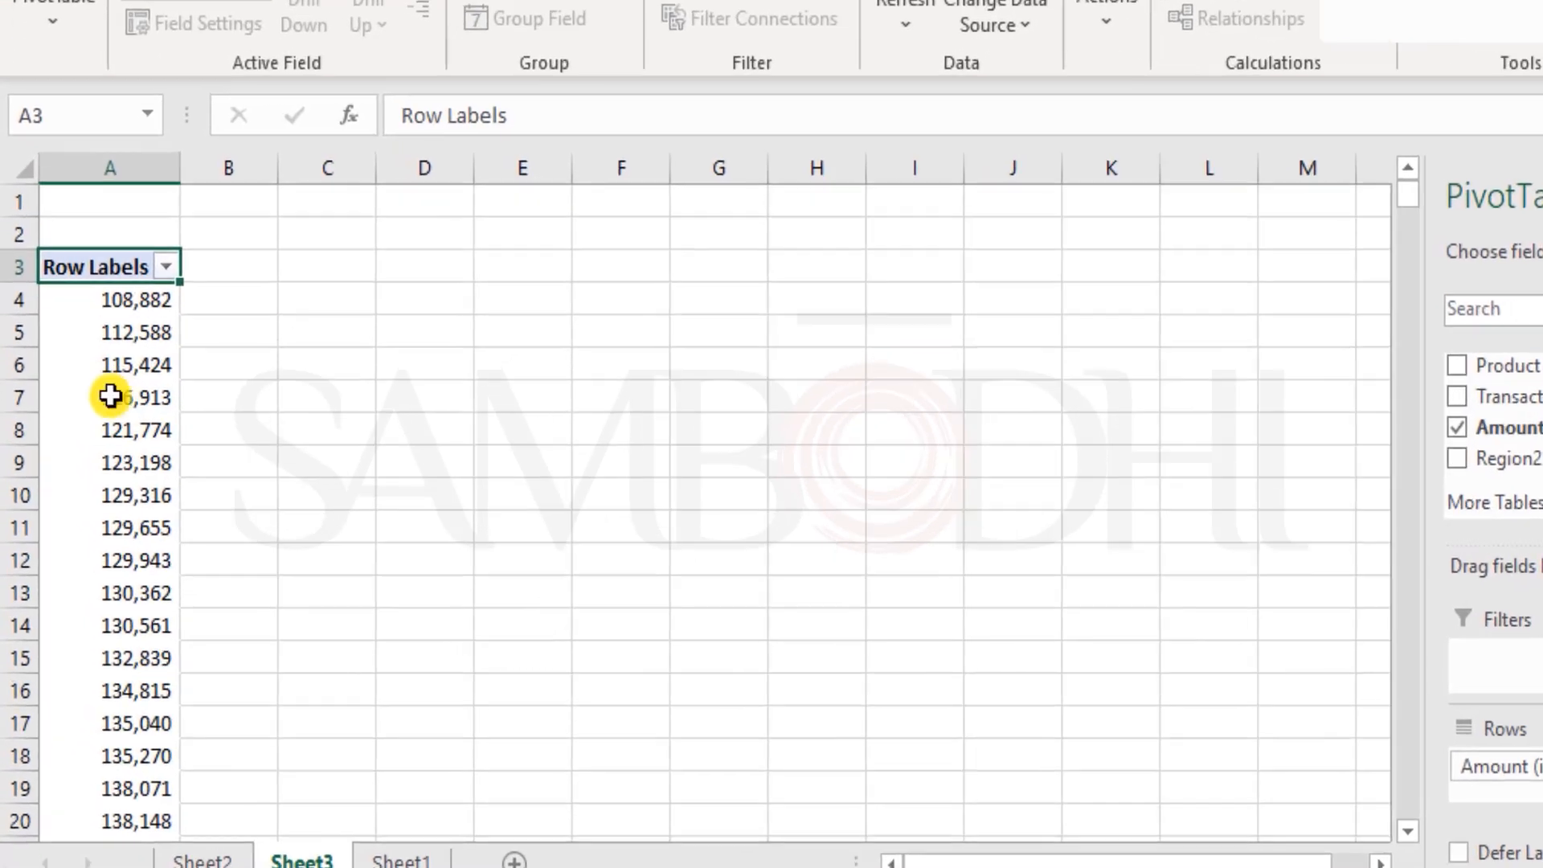
{"action": "scroll", "coordinate": [89, 464], "scroll_direction": "down", "scroll_amount": 7}
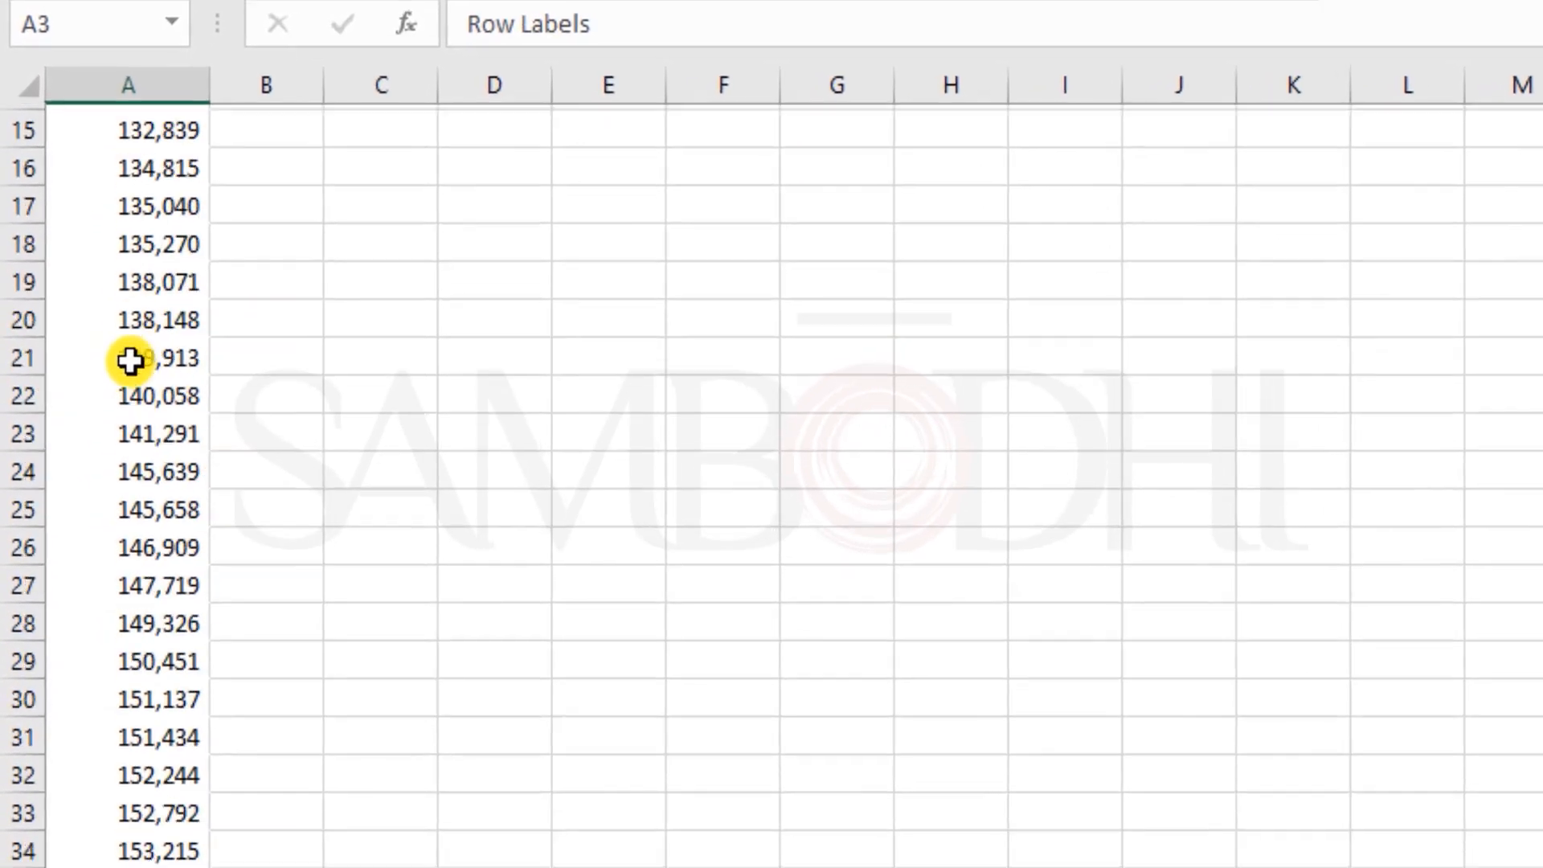
{"action": "scroll", "coordinate": [132, 362], "scroll_direction": "down", "scroll_amount": 10}
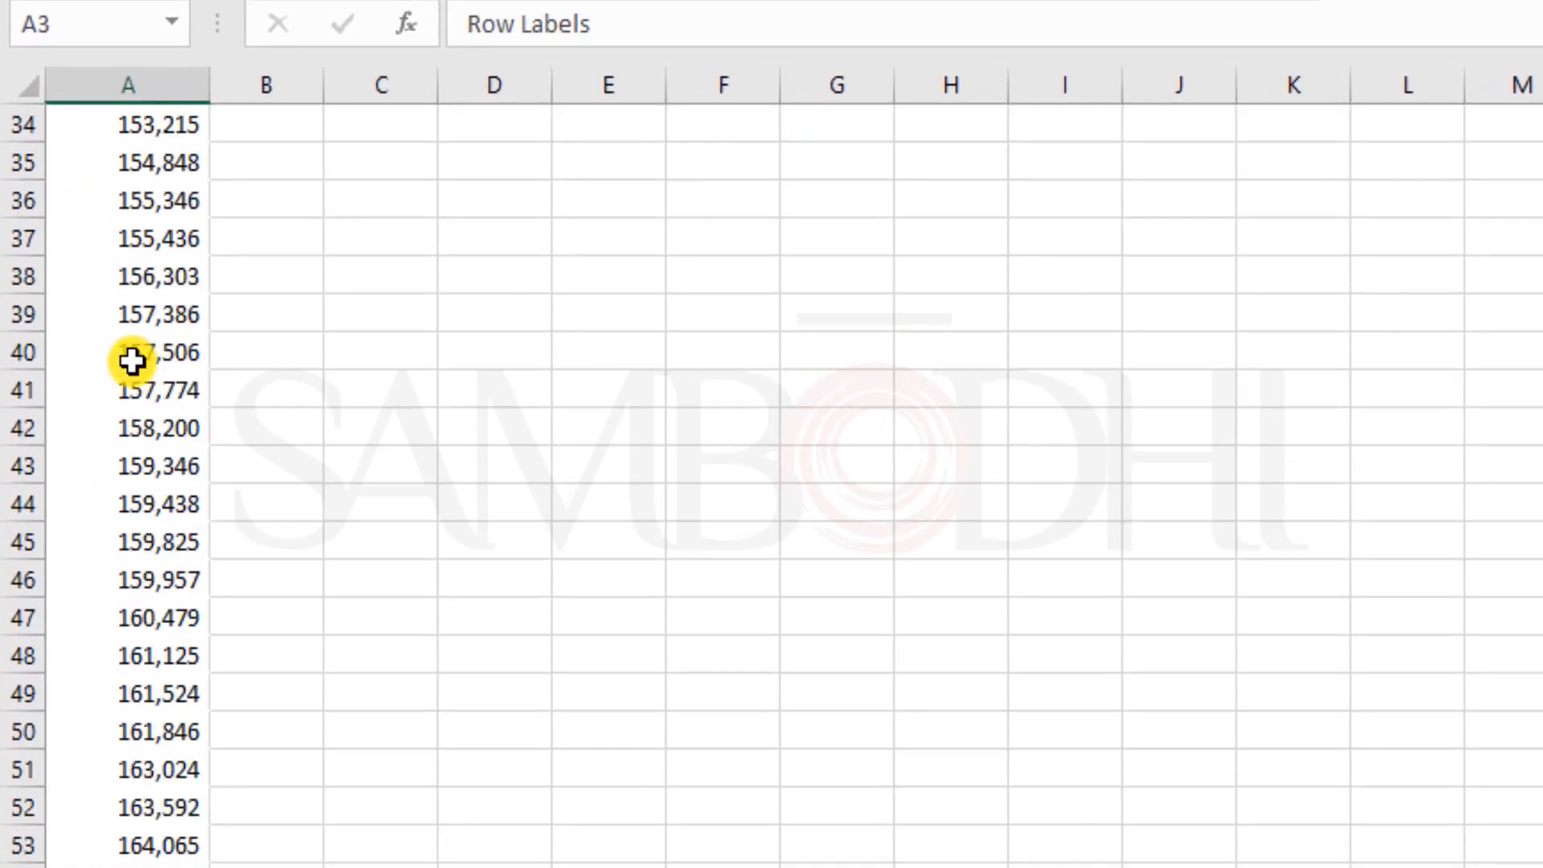
{"action": "scroll", "coordinate": [132, 362], "scroll_direction": "up", "scroll_amount": 15}
{"action": "scroll", "coordinate": [132, 361], "scroll_direction": "up", "scroll_amount": 2}
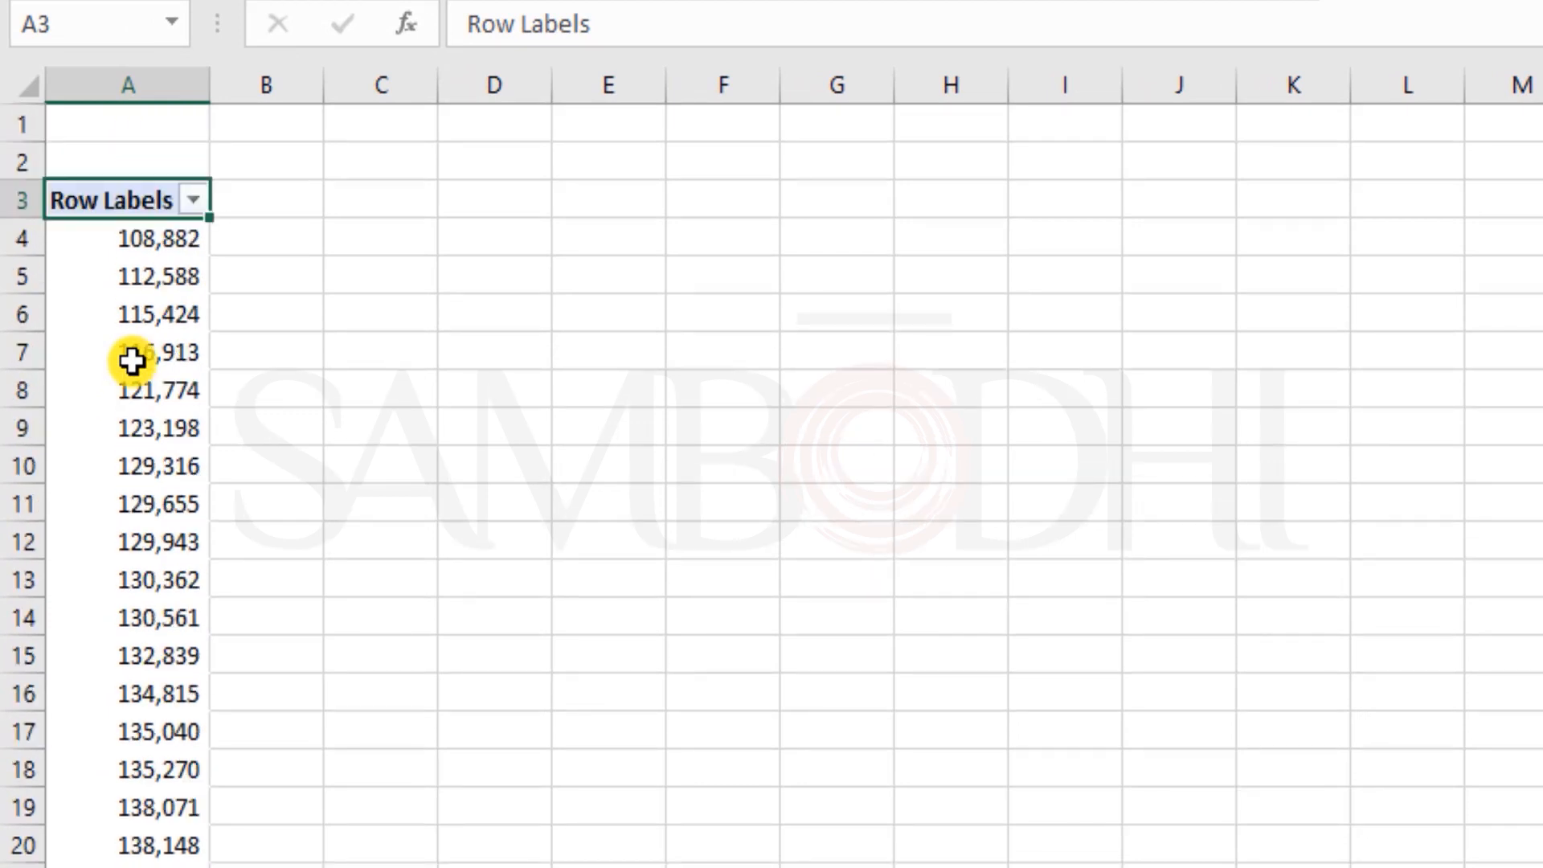
- Group the PivotTable's amount row labels from 108882 to 484529 in intervals of 100000
{"action": "right_click", "coordinate": [155, 283]}
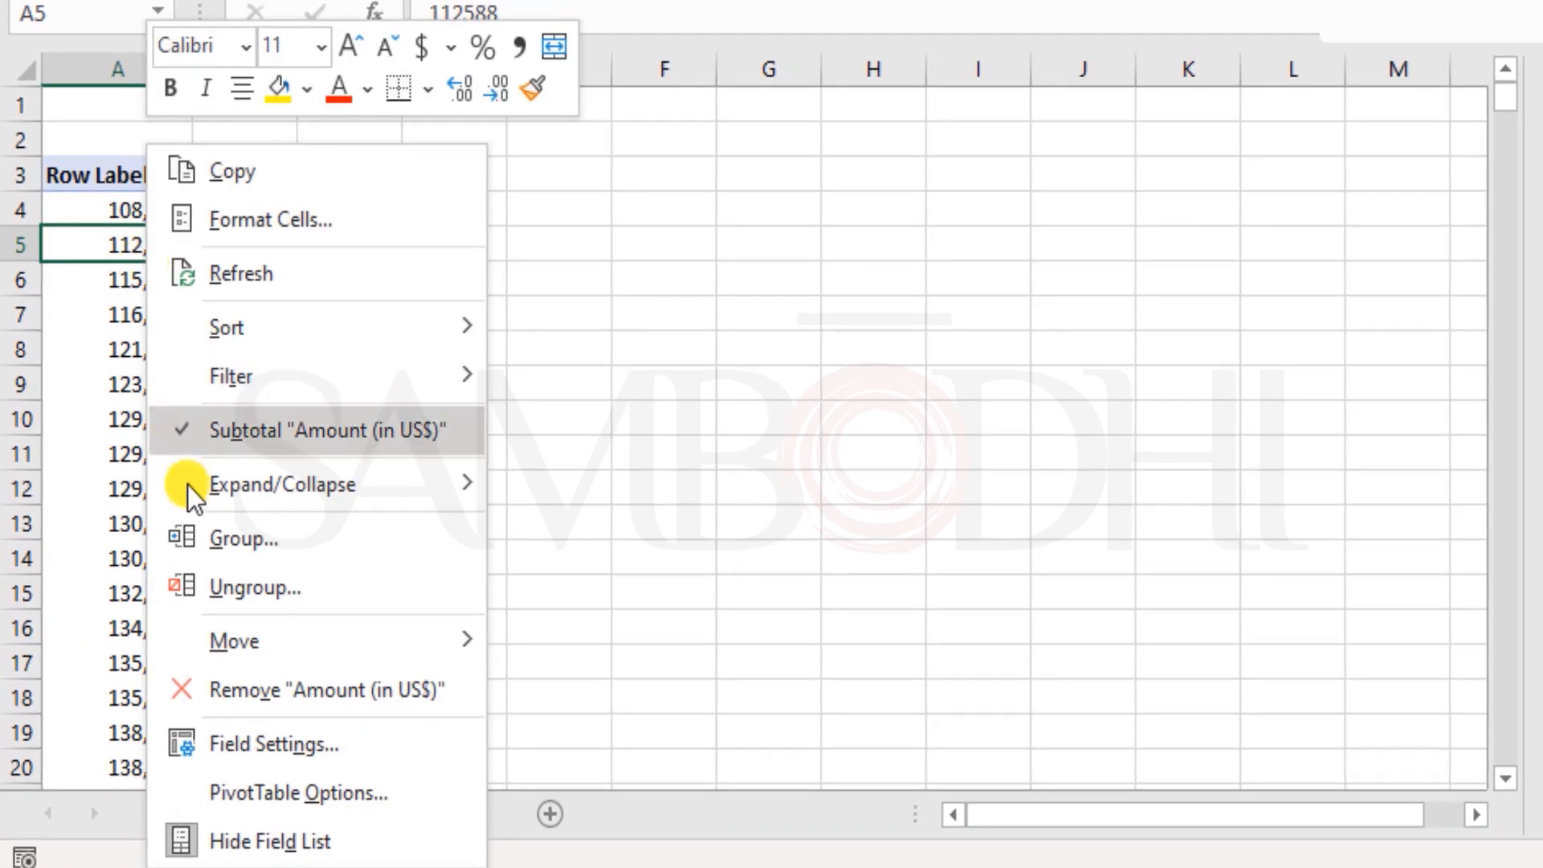
{"action": "left_click", "coordinate": [241, 535]}
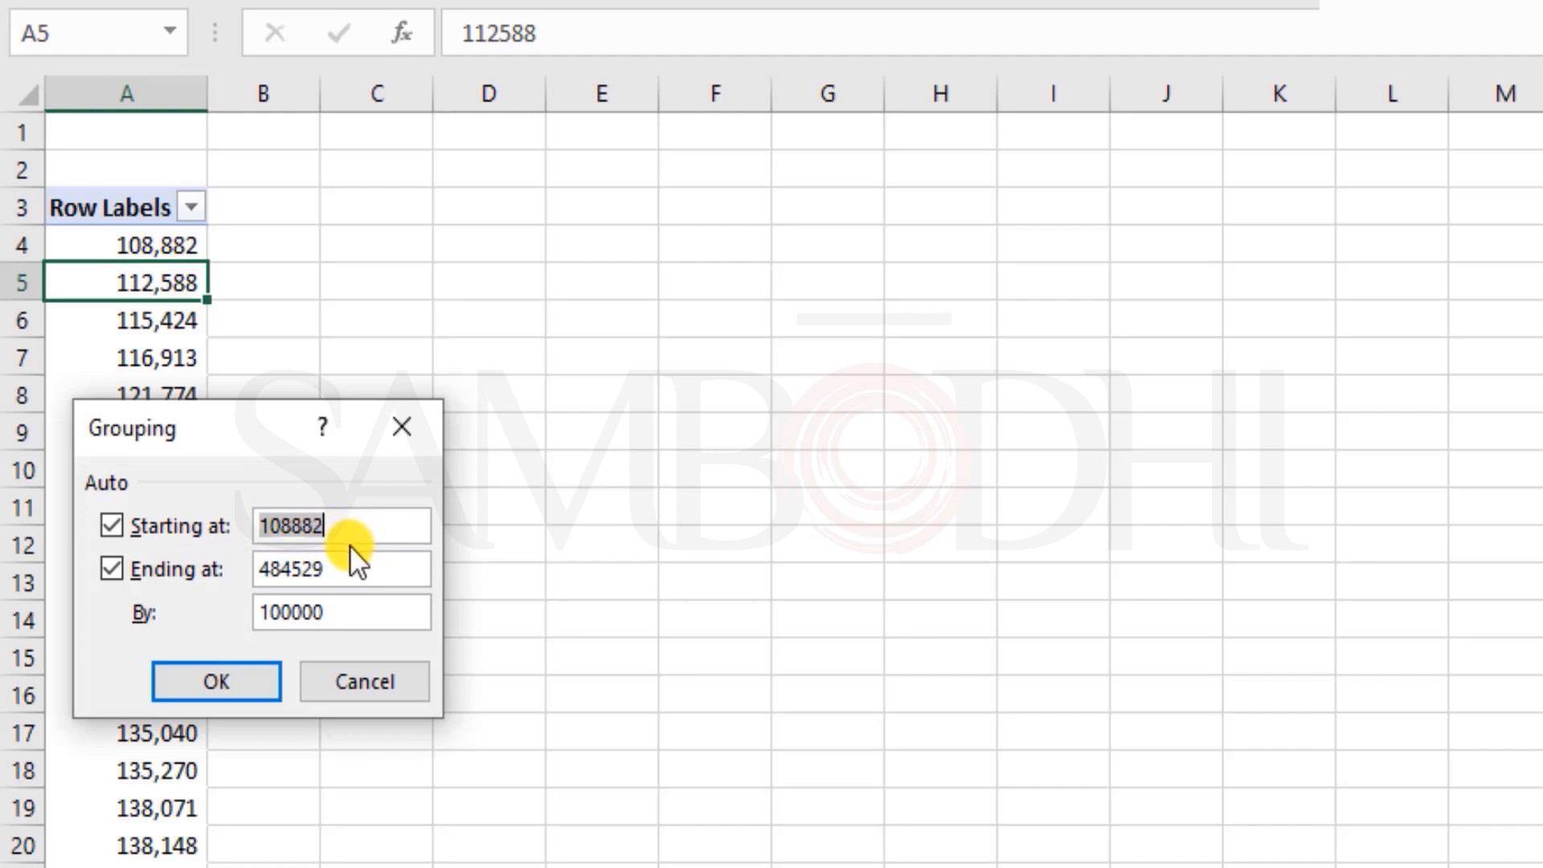
{"action": "left_click", "coordinate": [351, 617]}
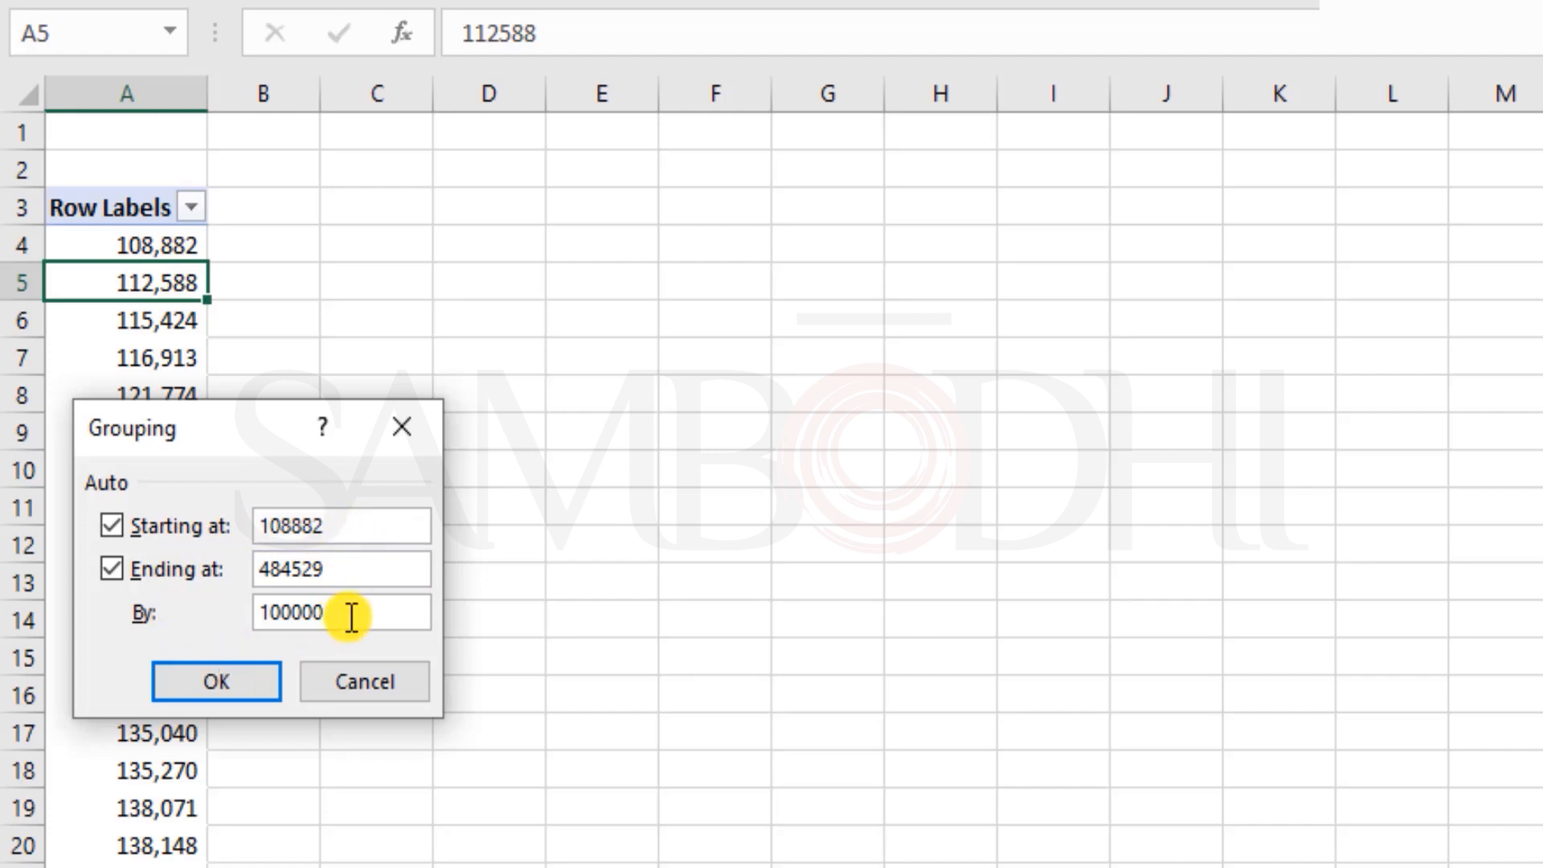
{"action": "left_click_drag", "start_coordinate": [293, 532], "coordinate": [240, 538]}
{"action": "left_click_drag", "start_coordinate": [351, 612], "coordinate": [416, 615]}
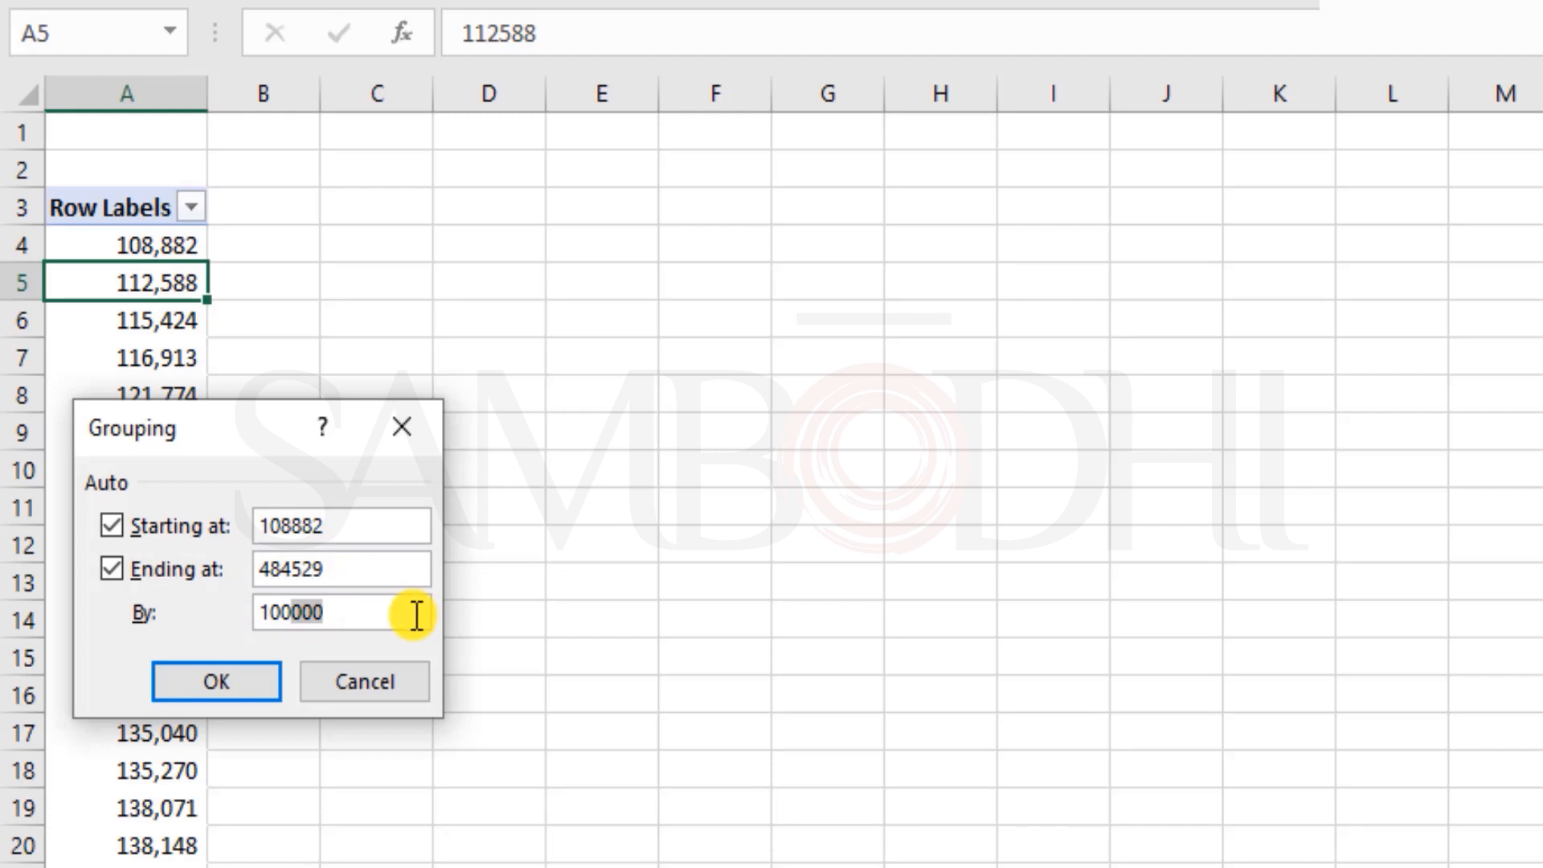
{"action": "left_click", "coordinate": [287, 615]}
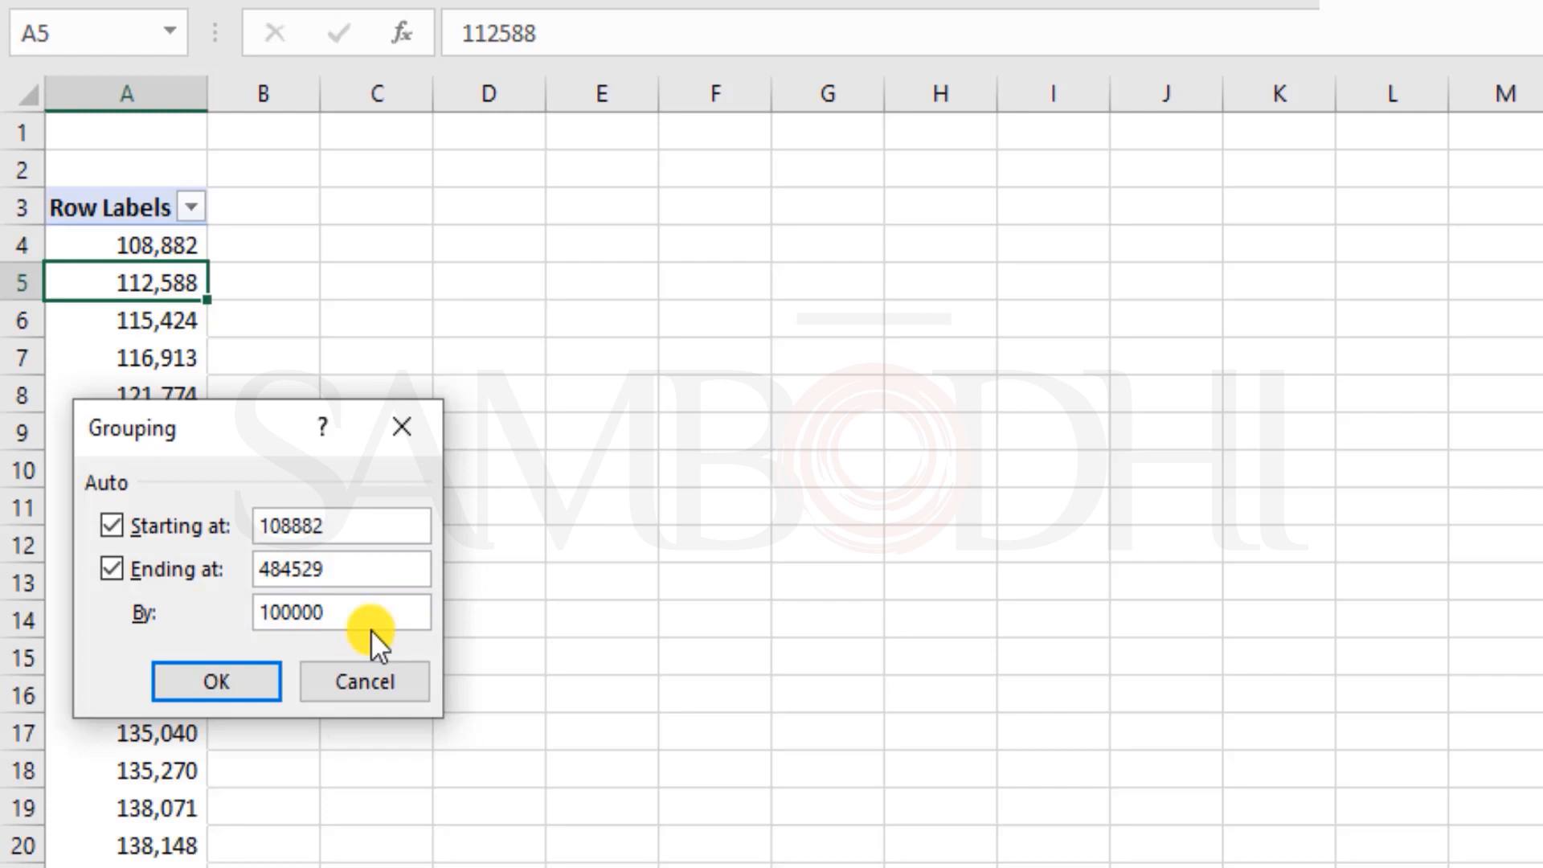
{"action": "left_click_drag", "start_coordinate": [281, 614], "coordinate": [268, 616]}
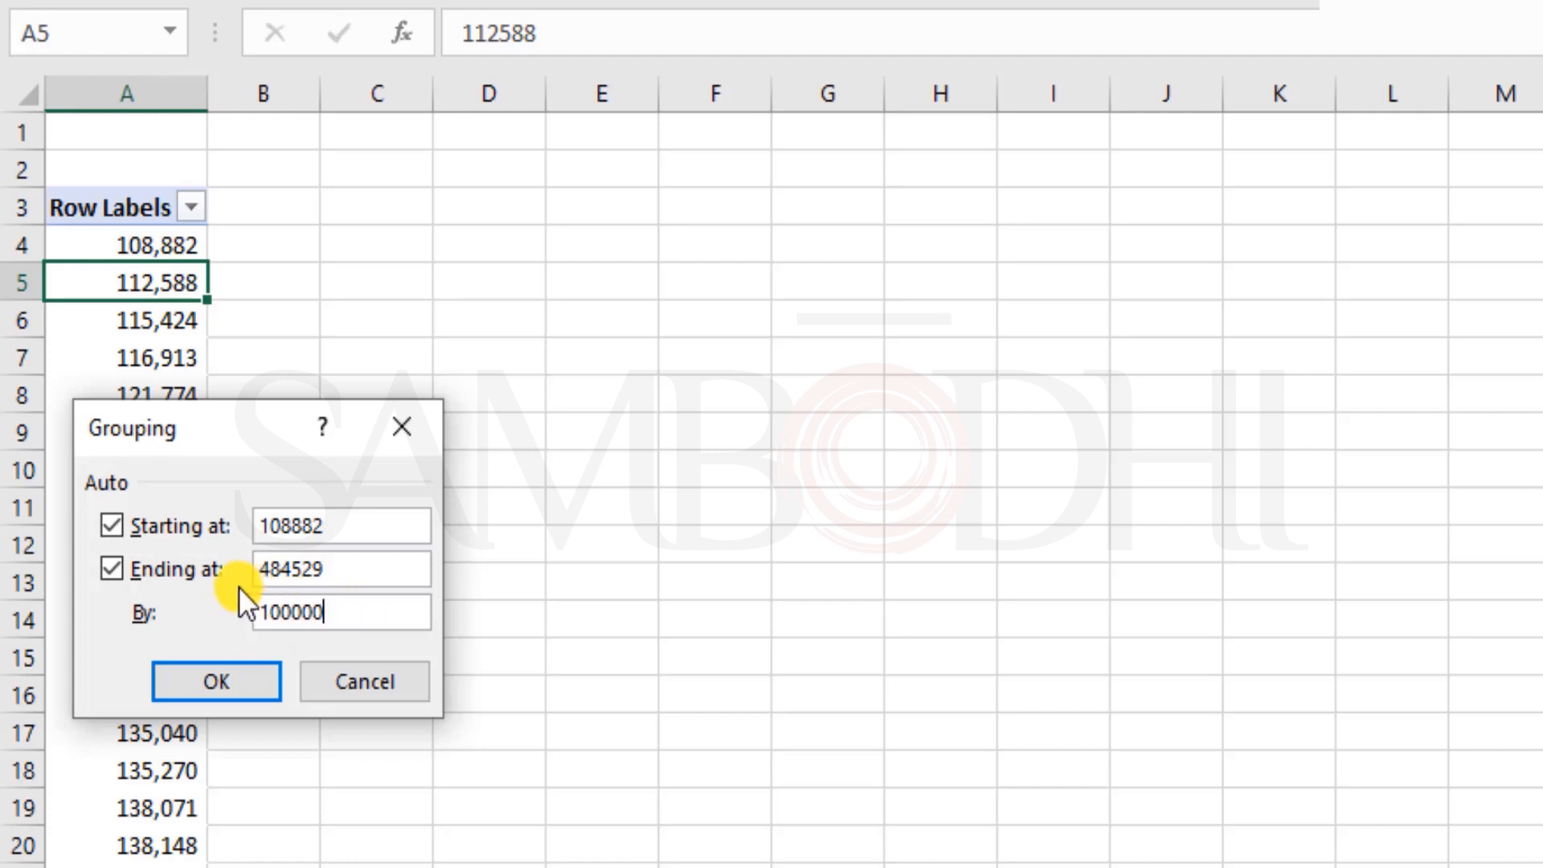
{"action": "left_click_drag", "start_coordinate": [294, 614], "coordinate": [448, 631]}
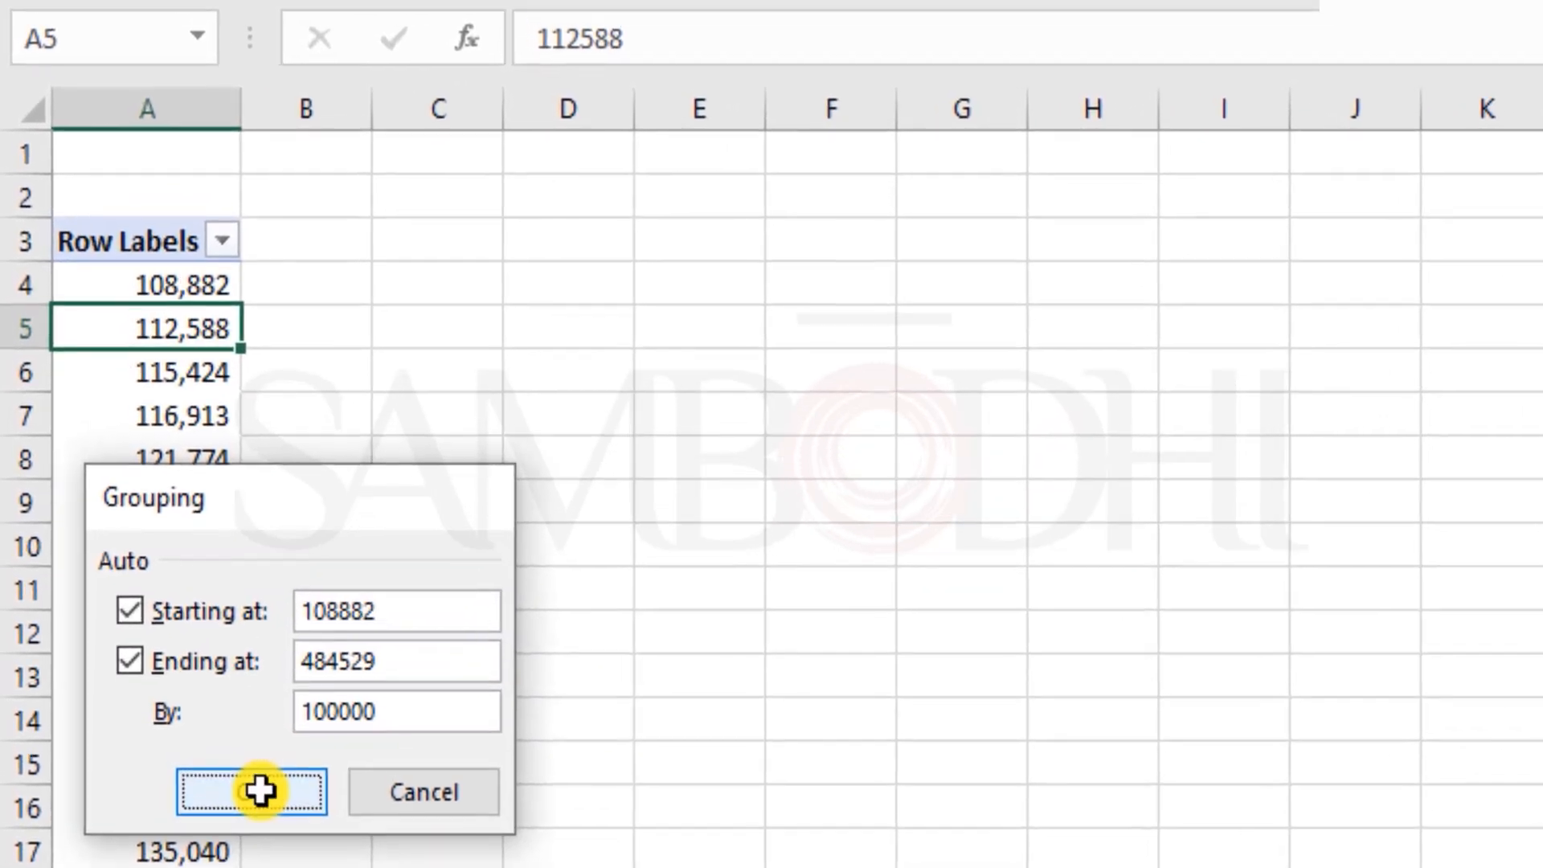
{"action": "left_click", "coordinate": [227, 683]}
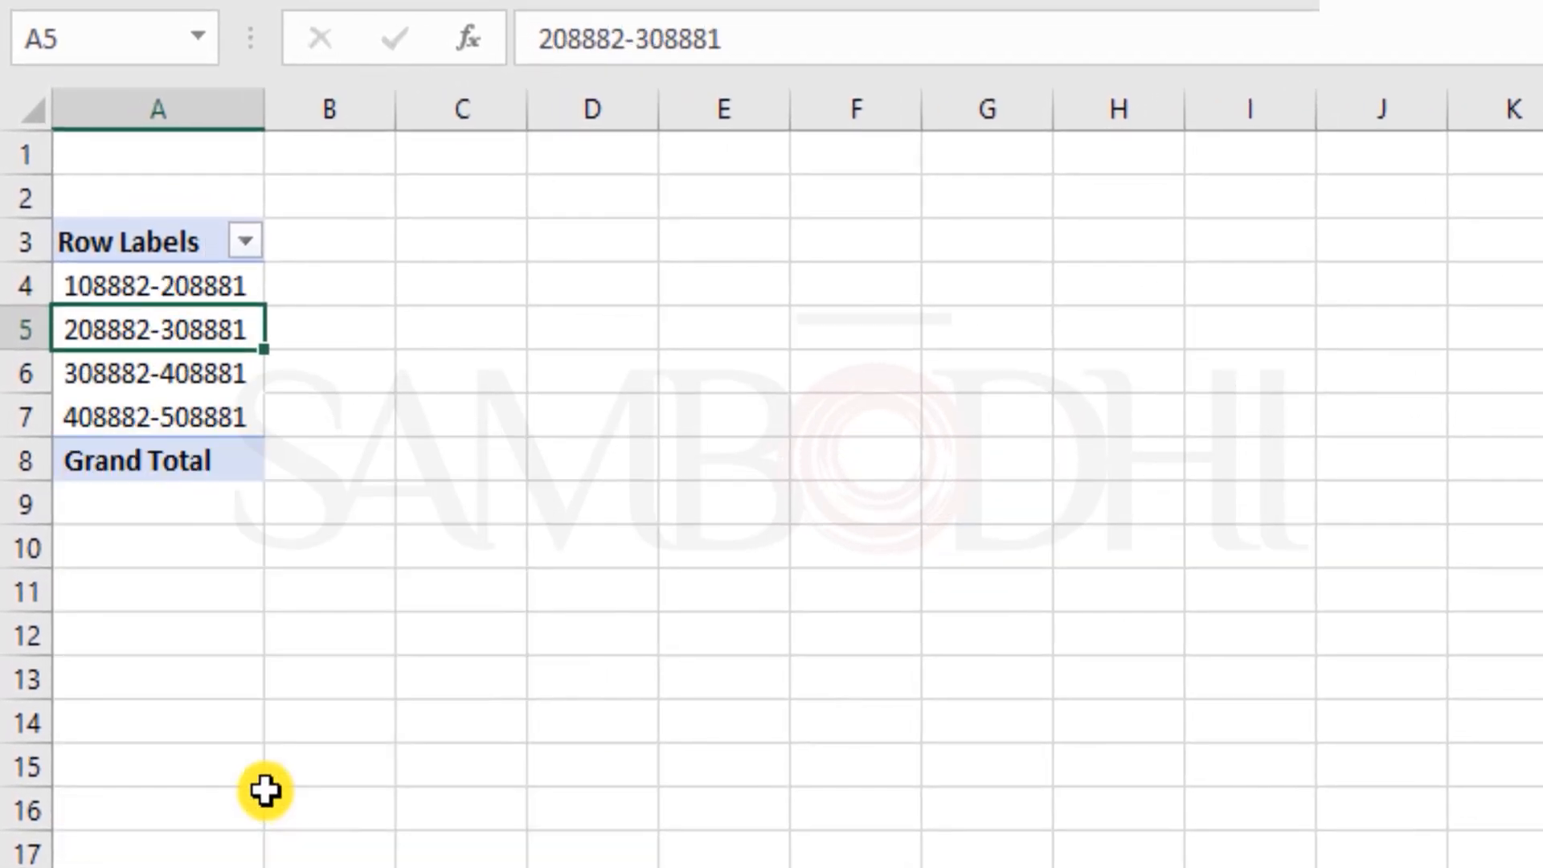
- Add the Amount (in US$) field to the Values area to count the transactions in each amount range
{"action": "left_click", "coordinate": [133, 287]}
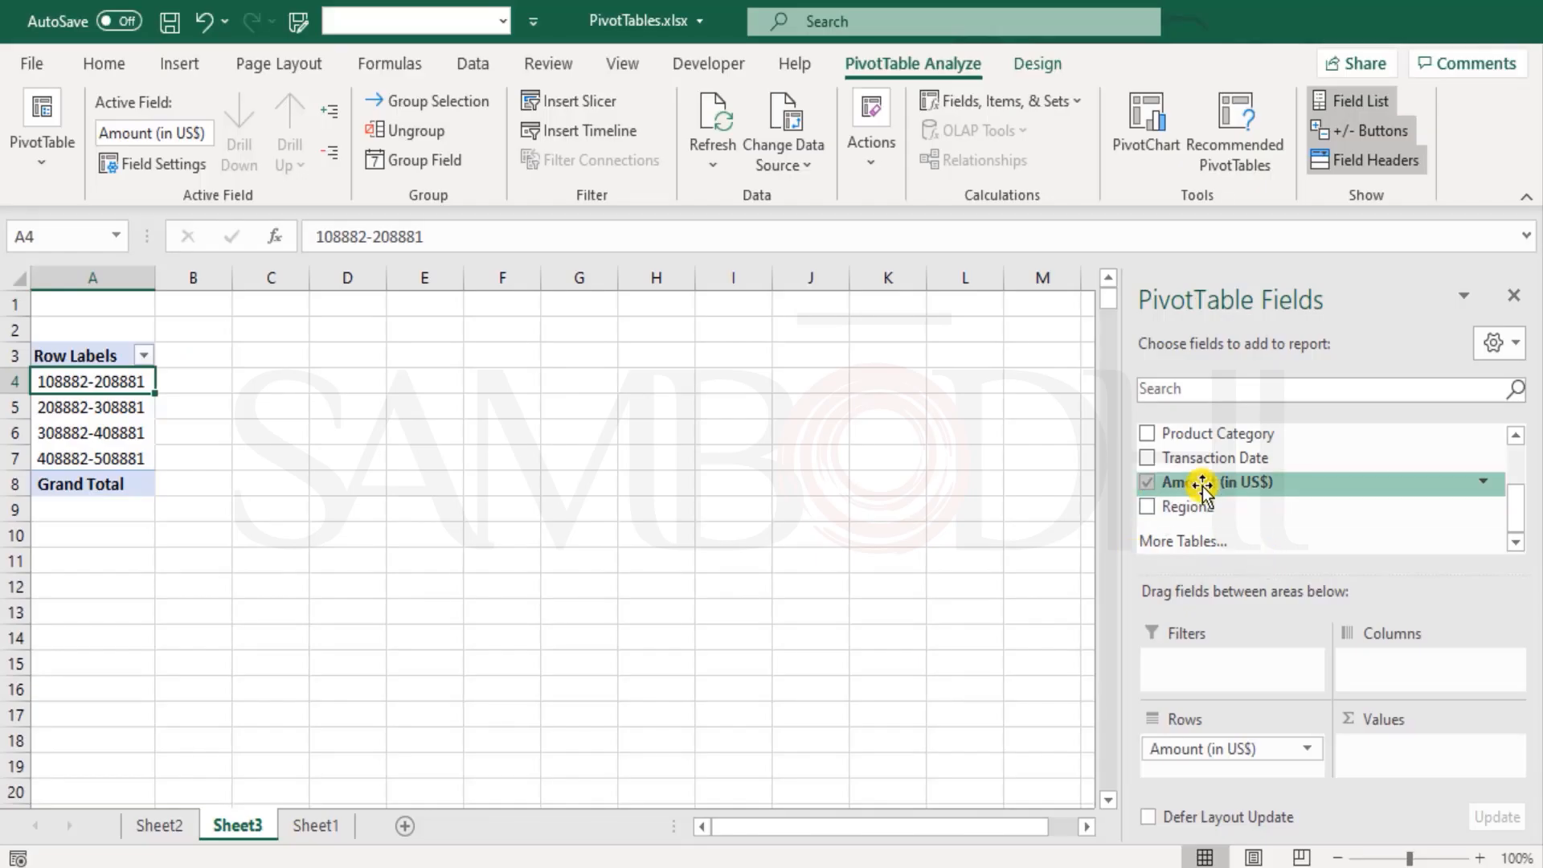
{"action": "left_click_drag", "start_coordinate": [1209, 484], "coordinate": [1447, 751]}
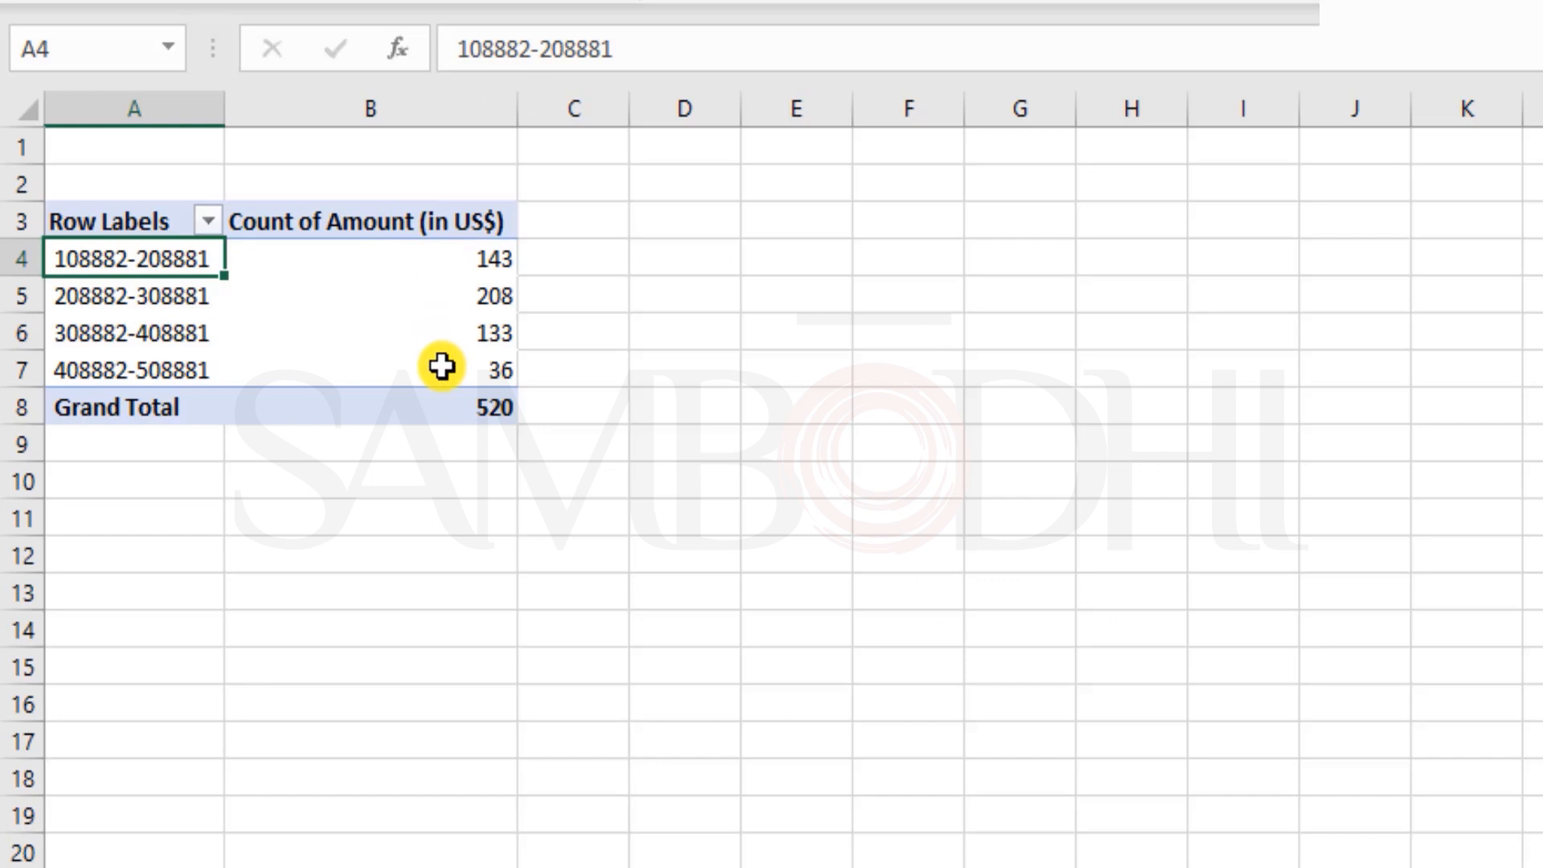
- Examine the transaction counts for each amount range, from the lowest group to the highest, in the grouped PivotTable
{"action": "left_click", "coordinate": [444, 253]}
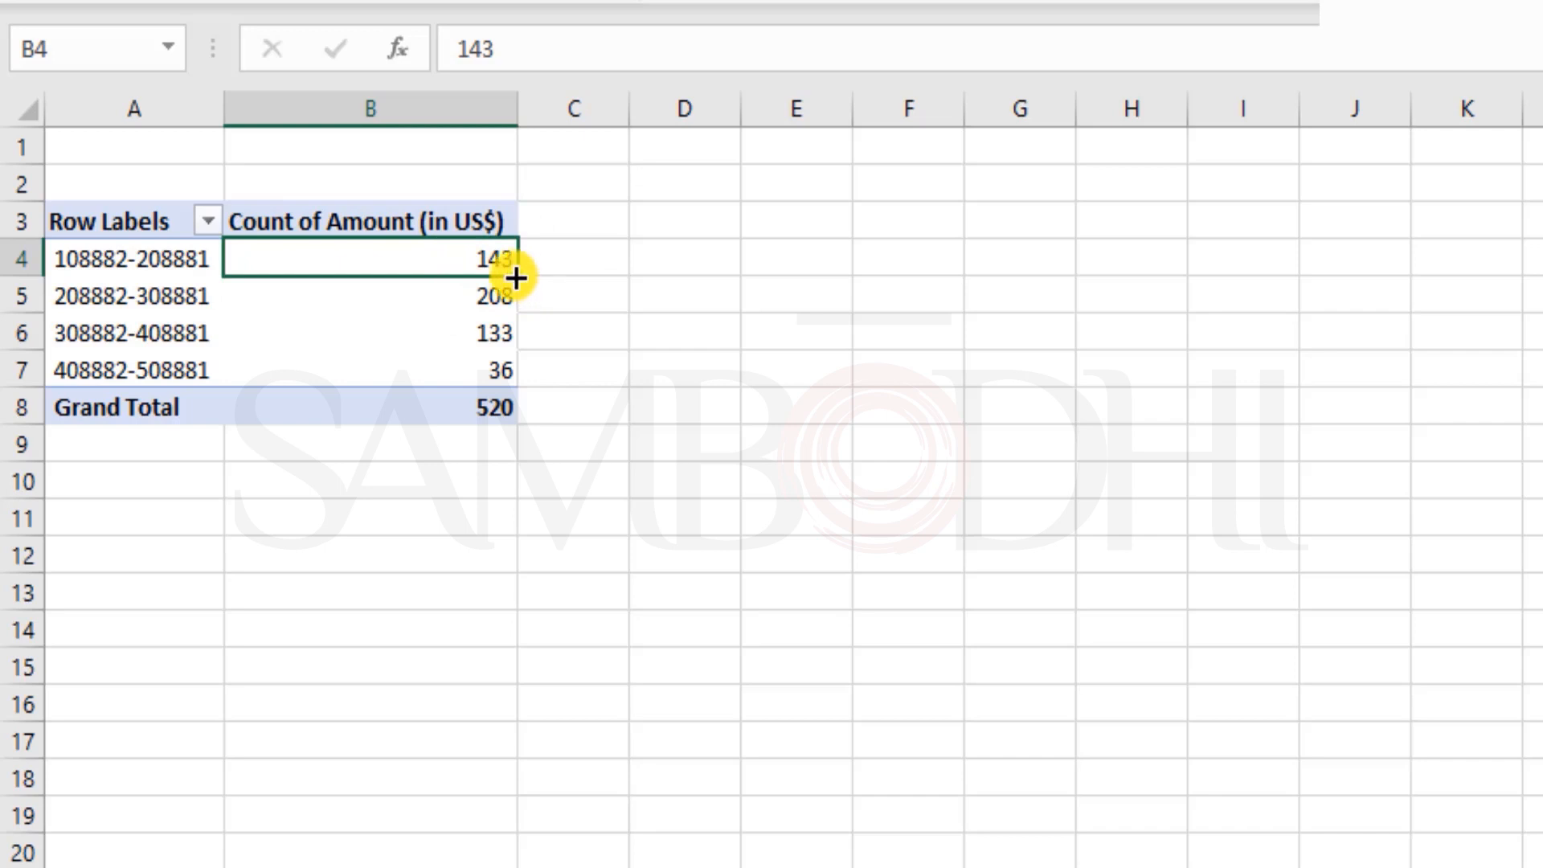
{"action": "left_click", "coordinate": [137, 258]}
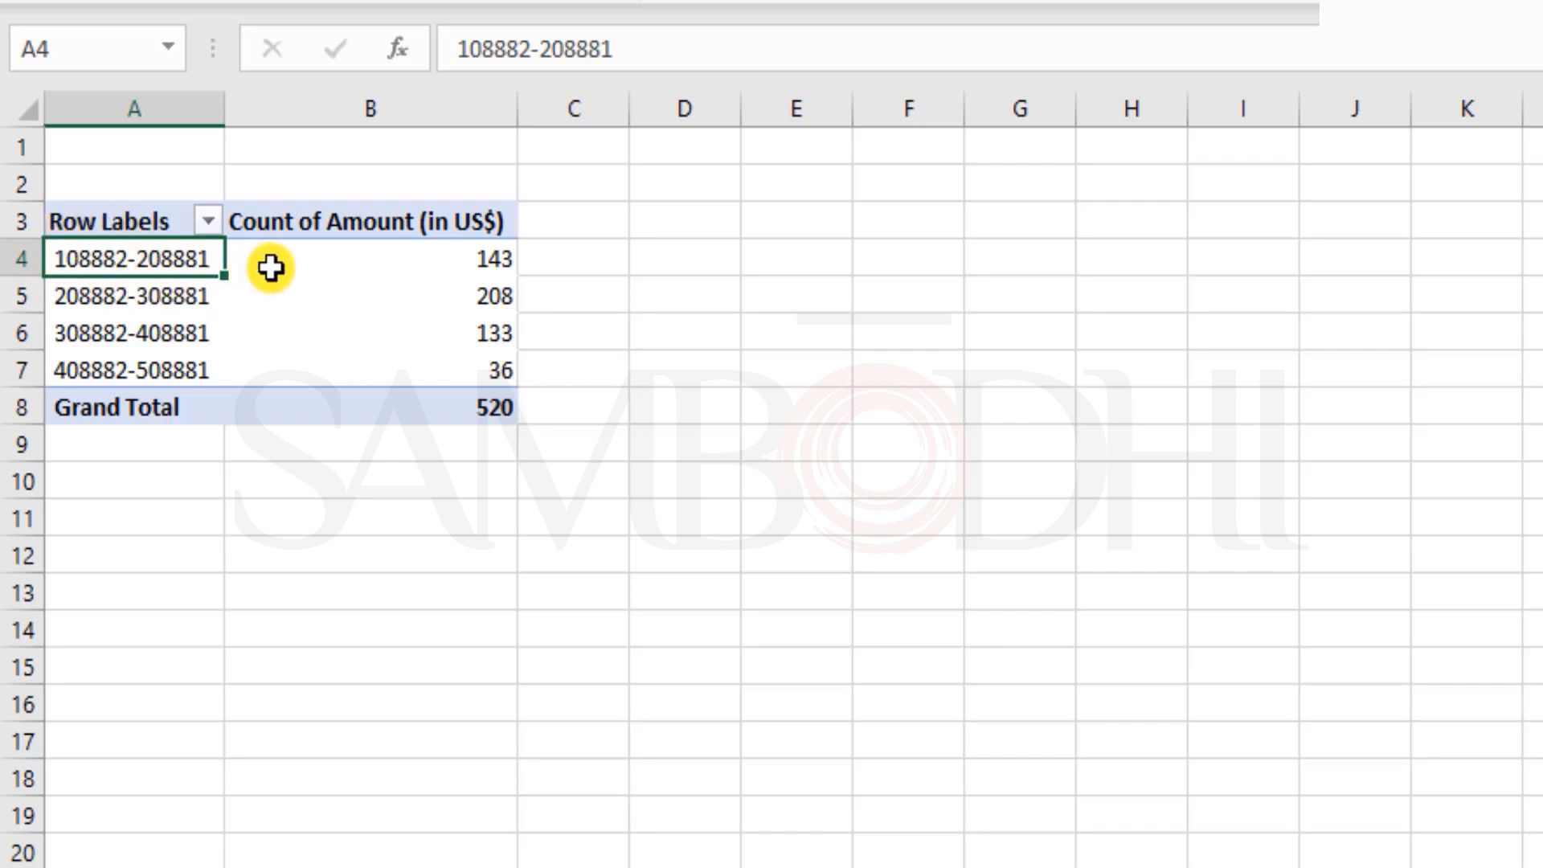
{"action": "left_click", "coordinate": [449, 371]}
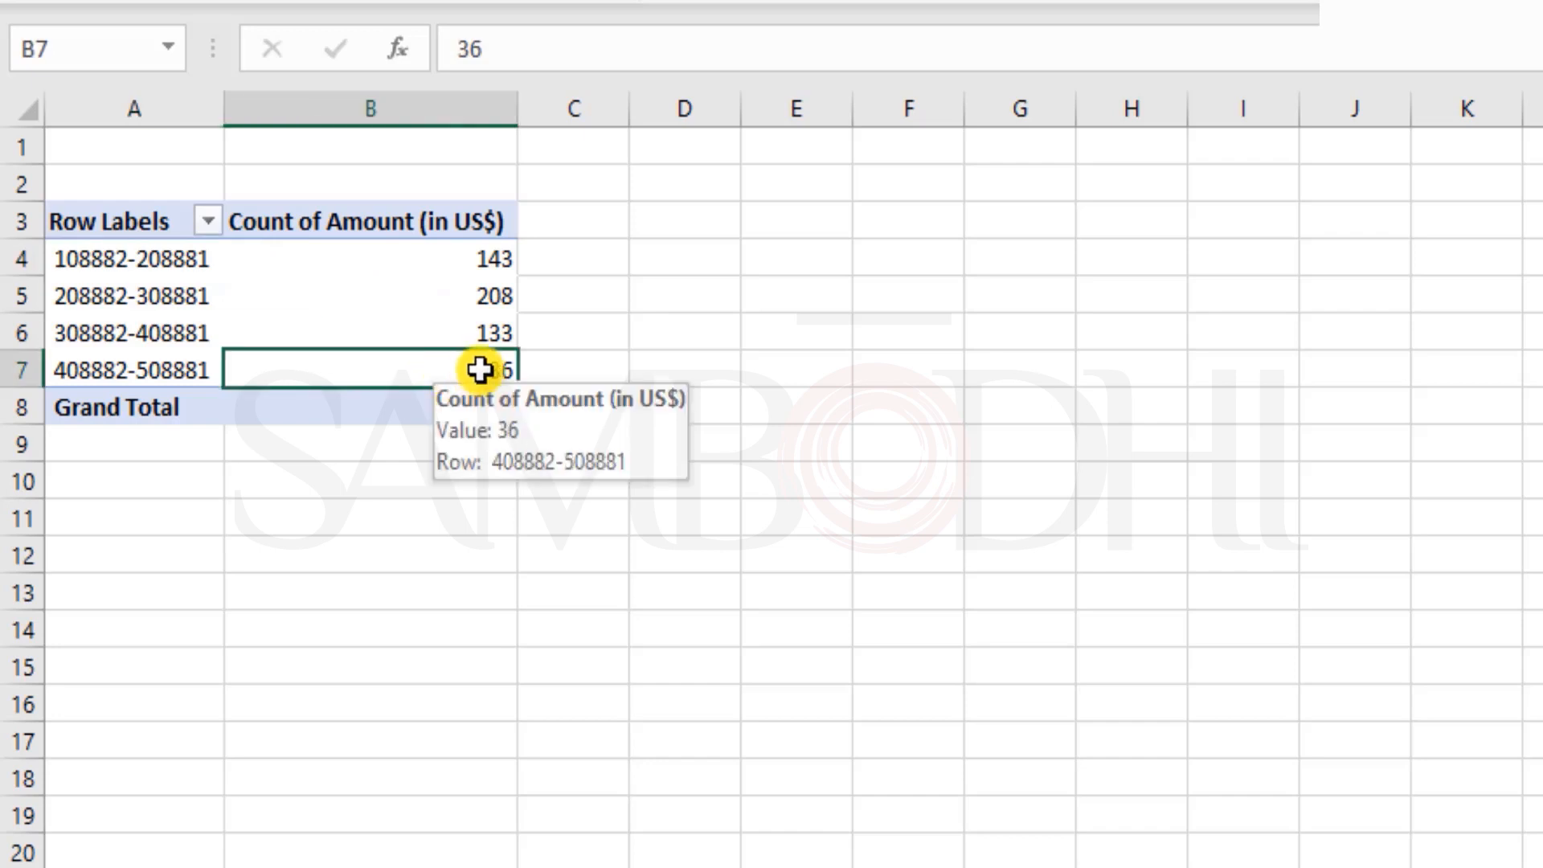
{"action": "left_click", "coordinate": [133, 372]}
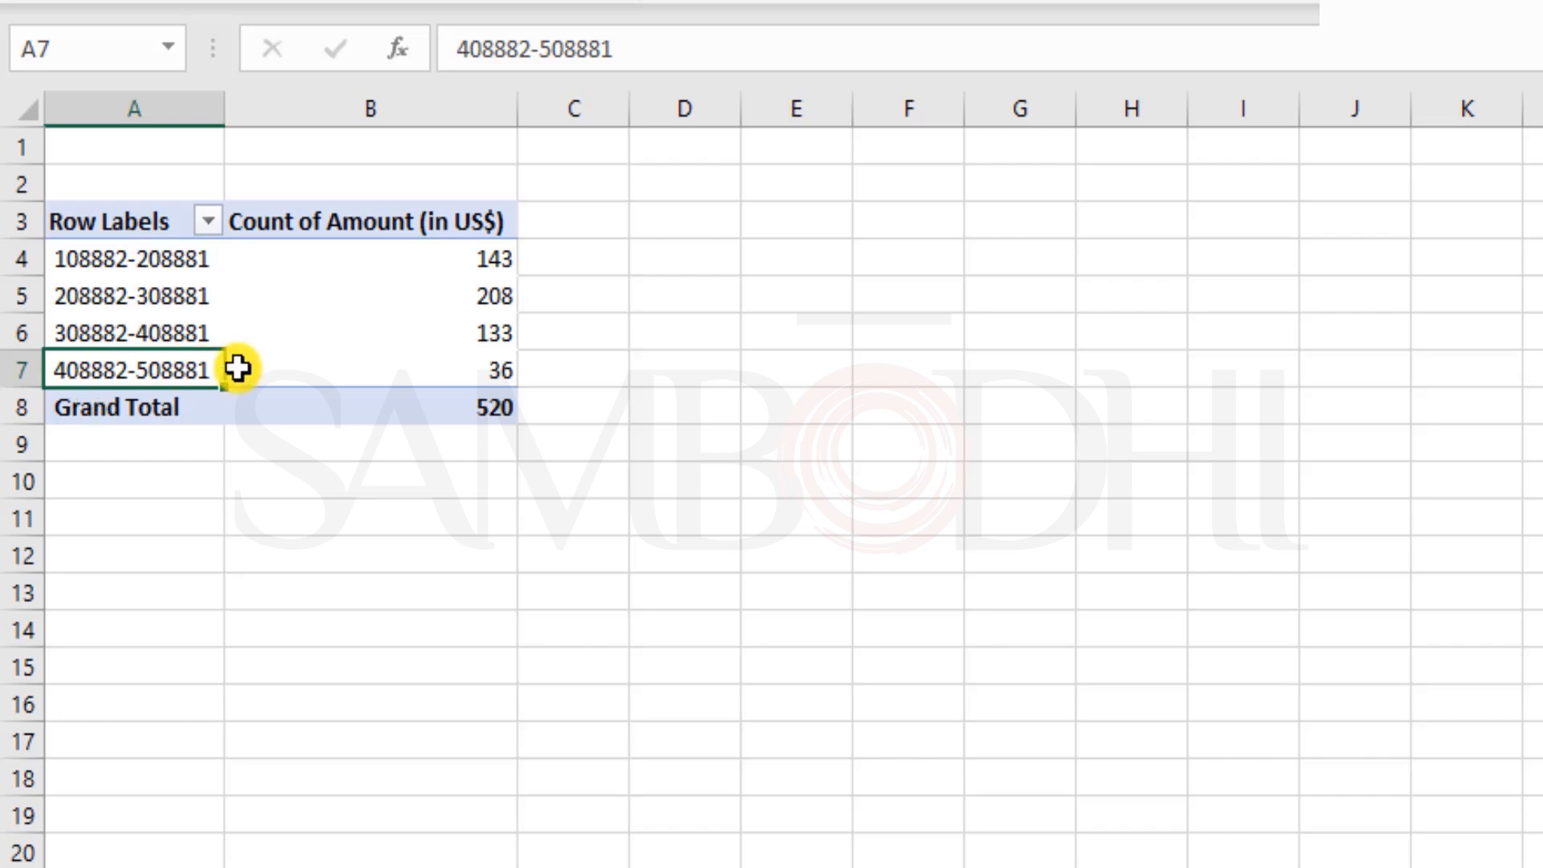
{"action": "left_click", "coordinate": [480, 483]}
{"action": "left_click", "coordinate": [354, 282]}
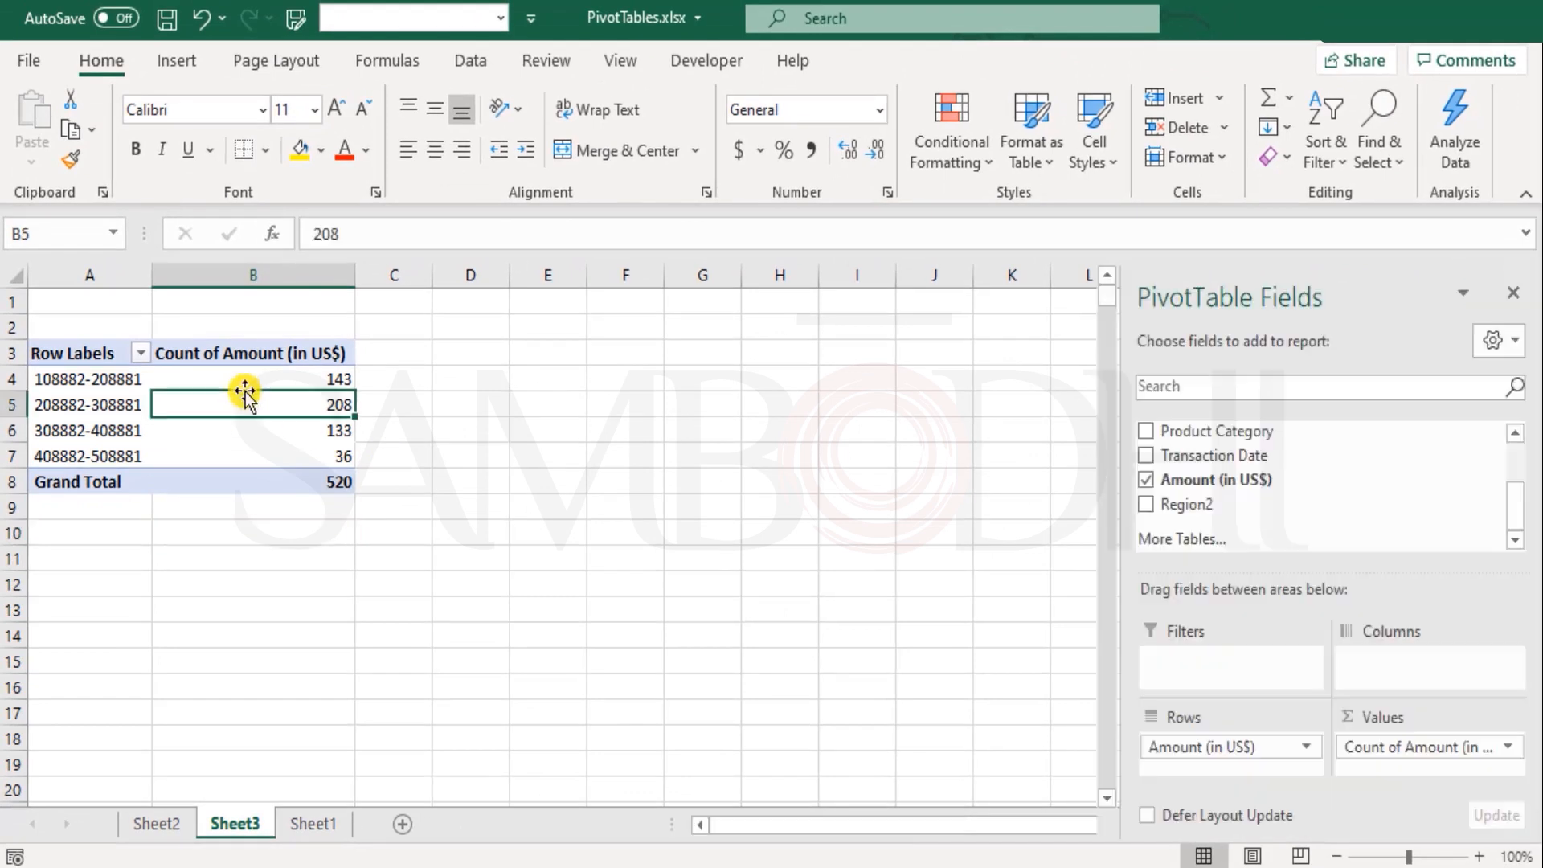
{"action": "mouse_move", "coordinate": [313, 434]}
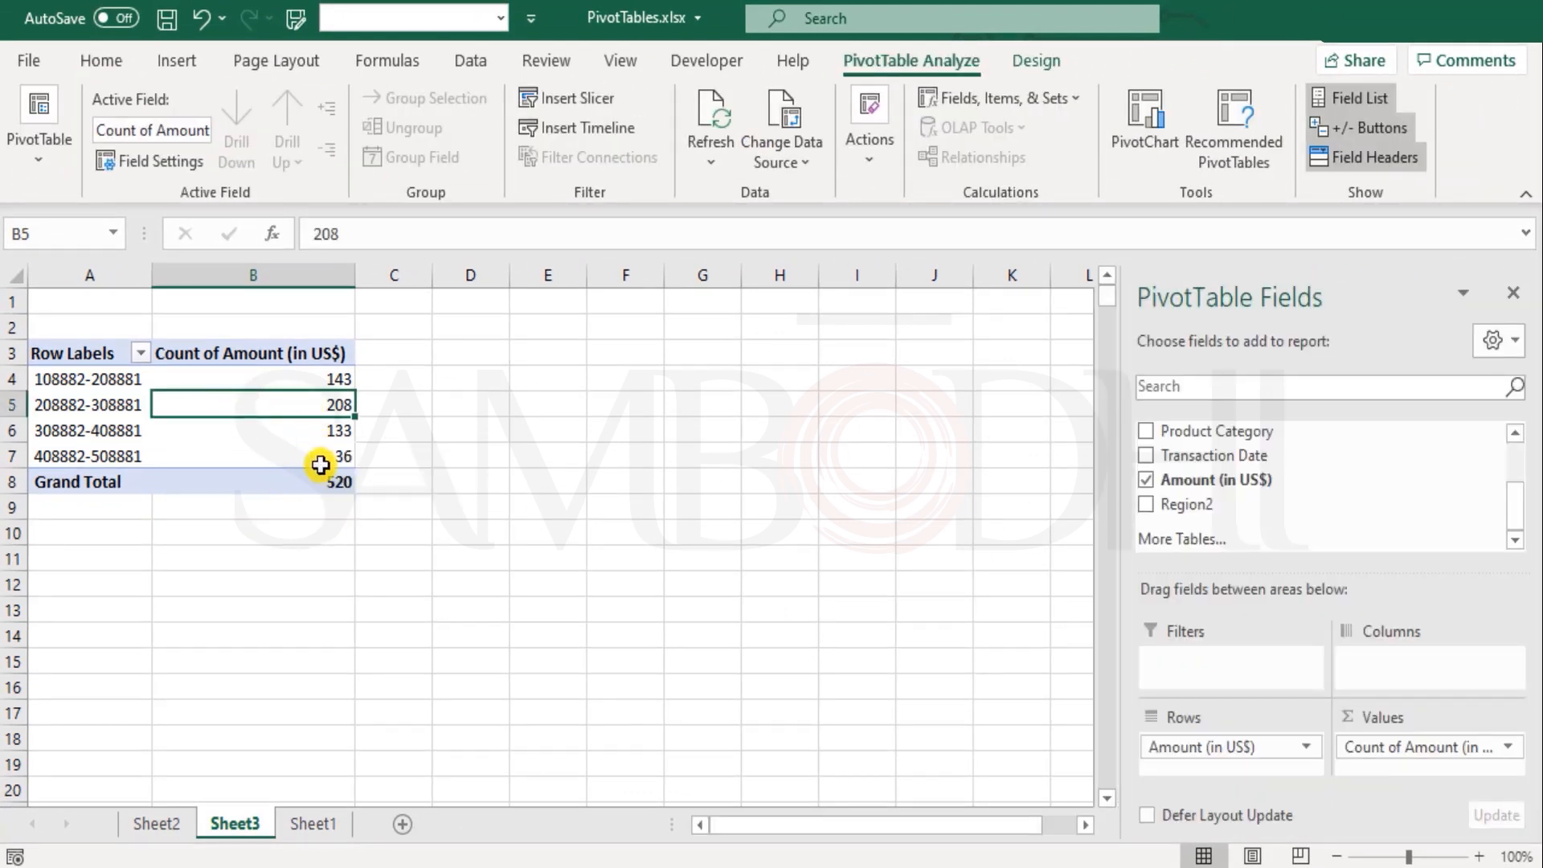
{"action": "mouse_move", "coordinate": [321, 465]}
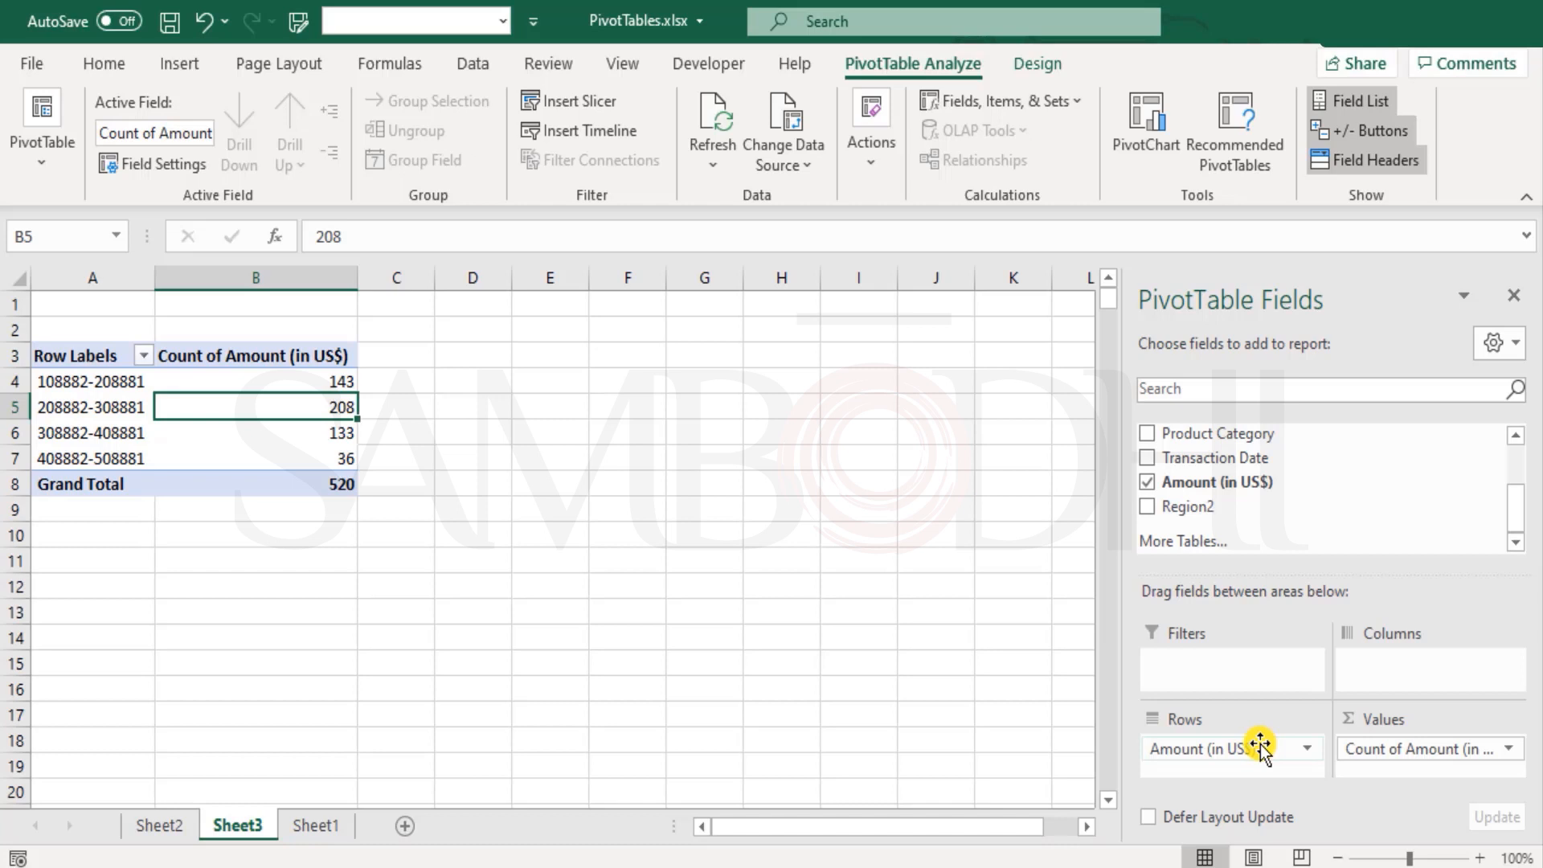
{"action": "left_click", "coordinate": [407, 527]}
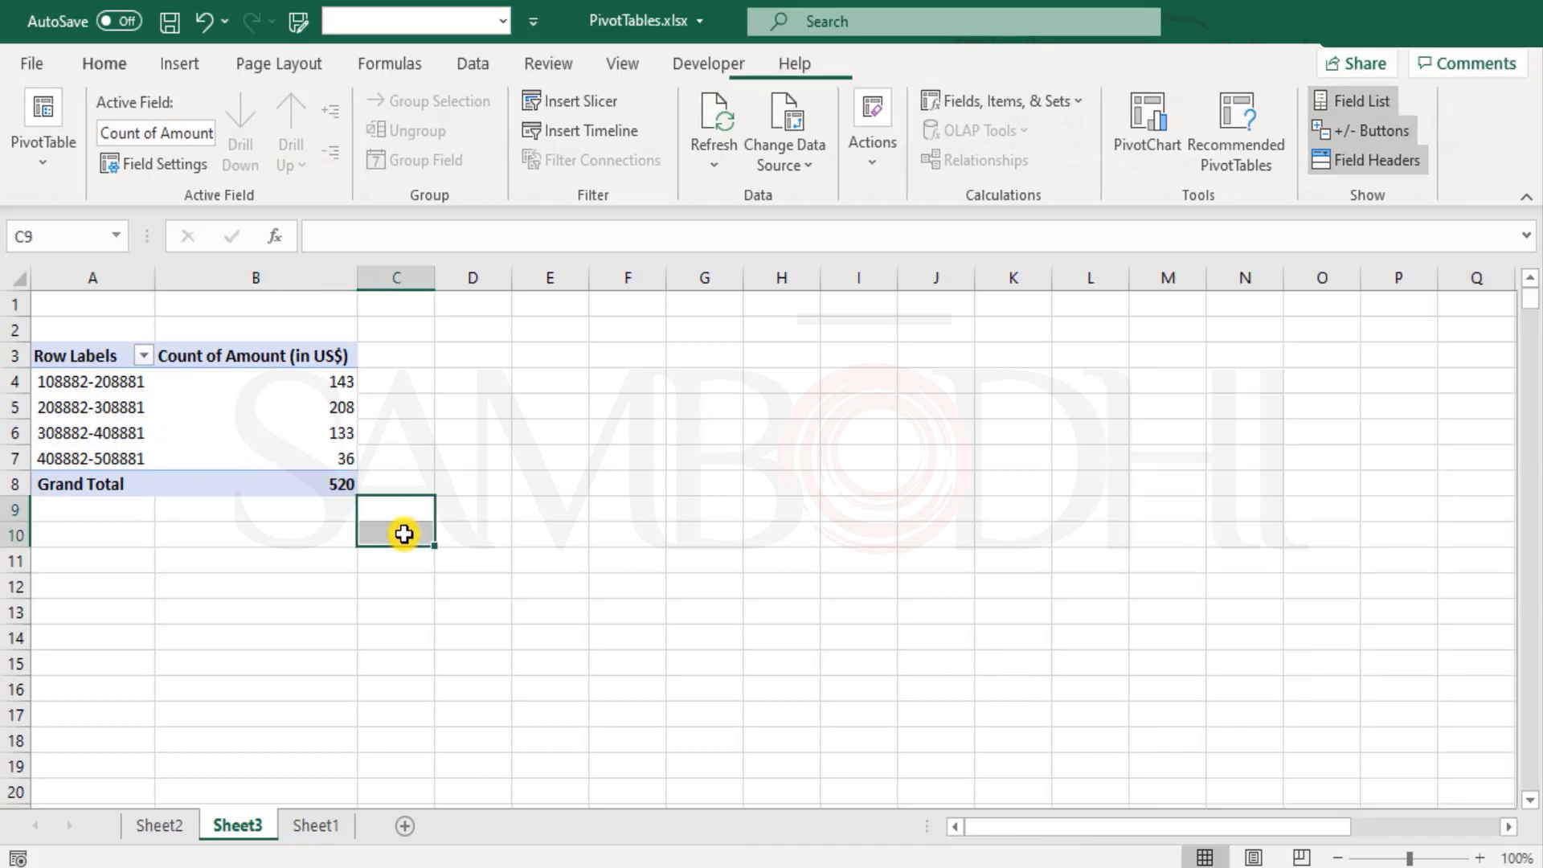
{"action": "key", "text": "Left"}
- Create another PivotTable on a separate new worksheet from the Sheet1 sales range B3:H523
{"action": "left_click", "coordinate": [189, 832]}
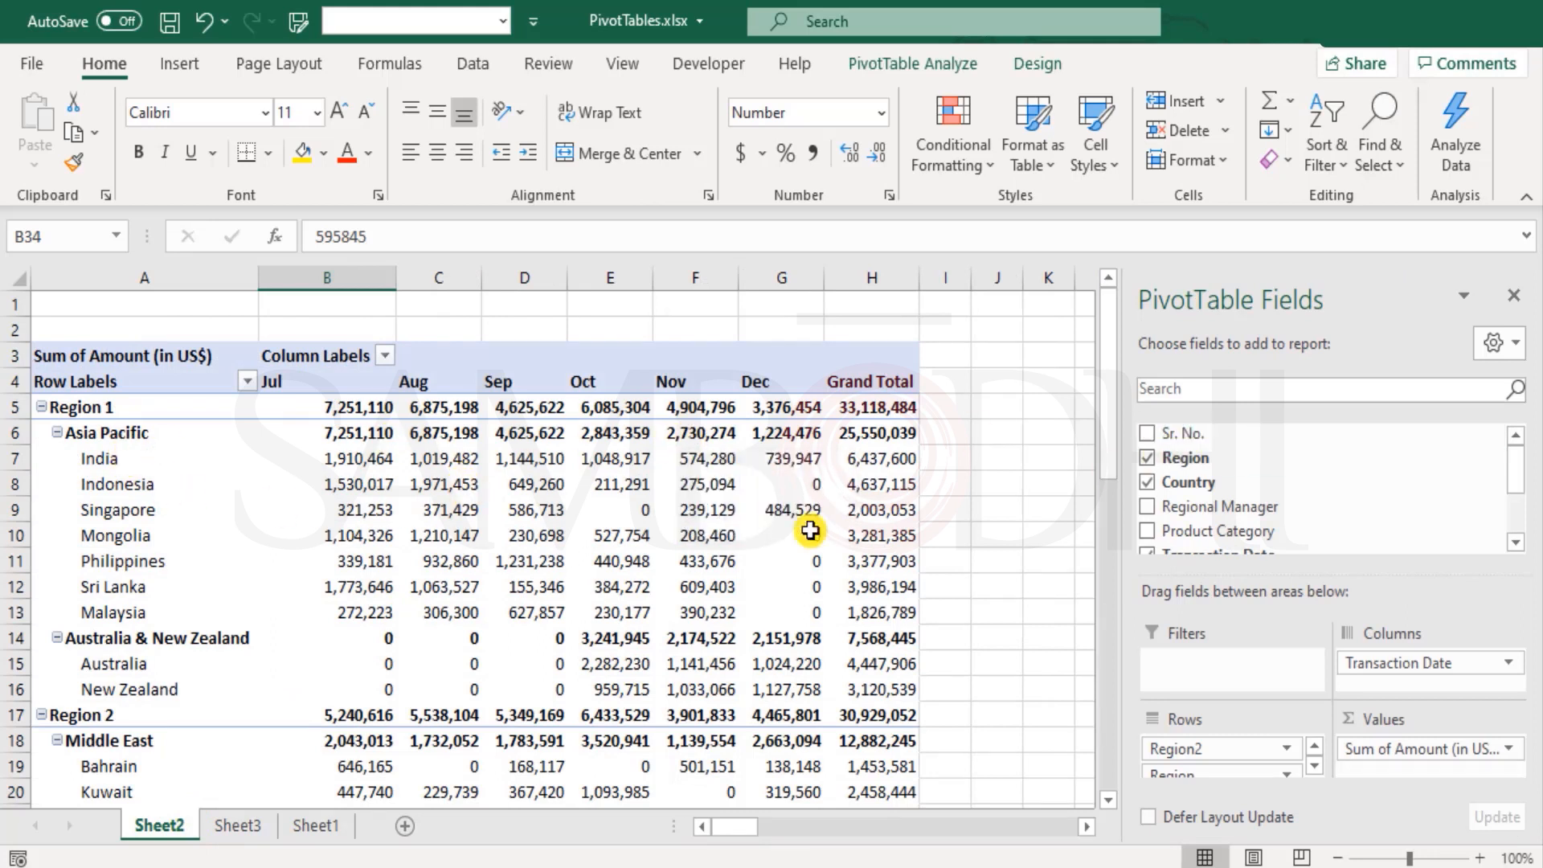
{"action": "left_click", "coordinate": [345, 828]}
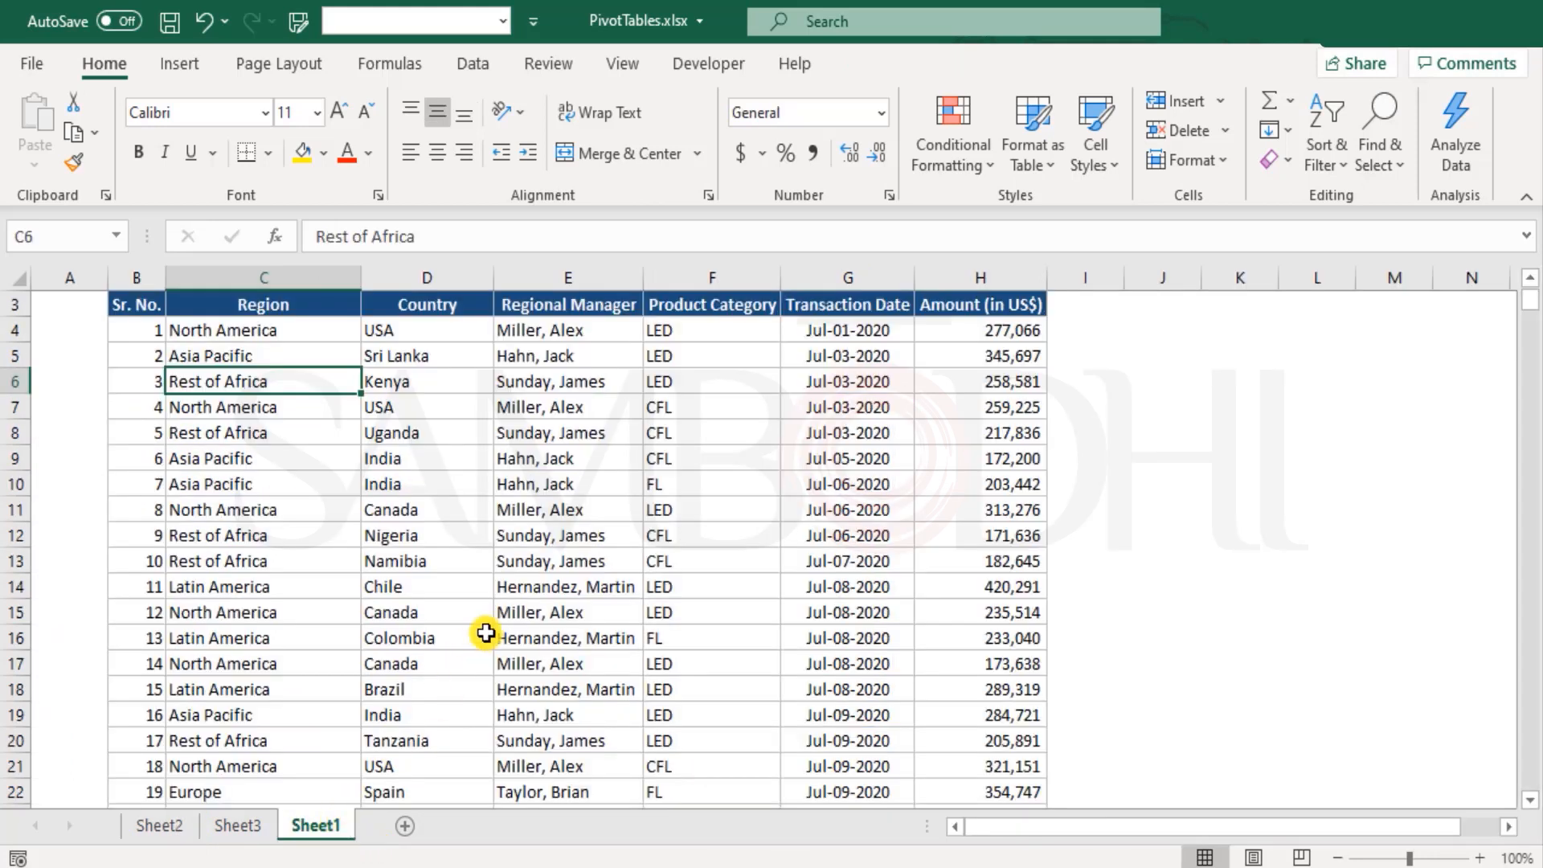
{"action": "left_click", "coordinate": [143, 366]}
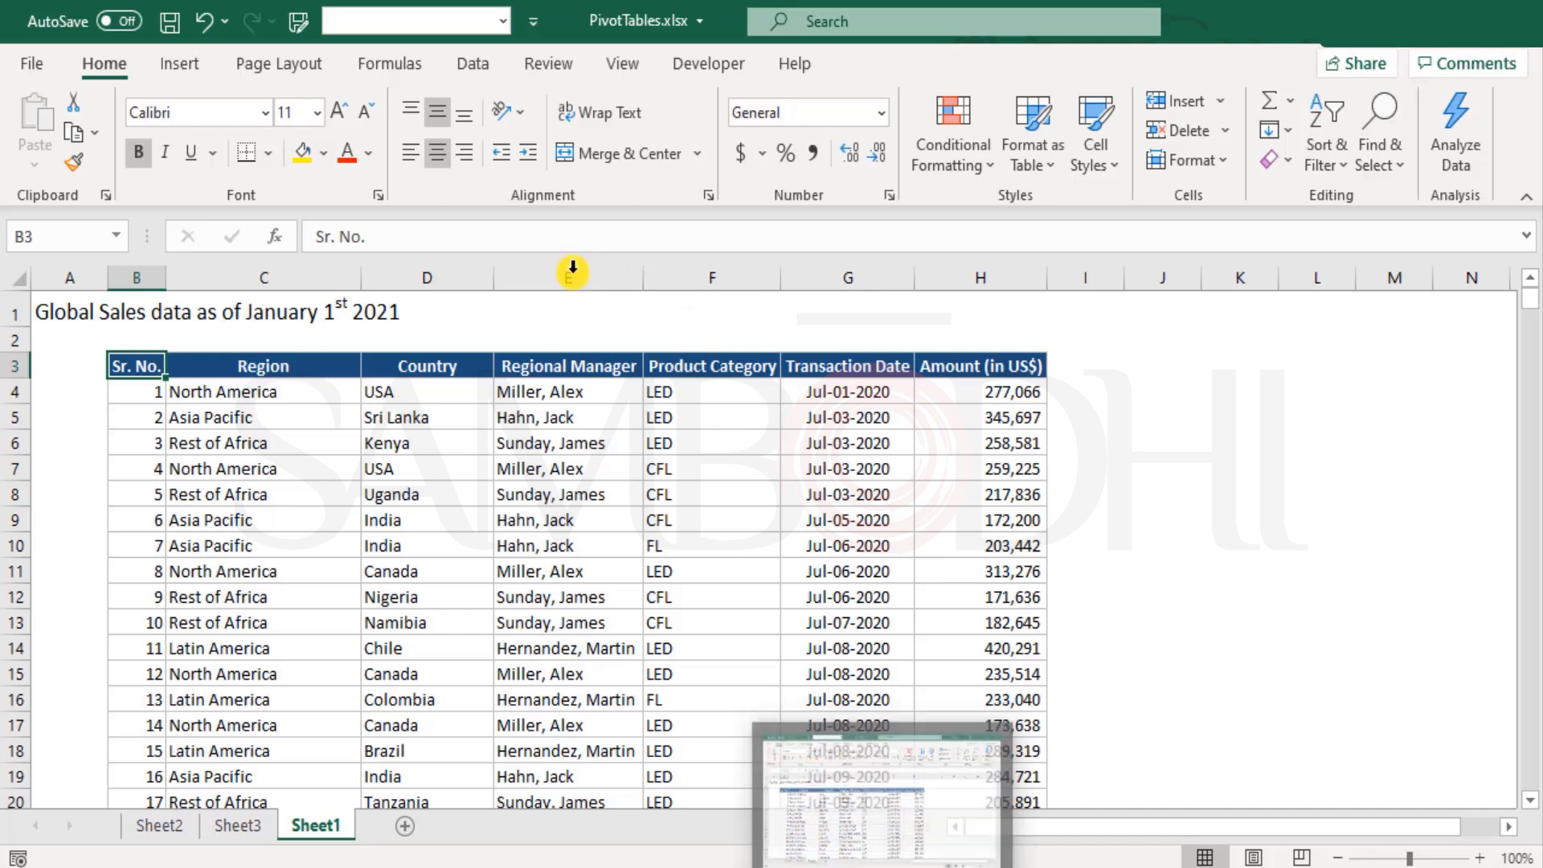
{"action": "left_click", "coordinate": [182, 63]}
{"action": "left_click", "coordinate": [45, 135]}
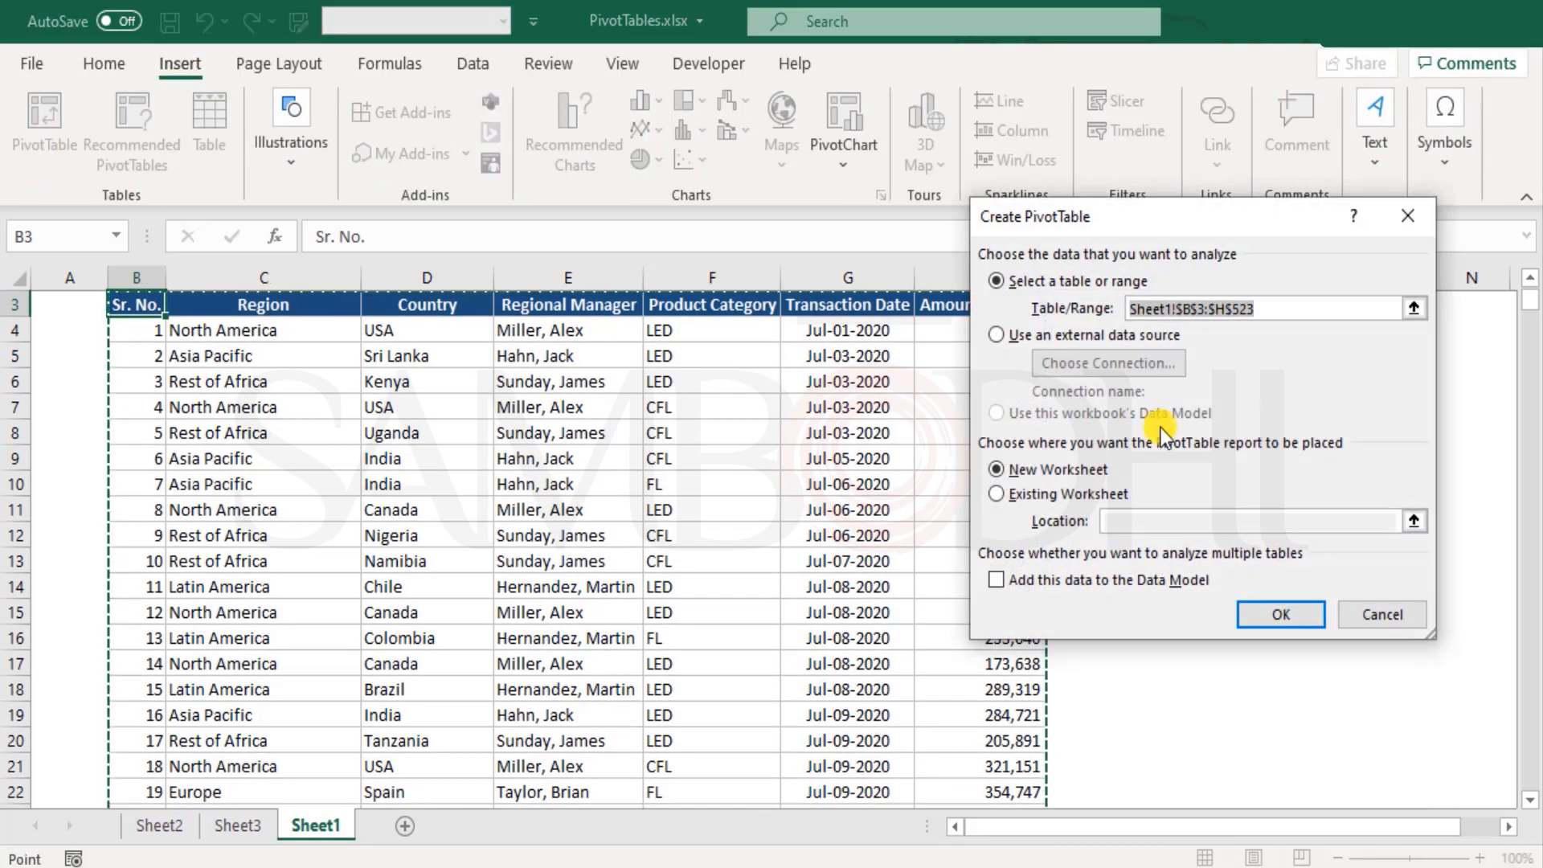
{"action": "left_click", "coordinate": [1278, 616]}
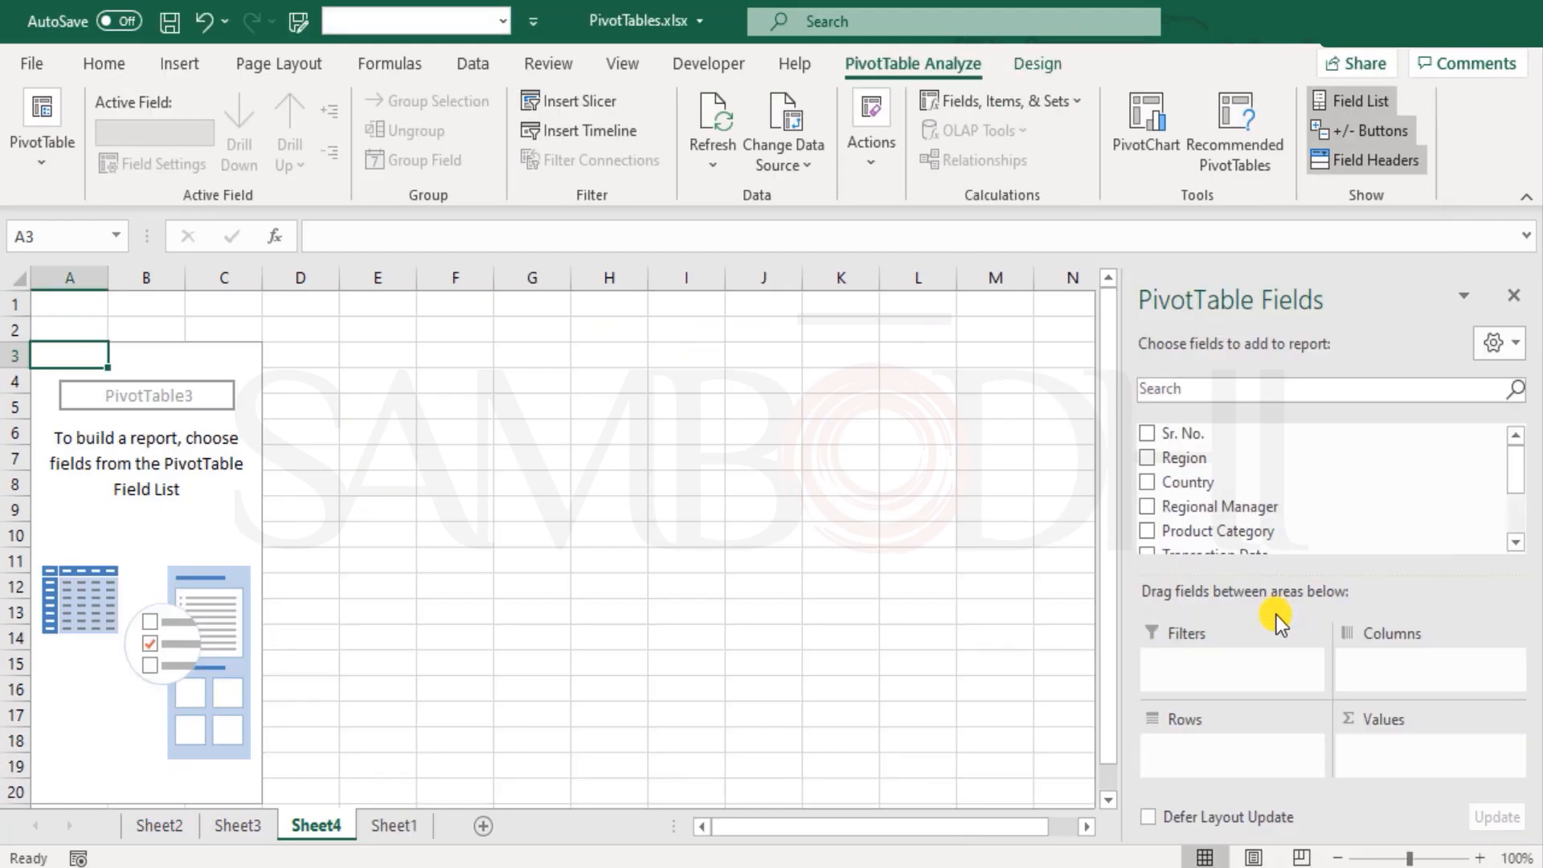
{"action": "scroll", "coordinate": [1262, 535], "scroll_direction": "down", "scroll_amount": 1}
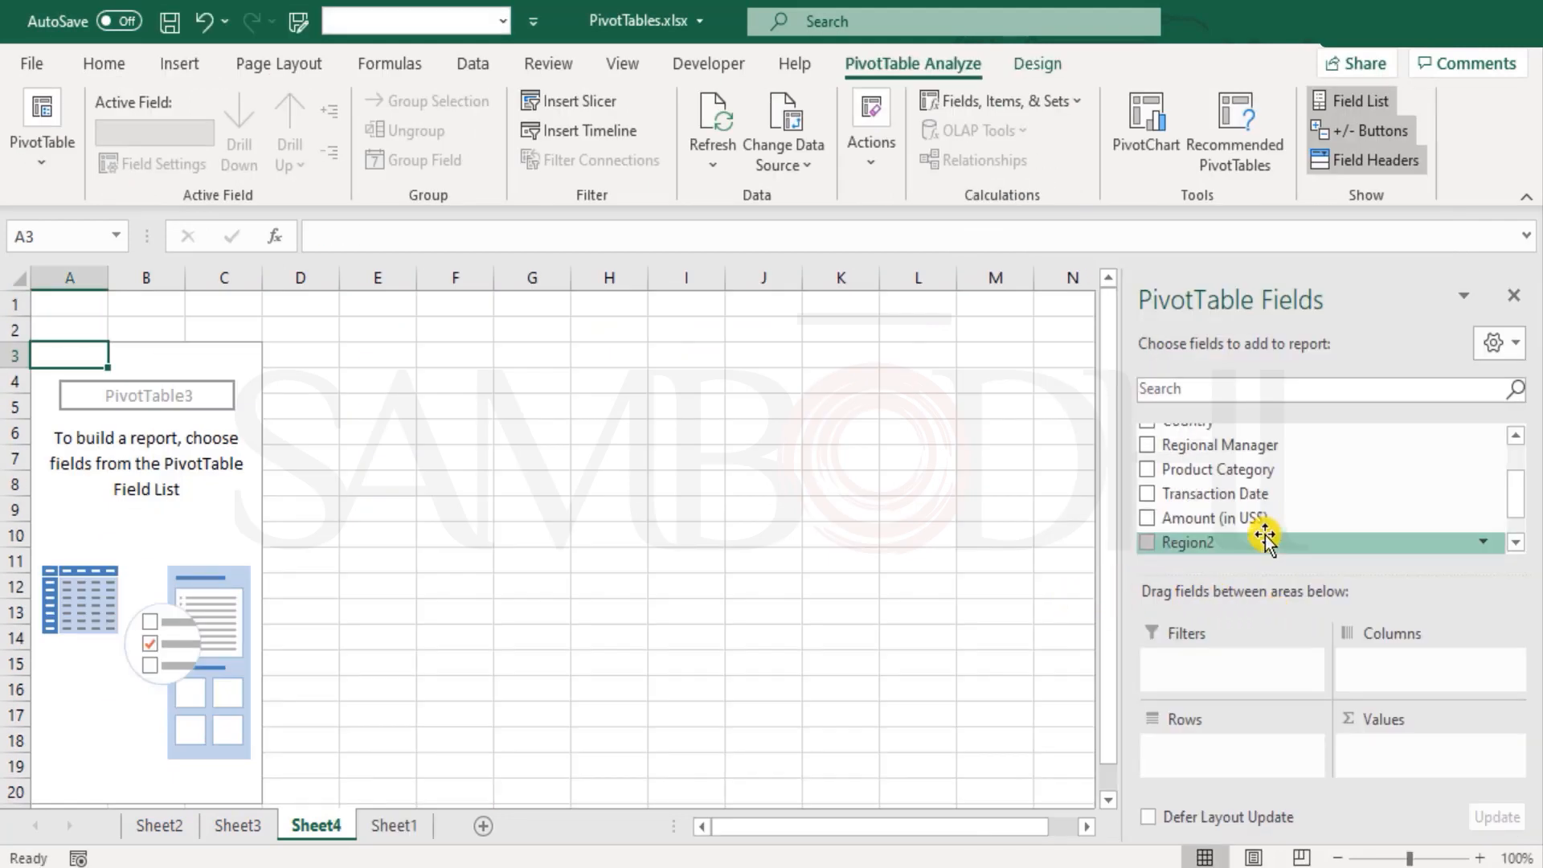
- Set Product Category as the report filter, Region above Country as the rows, and Amount (in US$) as the values
{"action": "left_click_drag", "start_coordinate": [1252, 466], "coordinate": [1252, 659]}
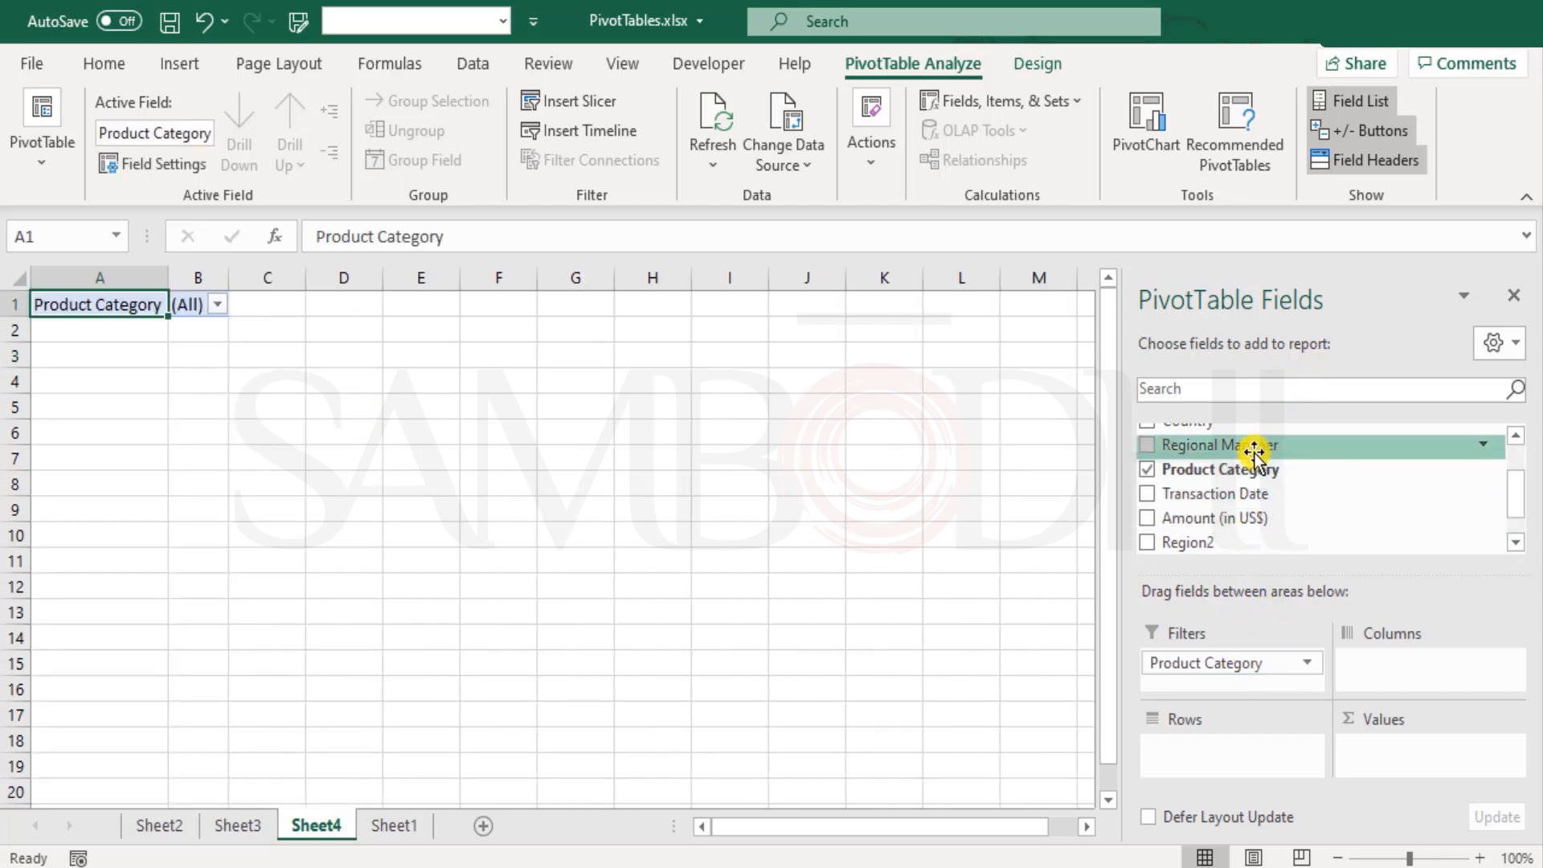
{"action": "scroll", "coordinate": [1297, 499], "scroll_direction": "up", "scroll_amount": 1}
{"action": "left_click_drag", "start_coordinate": [1210, 483], "coordinate": [1314, 741]}
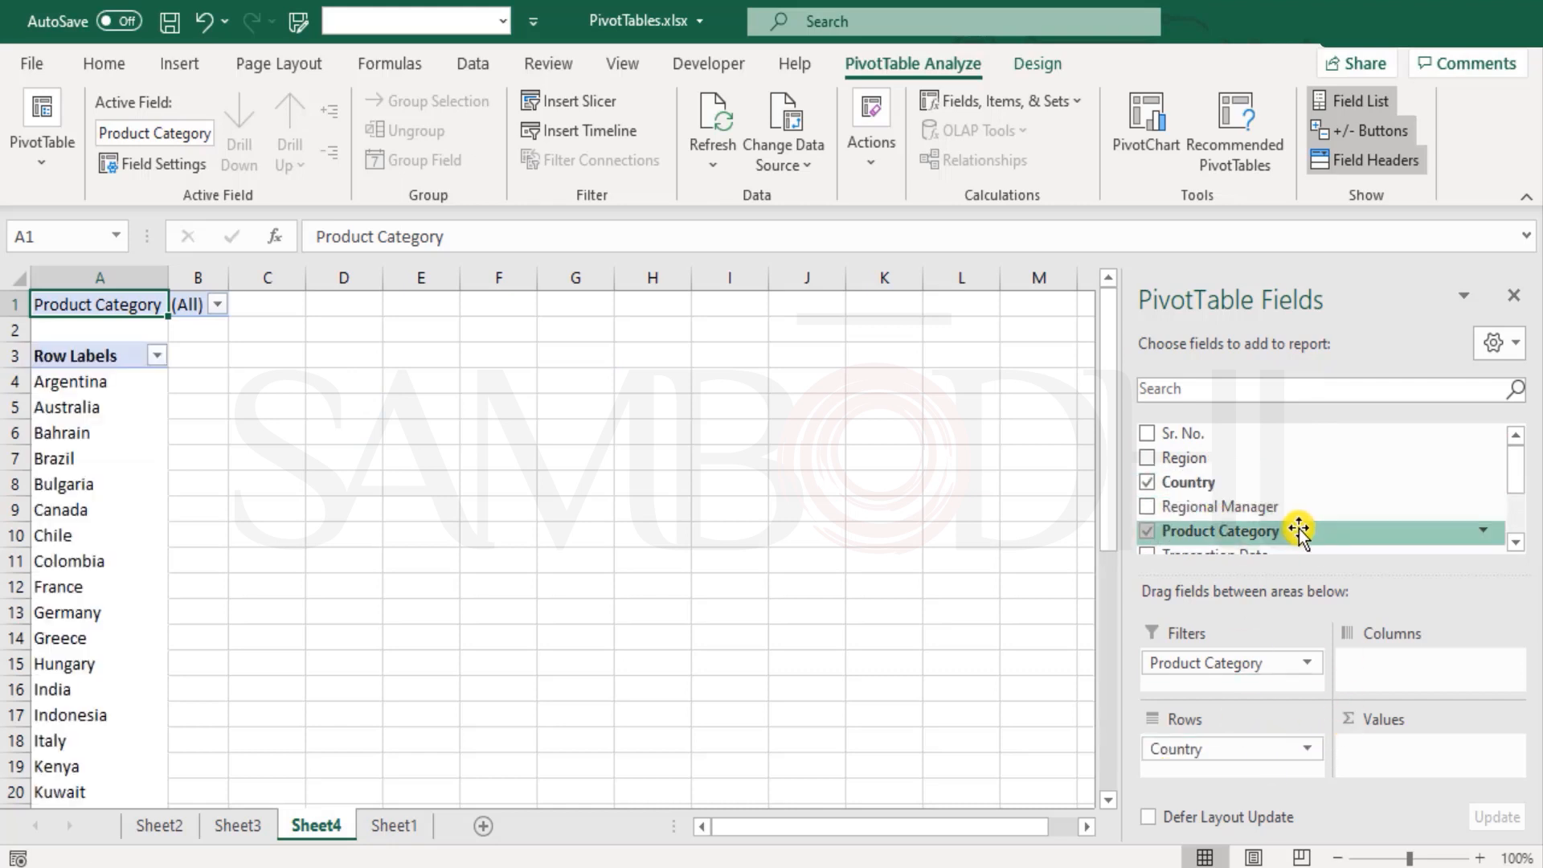
{"action": "scroll", "coordinate": [1302, 514], "scroll_direction": "down", "scroll_amount": 1}
{"action": "left_click_drag", "start_coordinate": [1256, 518], "coordinate": [1420, 746]}
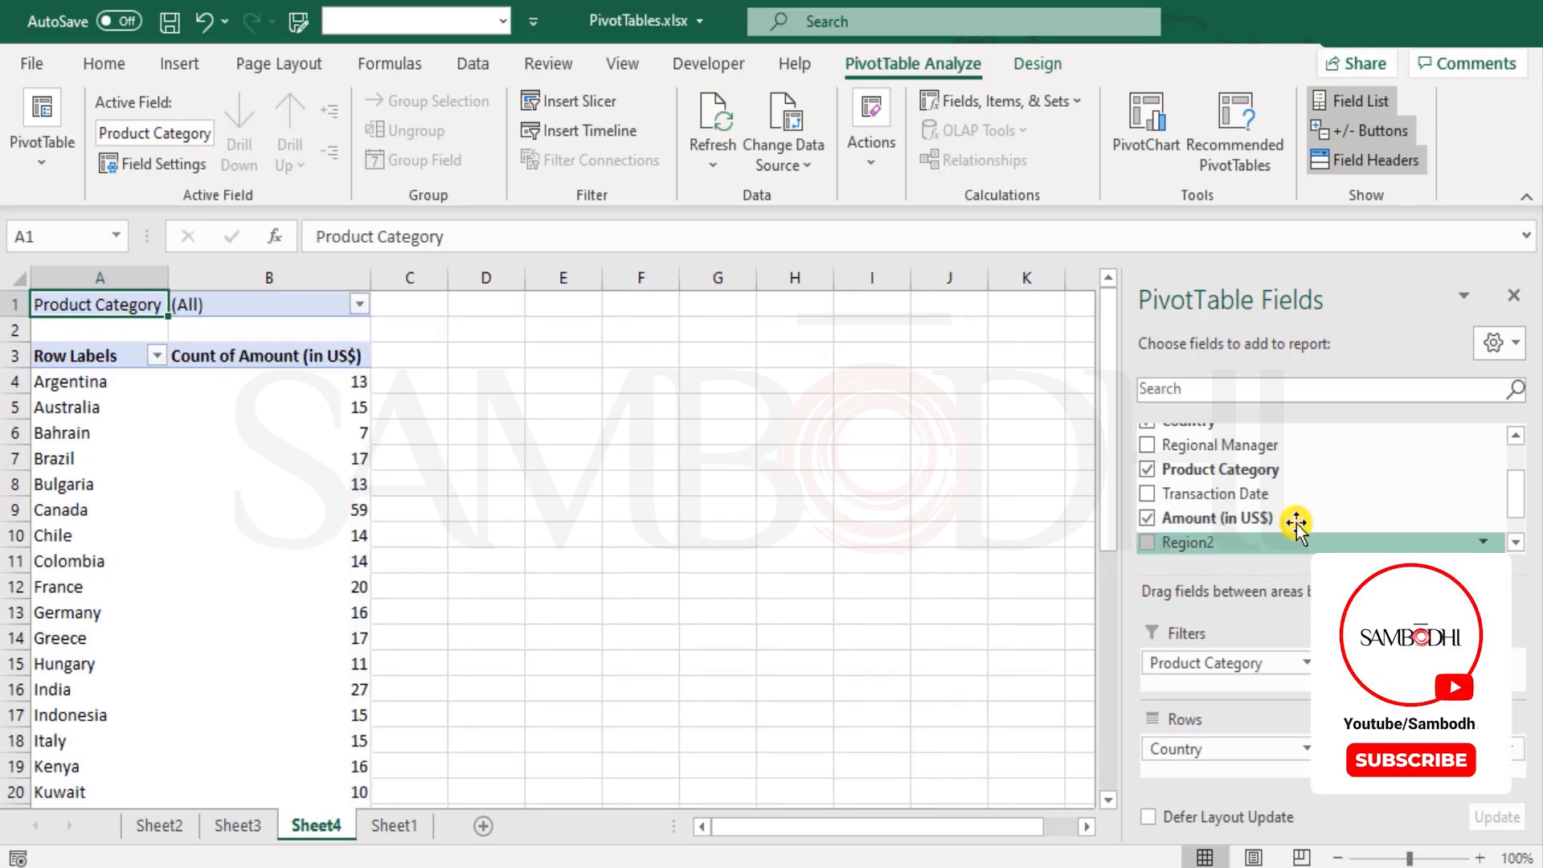
{"action": "scroll", "coordinate": [1295, 514], "scroll_direction": "up", "scroll_amount": 3}
{"action": "left_click_drag", "start_coordinate": [1176, 462], "coordinate": [1218, 743]}
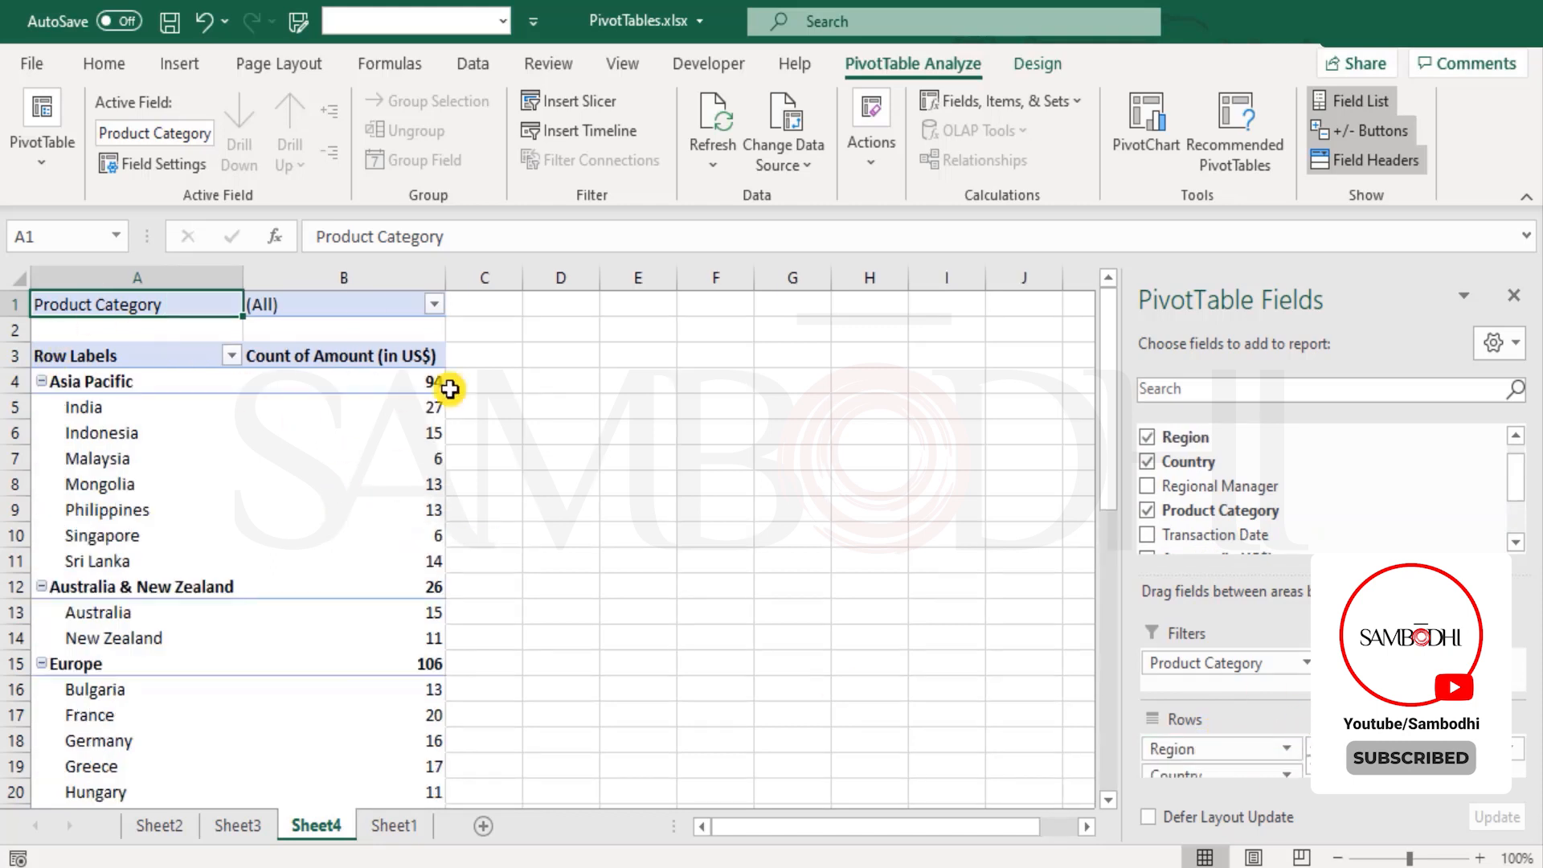
- Show the PivotTable report in tabular form and look through its regions, countries and transaction counts
{"action": "left_click", "coordinate": [1036, 63]}
{"action": "left_click", "coordinate": [182, 158]}
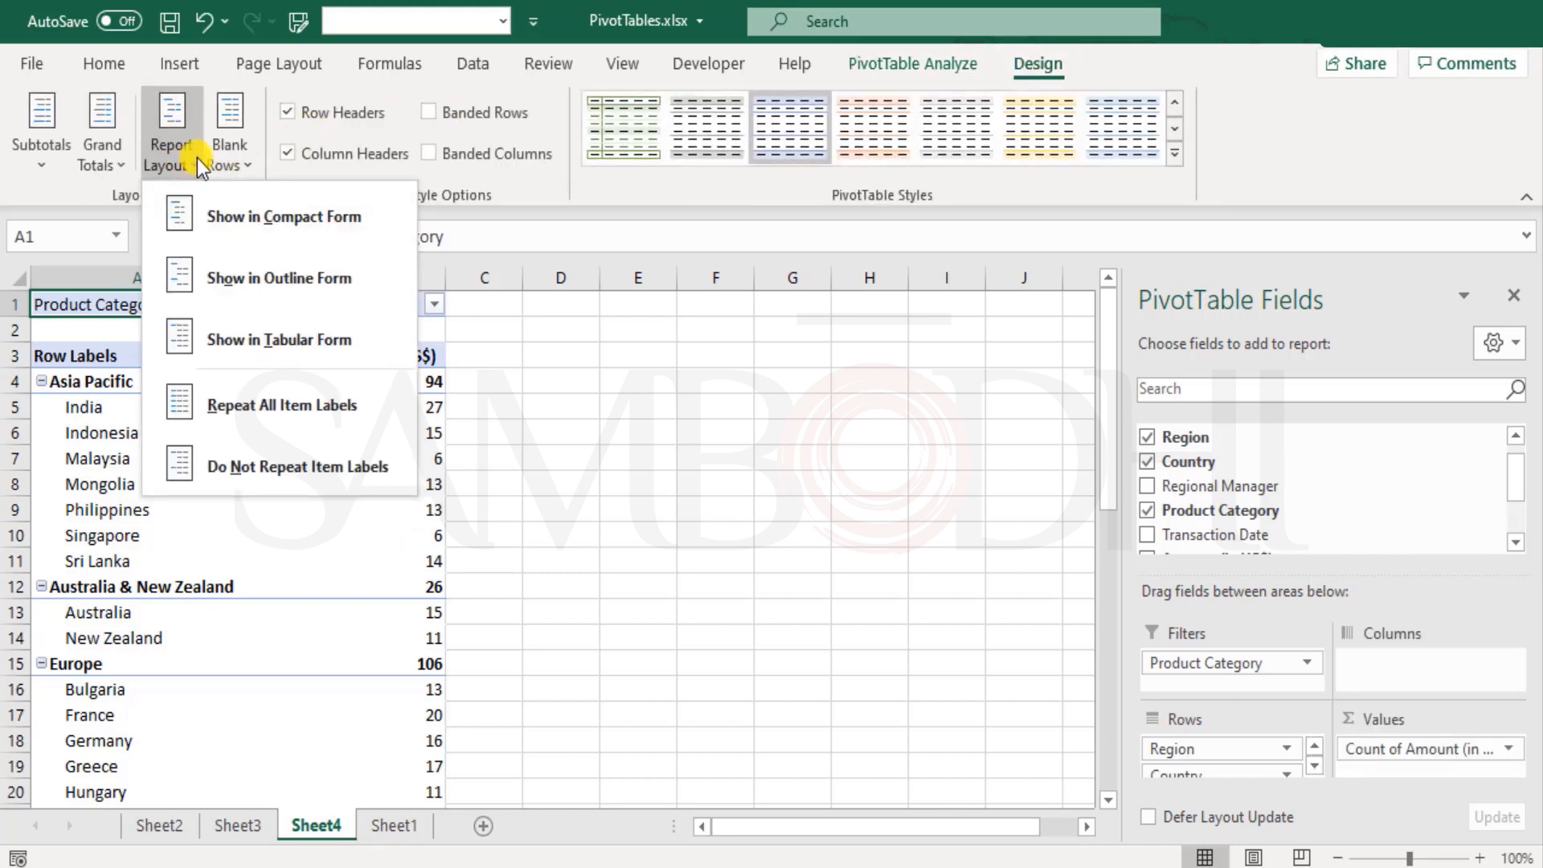
{"action": "left_click", "coordinate": [230, 342]}
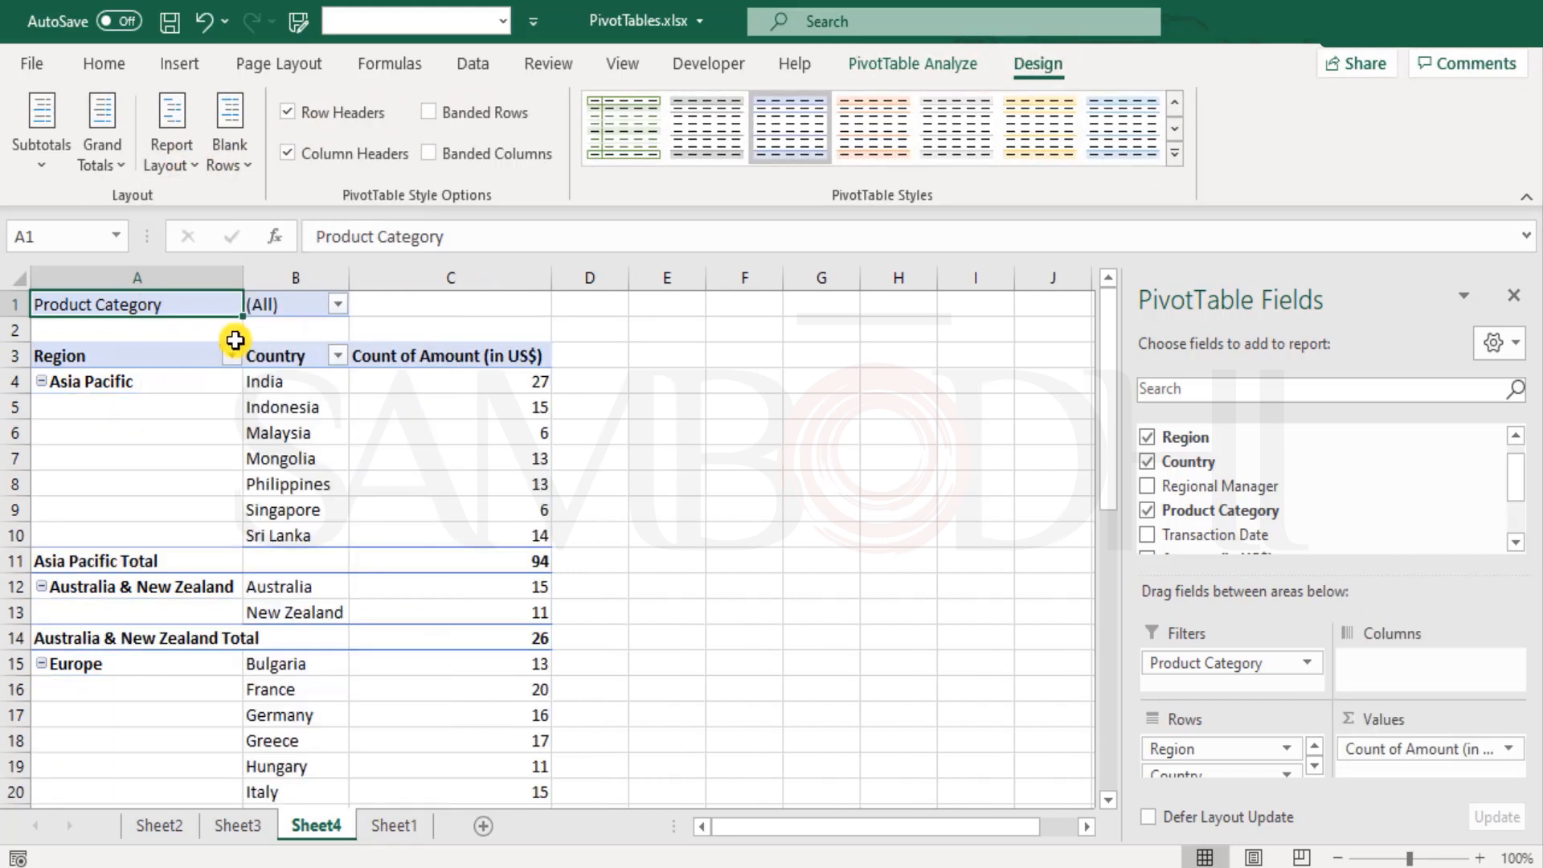
{"action": "left_click", "coordinate": [325, 457]}
{"action": "scroll", "coordinate": [354, 453], "scroll_direction": "down", "scroll_amount": 4}
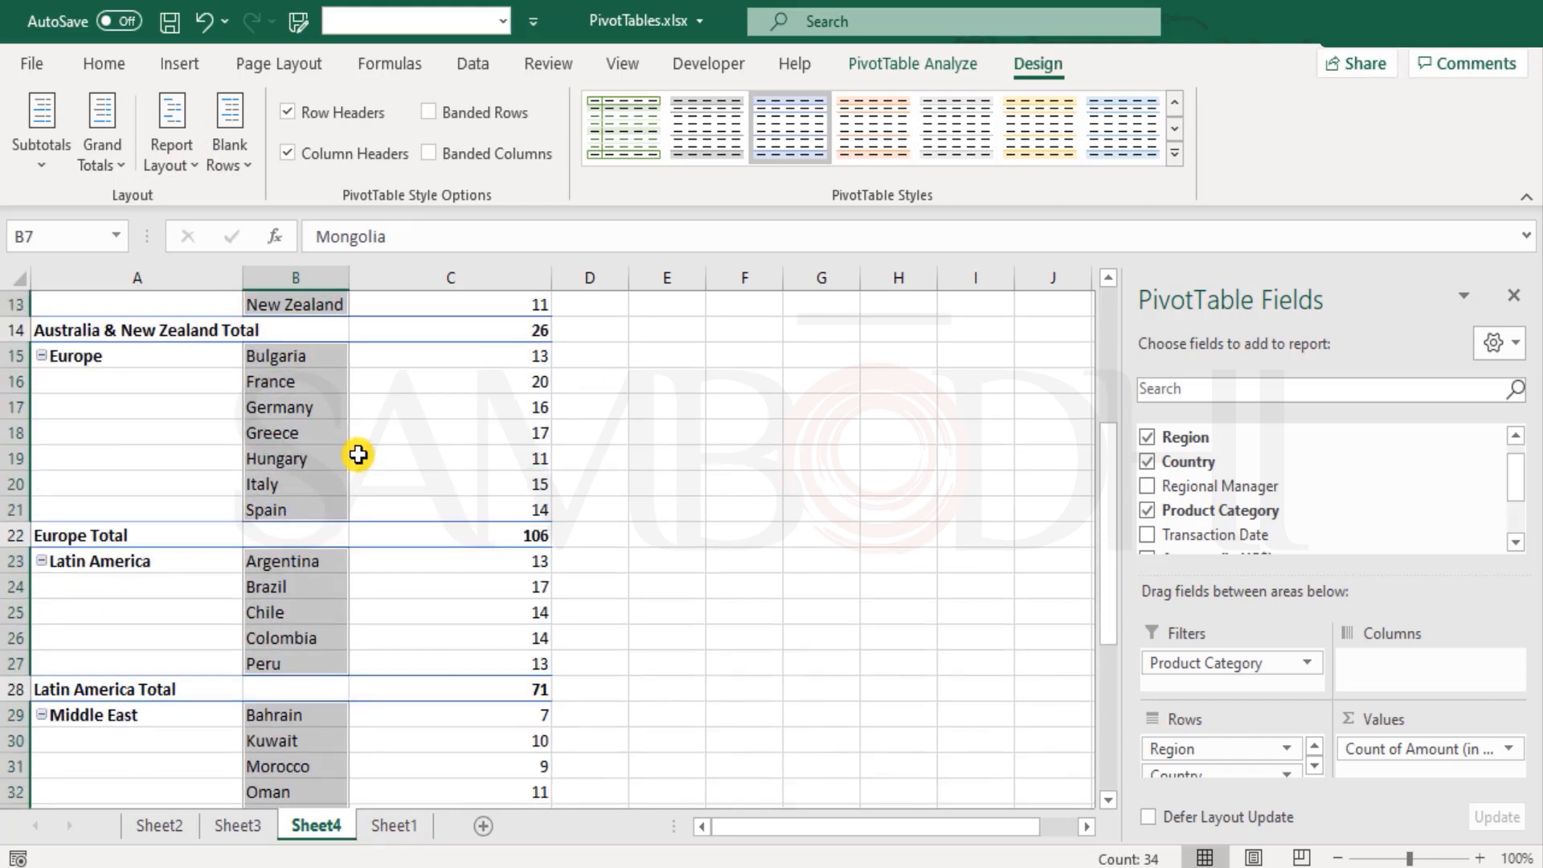
{"action": "left_click", "coordinate": [469, 451]}
{"action": "scroll", "coordinate": [483, 451], "scroll_direction": "down", "scroll_amount": 4}
{"action": "scroll", "coordinate": [482, 451], "scroll_direction": "up", "scroll_amount": 8}
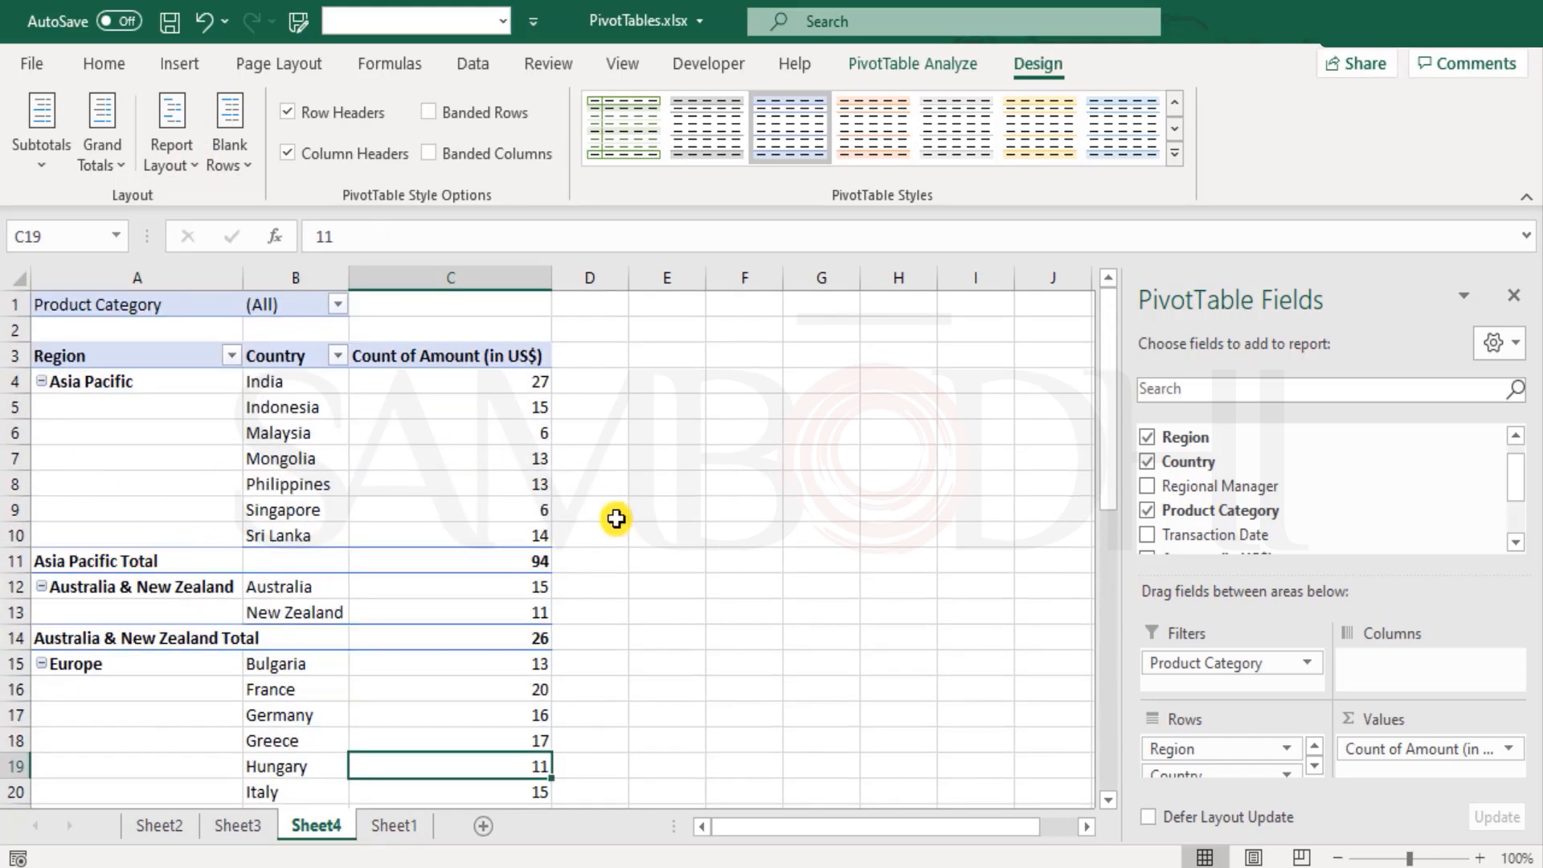
- Remove the Region subtotals from the PivotTable and undo their removal
{"action": "right_click", "coordinate": [166, 561]}
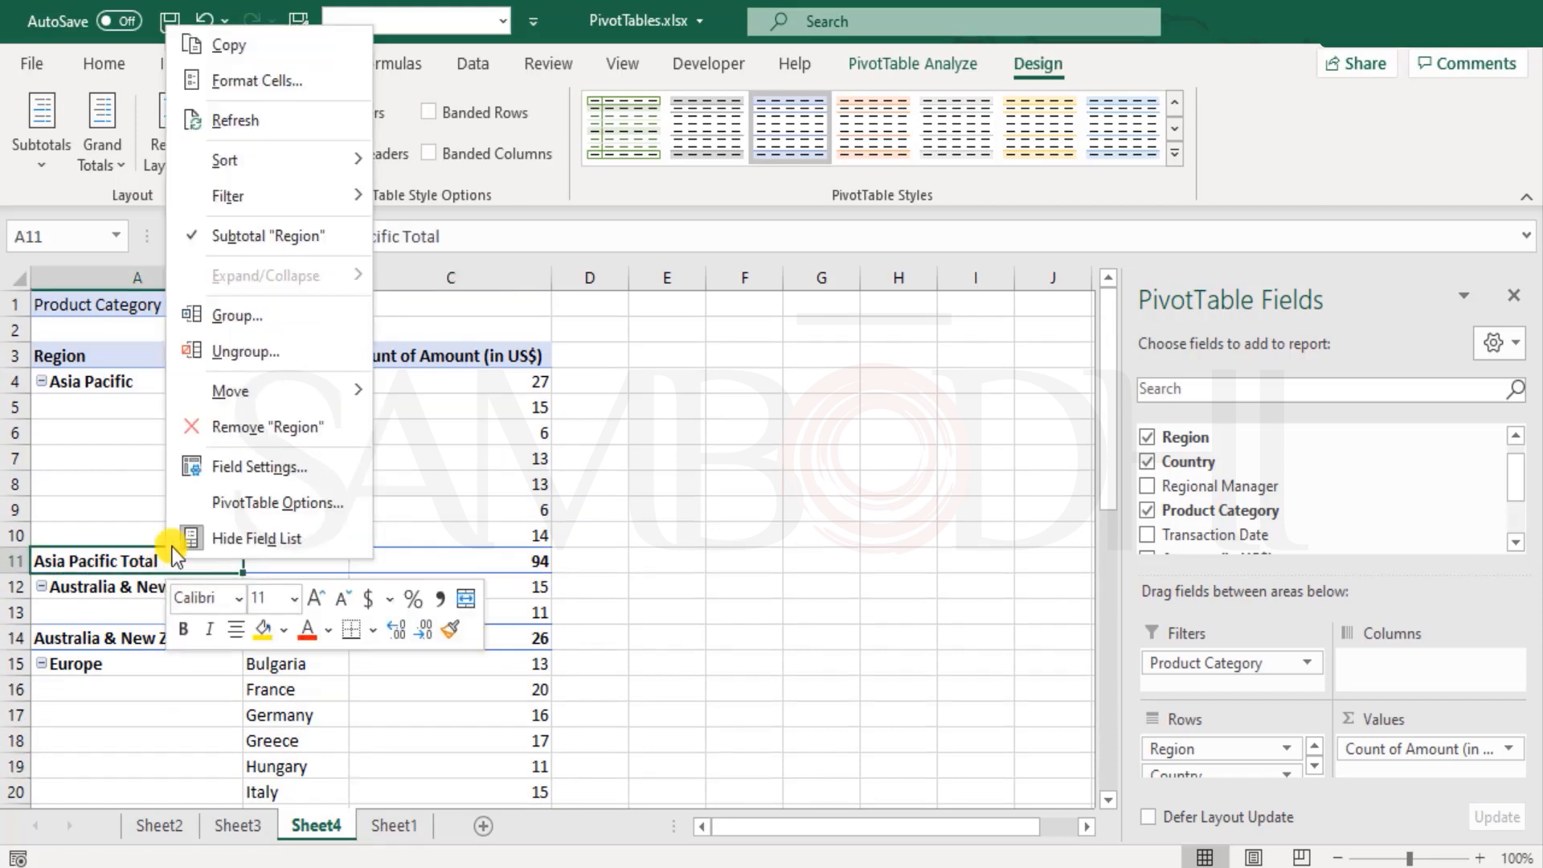
{"action": "left_click", "coordinate": [283, 242]}
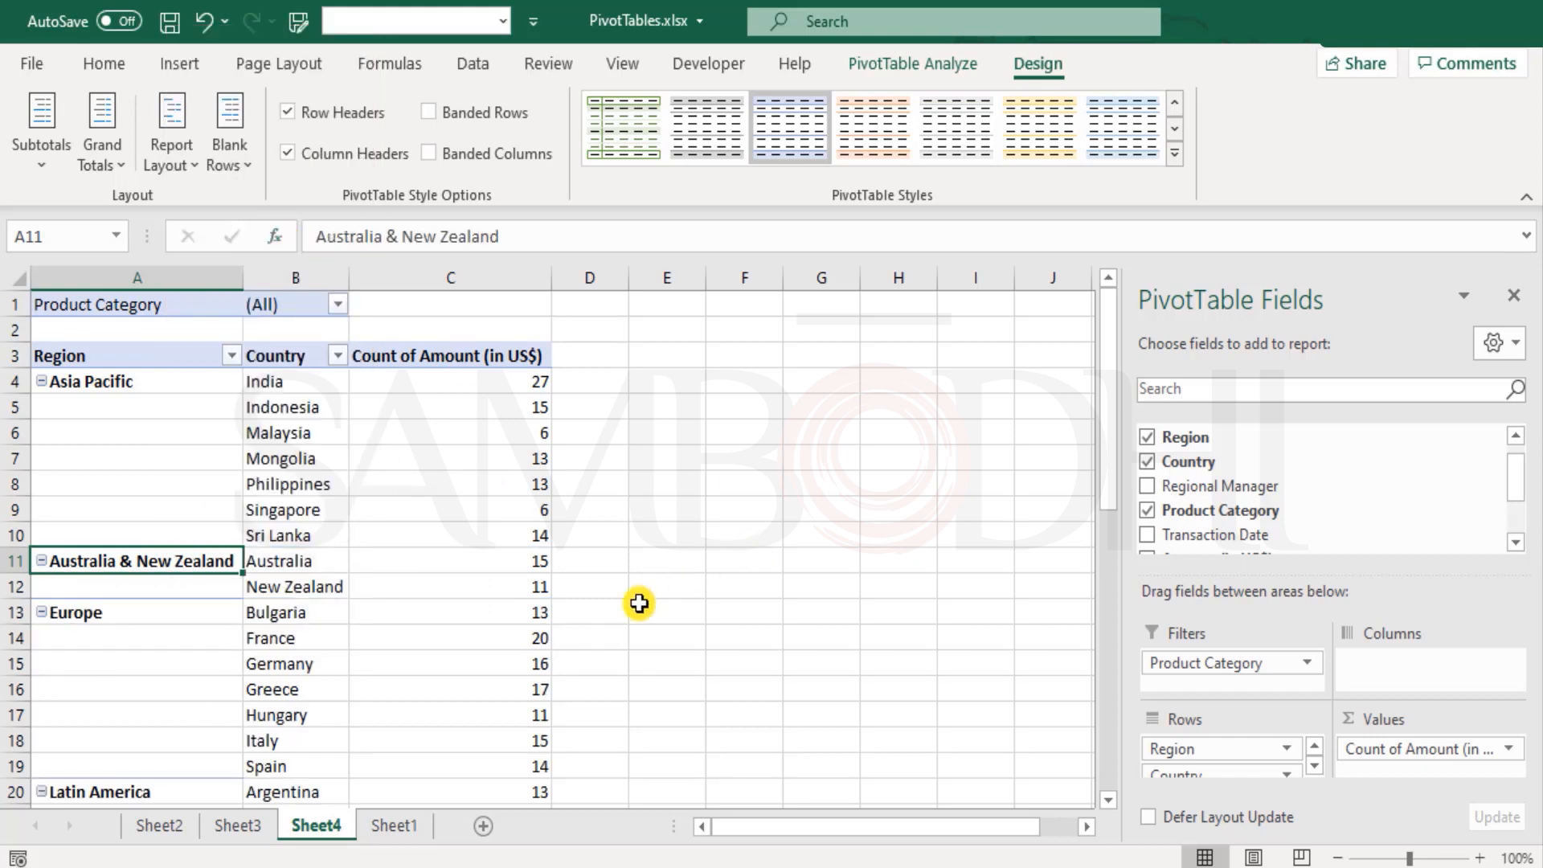
{"action": "left_click", "coordinate": [200, 23]}
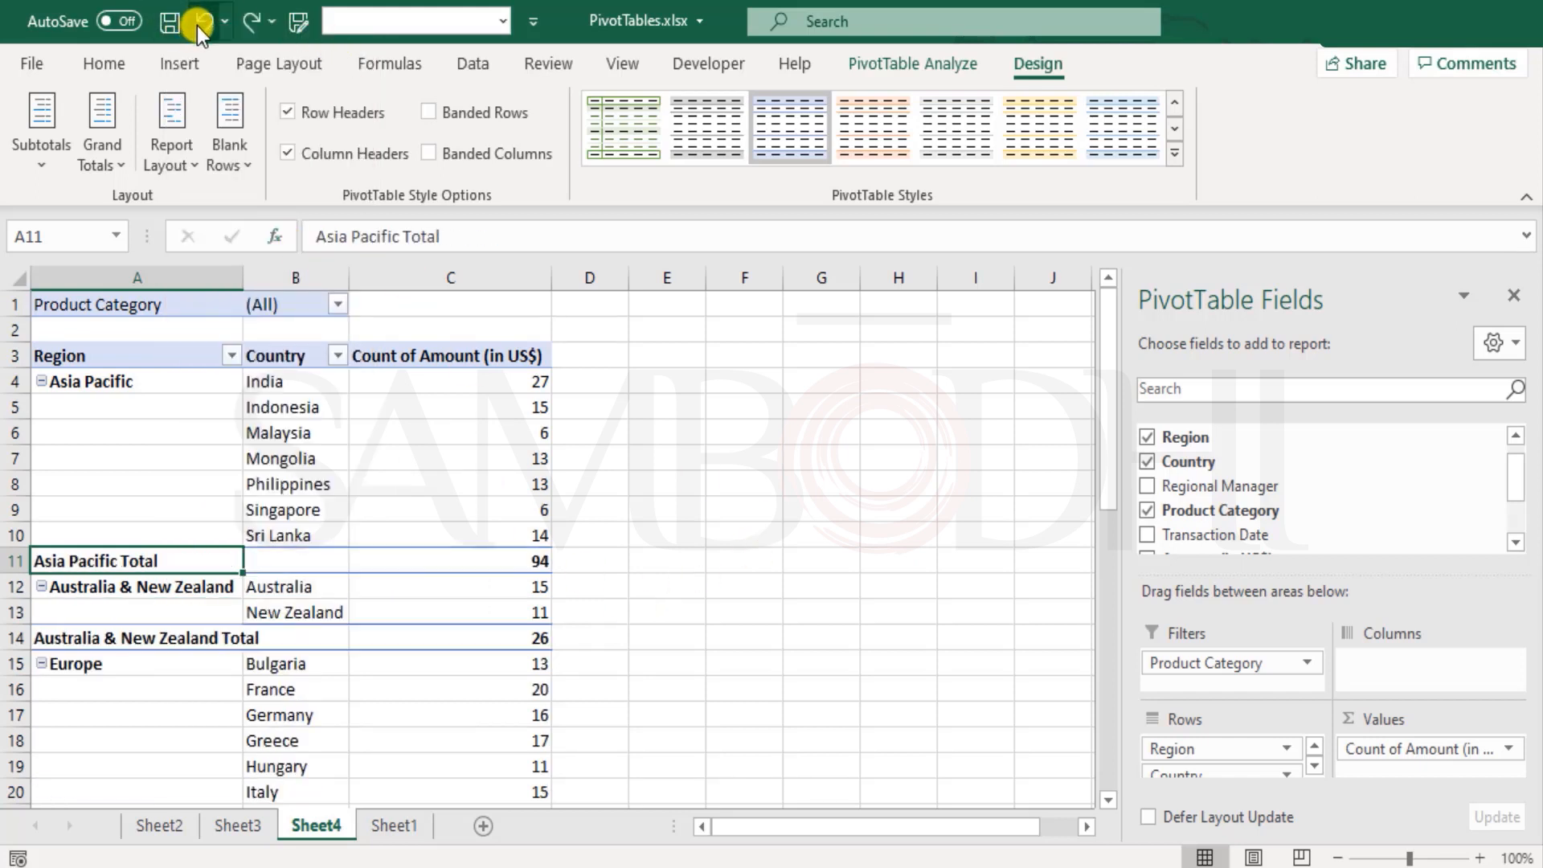
- Summarize the Amount (in US$) value field by Sum and name it Total Amount (in US$)
{"action": "left_click_drag", "start_coordinate": [501, 381], "coordinate": [506, 527]}
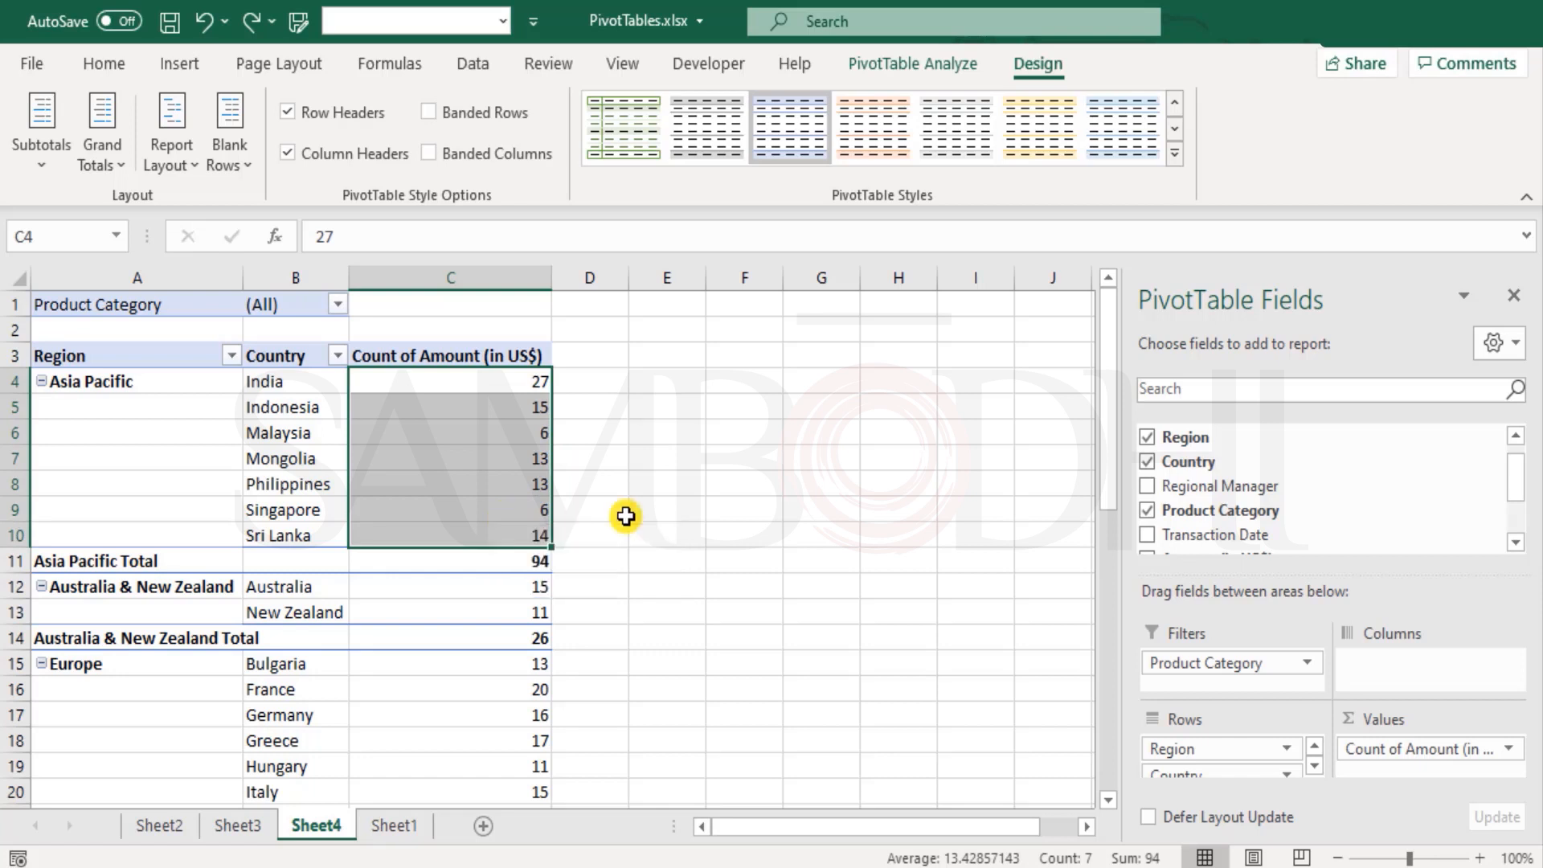
{"action": "left_click", "coordinate": [1455, 750]}
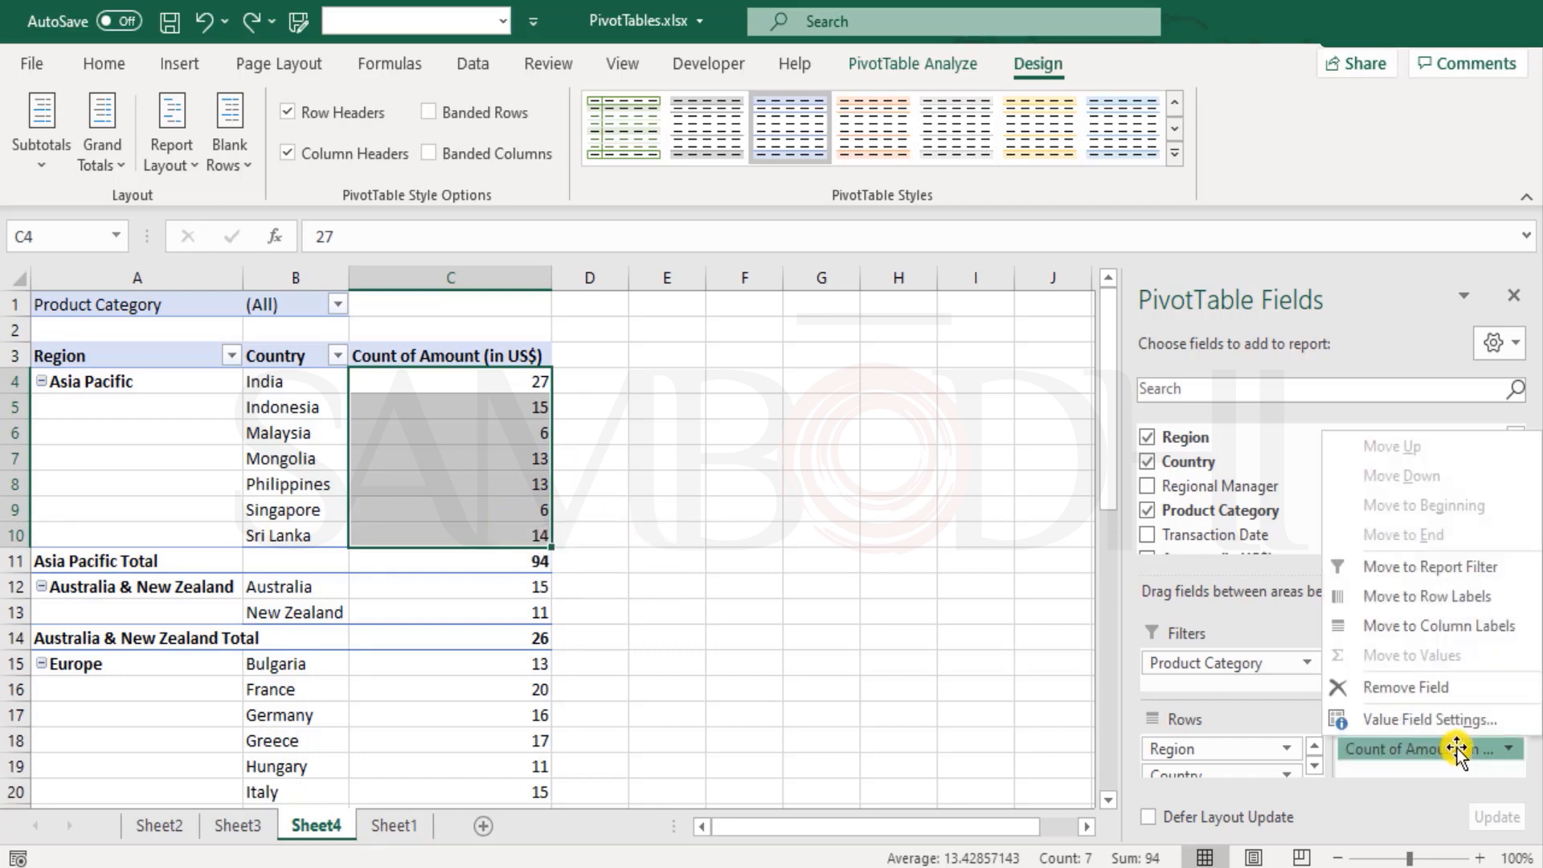
{"action": "left_click", "coordinate": [1464, 722]}
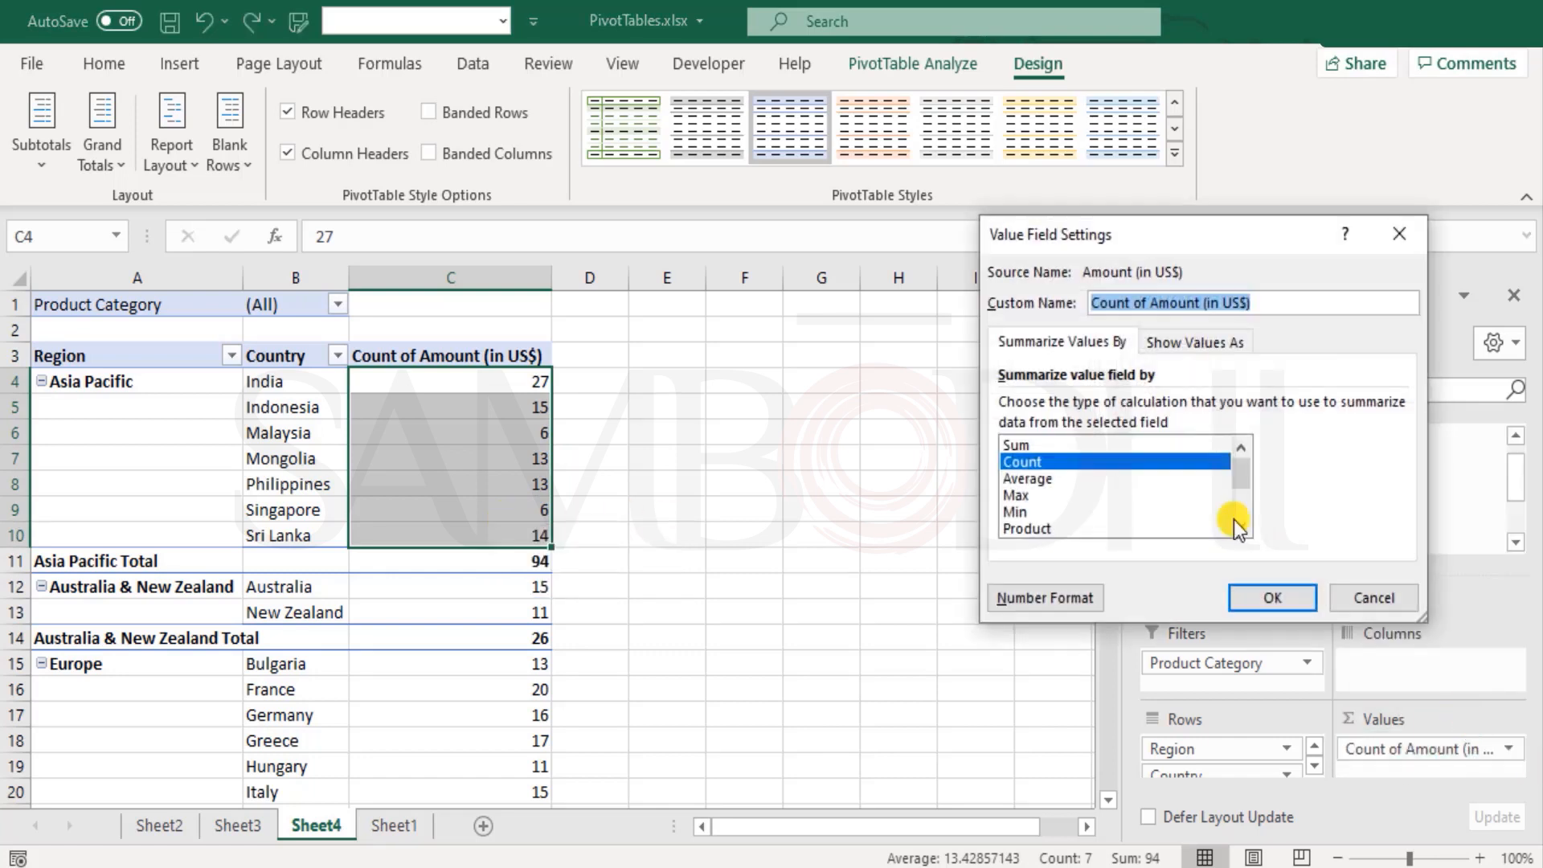
{"action": "left_click", "coordinate": [1065, 445]}
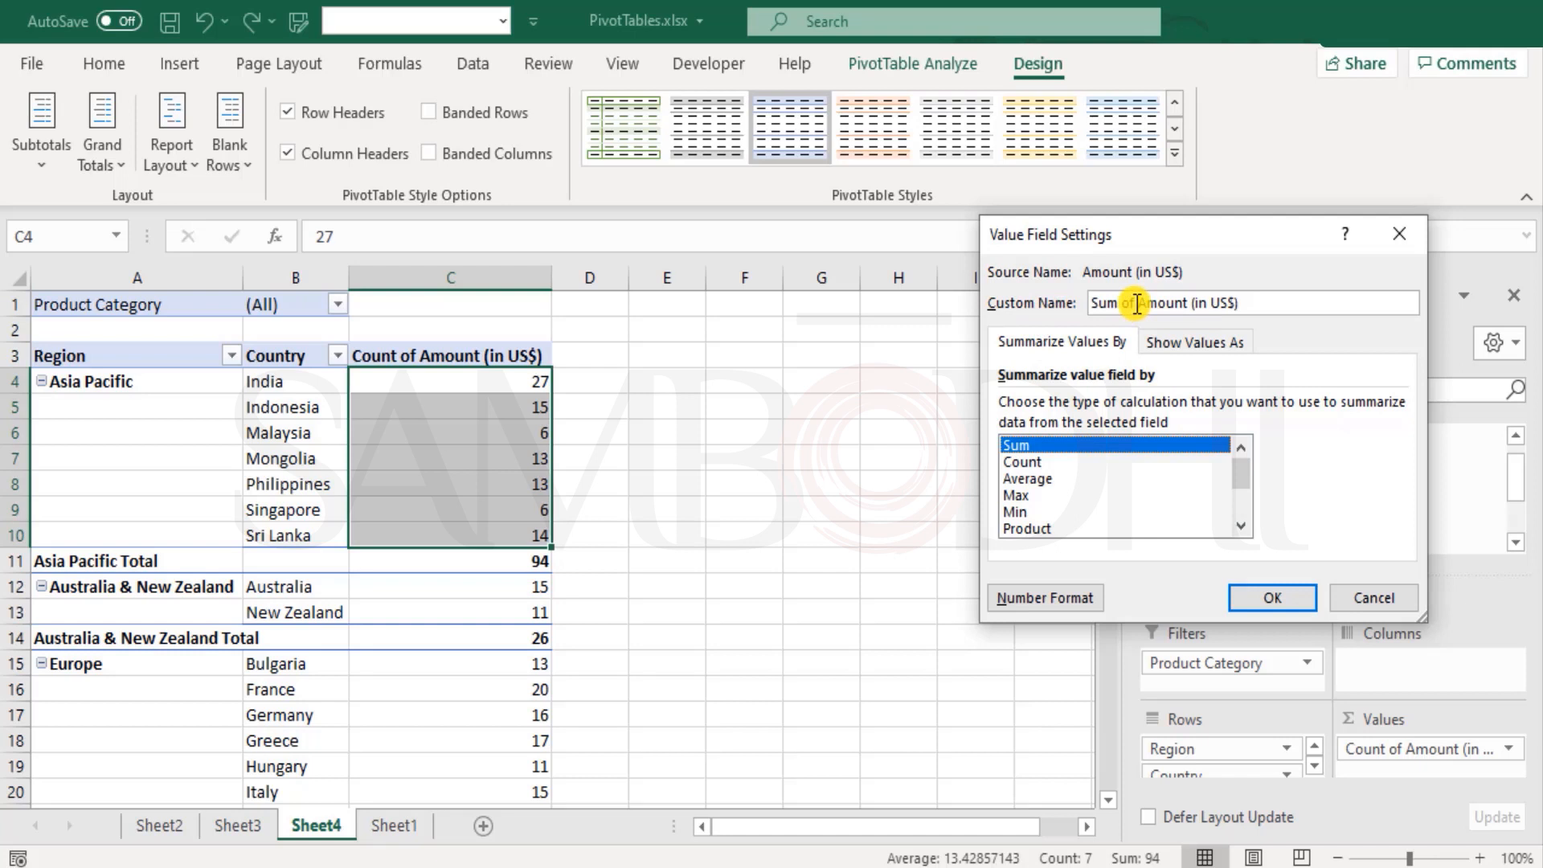
{"action": "left_click_drag", "start_coordinate": [1136, 303], "coordinate": [952, 293]}
{"action": "type", "text": "Total"}
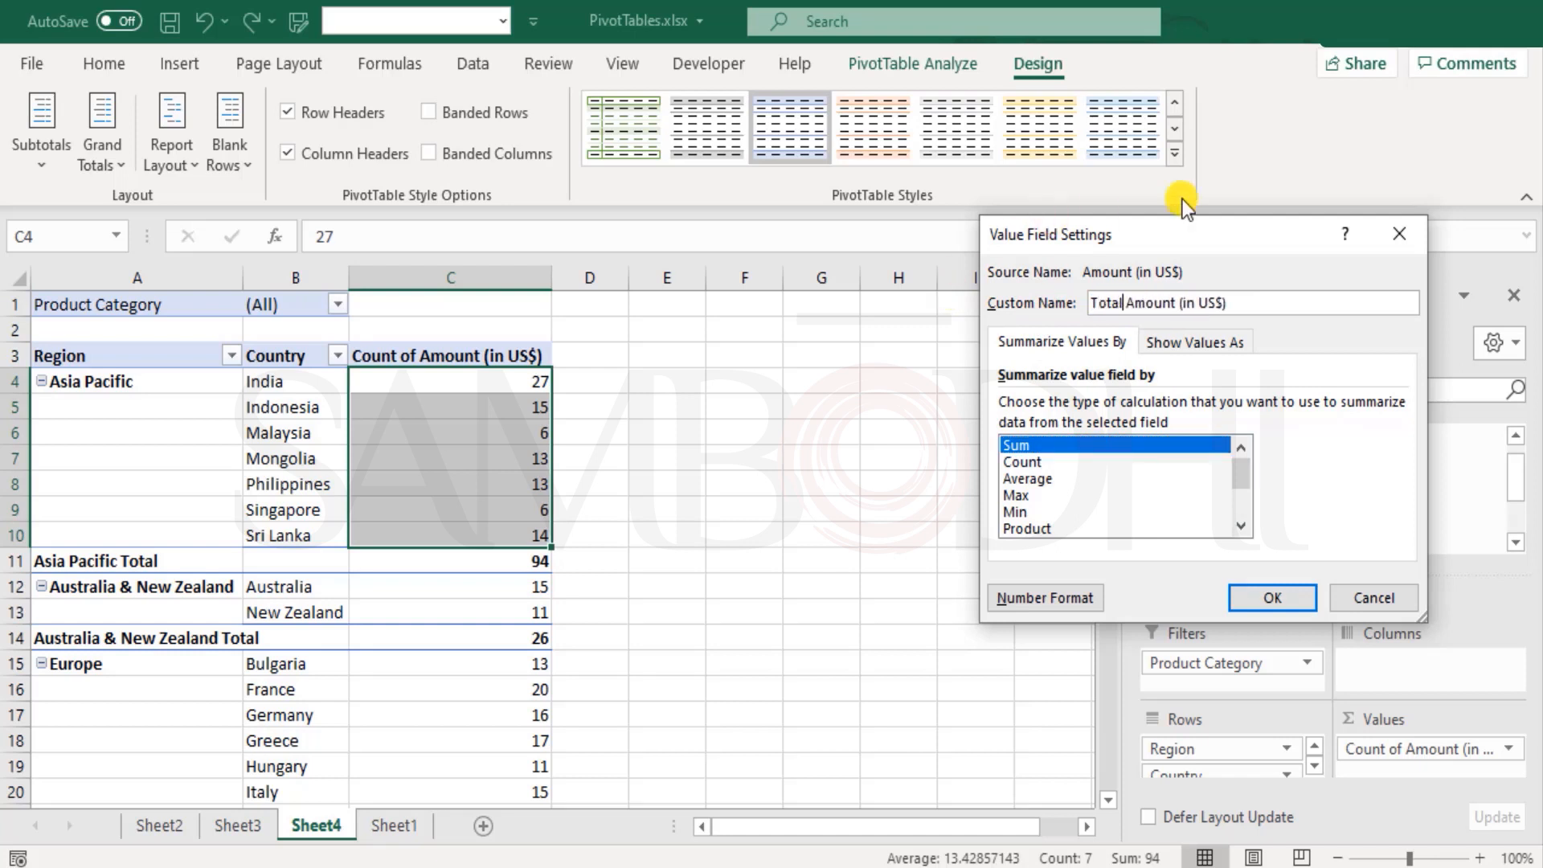
{"action": "left_click", "coordinate": [1276, 595]}
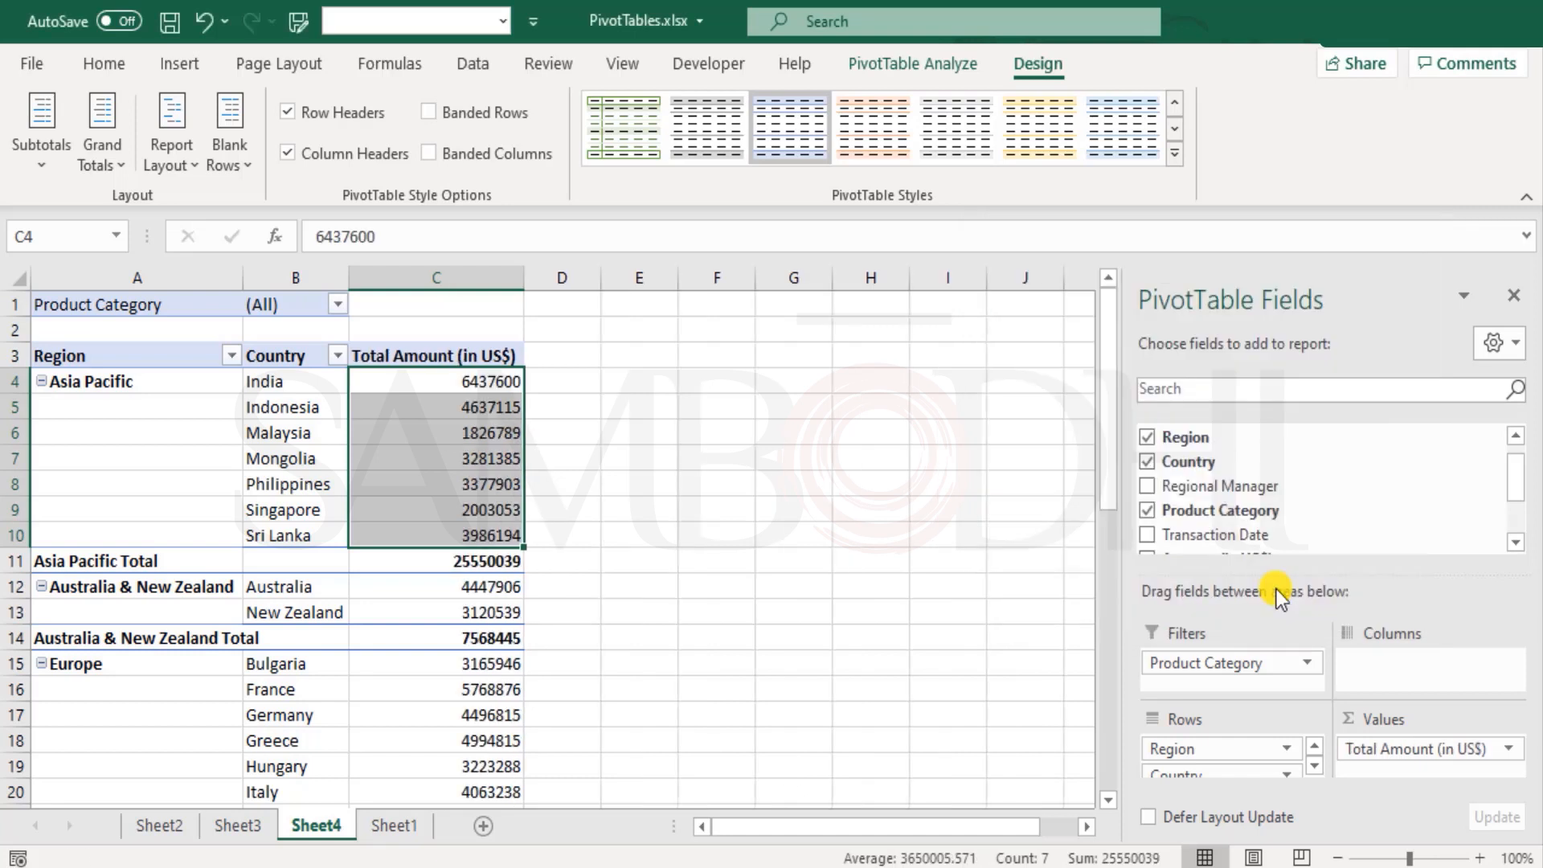
- Examine the total amounts for every region and country and the available Product Category filter options
{"action": "left_click", "coordinate": [569, 458]}
{"action": "scroll", "coordinate": [605, 484], "scroll_direction": "down", "scroll_amount": 2}
{"action": "scroll", "coordinate": [605, 485], "scroll_direction": "down", "scroll_amount": 7}
{"action": "scroll", "coordinate": [615, 507], "scroll_direction": "up", "scroll_amount": 6}
{"action": "scroll", "coordinate": [617, 514], "scroll_direction": "up", "scroll_amount": 3}
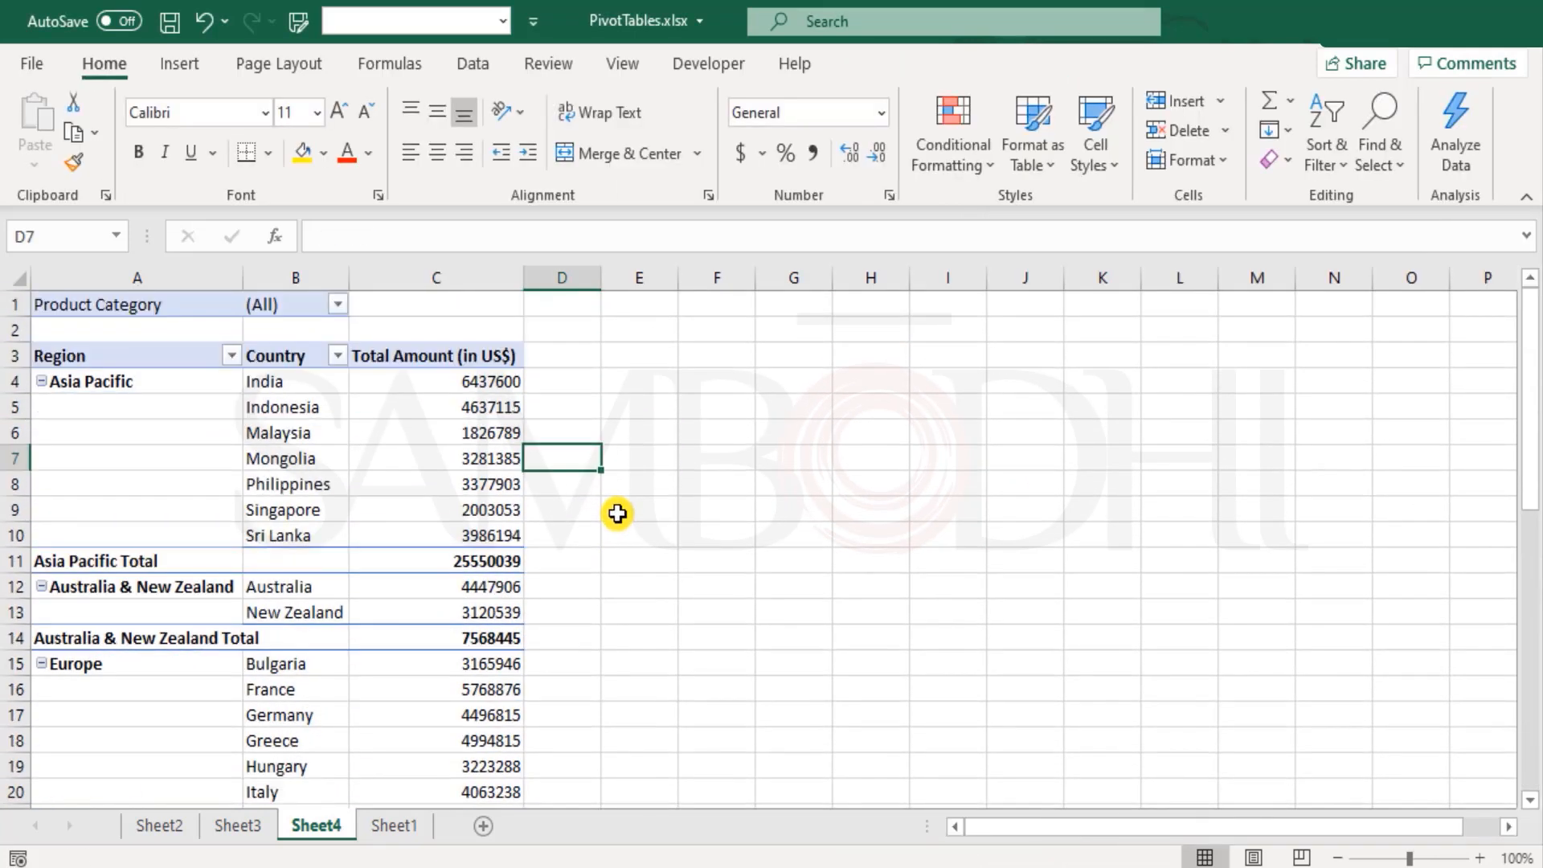
{"action": "left_click", "coordinate": [341, 304]}
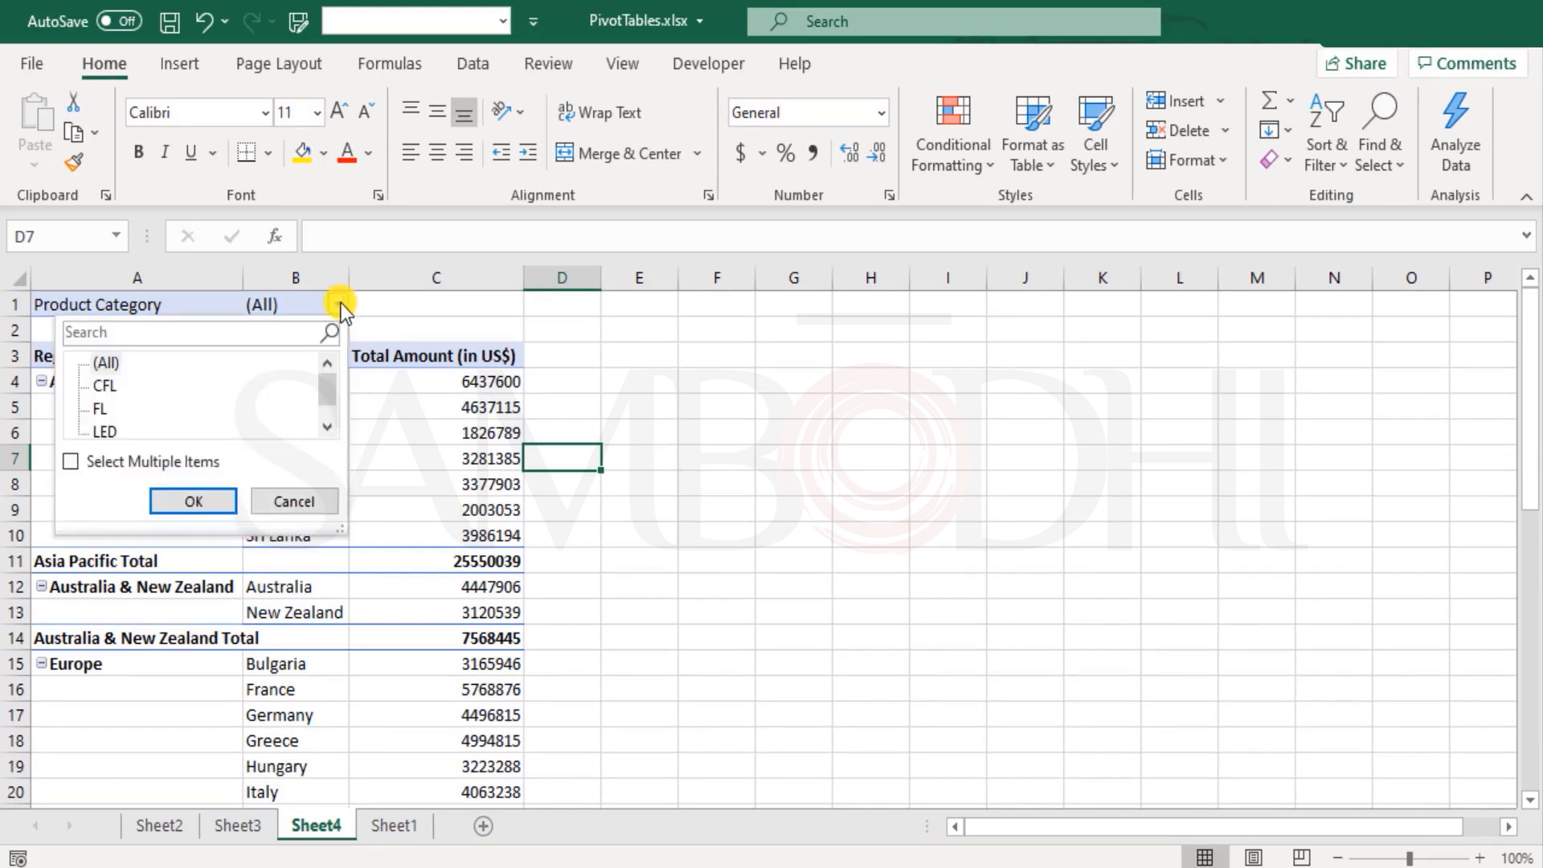
{"action": "left_click", "coordinate": [341, 305]}
- Add Transaction Date to the Columns area and fit the widths of the month and Grand Total columns to their contents
{"action": "left_click", "coordinate": [459, 374]}
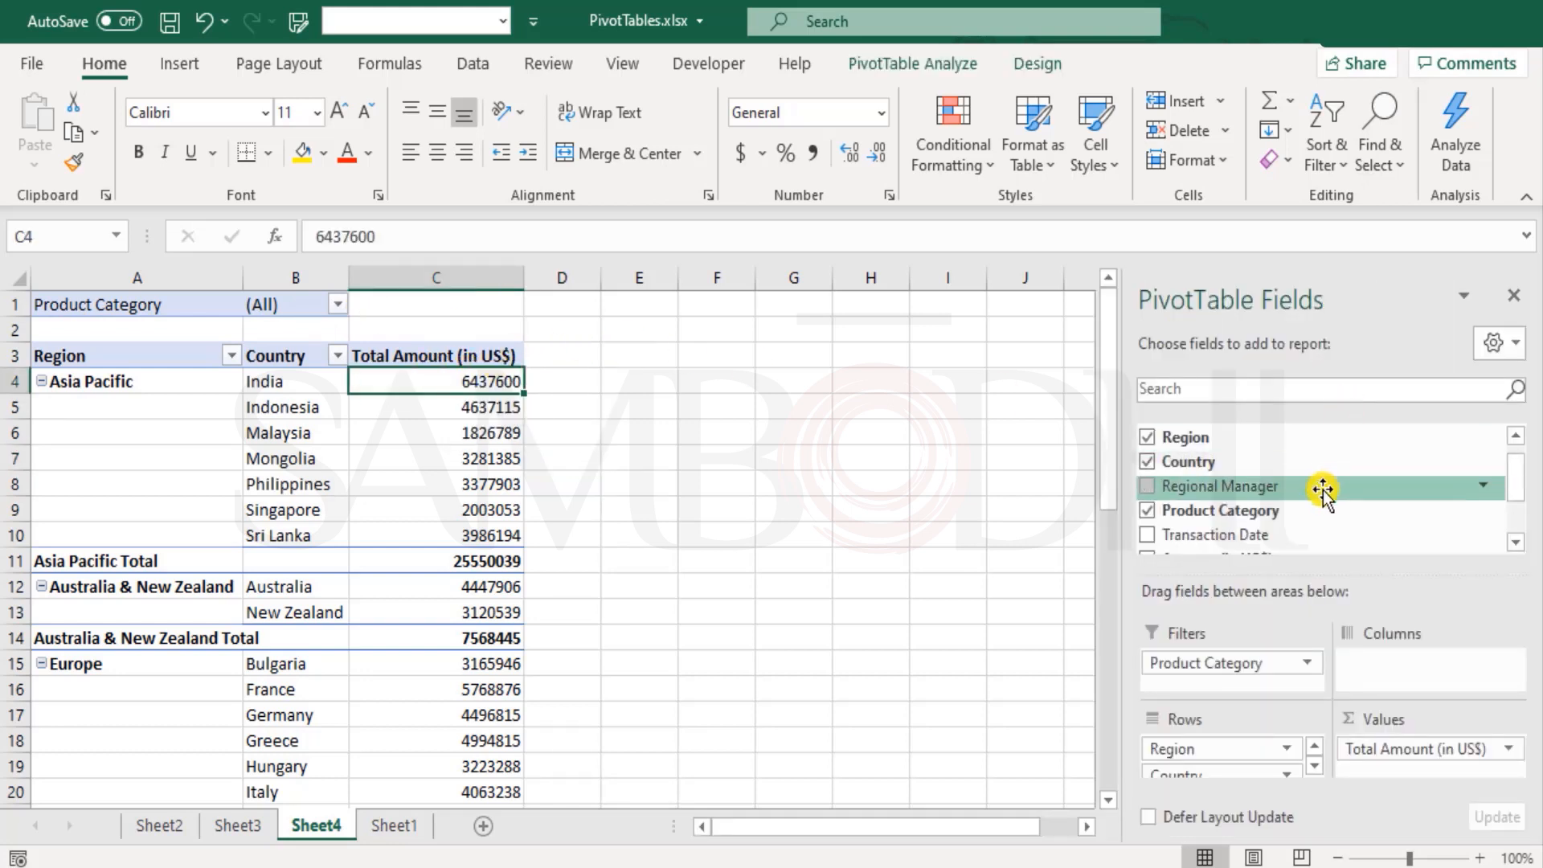
{"action": "left_click_drag", "start_coordinate": [1218, 529], "coordinate": [1440, 668]}
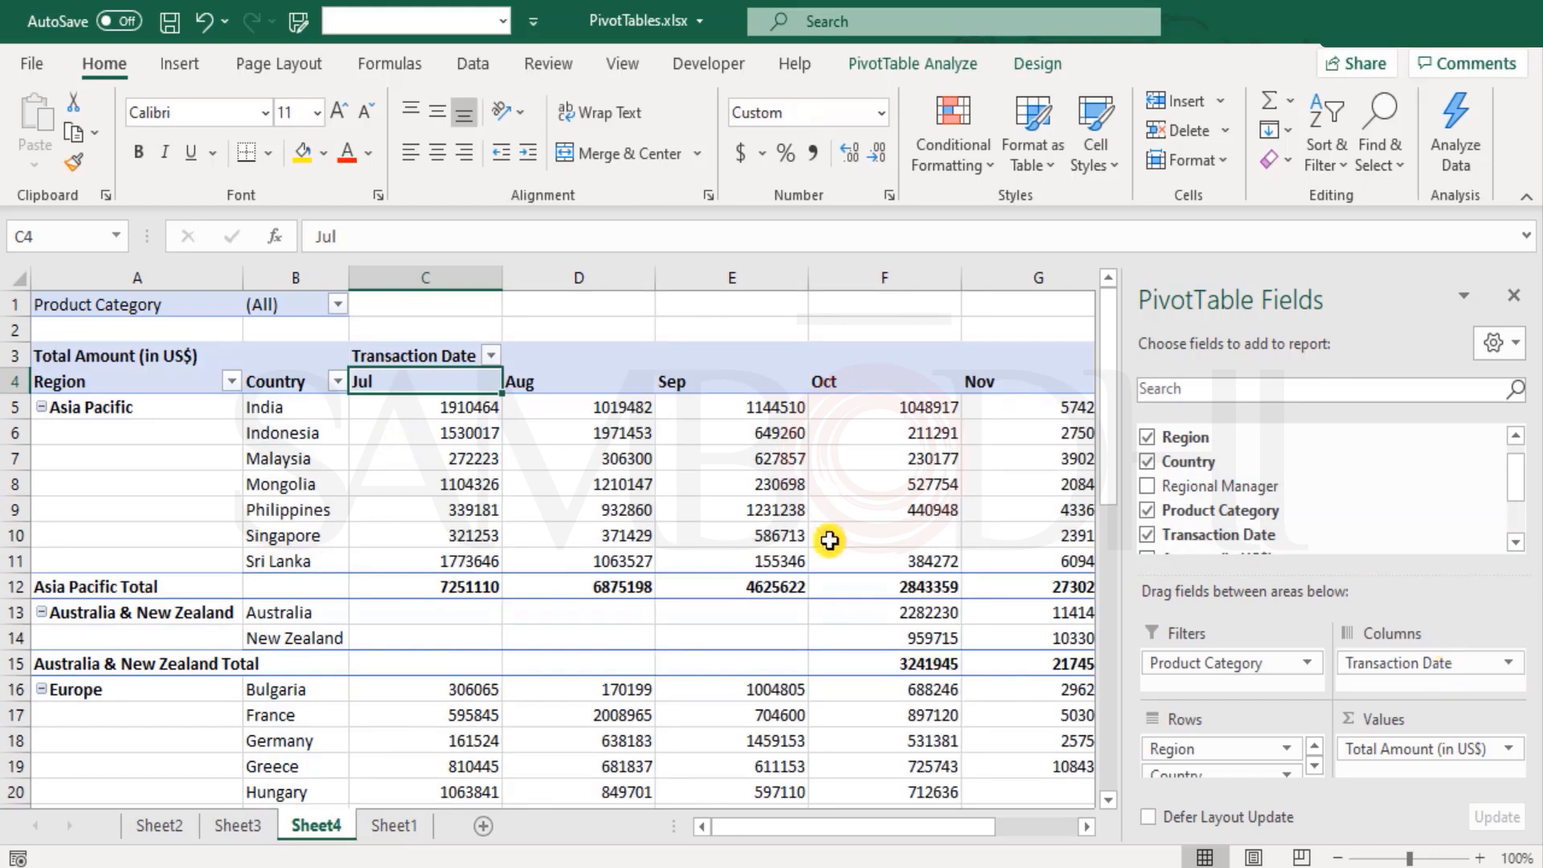
{"action": "left_click_drag", "start_coordinate": [918, 825], "coordinate": [1031, 824]}
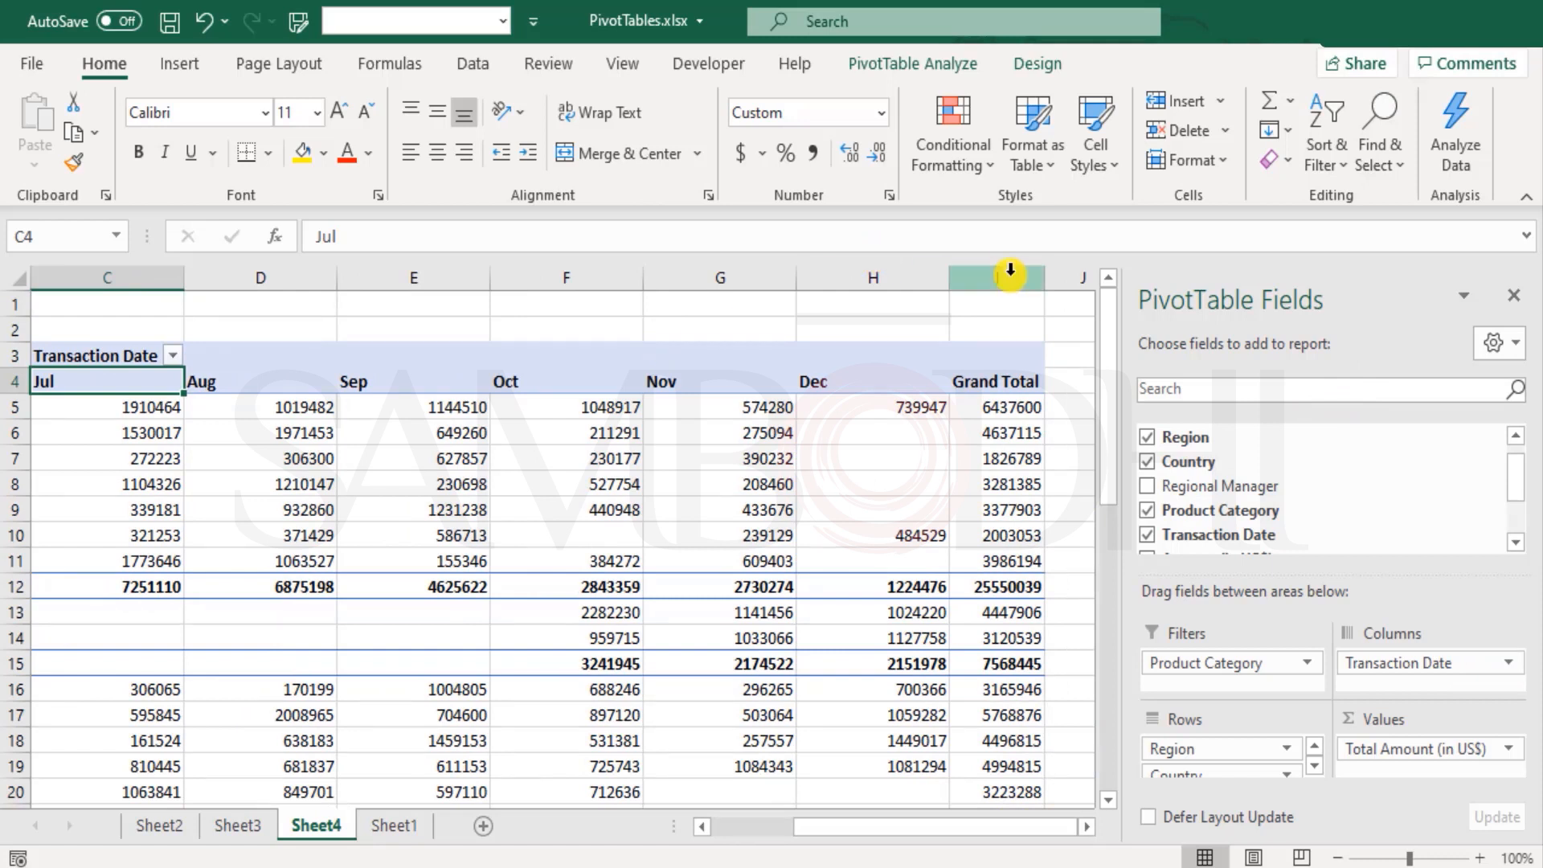
{"action": "left_click_drag", "start_coordinate": [1010, 273], "coordinate": [100, 285]}
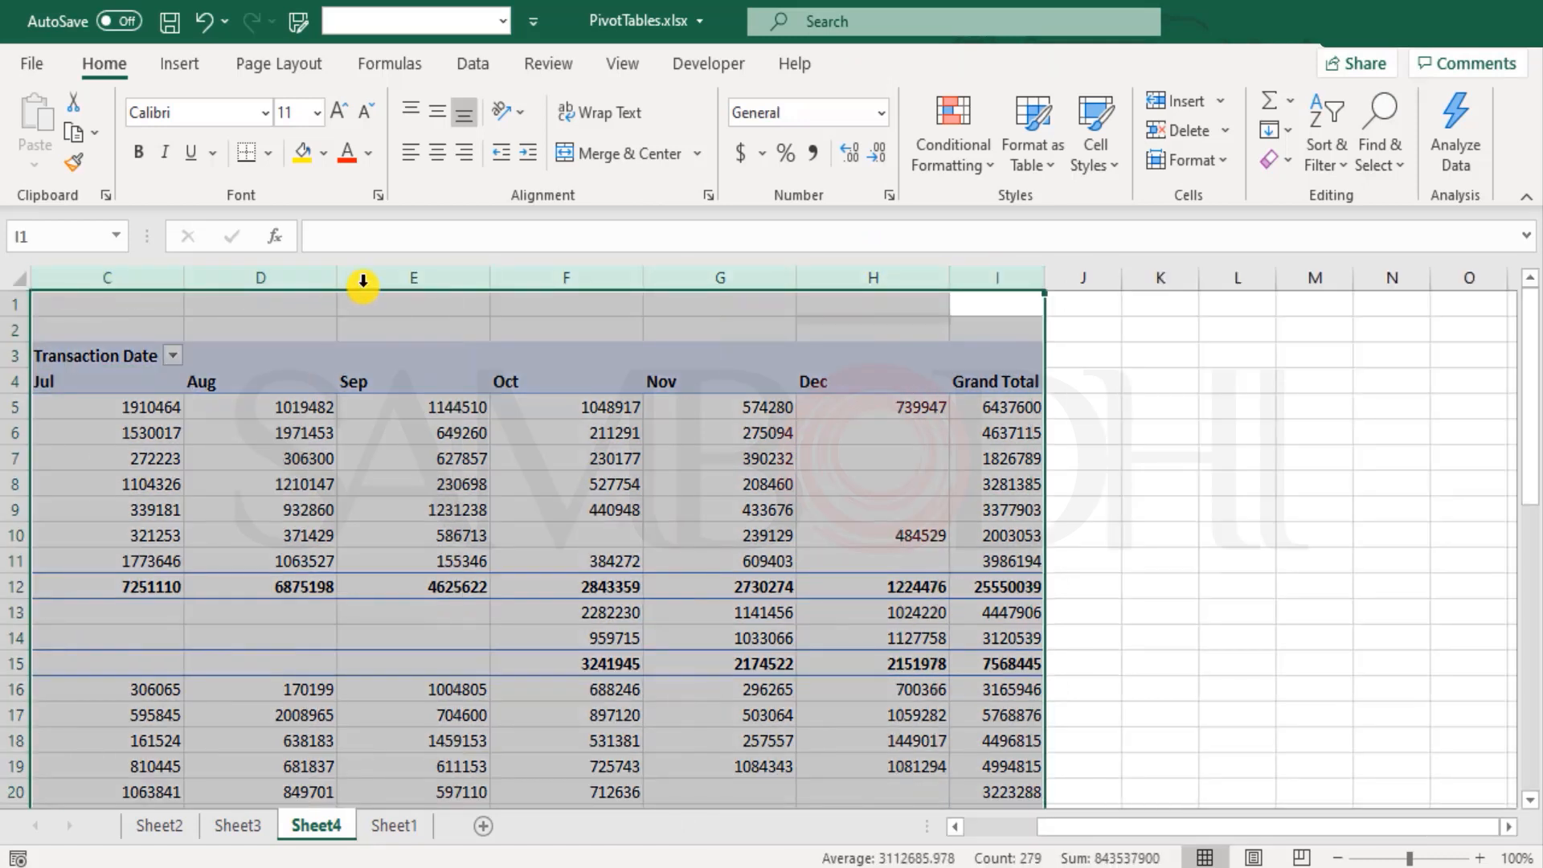
{"action": "double_click", "coordinate": [338, 276]}
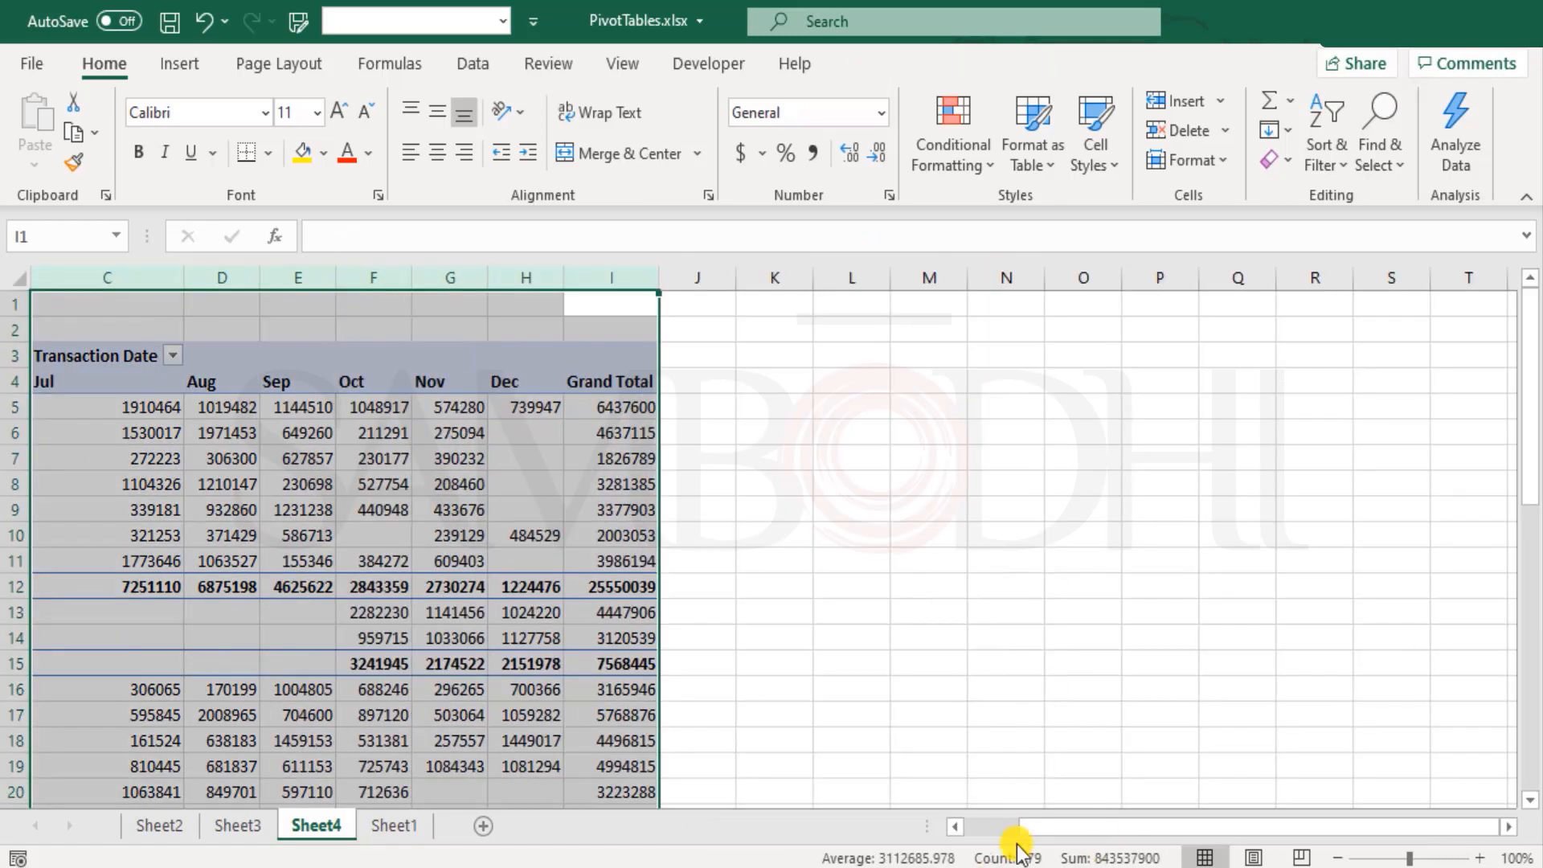
{"action": "left_click", "coordinate": [999, 826]}
{"action": "left_click", "coordinate": [621, 492]}
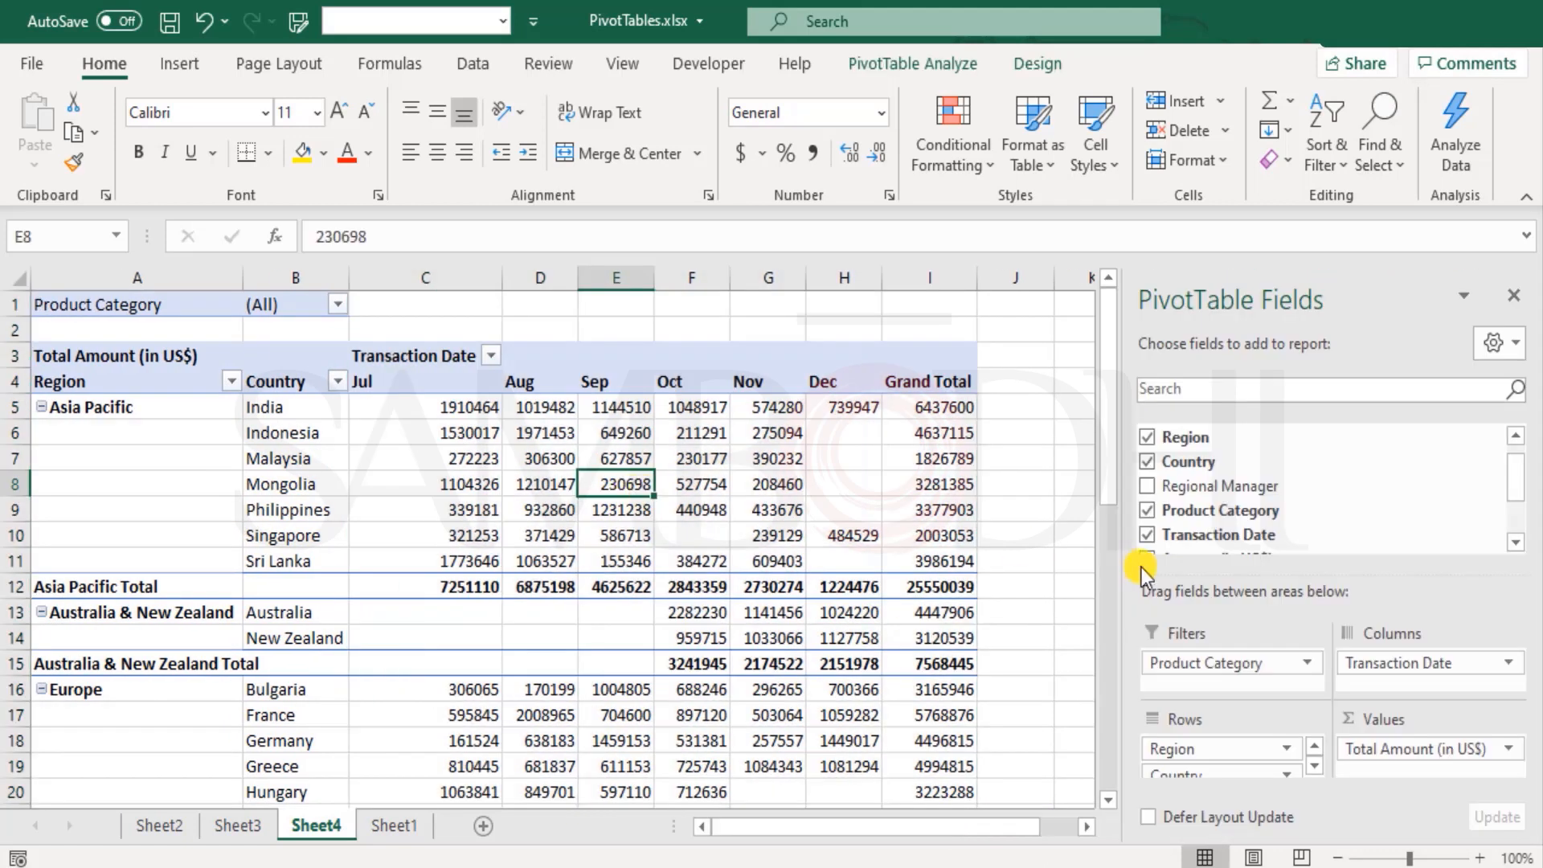
- Filter the PivotTable to the CFL product category and review the monthly totals across all regions
{"action": "left_click", "coordinate": [338, 304]}
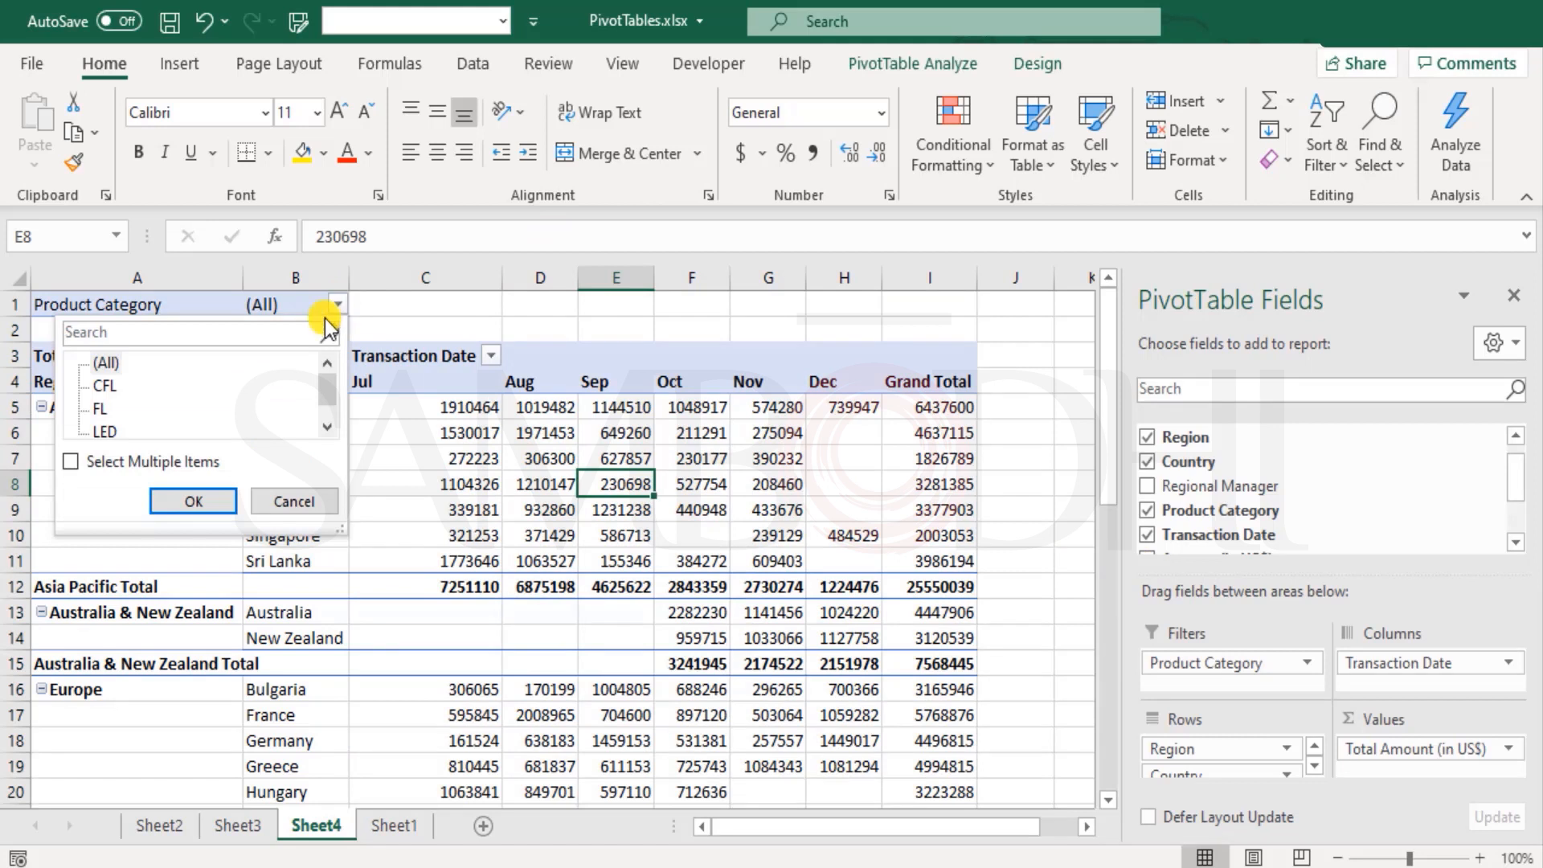
{"action": "left_click", "coordinate": [190, 497]}
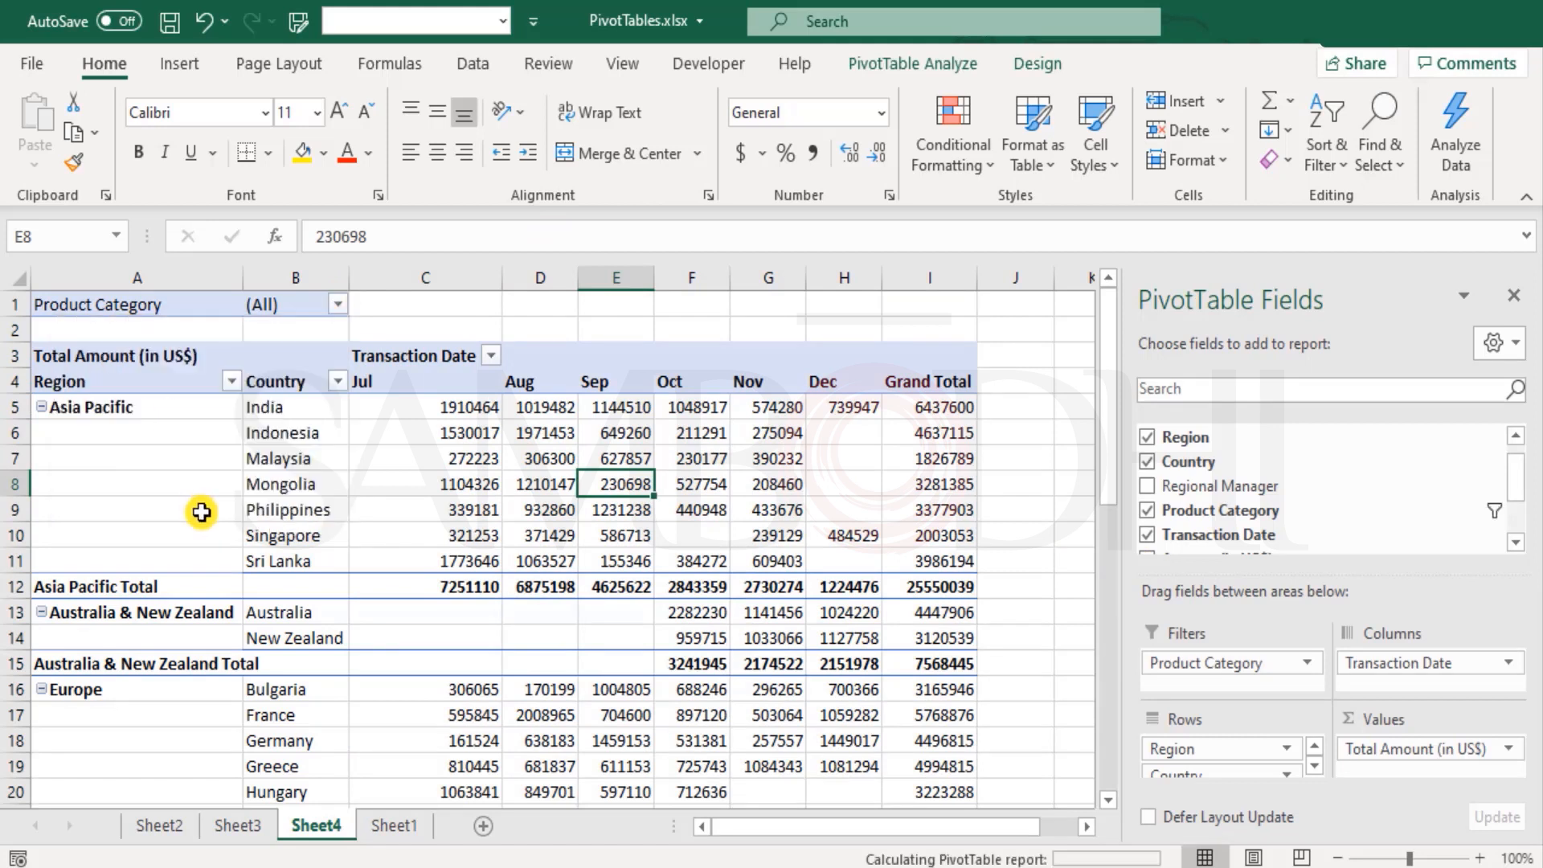
{"action": "left_click_drag", "start_coordinate": [727, 828], "coordinate": [898, 820]}
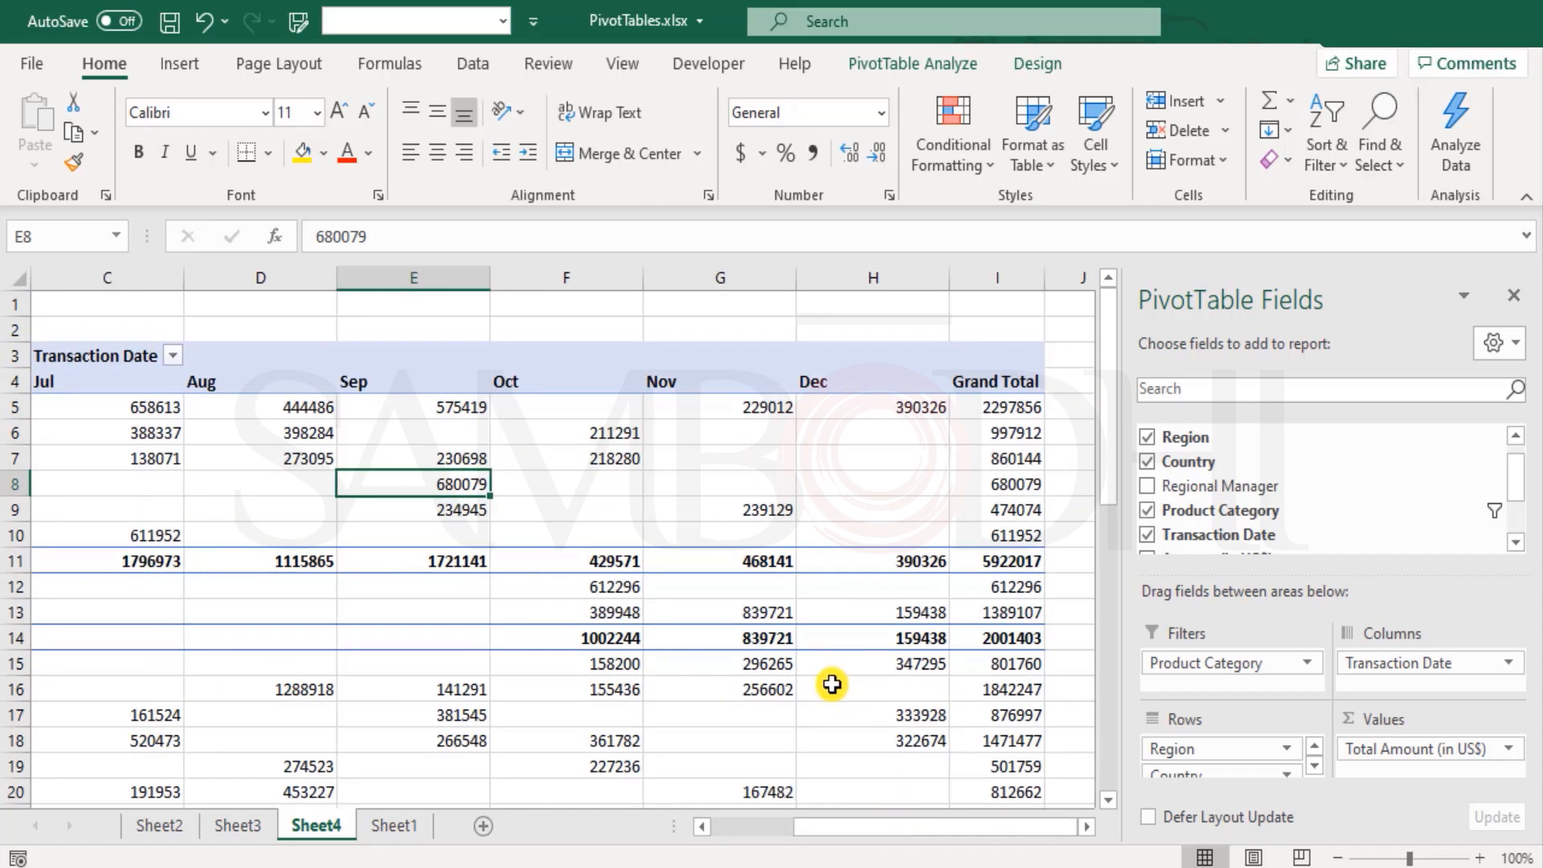
{"action": "scroll", "coordinate": [836, 679], "scroll_direction": "down", "scroll_amount": 1}
{"action": "left_click", "coordinate": [1523, 302]}
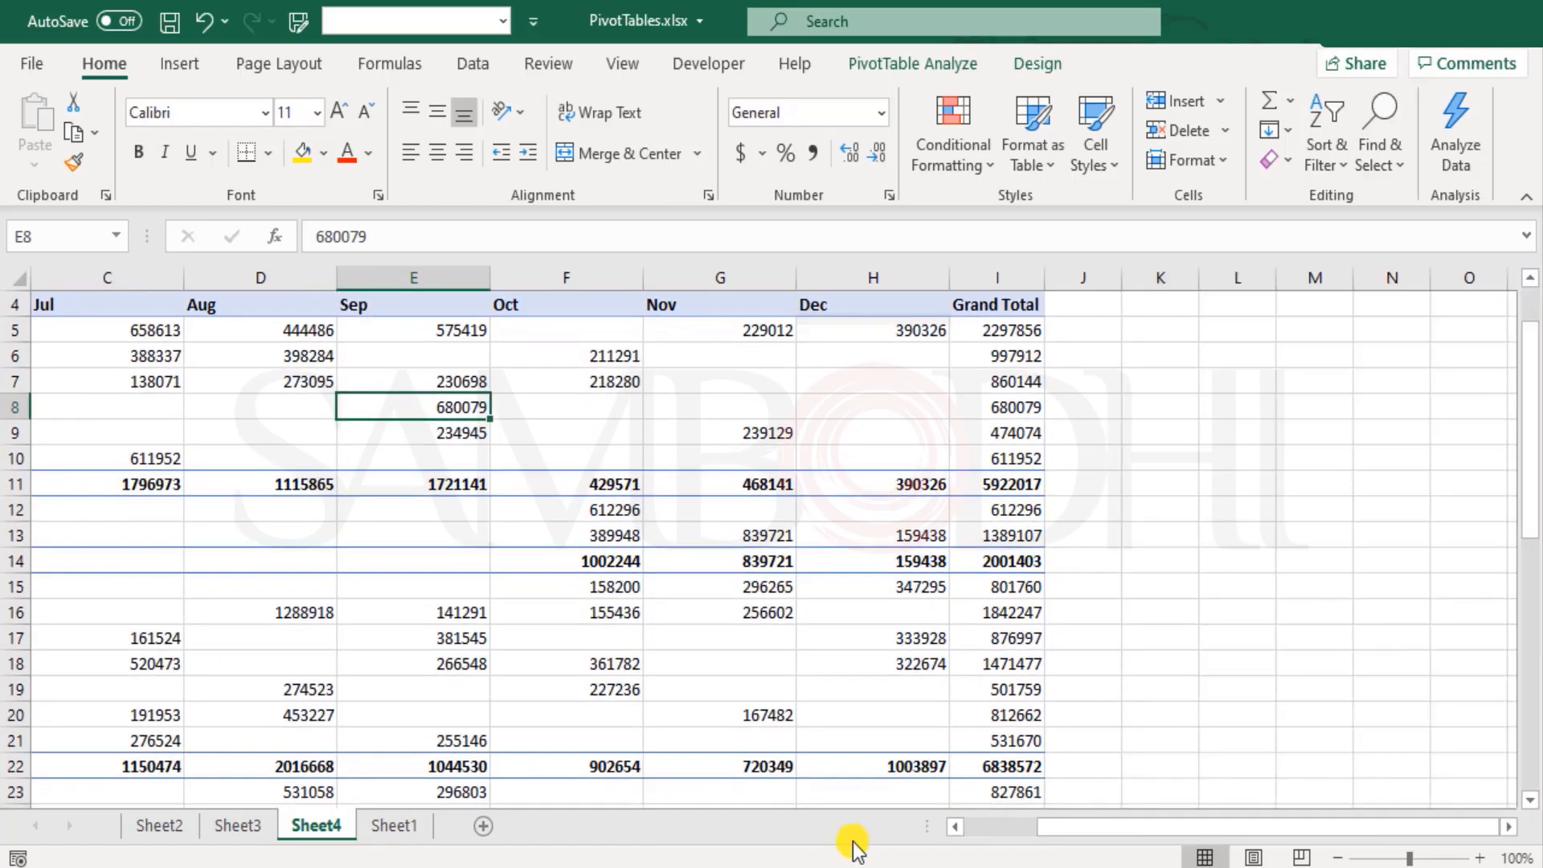
{"action": "left_click_drag", "start_coordinate": [1084, 827], "coordinate": [949, 832]}
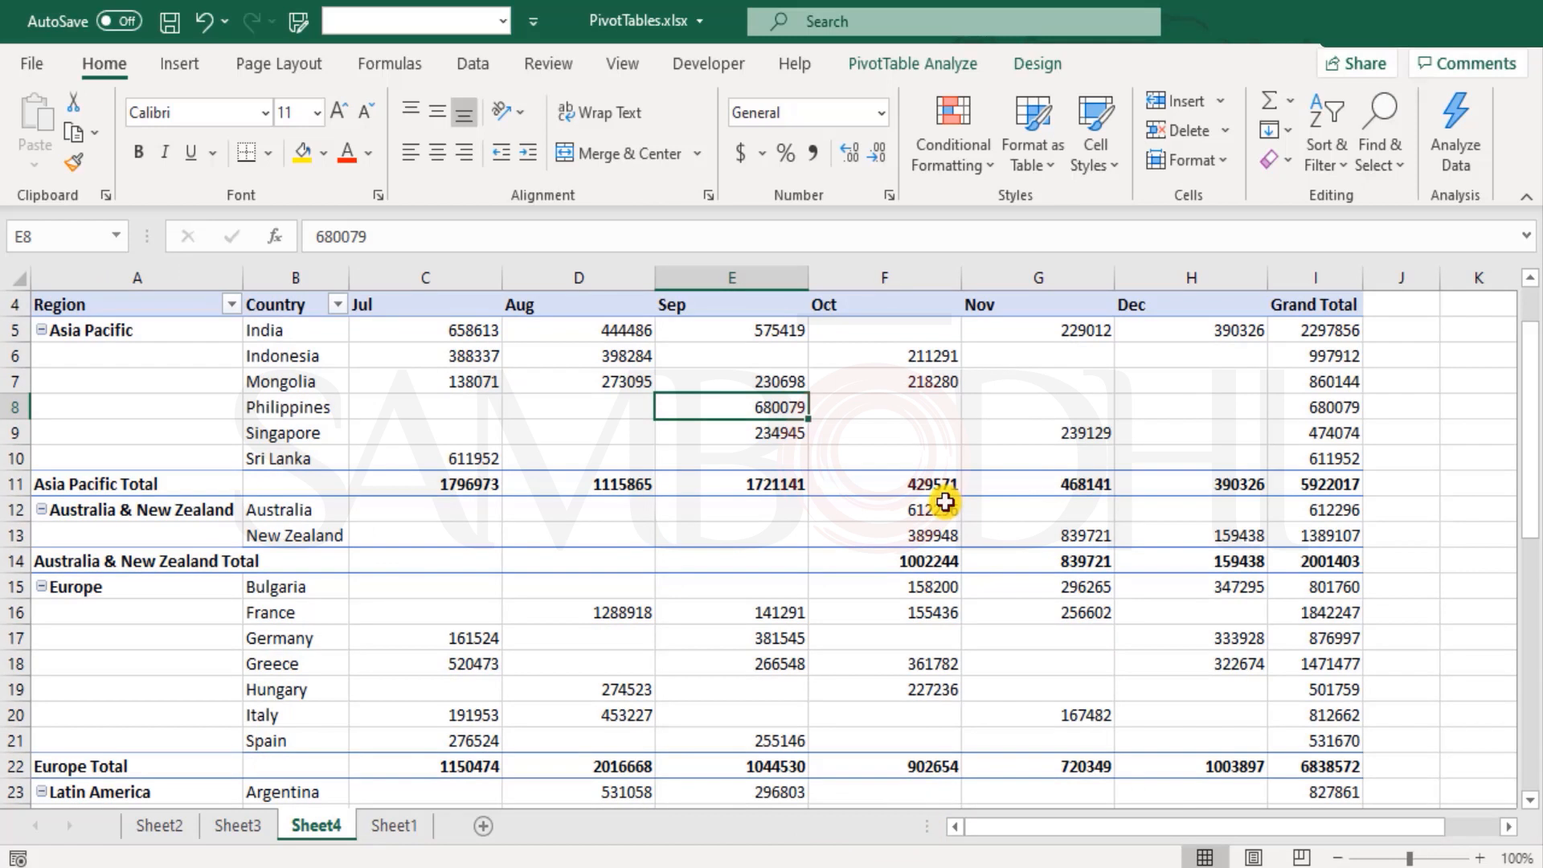
{"action": "scroll", "coordinate": [940, 506], "scroll_direction": "down", "scroll_amount": 9}
{"action": "scroll", "coordinate": [941, 510], "scroll_direction": "up", "scroll_amount": 6}
{"action": "scroll", "coordinate": [940, 510], "scroll_direction": "up", "scroll_amount": 4}
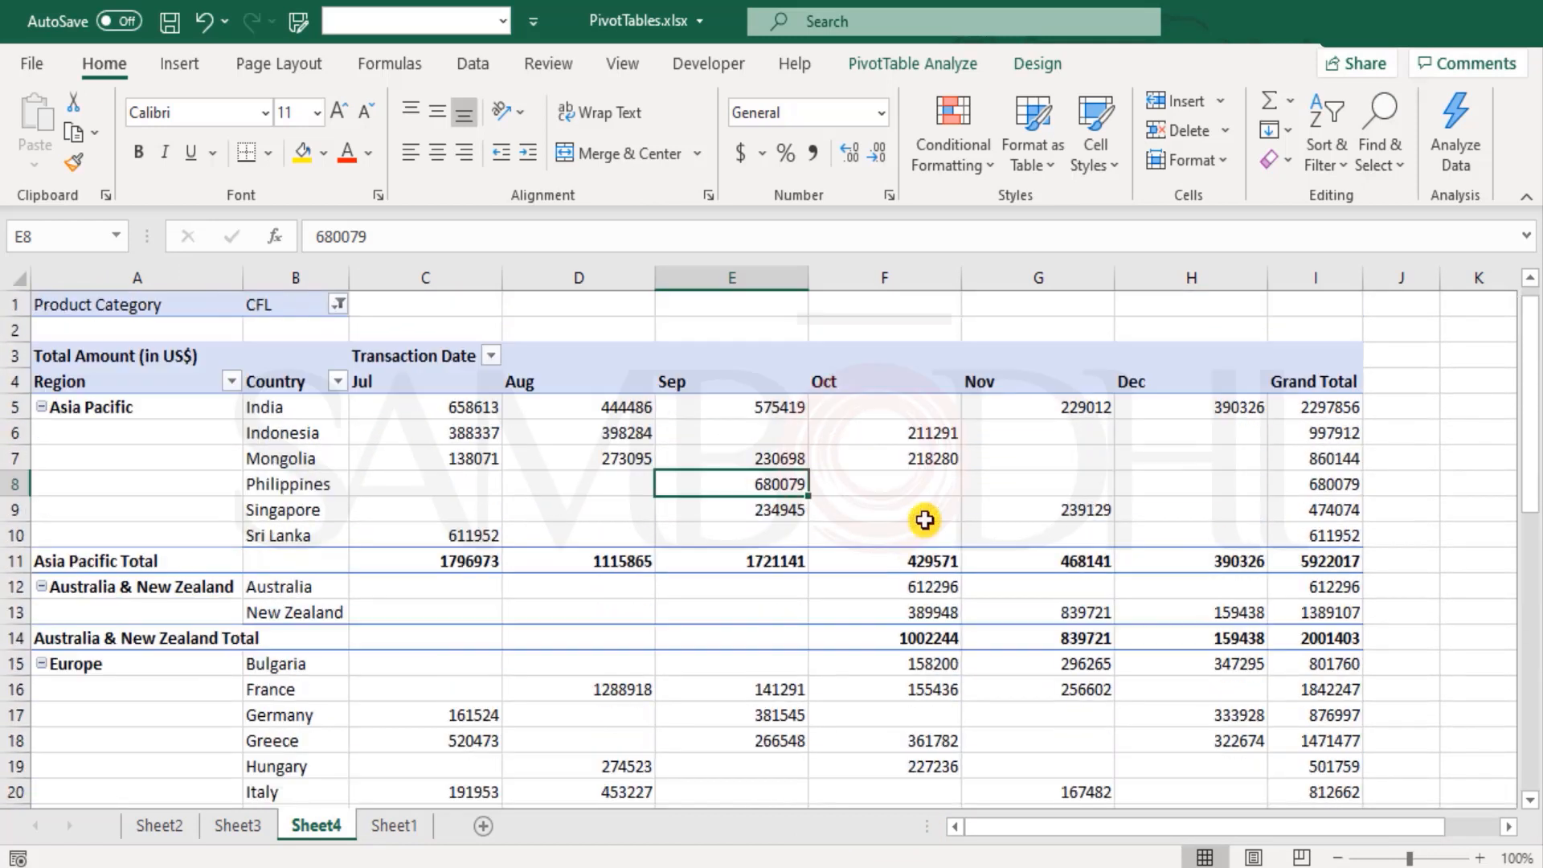
- Switch the Product Category filter to FL and review the monthly totals by region and country
{"action": "left_click", "coordinate": [338, 304]}
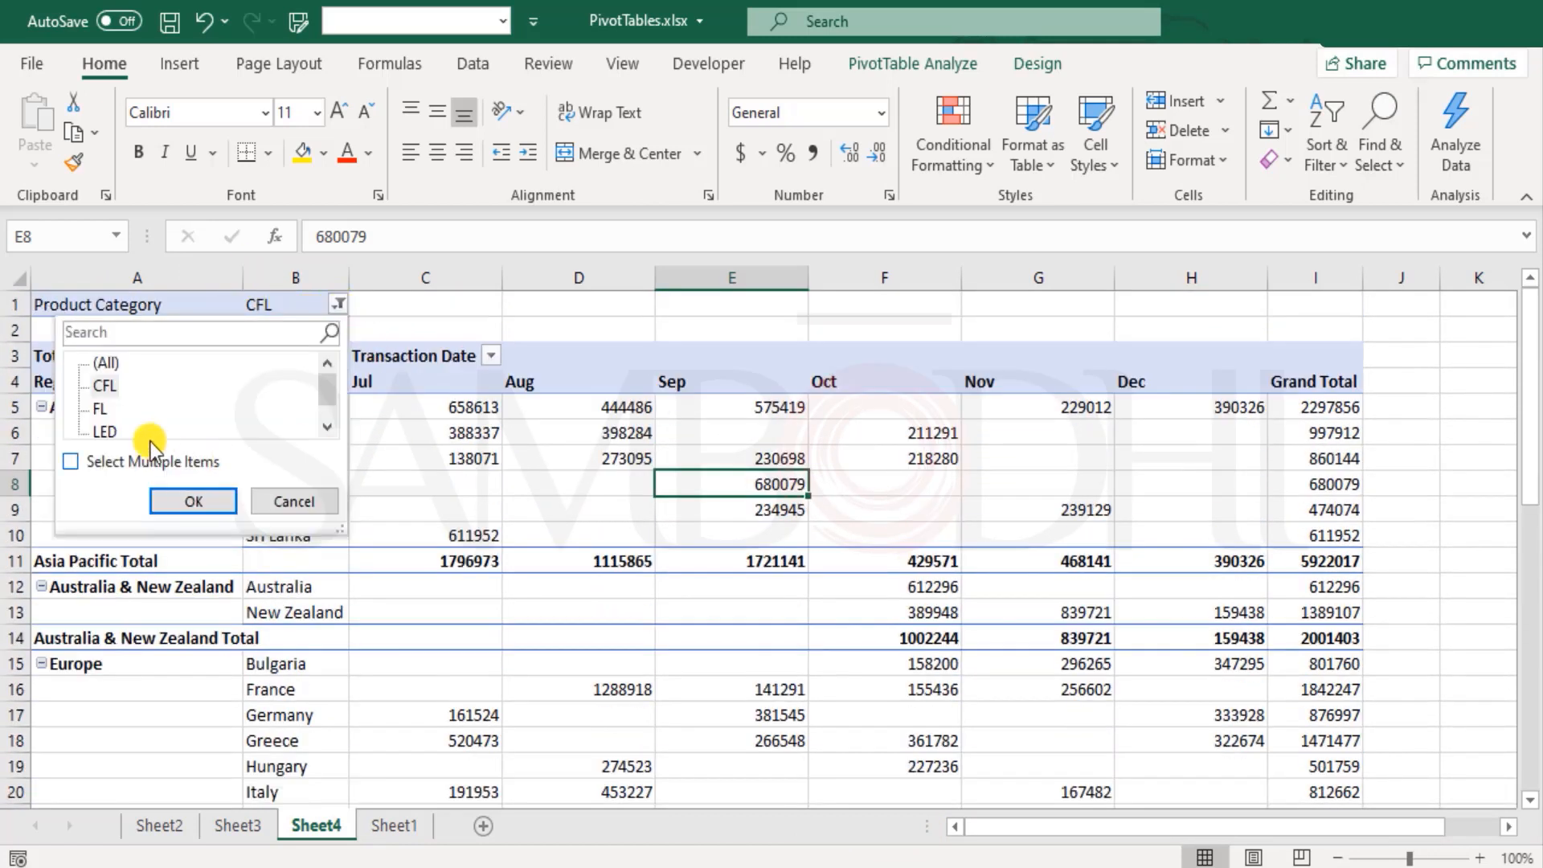
{"action": "left_click", "coordinate": [103, 408]}
{"action": "left_click", "coordinate": [215, 497]}
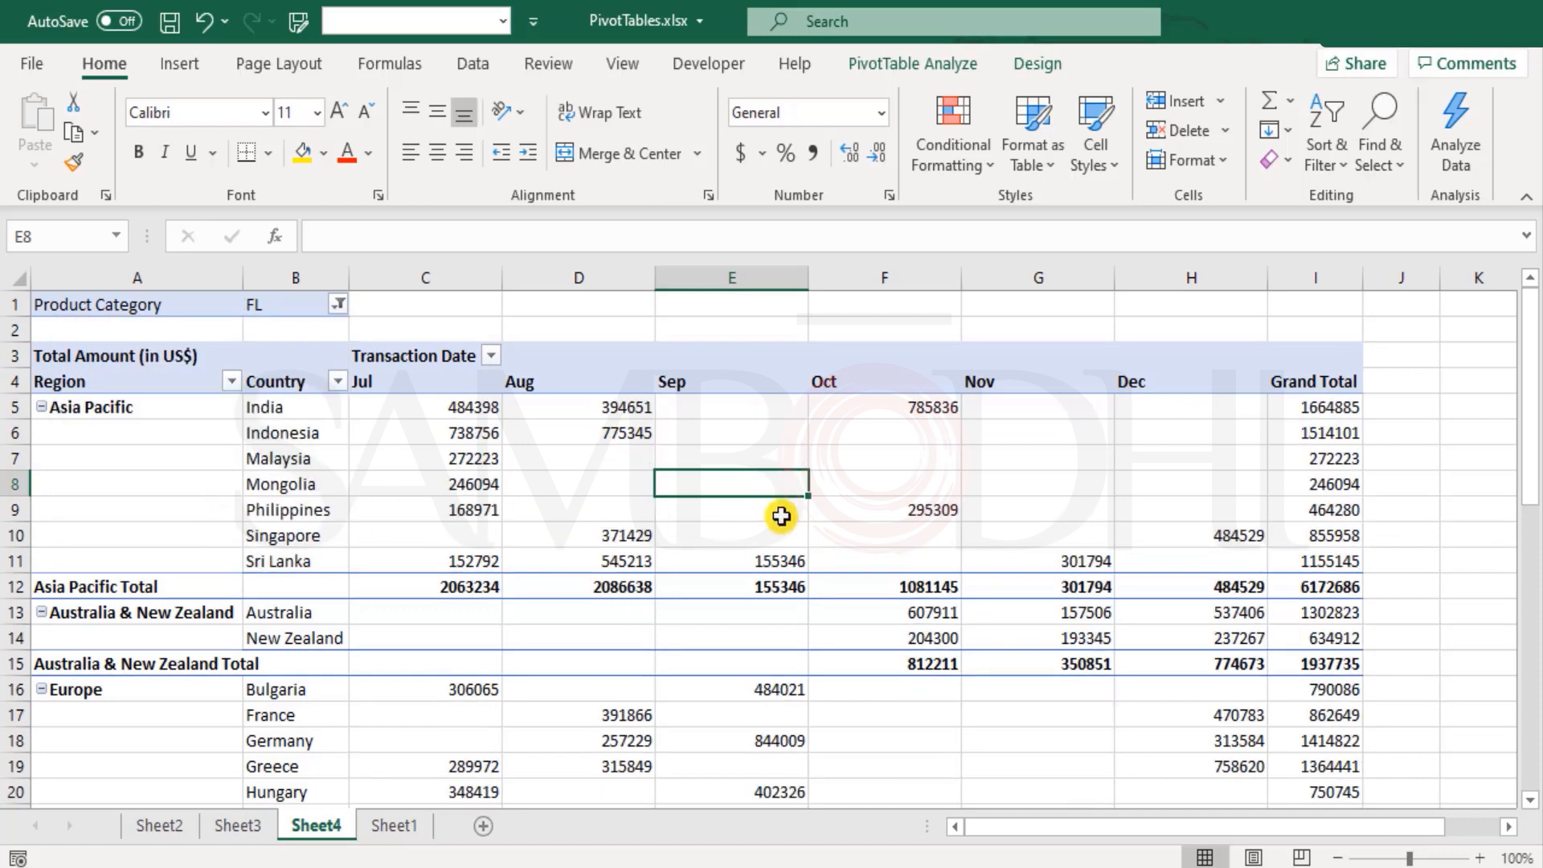
{"action": "scroll", "coordinate": [784, 502], "scroll_direction": "down", "scroll_amount": 4}
{"action": "scroll", "coordinate": [784, 503], "scroll_direction": "up", "scroll_amount": 4}
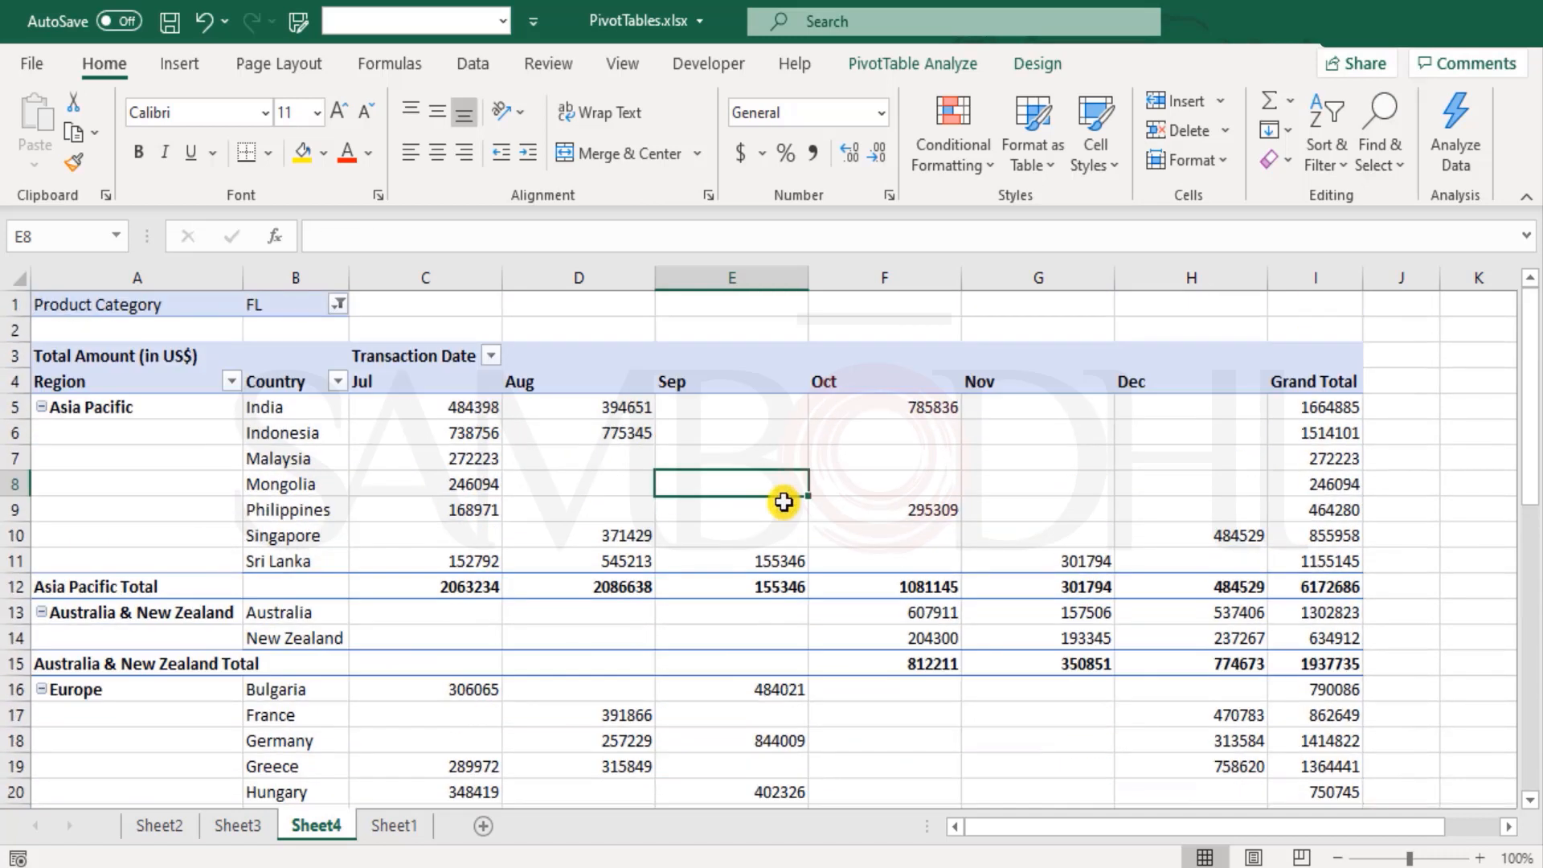
- Set the Product Category filter of the PivotTable to LED
{"action": "left_click", "coordinate": [339, 304]}
{"action": "left_click", "coordinate": [108, 432]}
{"action": "left_click", "coordinate": [197, 498]}
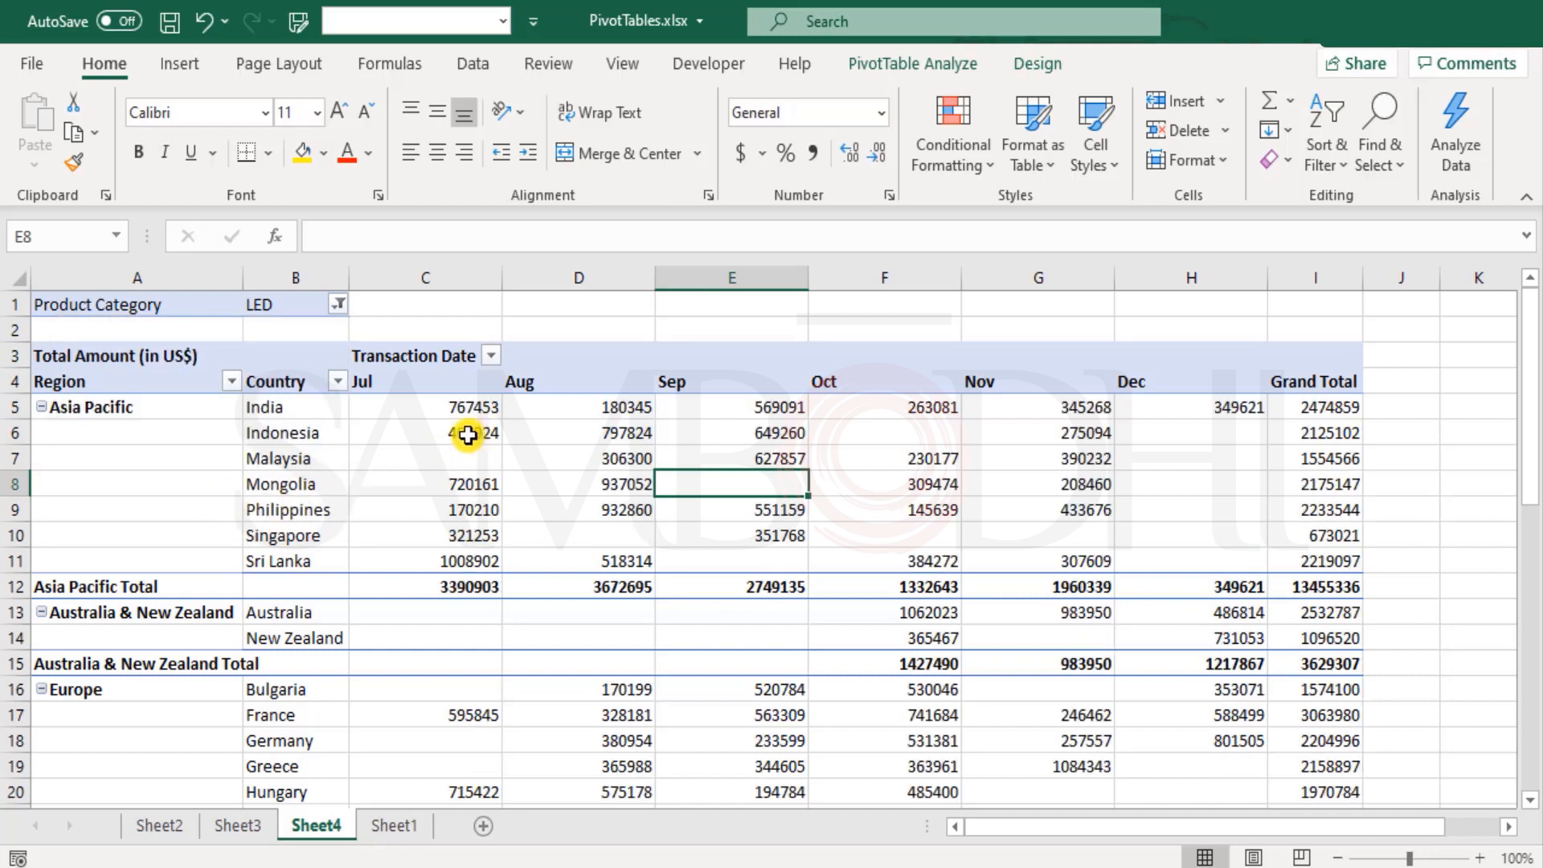
- Review the LED totals by region and country, and switch the Product Category filter to FL
{"action": "scroll", "coordinate": [1154, 483], "scroll_direction": "down", "scroll_amount": 4}
{"action": "scroll", "coordinate": [1148, 479], "scroll_direction": "up", "scroll_amount": 4}
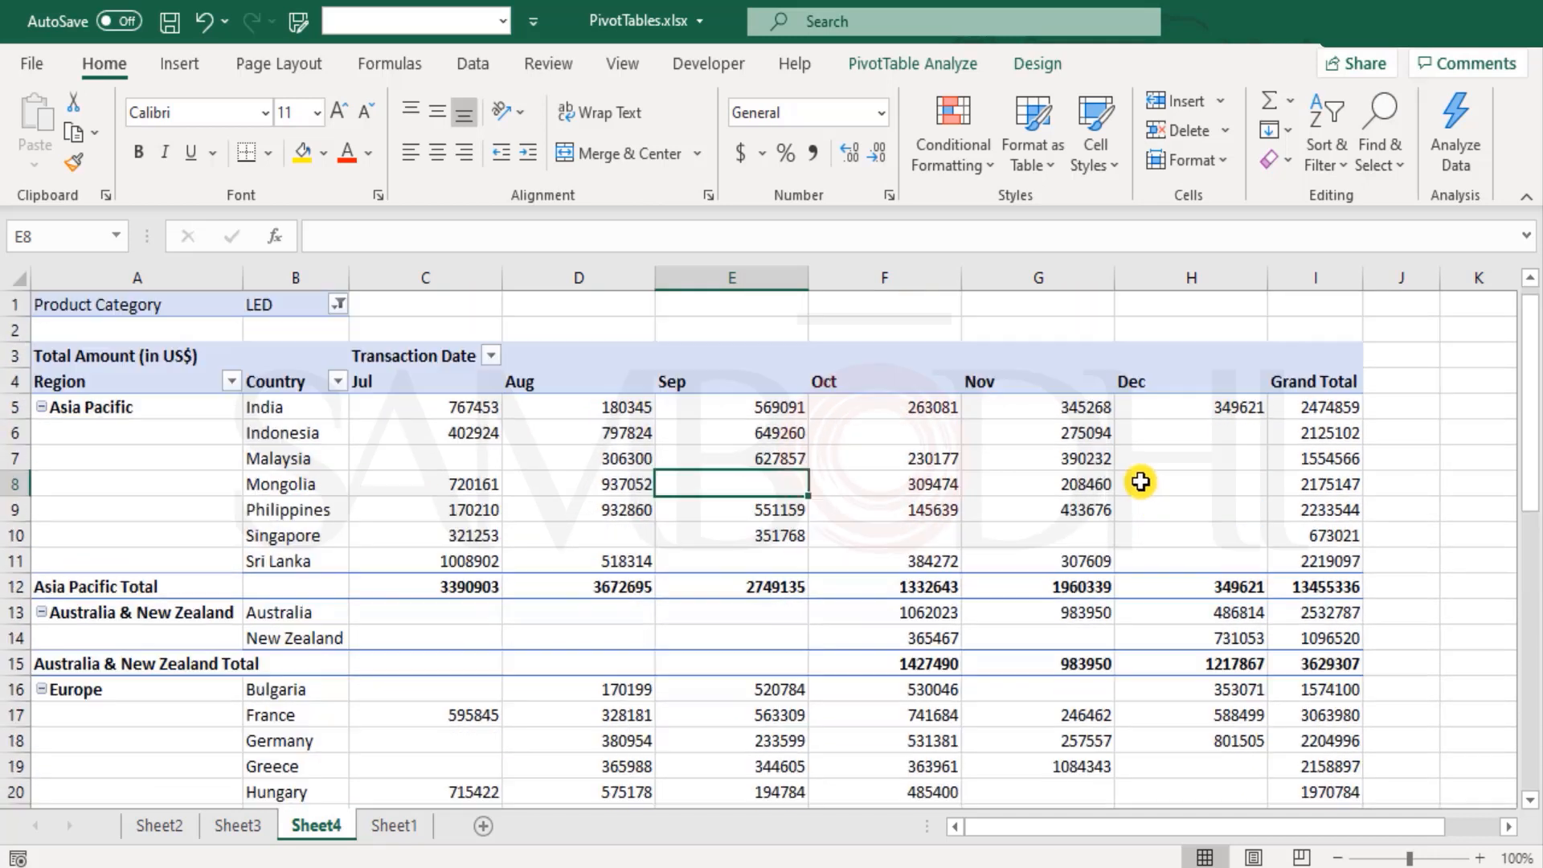
{"action": "left_click", "coordinate": [339, 299]}
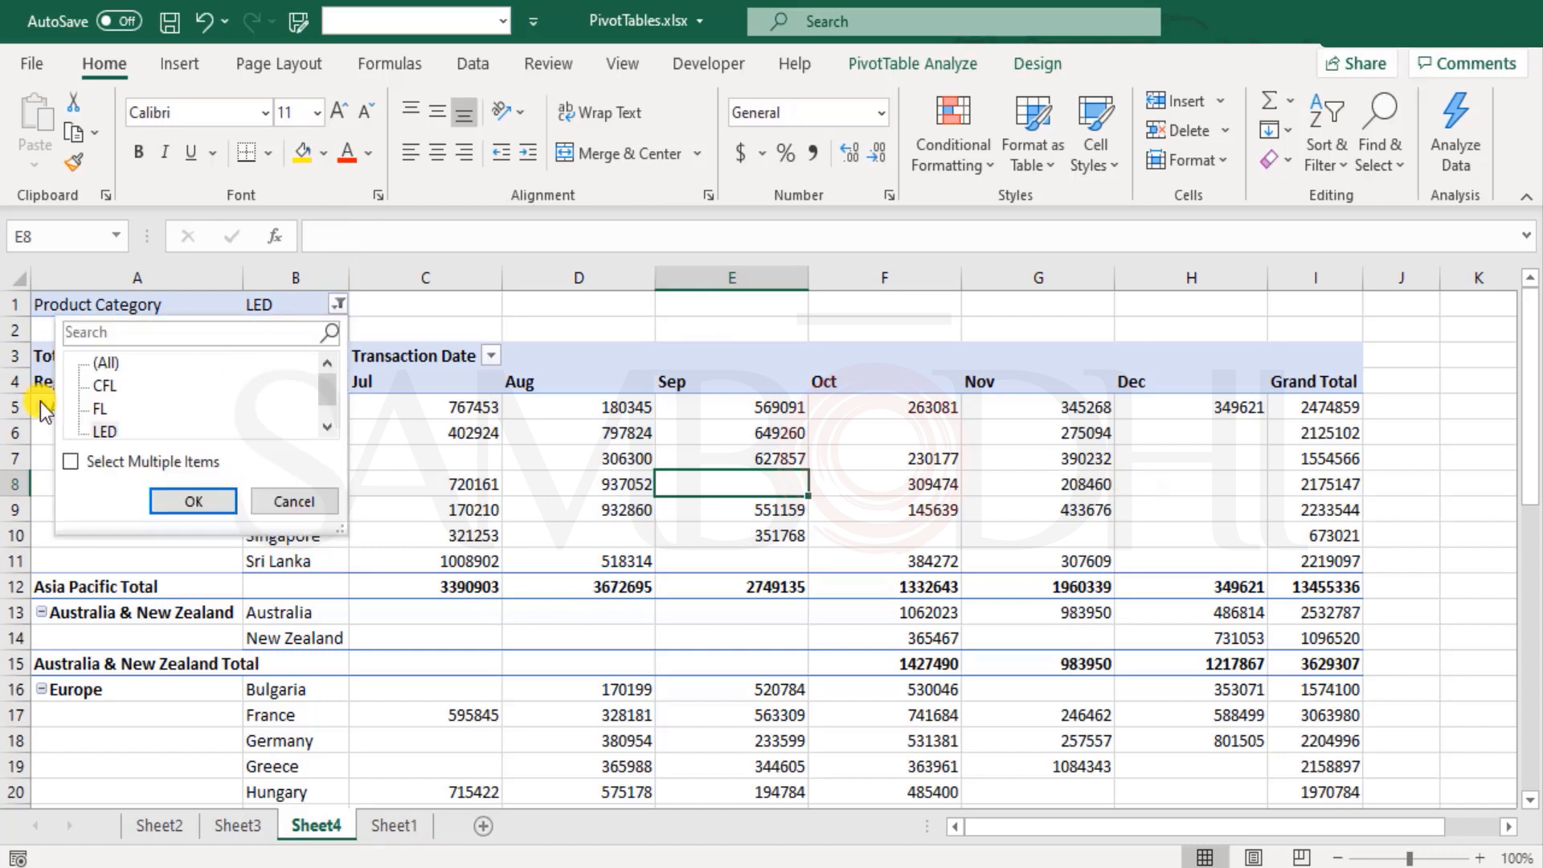
{"action": "left_click", "coordinate": [193, 500]}
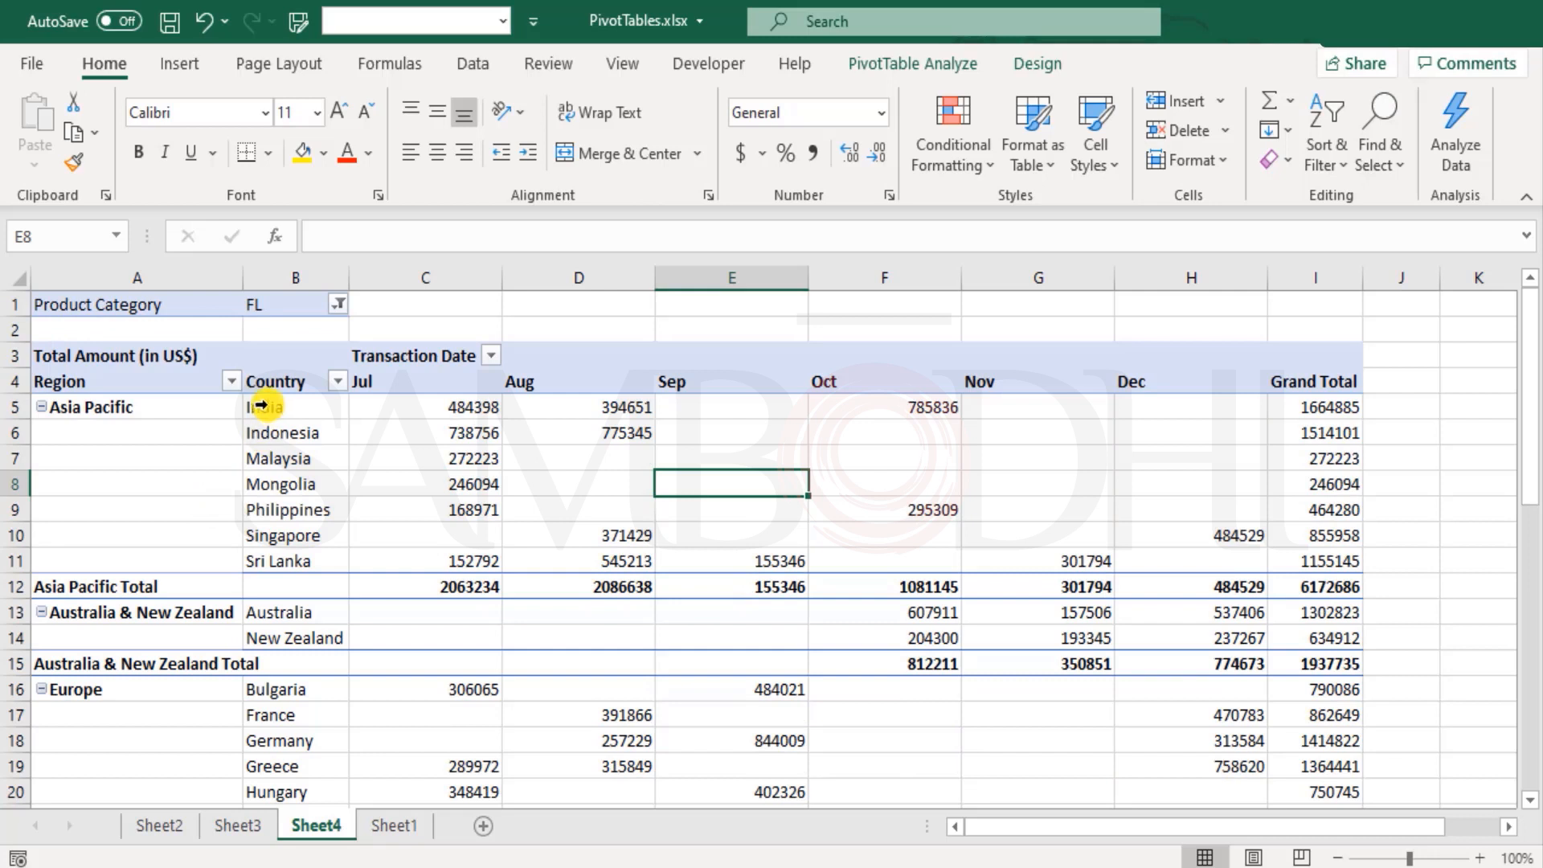
{"action": "left_click", "coordinate": [338, 304]}
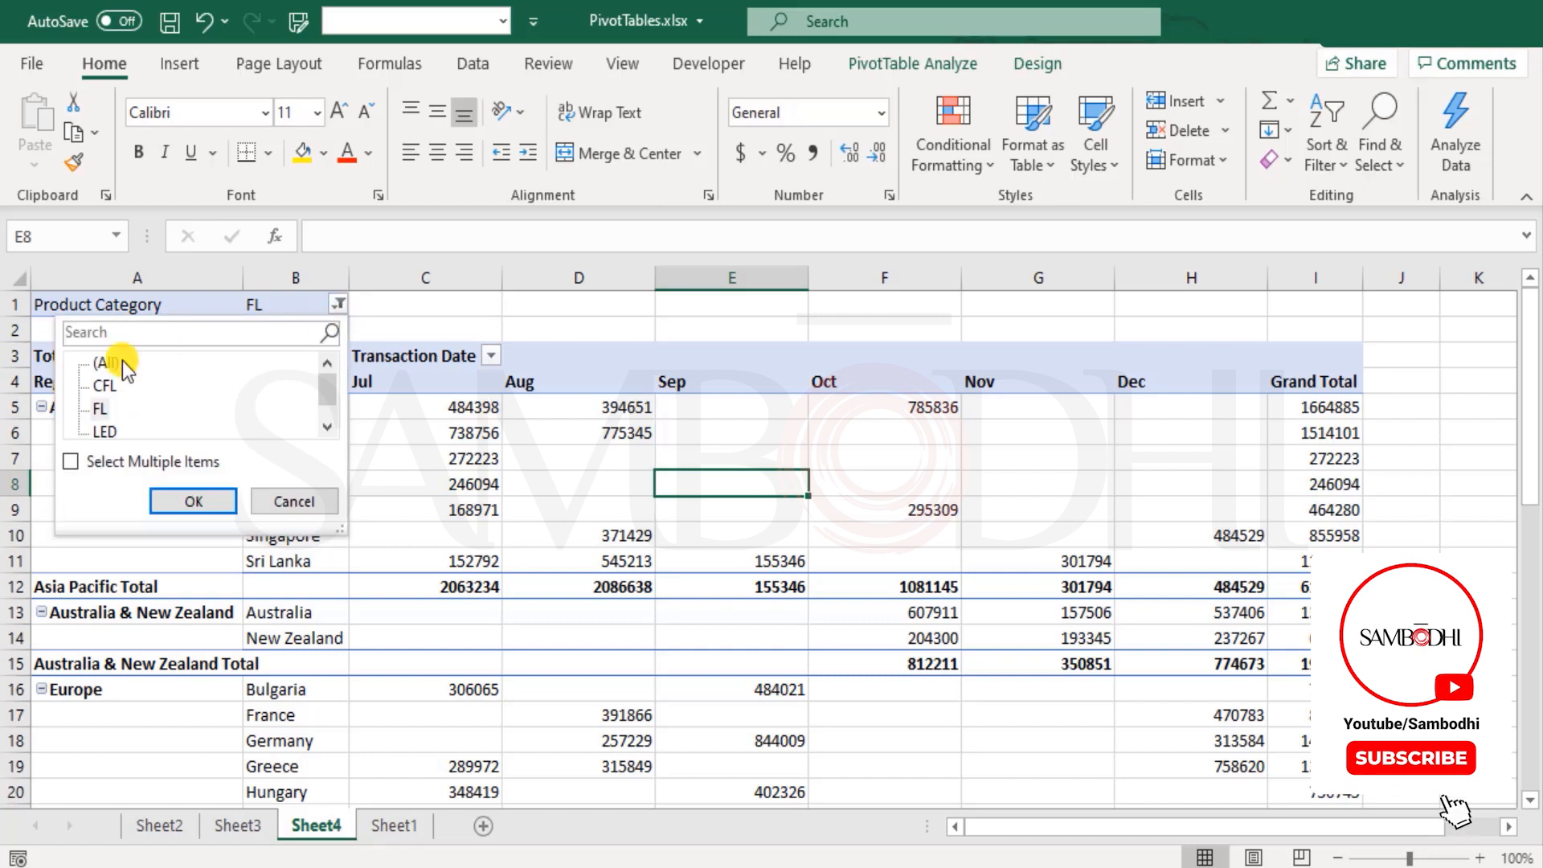
{"action": "left_click", "coordinate": [296, 499]}
{"action": "left_click", "coordinate": [299, 495]}
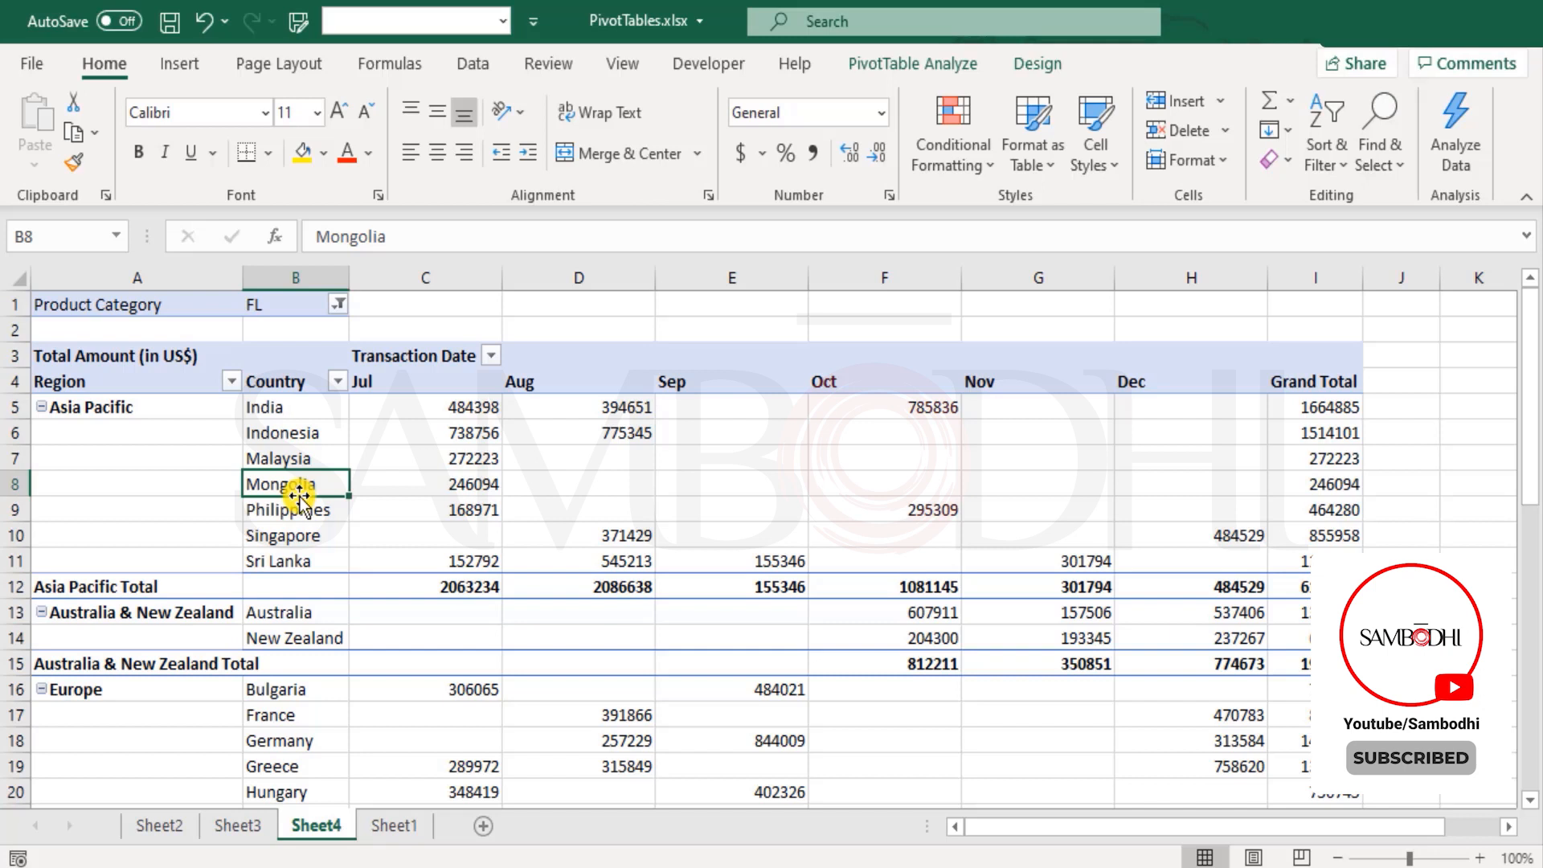
{"action": "left_click", "coordinate": [161, 389]}
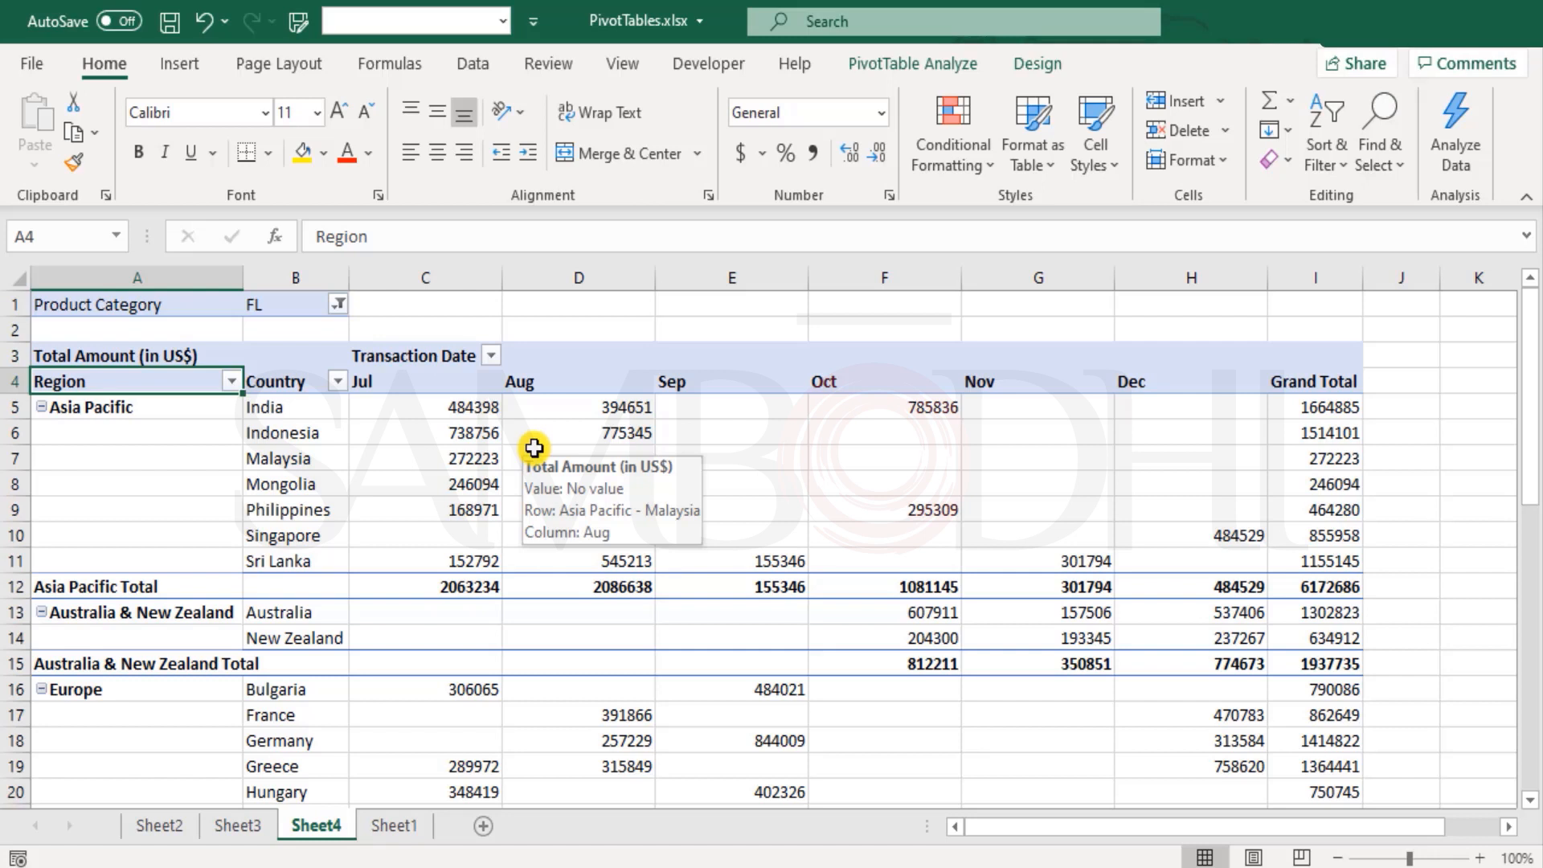
{"action": "left_click_drag", "start_coordinate": [131, 302], "coordinate": [293, 300]}
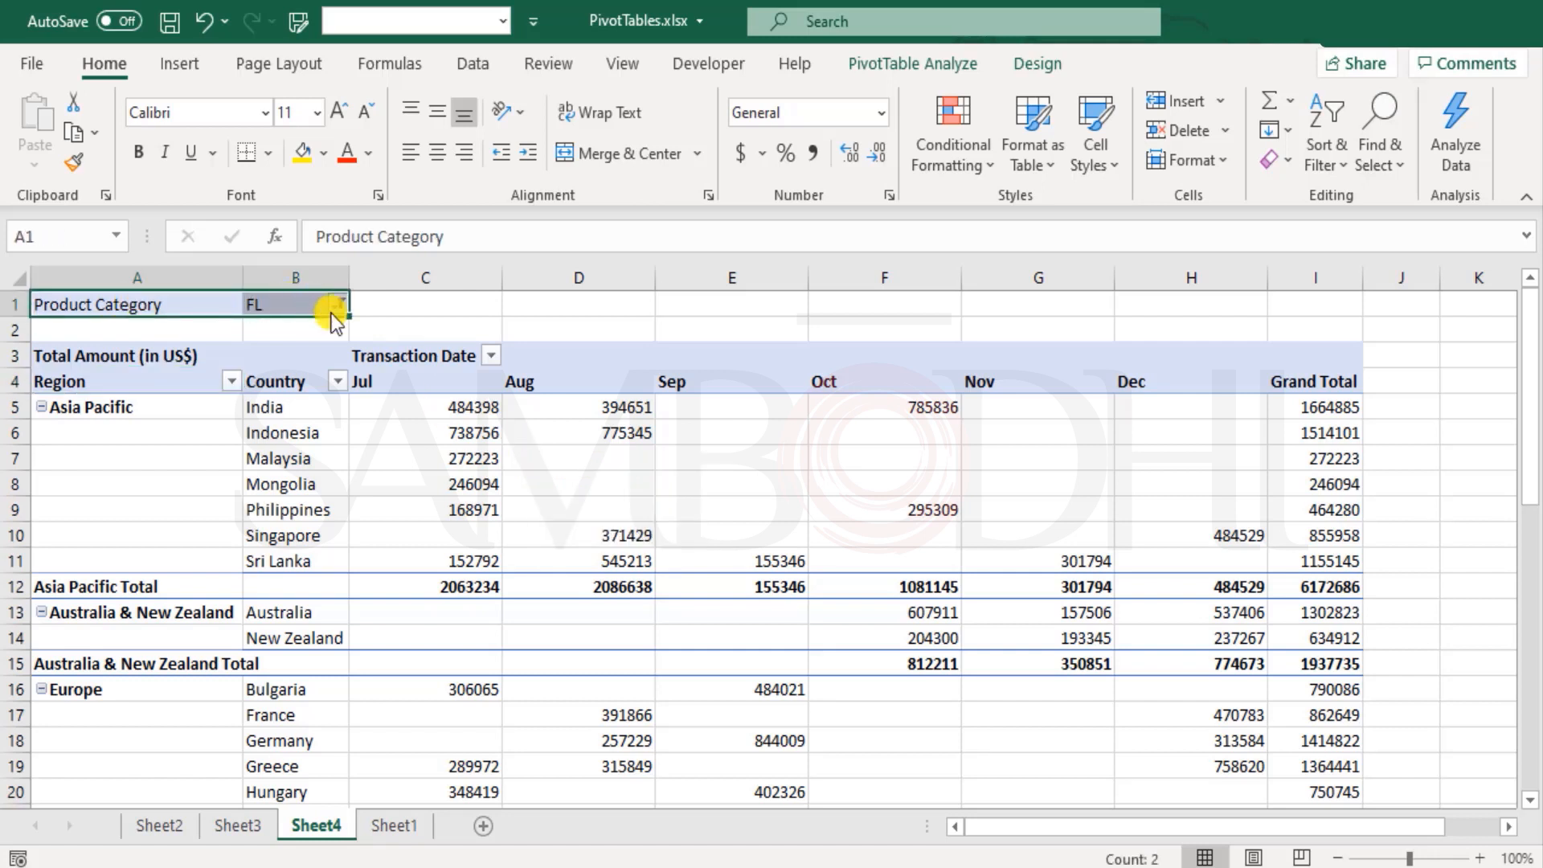
{"action": "left_click", "coordinate": [531, 482]}
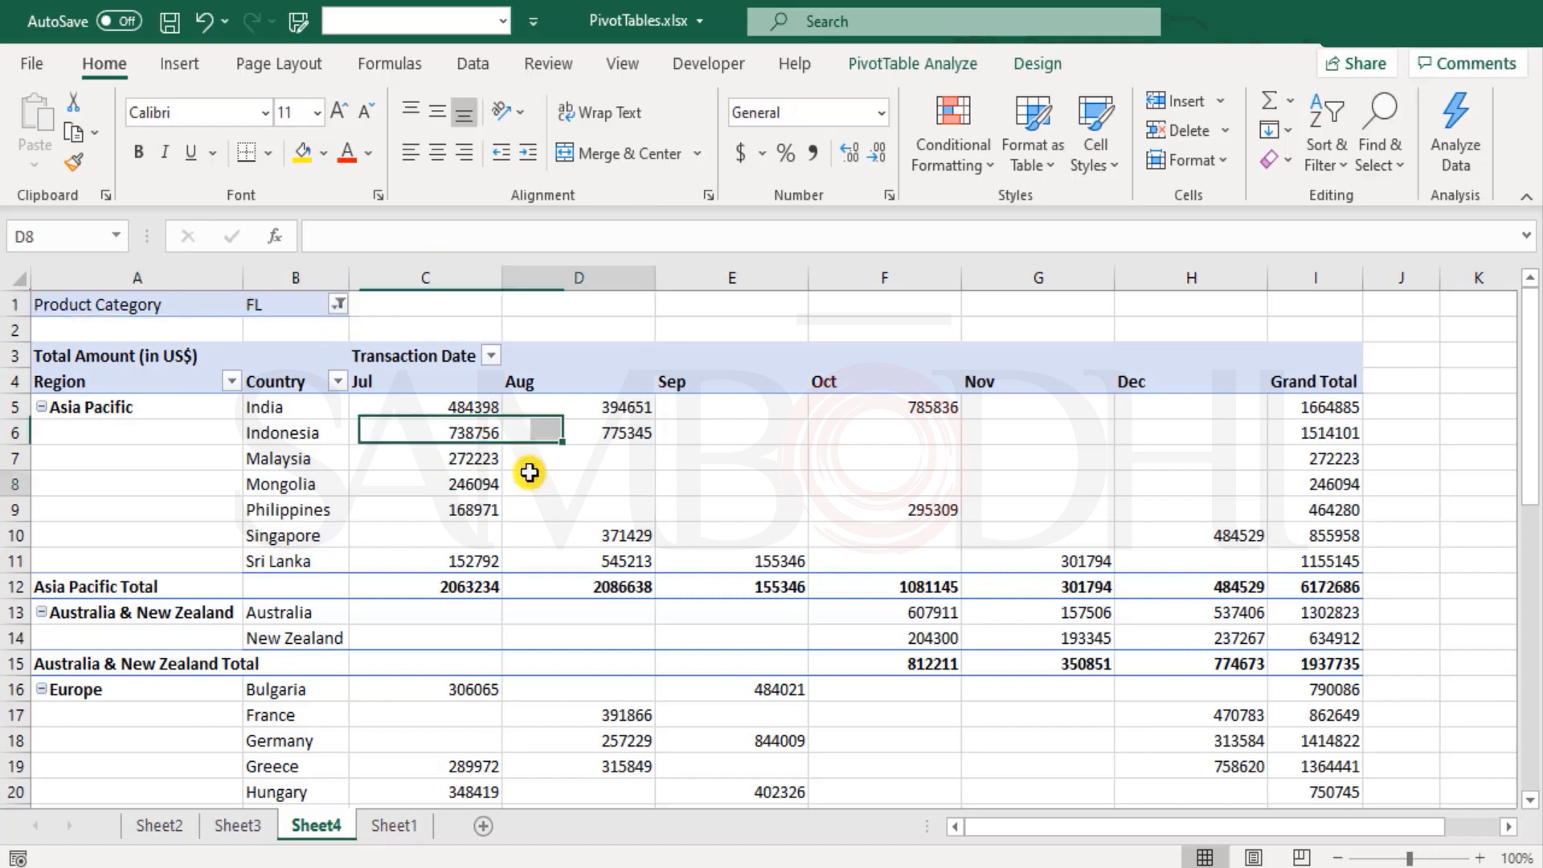
- Generate report filter pages for Product Category from the FL-filtered PivotTable and view the resulting LED sheet
{"action": "left_click", "coordinate": [928, 71]}
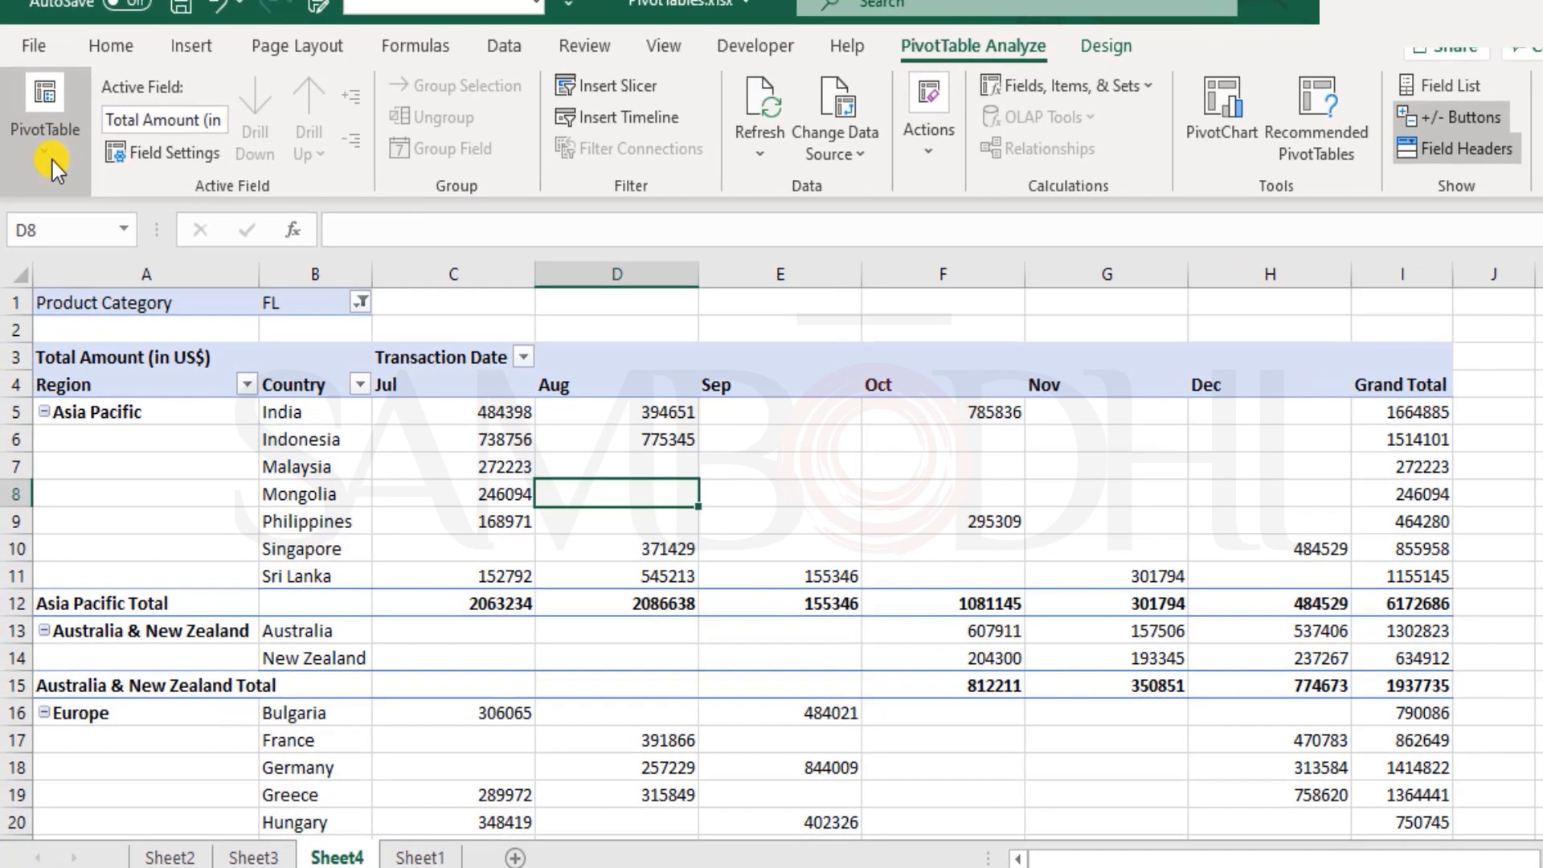
{"action": "left_click", "coordinate": [46, 165]}
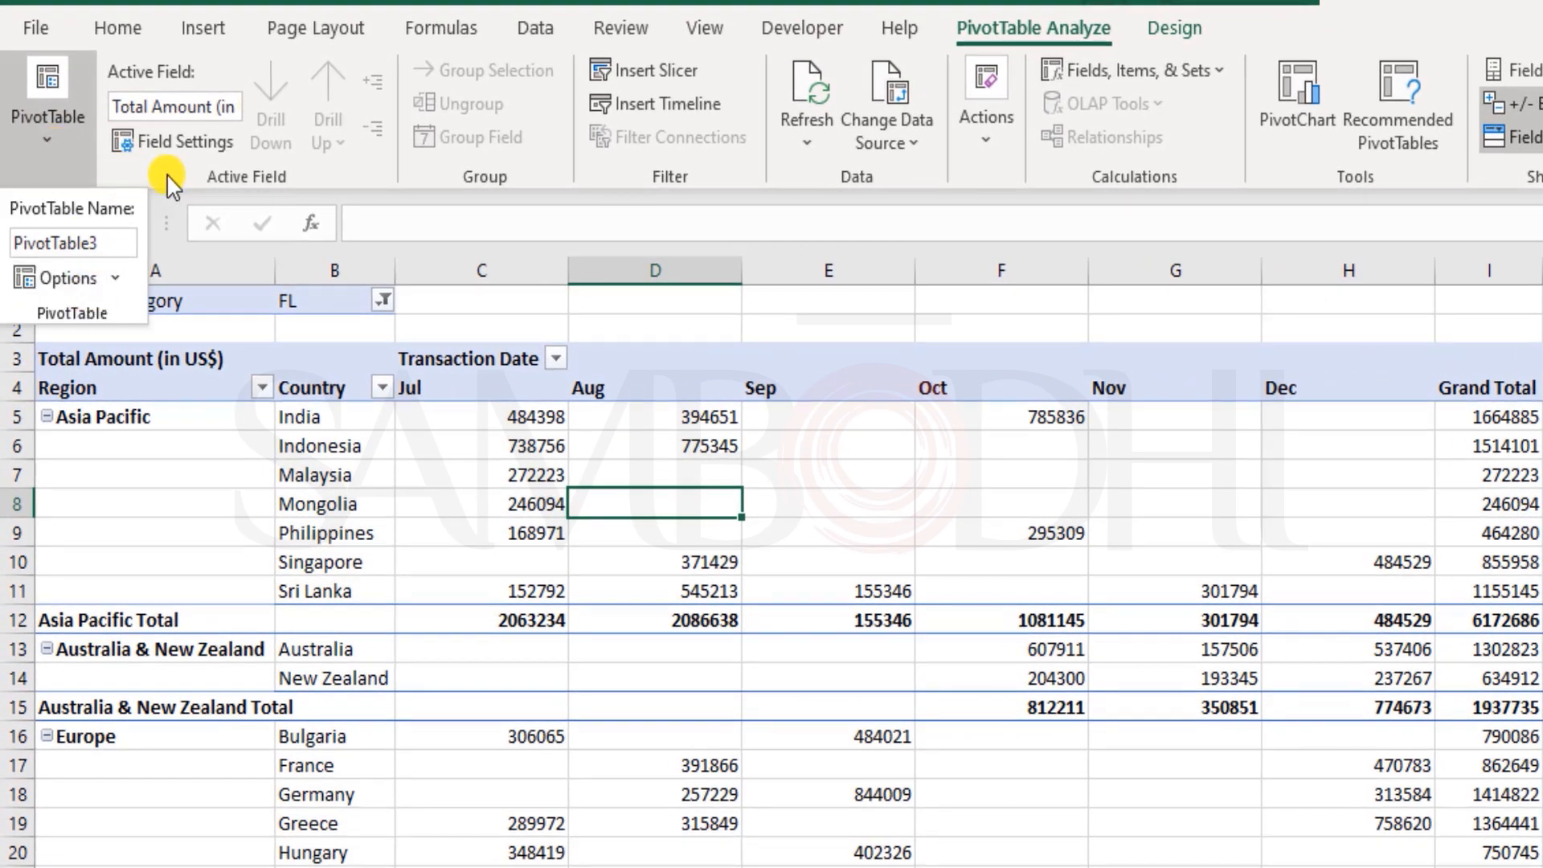
{"action": "left_click", "coordinate": [68, 177]}
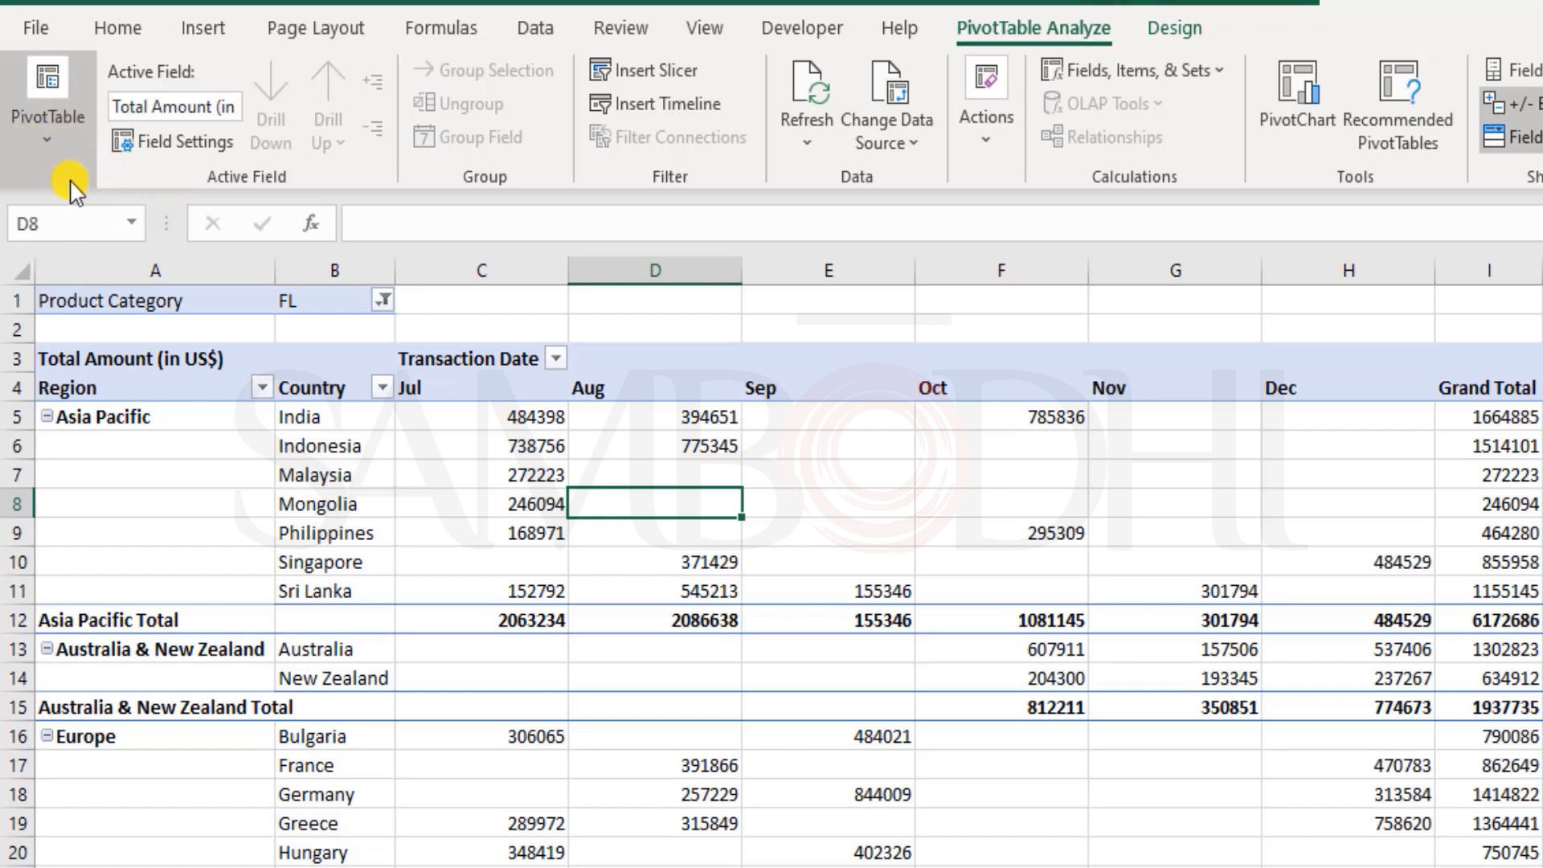
{"action": "left_click", "coordinate": [47, 130]}
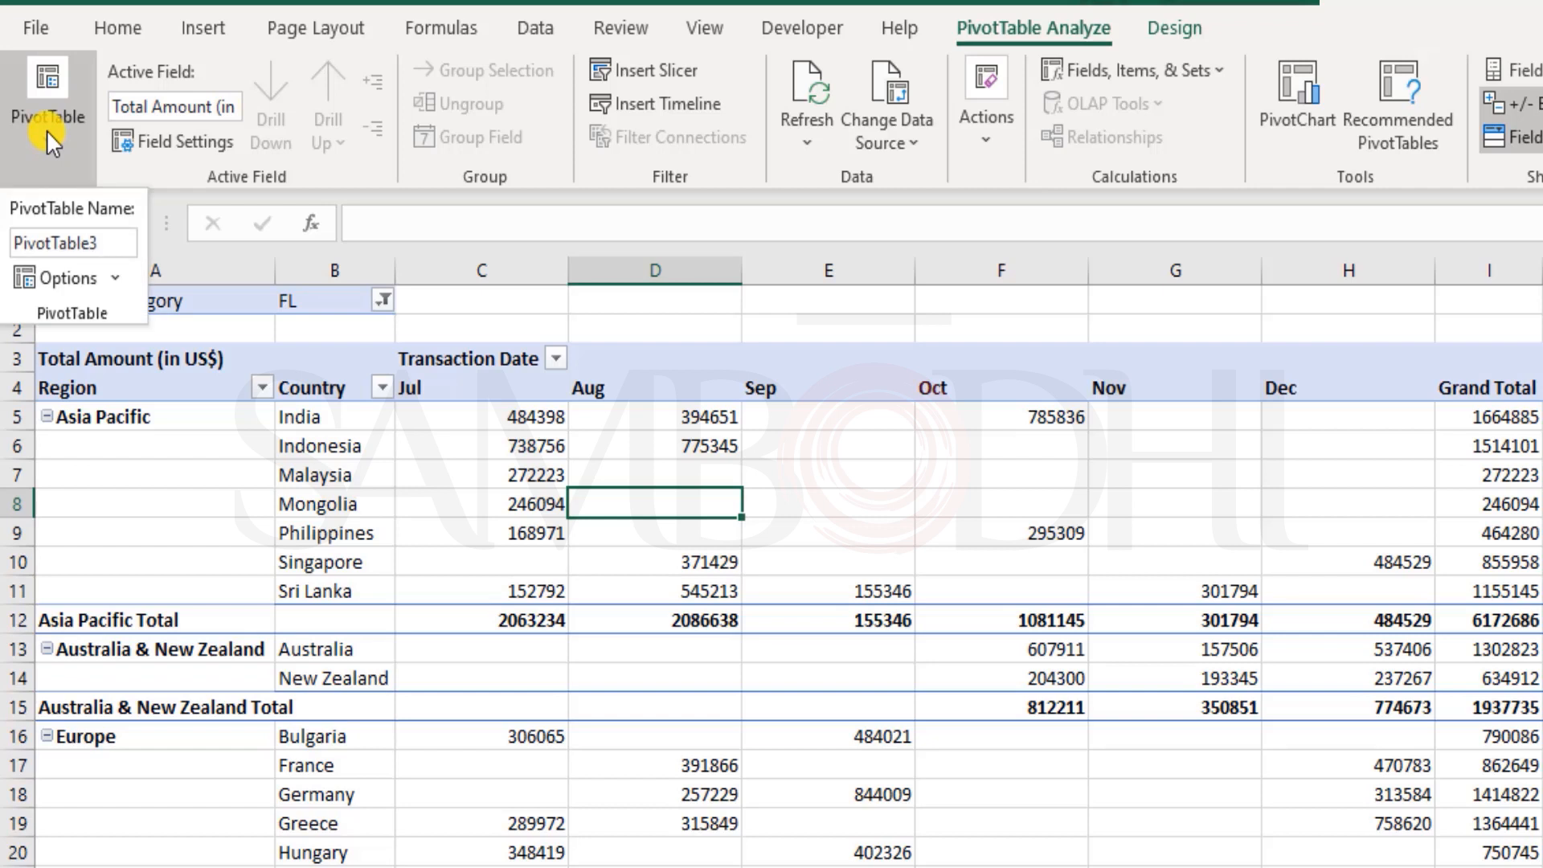
{"action": "left_click", "coordinate": [114, 277]}
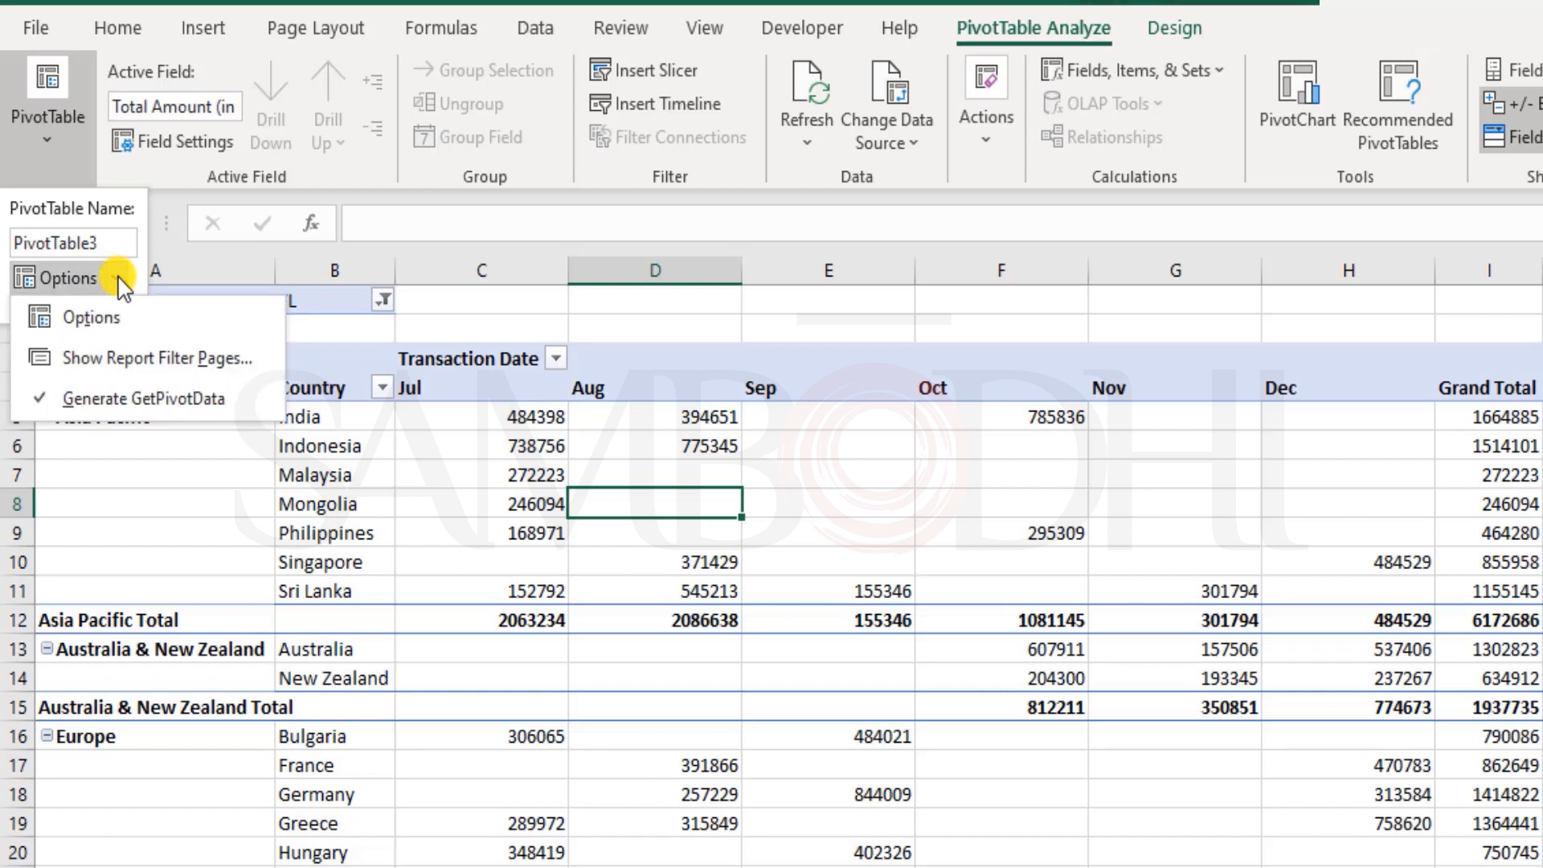
{"action": "left_click", "coordinate": [167, 359]}
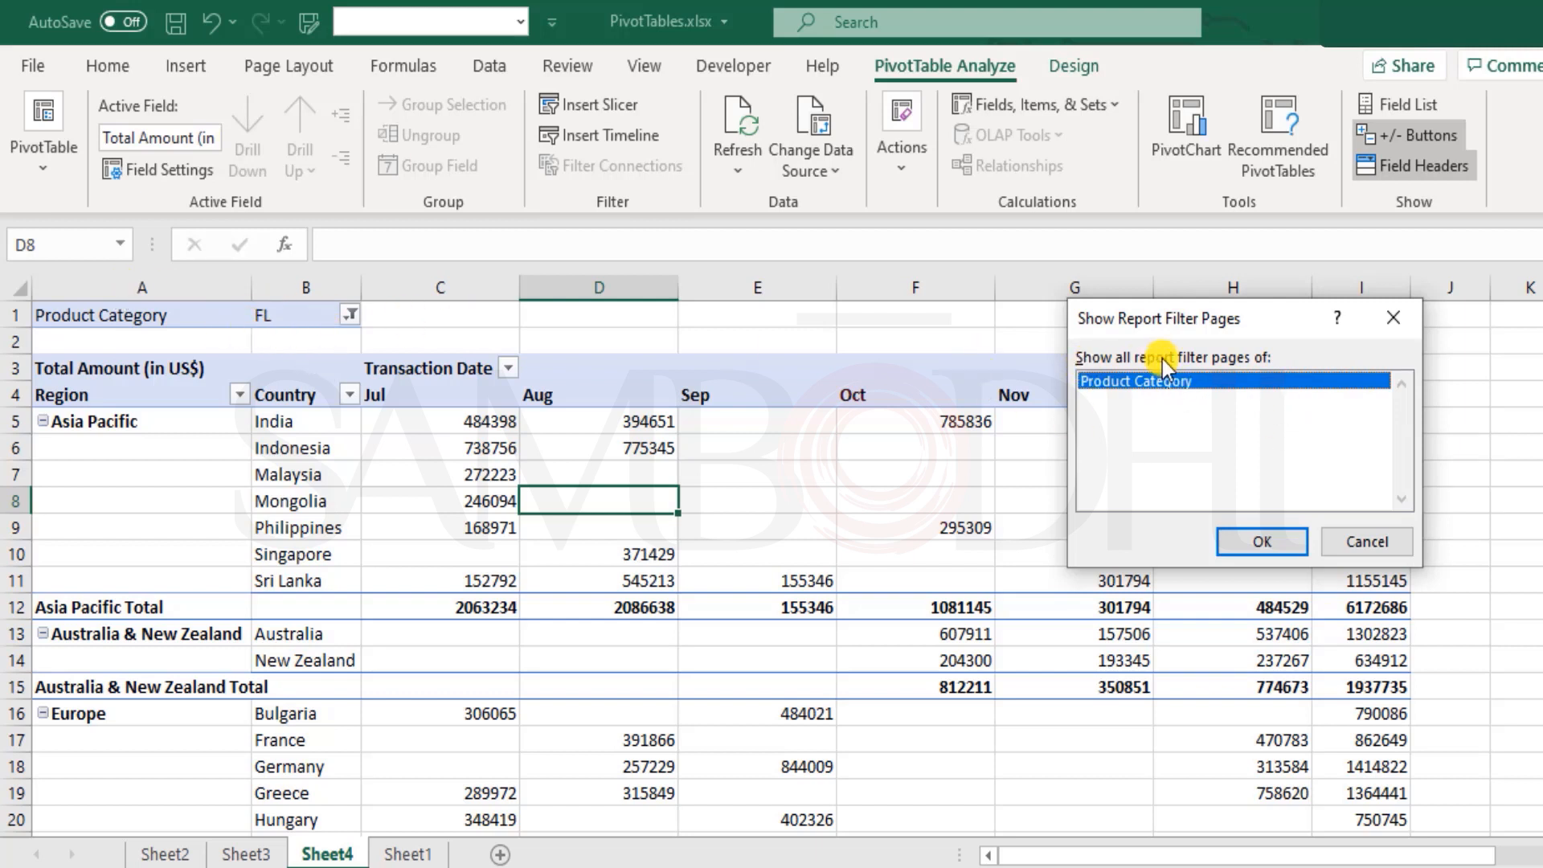
{"action": "left_click", "coordinate": [1263, 542]}
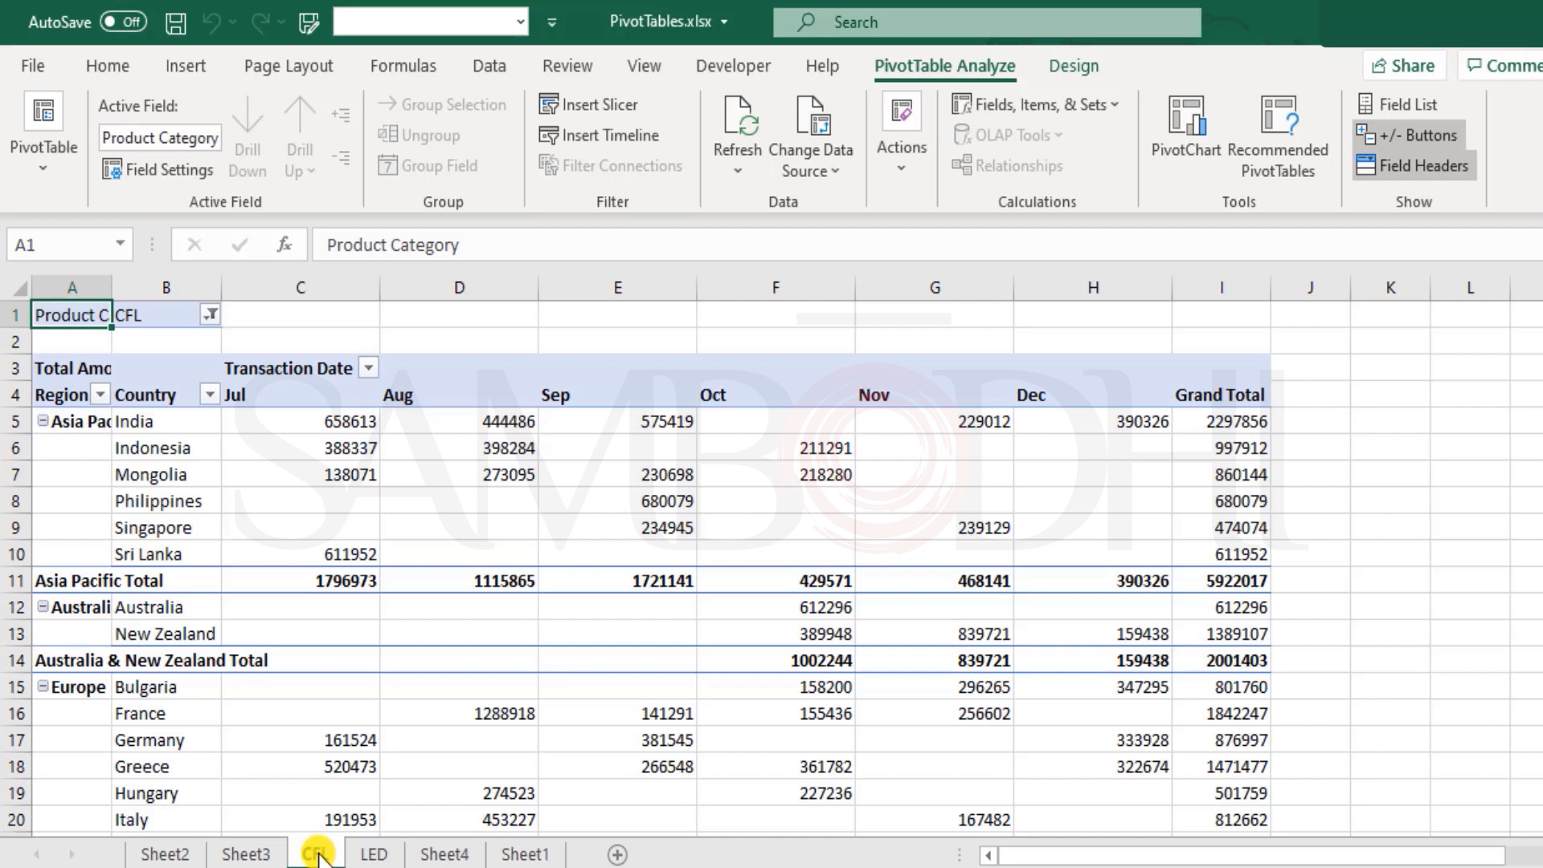
{"action": "left_click", "coordinate": [376, 855]}
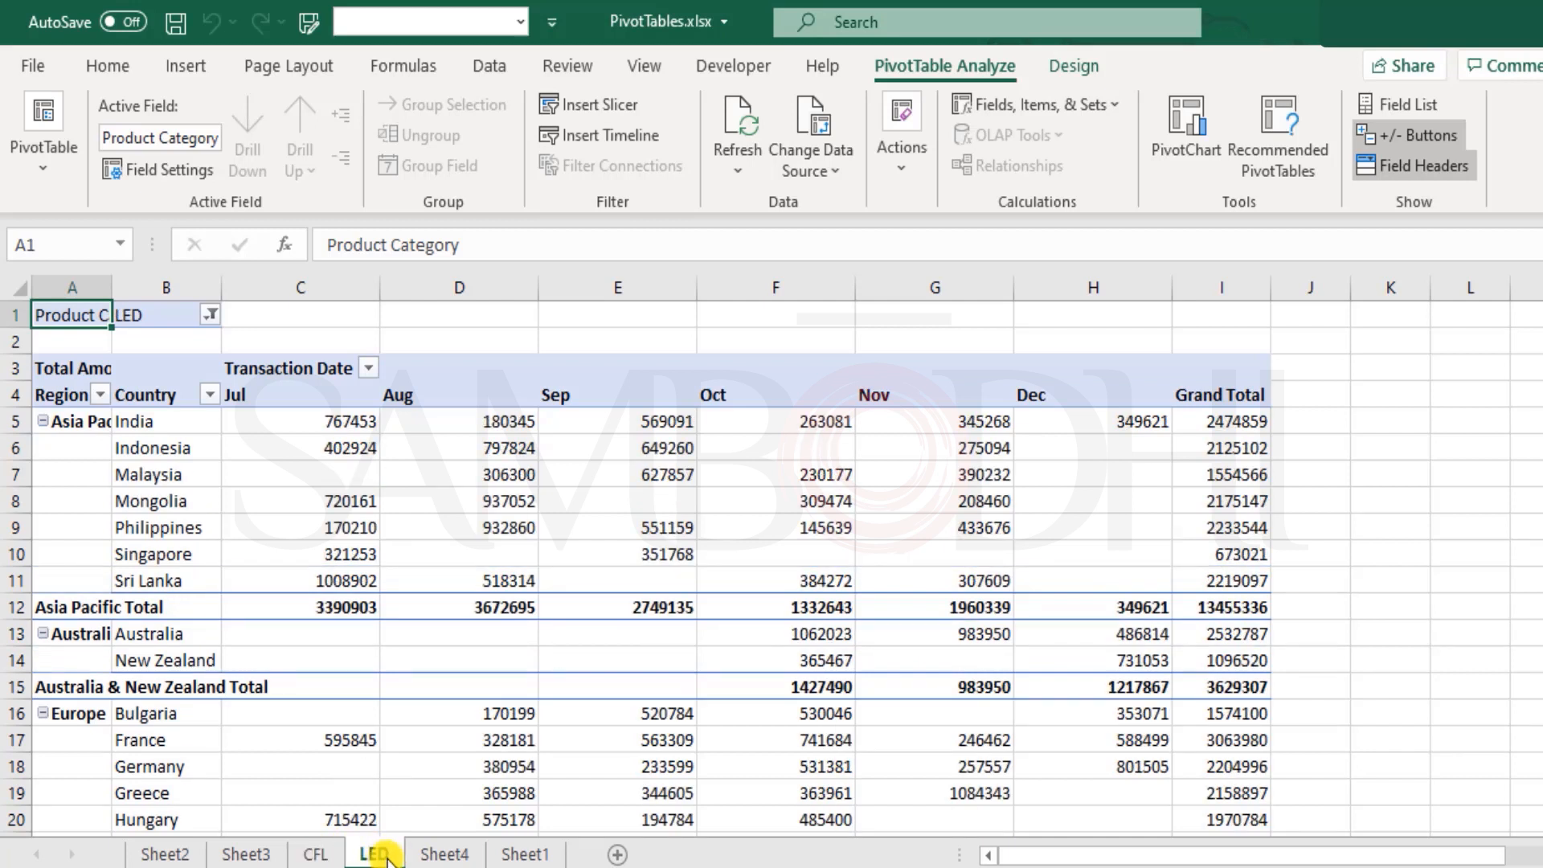
- Return to Sheet4 and set the PivotTable's Product Category filter to (All)
{"action": "left_click", "coordinate": [437, 856]}
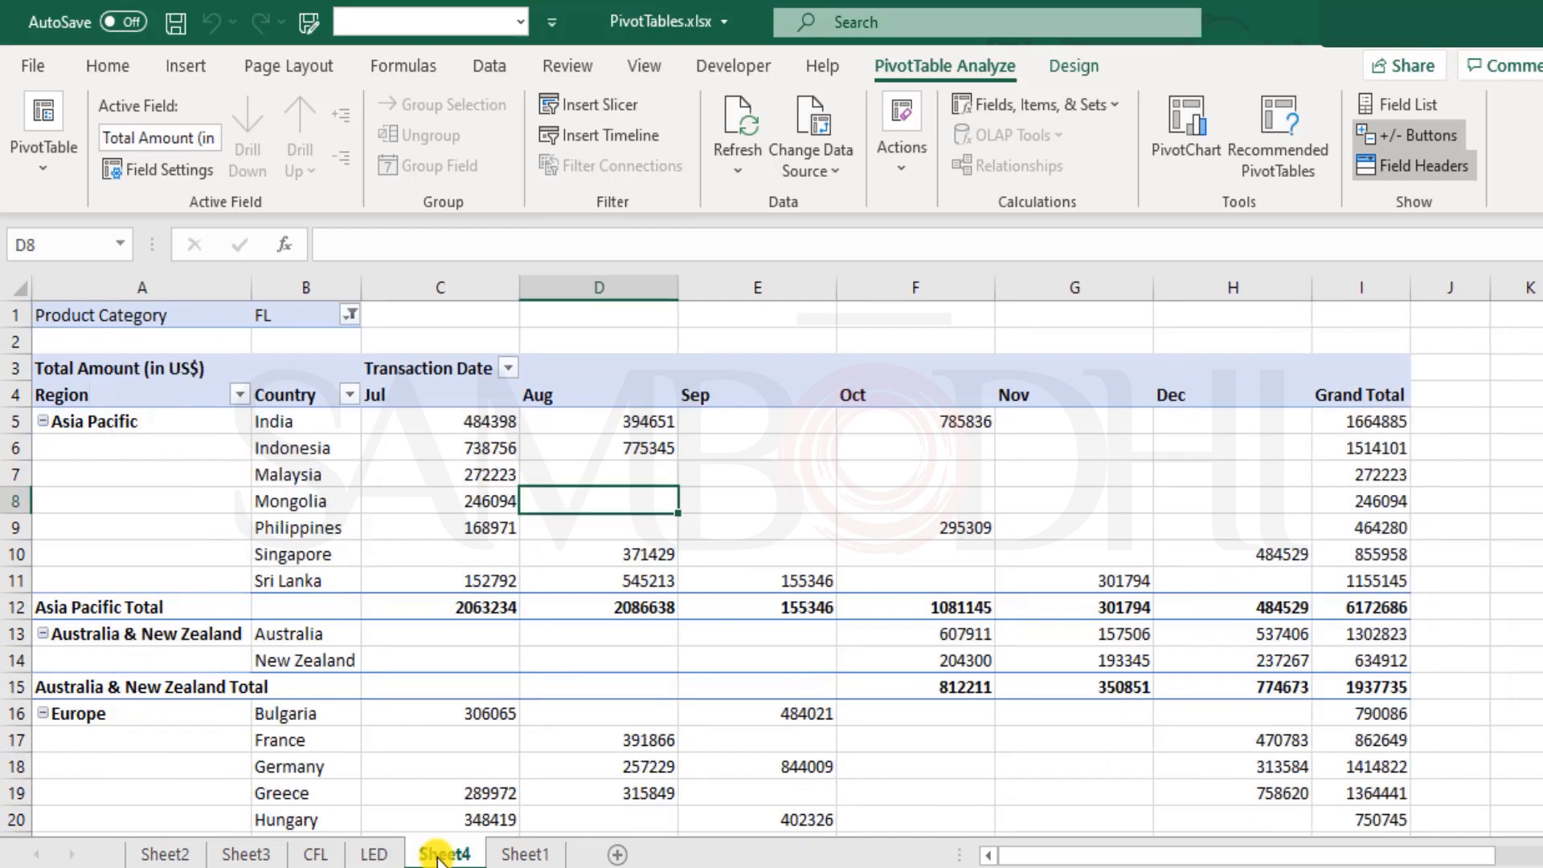
{"action": "left_click", "coordinate": [345, 315]}
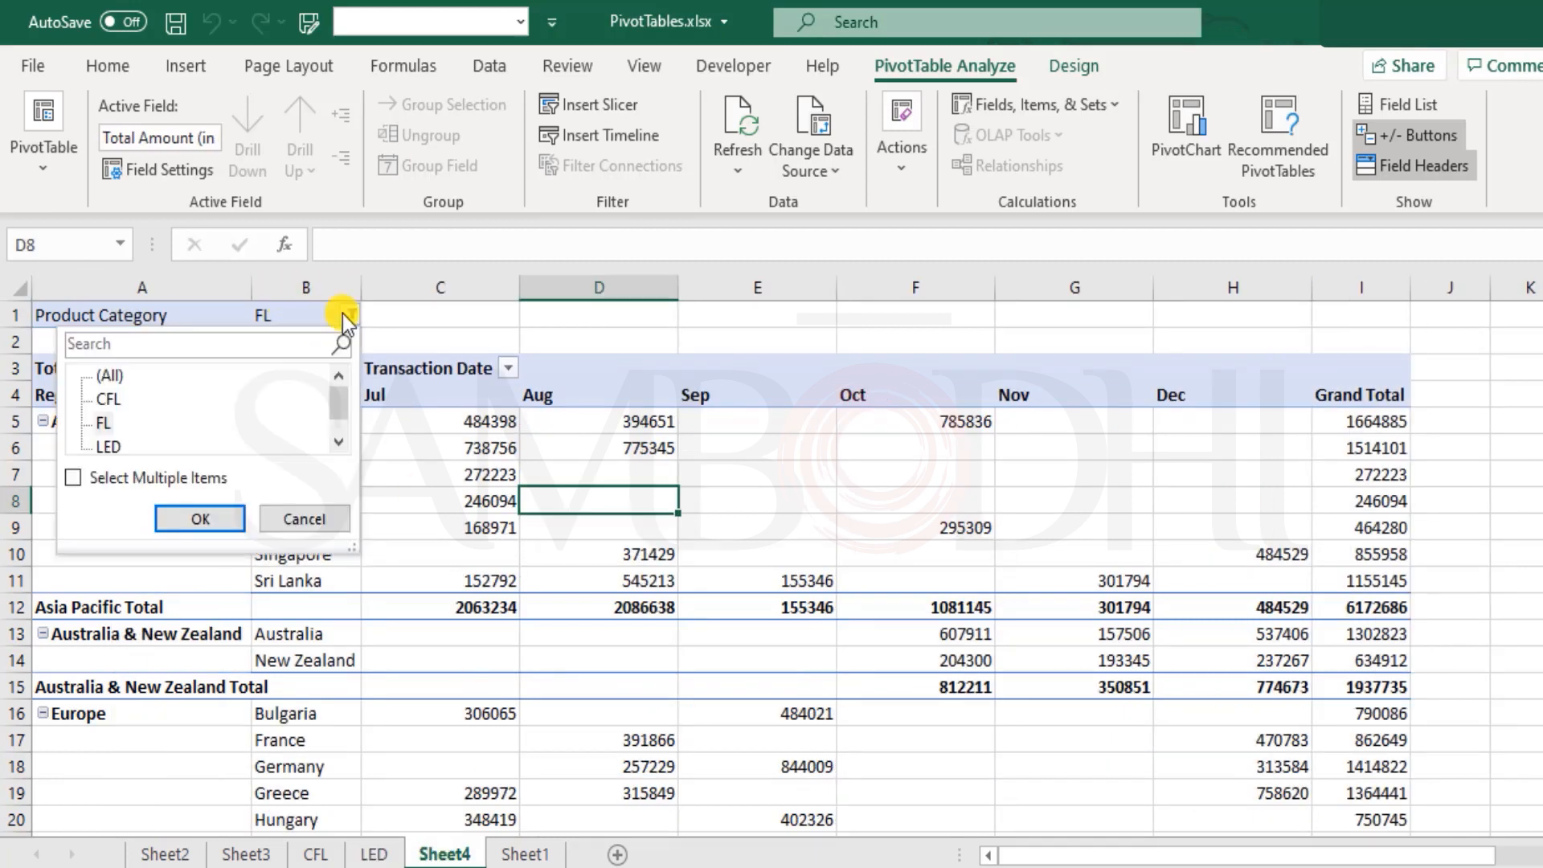
{"action": "left_click", "coordinate": [214, 516]}
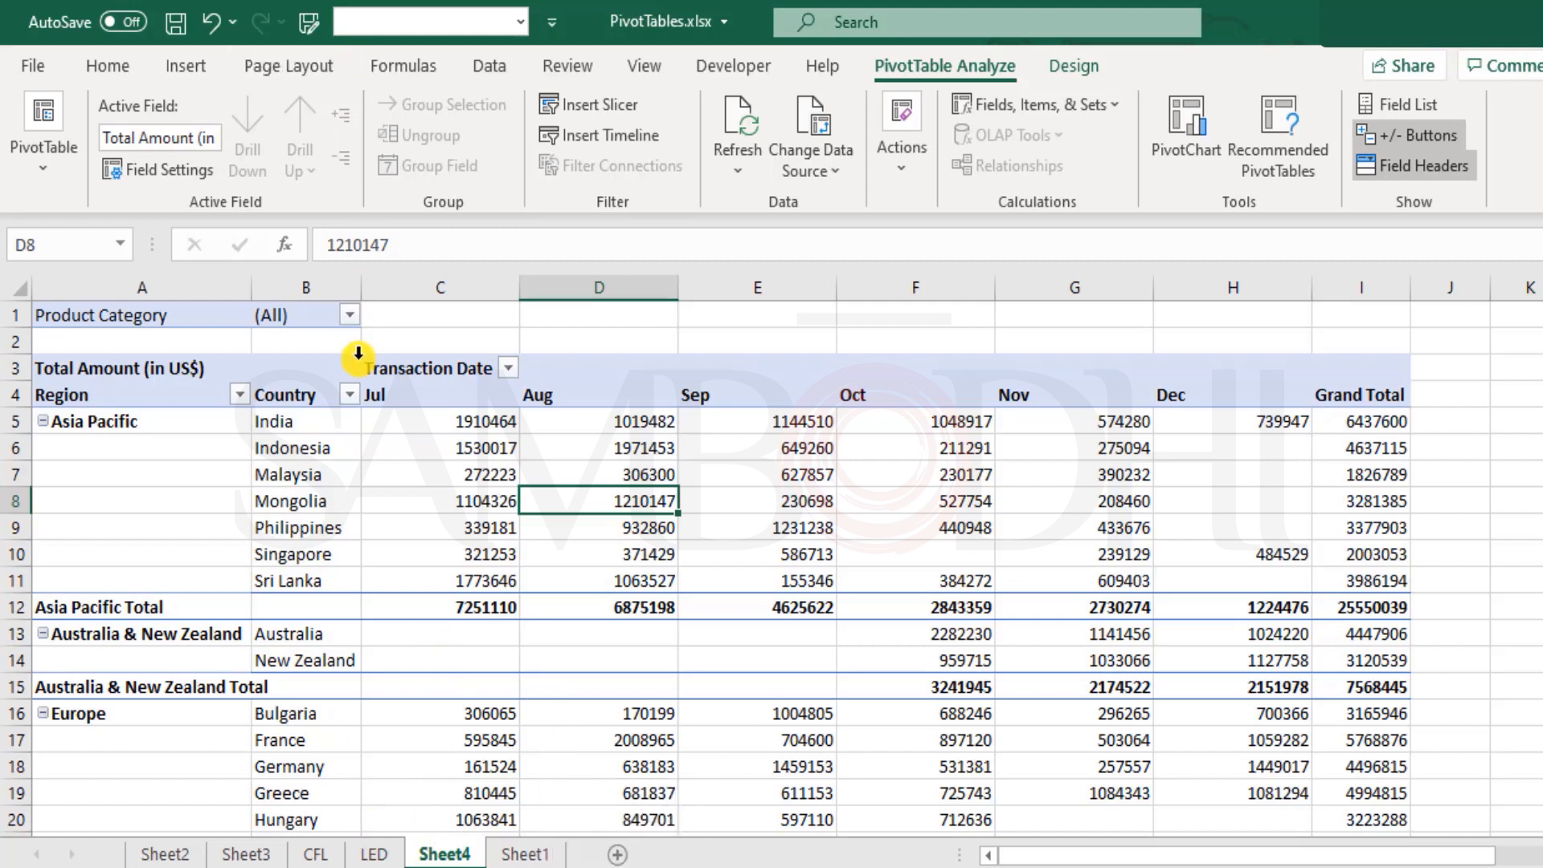
- Delete the generated CFL and LED sheets from the workbook
{"action": "right_click", "coordinate": [317, 854]}
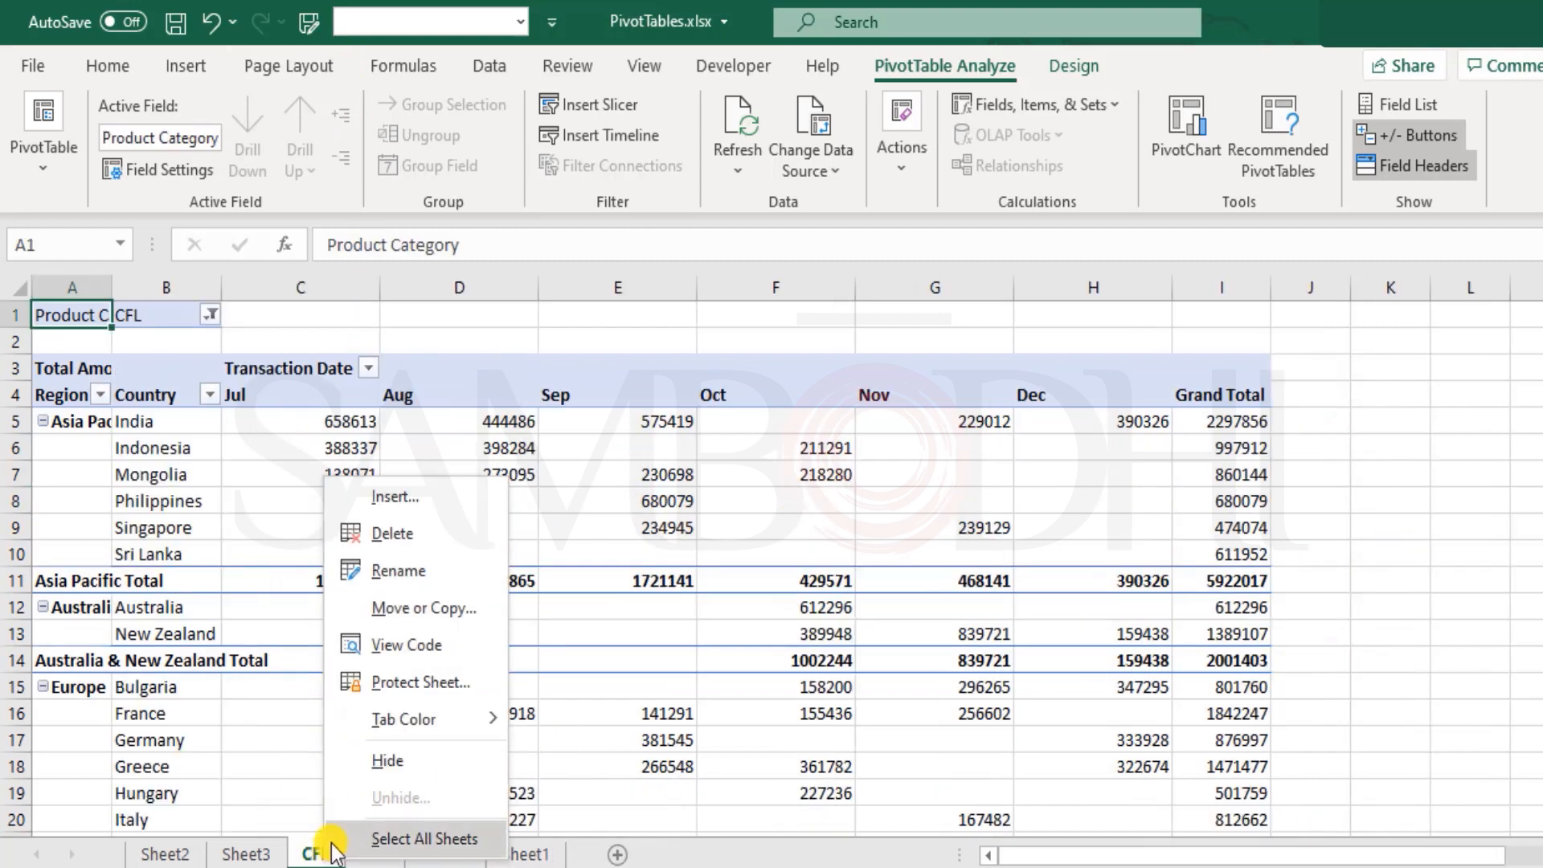
{"action": "left_click", "coordinate": [407, 531]}
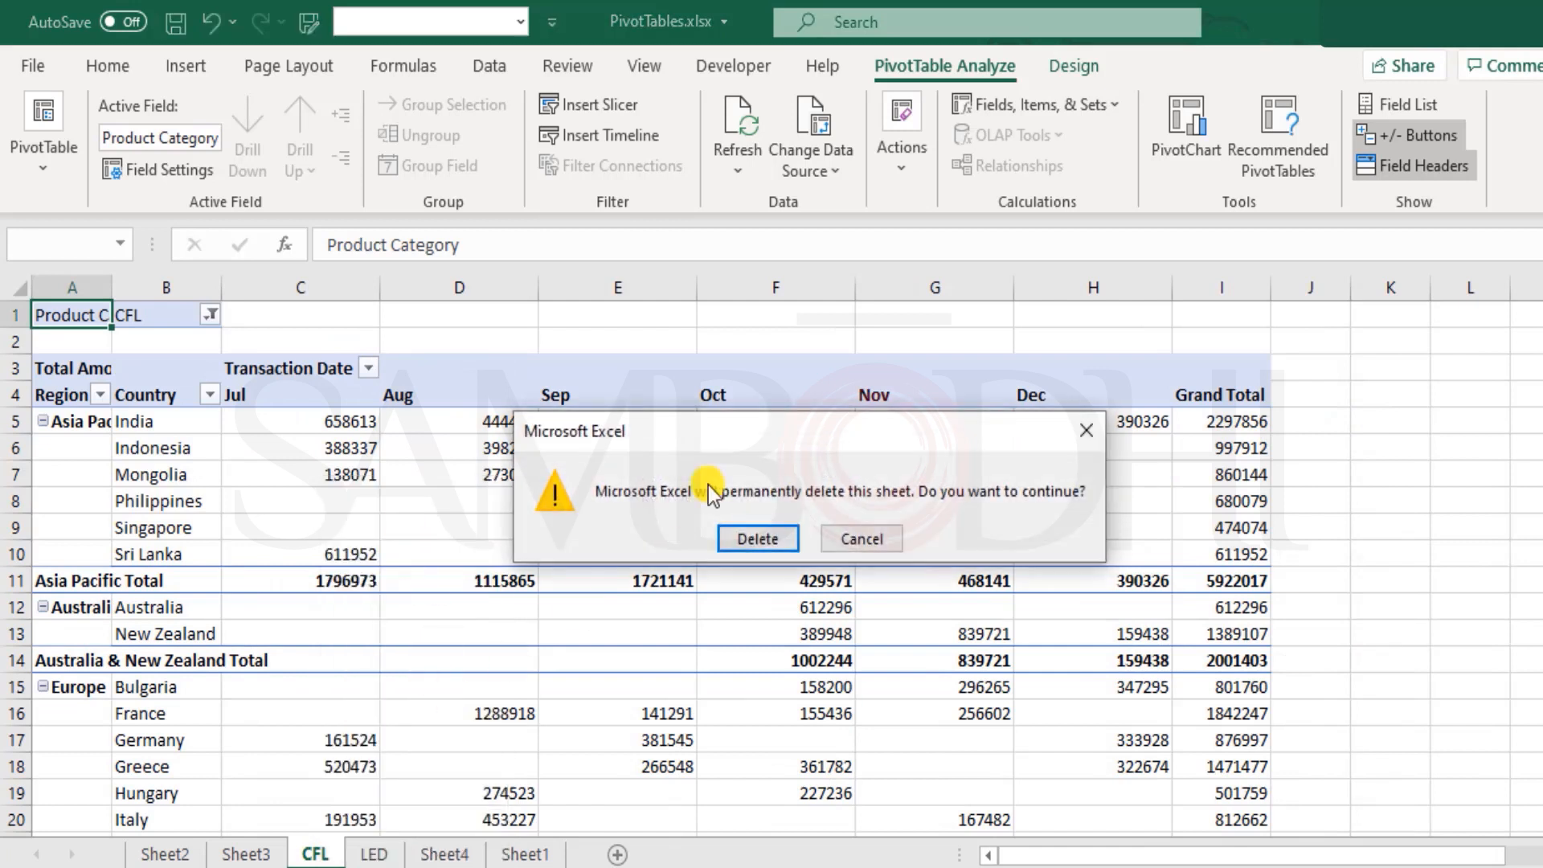
{"action": "left_click", "coordinate": [758, 541]}
{"action": "right_click", "coordinate": [315, 852]}
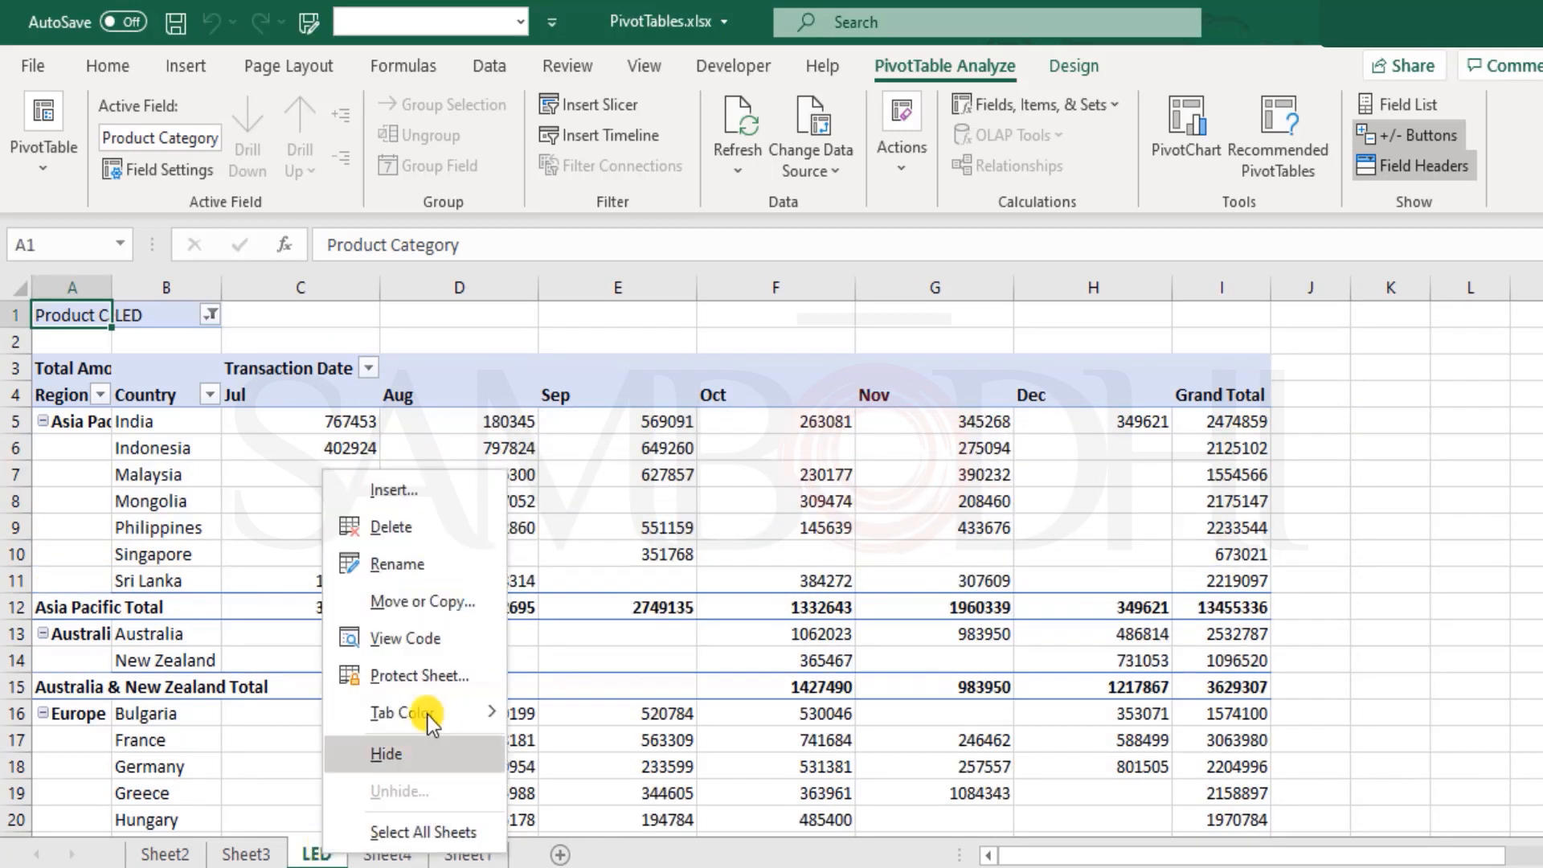
{"action": "left_click", "coordinate": [455, 540]}
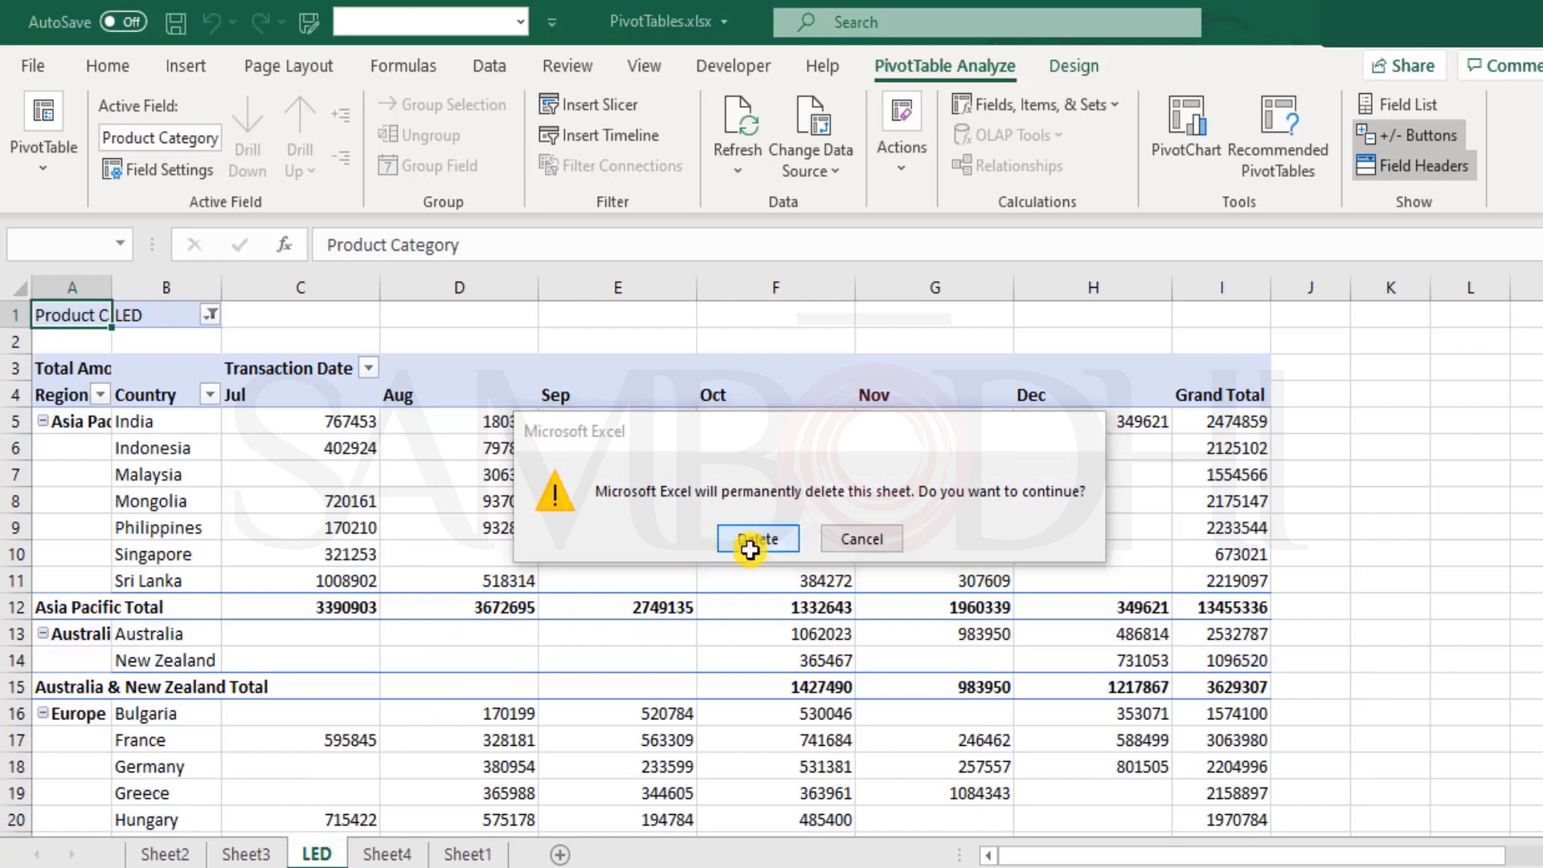
{"action": "left_click", "coordinate": [751, 538]}
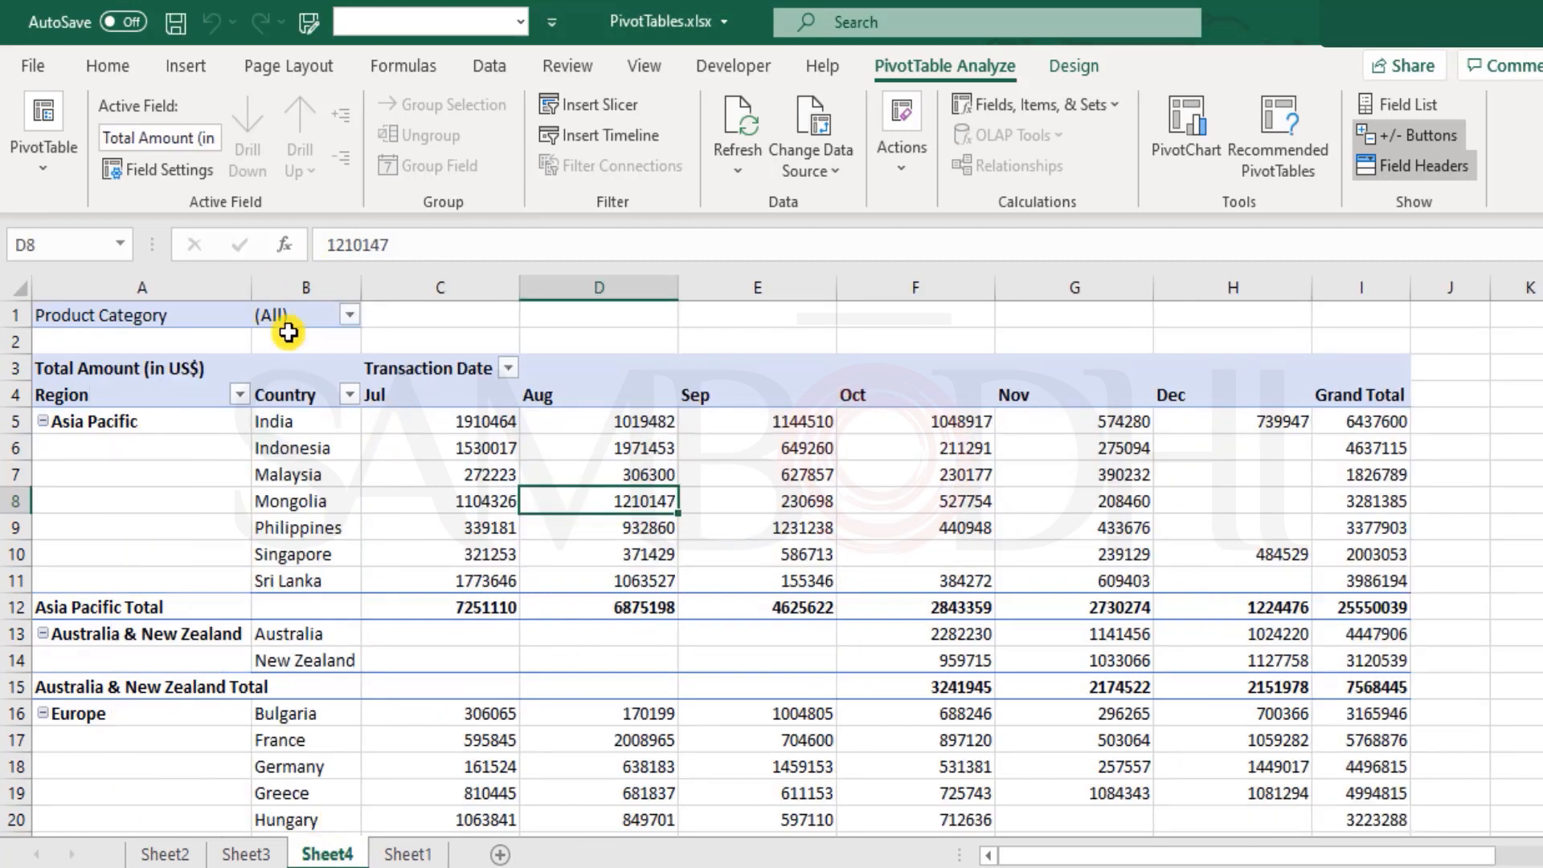
- Generate a separate report filter page for every Product Category from the PivotTable on Sheet4
{"action": "left_click", "coordinate": [385, 423]}
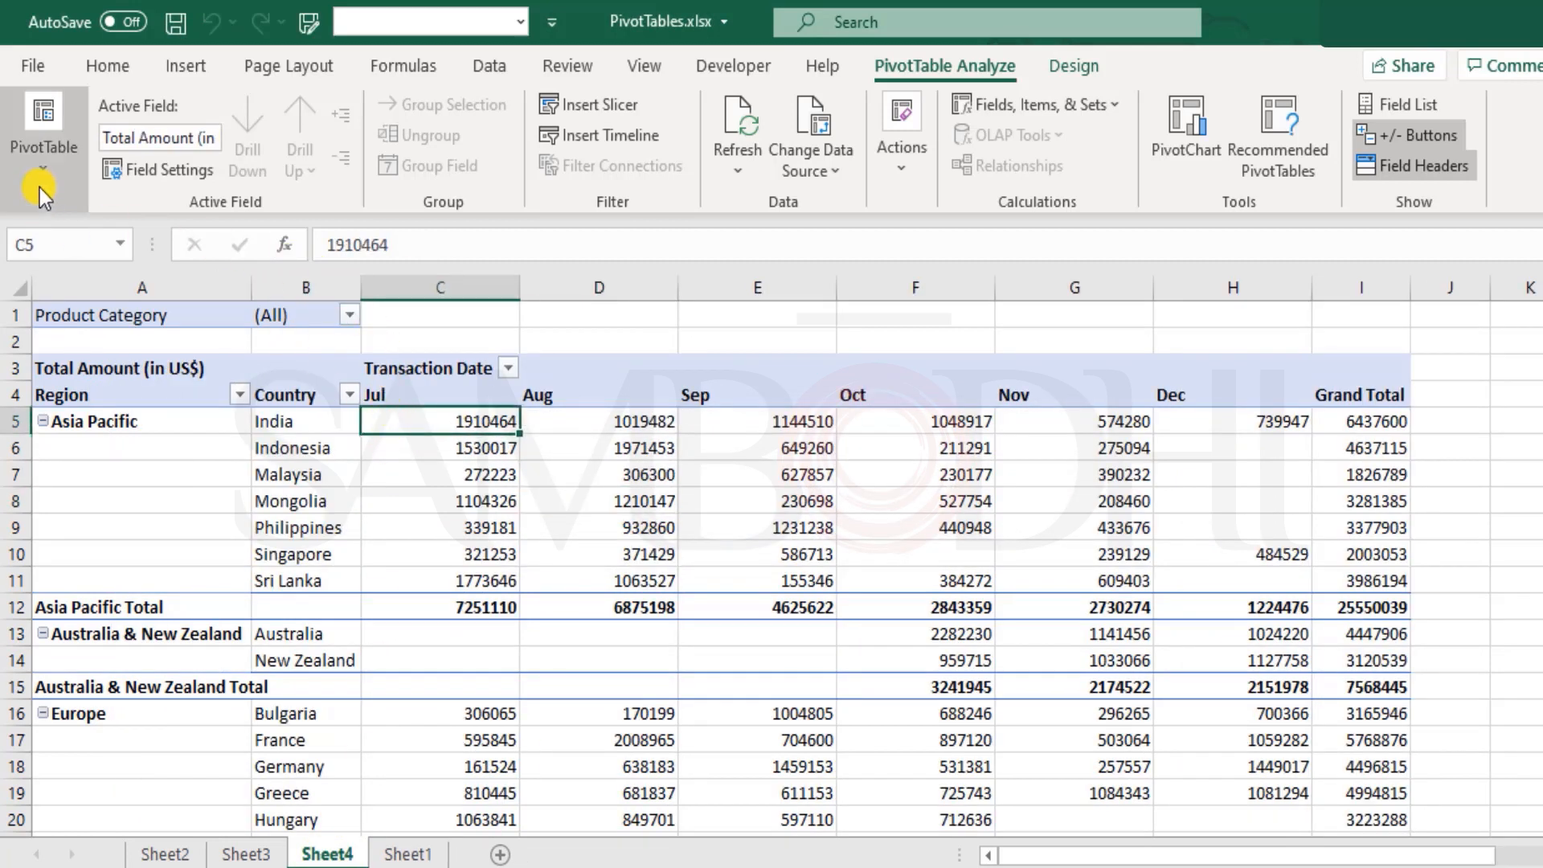
{"action": "left_click", "coordinate": [45, 165]}
{"action": "left_click", "coordinate": [106, 298]}
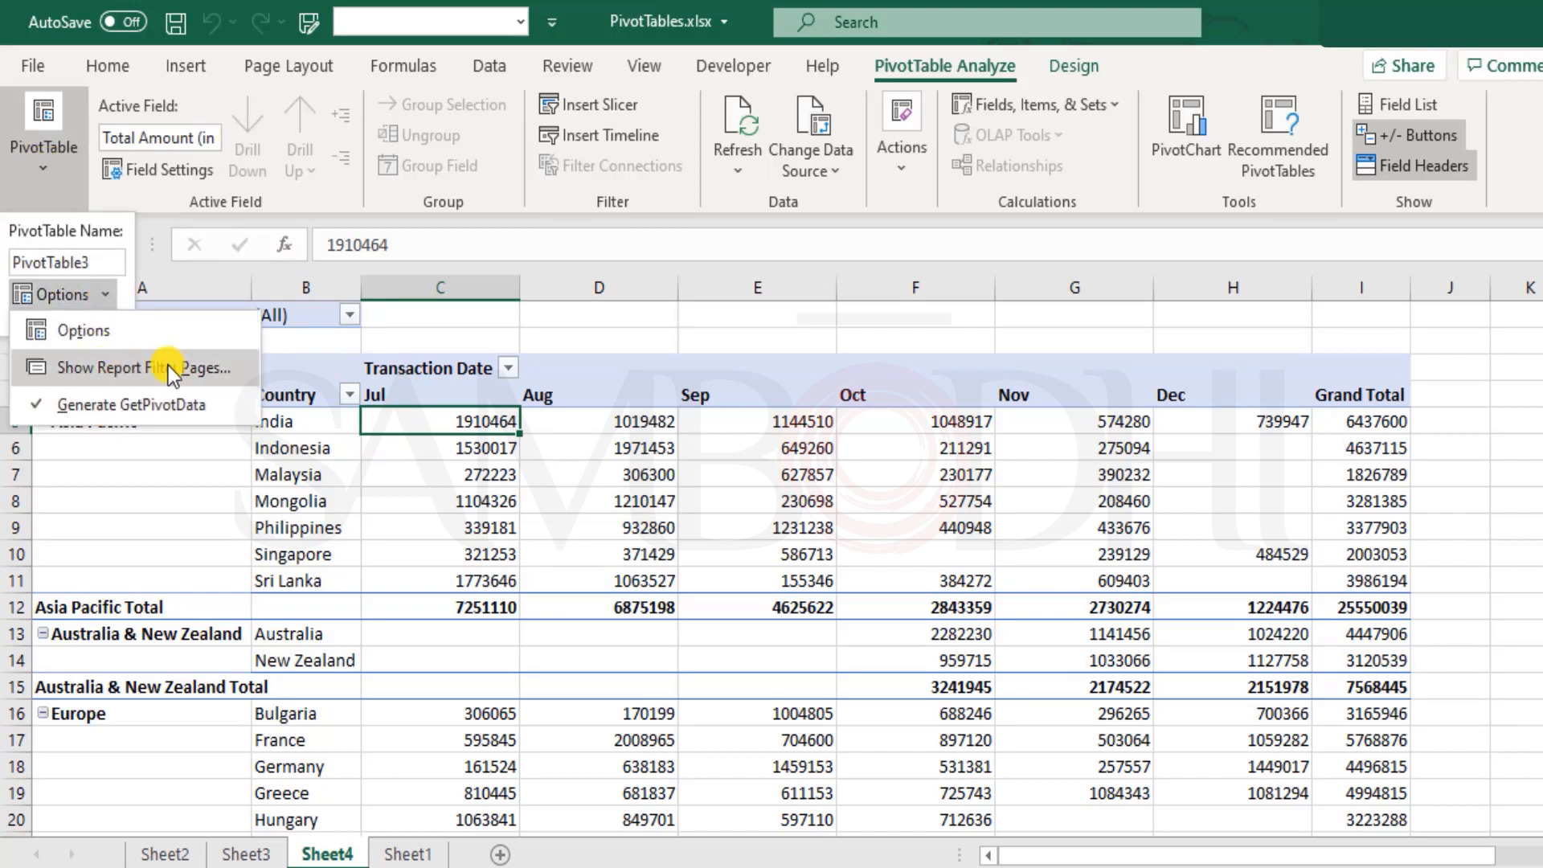
{"action": "left_click", "coordinate": [190, 372]}
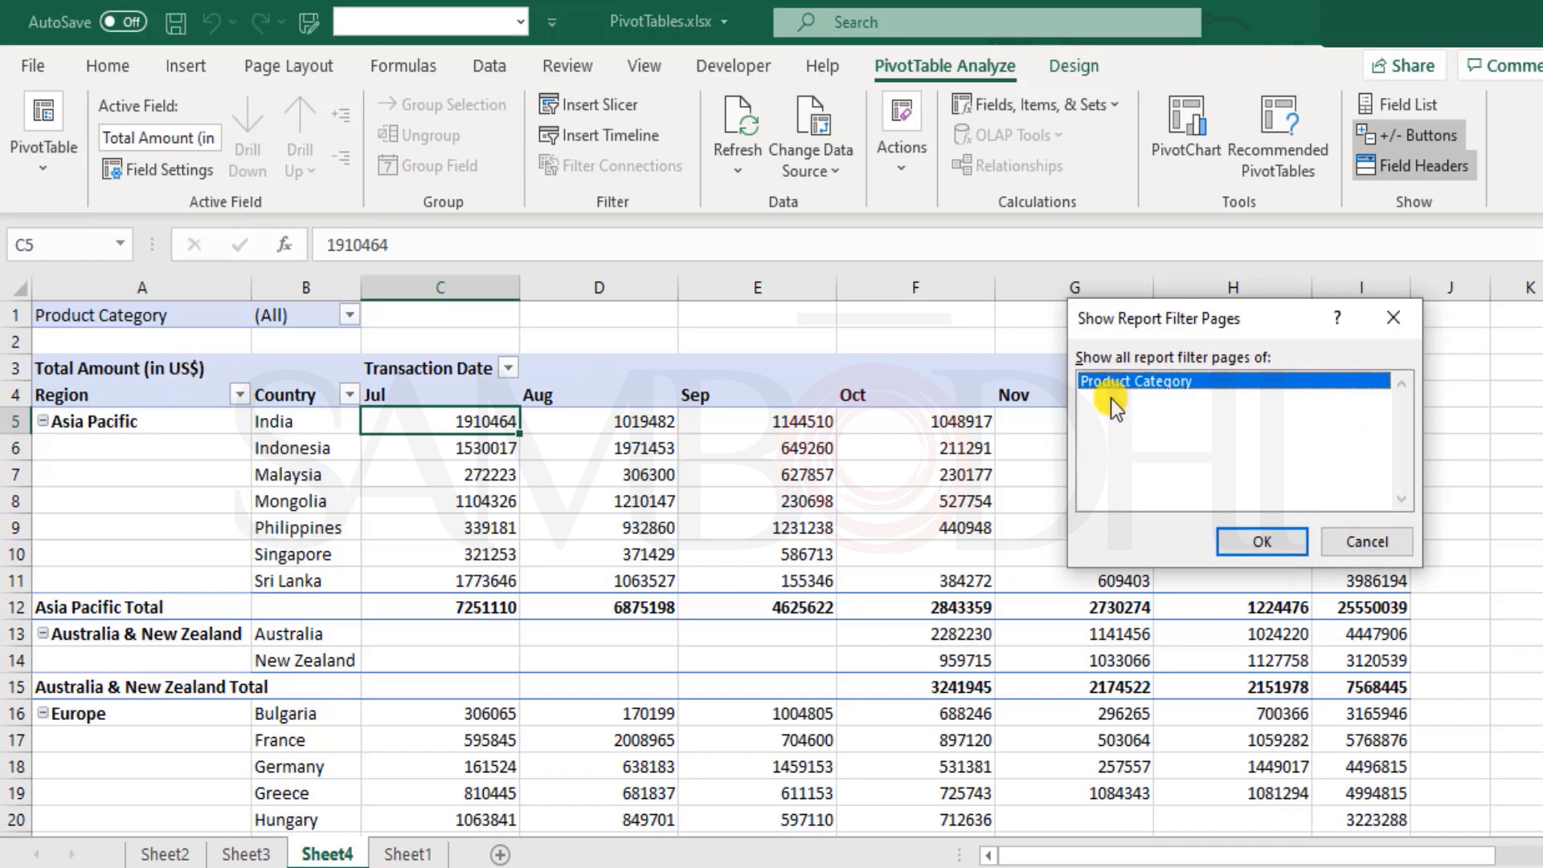
{"action": "left_click", "coordinate": [1263, 541]}
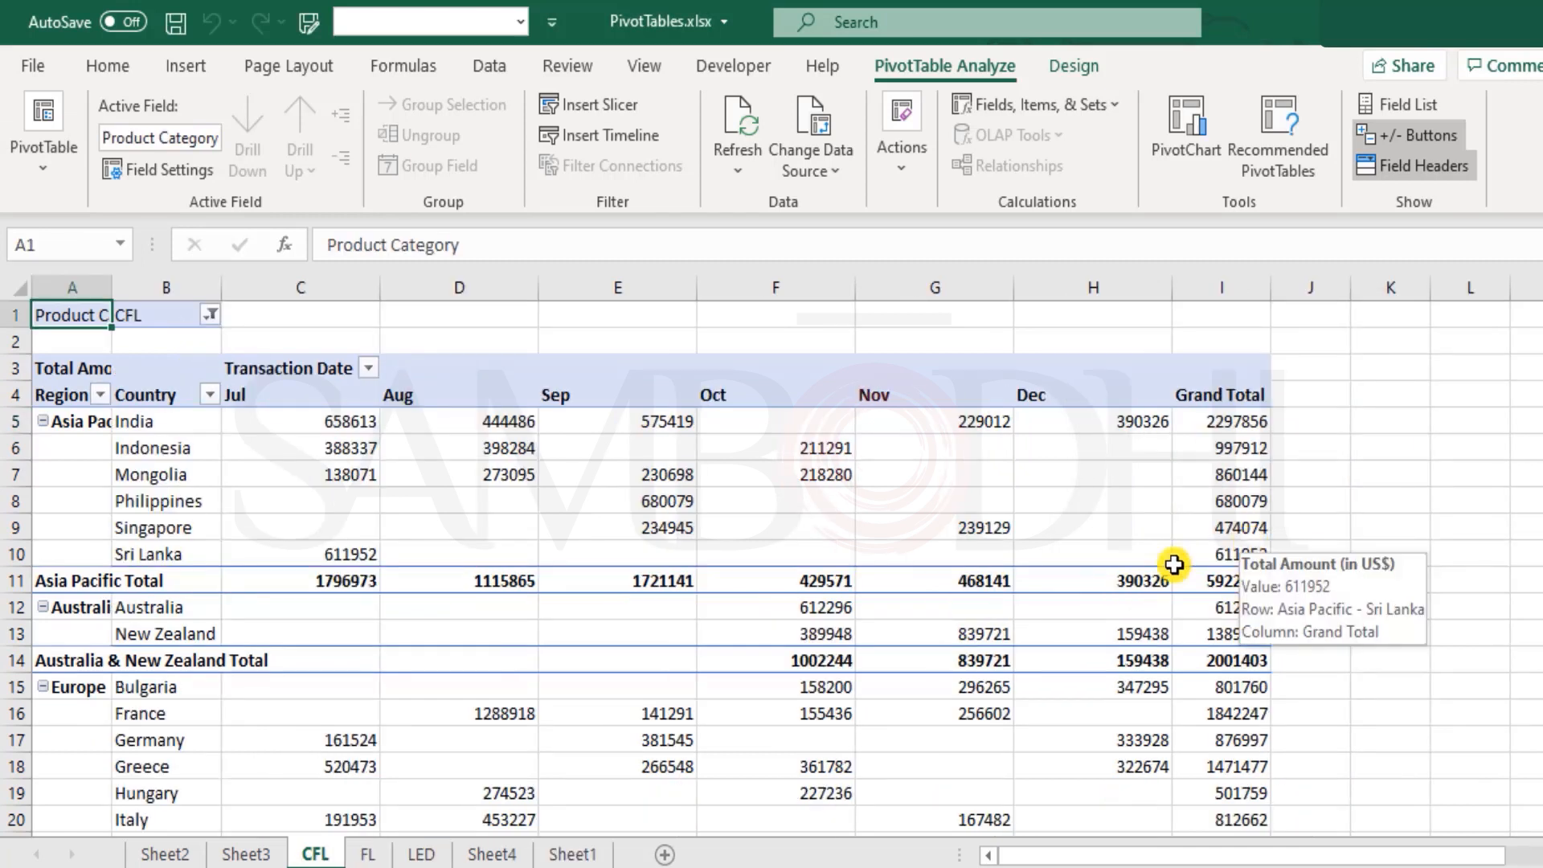
- Look through the generated FL and LED sheets and return to Sheet4
{"action": "left_click", "coordinate": [365, 856]}
{"action": "left_click", "coordinate": [421, 855]}
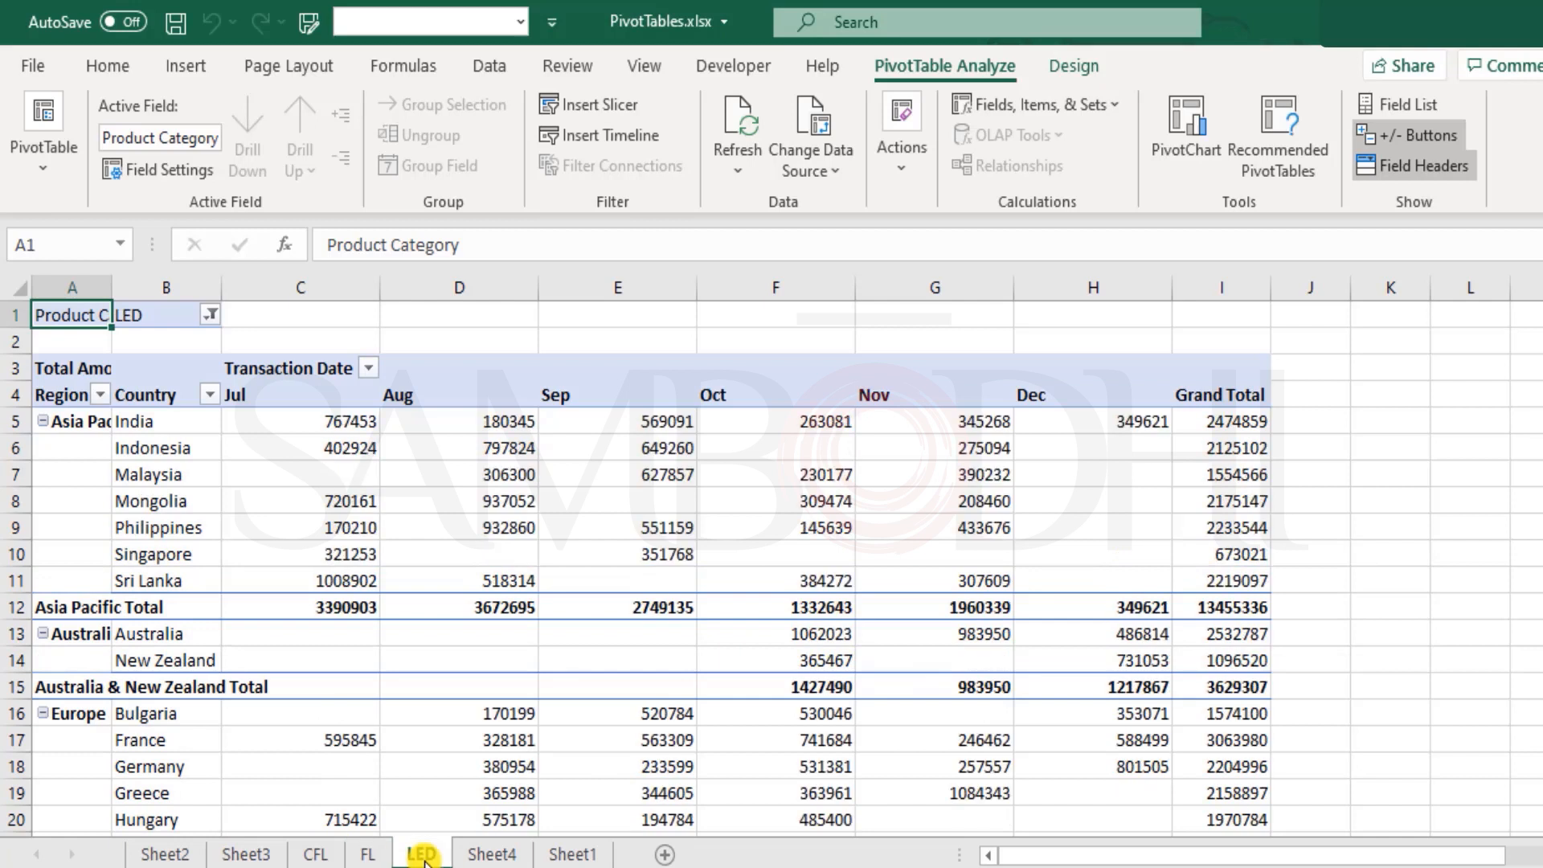
{"action": "left_click", "coordinate": [498, 854]}
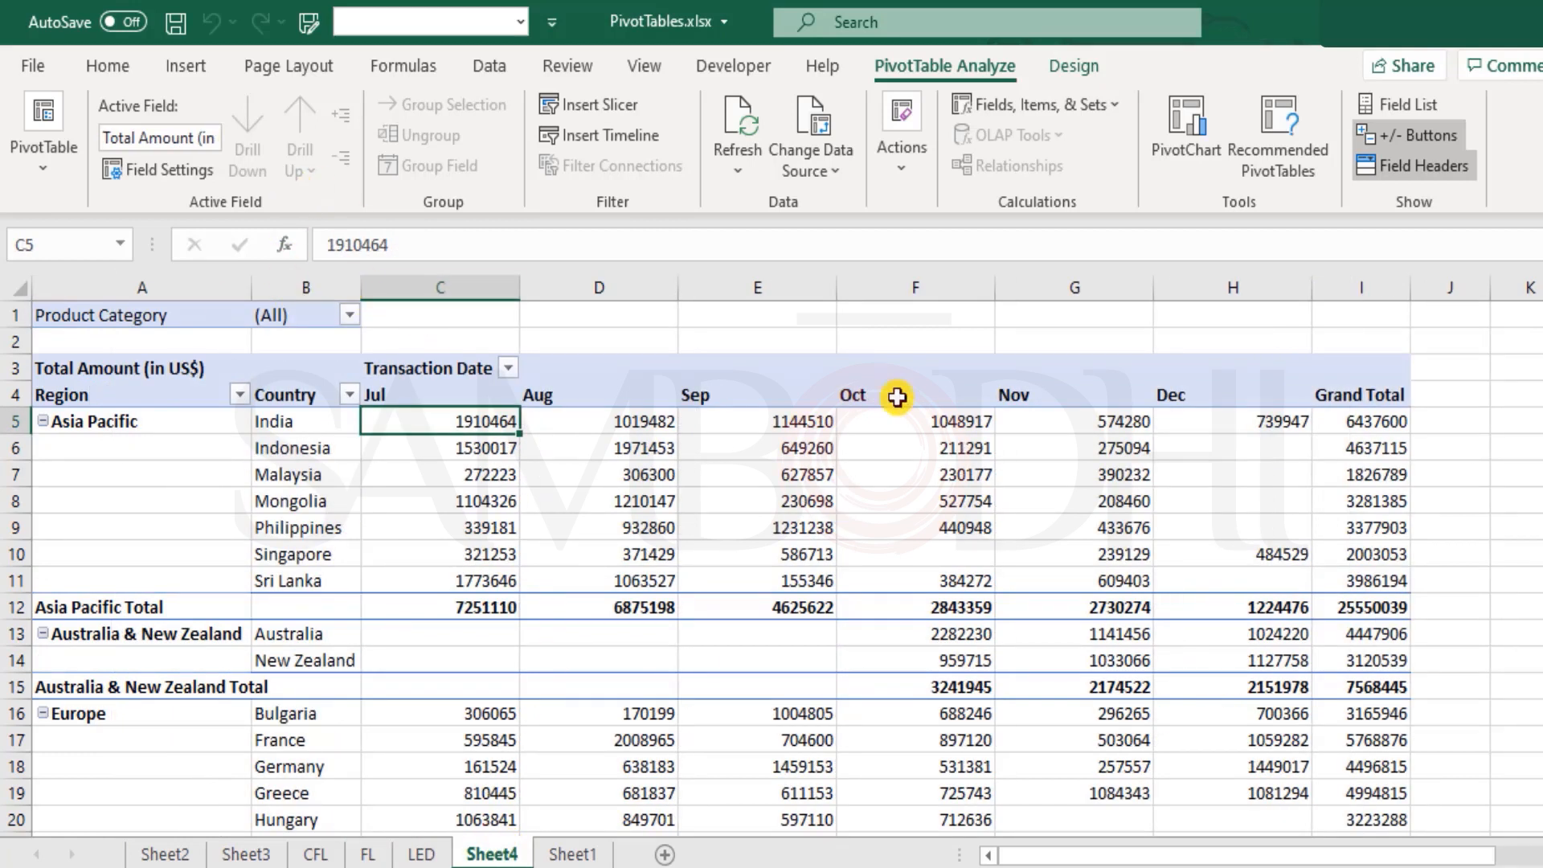
{"action": "mouse_move", "coordinate": [959, 707]}
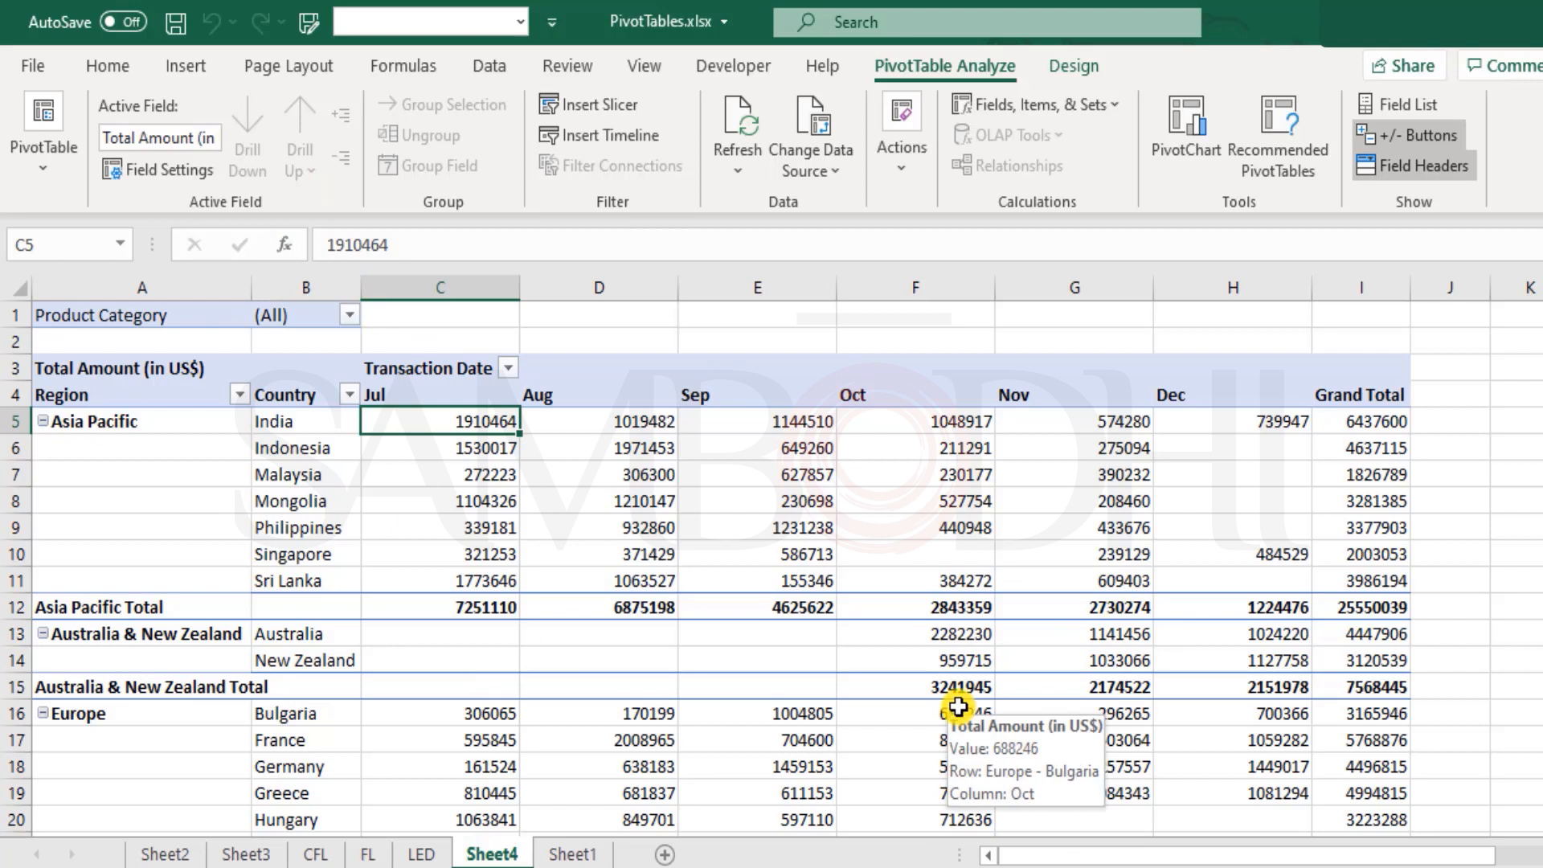
{"action": "left_click", "coordinate": [643, 448]}
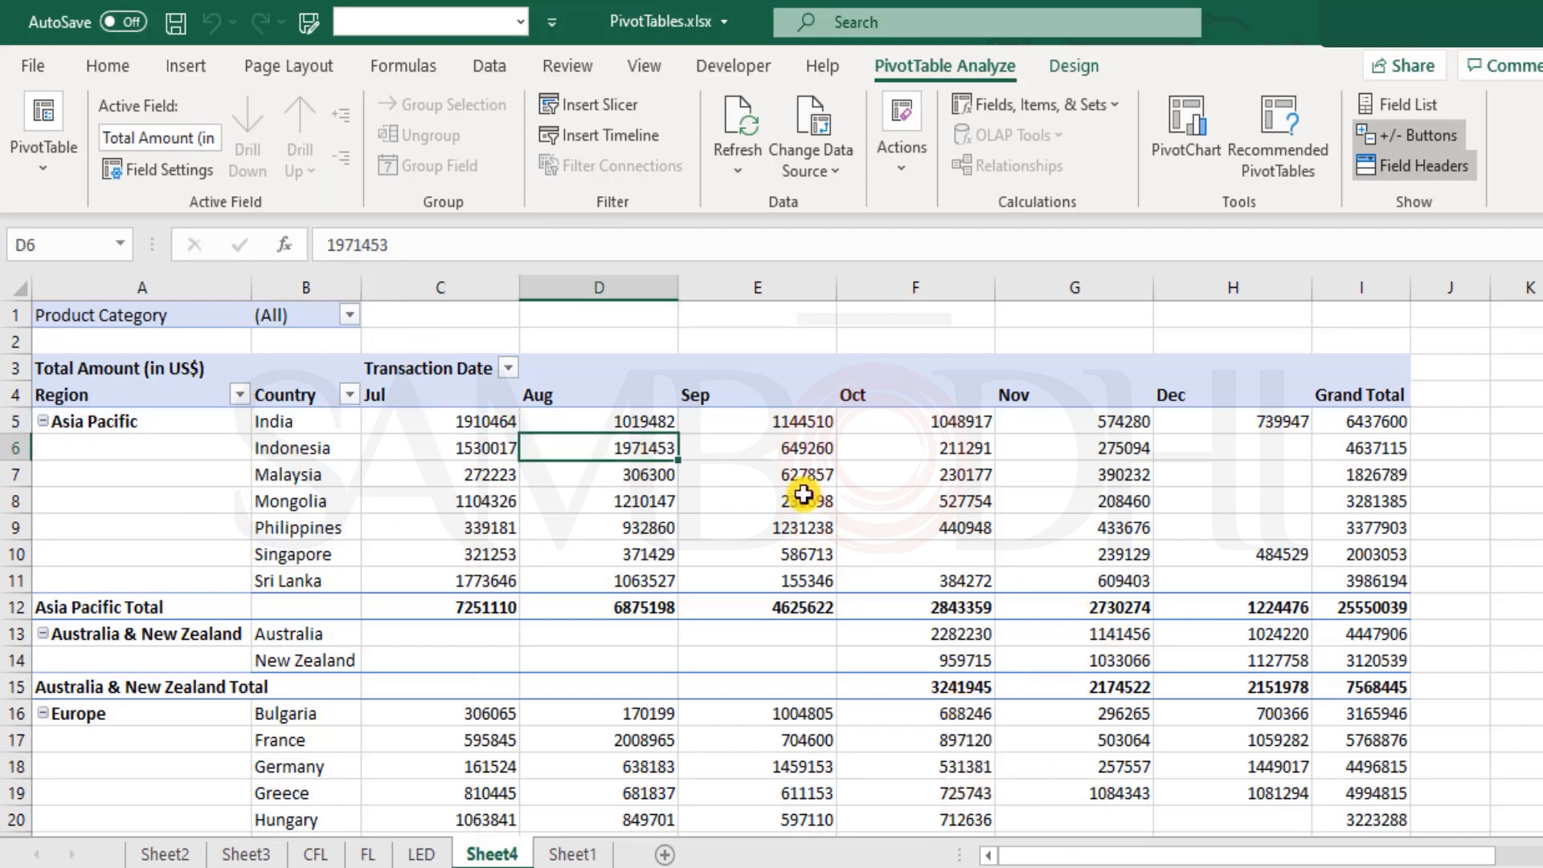
{"action": "mouse_move", "coordinate": [632, 545]}
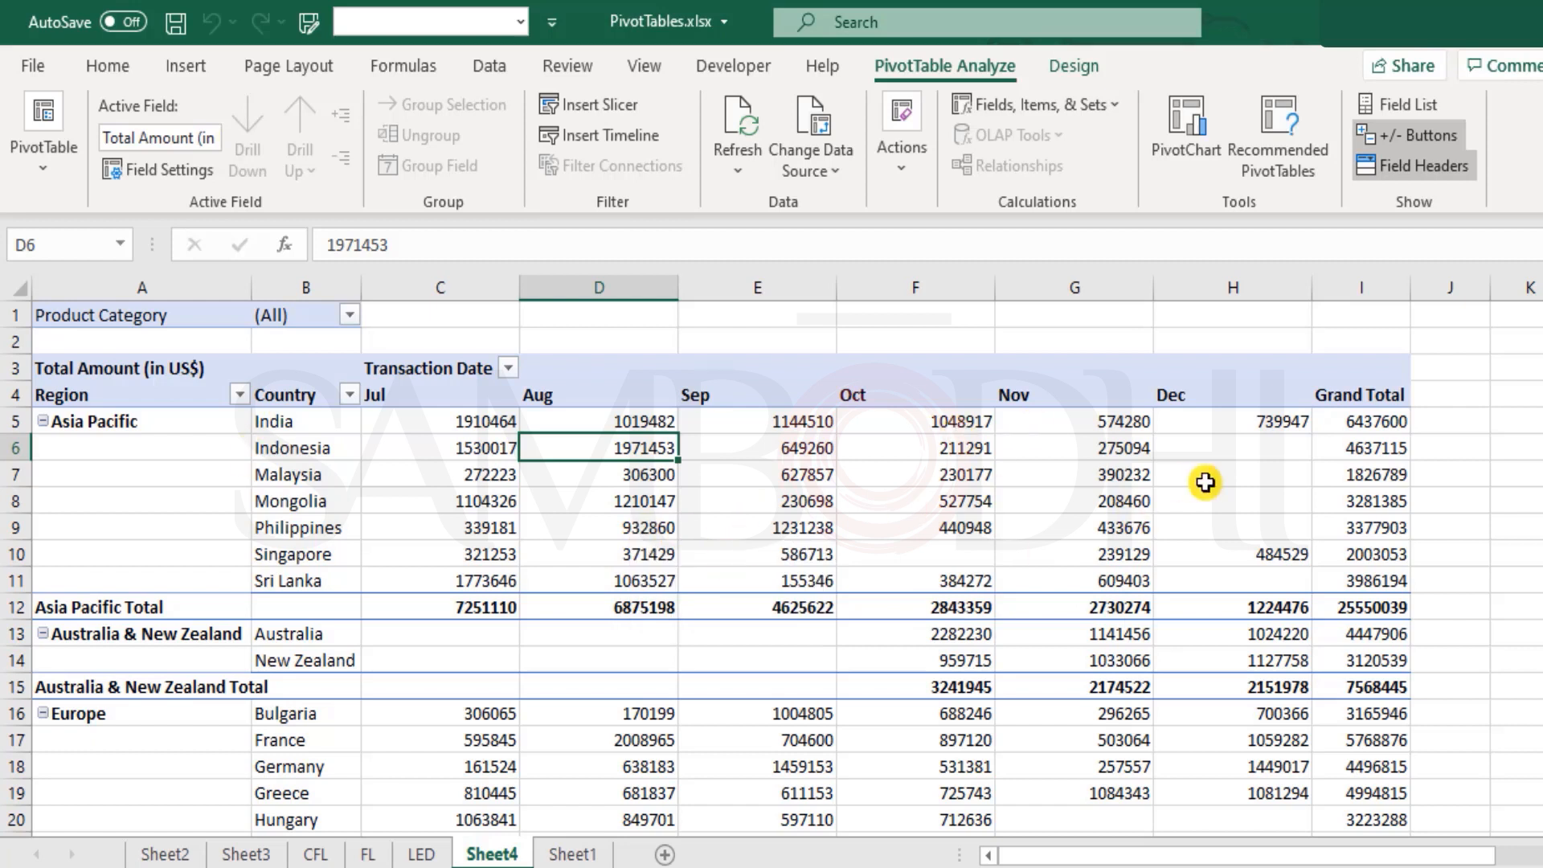
{"action": "left_click_drag", "start_coordinate": [1302, 854], "coordinate": [1388, 843]}
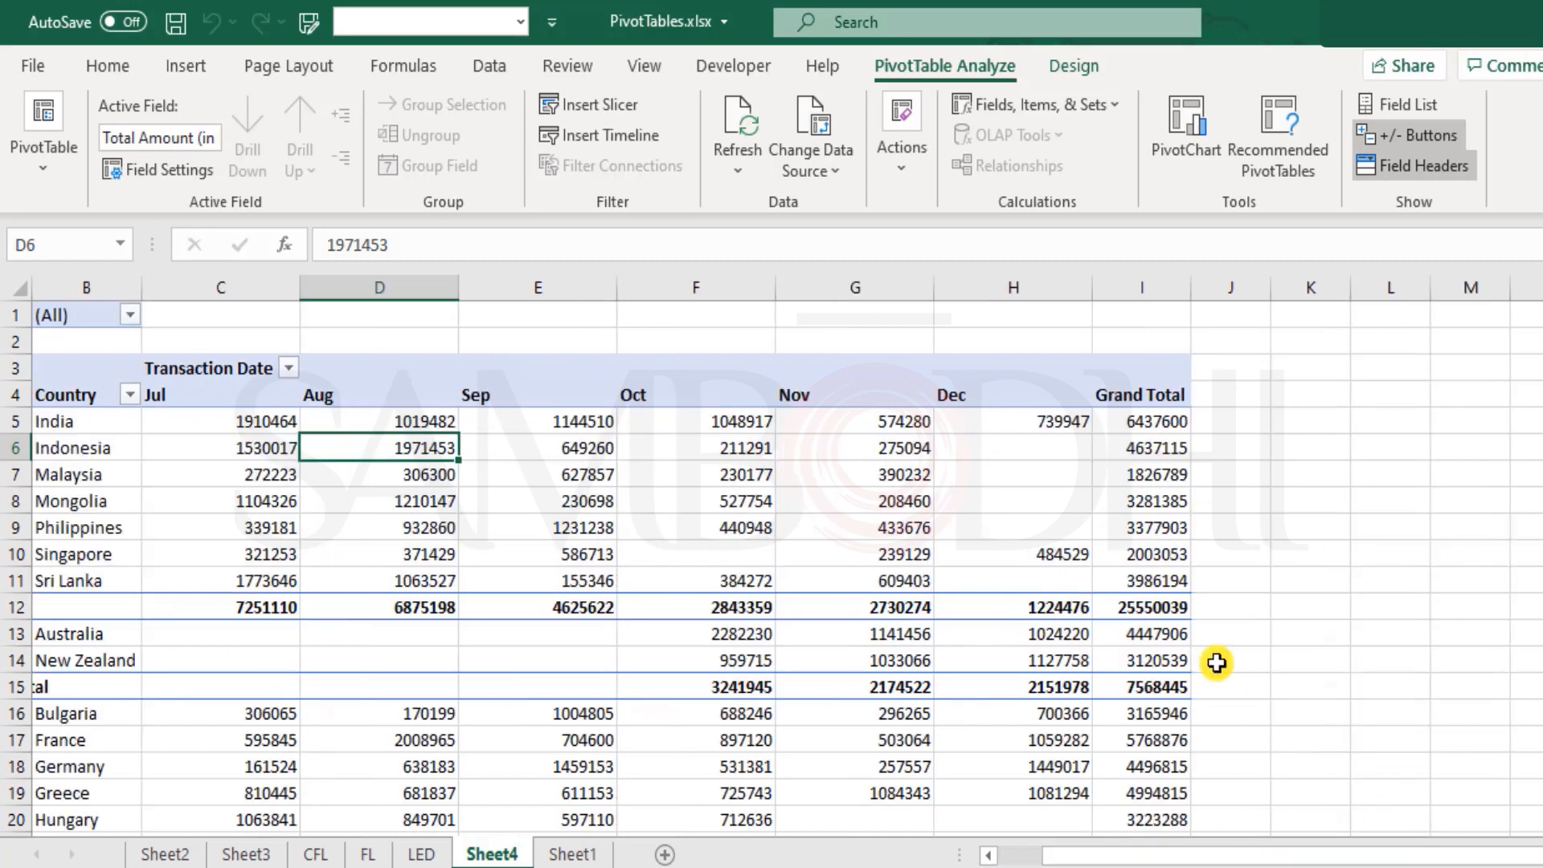
{"action": "left_click", "coordinate": [1035, 423]}
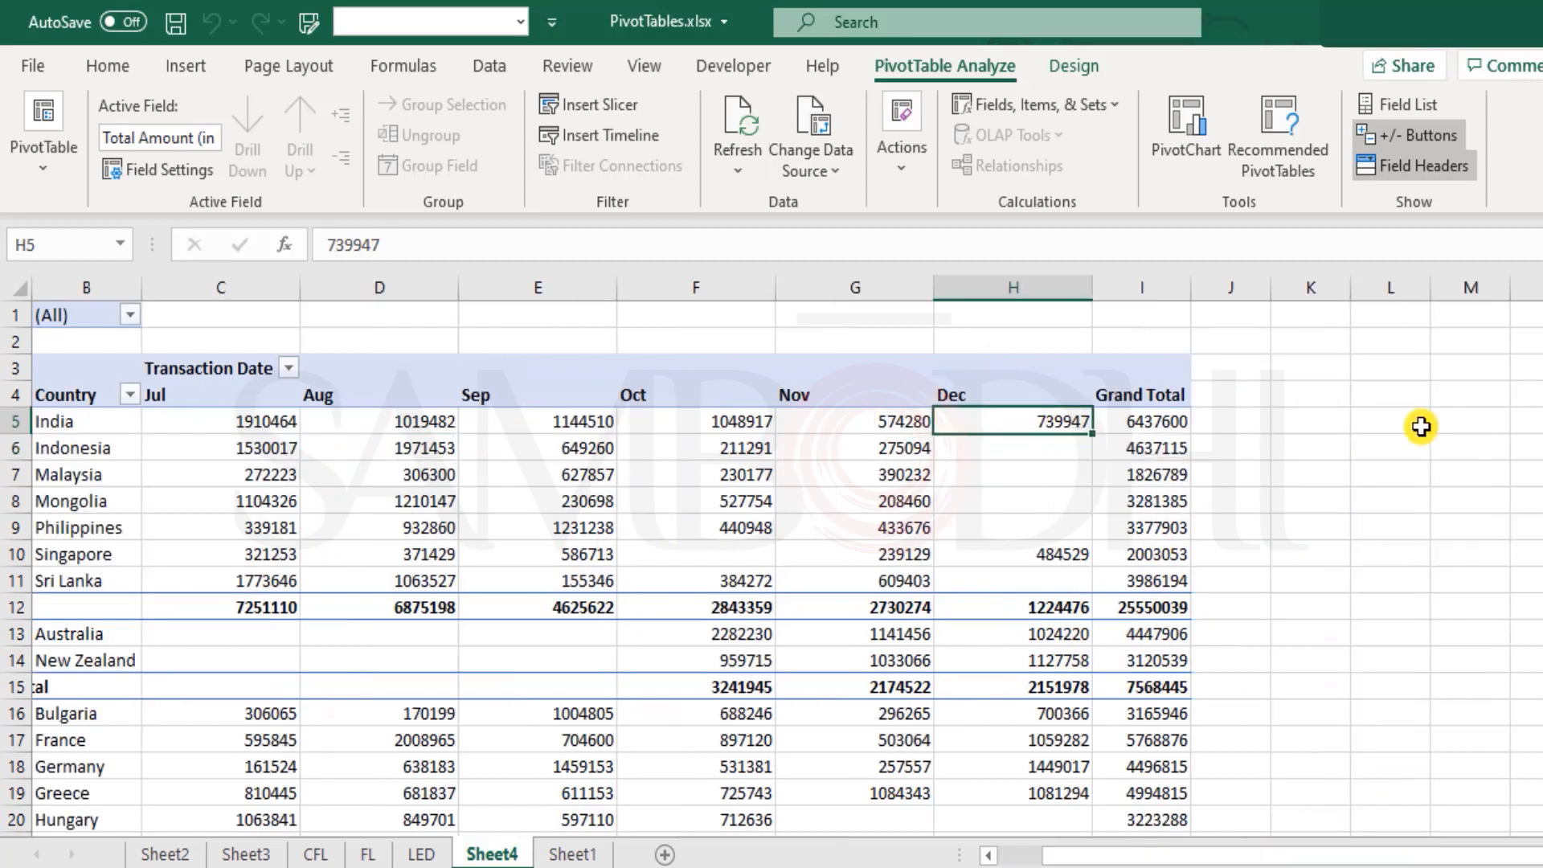
- Enter a GETPIVOTDATA formula in cell L4 that returns India's December amount from the PivotTable
{"action": "left_click", "coordinate": [1414, 393]}
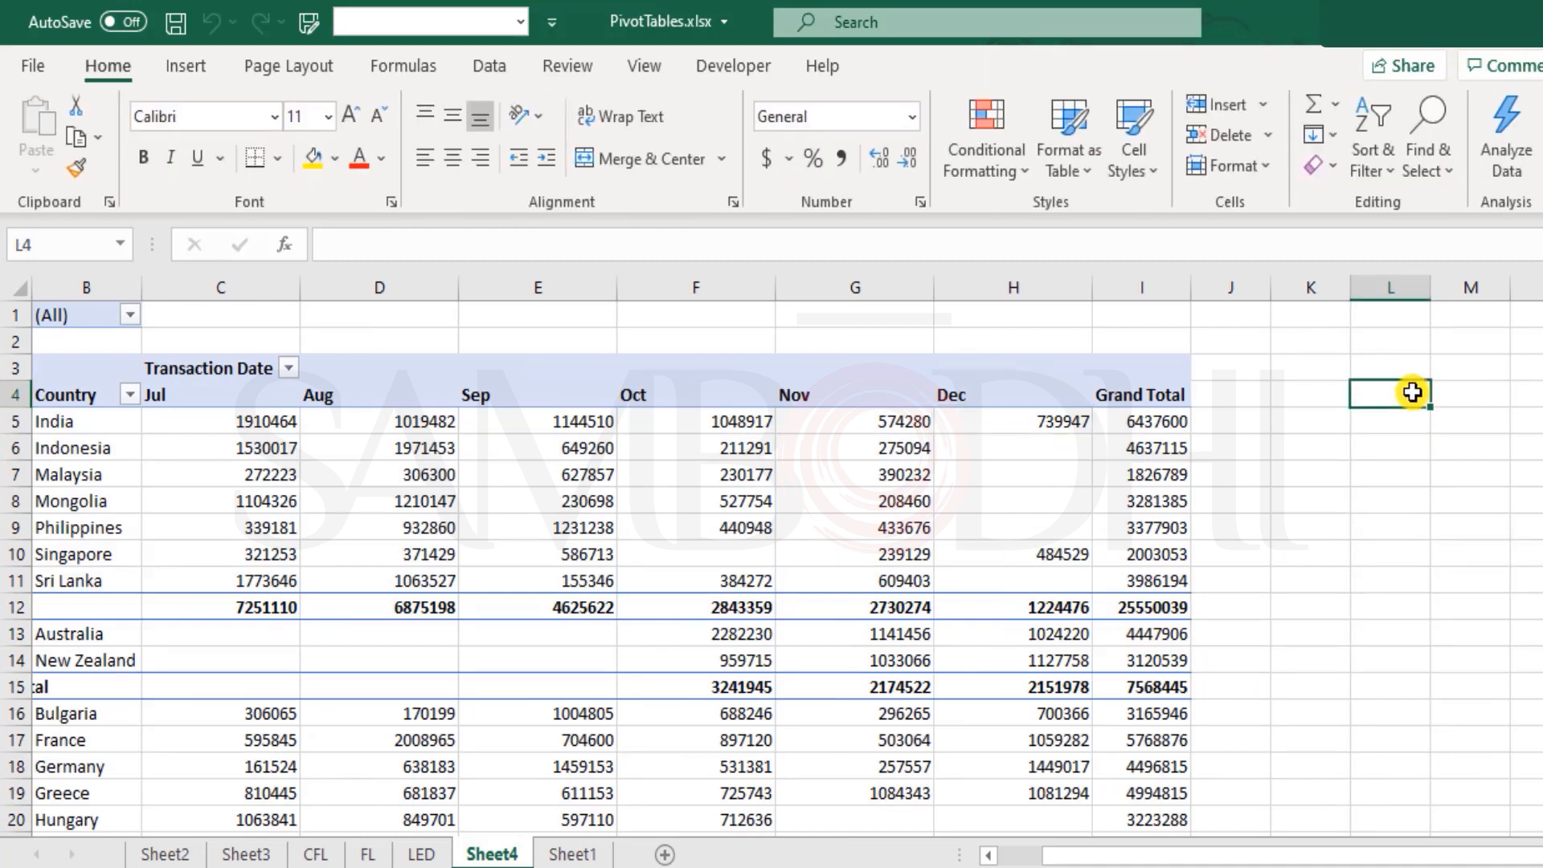
{"action": "type", "text": "="}
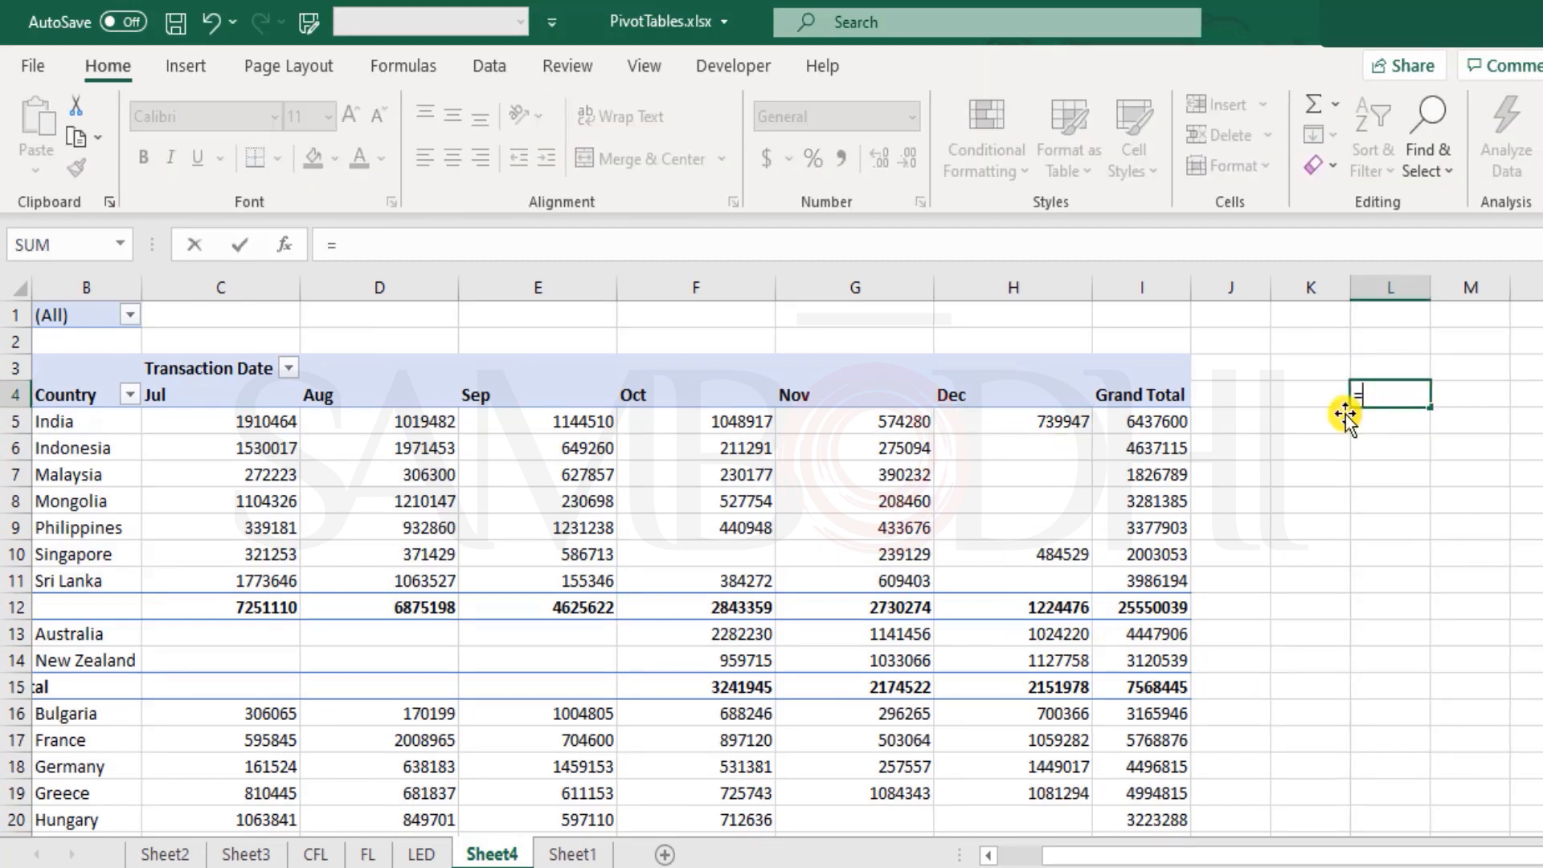
{"action": "left_click", "coordinate": [1068, 423]}
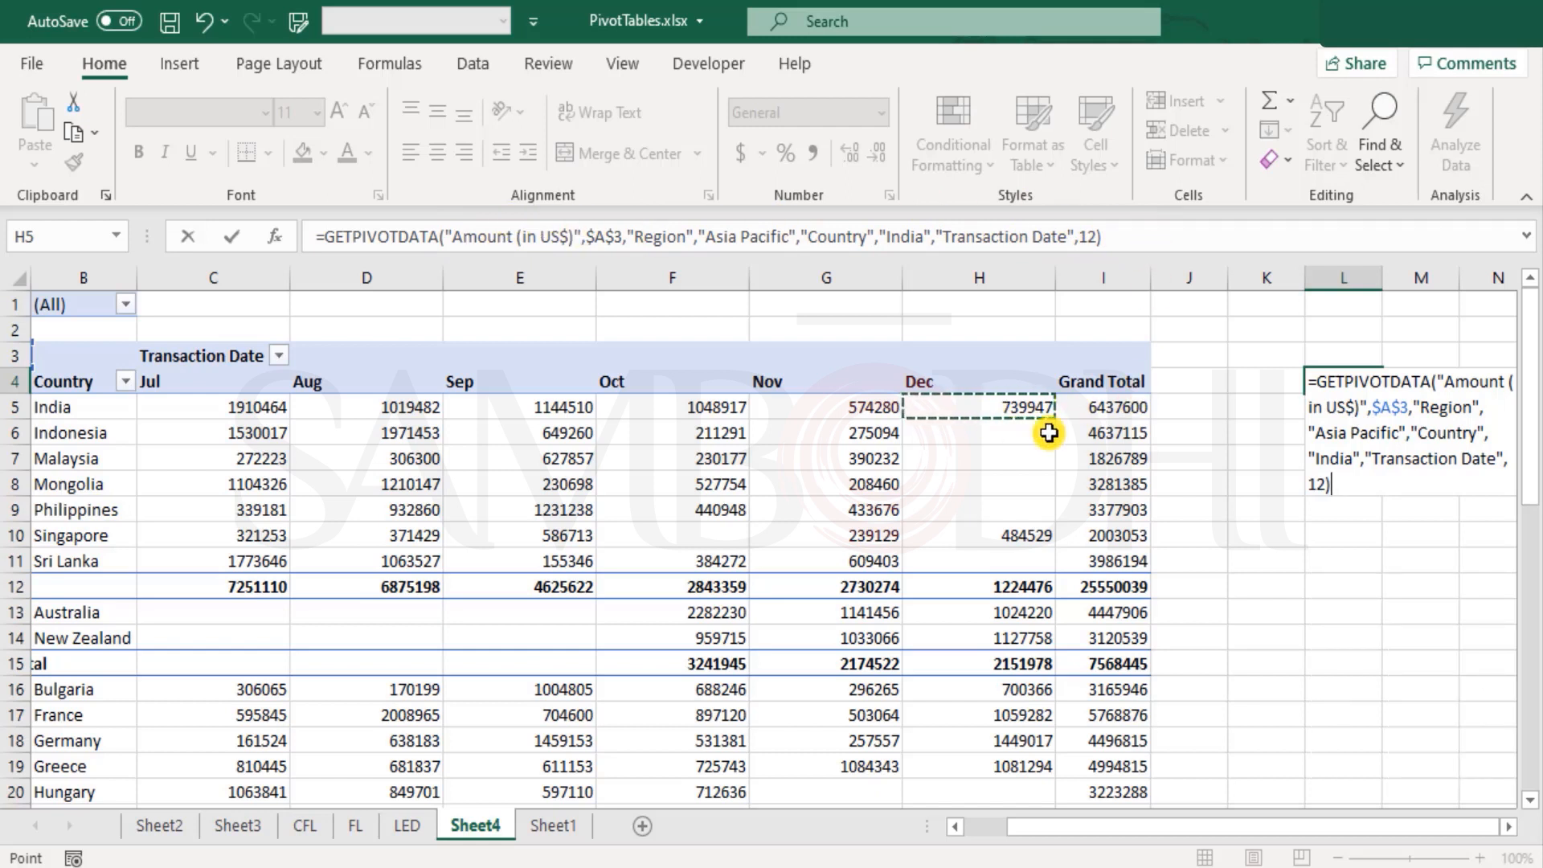
{"action": "key", "text": "Return"}
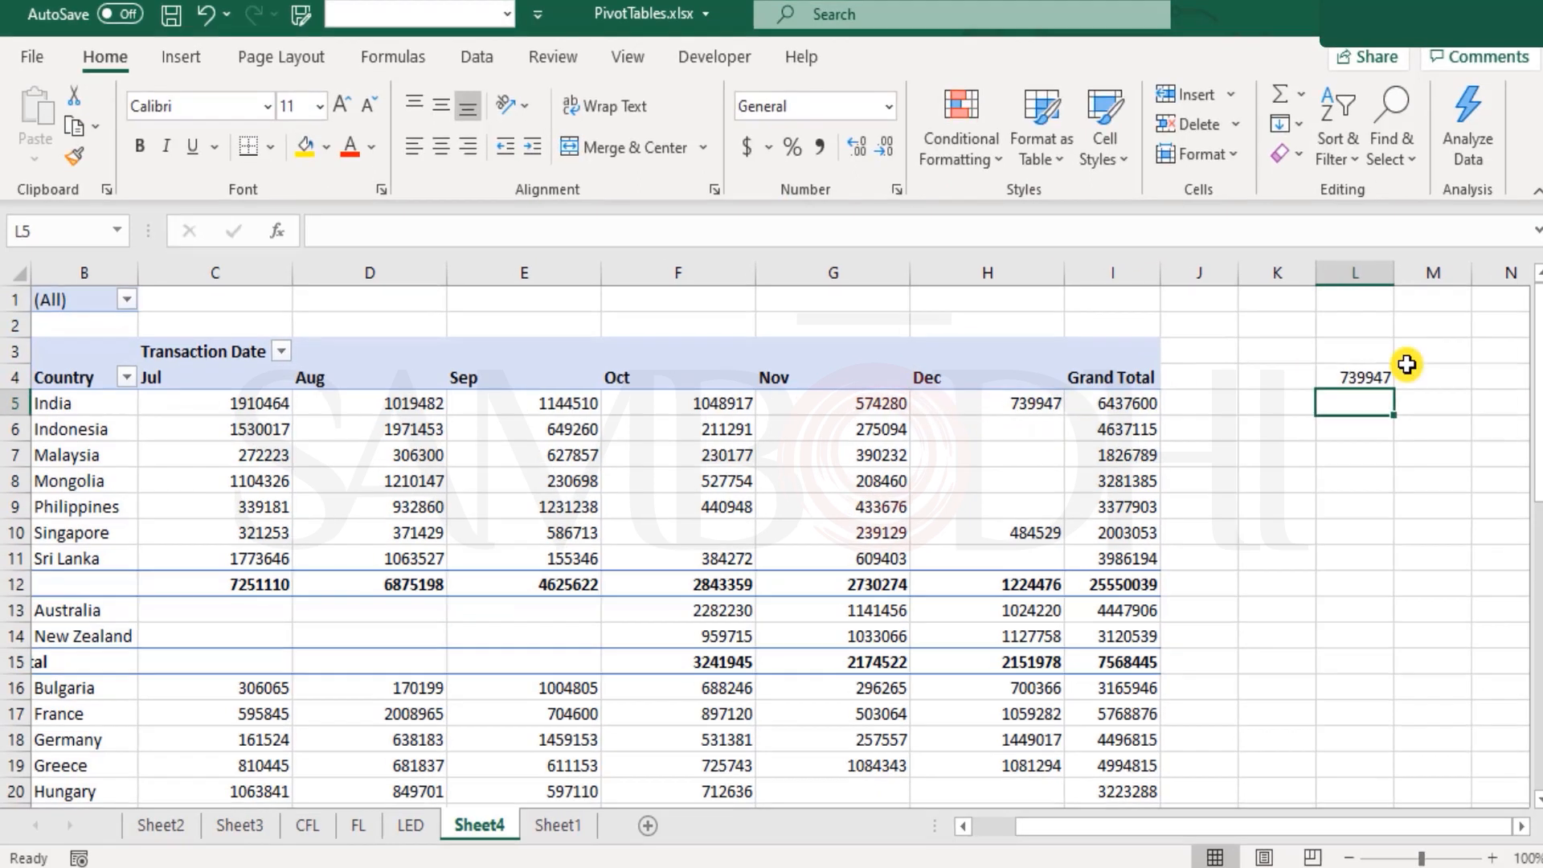
- Examine the GETPIVOTDATA formula stored in cell L4 without changing it
{"action": "left_click", "coordinate": [1369, 381]}
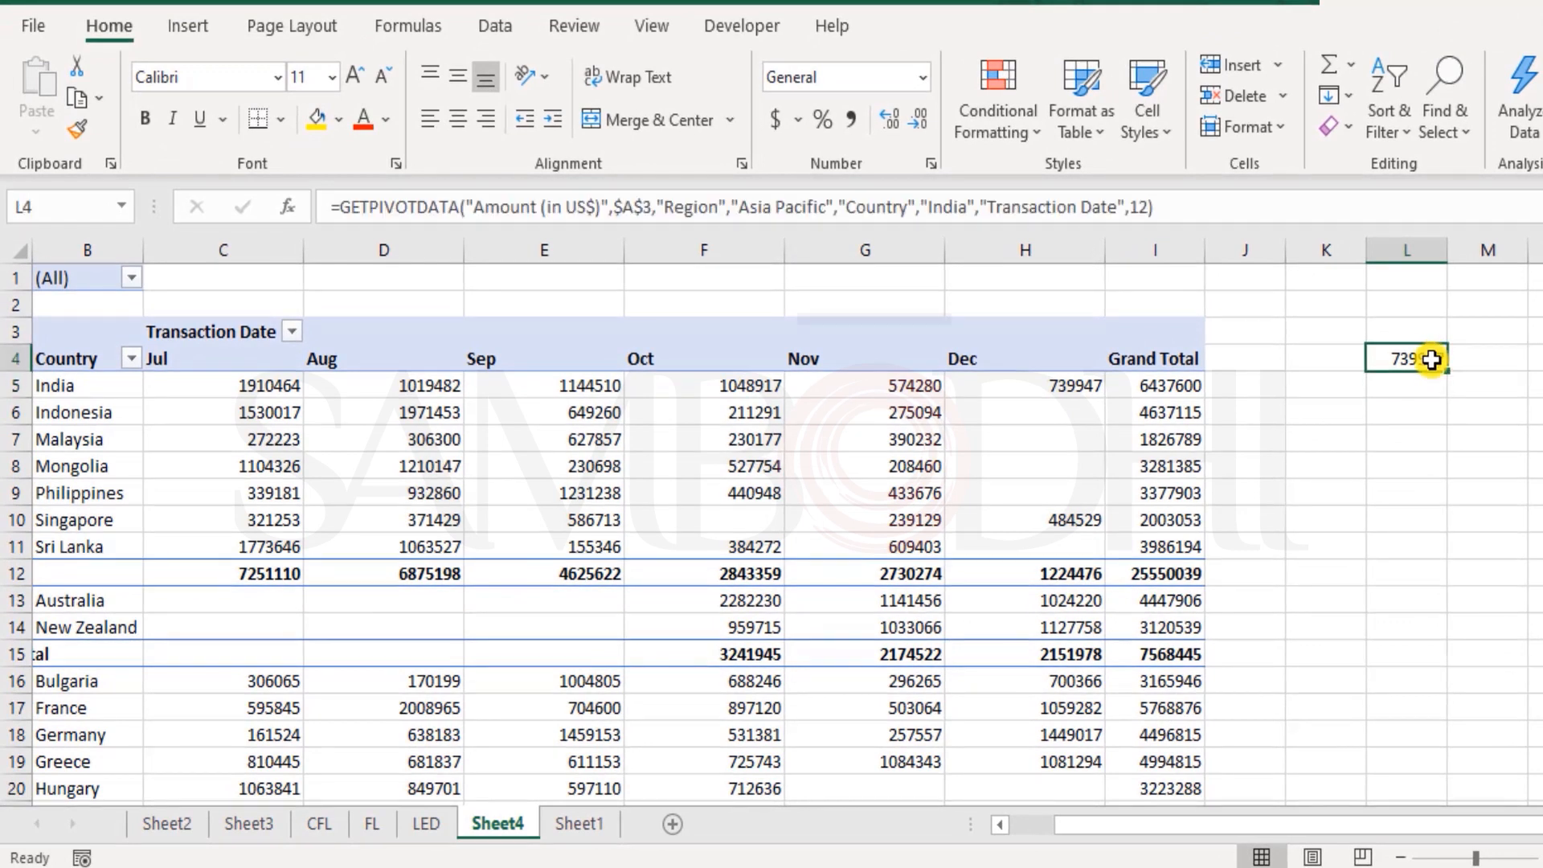
{"action": "double_click", "coordinate": [391, 207]}
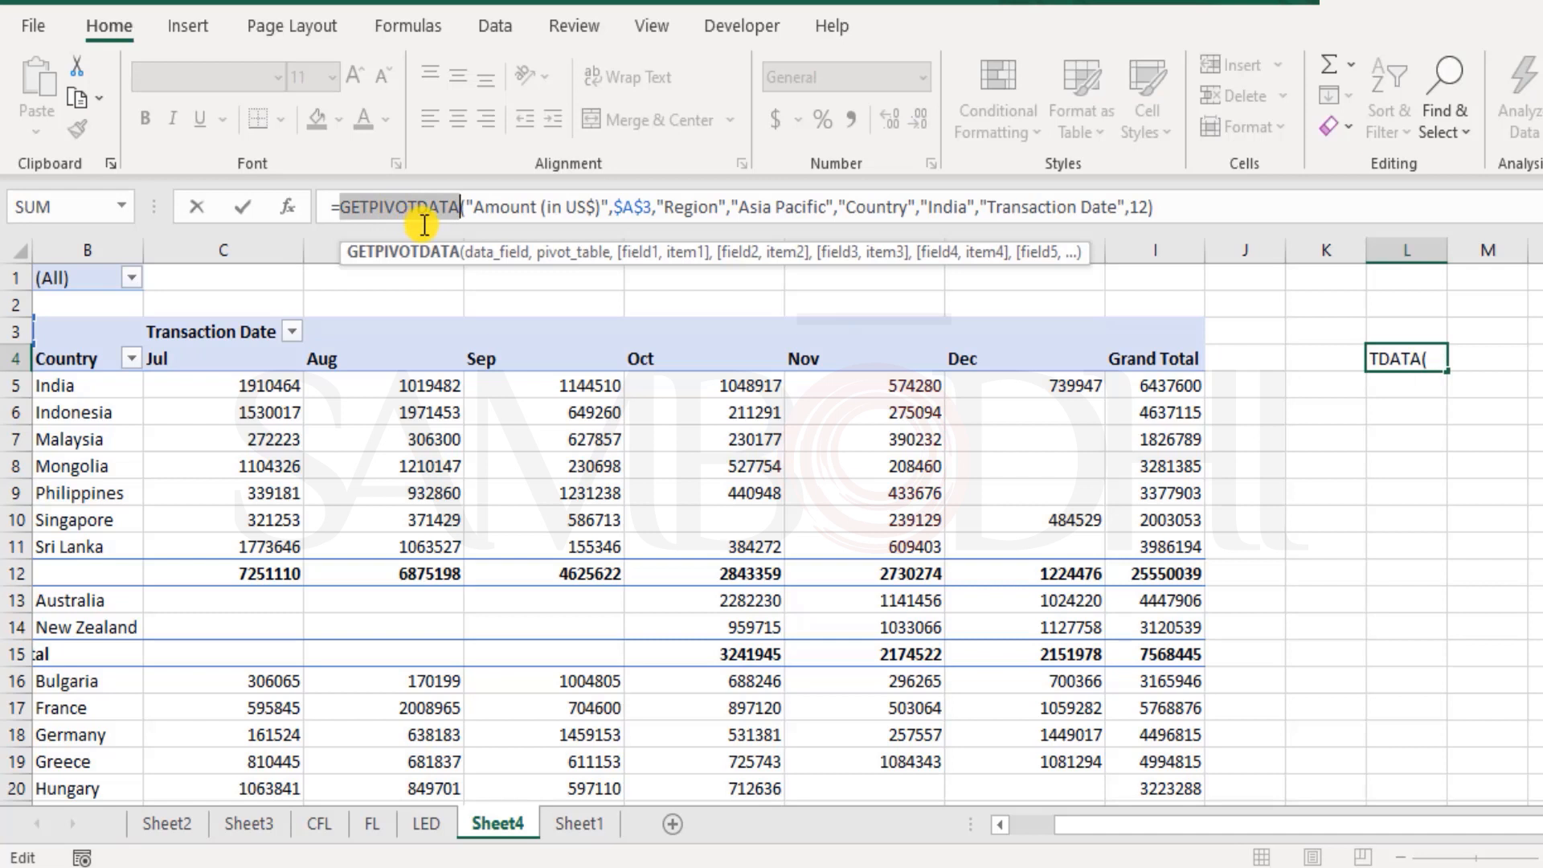
{"action": "key", "text": "Escape"}
{"action": "left_click", "coordinate": [1419, 417]}
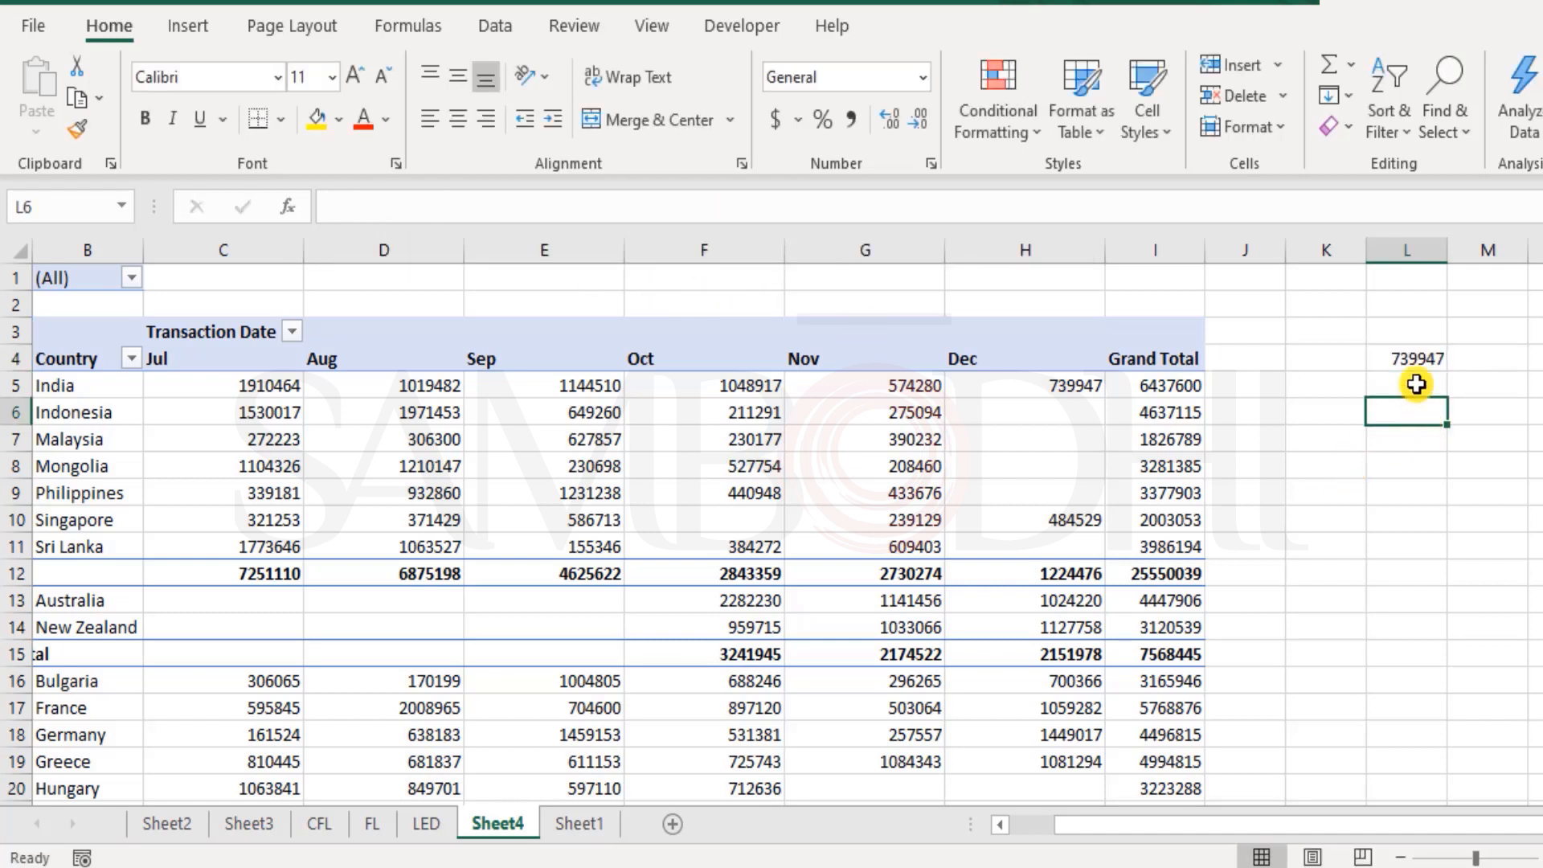
{"action": "left_click", "coordinate": [1410, 357]}
- Try referencing cell L4 from cell L7, and clear the GETPIVOTDATA formula from L4
{"action": "left_click", "coordinate": [1416, 429]}
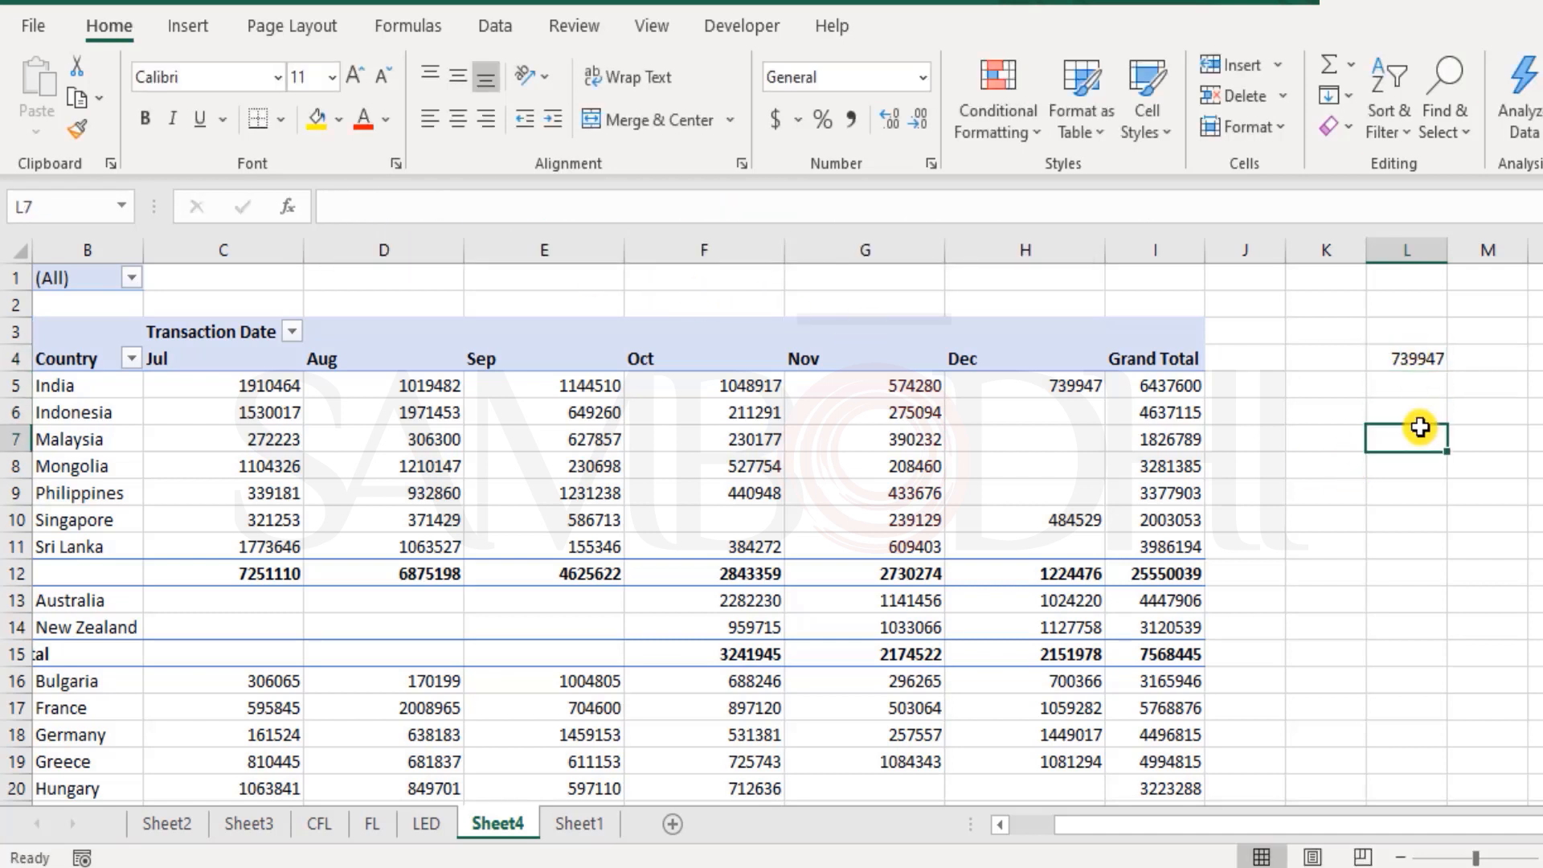
{"action": "type", "text": "="}
{"action": "left_click", "coordinate": [1416, 356]}
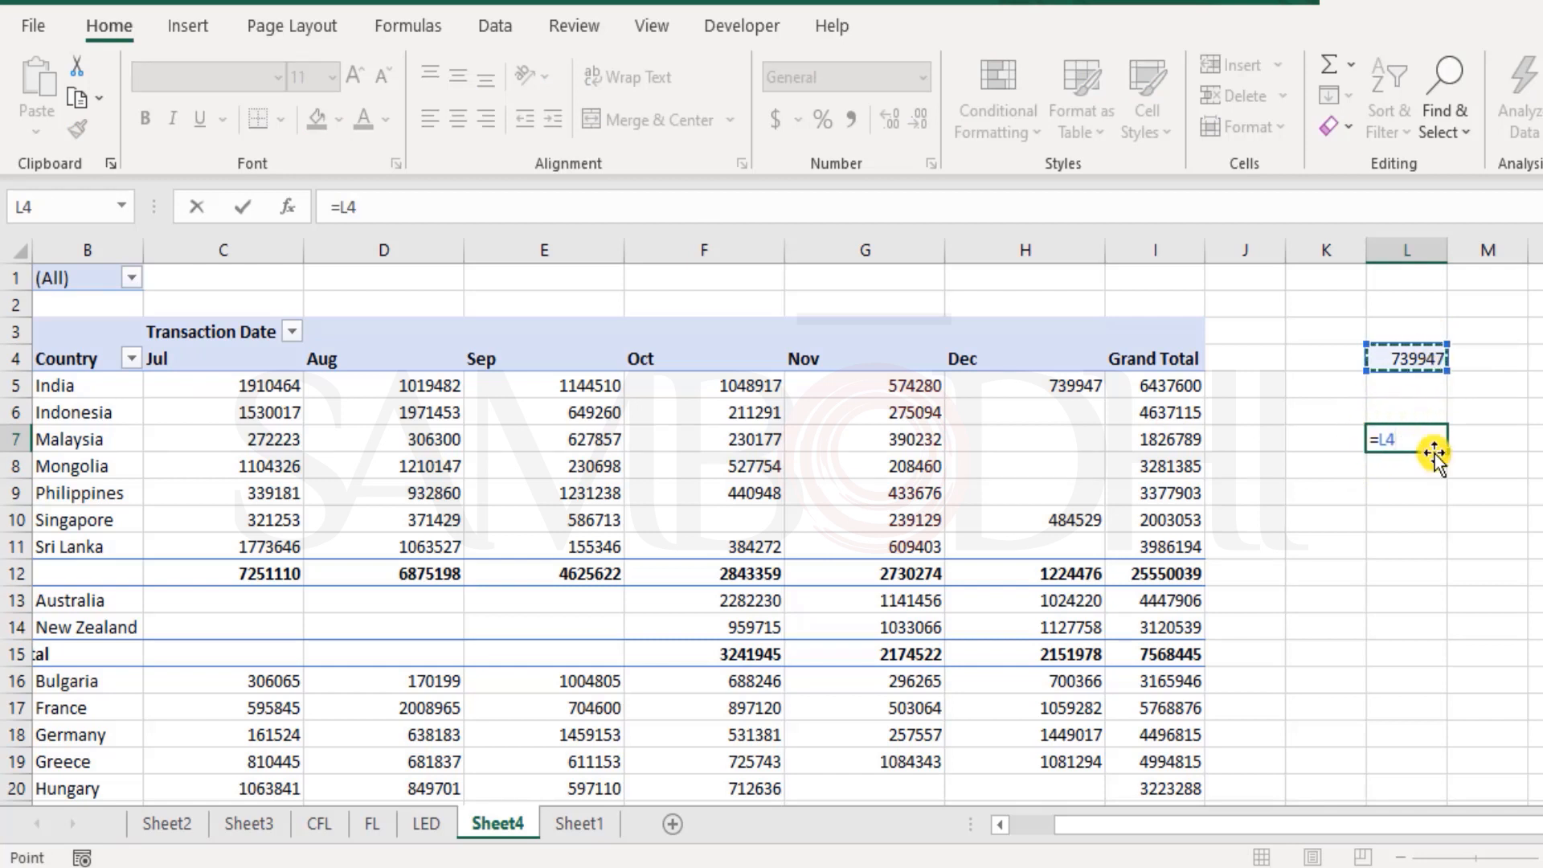
{"action": "key", "text": "Escape"}
{"action": "left_click", "coordinate": [1408, 355]}
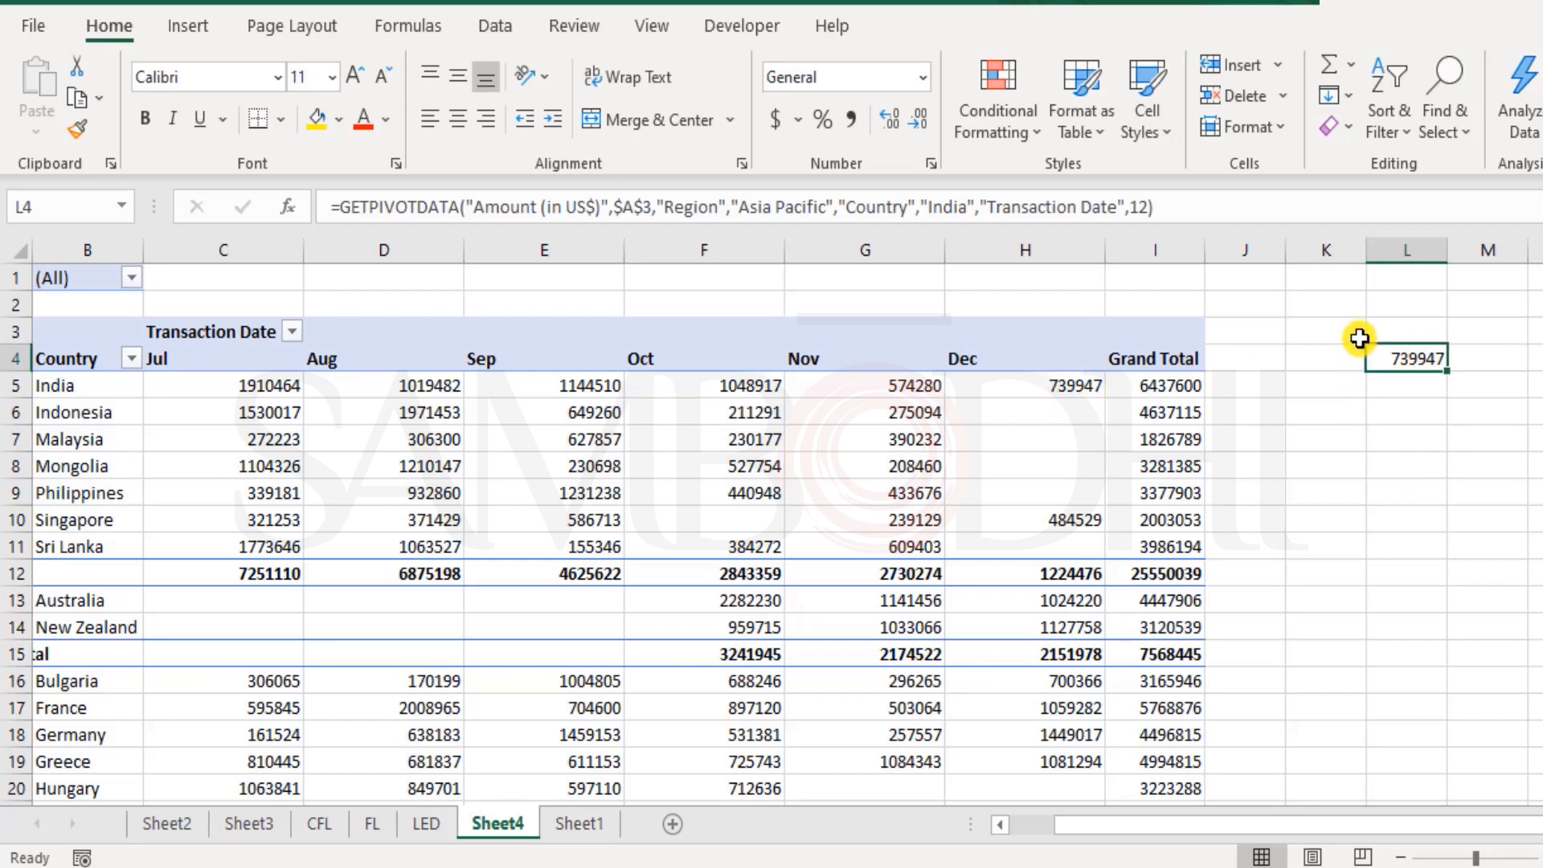
{"action": "key", "text": "Delete"}
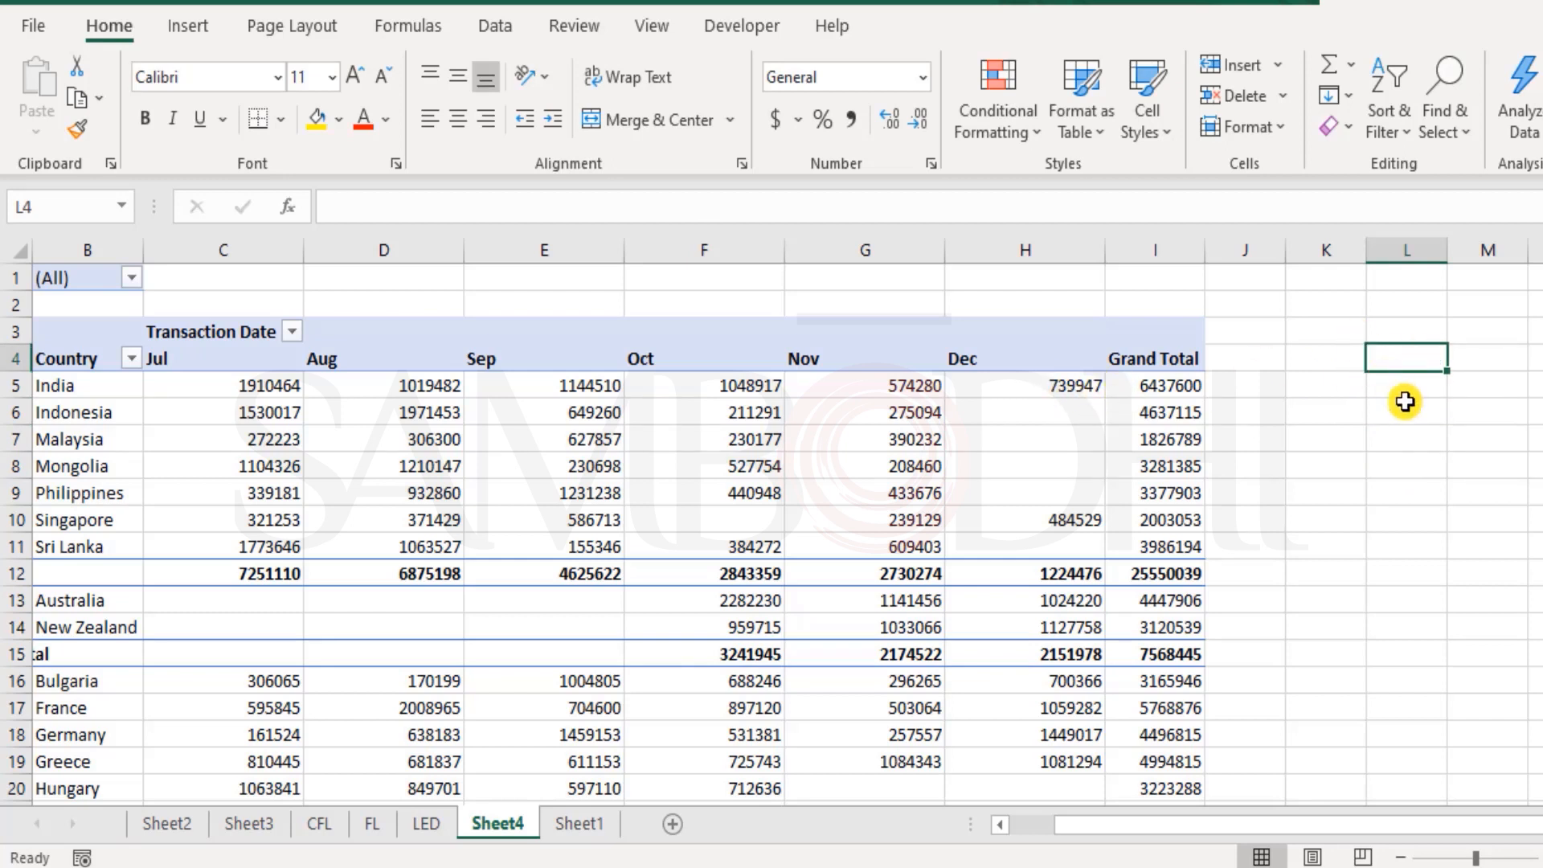
- Turn off Generate GetPivotData for the PivotTable on Sheet4
{"action": "left_click", "coordinate": [907, 407]}
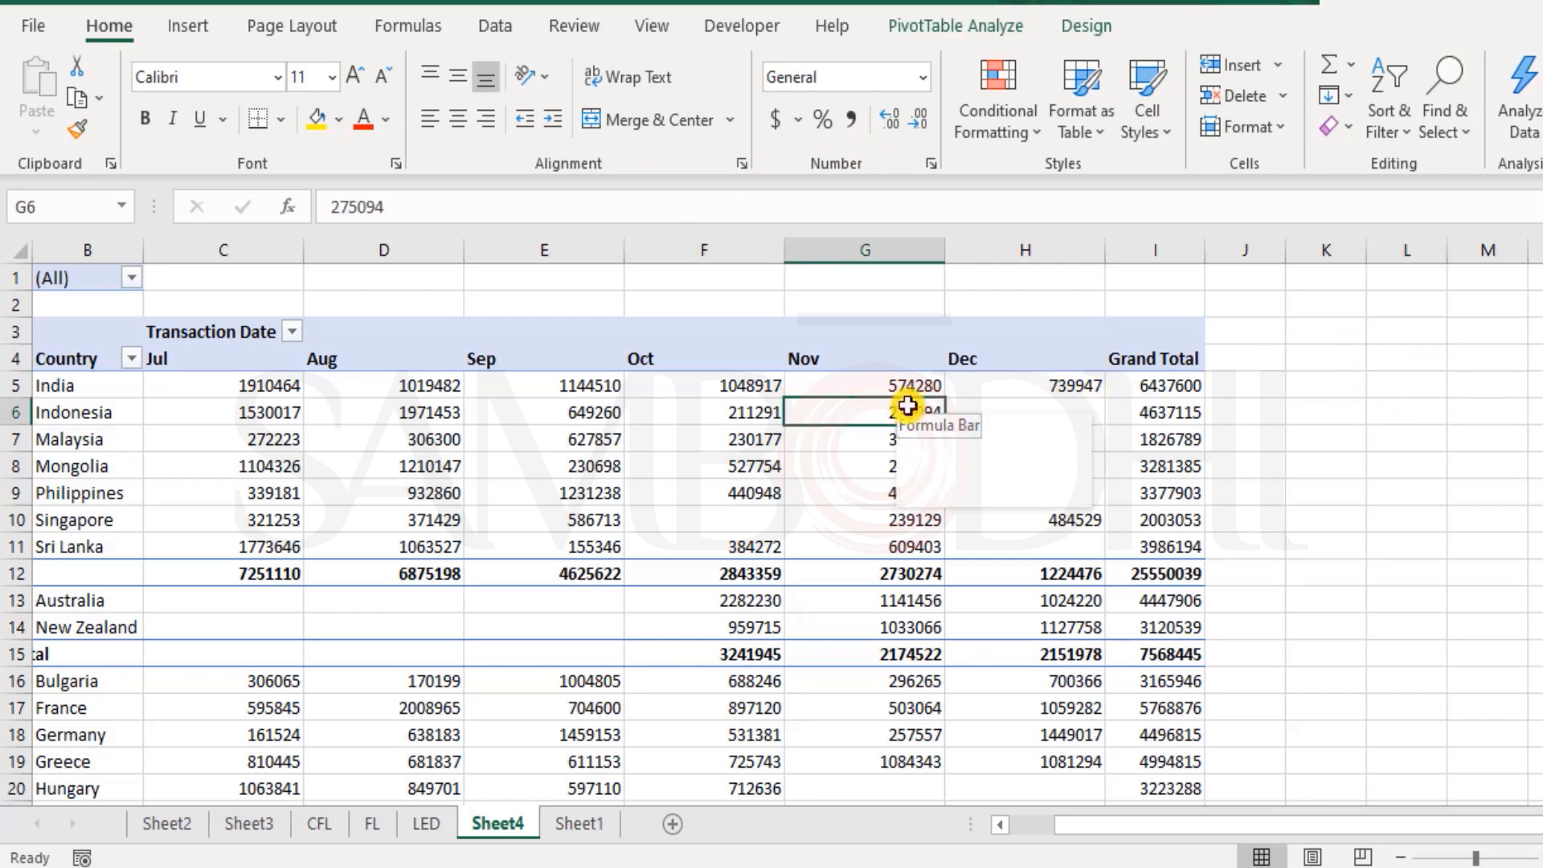
{"action": "left_click", "coordinate": [997, 28]}
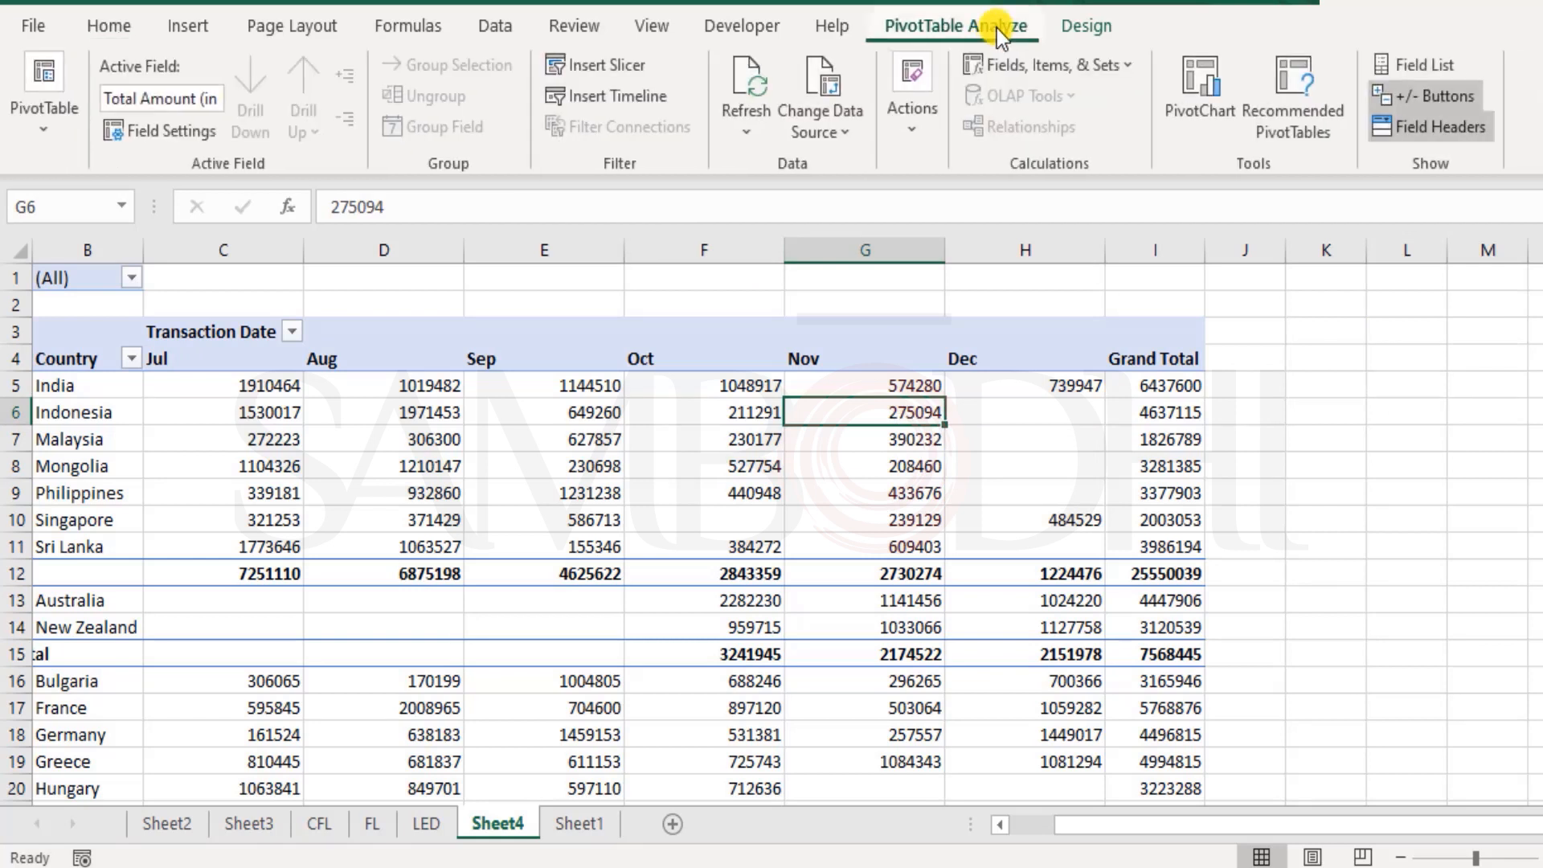
{"action": "left_click", "coordinate": [55, 133]}
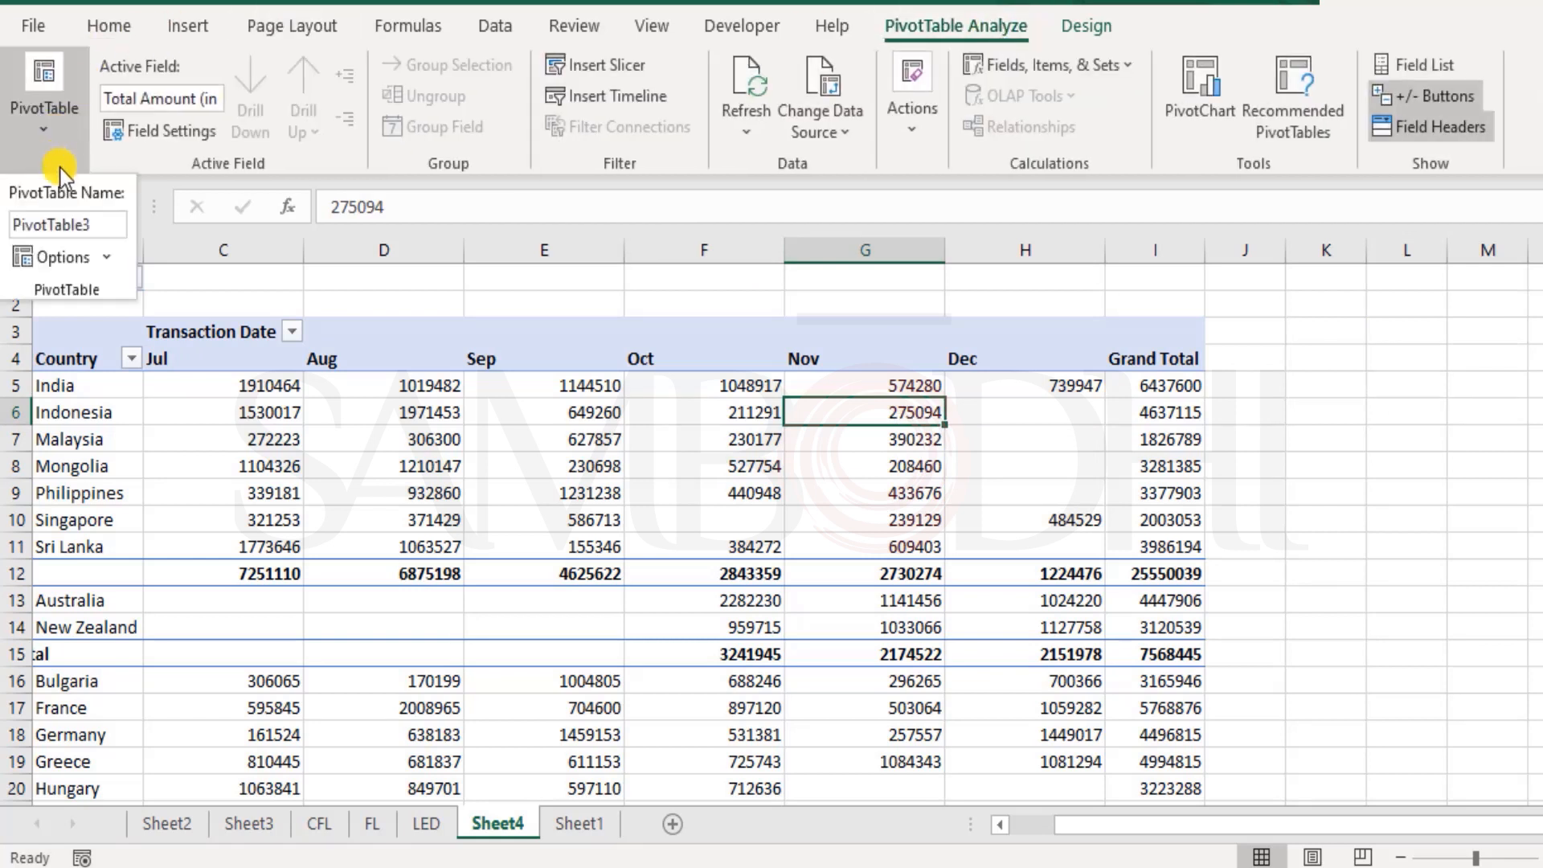
{"action": "left_click", "coordinate": [110, 259]}
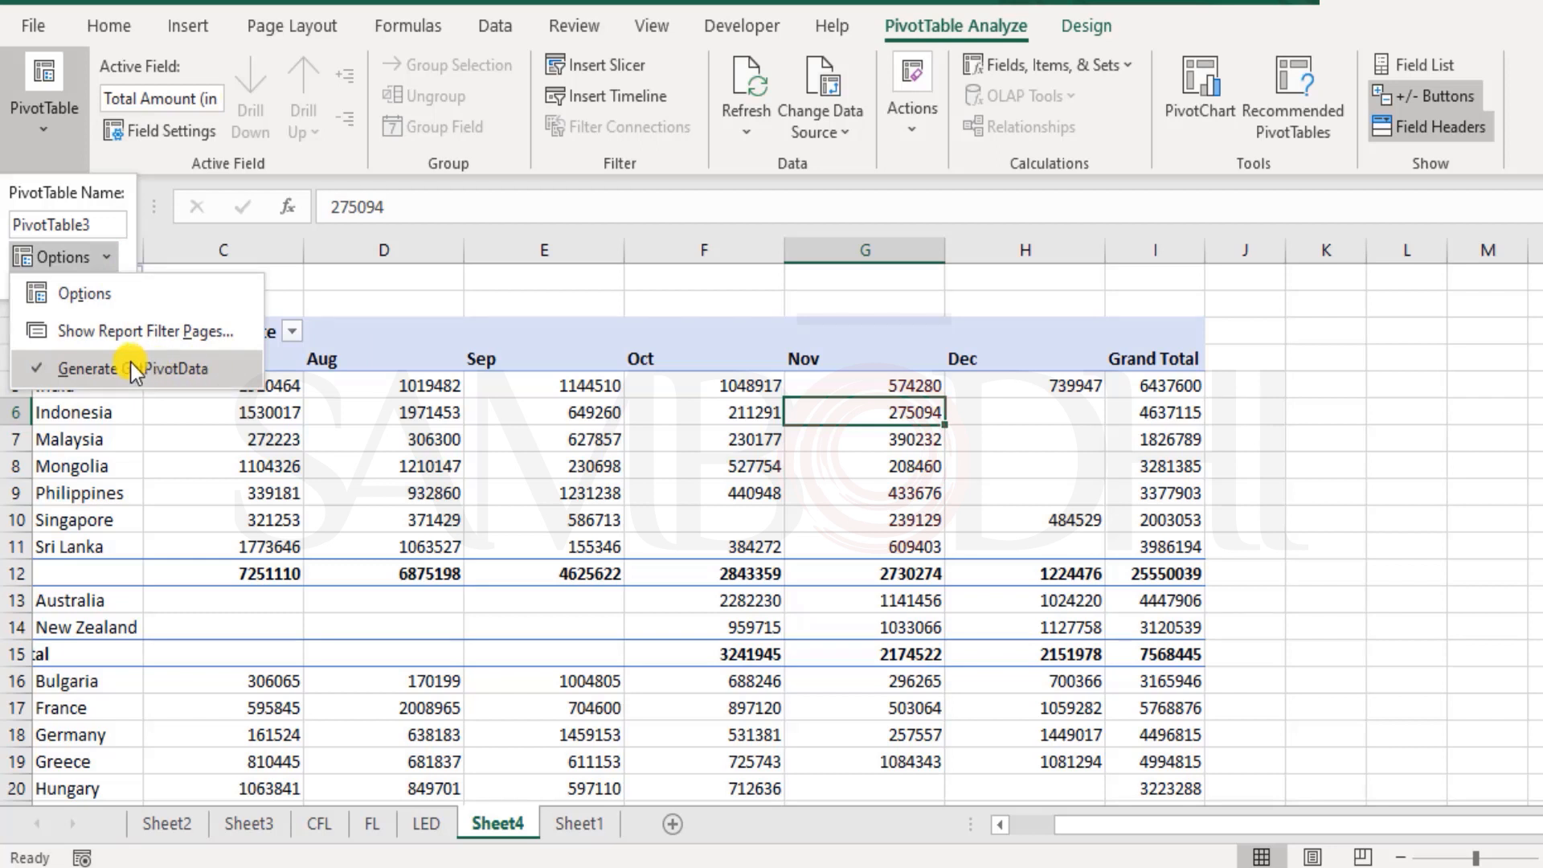
{"action": "left_click", "coordinate": [200, 368]}
{"action": "left_click", "coordinate": [1222, 396]}
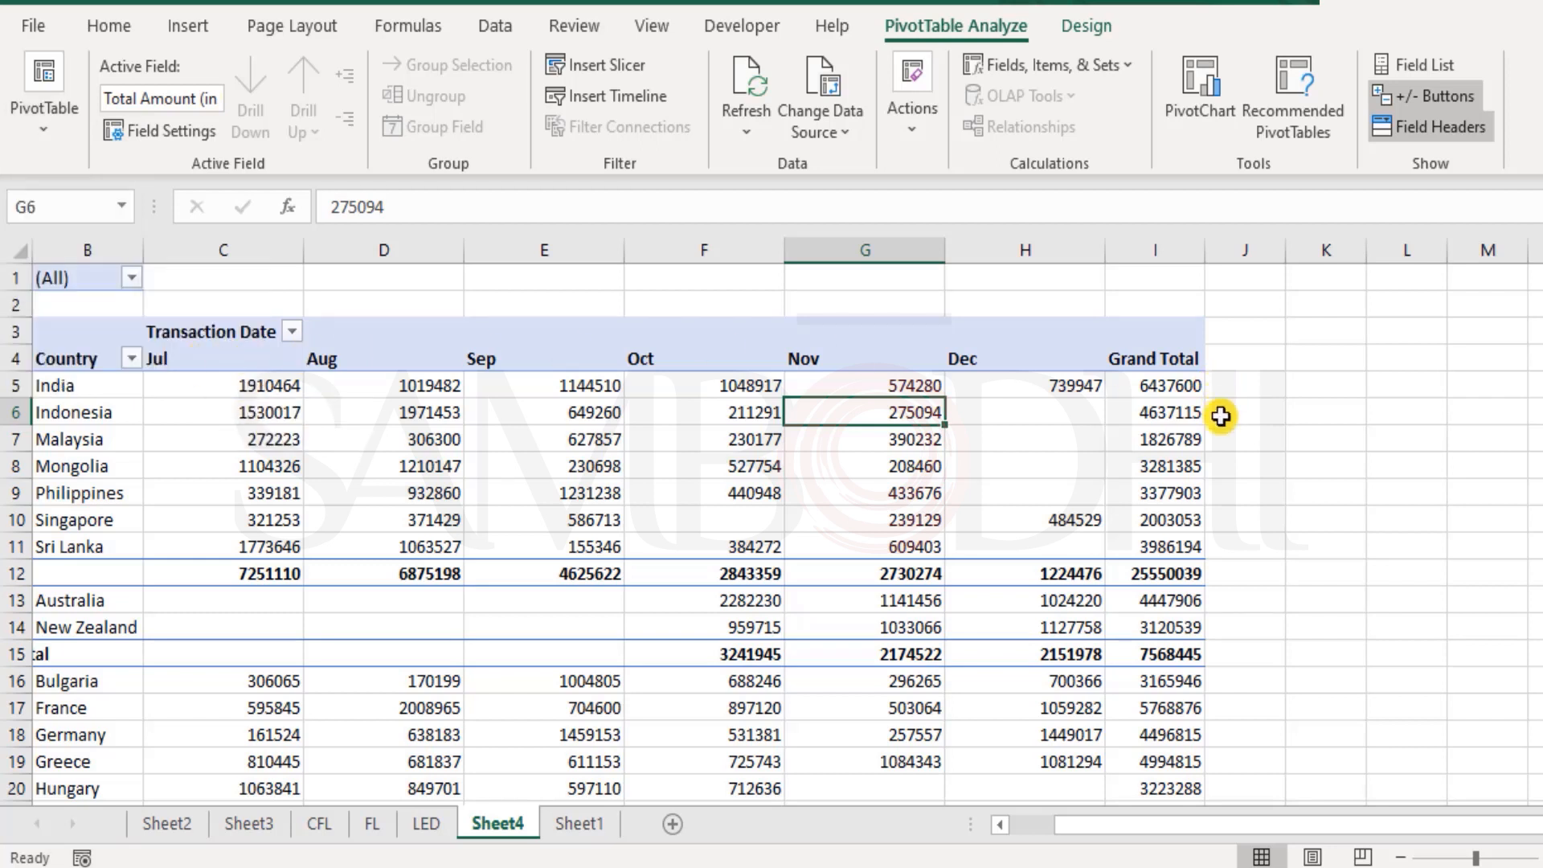
- Enter the plain reference =H5 in cell K5 for India's December amount, and clear the cell
{"action": "left_click", "coordinate": [1320, 393]}
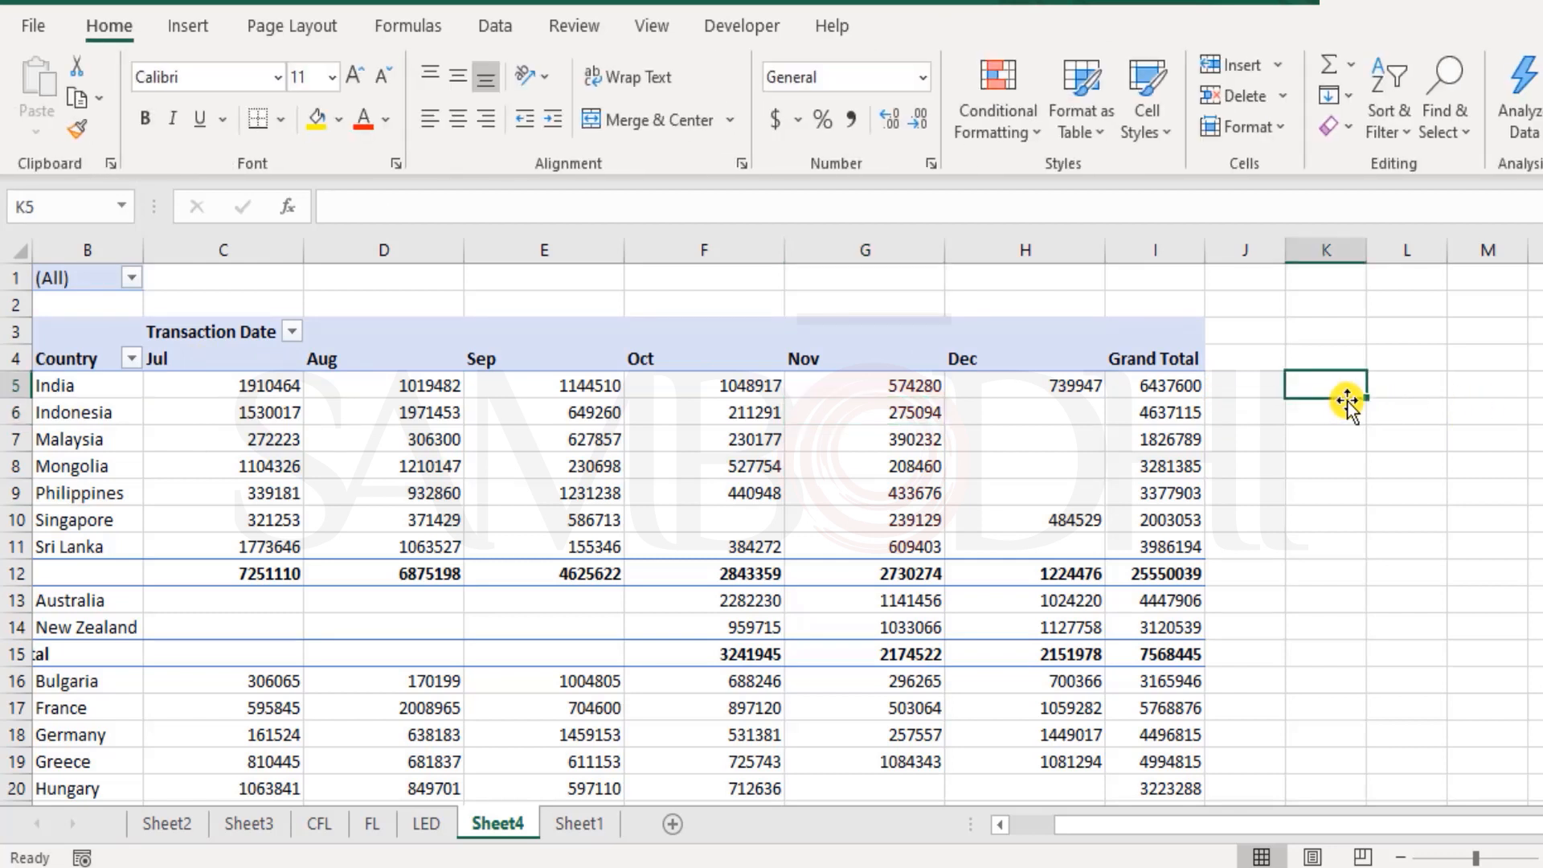
{"action": "type", "text": "="}
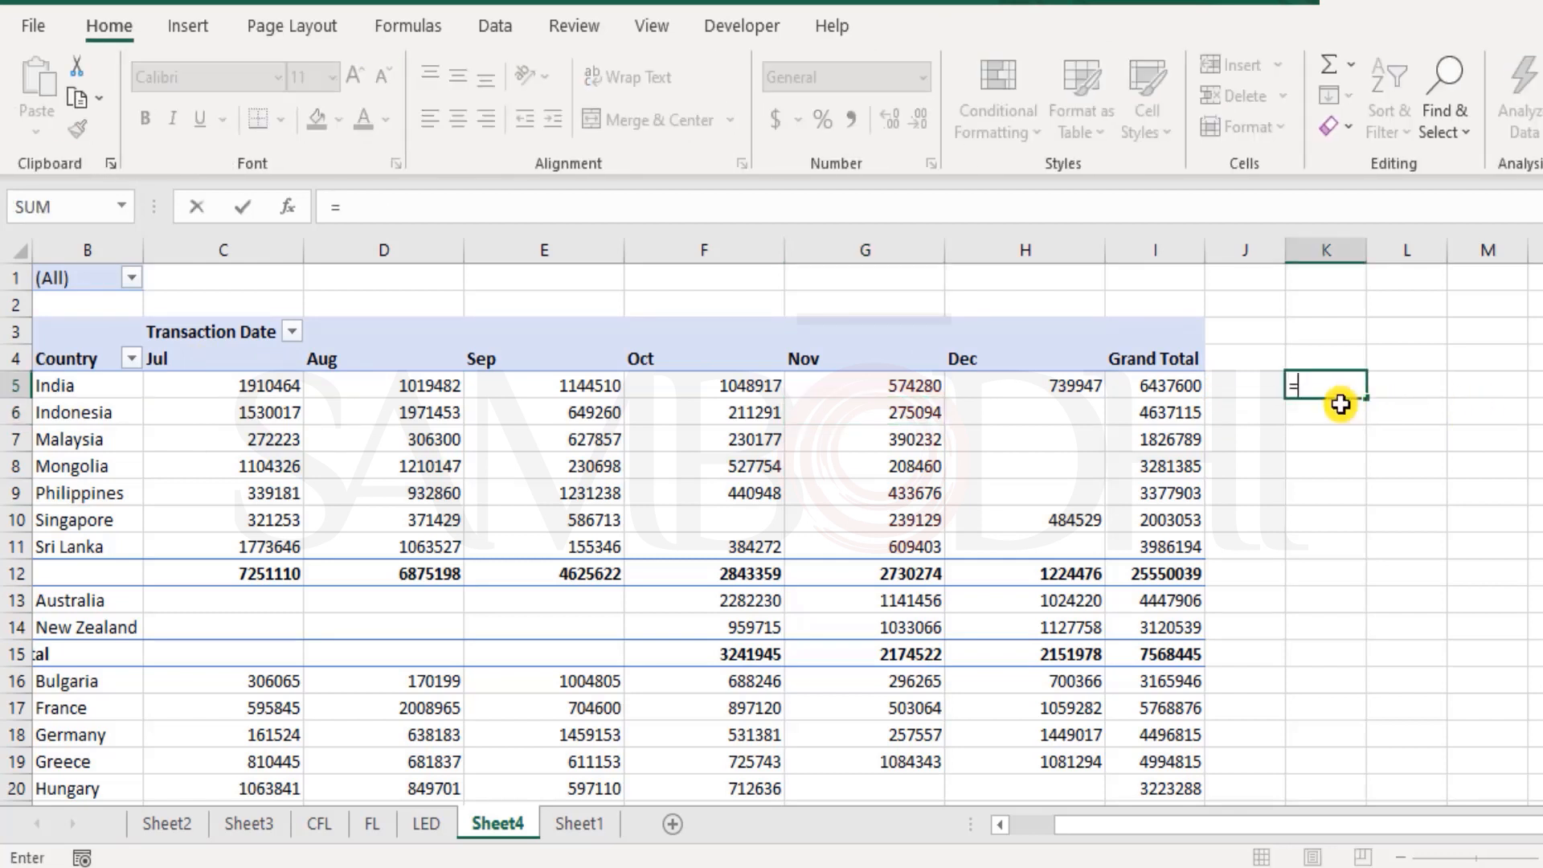
{"action": "left_click", "coordinate": [1065, 387]}
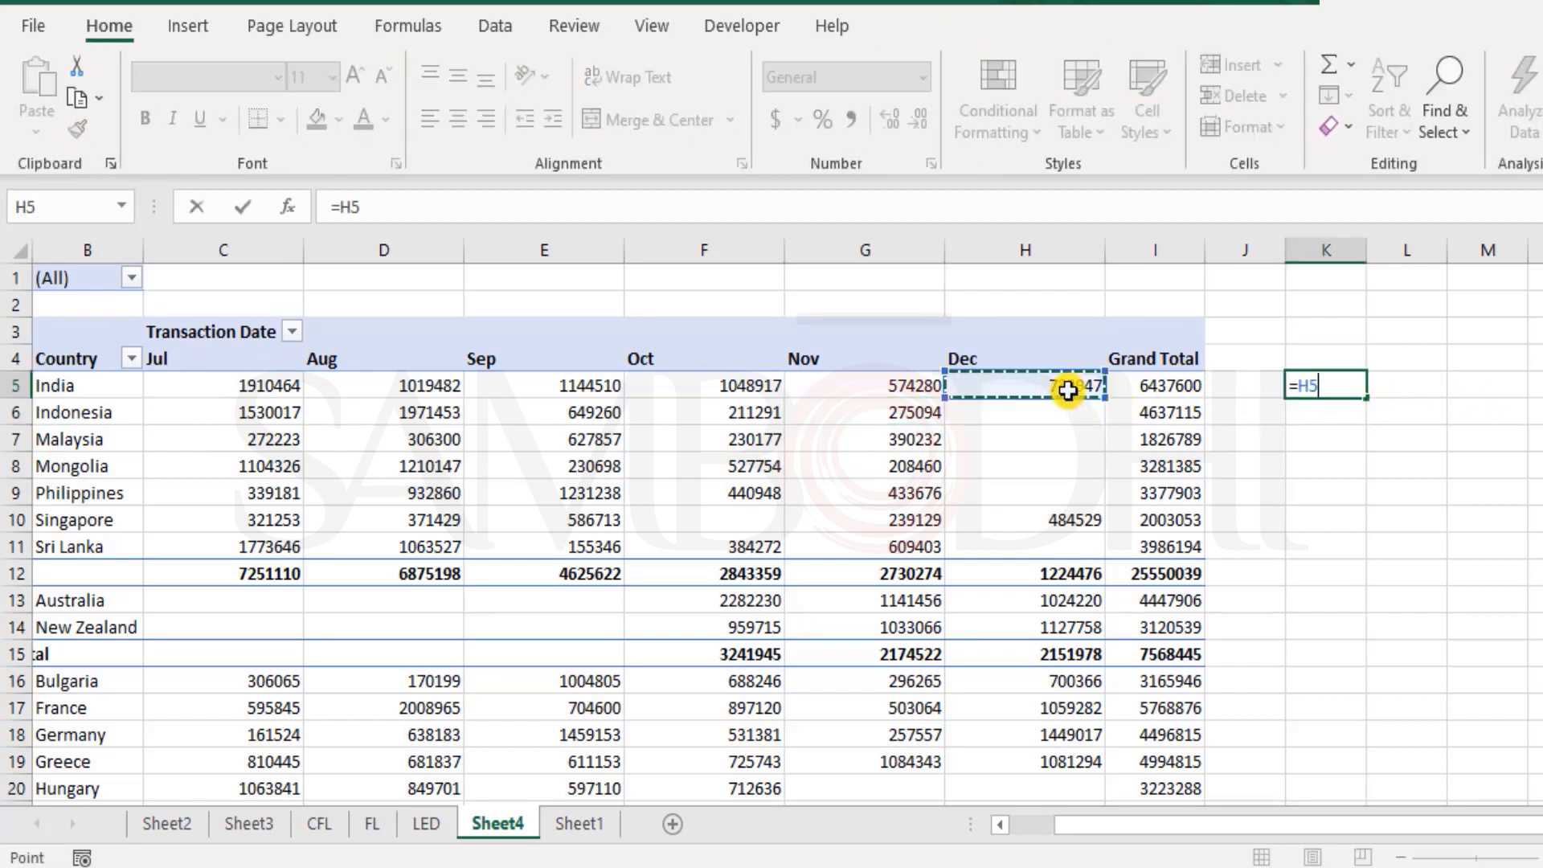
{"action": "key", "text": "Return"}
{"action": "left_click", "coordinate": [1345, 378]}
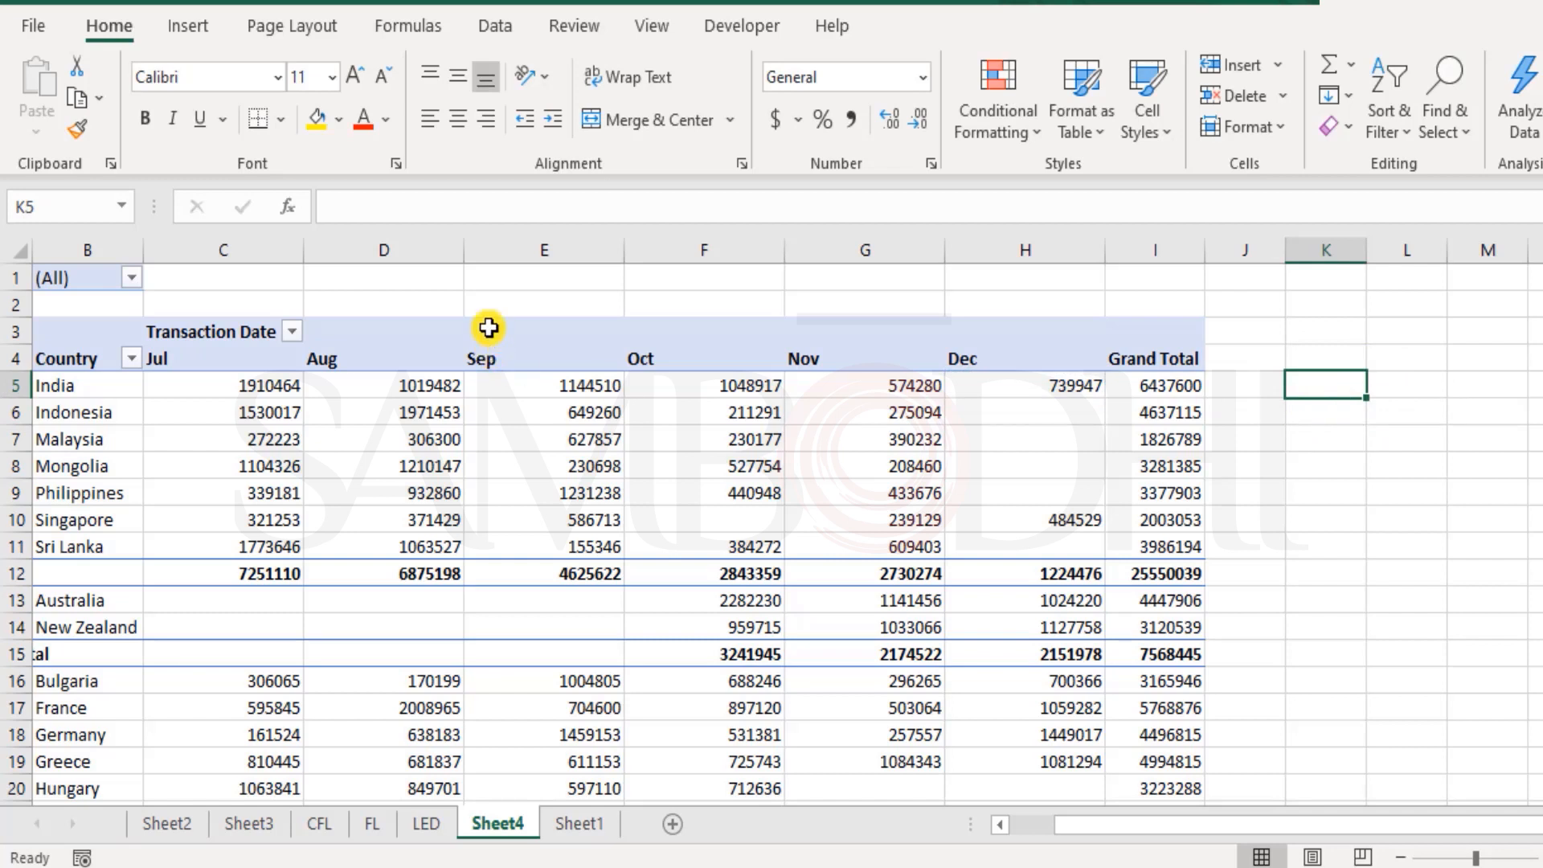
- Autofit columns D through I of the PivotTable to their contents
{"action": "left_click_drag", "start_coordinate": [228, 241], "coordinate": [1139, 240]}
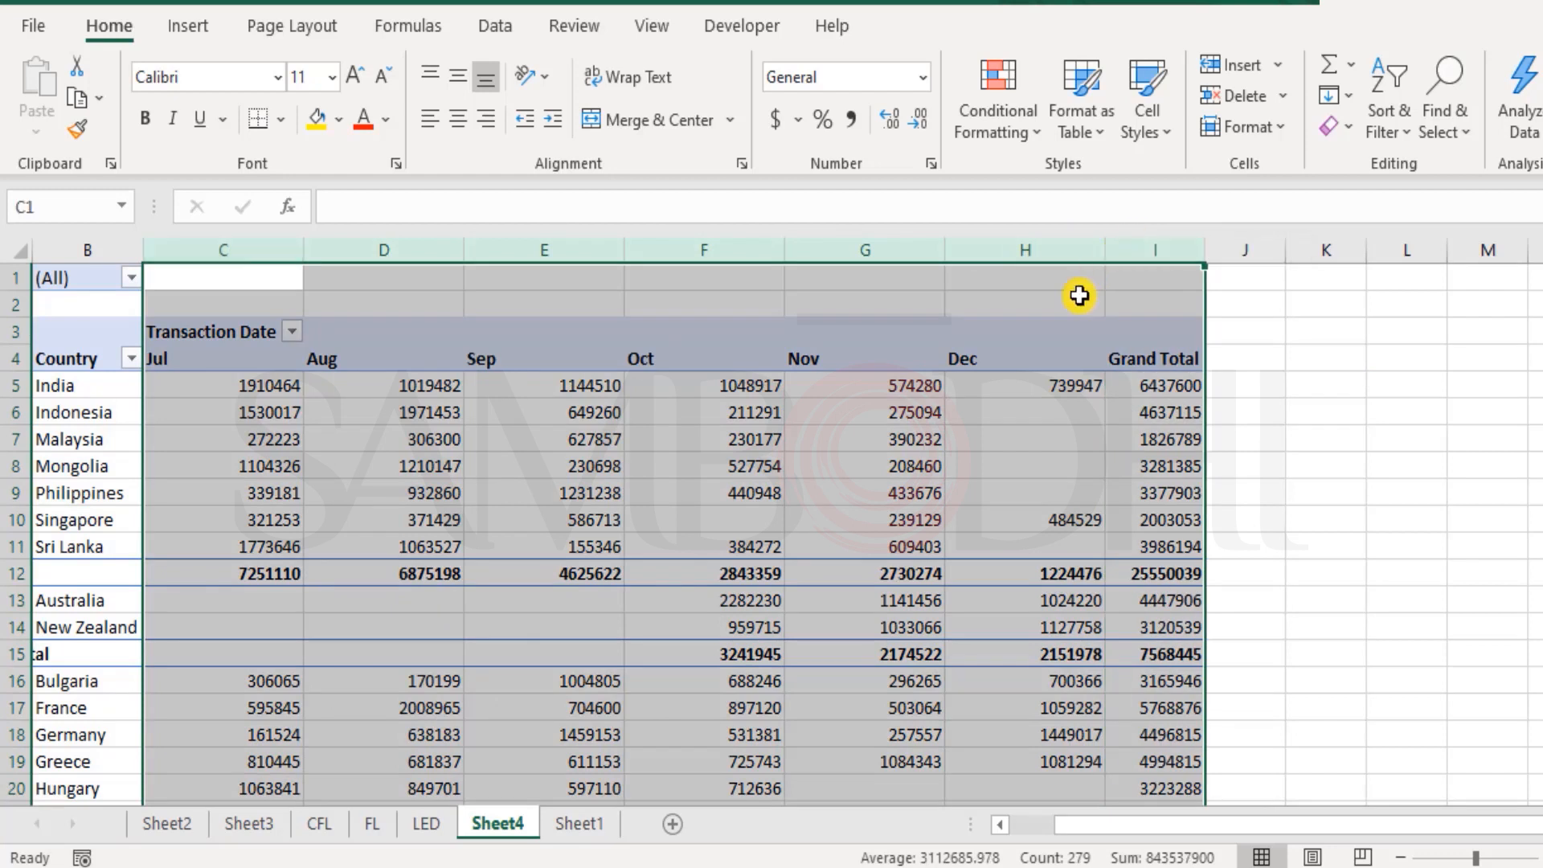
{"action": "left_click", "coordinate": [392, 492]}
{"action": "left_click_drag", "start_coordinate": [433, 254], "coordinate": [1122, 245]}
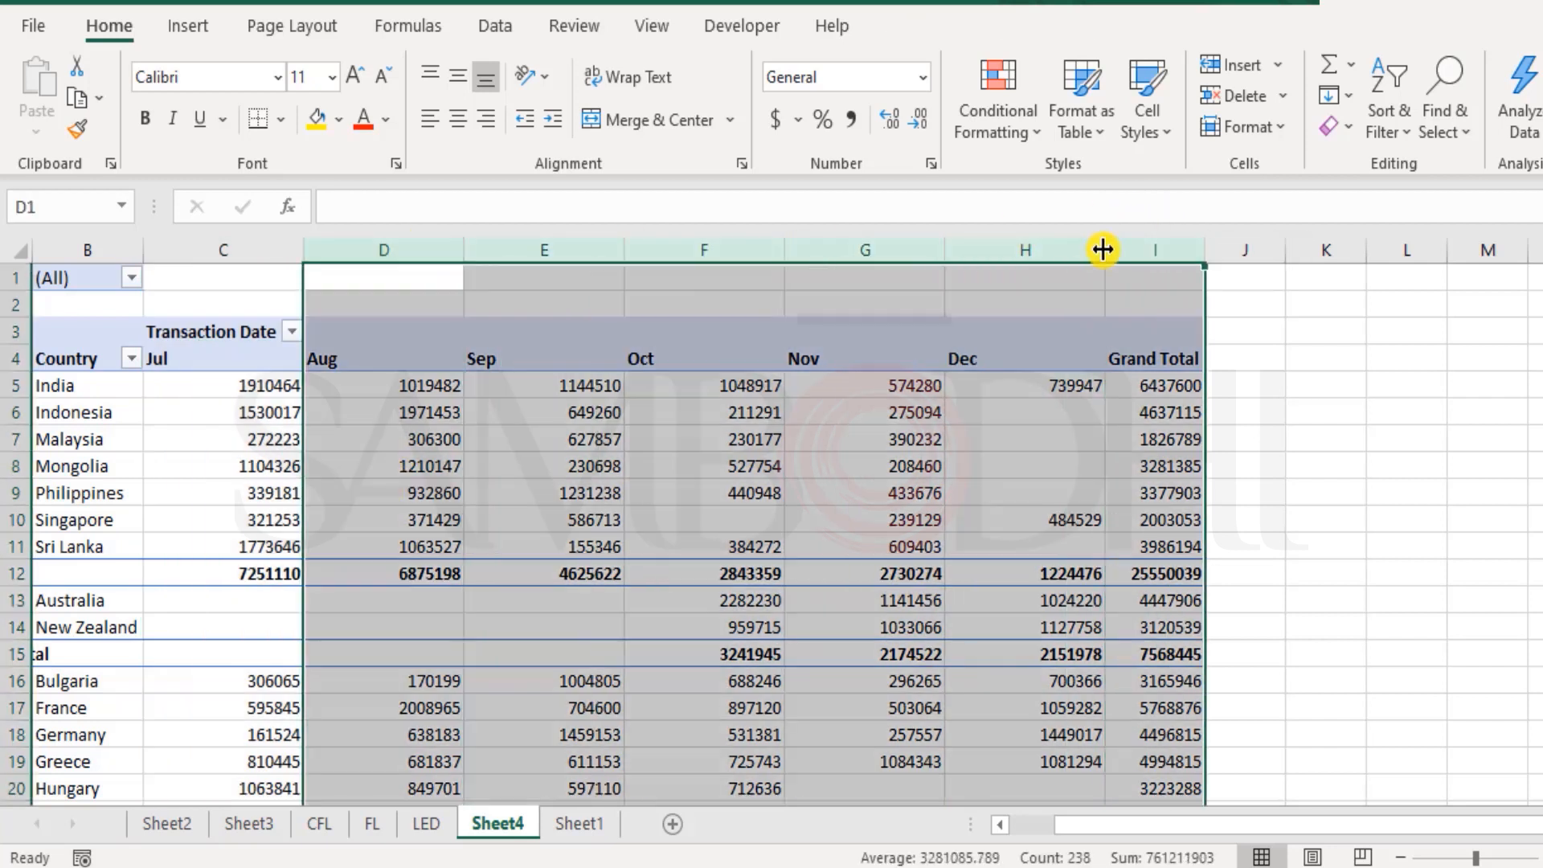
{"action": "double_click", "coordinate": [1104, 245]}
{"action": "left_click", "coordinate": [662, 503]}
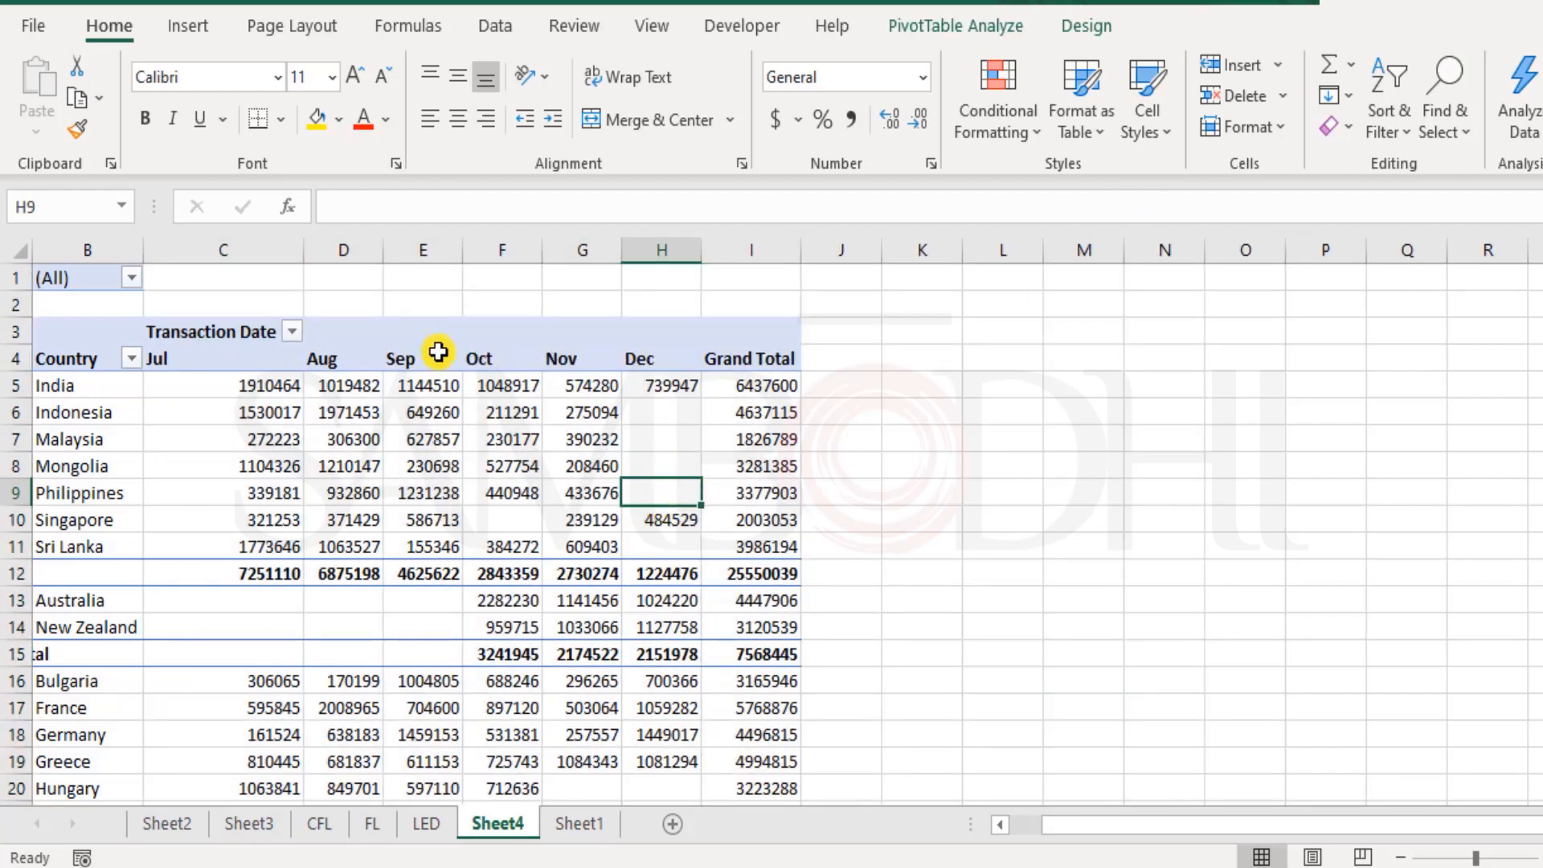
- Widen columns D through I of the PivotTable to one equal width
{"action": "left_click_drag", "start_coordinate": [335, 241], "coordinate": [731, 244]}
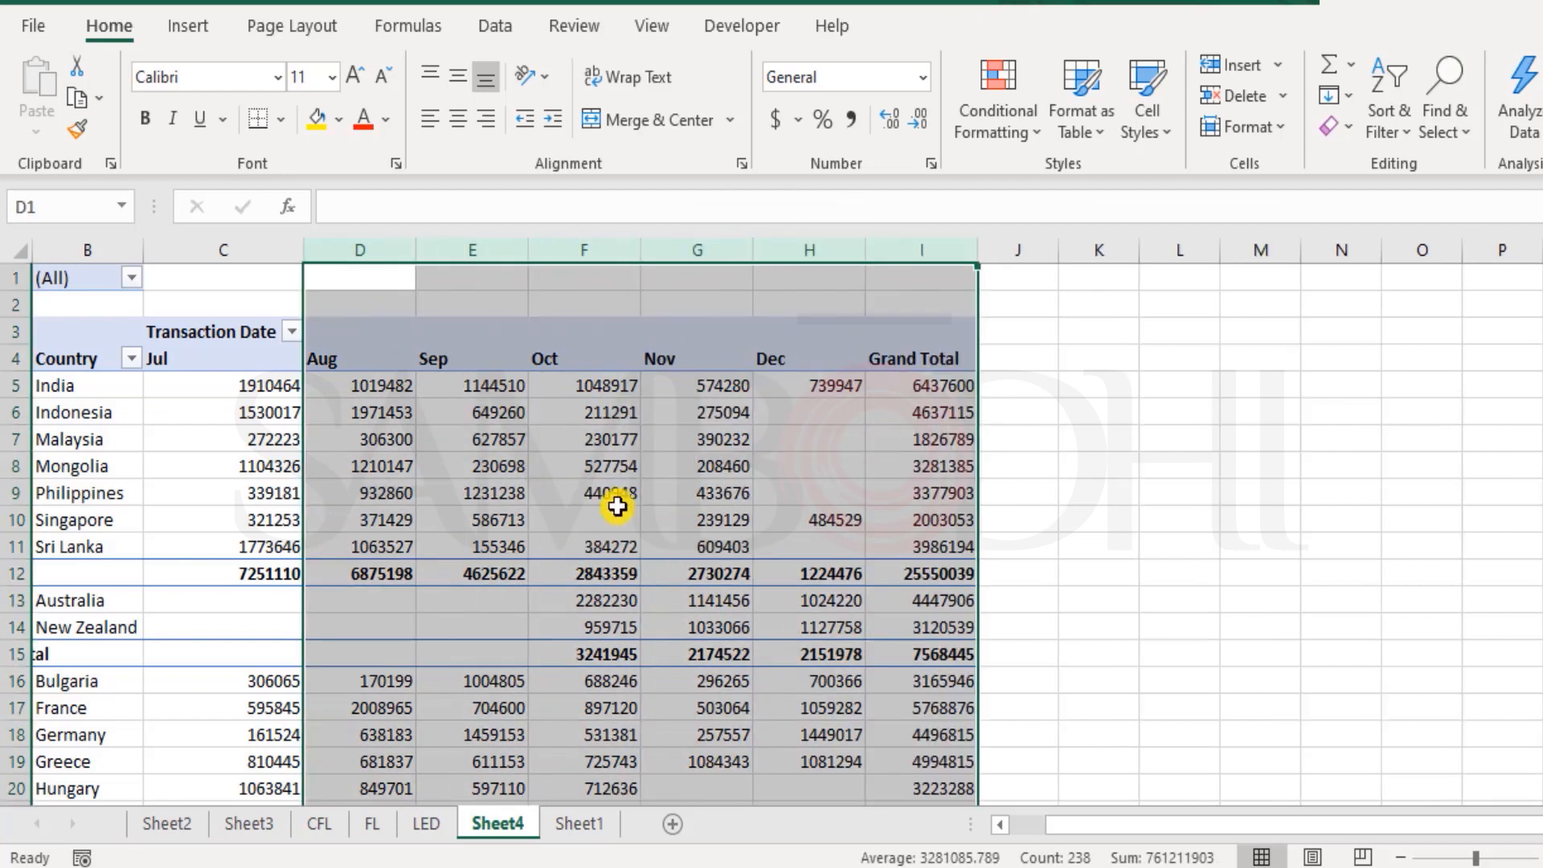
{"action": "left_click", "coordinate": [624, 510]}
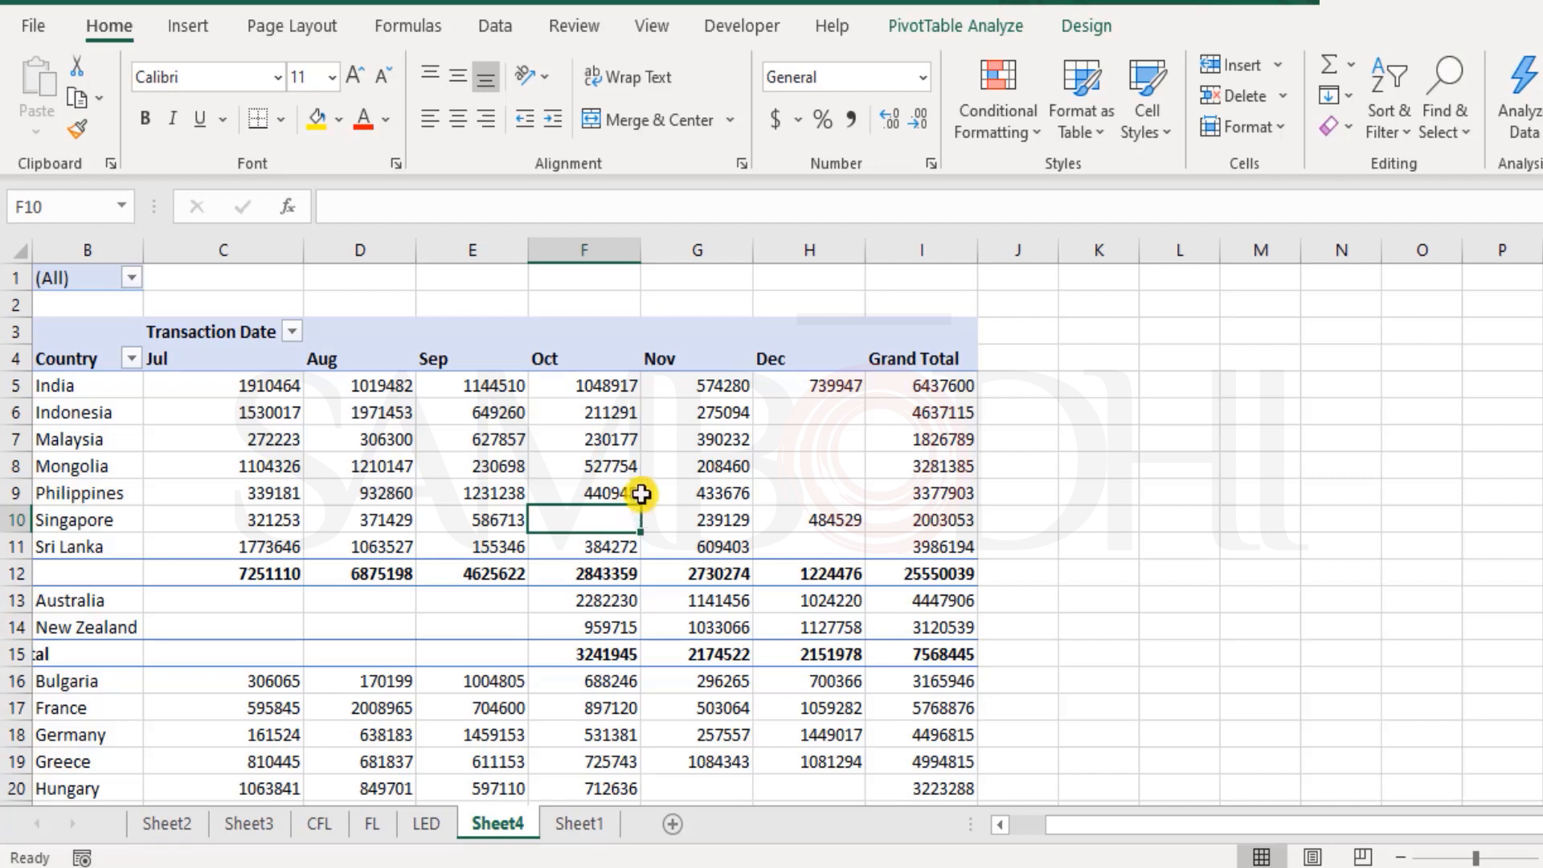
{"action": "scroll", "coordinate": [641, 494], "scroll_direction": "down", "scroll_amount": 1}
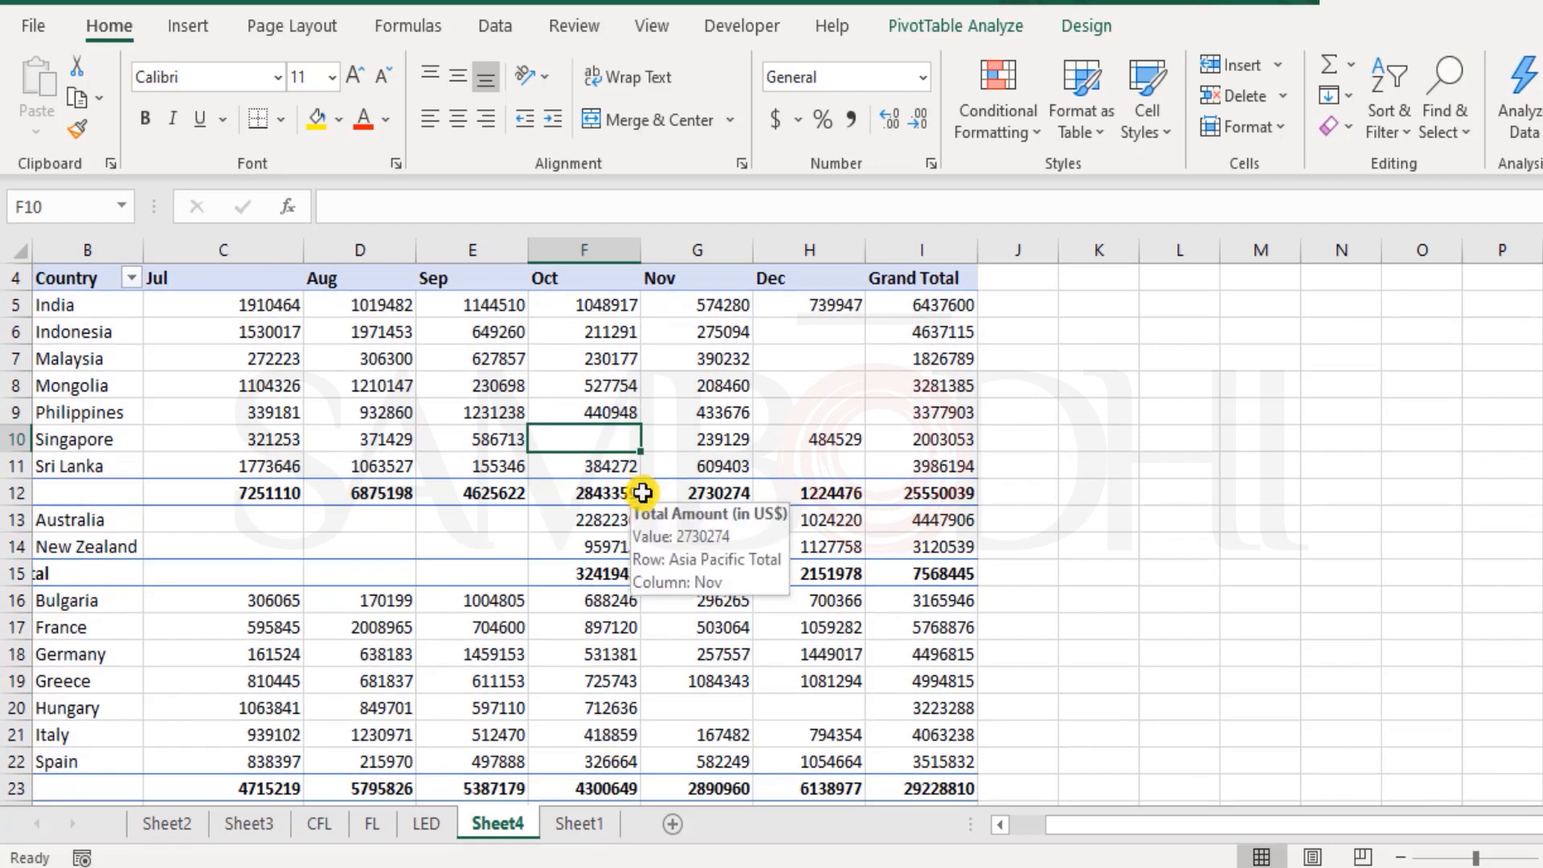
{"action": "scroll", "coordinate": [643, 493], "scroll_direction": "up", "scroll_amount": 1}
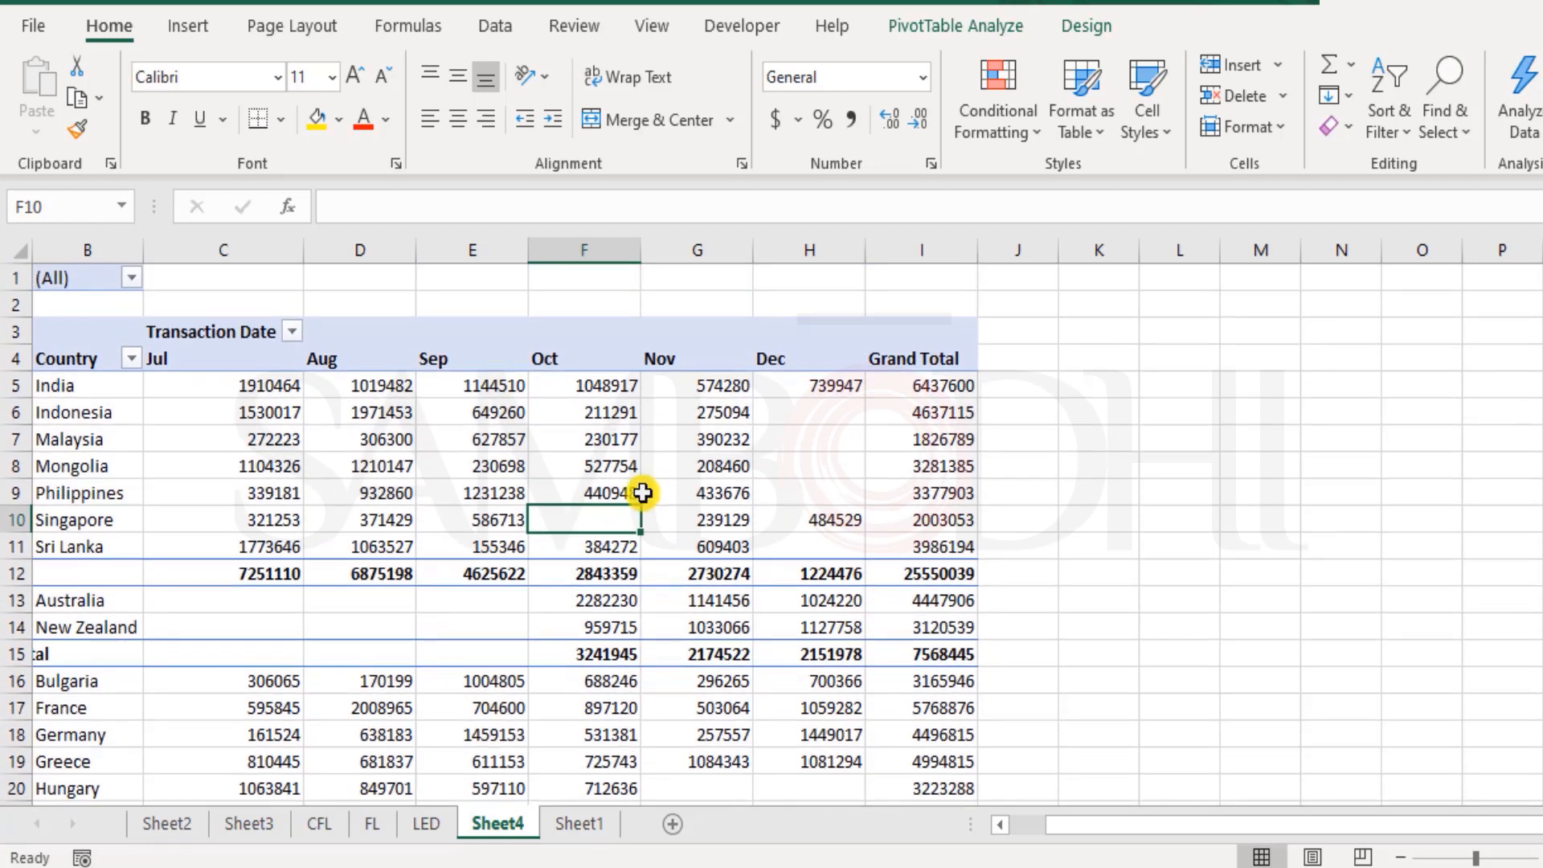
- Refresh the PivotTable and resize columns D through I to one equal, slightly narrower width
{"action": "left_click_drag", "start_coordinate": [384, 251], "coordinate": [846, 231]}
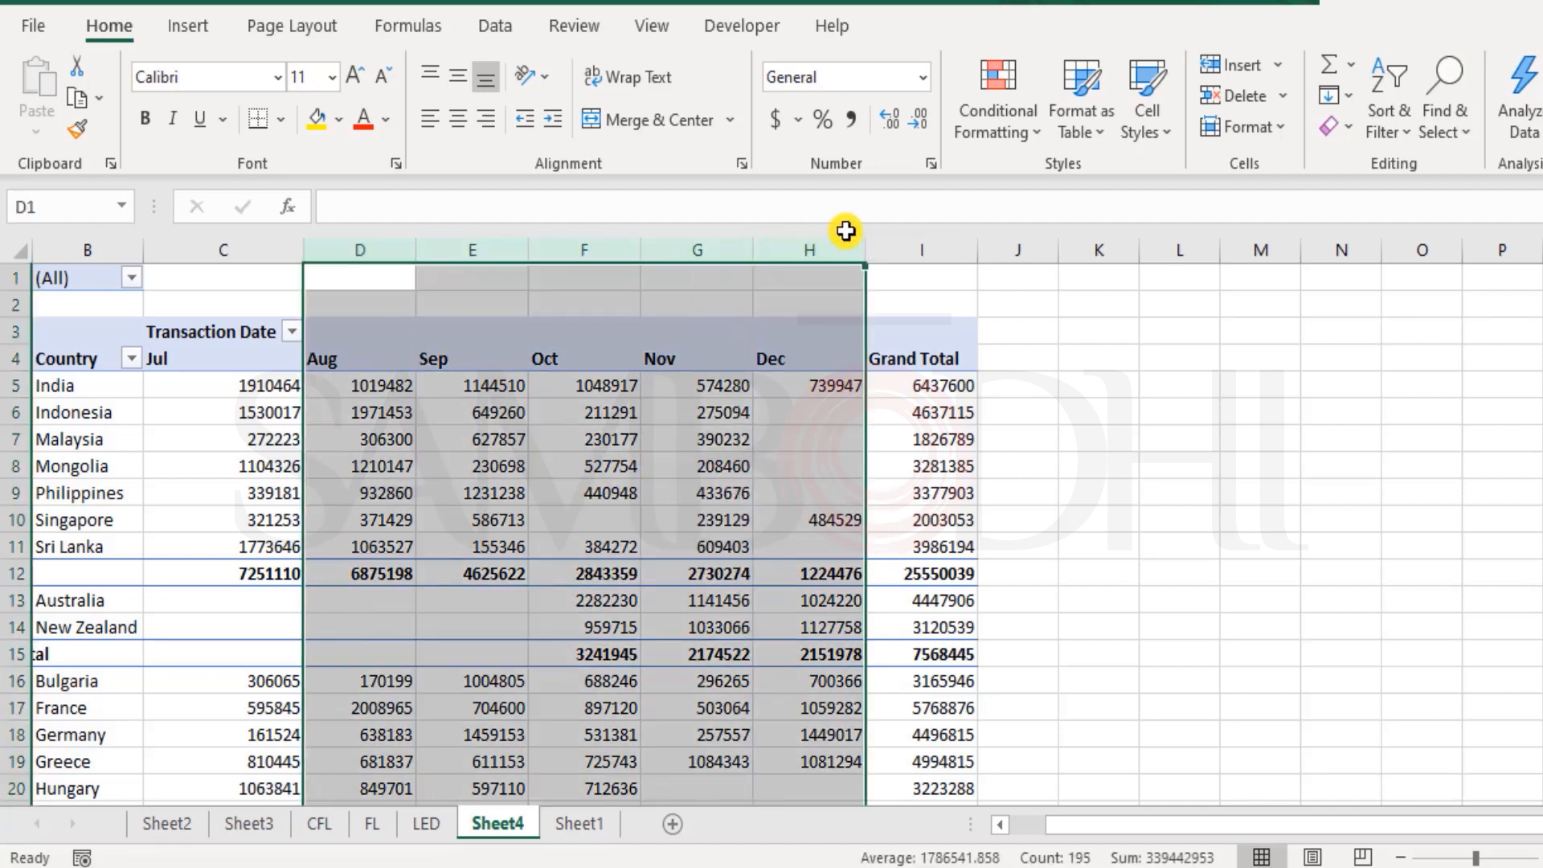
{"action": "left_click", "coordinate": [271, 434]}
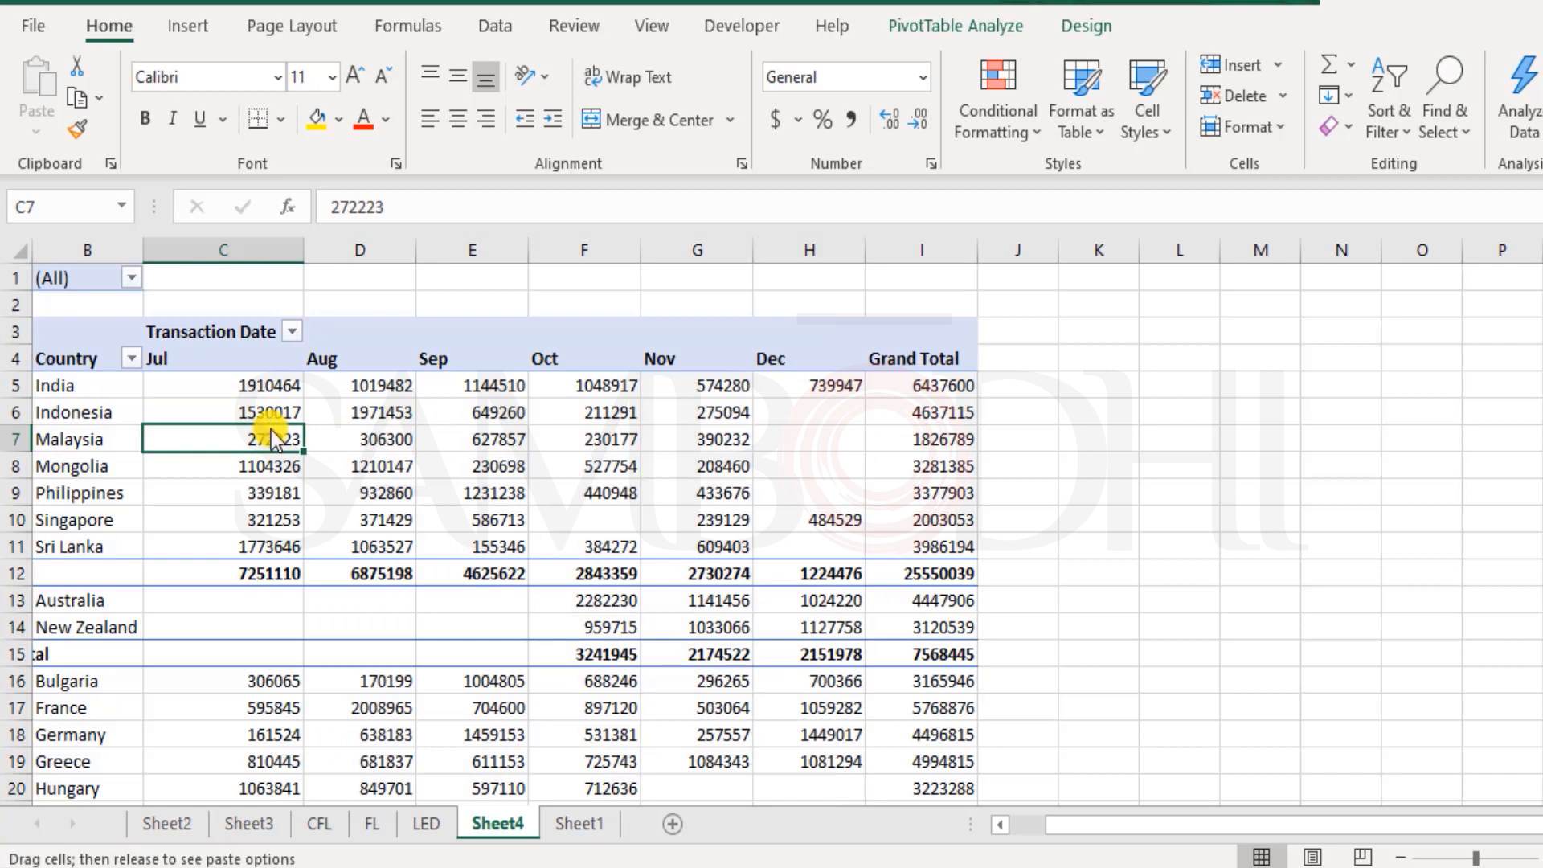
{"action": "right_click", "coordinate": [269, 434]}
{"action": "left_click", "coordinate": [386, 522]}
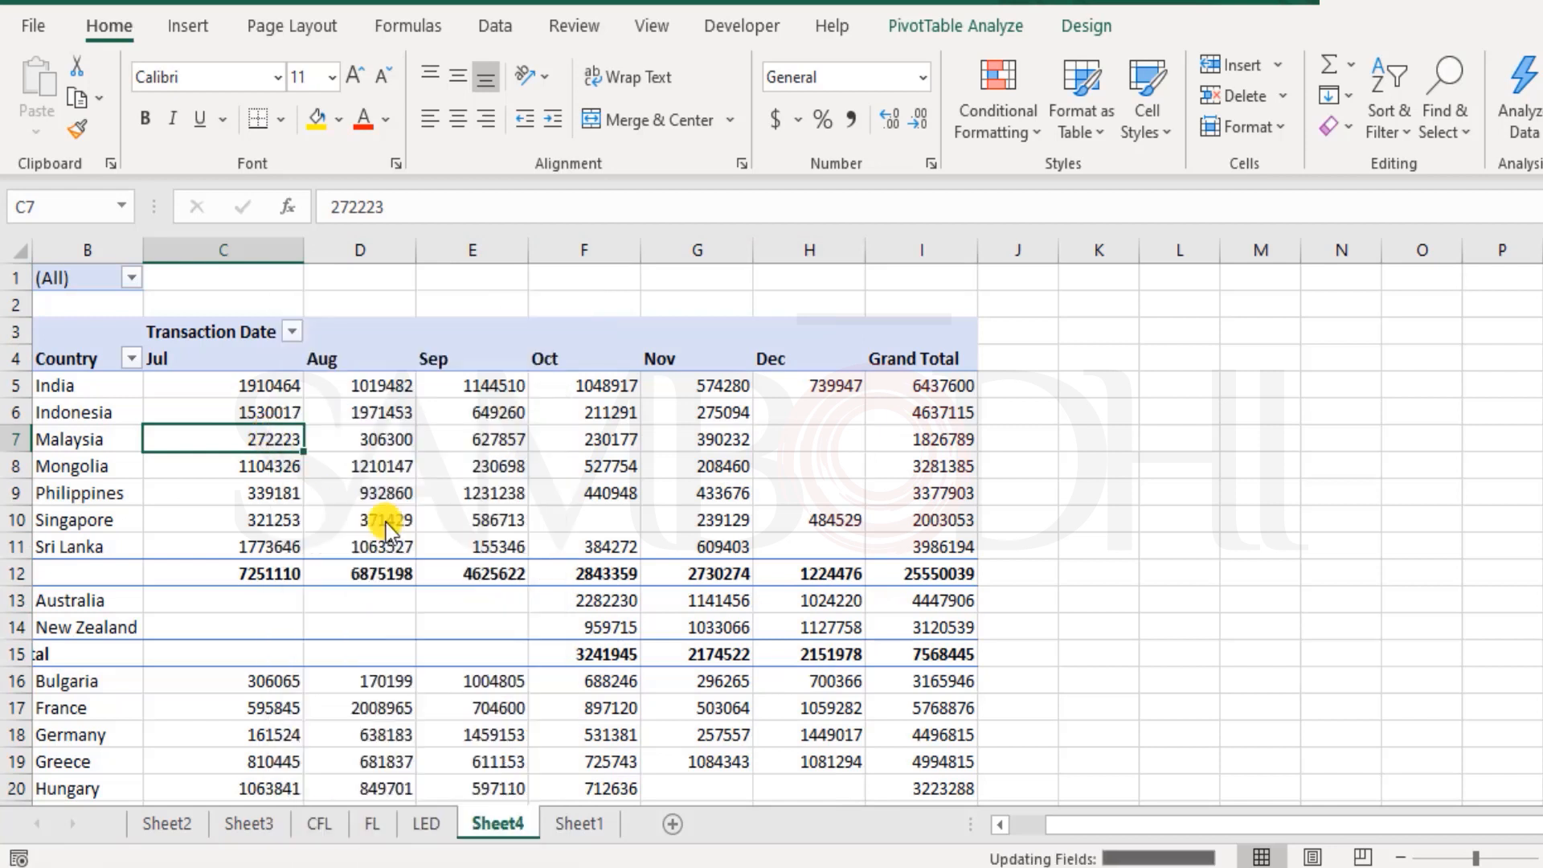
{"action": "left_click_drag", "start_coordinate": [450, 250], "coordinate": [961, 250]}
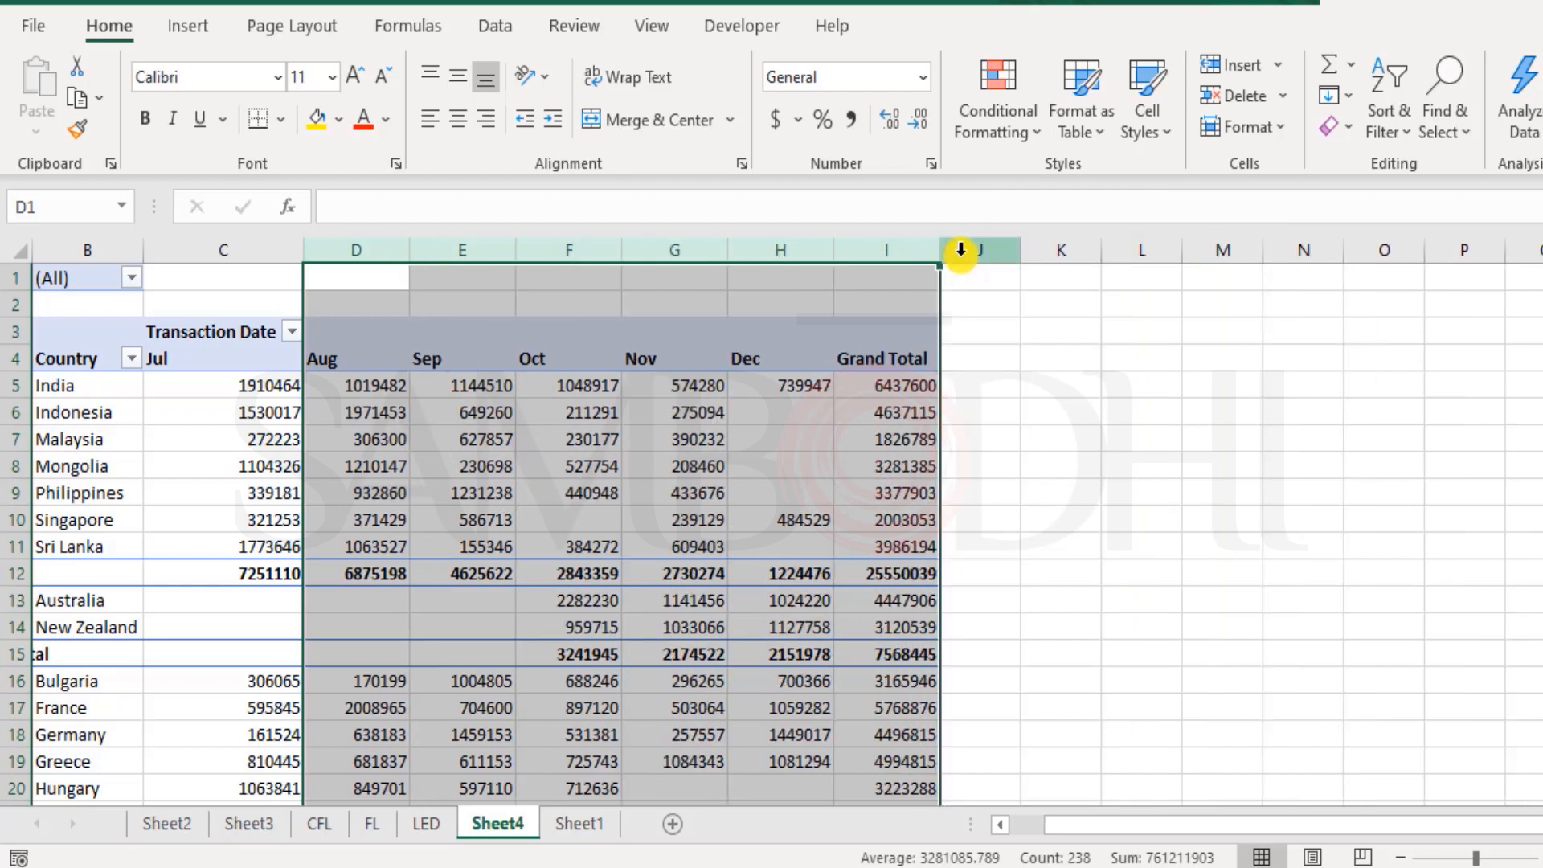
- Turn off autofitting of column widths on update in the PivotTable's options, and refresh the PivotTable
{"action": "left_click", "coordinate": [390, 365]}
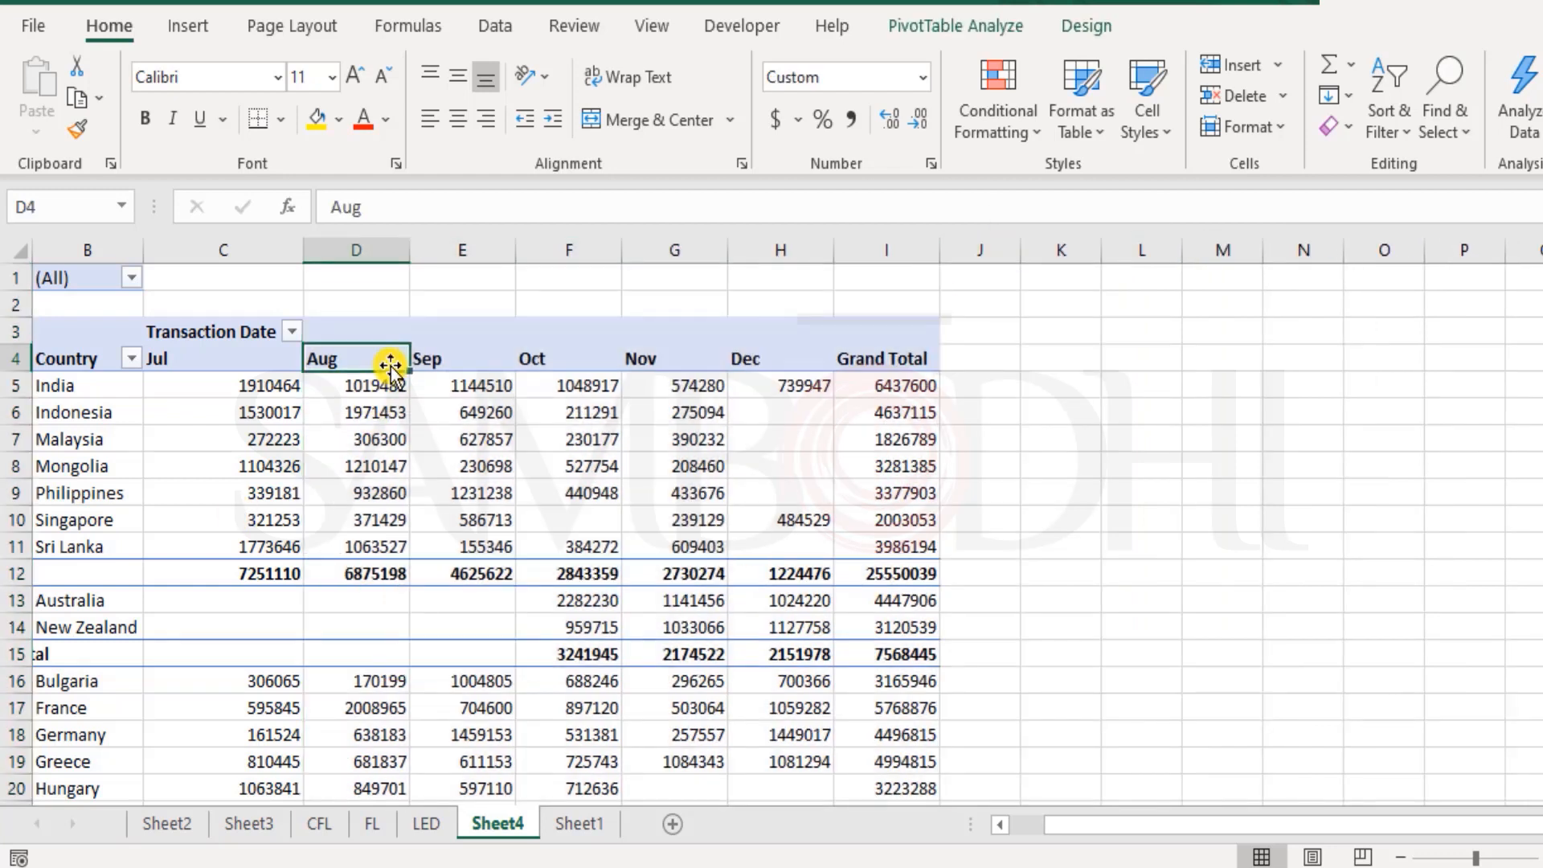
{"action": "right_click", "coordinate": [391, 359]}
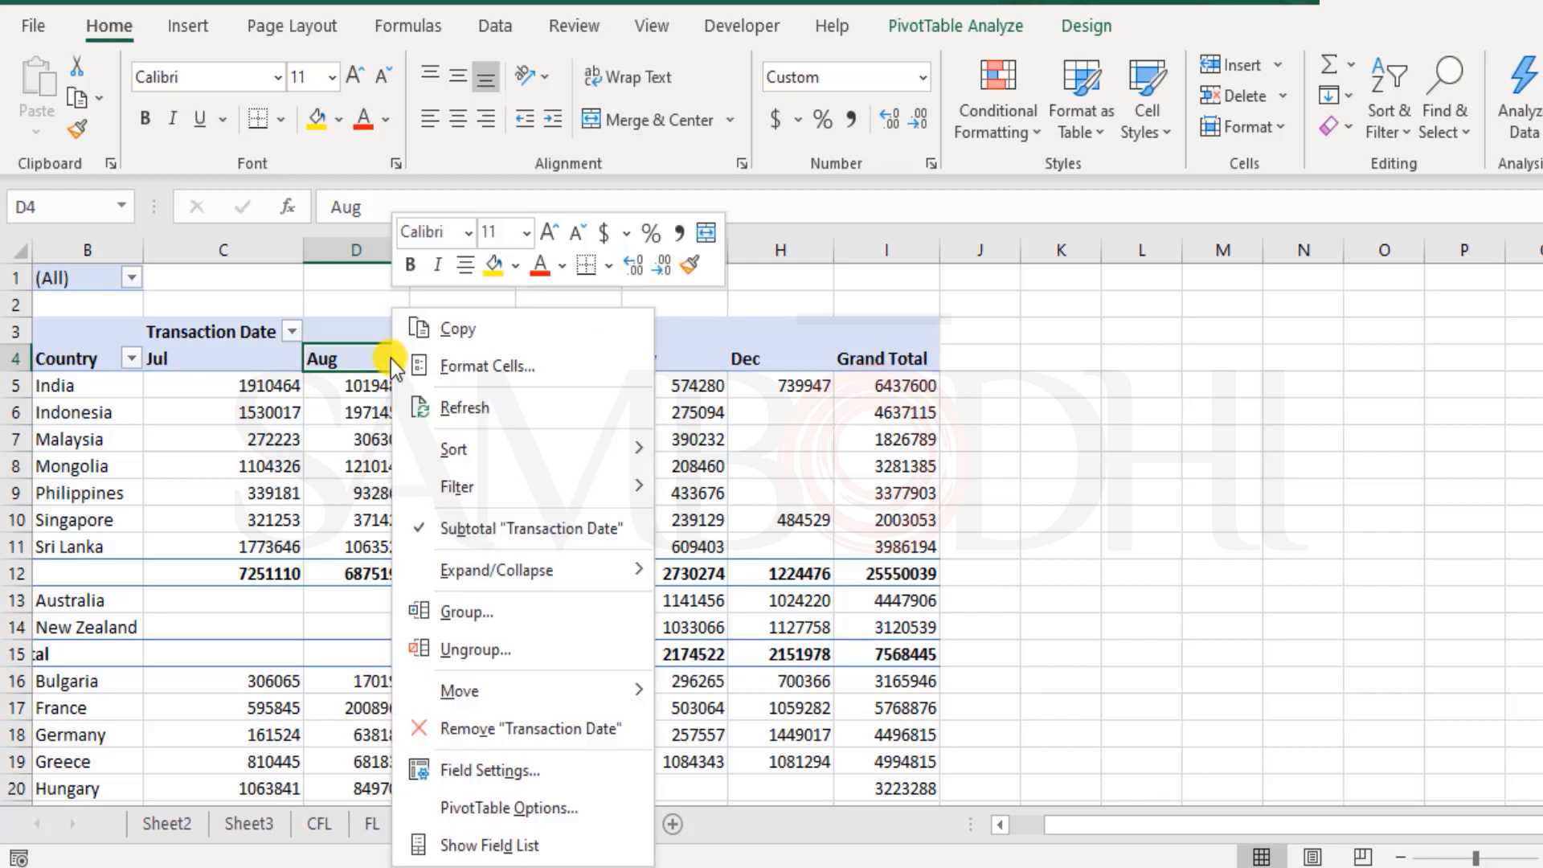
{"action": "left_click", "coordinate": [568, 804]}
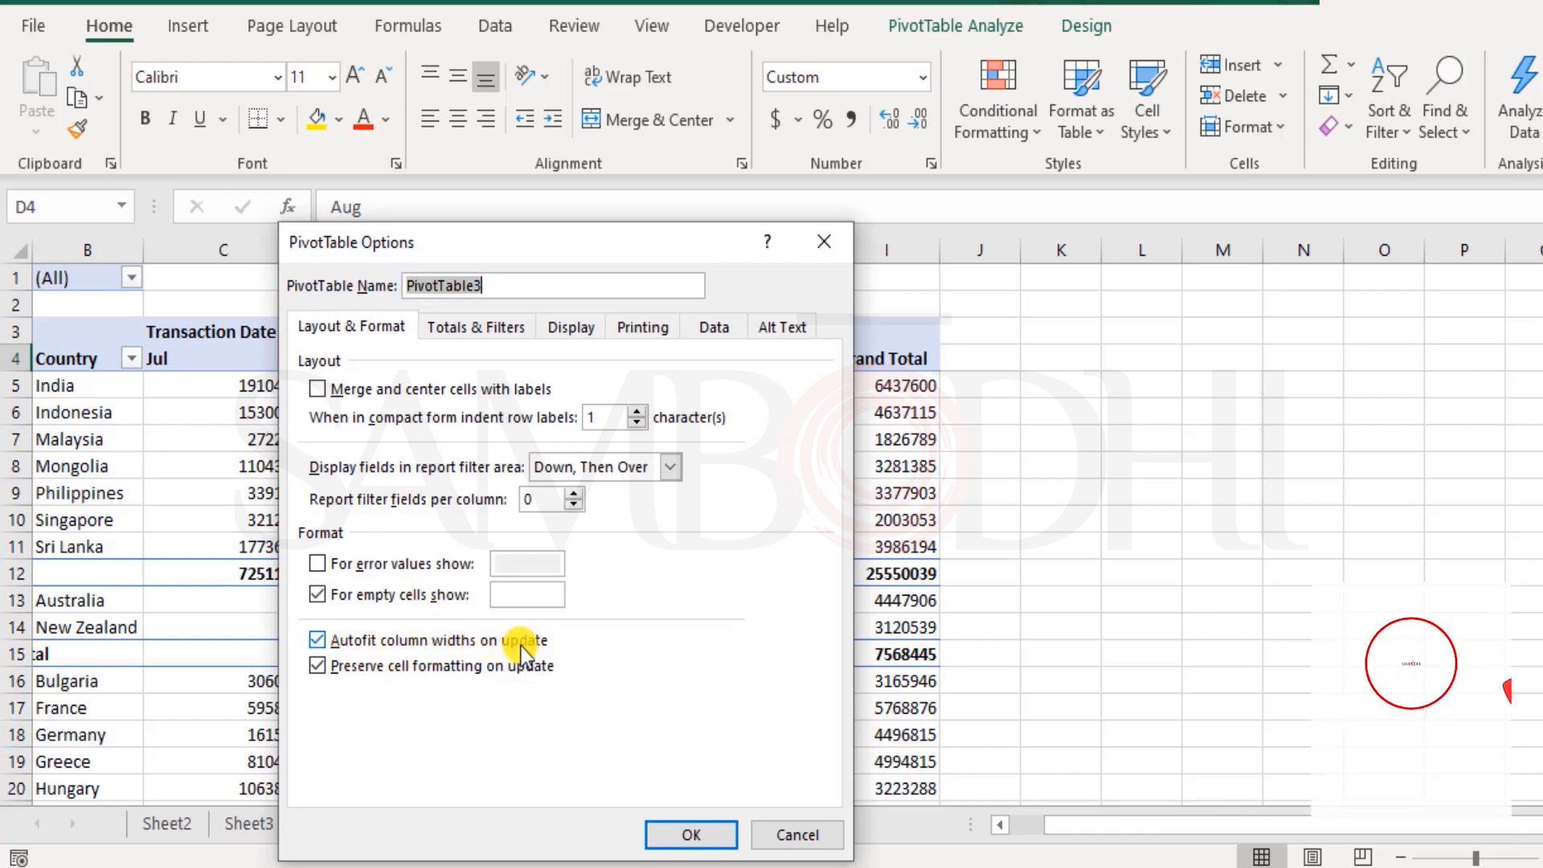
{"action": "left_click", "coordinate": [325, 644]}
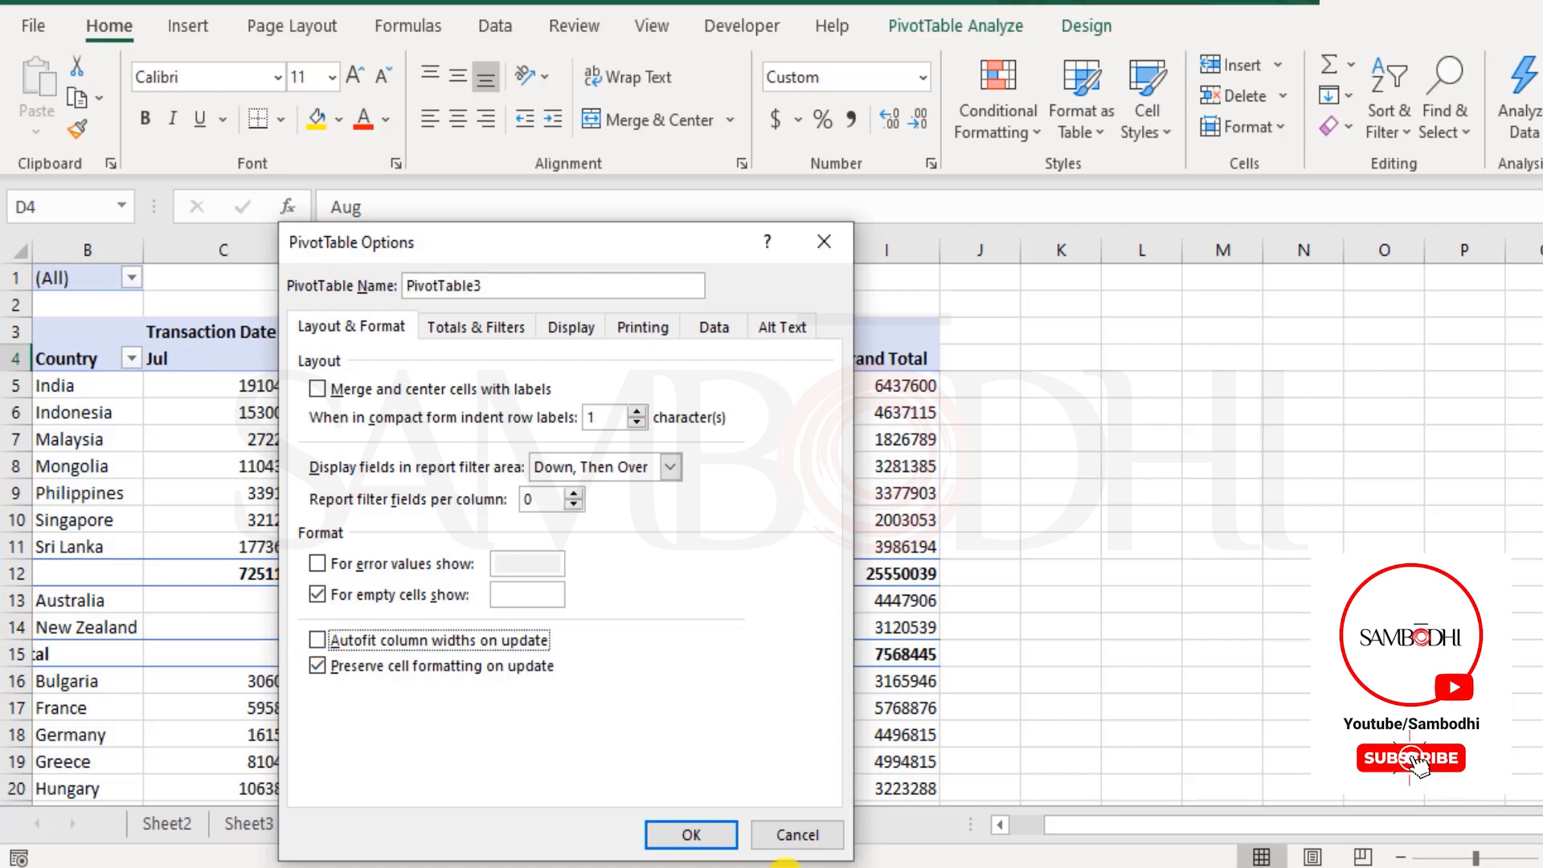
{"action": "left_click", "coordinate": [693, 834]}
{"action": "right_click", "coordinate": [416, 465]}
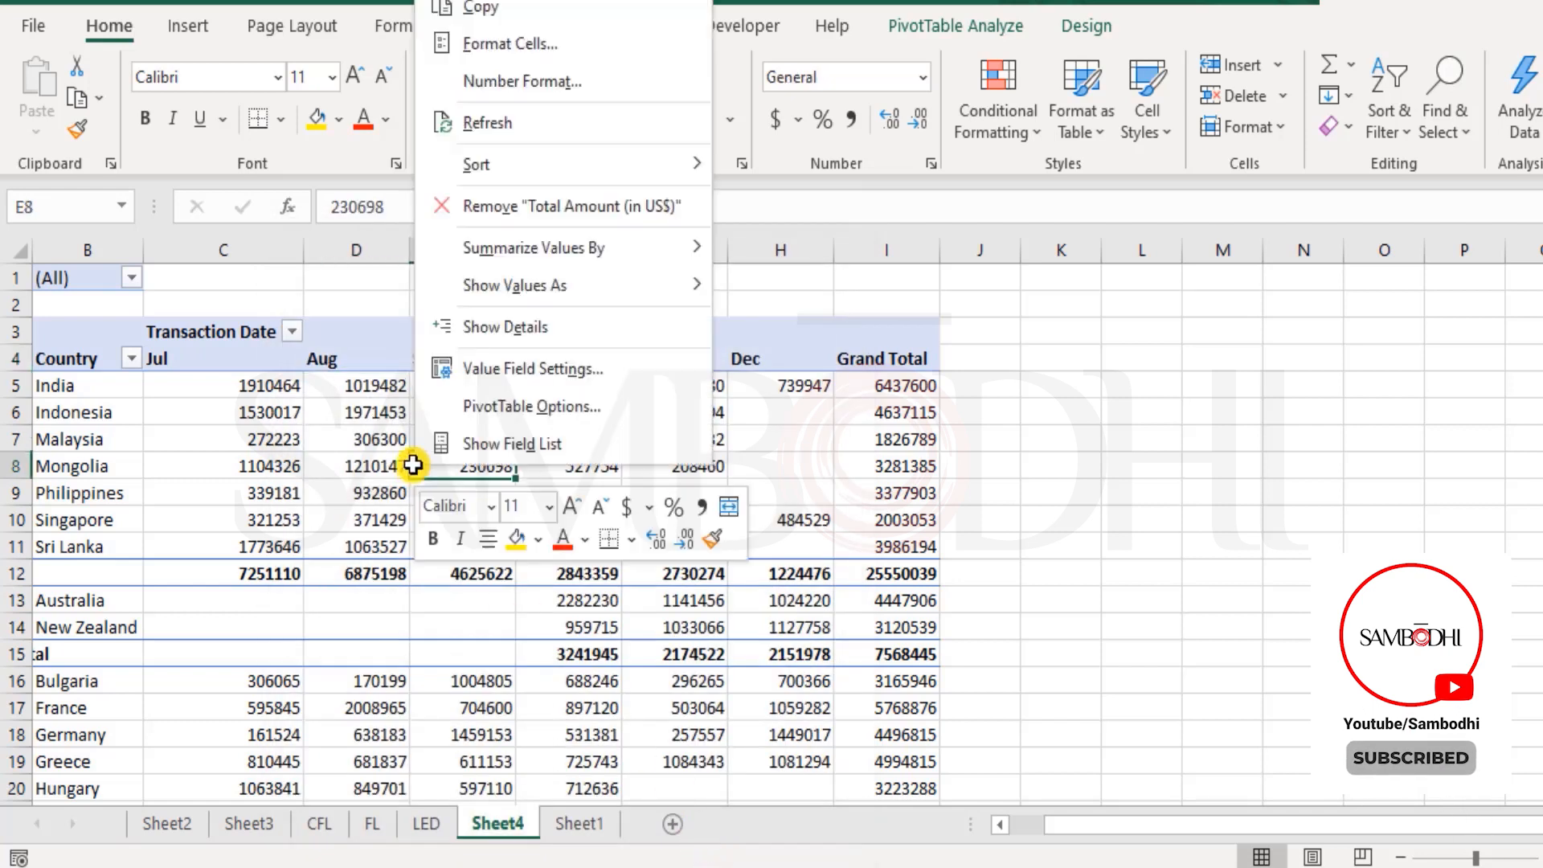
{"action": "left_click", "coordinate": [503, 121]}
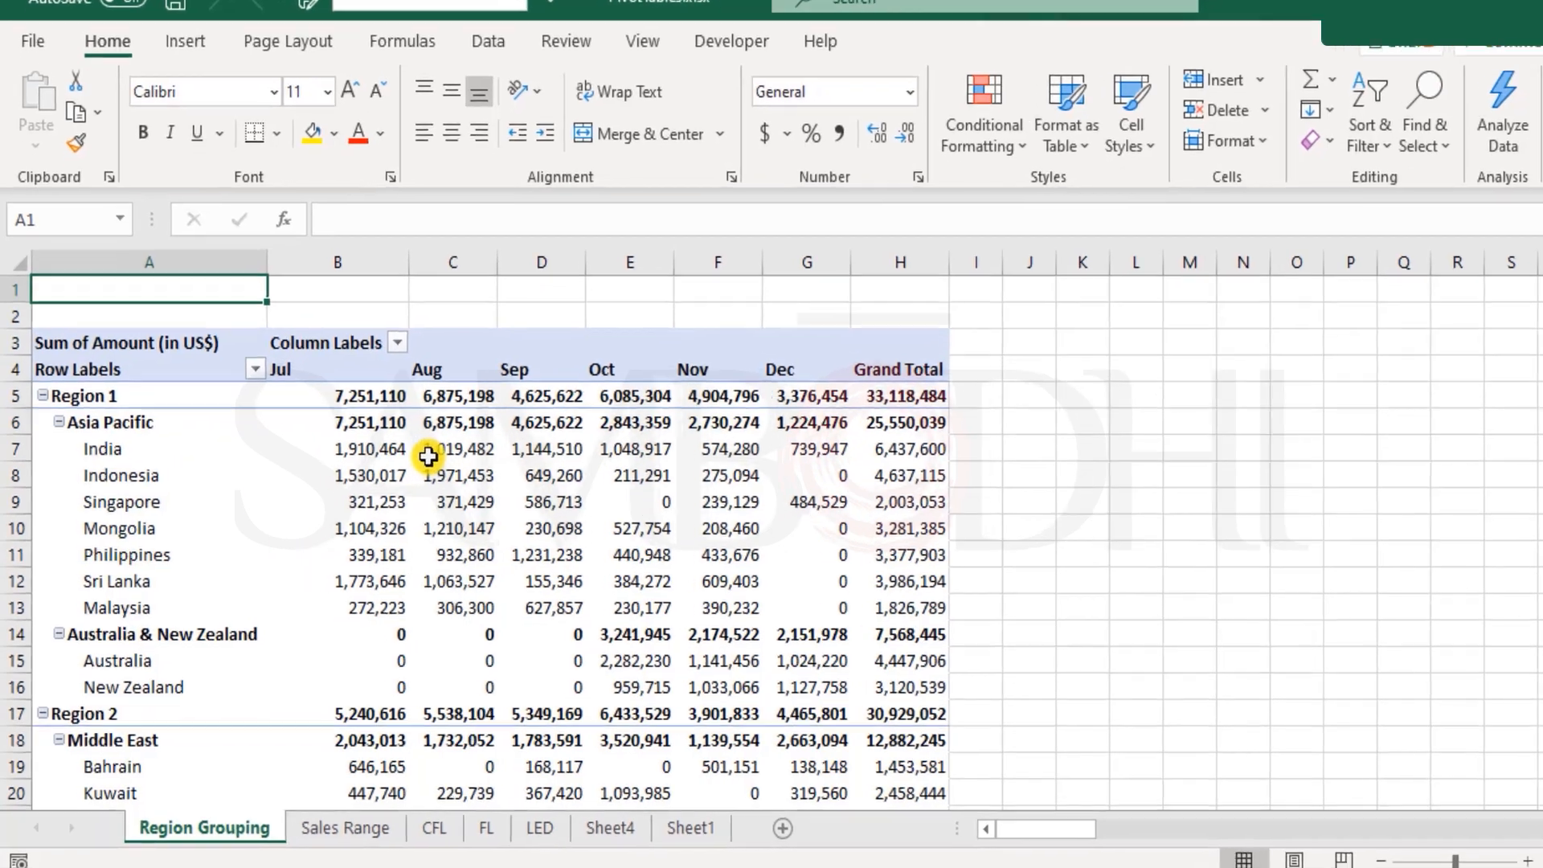
- Insert Region, Country and Transaction Date slicers for the PivotTable on the Region Grouping sheet
{"action": "left_click", "coordinate": [415, 459]}
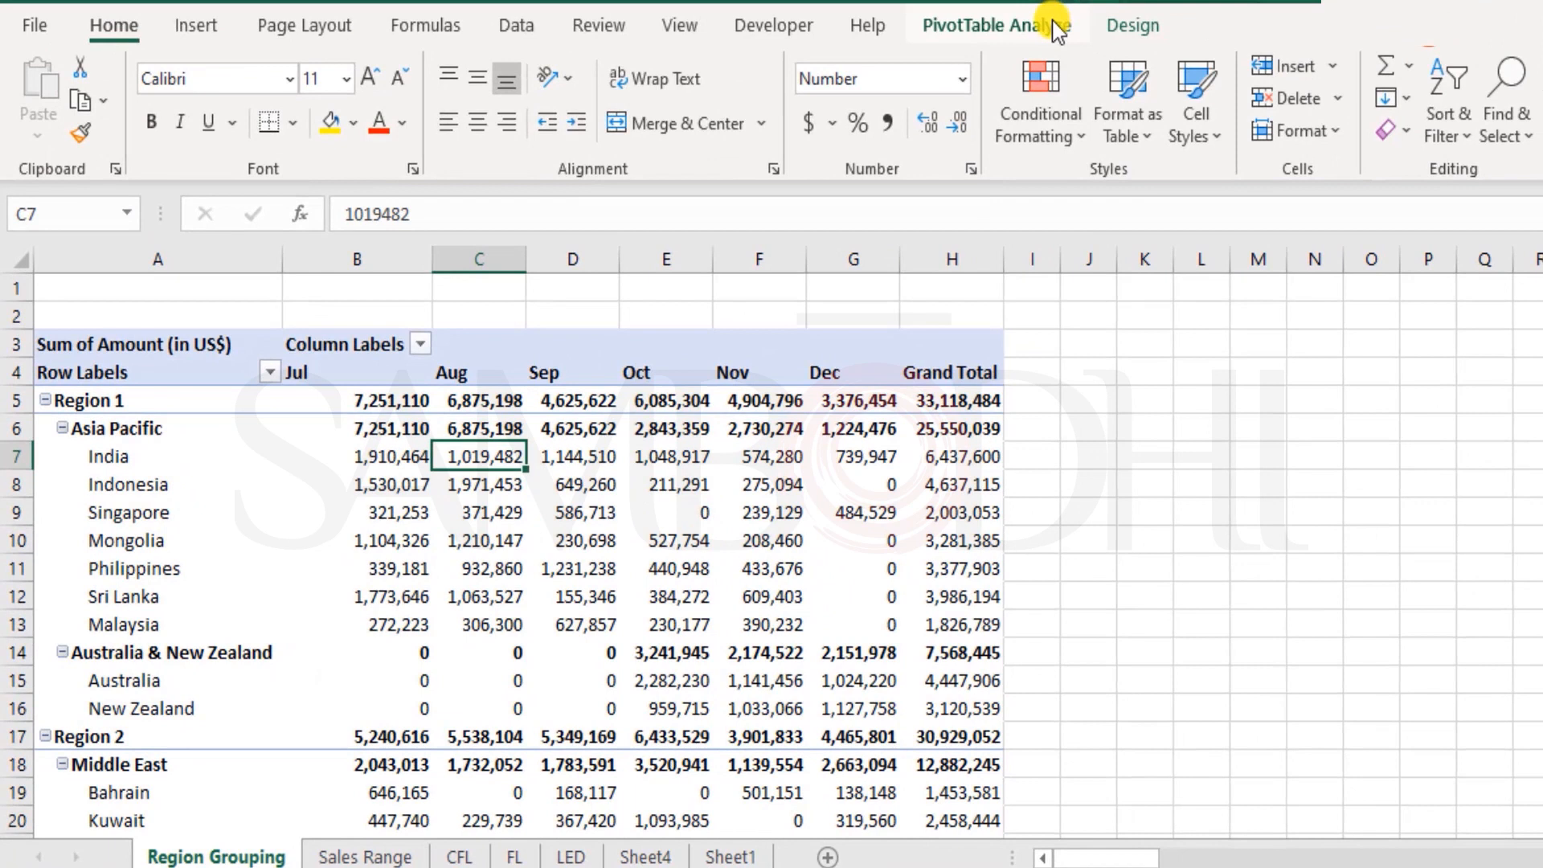
{"action": "left_click", "coordinate": [1058, 28]}
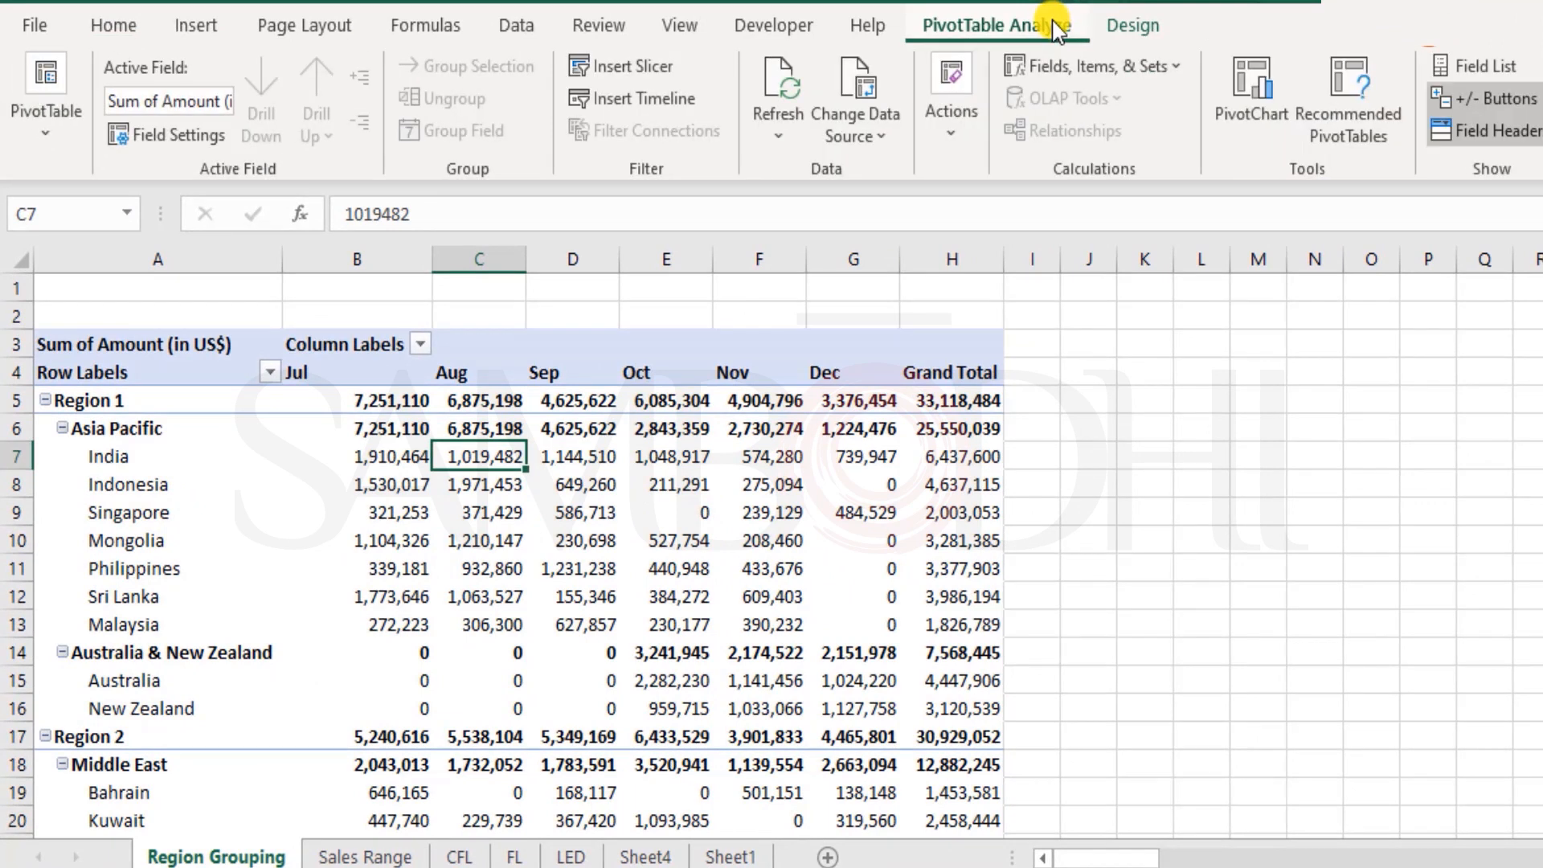
{"action": "left_click", "coordinate": [668, 61]}
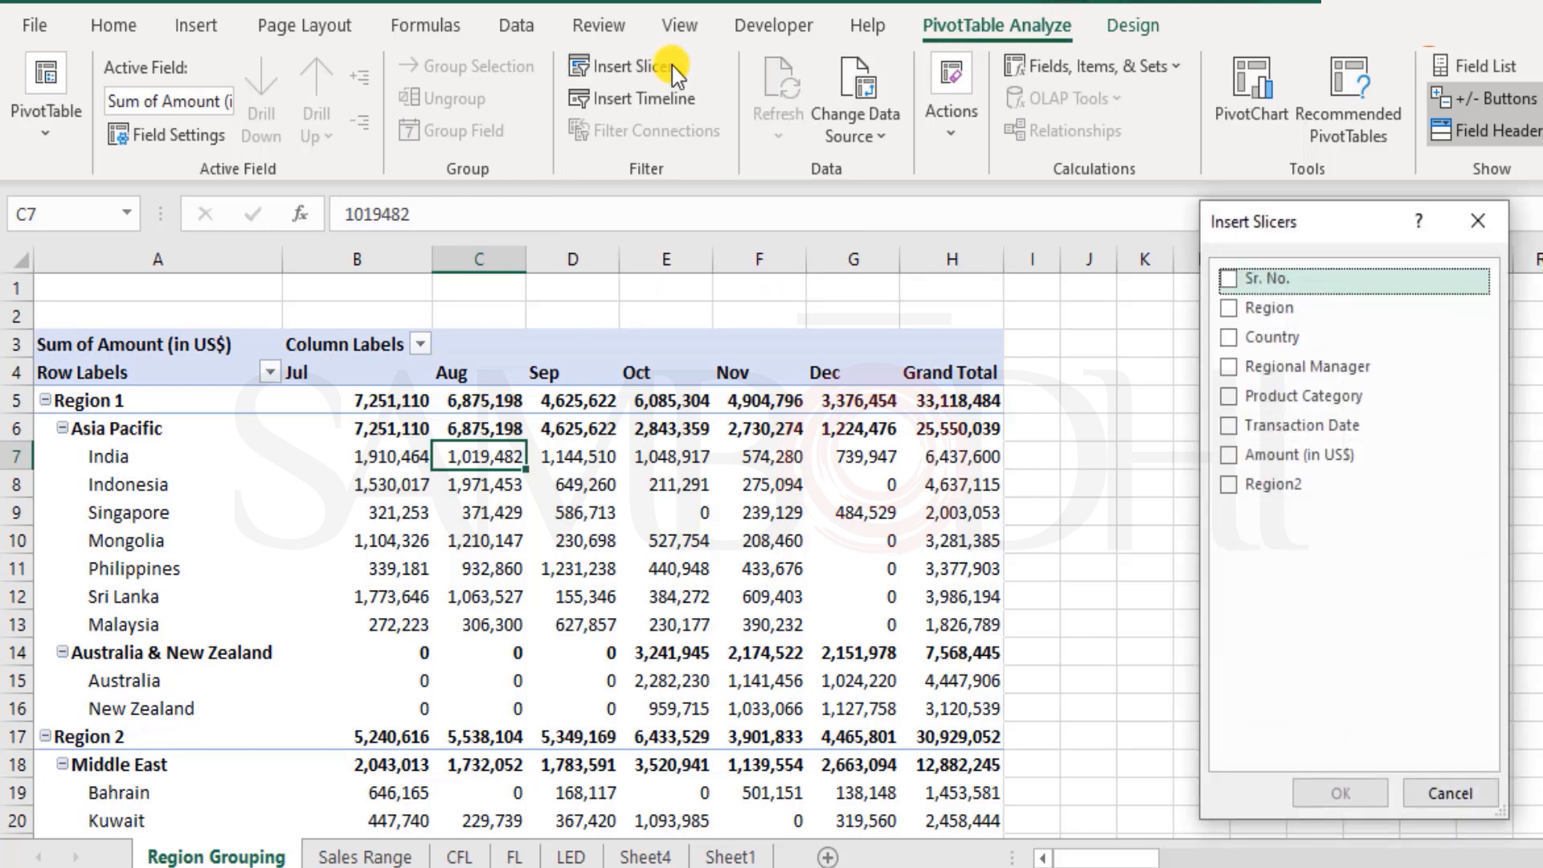
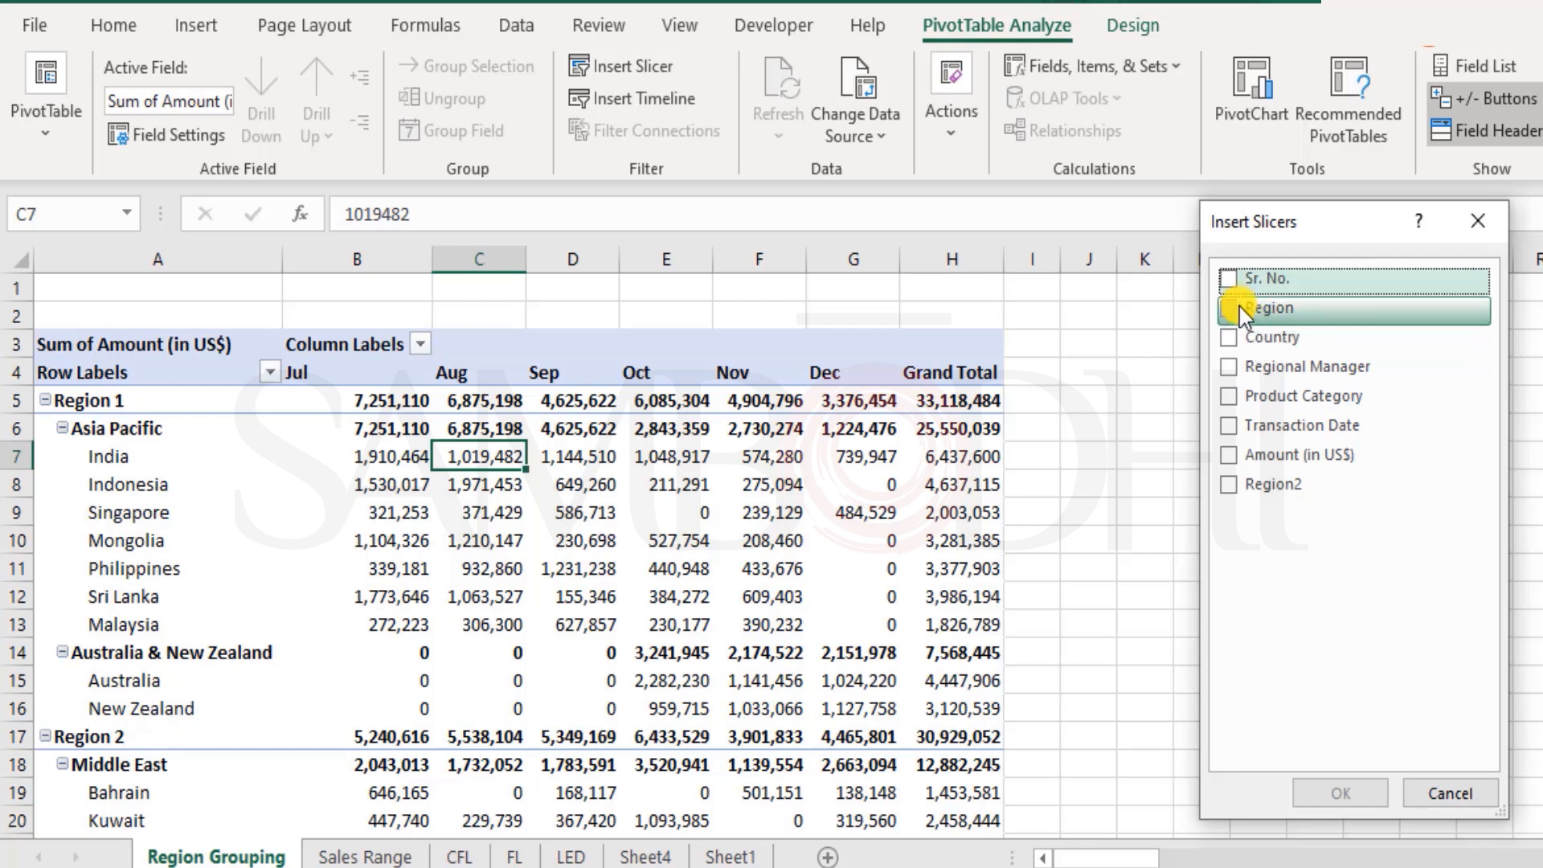
{"action": "left_click", "coordinate": [1239, 307]}
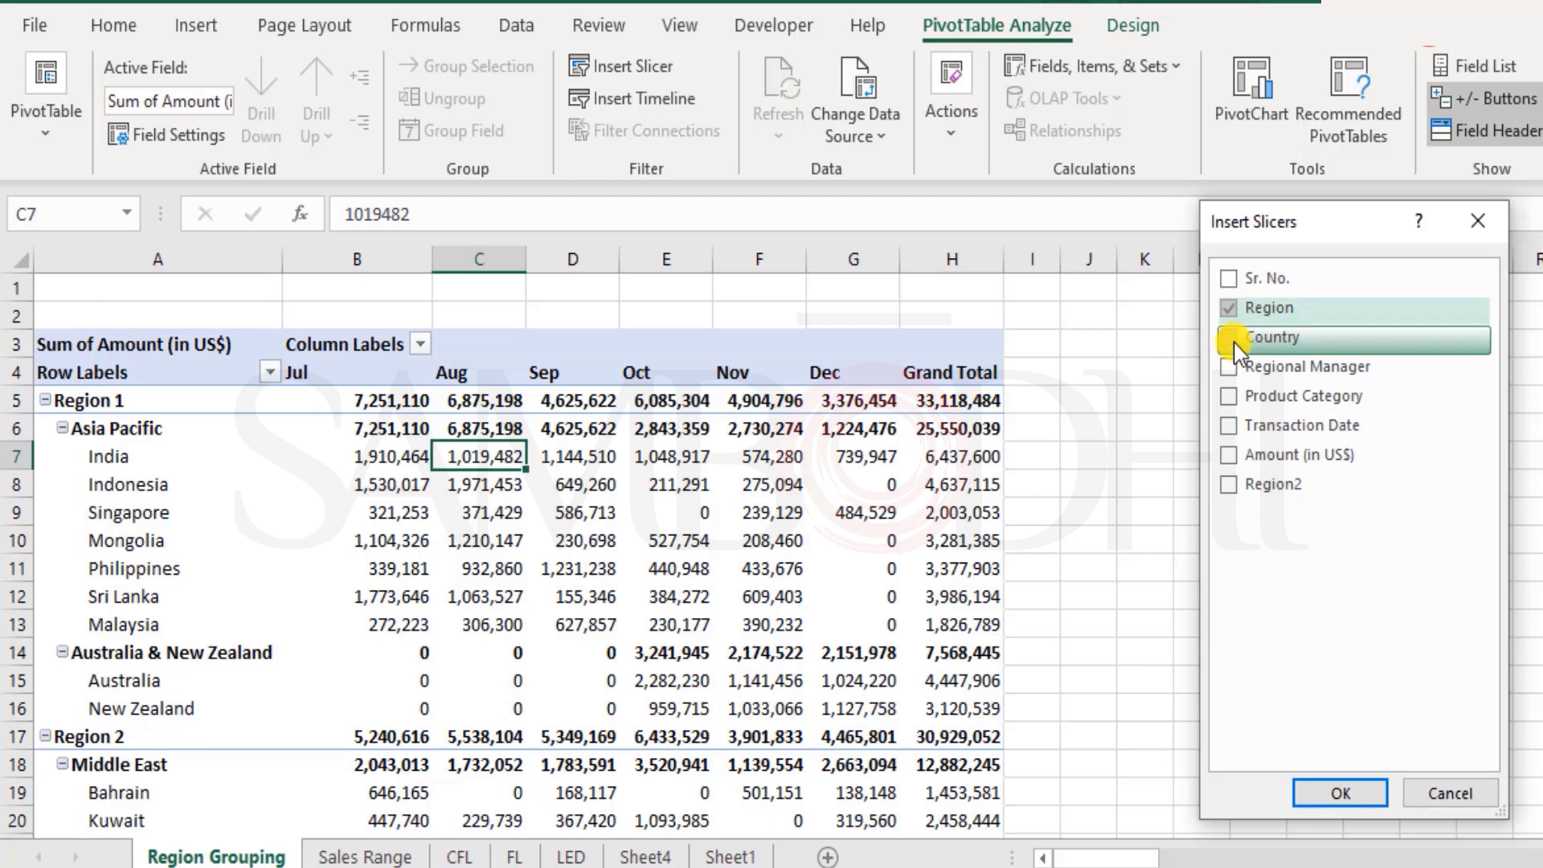
{"action": "left_click", "coordinate": [1234, 339]}
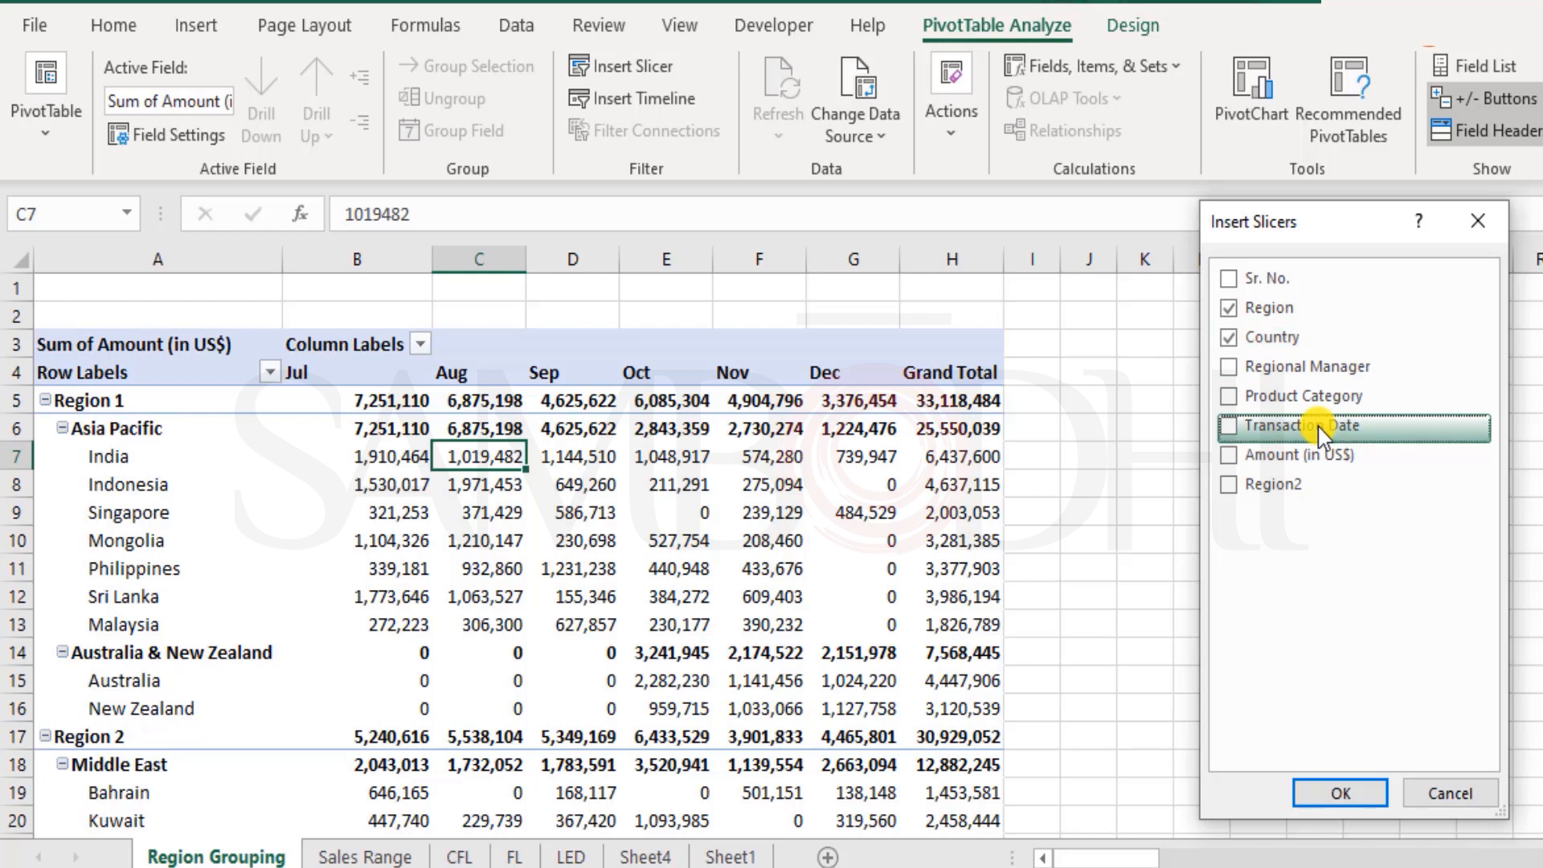
{"action": "left_click", "coordinate": [1227, 426]}
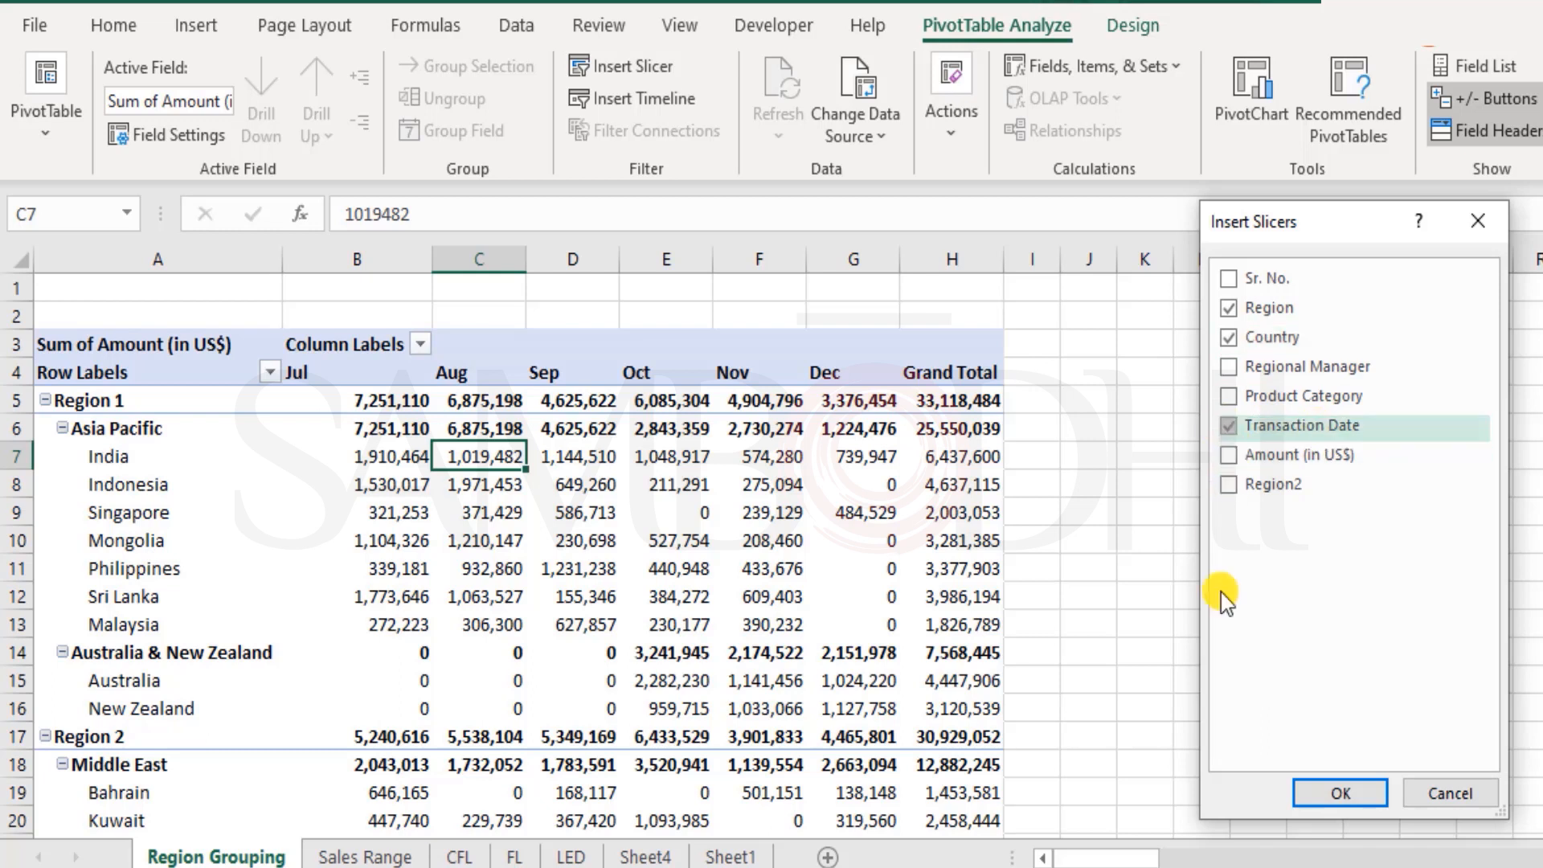
{"action": "left_click", "coordinate": [1358, 795]}
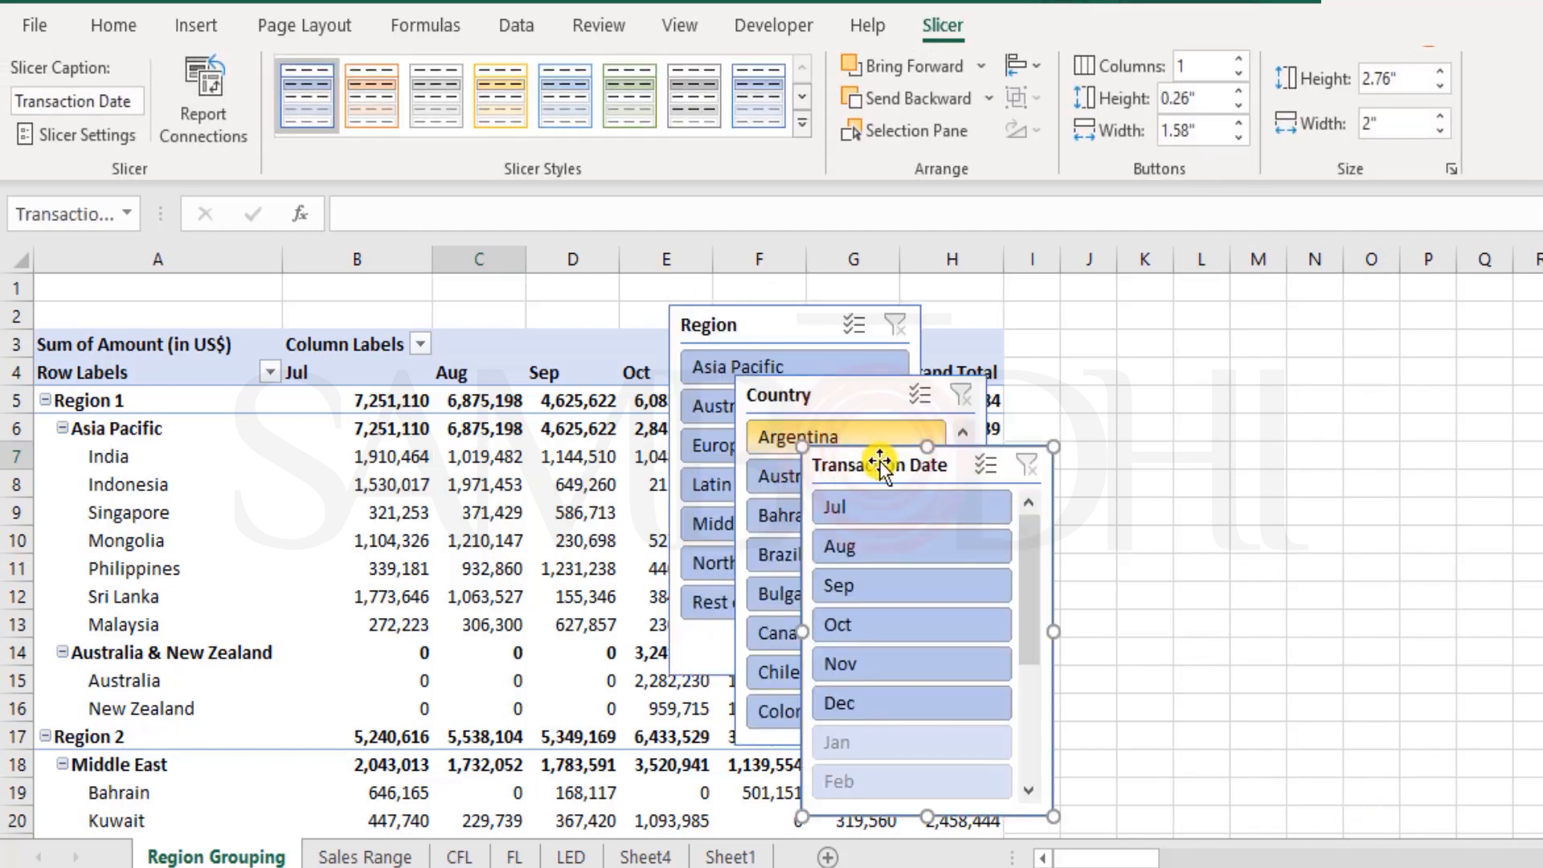
- Collapse the ribbon and arrange the slicers beside the PivotTable, with Region and Country side by side and Transaction Date below Region
{"action": "left_click_drag", "start_coordinate": [875, 475], "coordinate": [1411, 497]}
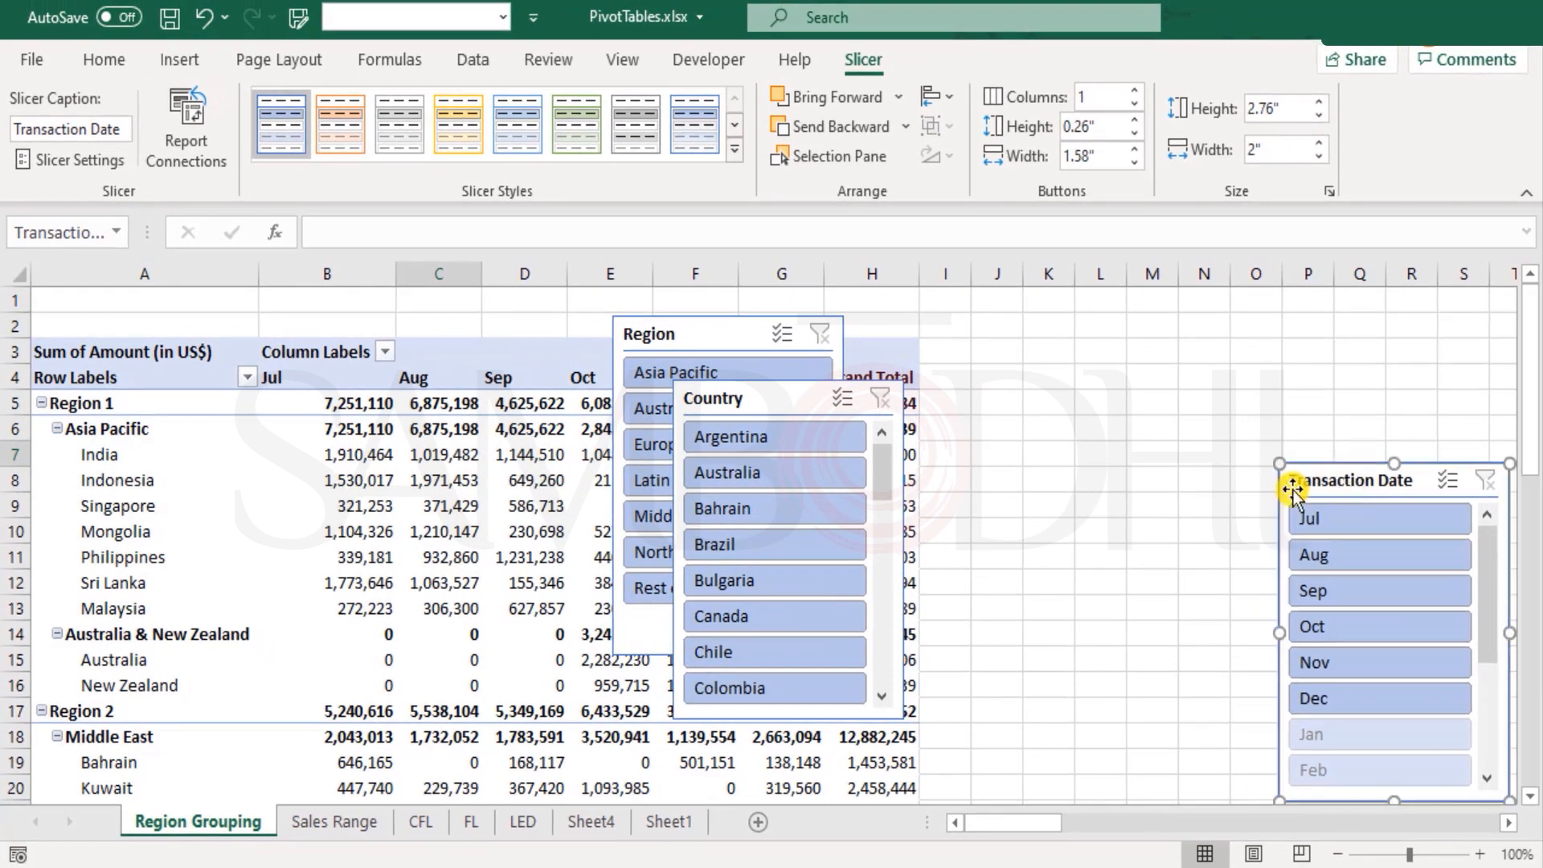
{"action": "left_click_drag", "start_coordinate": [774, 386], "coordinate": [1165, 297]}
{"action": "left_click_drag", "start_coordinate": [702, 321], "coordinate": [1100, 306]}
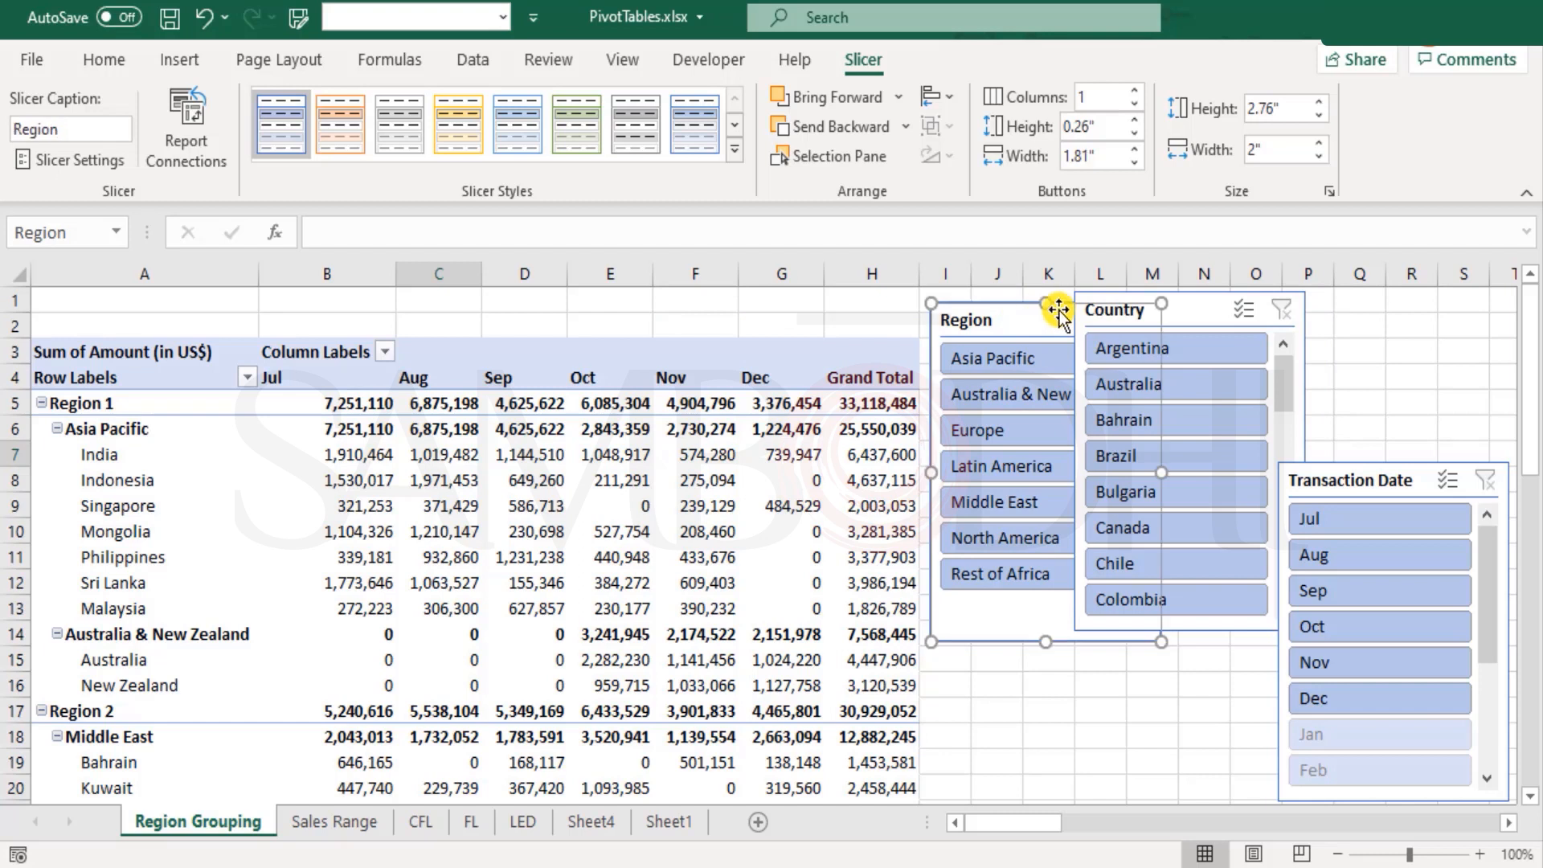
{"action": "left_click", "coordinate": [1527, 195]}
{"action": "left_click_drag", "start_coordinate": [1192, 181], "coordinate": [1289, 193]}
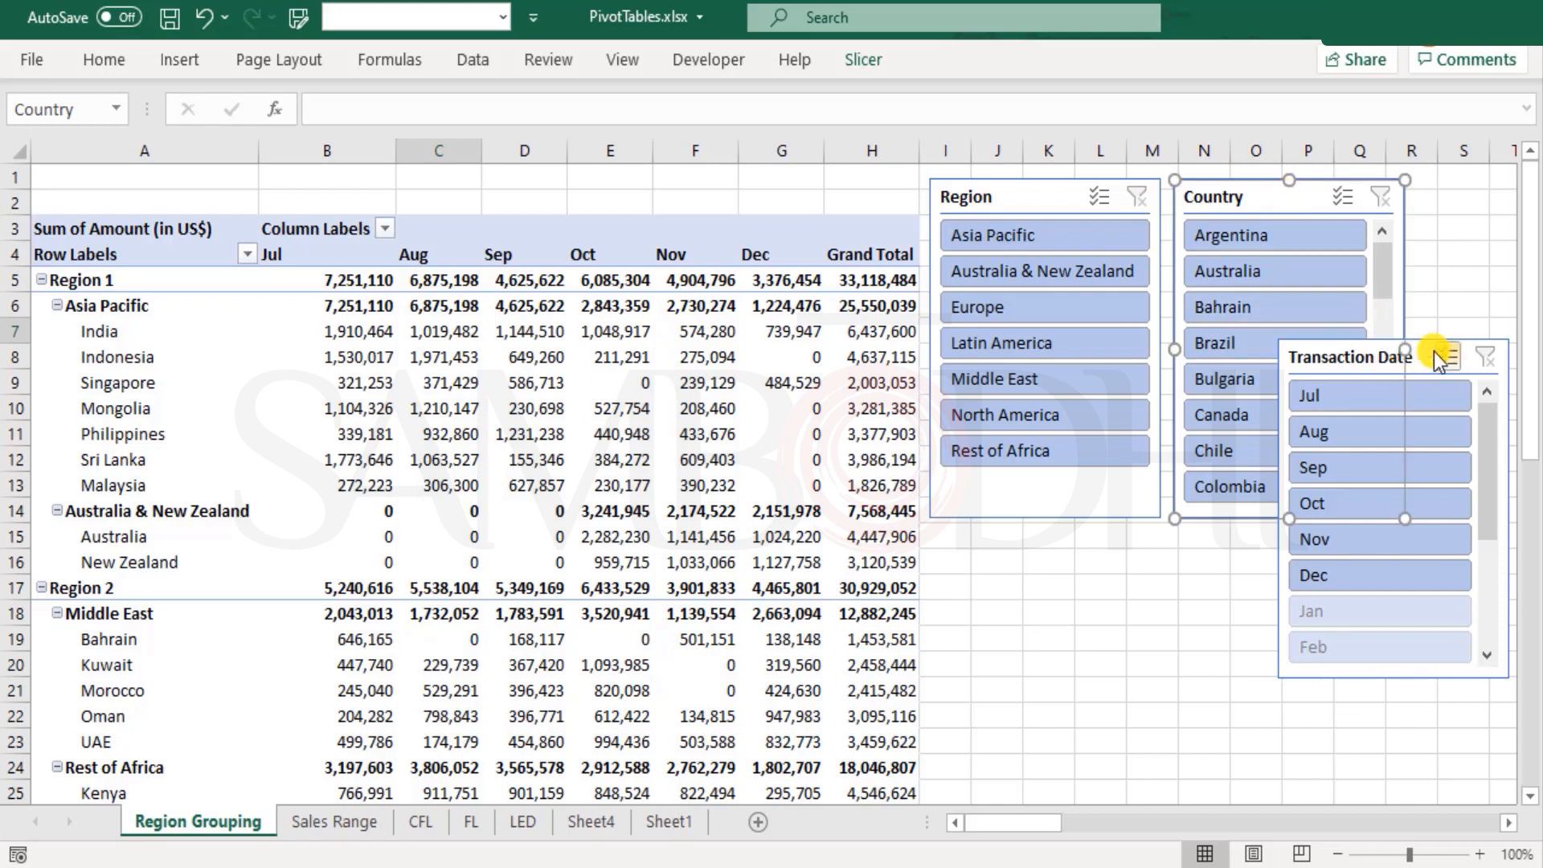
{"action": "left_click_drag", "start_coordinate": [1426, 359], "coordinate": [1096, 538]}
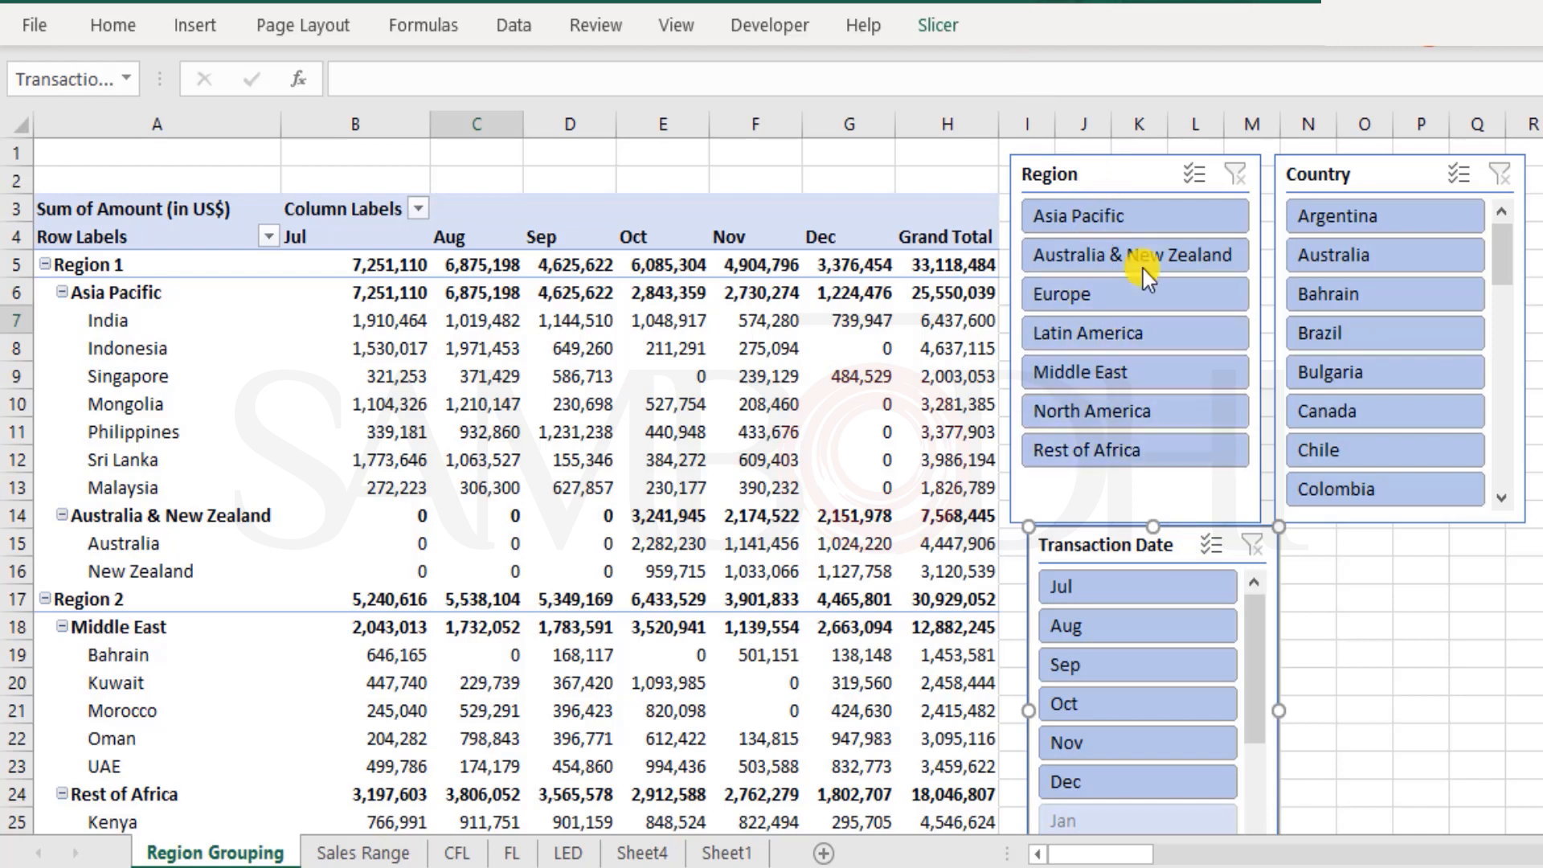
- Filter the PivotTable to the Asia Pacific region with the Region slicer
{"action": "left_click_drag", "start_coordinate": [1506, 248], "coordinate": [1473, 212]}
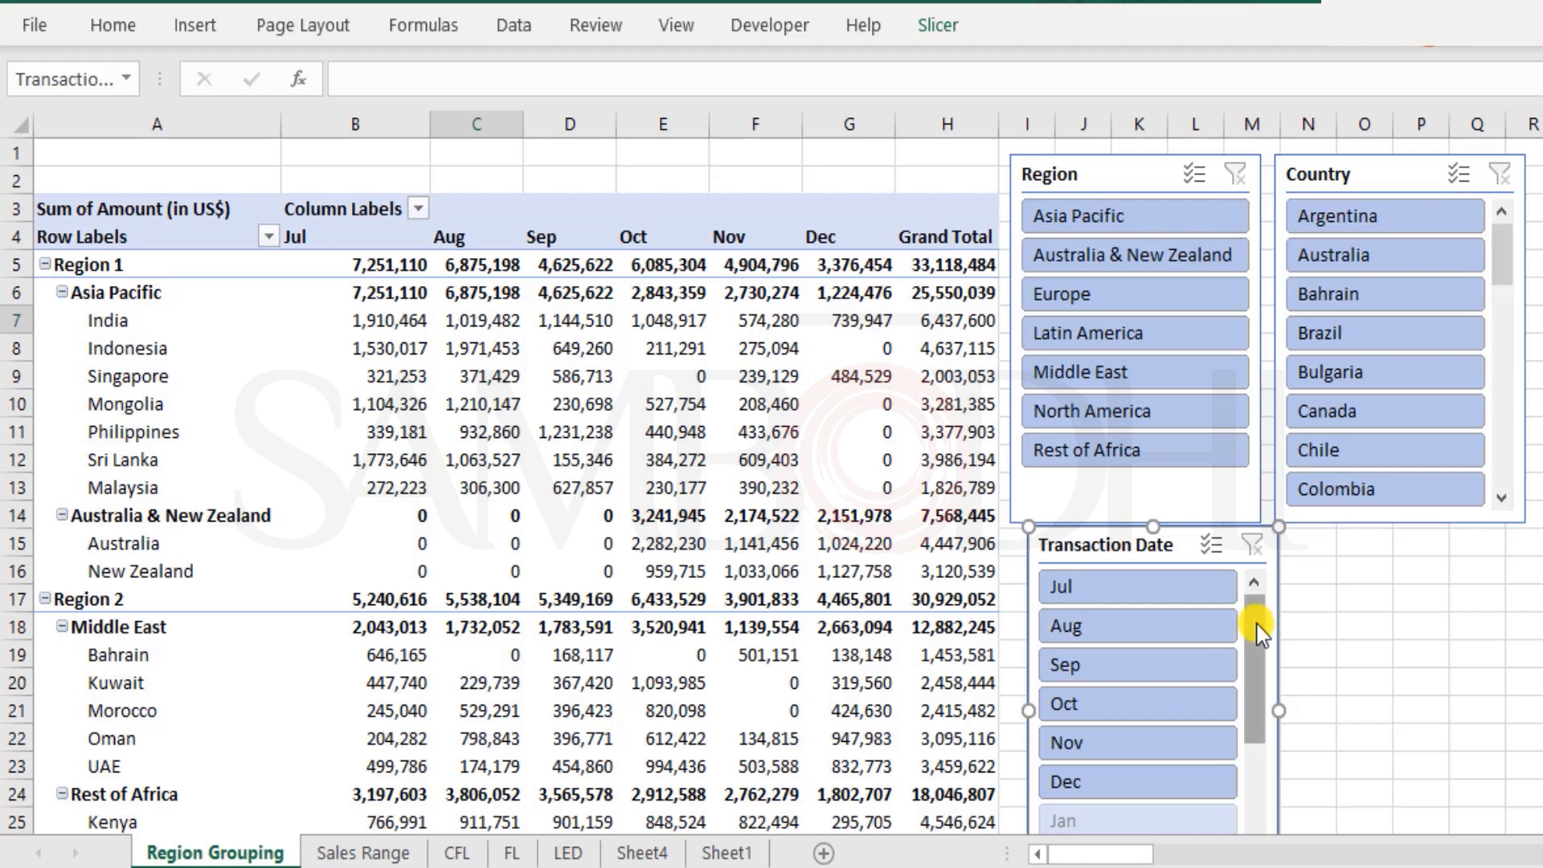
{"action": "left_click_drag", "start_coordinate": [1261, 627], "coordinate": [1247, 585]}
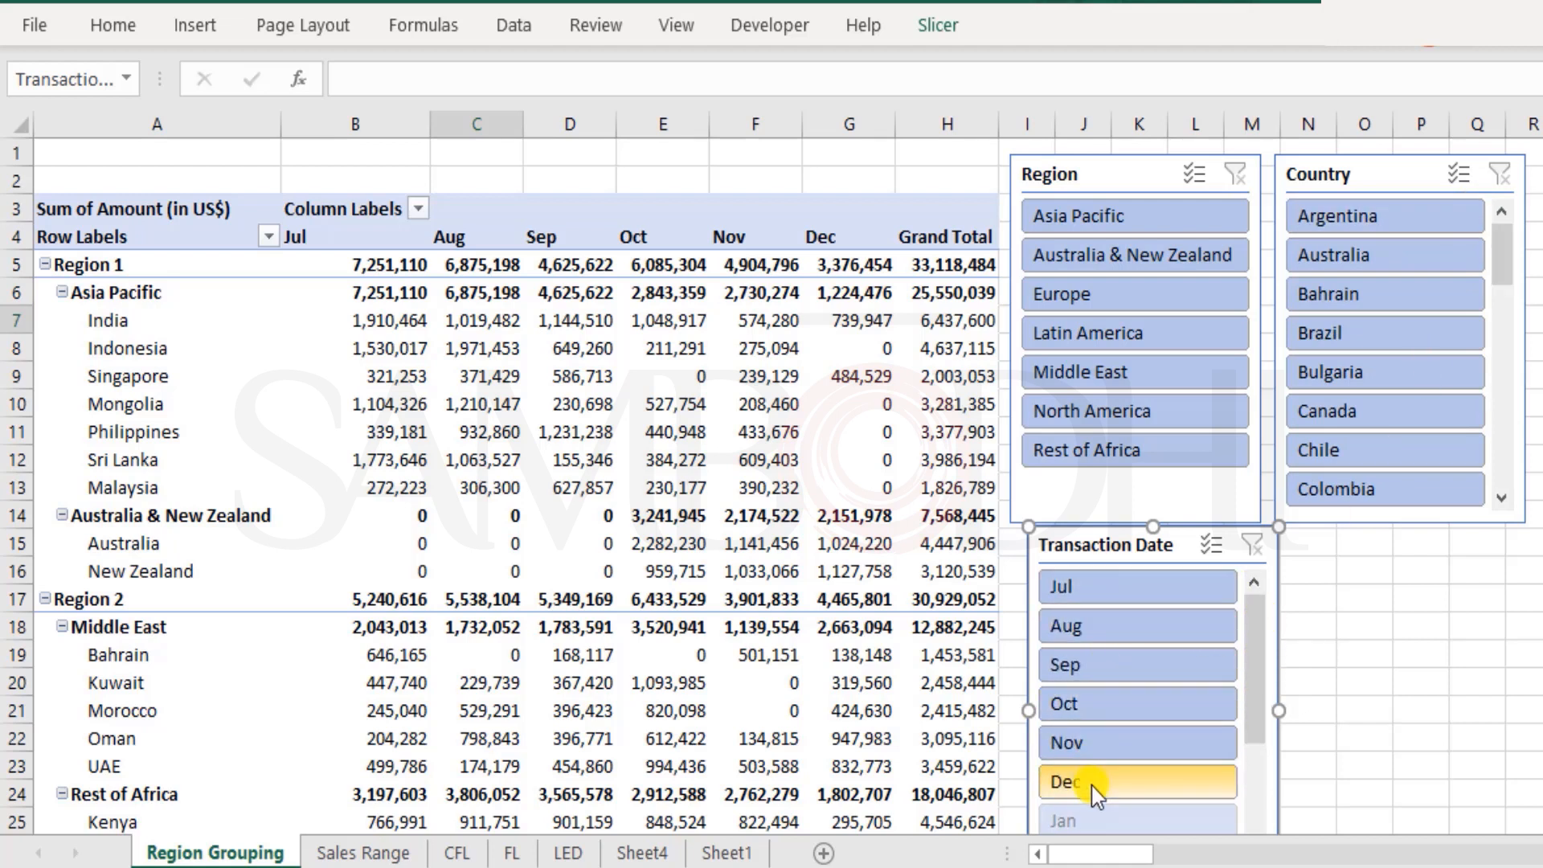
{"action": "left_click_drag", "start_coordinate": [1261, 664], "coordinate": [1259, 778]}
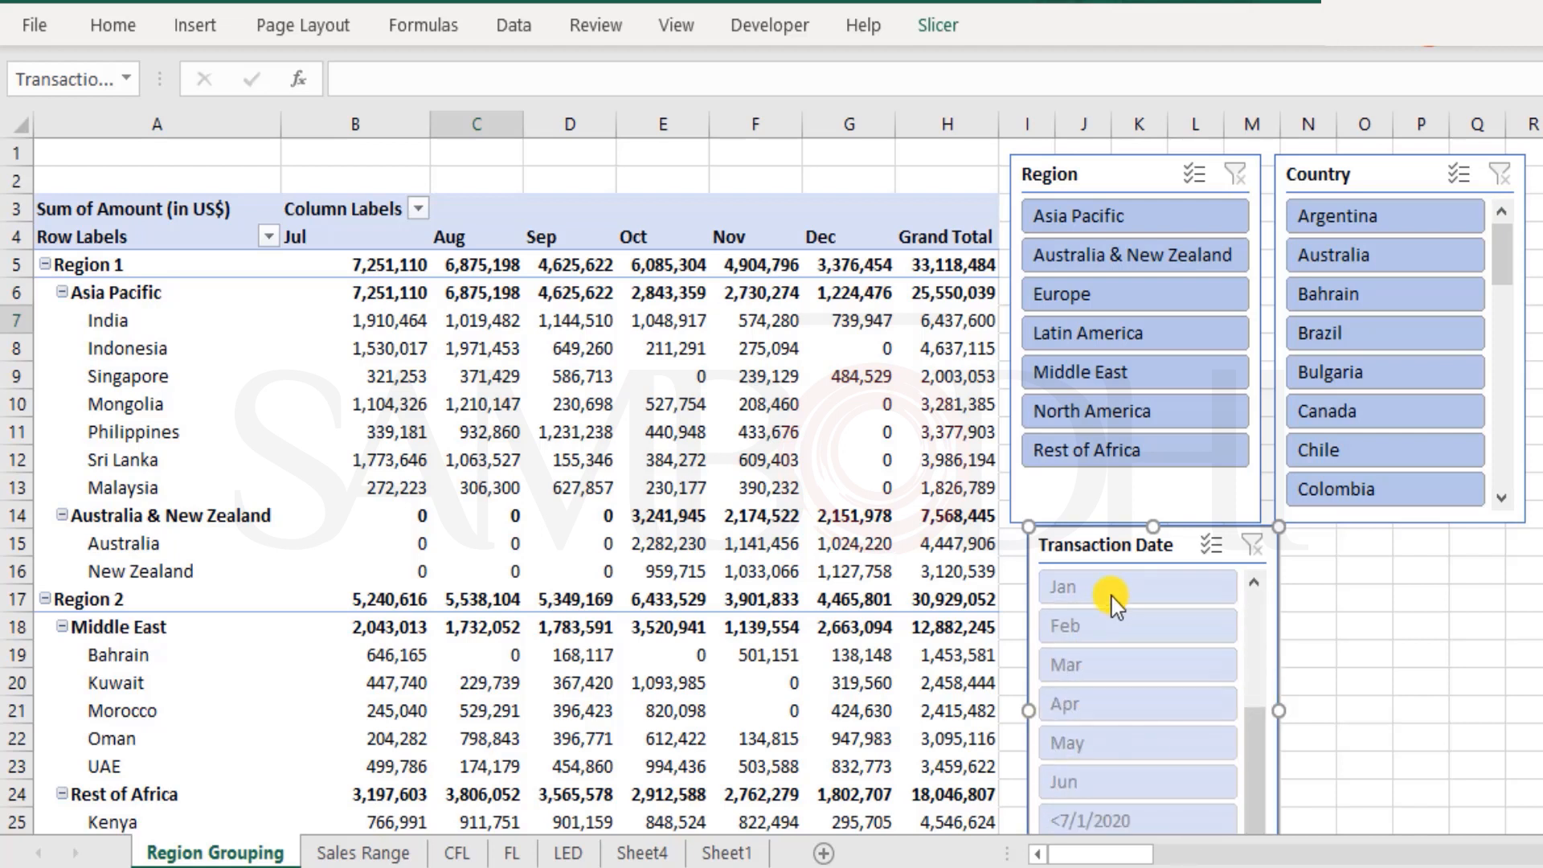
{"action": "left_click", "coordinate": [1248, 672]}
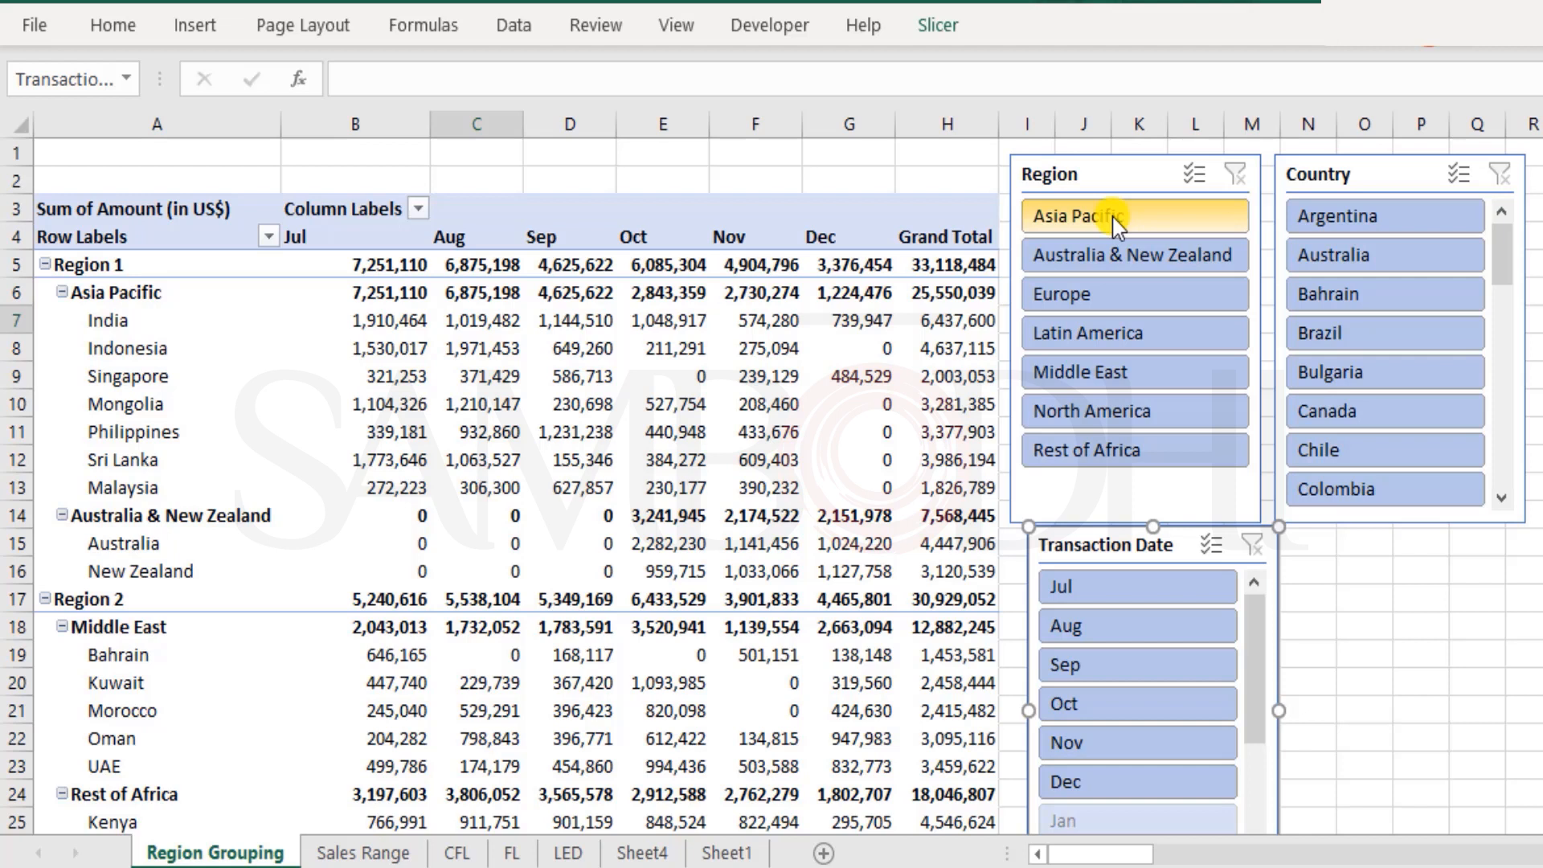
{"action": "left_click", "coordinate": [1175, 219]}
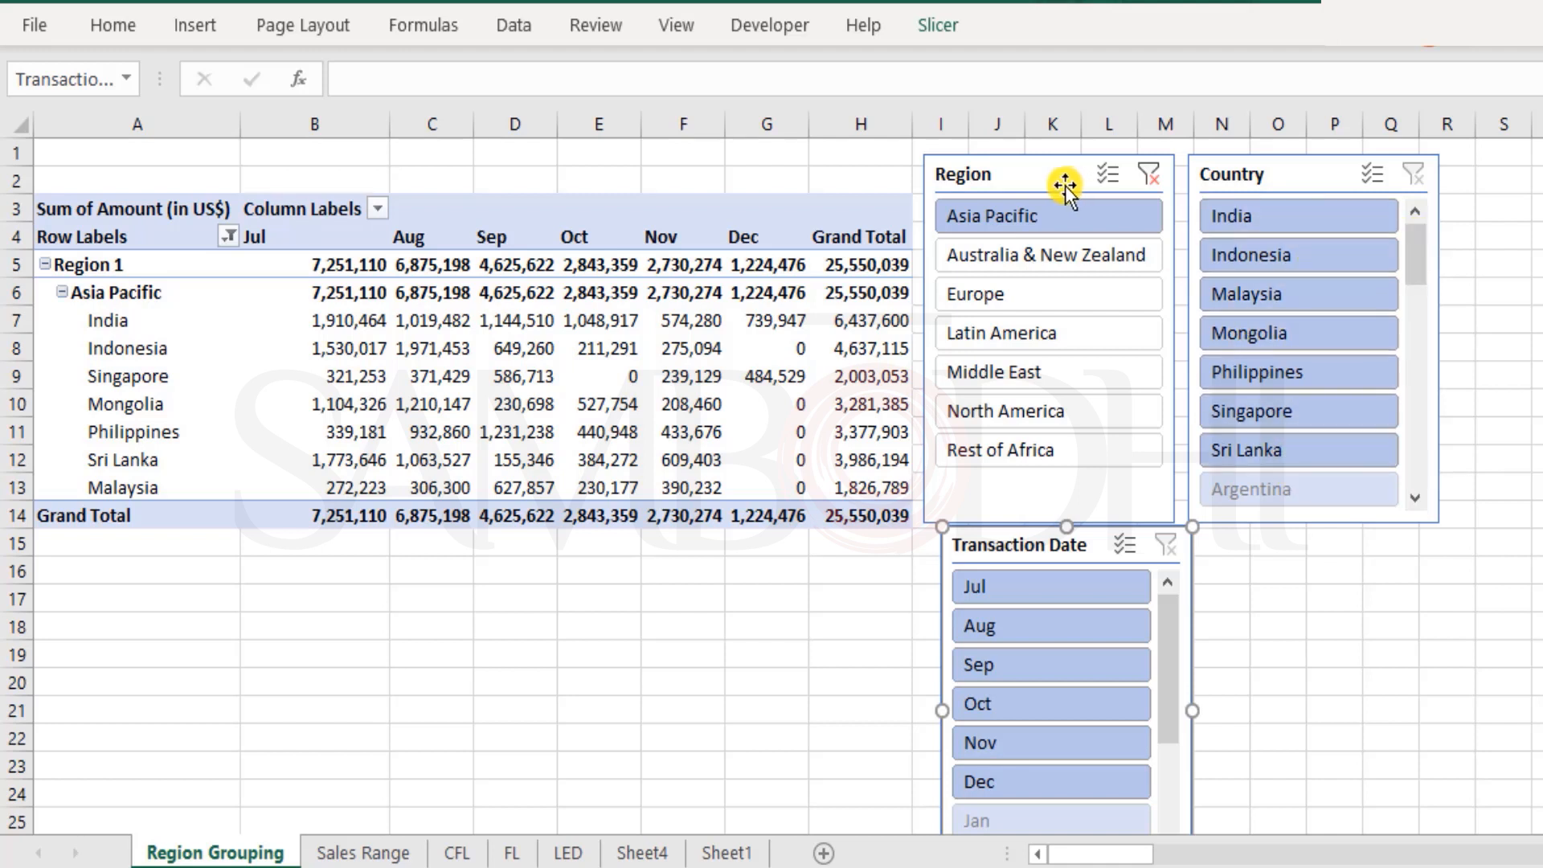
- Filter the PivotTable to Europe and Asia Pacific together with the Region slicer, and review the countries in the Country slicer
{"action": "left_click_drag", "start_coordinate": [1415, 238], "coordinate": [1420, 191]}
{"action": "left_click", "coordinate": [1042, 299]}
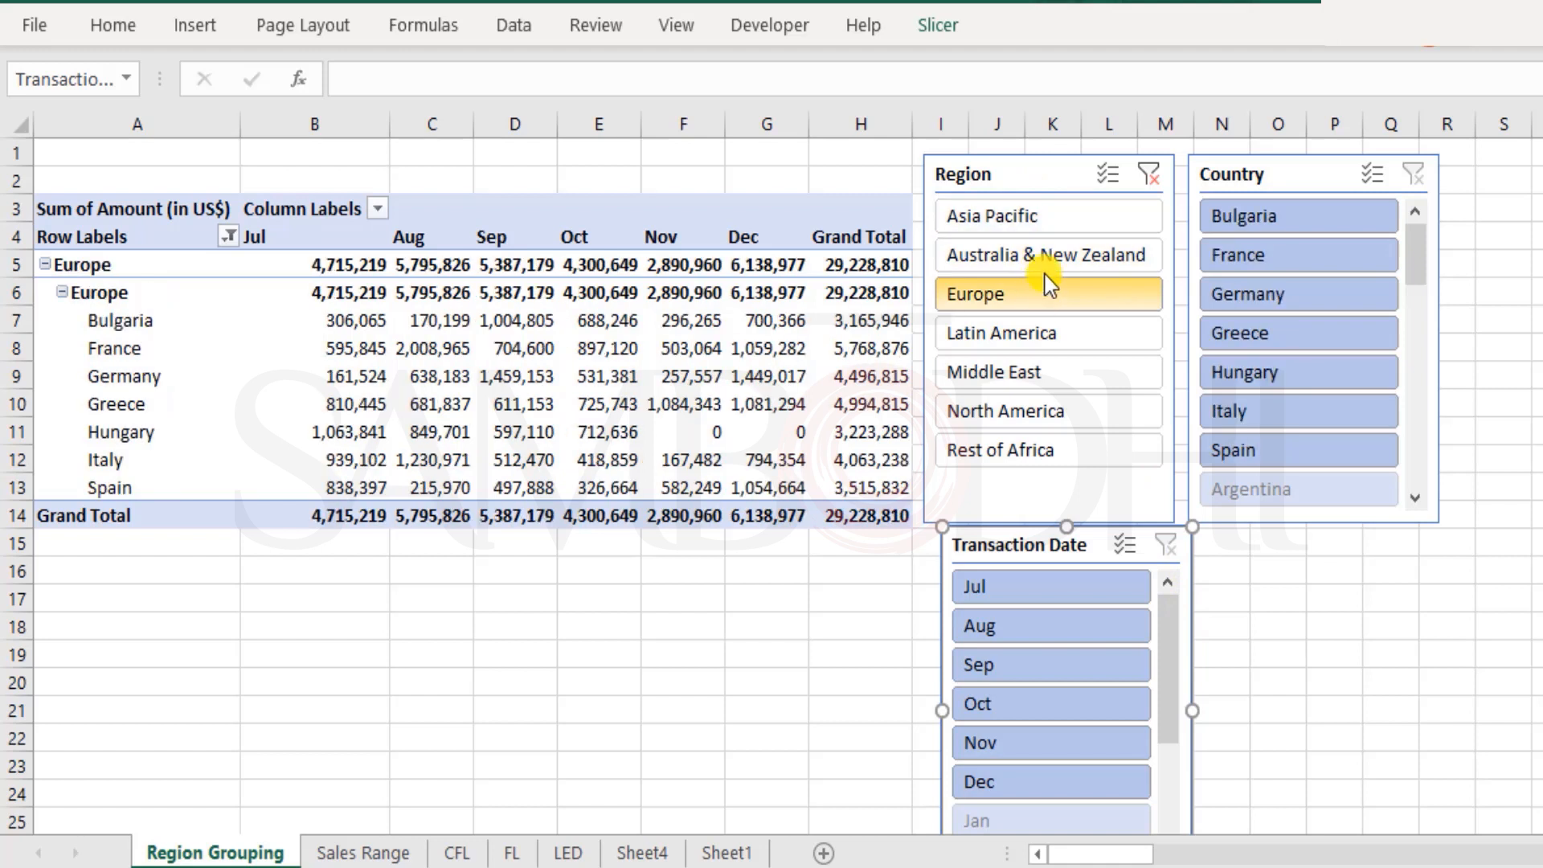
{"action": "left_click", "coordinate": [1054, 219], "text": "ctrl"}
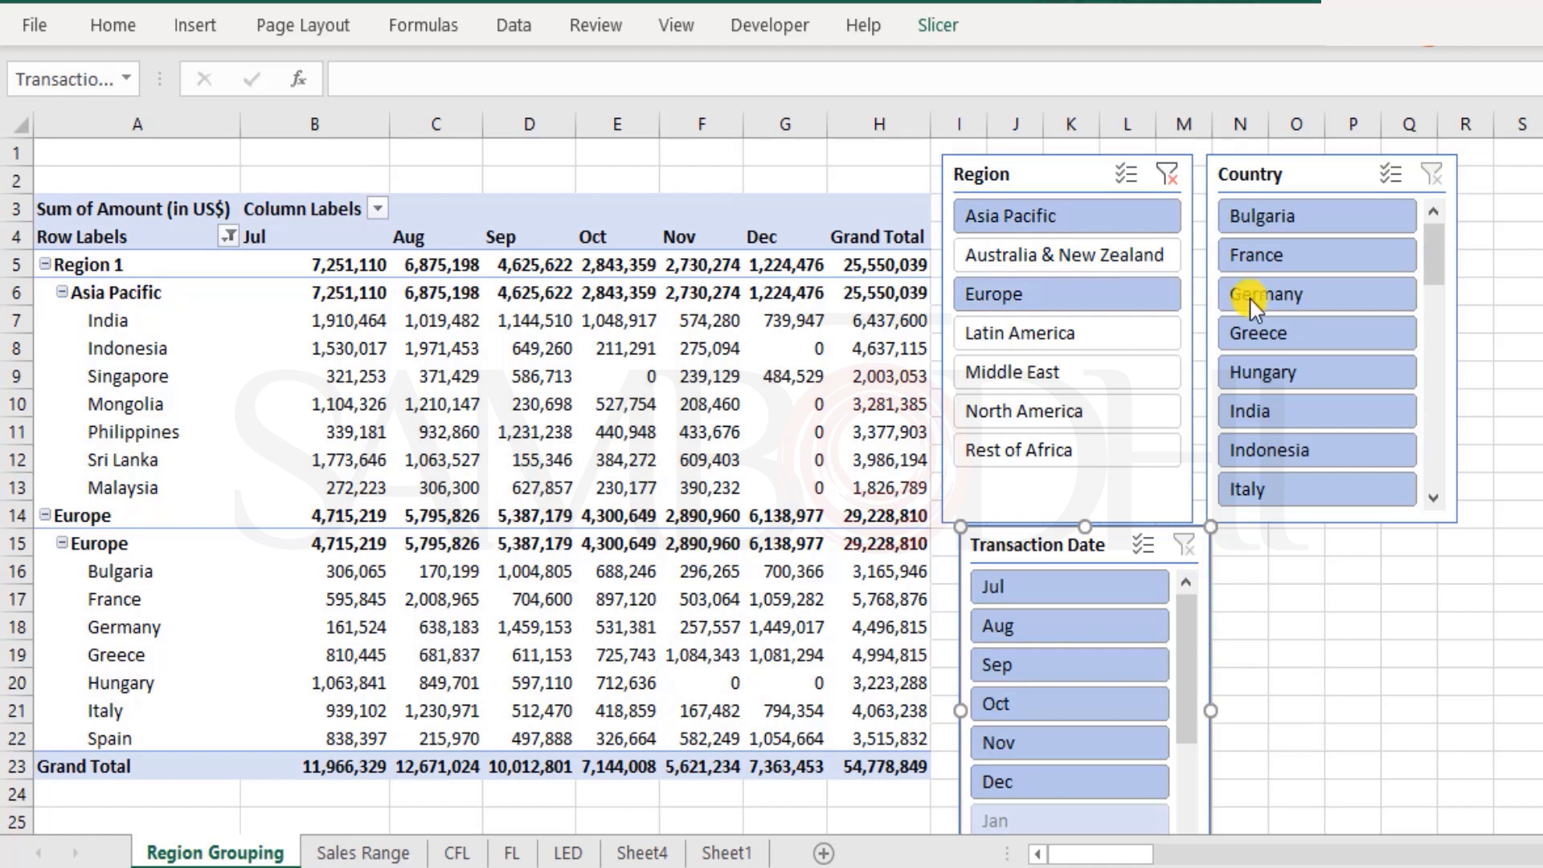
{"action": "left_click_drag", "start_coordinate": [1433, 244], "coordinate": [1473, 481]}
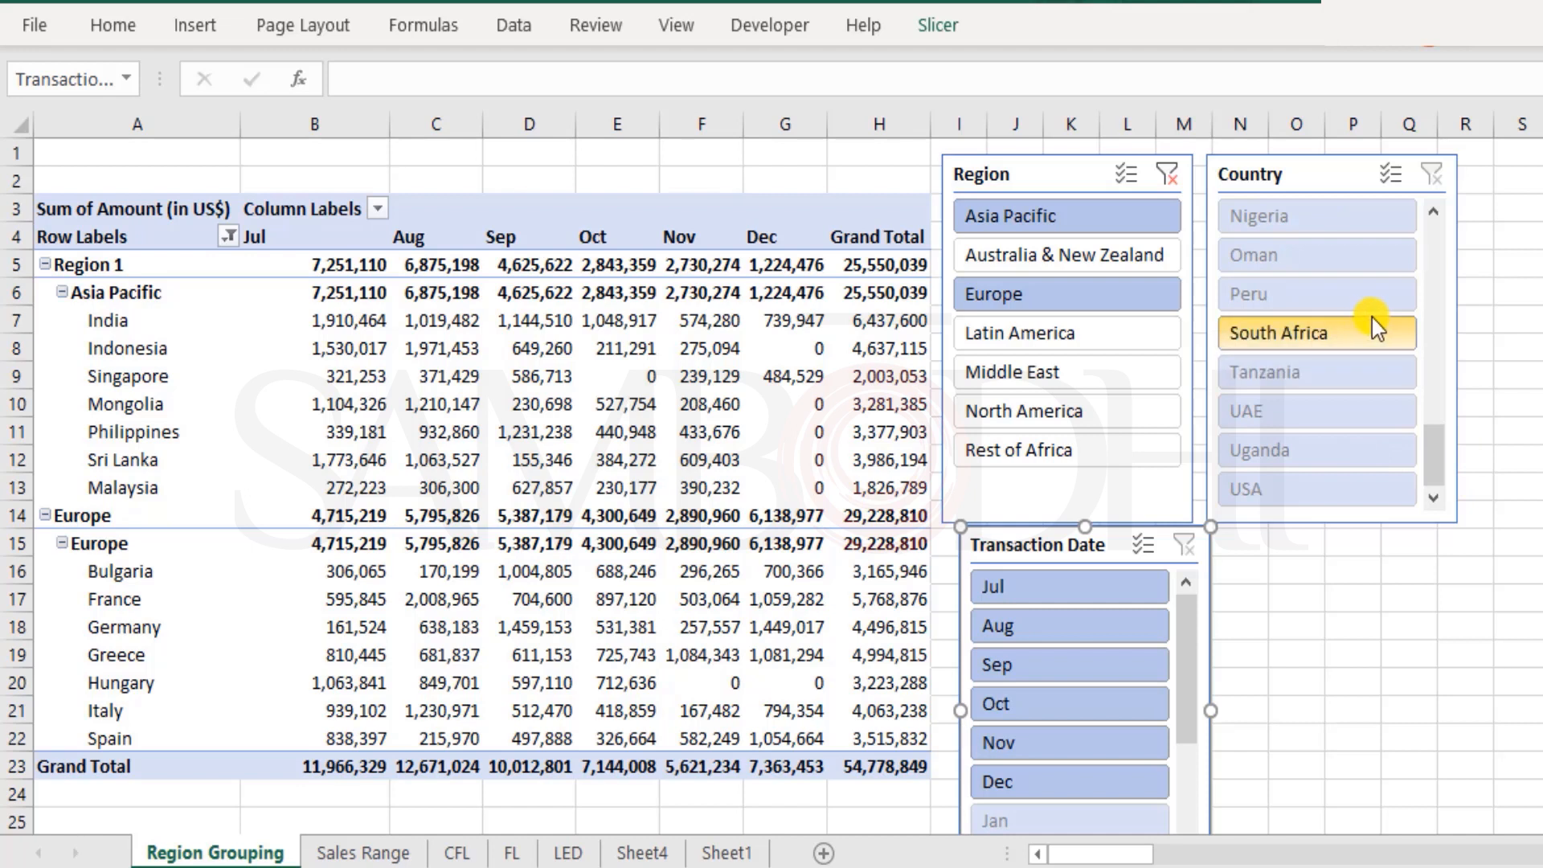
{"action": "left_click_drag", "start_coordinate": [1447, 464], "coordinate": [1430, 208]}
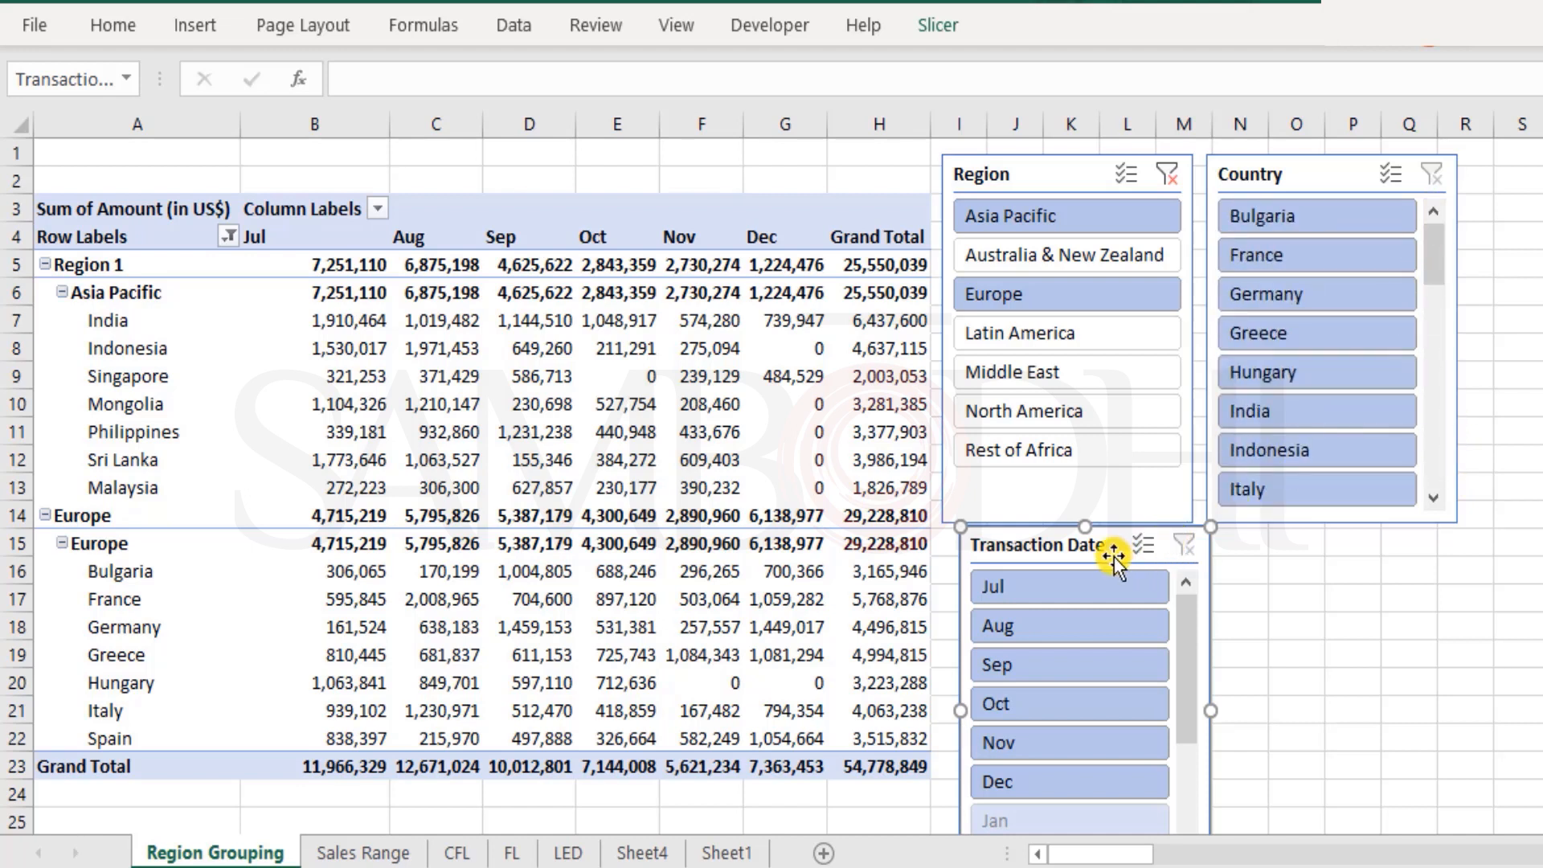
- Filter the PivotTable to the months Oct, Nov and Dec with the Transaction Date slicer
{"action": "left_click", "coordinate": [1040, 771]}
{"action": "left_click_drag", "start_coordinate": [1040, 769], "coordinate": [1050, 703]}
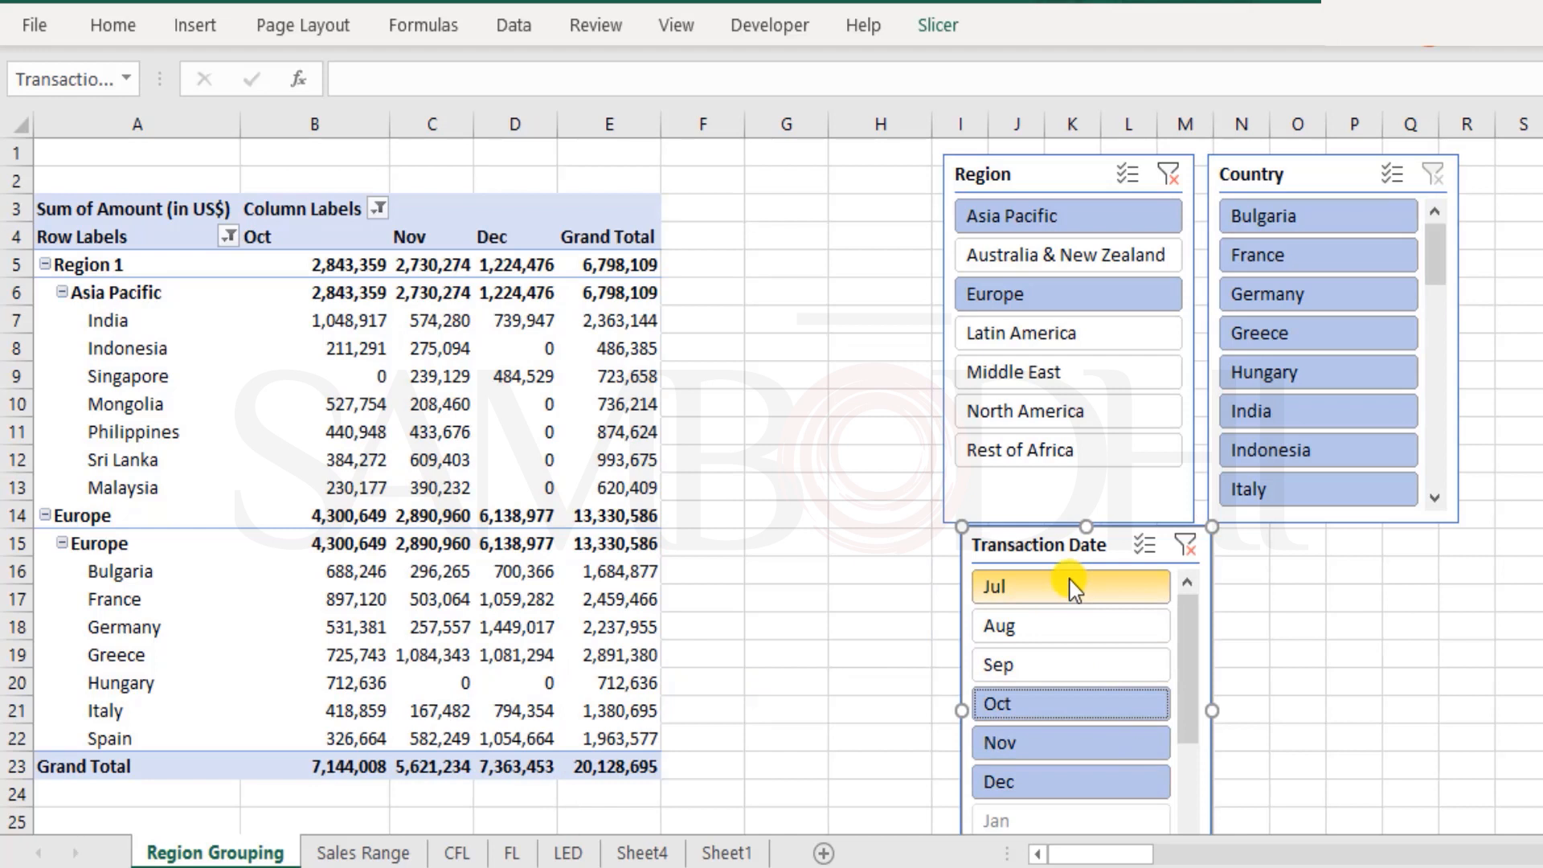
{"action": "left_click", "coordinate": [1074, 772]}
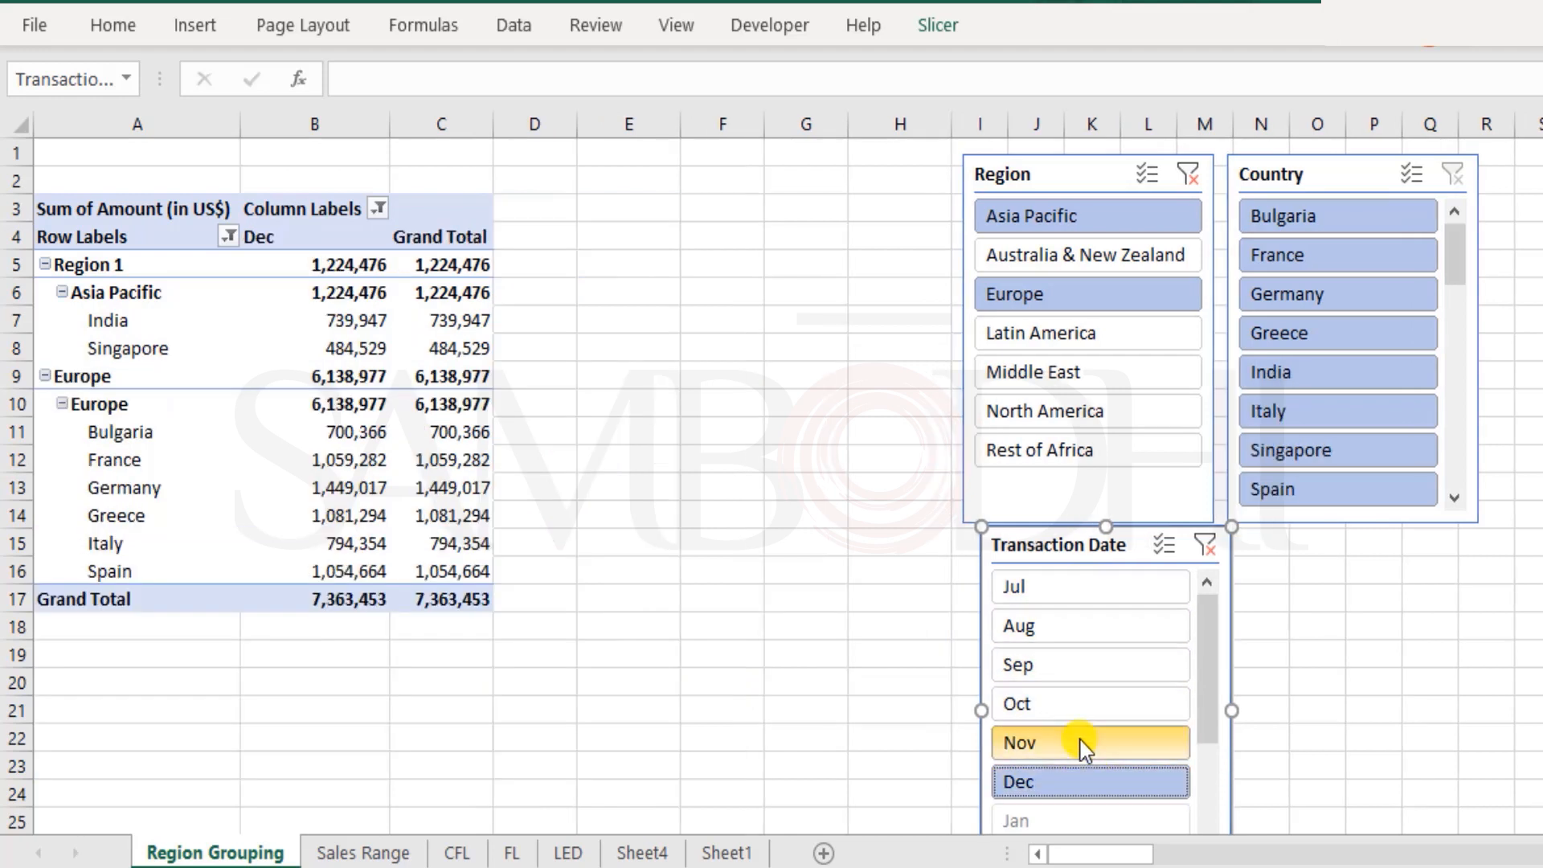
{"action": "left_click", "coordinate": [1082, 745], "text": "ctrl"}
{"action": "left_click", "coordinate": [1074, 706], "text": "ctrl"}
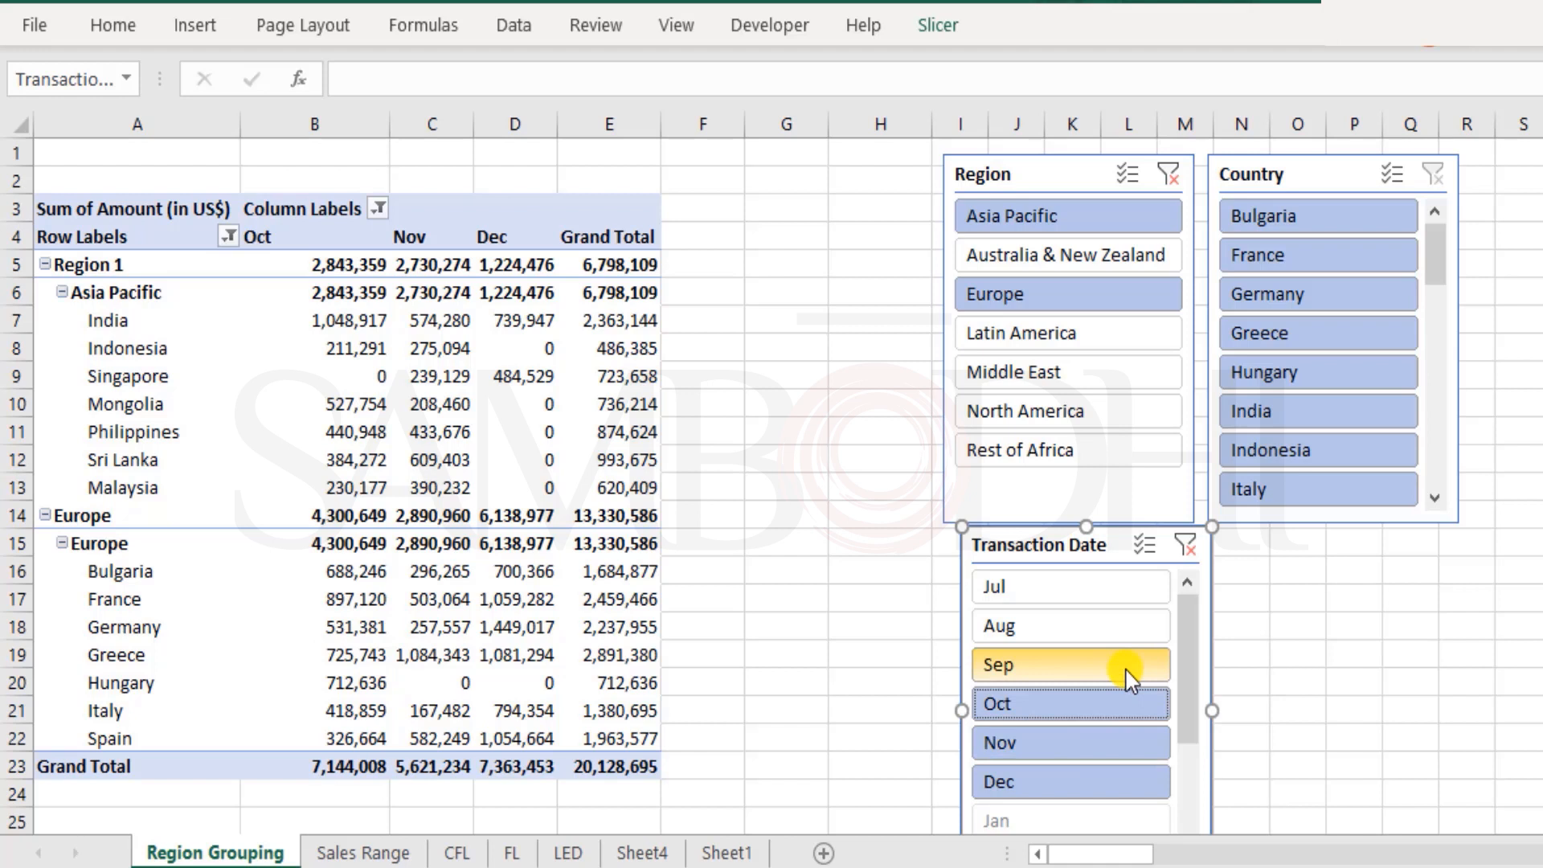
- Select all months from Jul to Dec in the Transaction Date slicer and all regions from Asia Pacific to Rest of Africa in the Region slicer
{"action": "left_click", "coordinate": [1100, 581]}
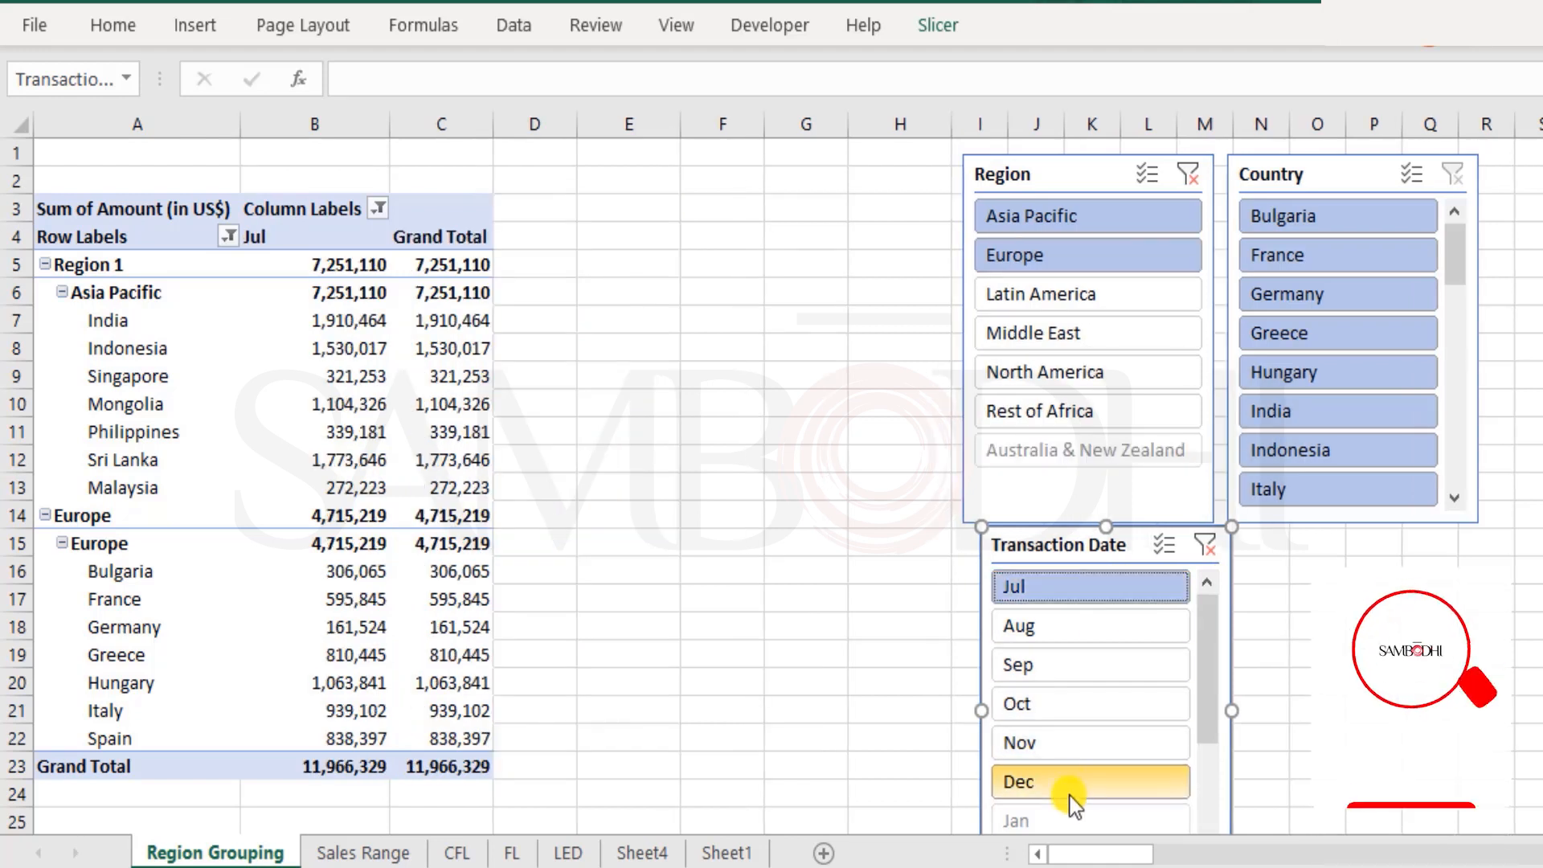
{"action": "left_click", "coordinate": [1069, 778], "text": "shift"}
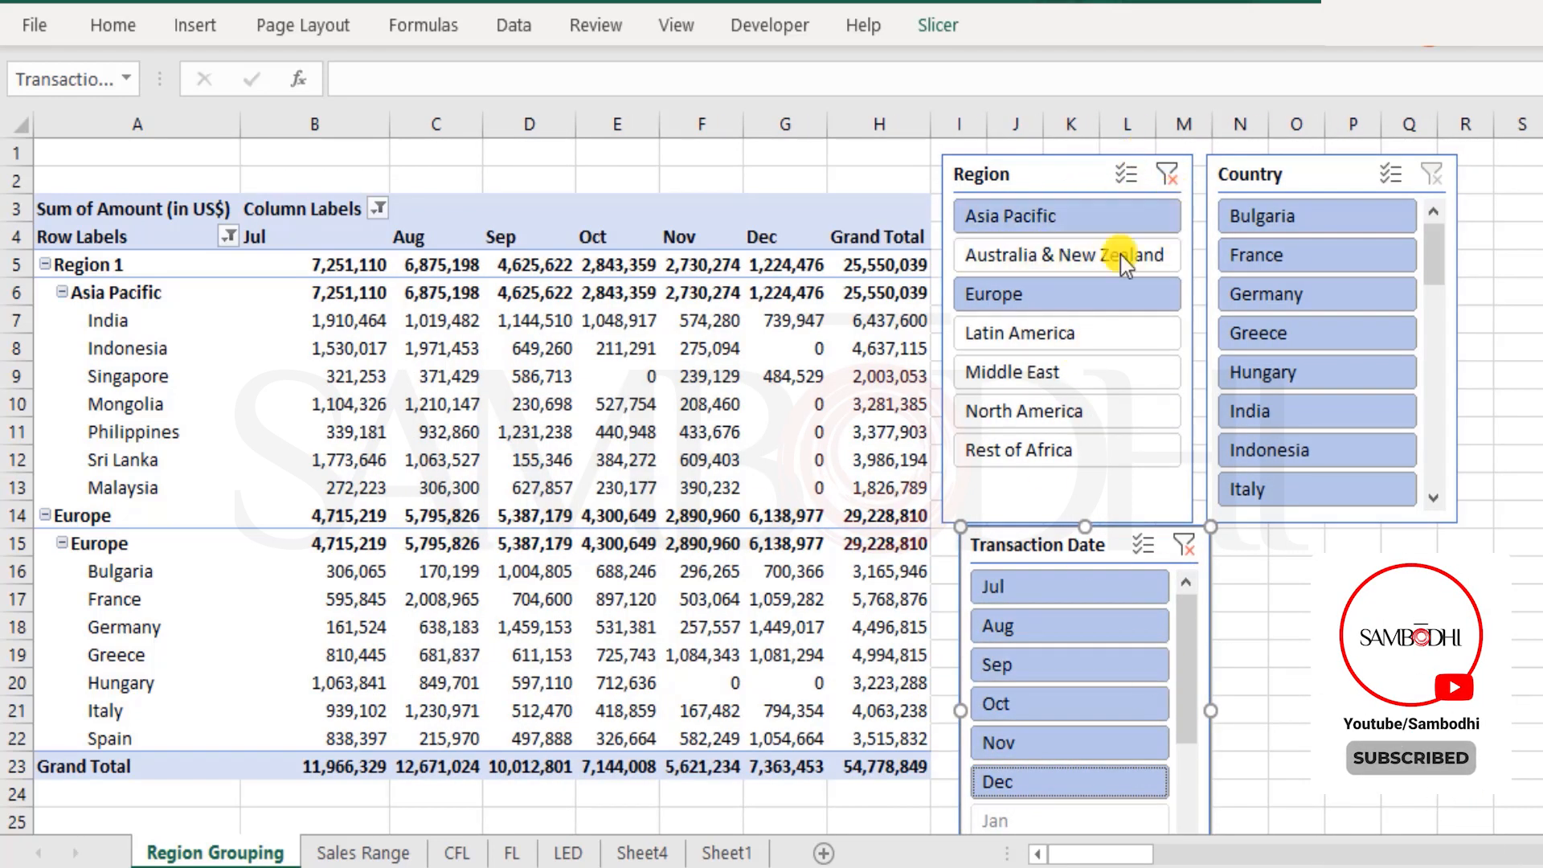
{"action": "left_click", "coordinate": [1098, 223]}
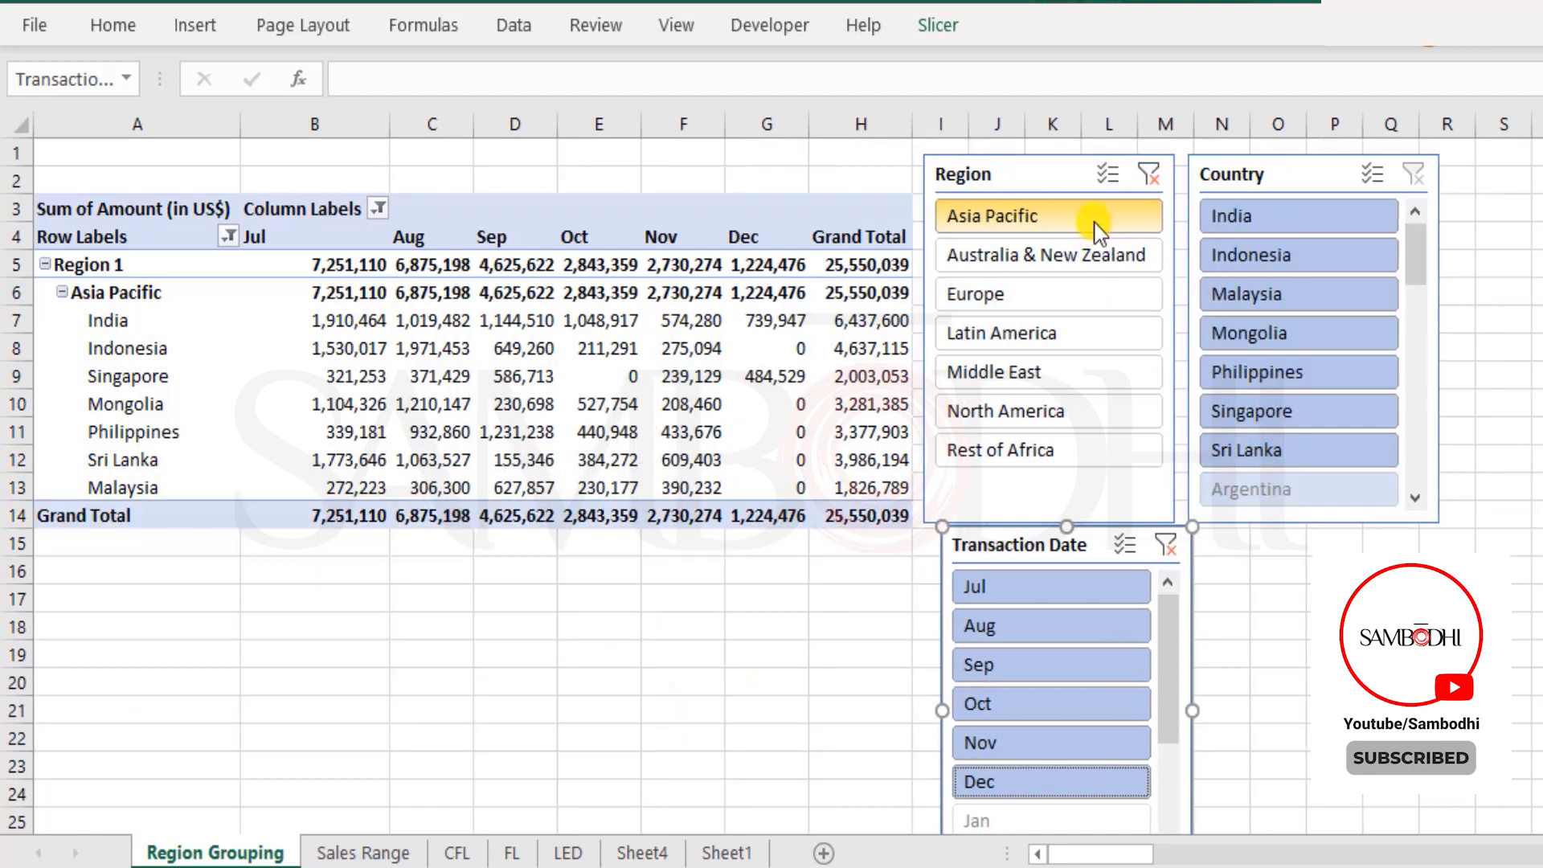
{"action": "left_click", "coordinate": [1071, 451], "text": "shift"}
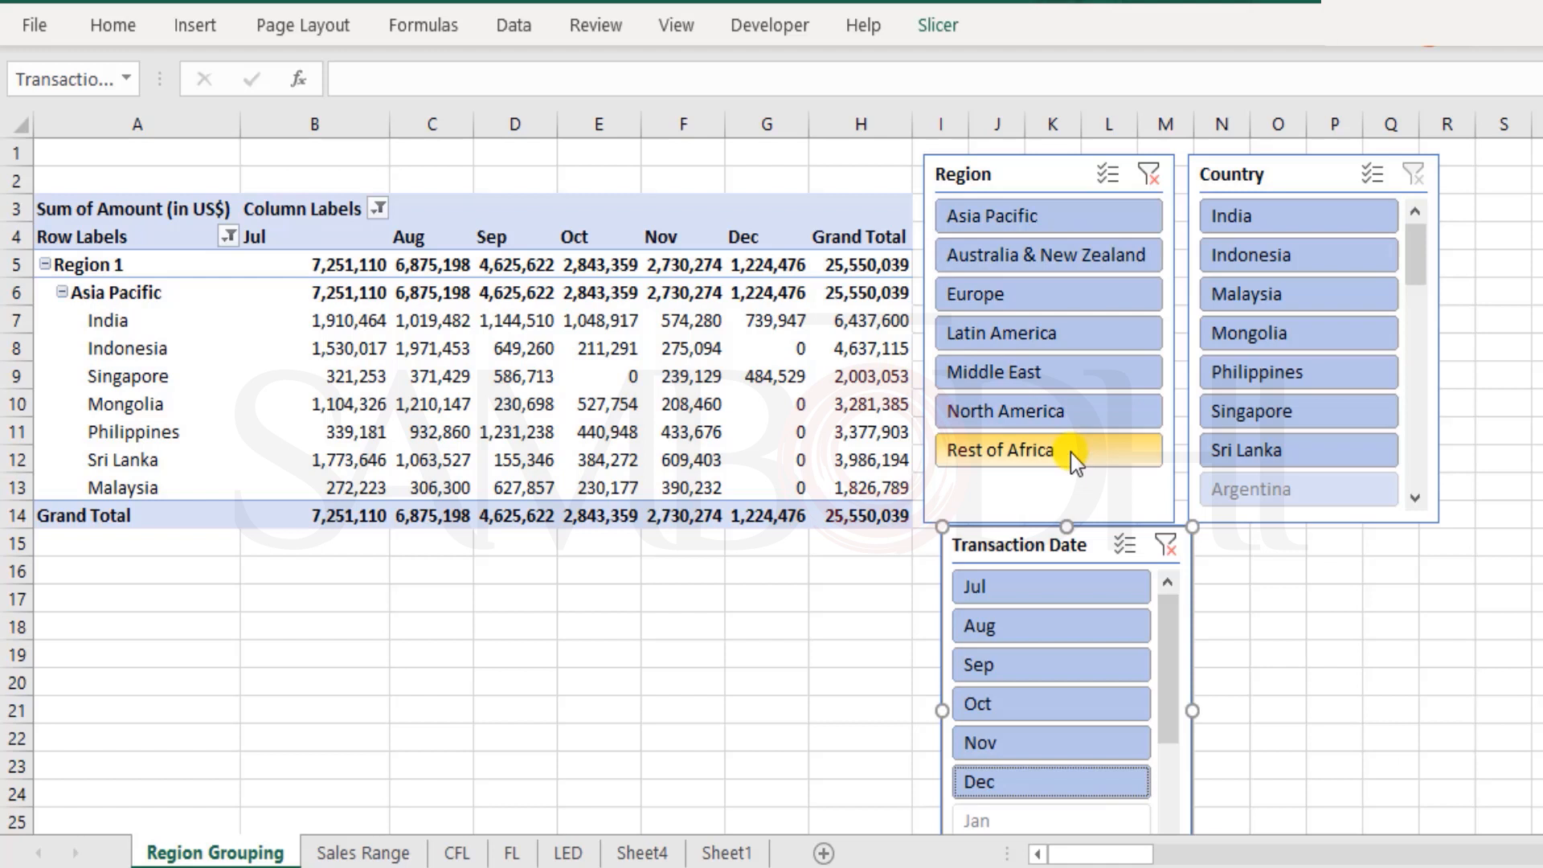
{"action": "left_click_drag", "start_coordinate": [1503, 255], "coordinate": [1464, 233]}
{"action": "scroll", "coordinate": [653, 475], "scroll_direction": "down", "scroll_amount": 2}
{"action": "scroll", "coordinate": [653, 475], "scroll_direction": "up", "scroll_amount": 2}
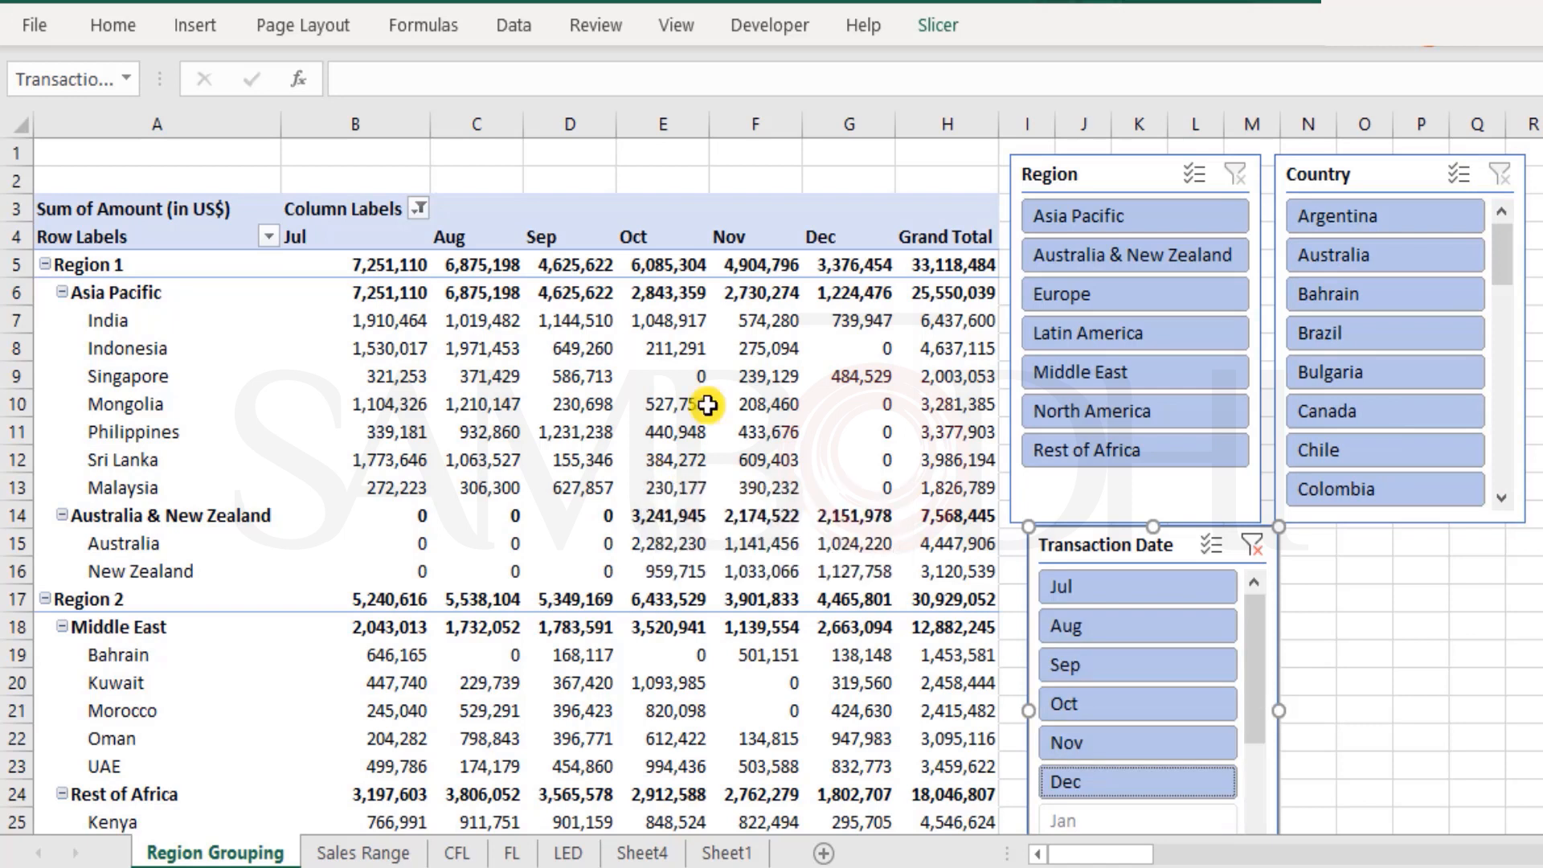
{"action": "left_click", "coordinate": [751, 201]}
{"action": "scroll", "coordinate": [728, 518], "scroll_direction": "down", "scroll_amount": 4}
{"action": "scroll", "coordinate": [729, 518], "scroll_direction": "down", "scroll_amount": 6}
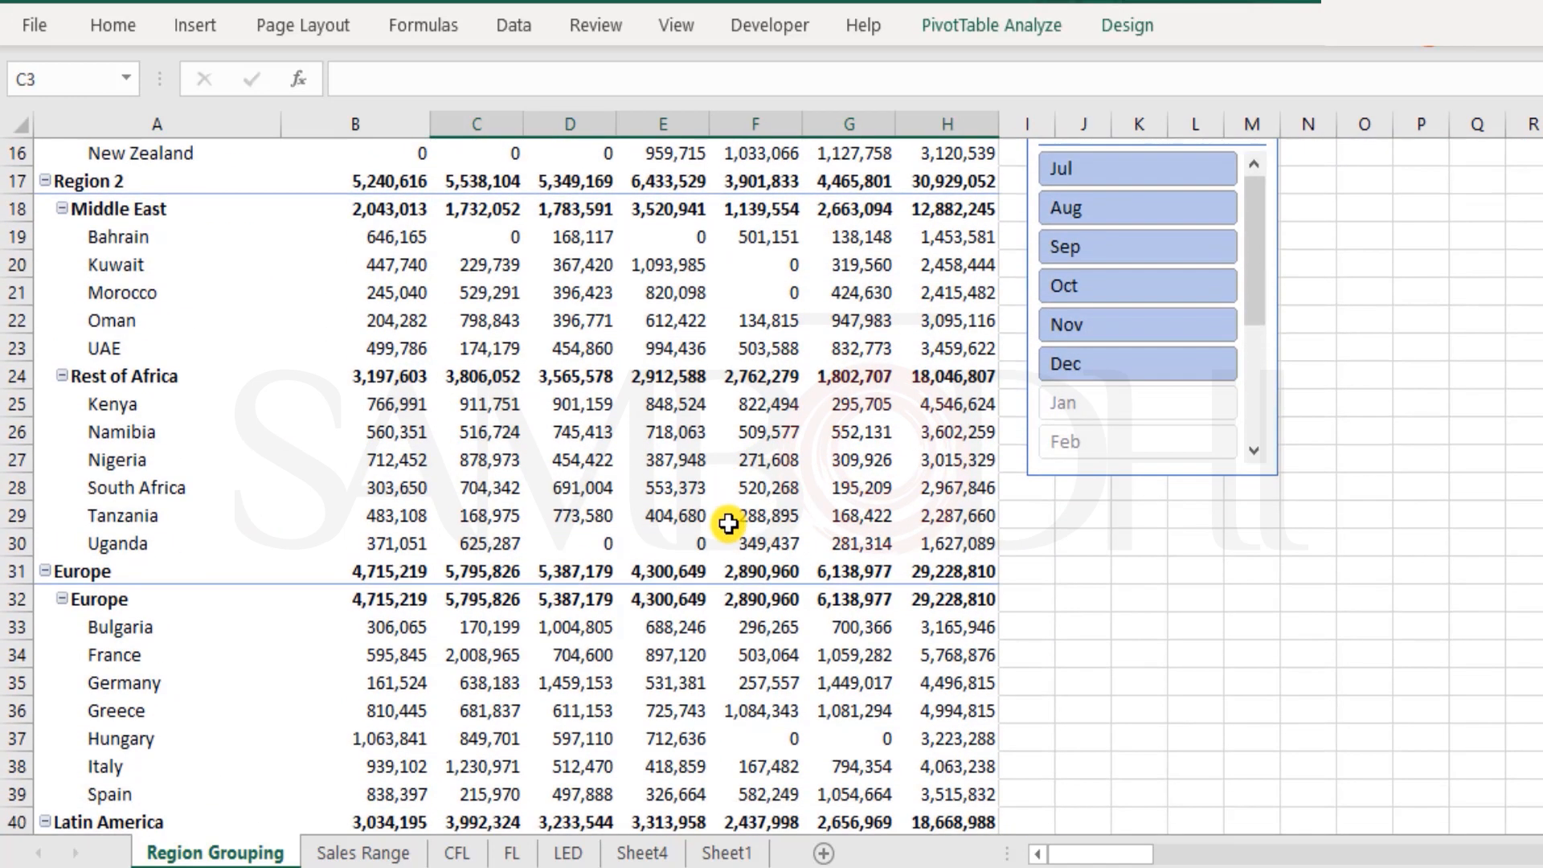
{"action": "scroll", "coordinate": [729, 524], "scroll_direction": "up", "scroll_amount": 6}
{"action": "scroll", "coordinate": [729, 523], "scroll_direction": "up", "scroll_amount": 4}
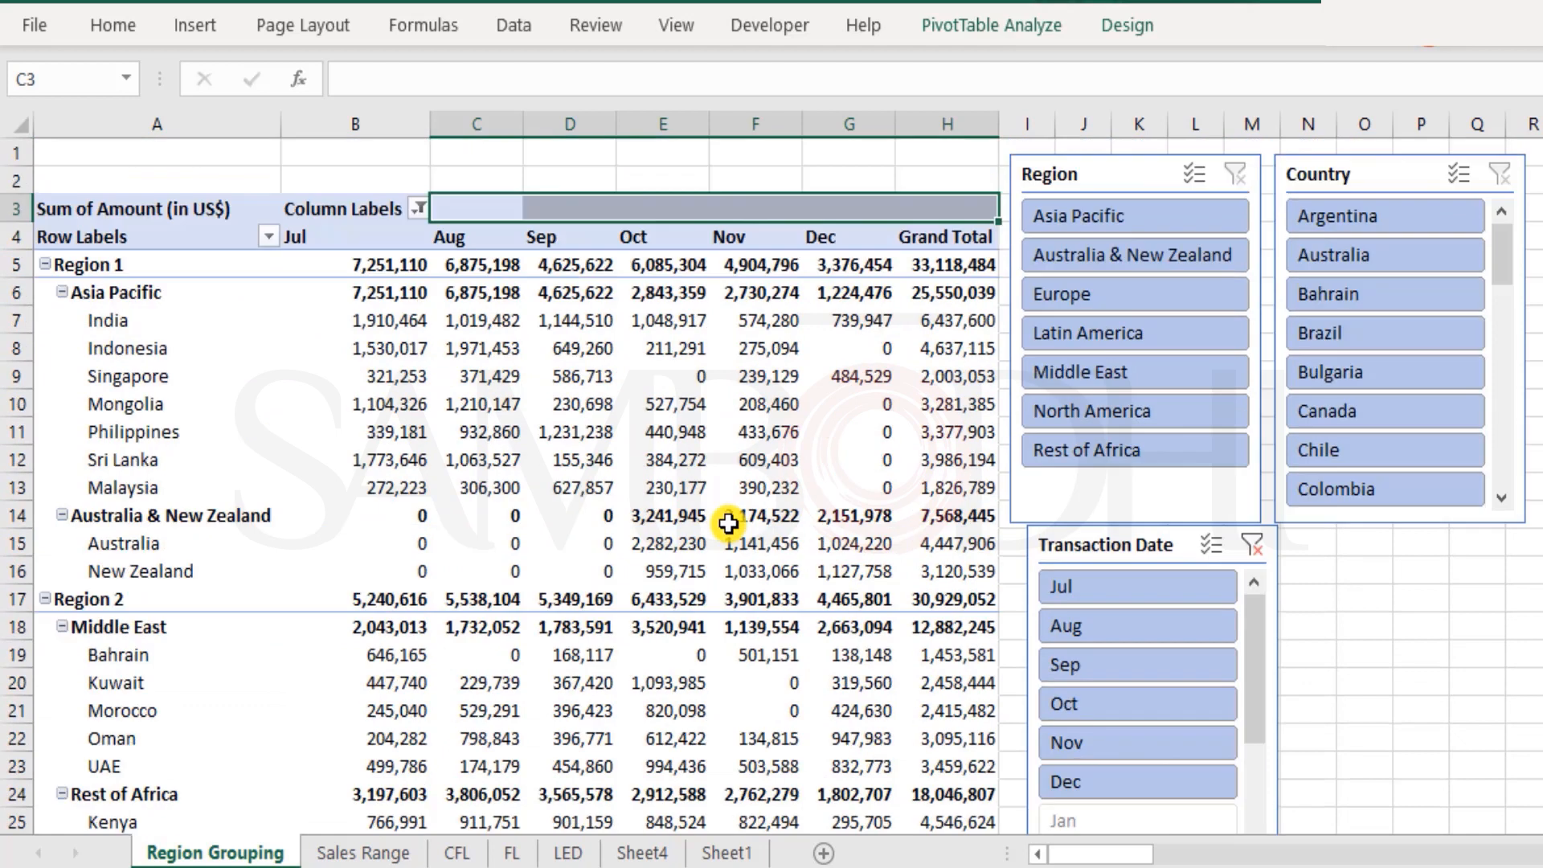
{"action": "left_click", "coordinate": [1346, 636]}
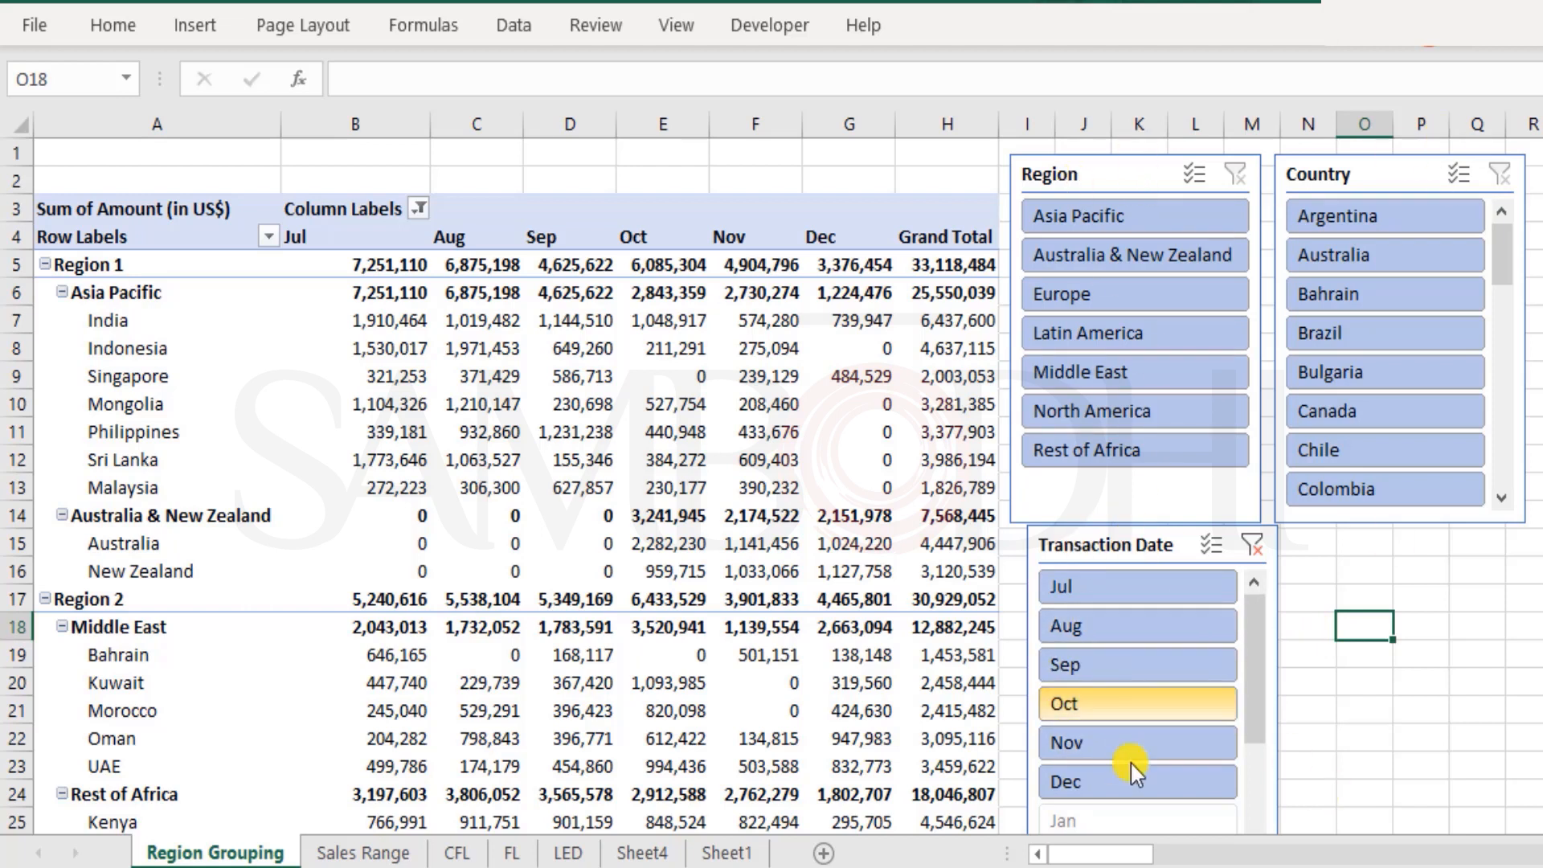
- Insert a slicer for the Product Category field of the PivotTable
{"action": "right_click", "coordinate": [856, 340]}
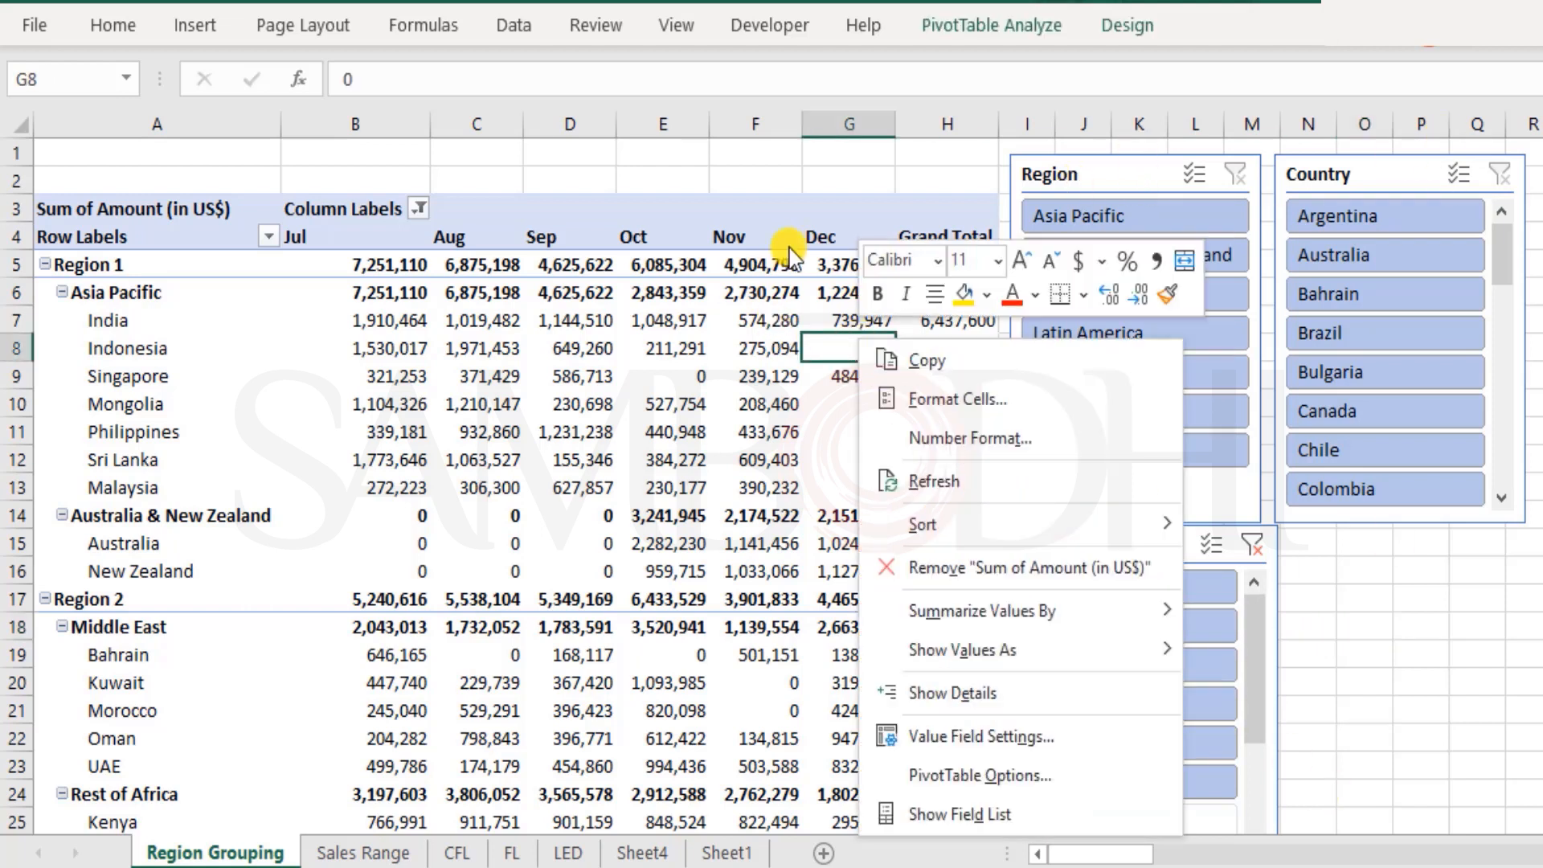
{"action": "left_click", "coordinate": [993, 24]}
{"action": "left_click", "coordinate": [987, 19]}
{"action": "left_click", "coordinate": [986, 19]}
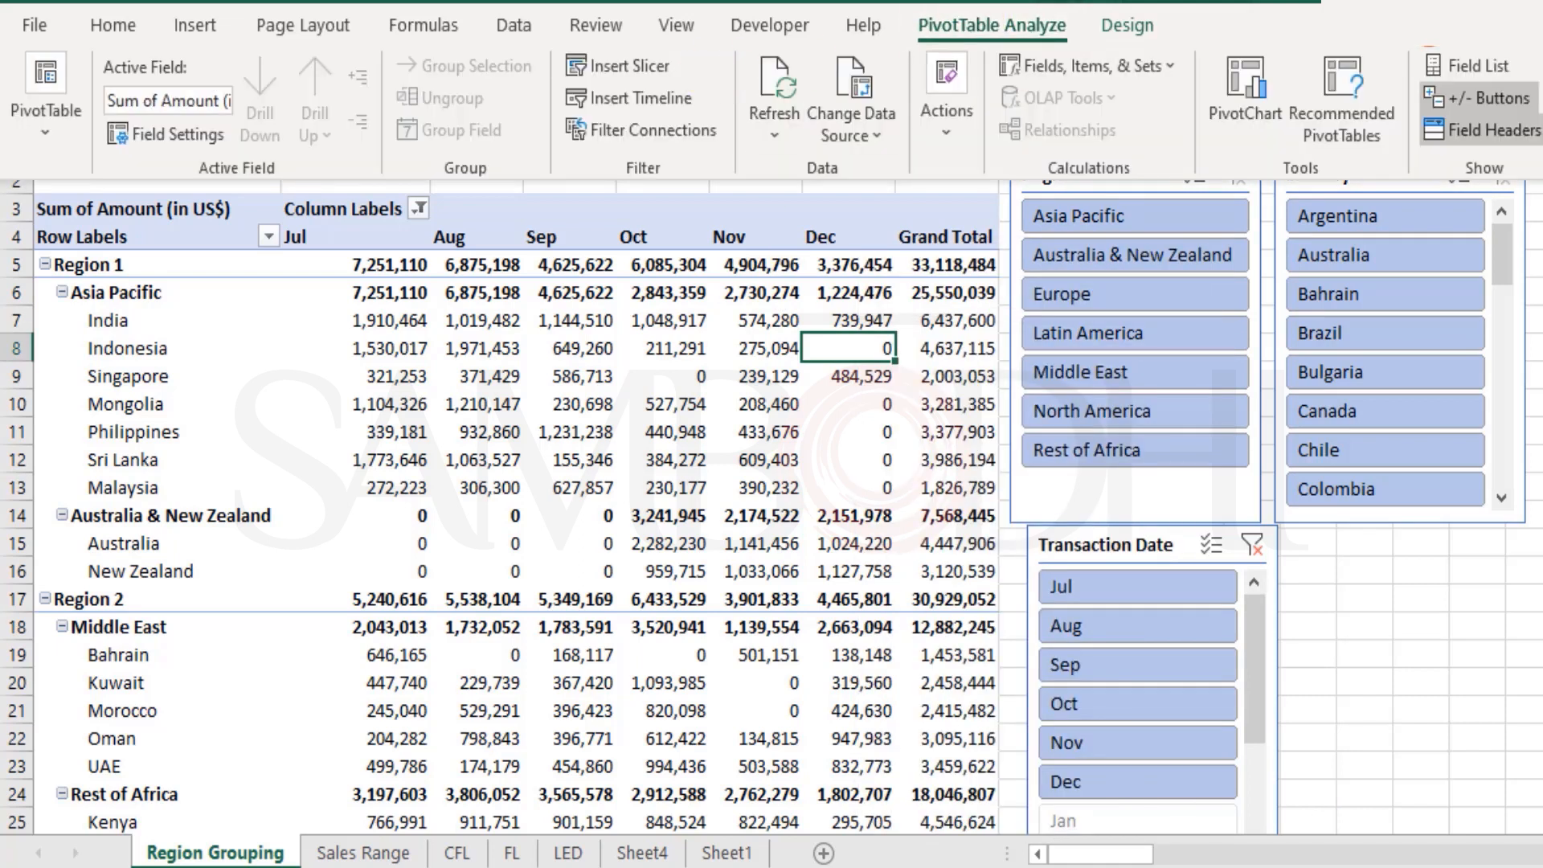
{"action": "key", "text": "ctrl+F1"}
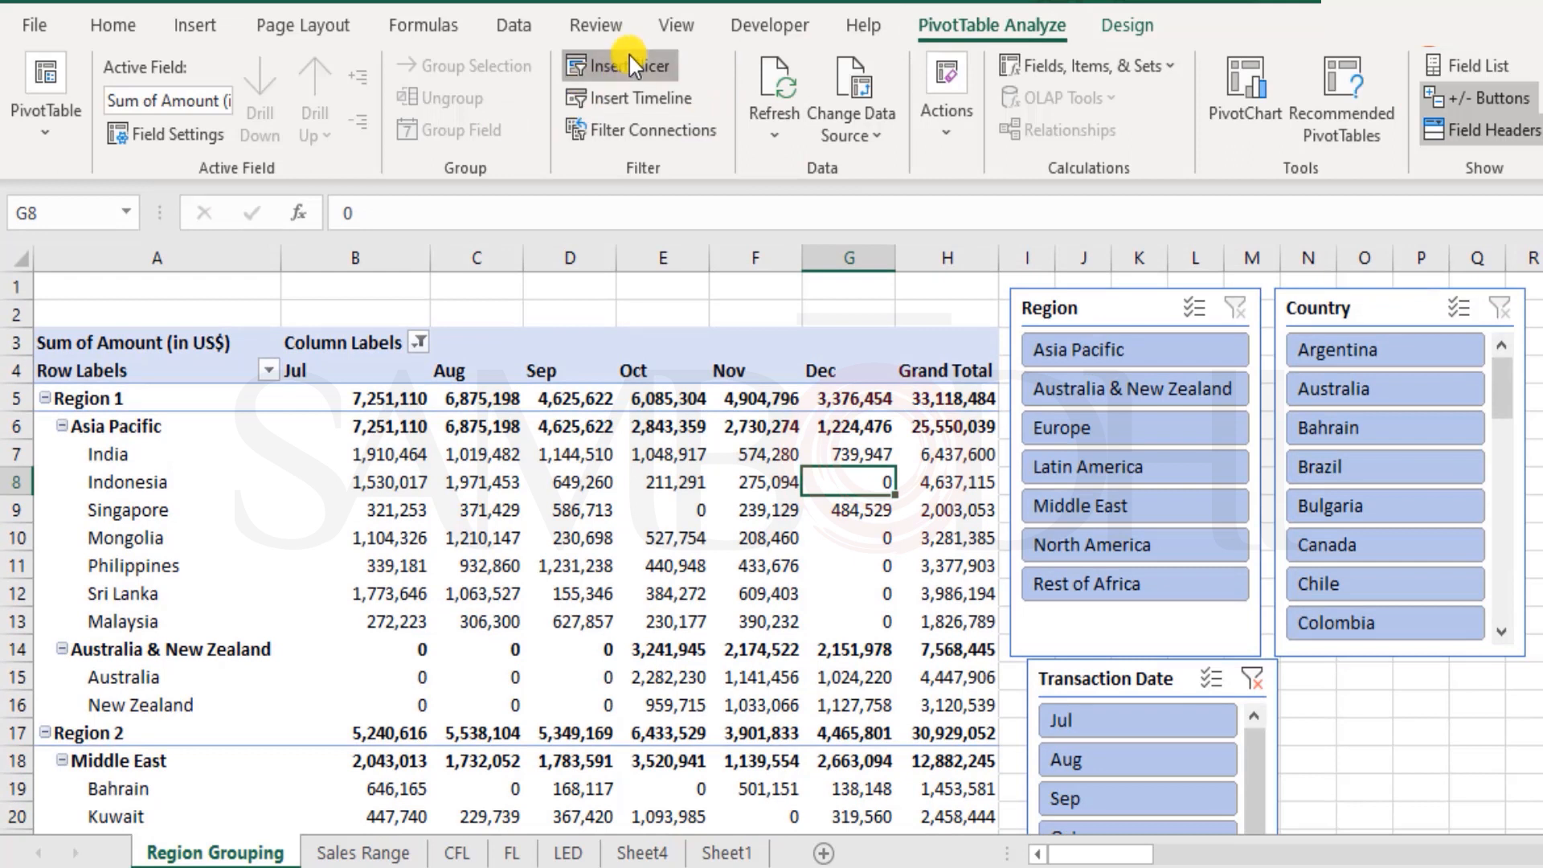
{"action": "left_click", "coordinate": [630, 60]}
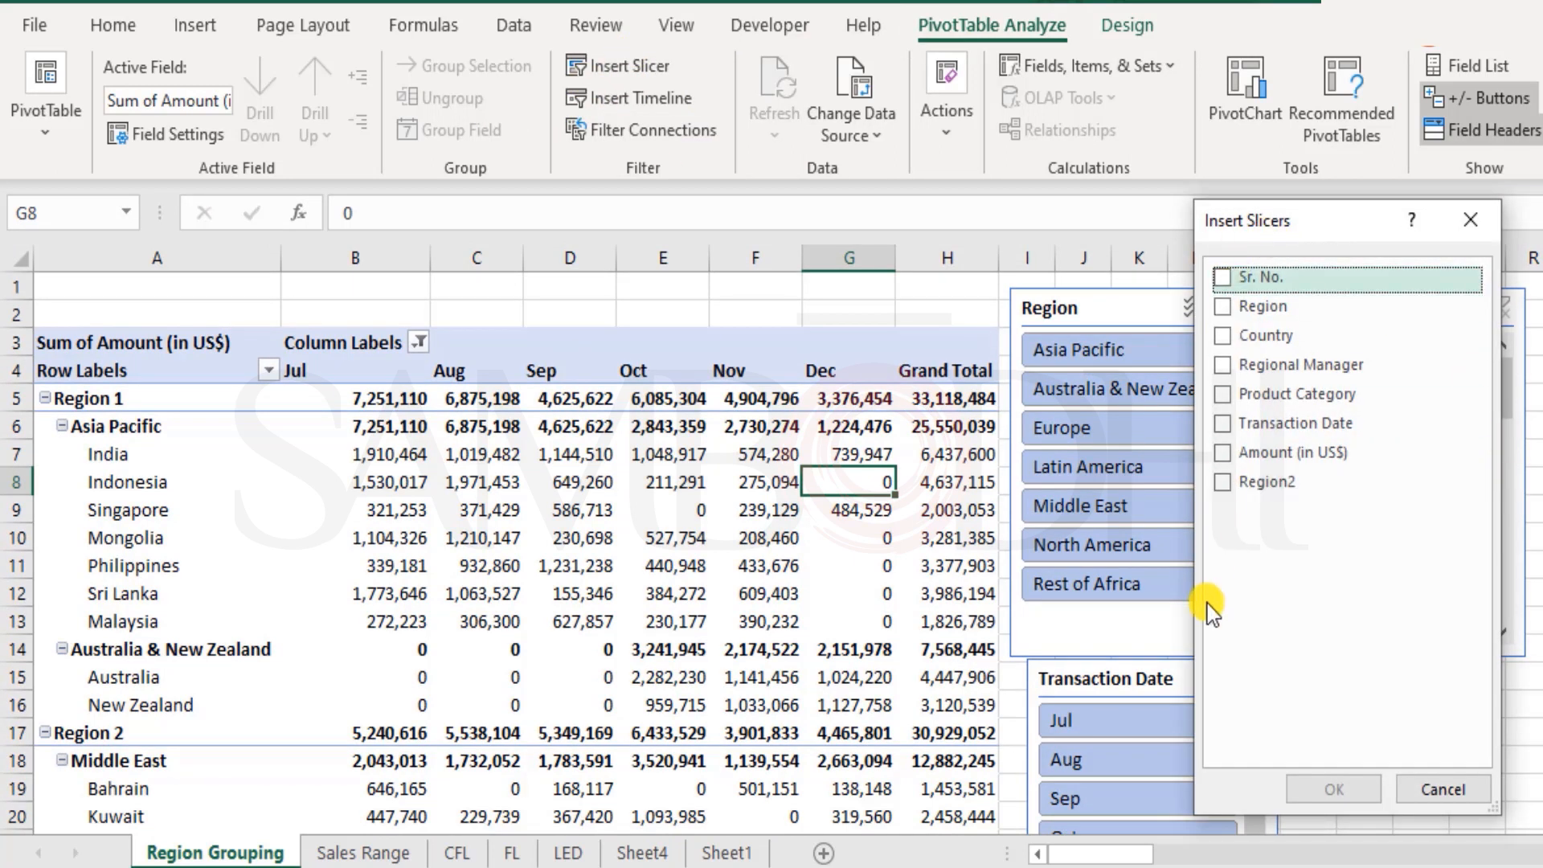
{"action": "left_click", "coordinate": [1242, 396]}
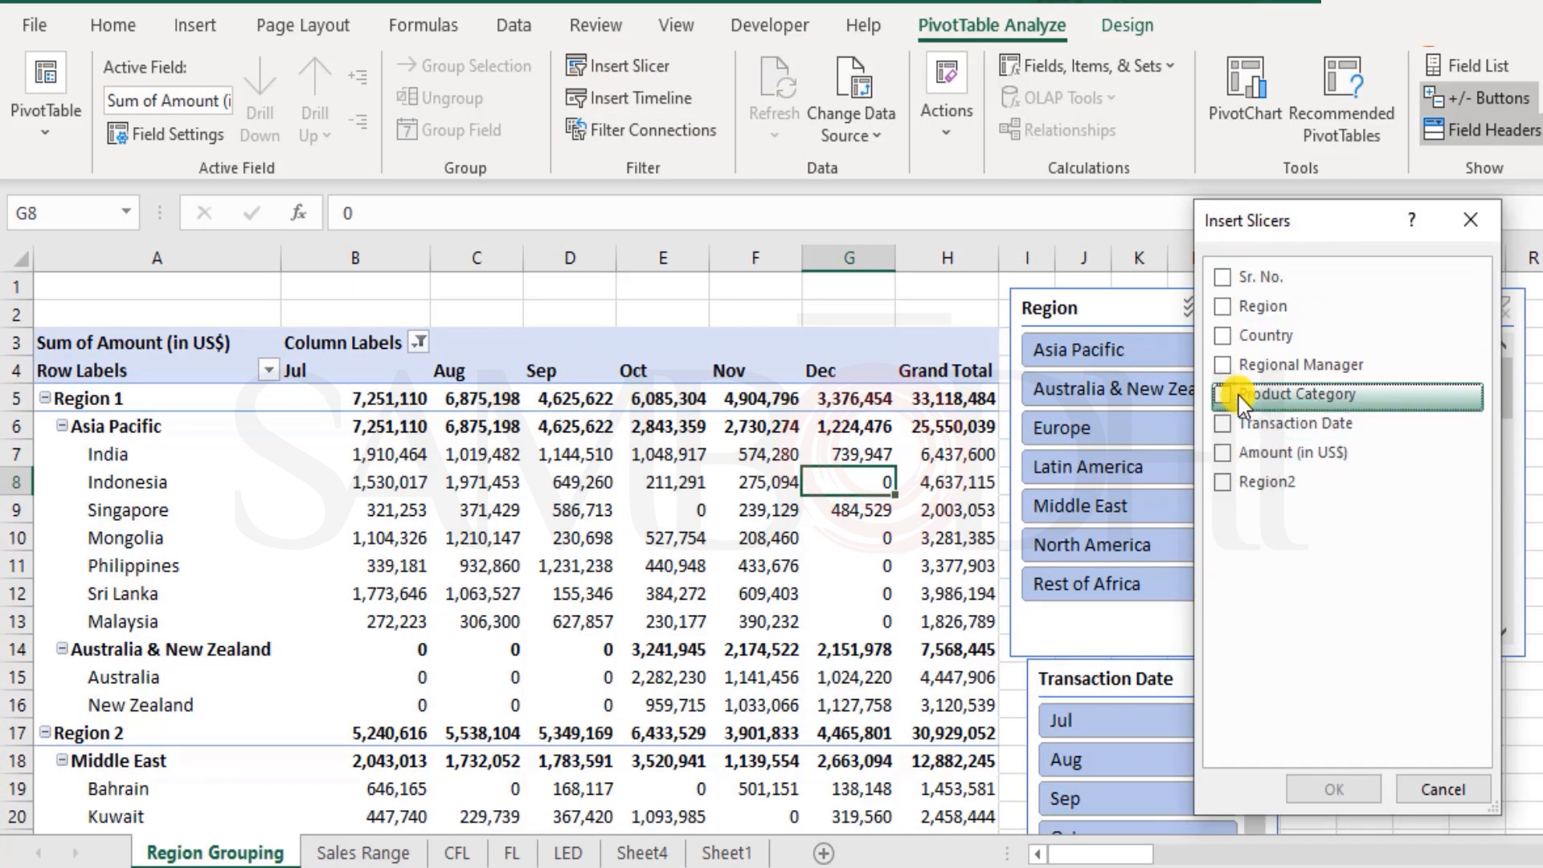
{"action": "left_click", "coordinate": [1225, 395]}
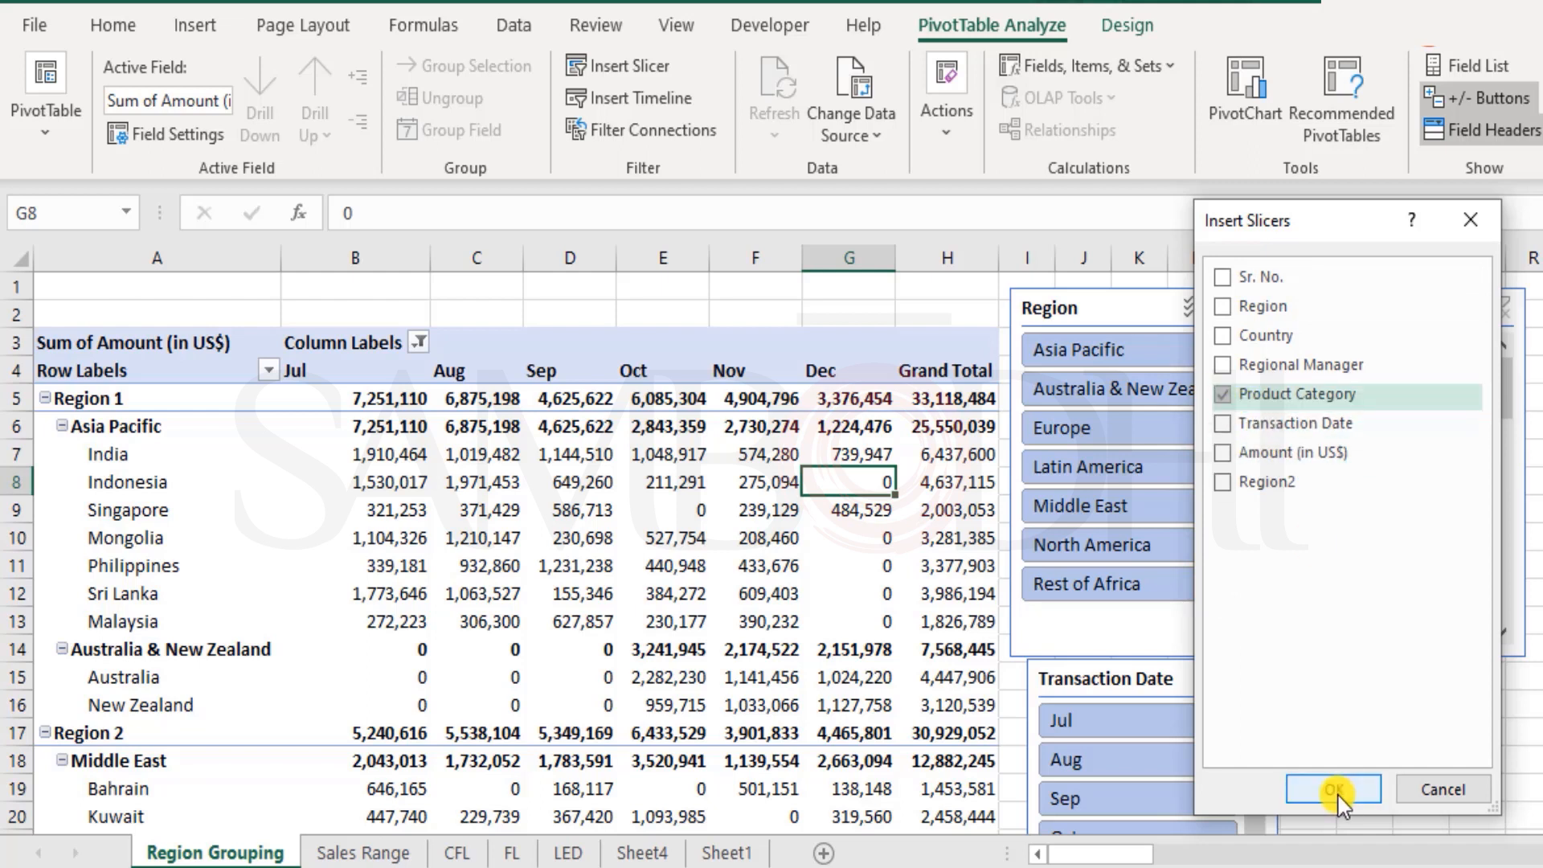
{"action": "left_click", "coordinate": [1334, 790]}
- Filter the PivotTable with the Product Category slicer to FL, to LED, and to FL and LED together
{"action": "left_click", "coordinate": [818, 477]}
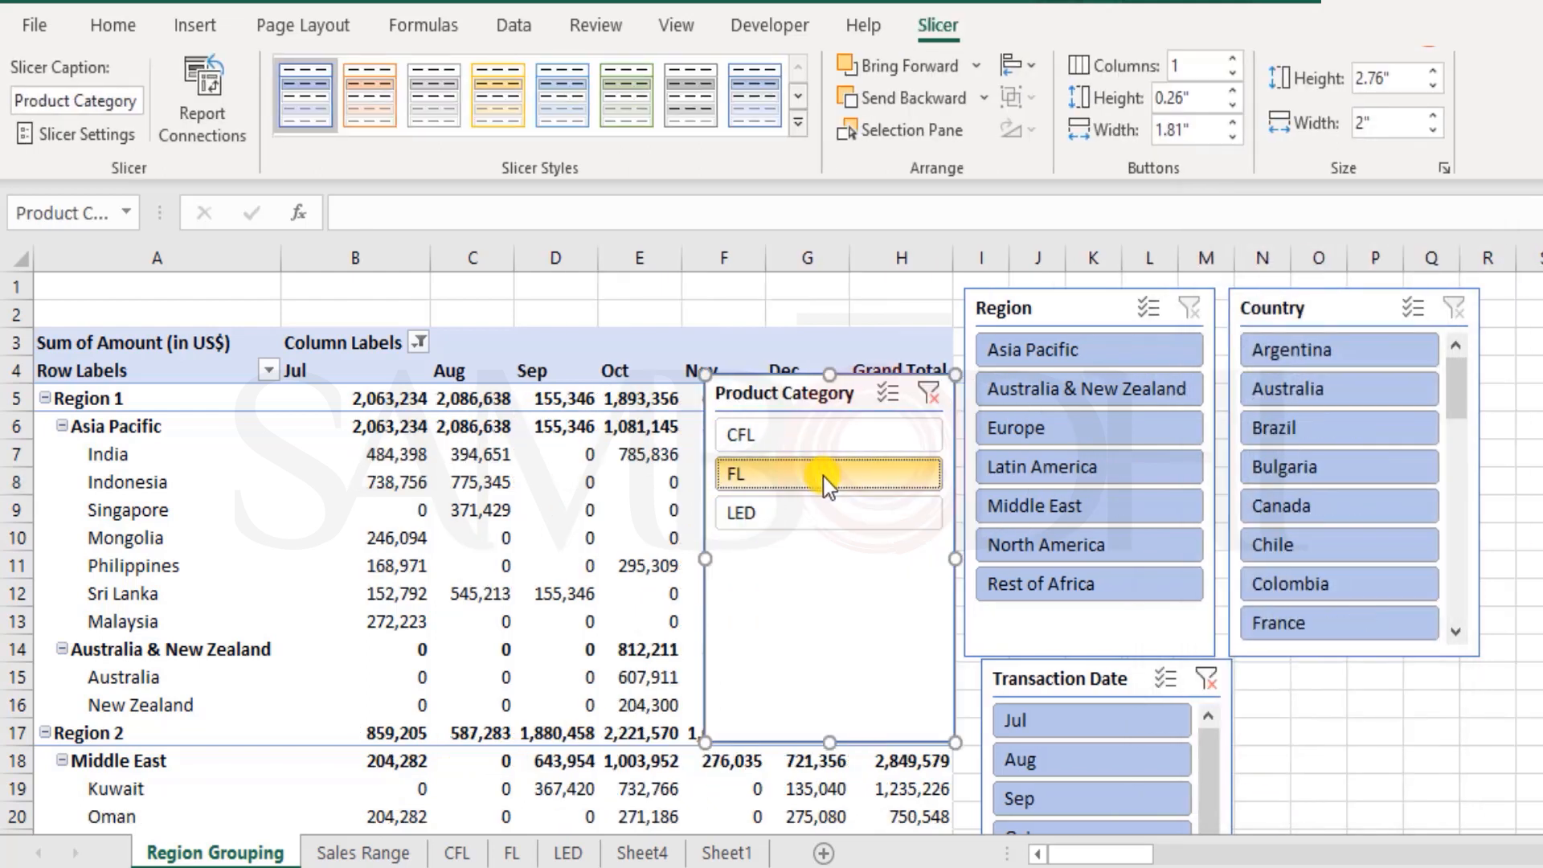
{"action": "left_click", "coordinate": [848, 514]}
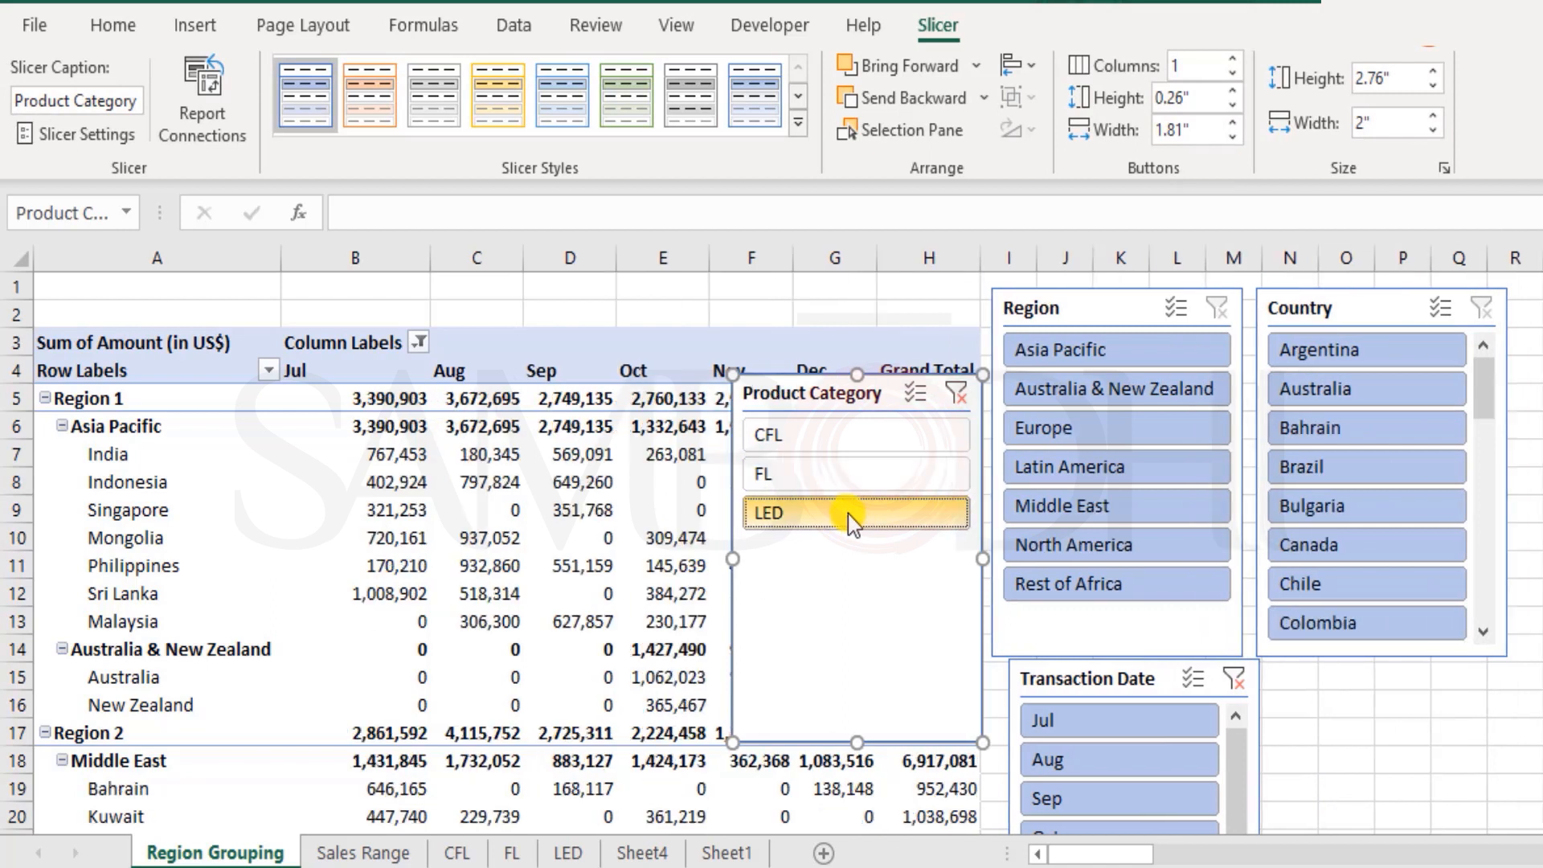
{"action": "left_click", "coordinate": [836, 475], "text": "ctrl"}
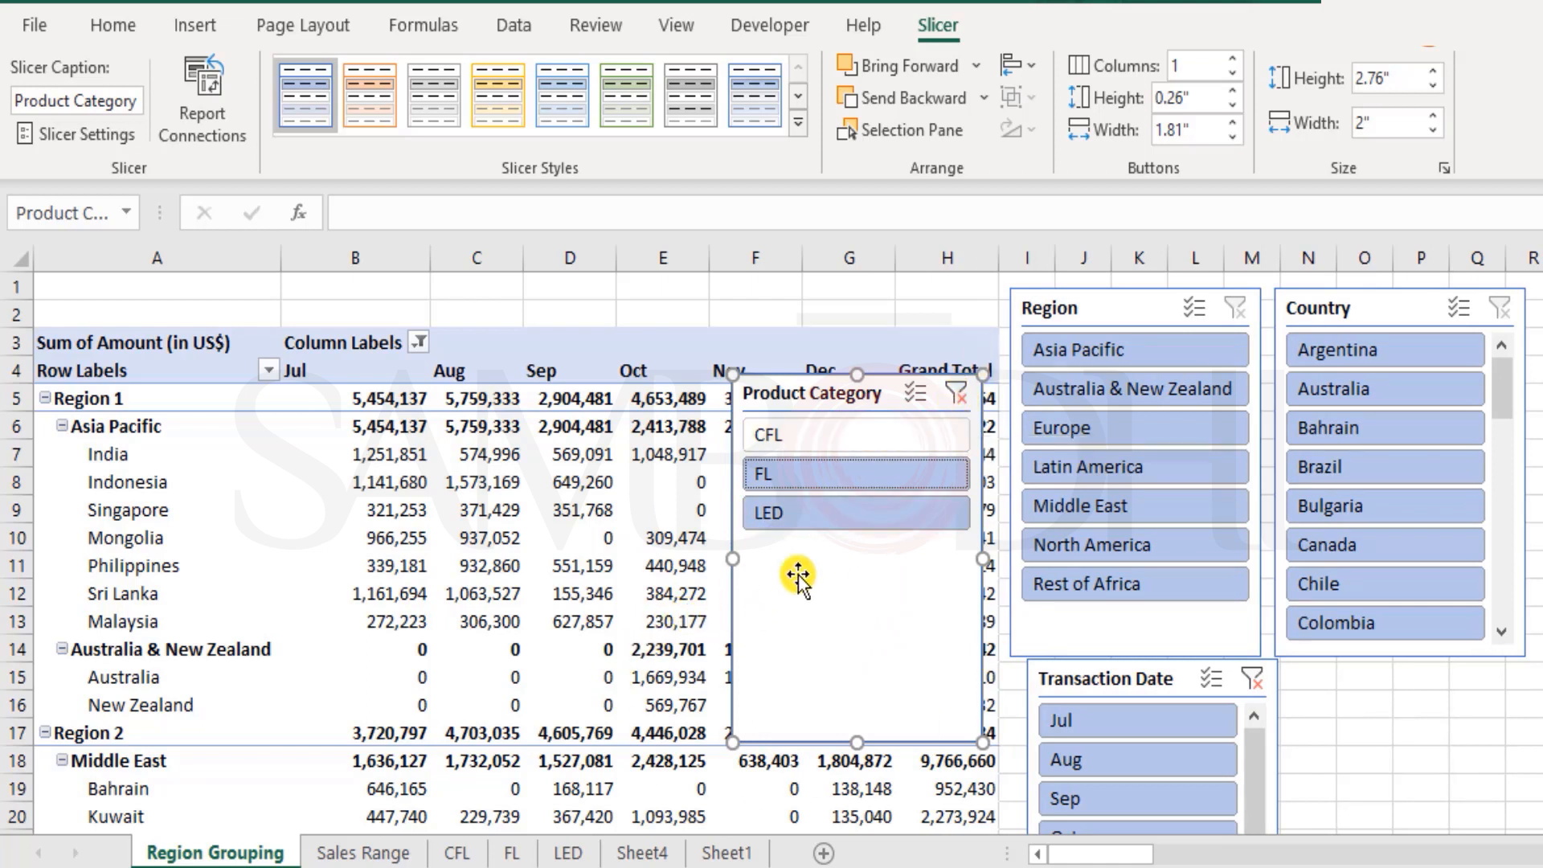
- Clear the Product Category slicer's filter and delete that slicer
{"action": "left_click", "coordinate": [957, 393]}
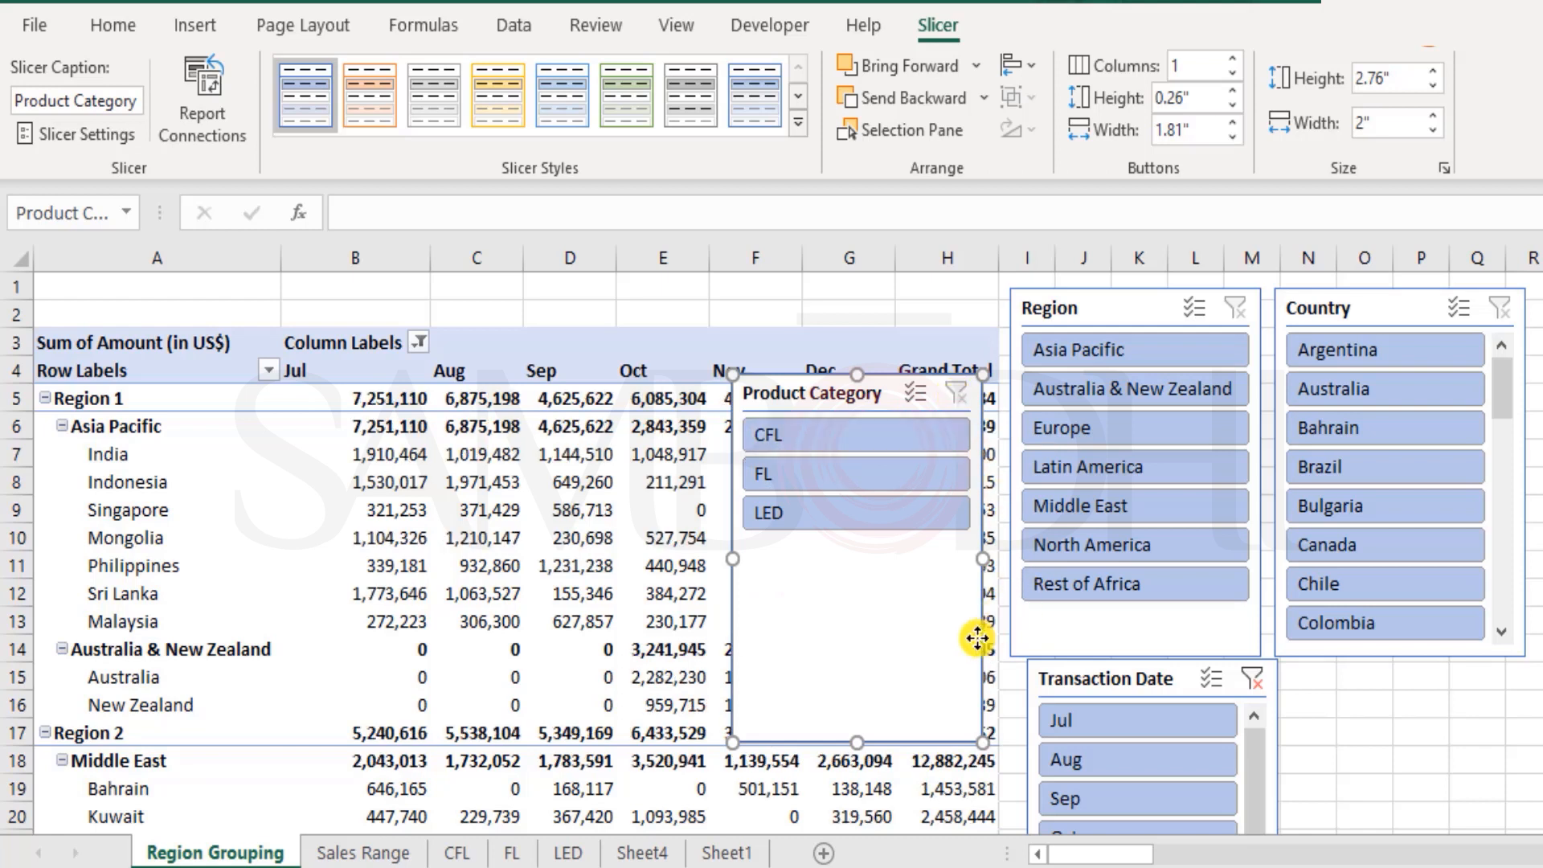
{"action": "key", "text": "Delete"}
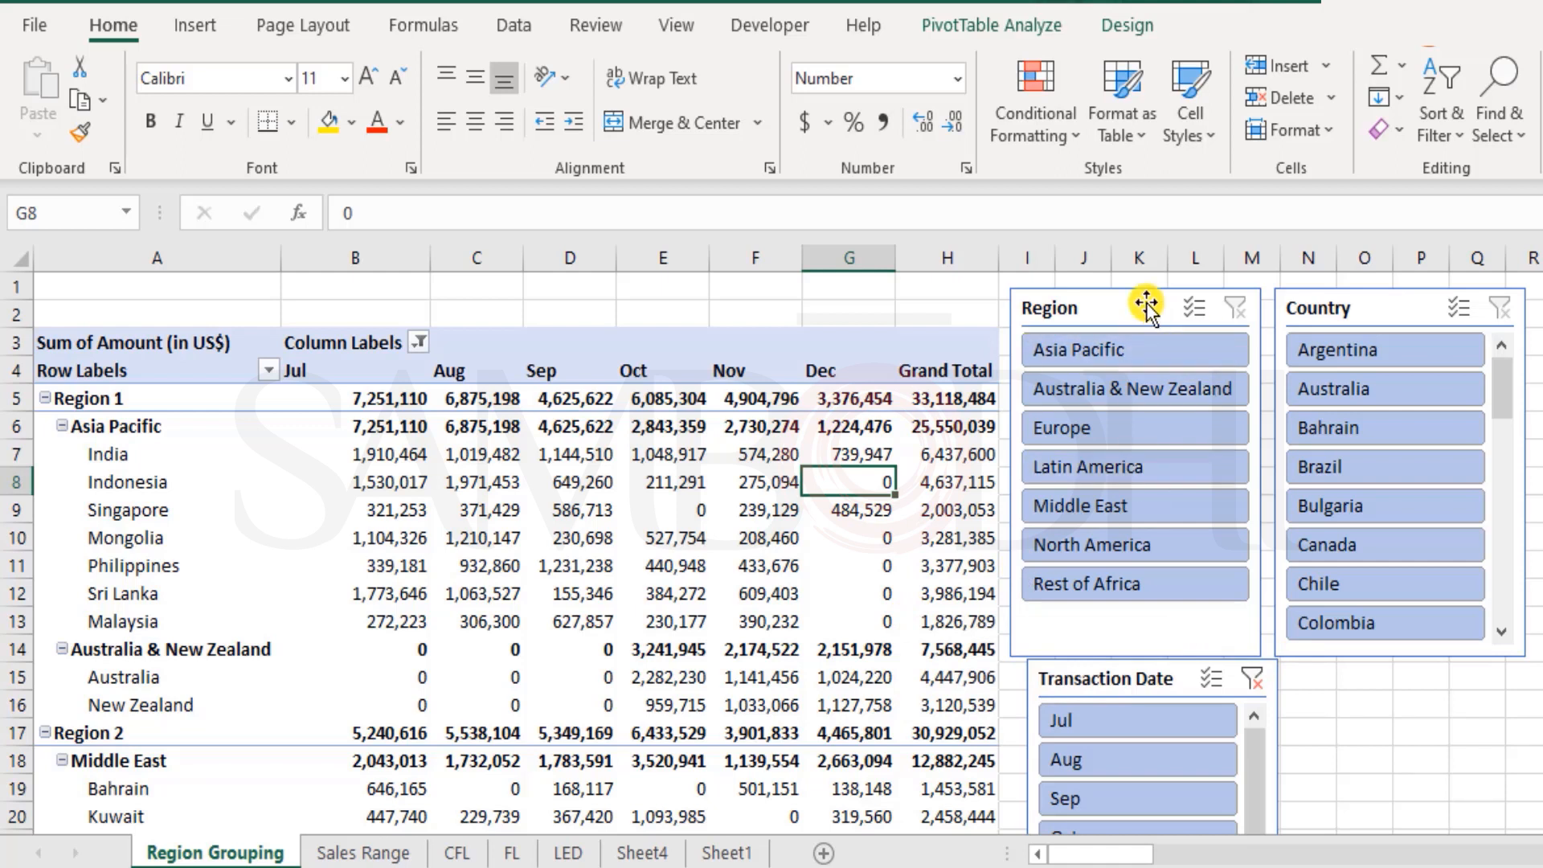
- Move the Region, Country and Transaction Date slicers down beside the Region 2 rows and line them up side by side
{"action": "left_click_drag", "start_coordinate": [1112, 679], "coordinate": [1539, 681]}
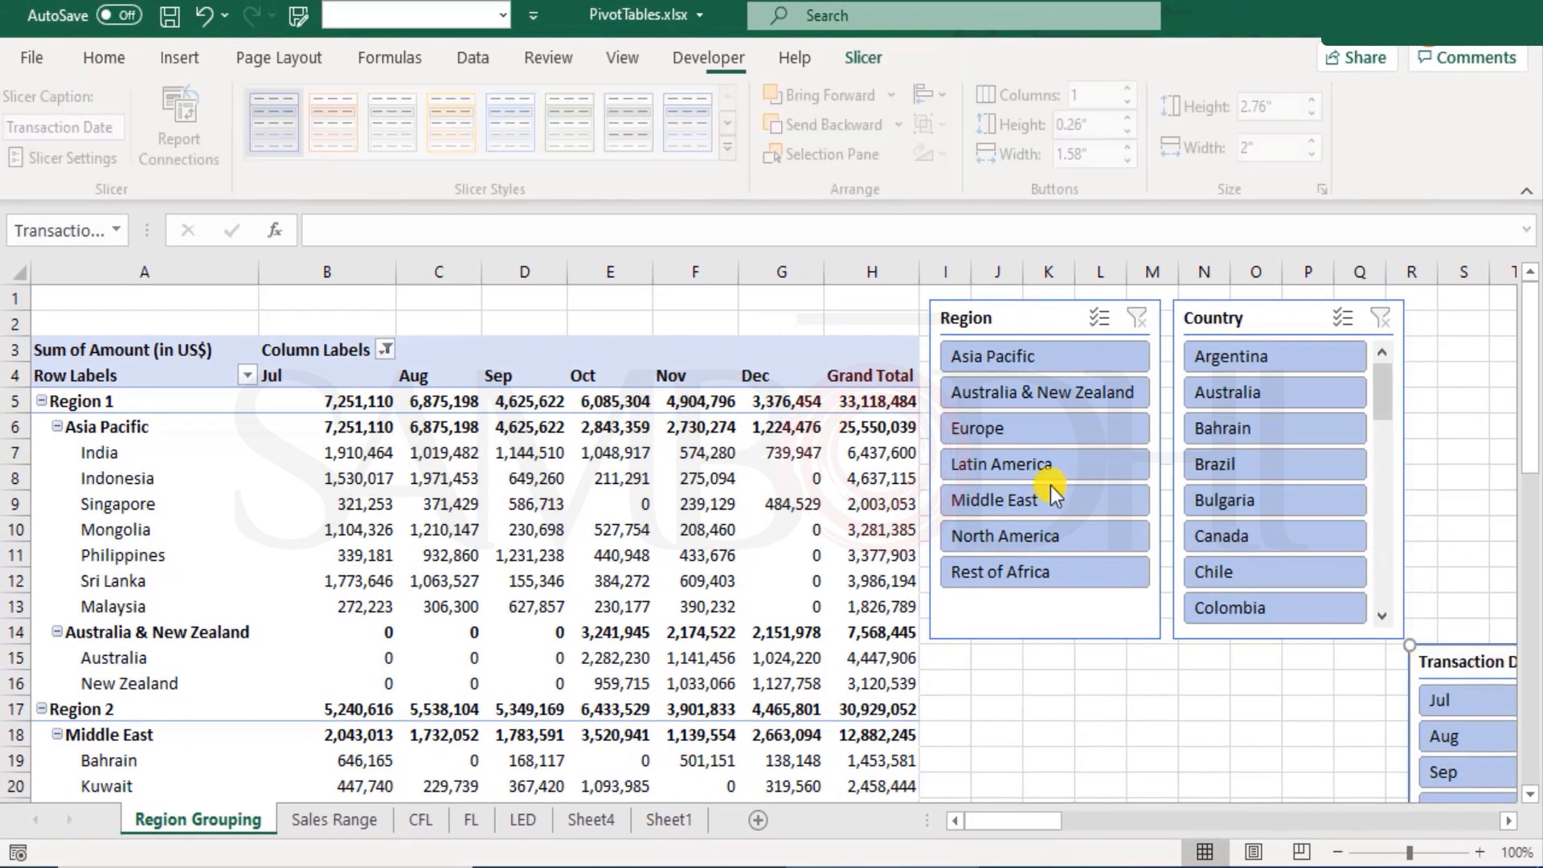
{"action": "left_click_drag", "start_coordinate": [996, 317], "coordinate": [1002, 692]}
{"action": "left_click_drag", "start_coordinate": [1230, 316], "coordinate": [1216, 690]}
{"action": "left_click", "coordinate": [1437, 674]}
{"action": "left_click_drag", "start_coordinate": [1436, 674], "coordinate": [1419, 689]}
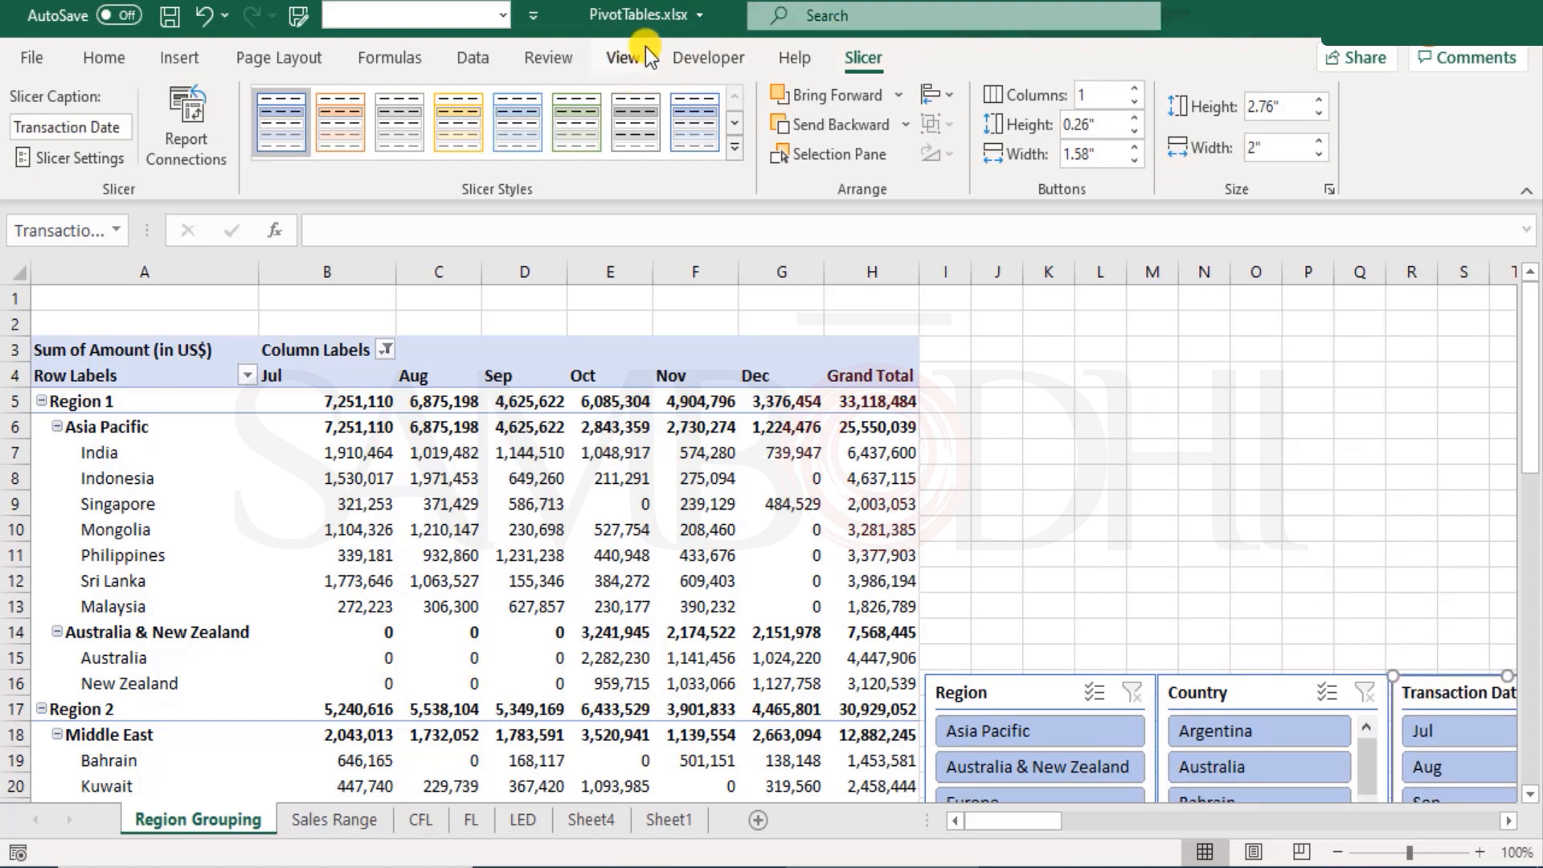
- Check which fields are offered for a timeline, and view the Transaction Date column of the source data in Sheet1
{"action": "left_click", "coordinate": [666, 580]}
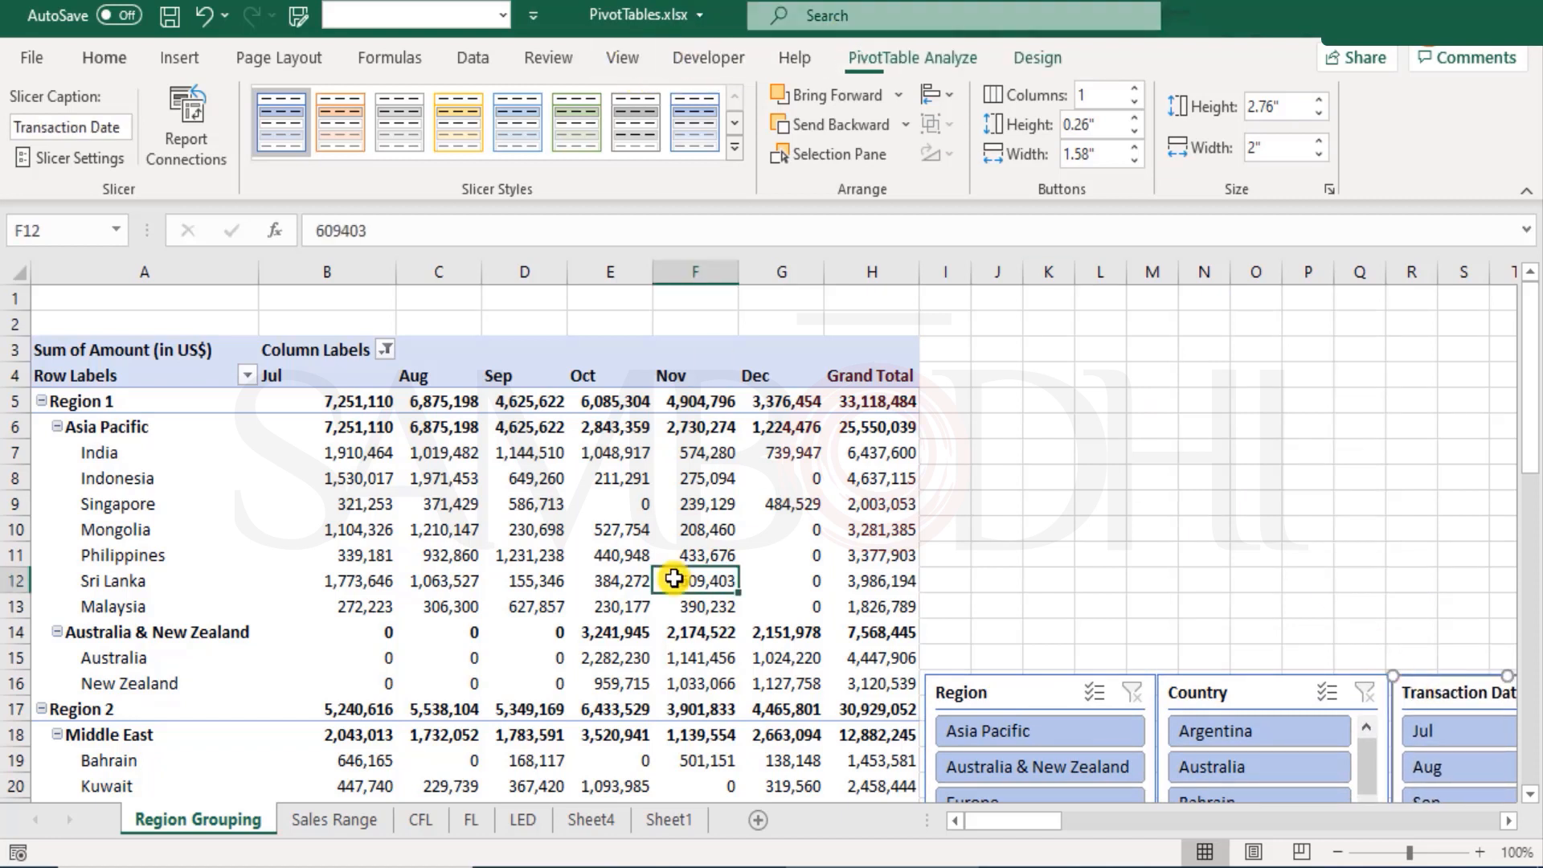
{"action": "left_click", "coordinate": [934, 59]}
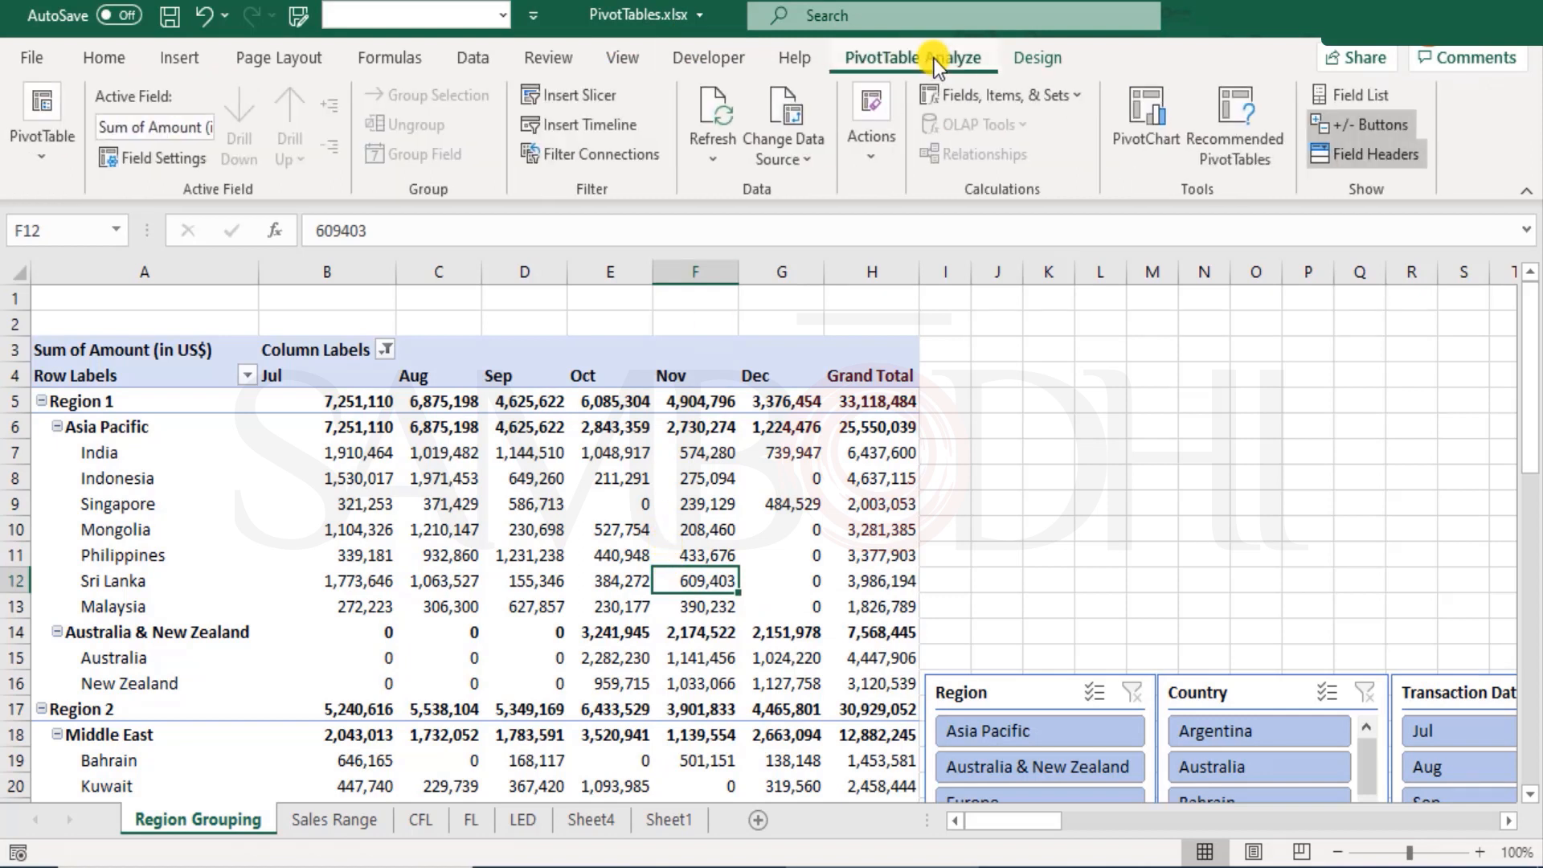
{"action": "left_click", "coordinate": [621, 124]}
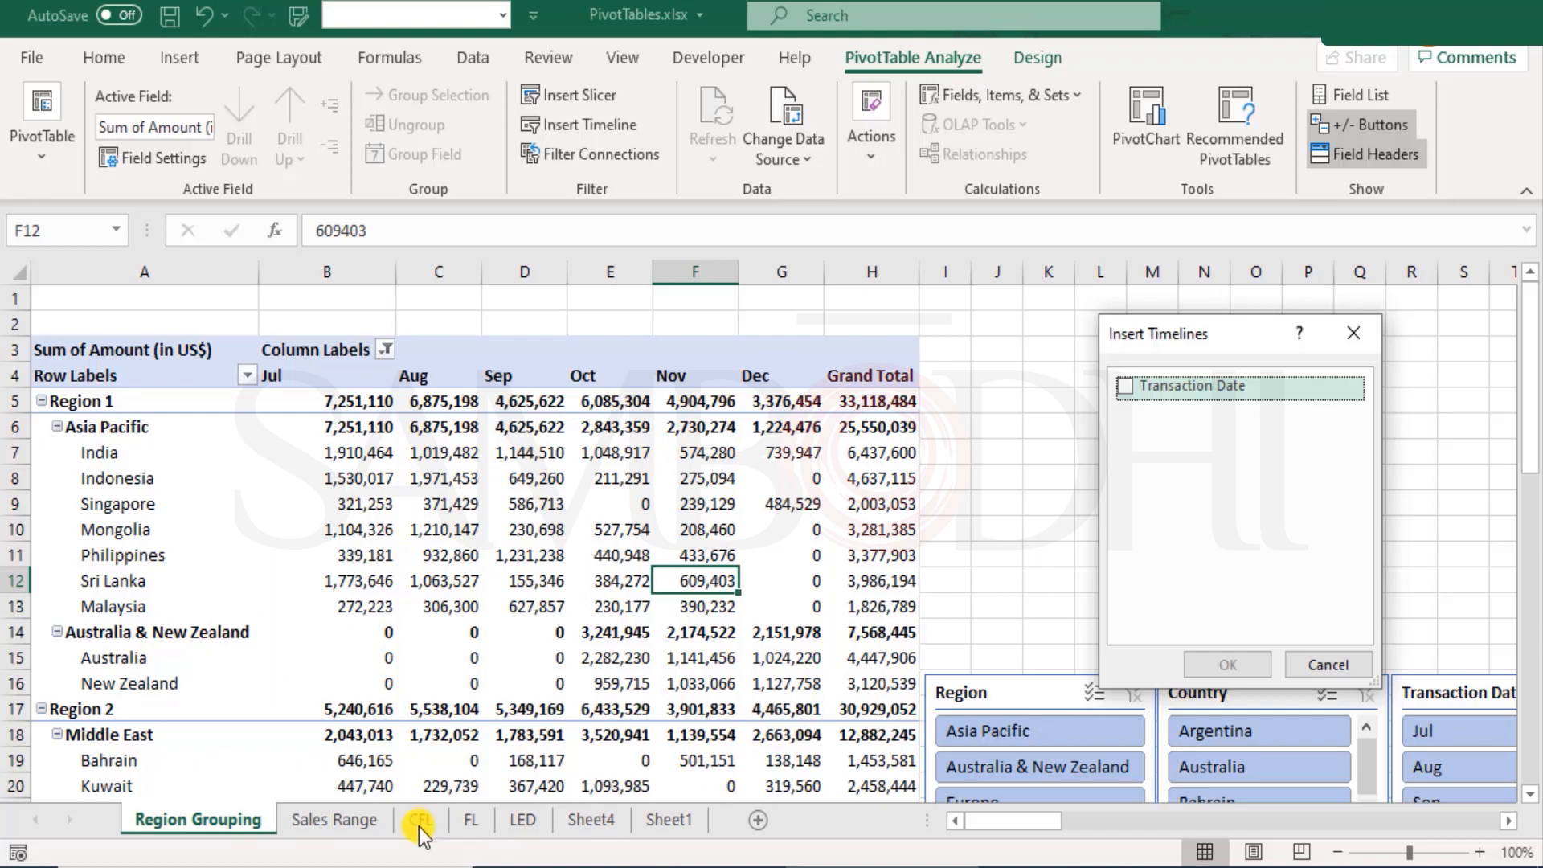
{"action": "left_click", "coordinate": [1372, 662]}
{"action": "left_click", "coordinate": [667, 818]}
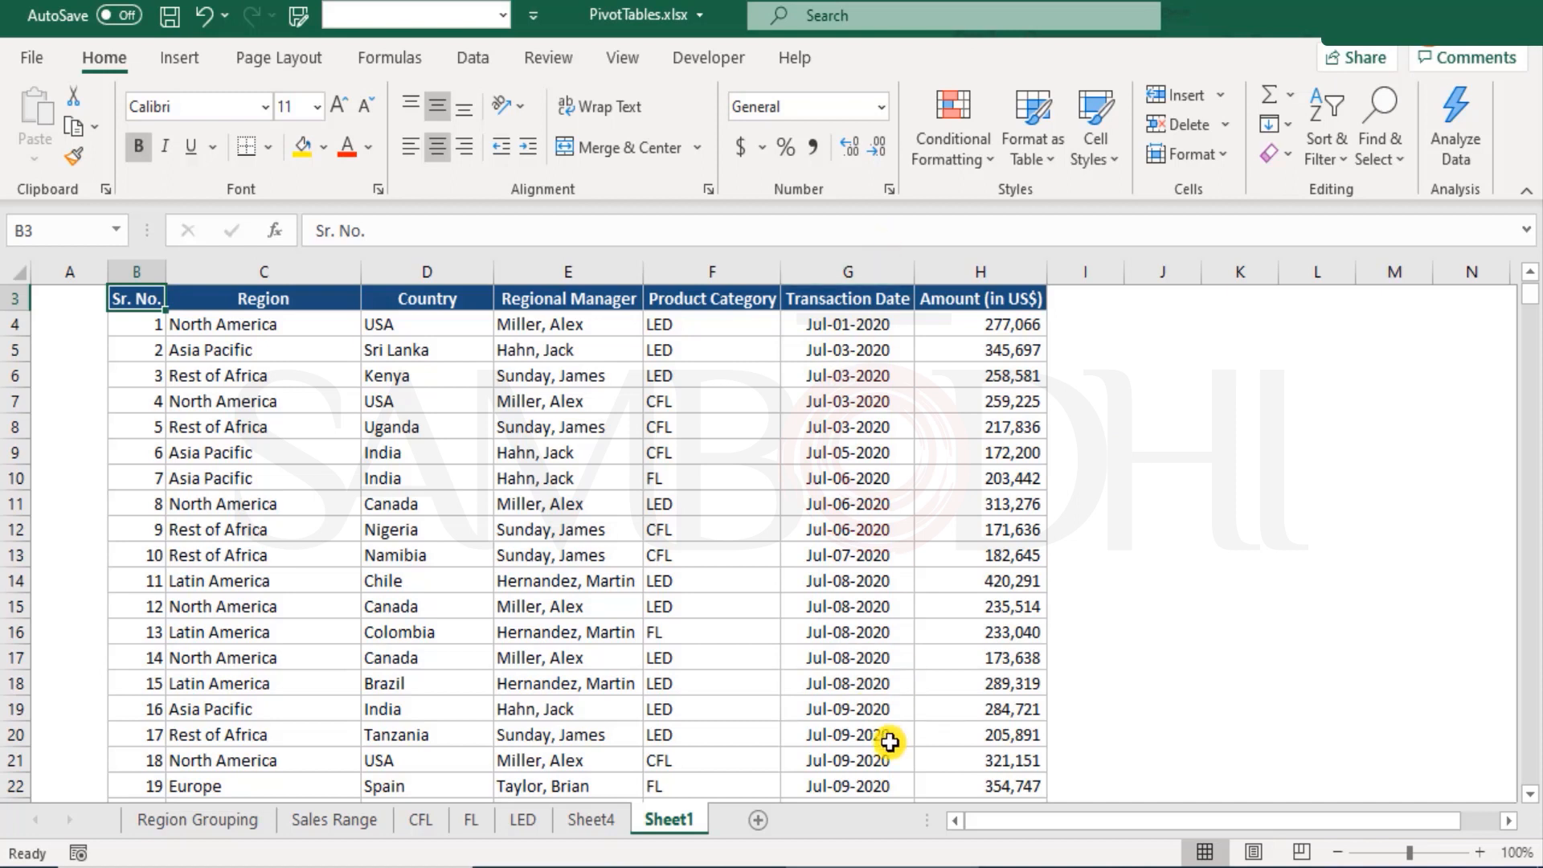
{"action": "left_click", "coordinate": [200, 824]}
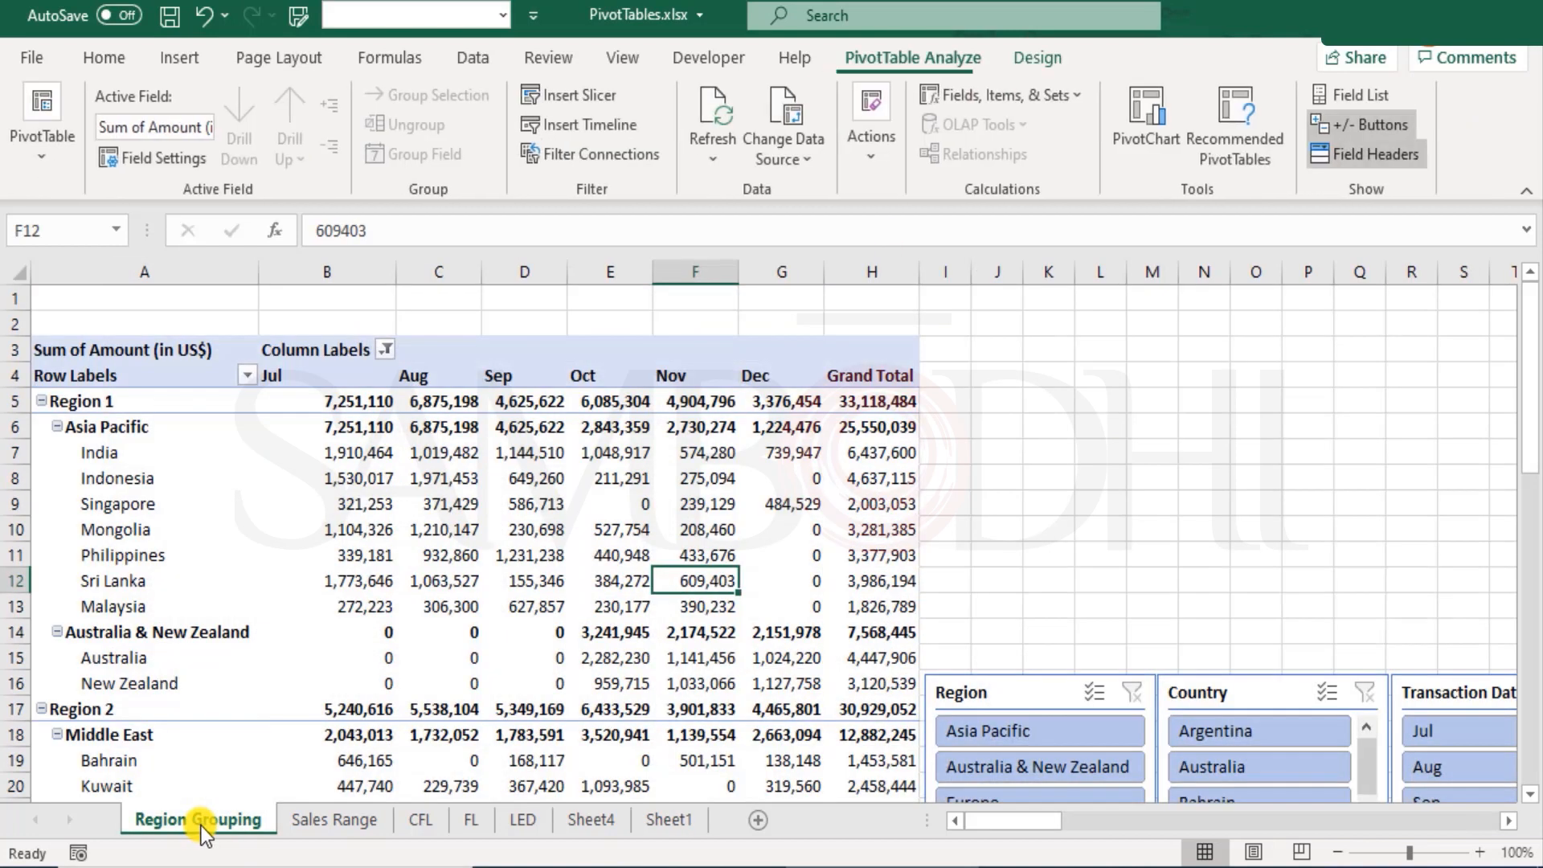
- Insert a Transaction Date timeline for the Region Grouping PivotTable, placed above the slicers and widened to 4.77"
{"action": "left_click", "coordinate": [631, 130]}
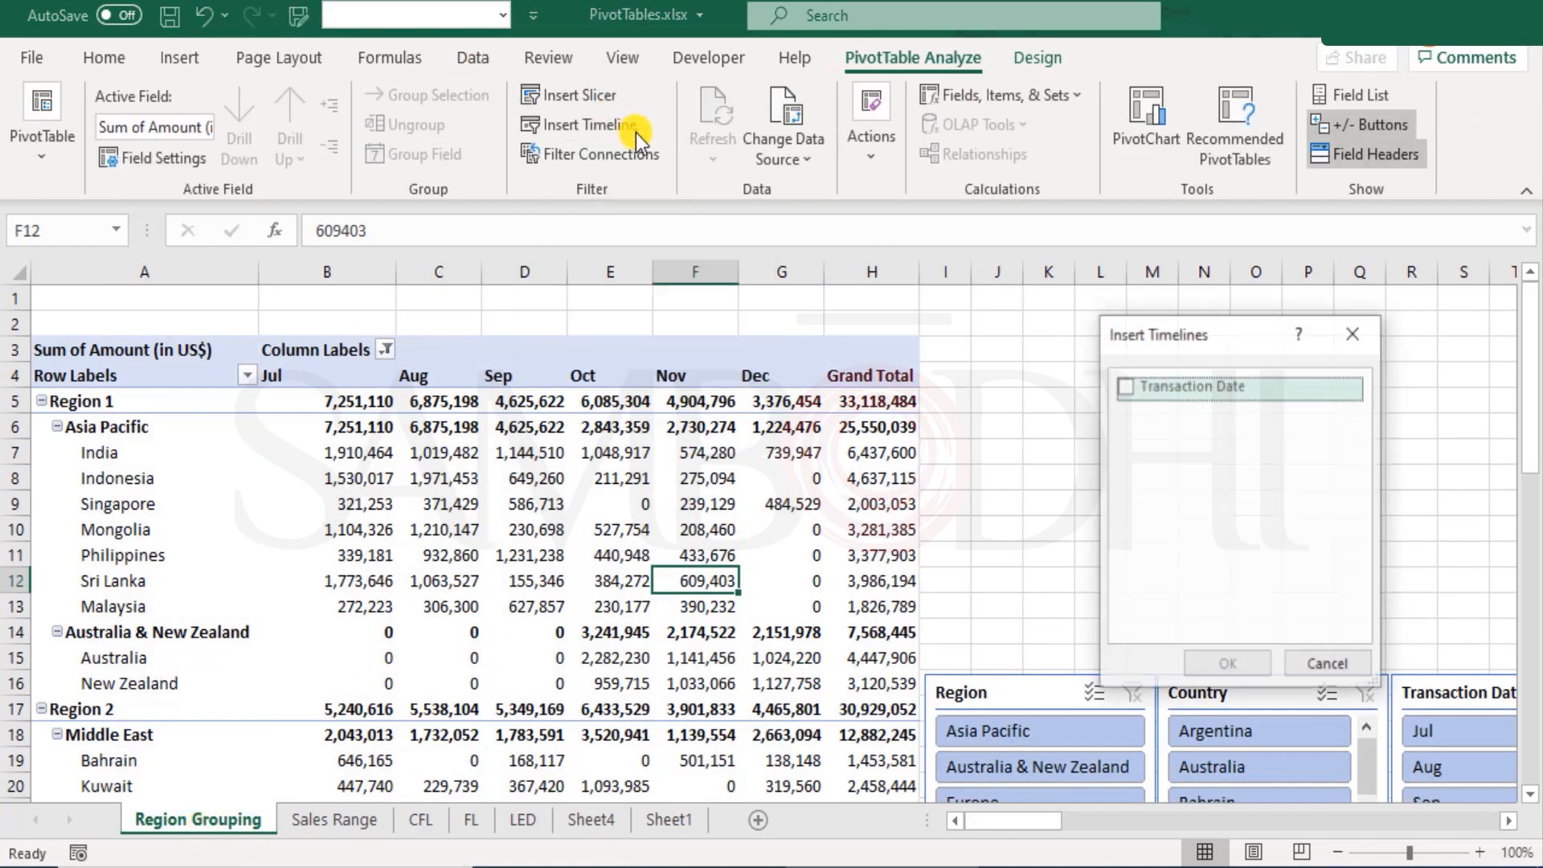
{"action": "left_click", "coordinate": [1131, 391]}
{"action": "left_click", "coordinate": [1225, 664]}
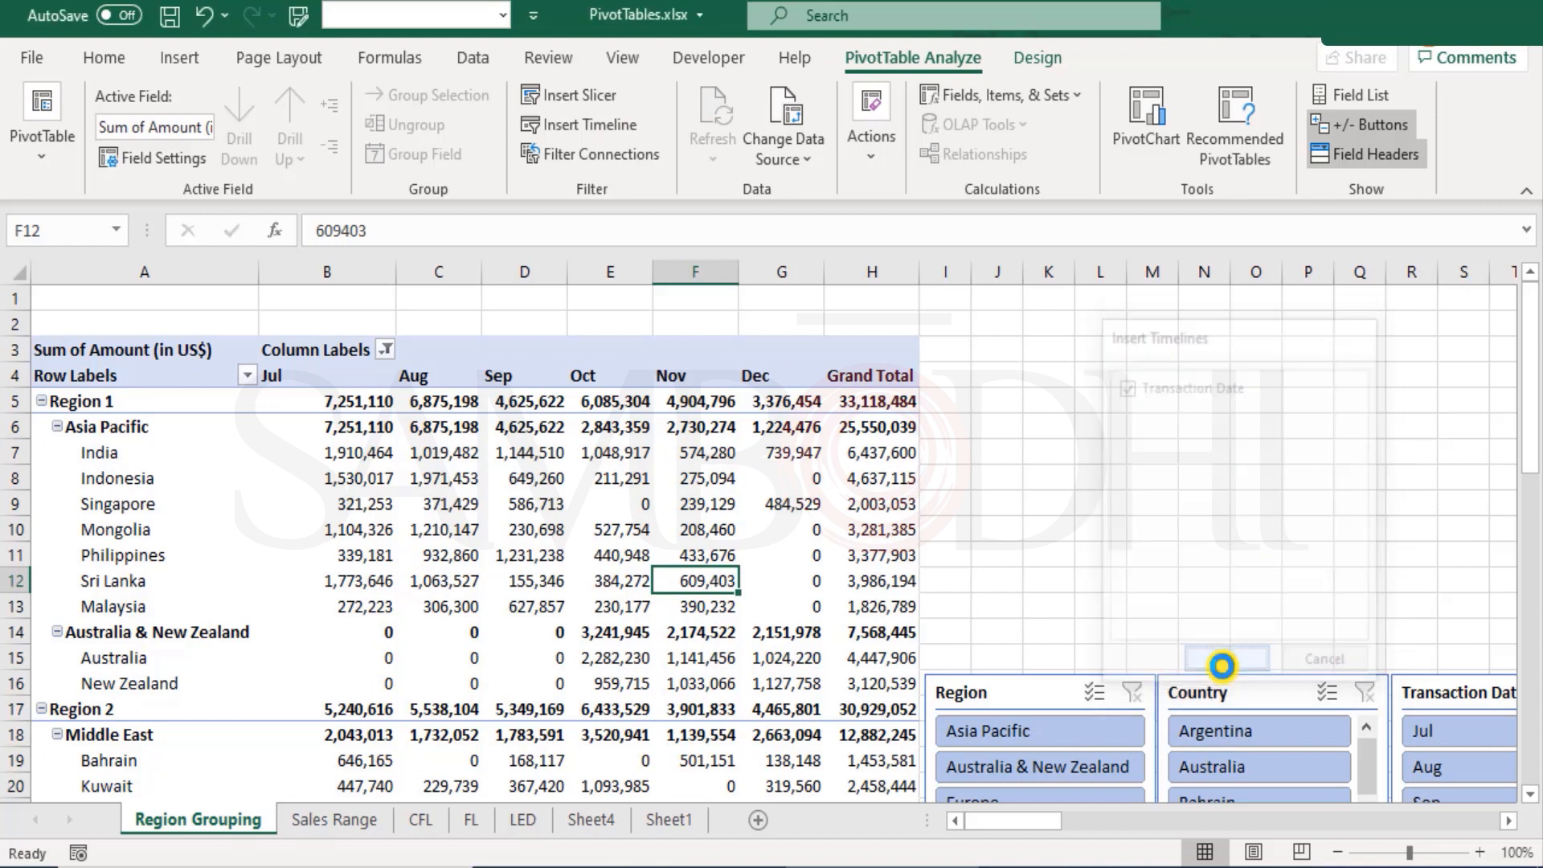
{"action": "left_click_drag", "start_coordinate": [733, 480], "coordinate": [1085, 331]}
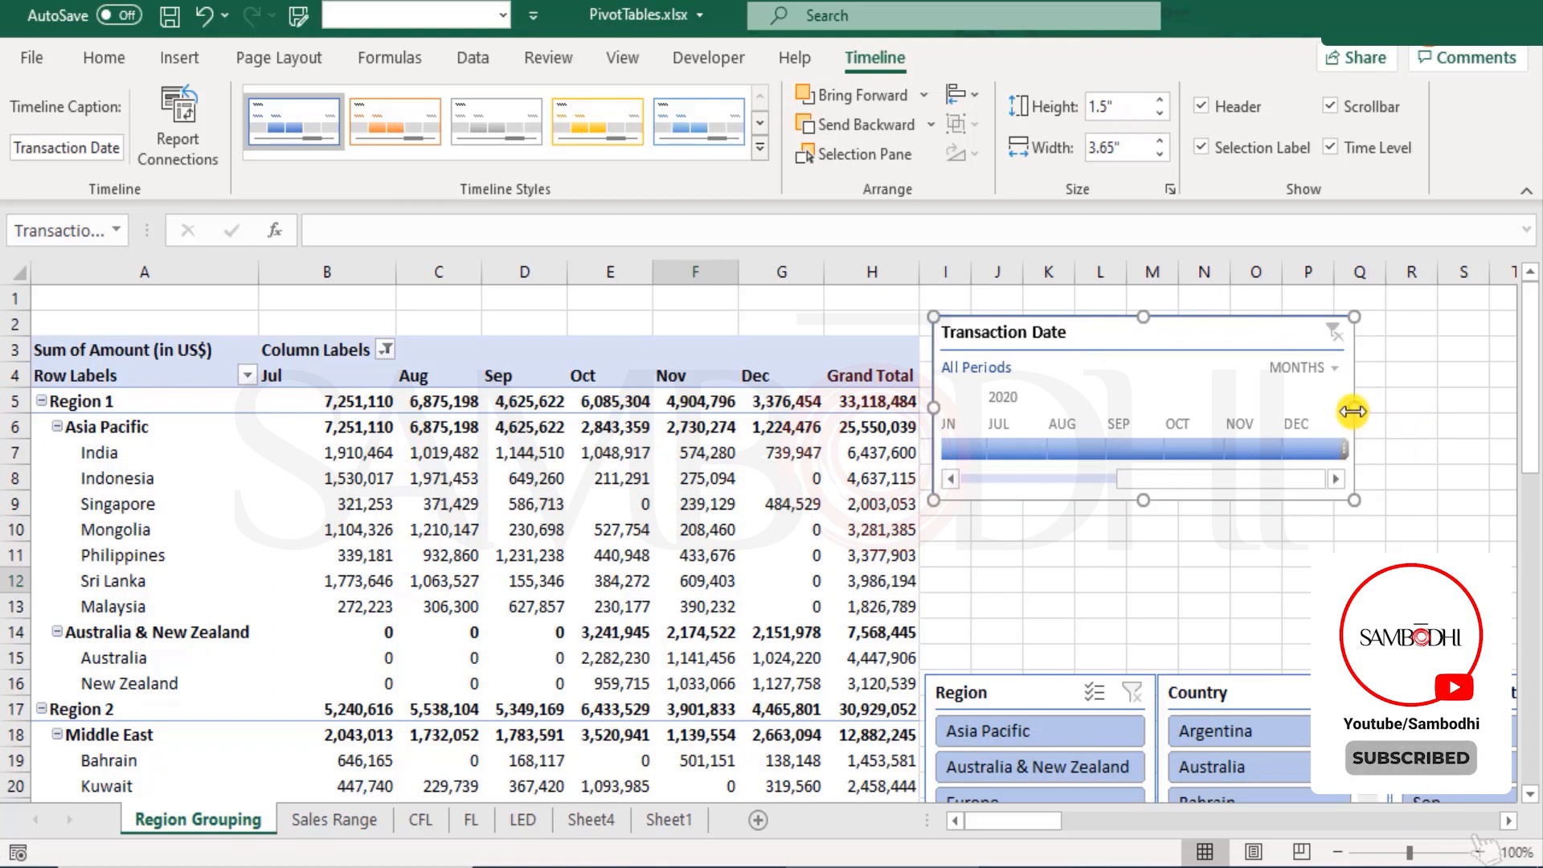
{"action": "left_click_drag", "start_coordinate": [1468, 404], "coordinate": [1485, 408]}
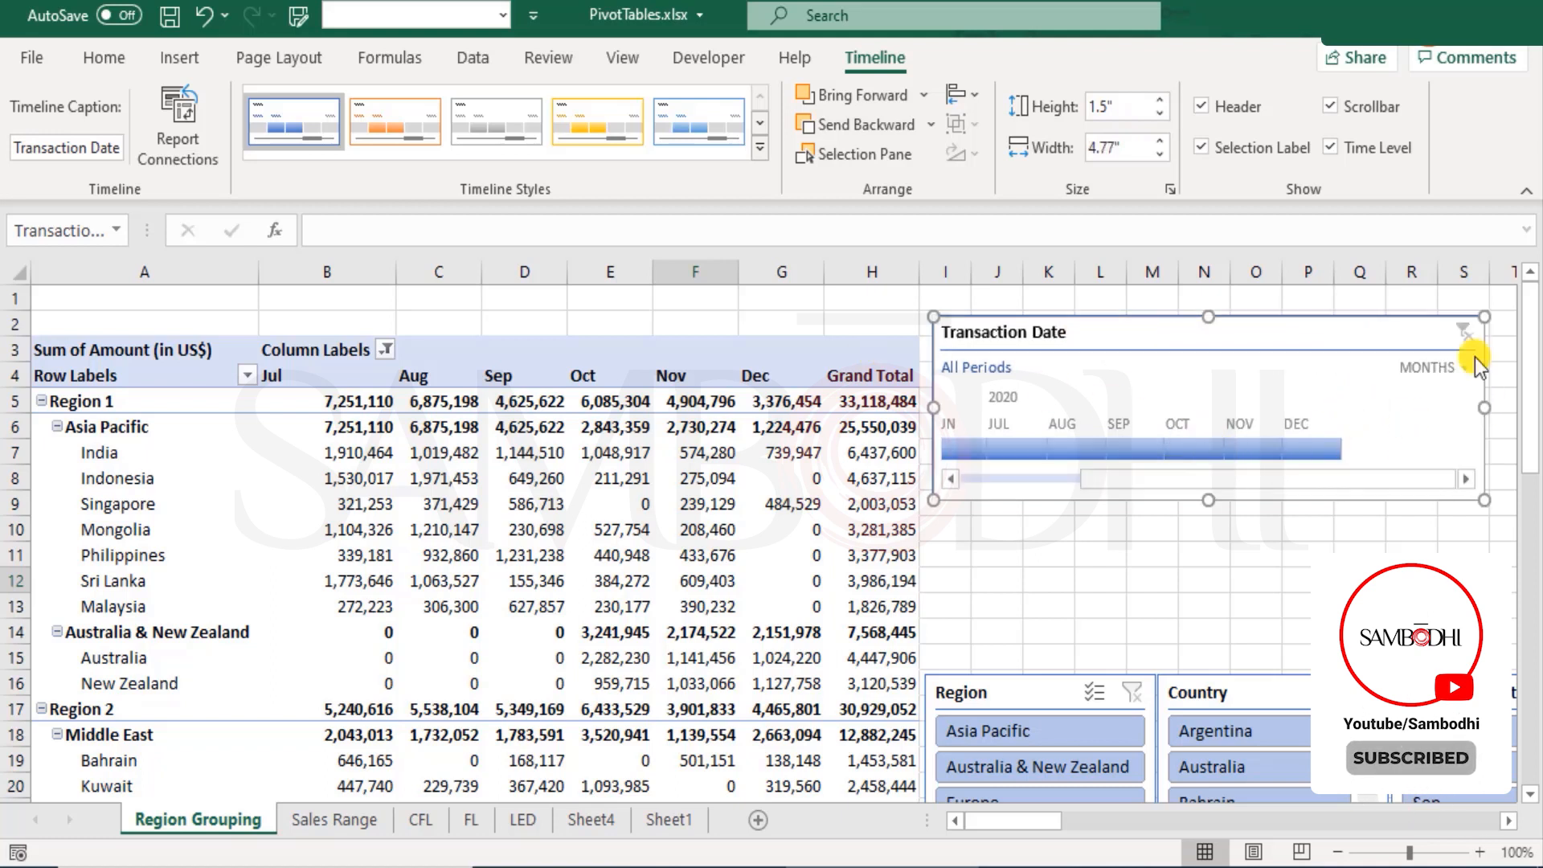
- Filter the PivotTable to Jul 2020 with the Transaction Date timeline and review the filtered rows
{"action": "left_click_drag", "start_coordinate": [1088, 478], "coordinate": [1021, 480]}
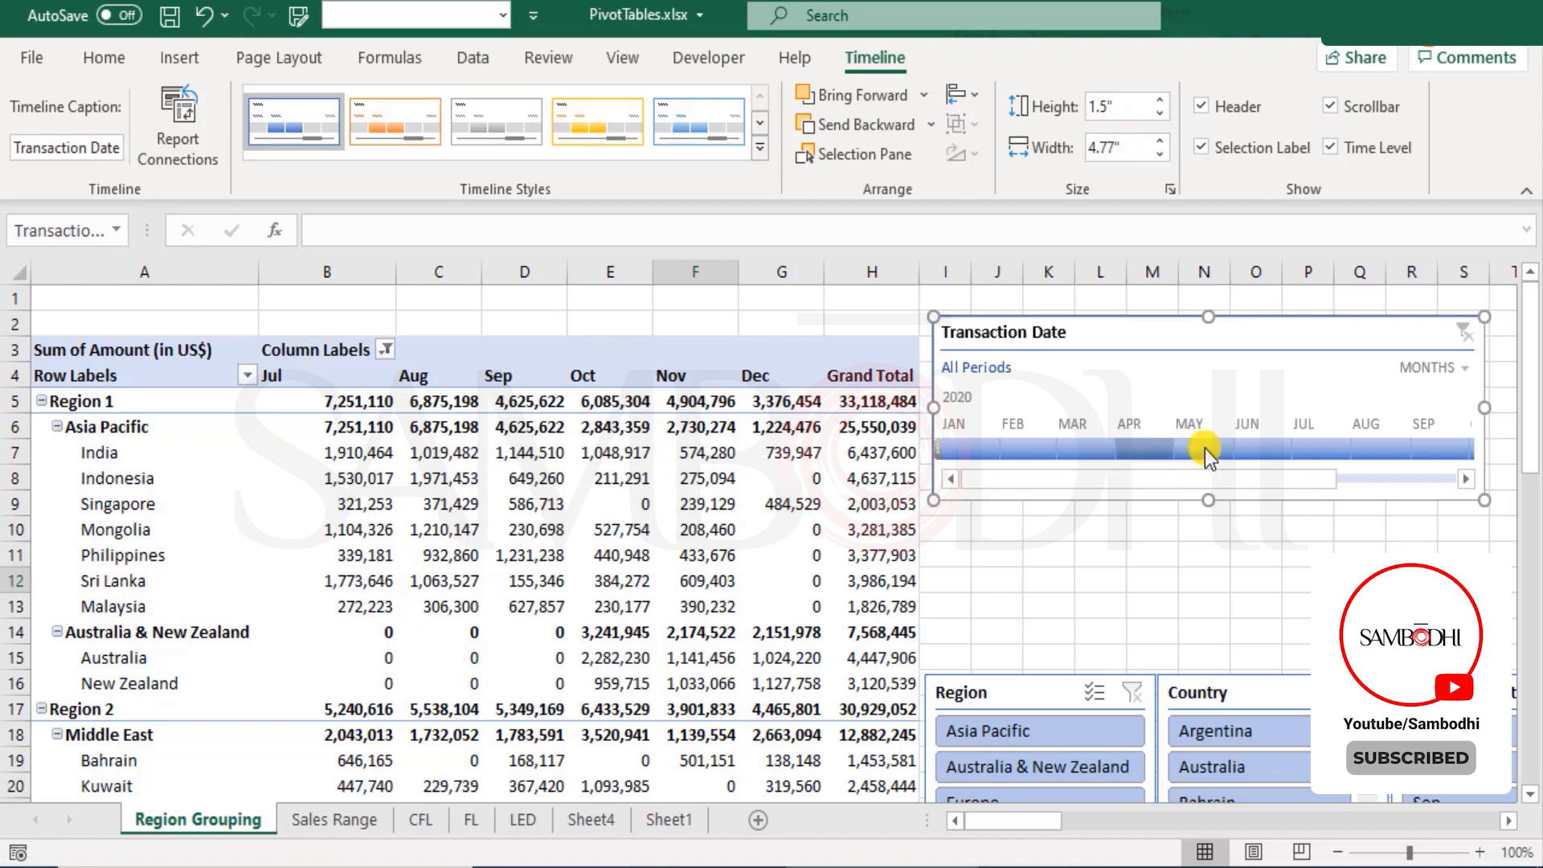
{"action": "left_click_drag", "start_coordinate": [1281, 474], "coordinate": [1010, 484]}
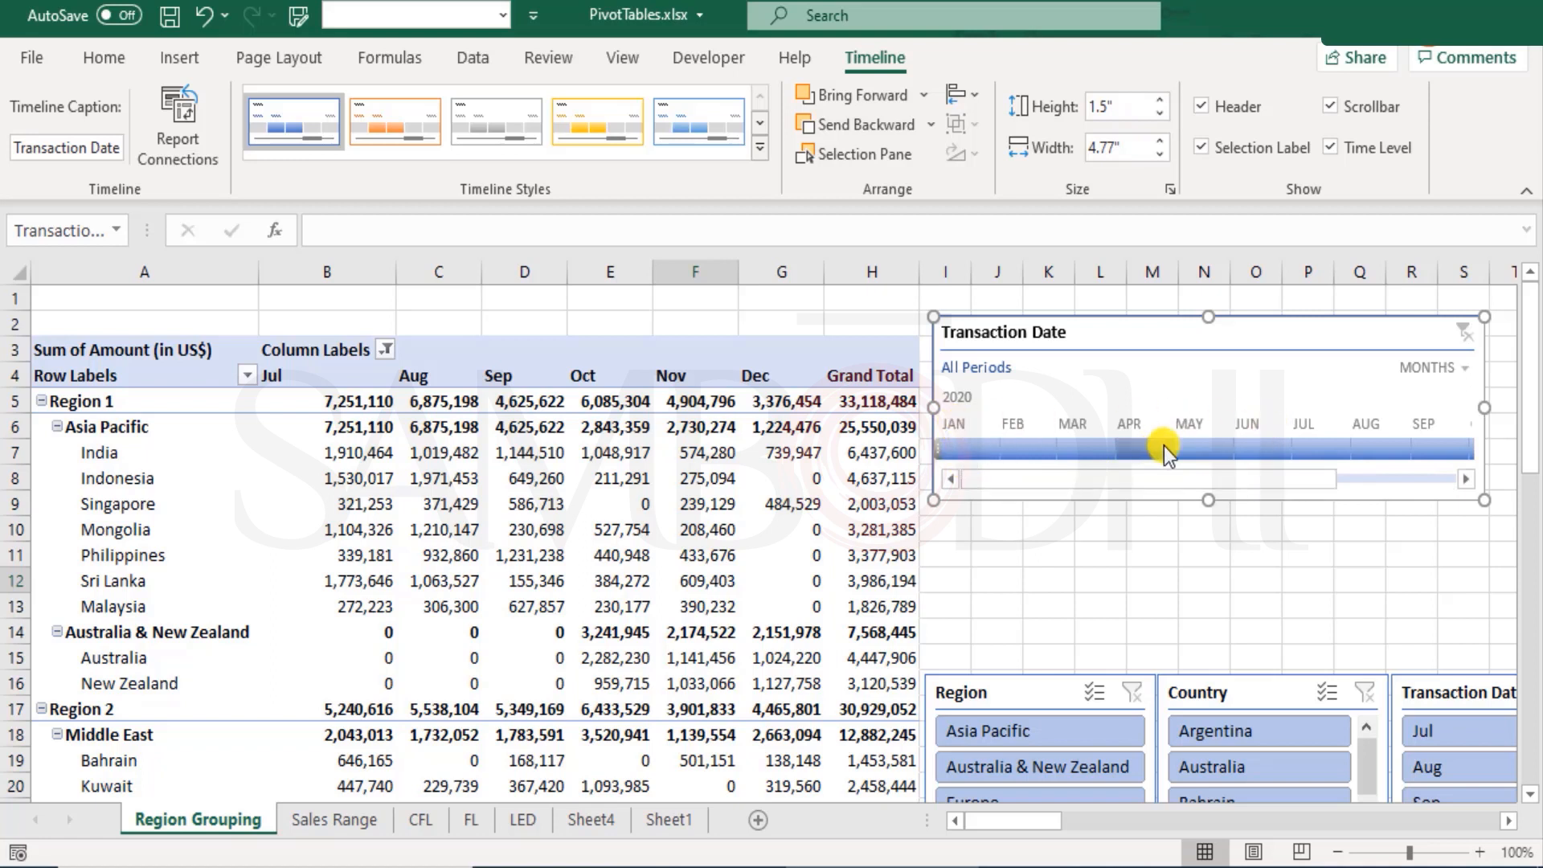
{"action": "left_click", "coordinate": [1319, 445]}
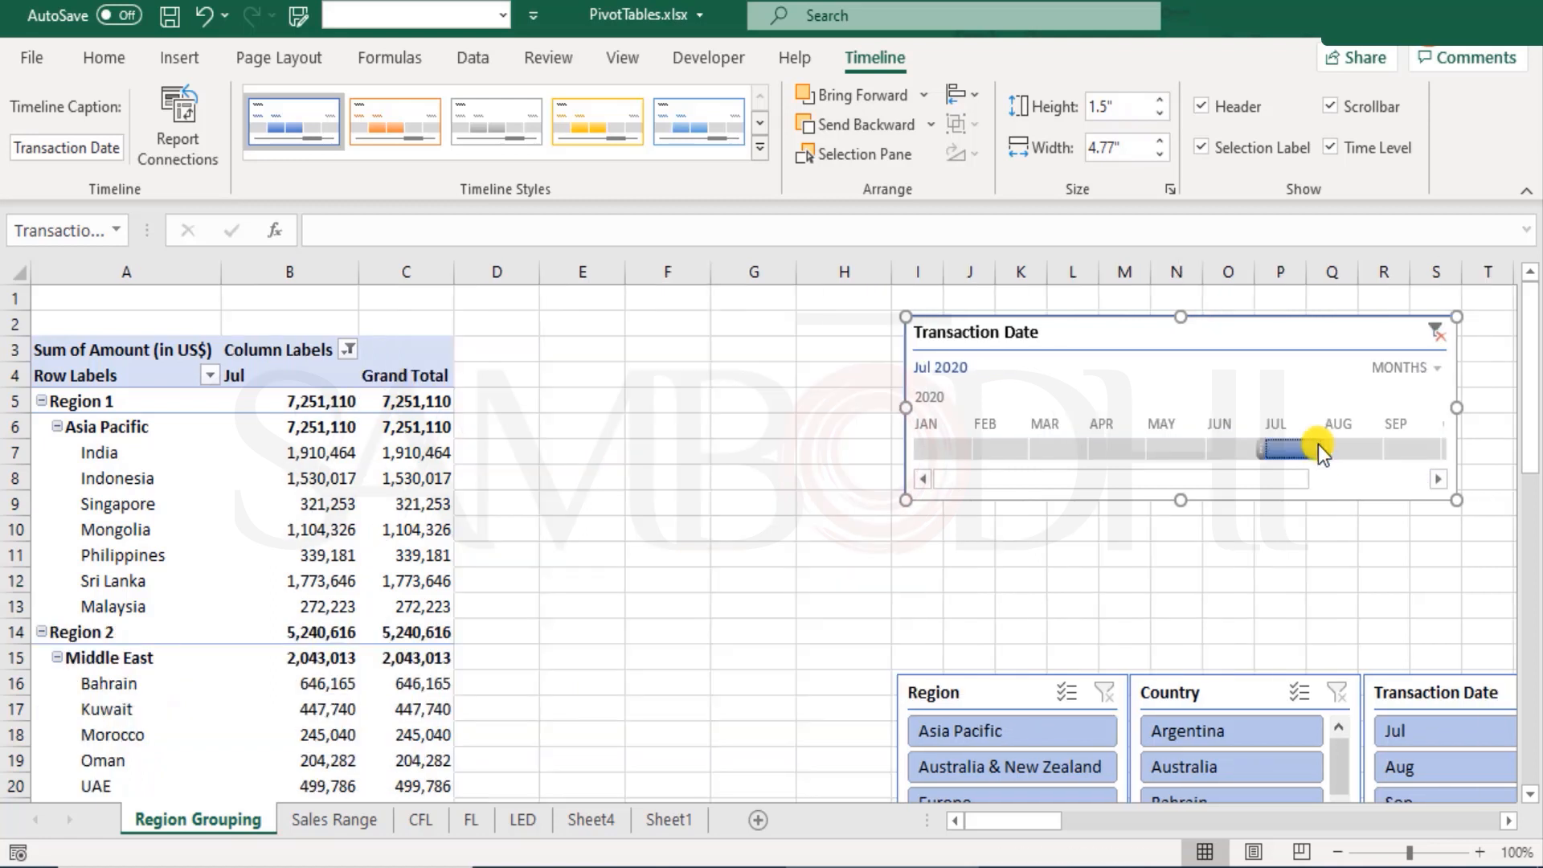
{"action": "scroll", "coordinate": [661, 447], "scroll_direction": "down", "scroll_amount": 3}
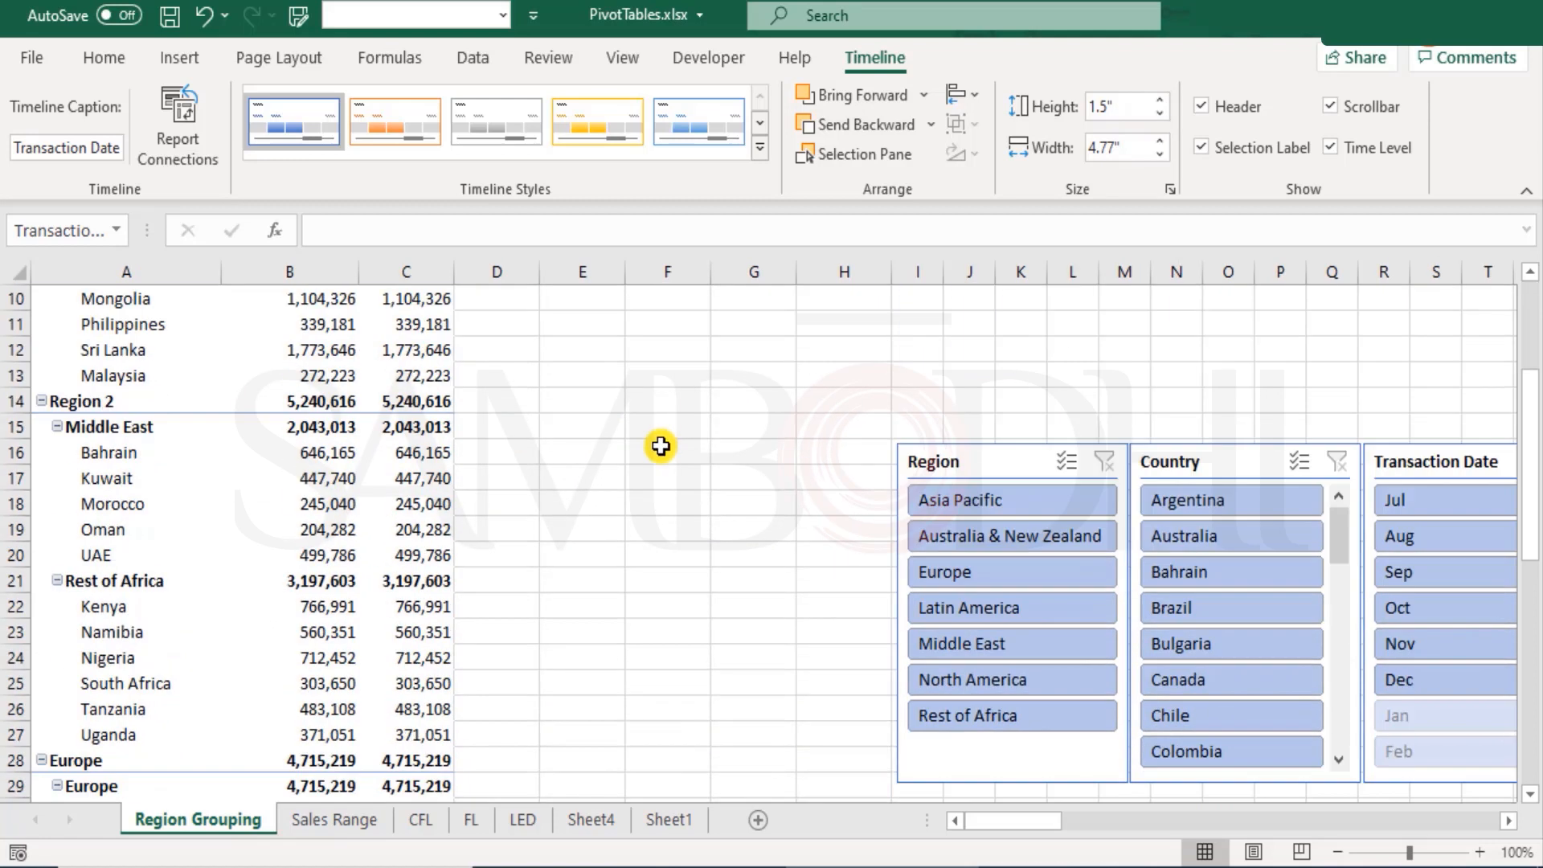
{"action": "scroll", "coordinate": [661, 446], "scroll_direction": "up", "scroll_amount": 3}
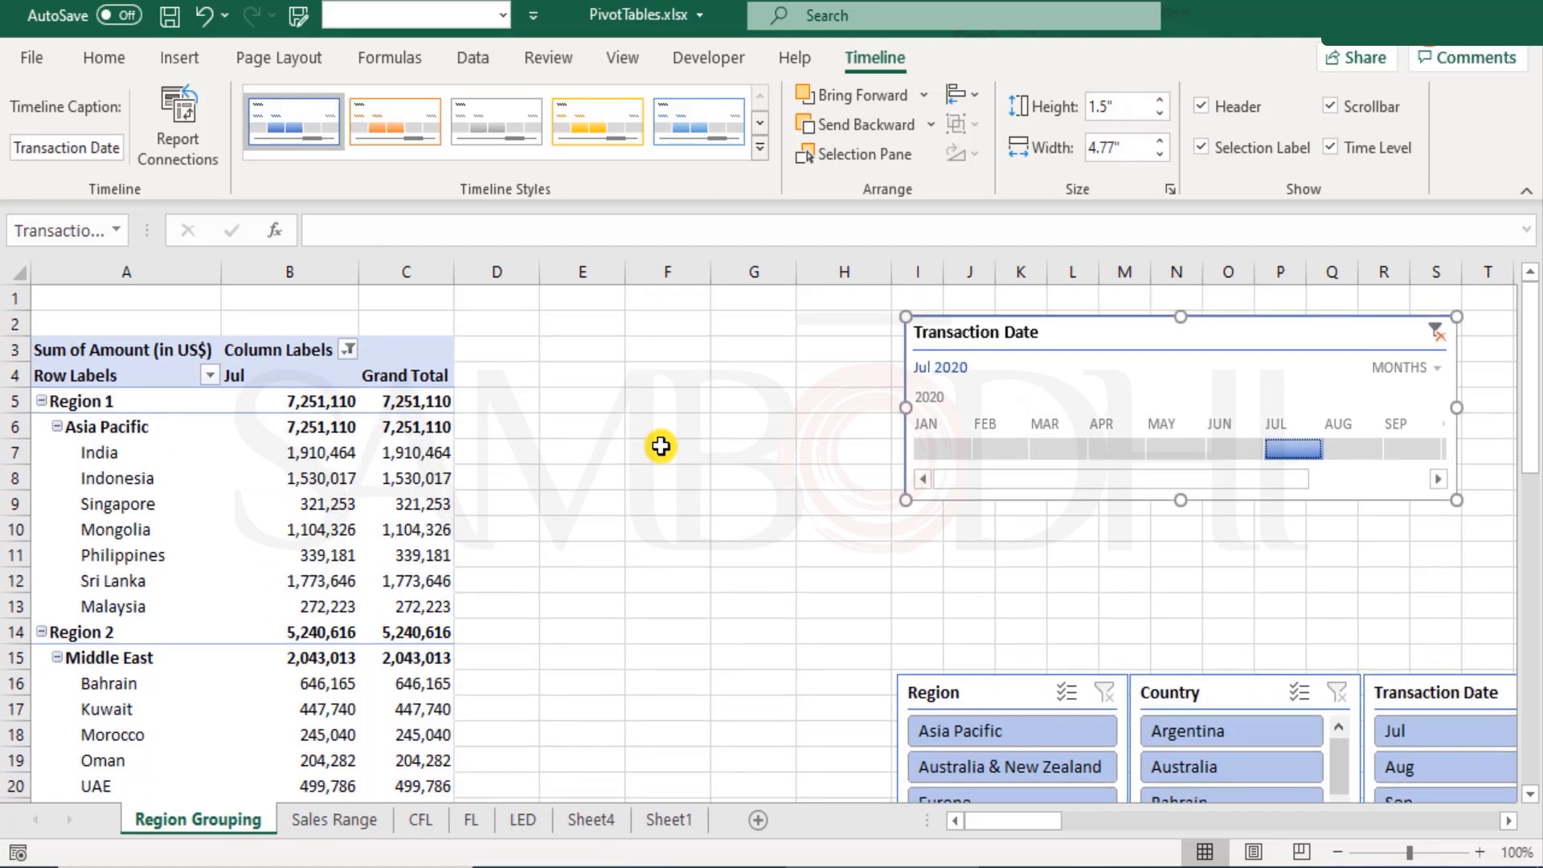
- Filter the PivotTable with the Transaction Date timeline to Jun 2020, followed by the range Jul to Sep 2020
{"action": "left_click", "coordinate": [1219, 450]}
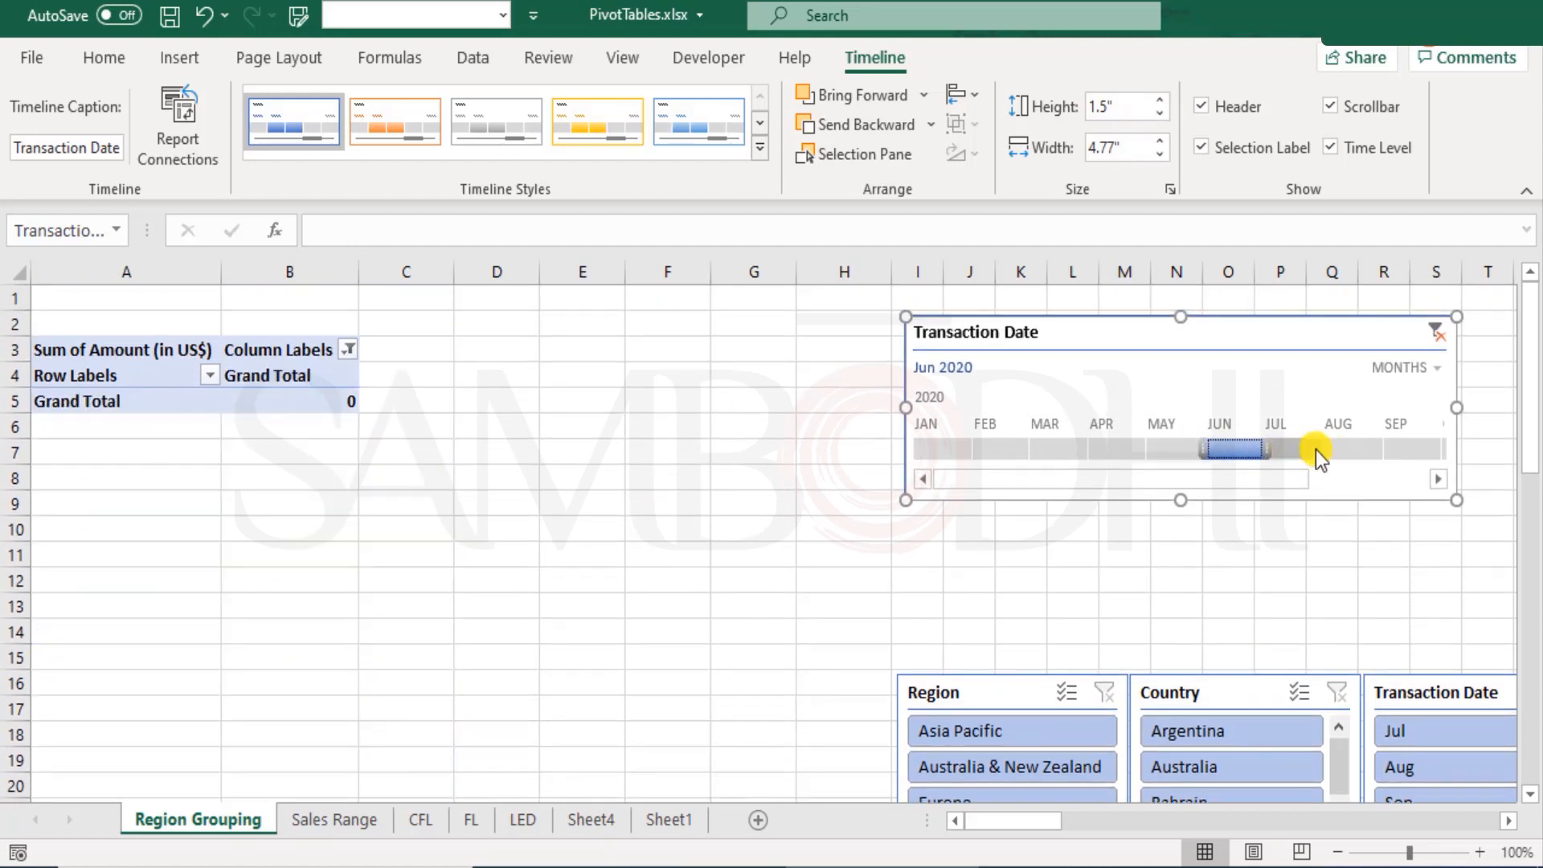
{"action": "left_click", "coordinate": [1371, 479]}
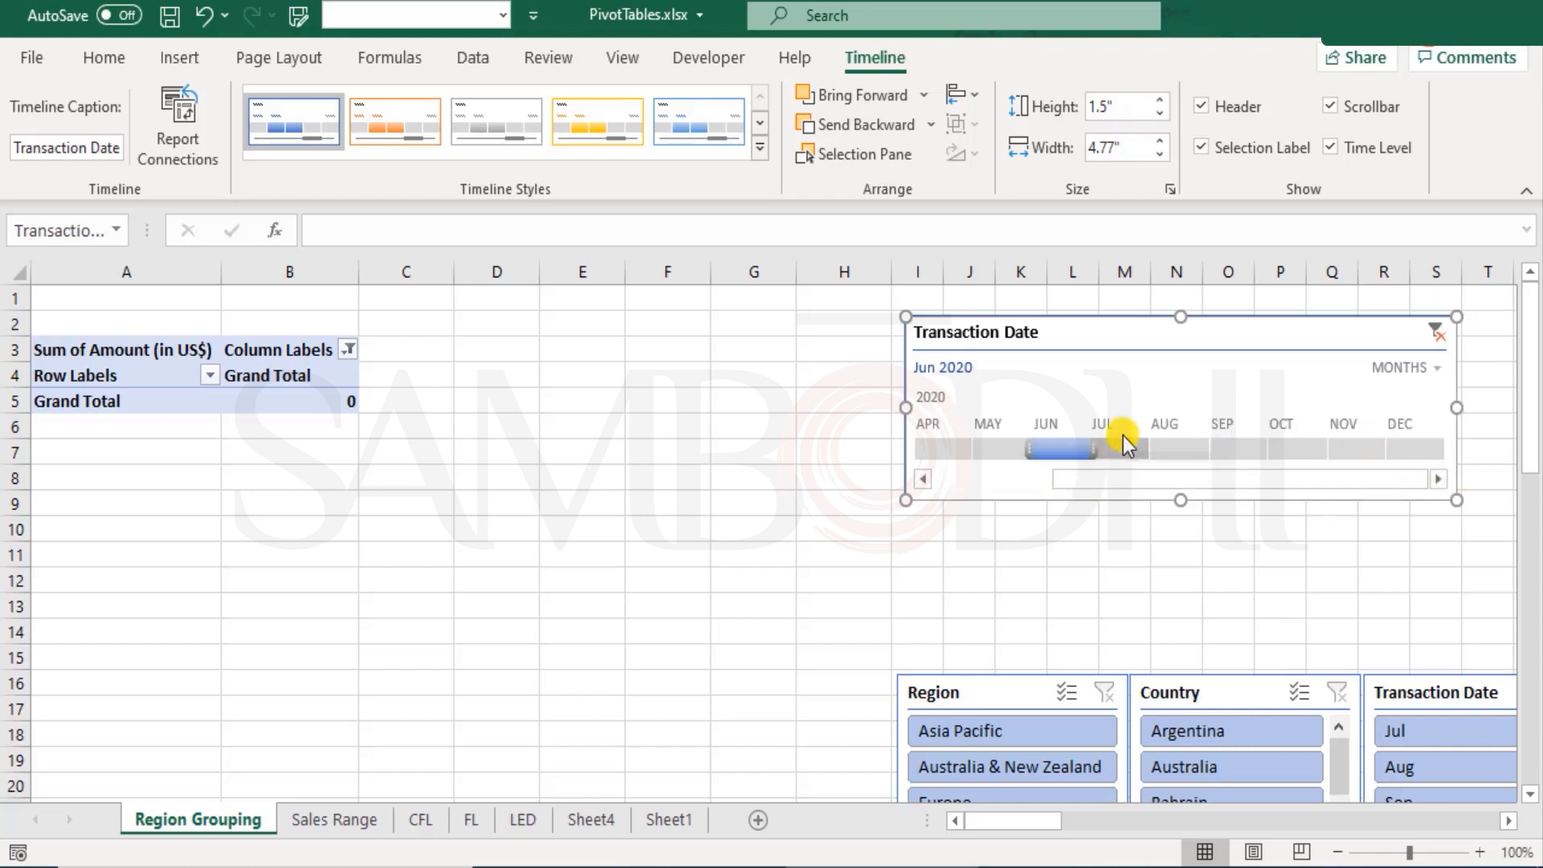
{"action": "left_click_drag", "start_coordinate": [1127, 438], "coordinate": [1247, 452]}
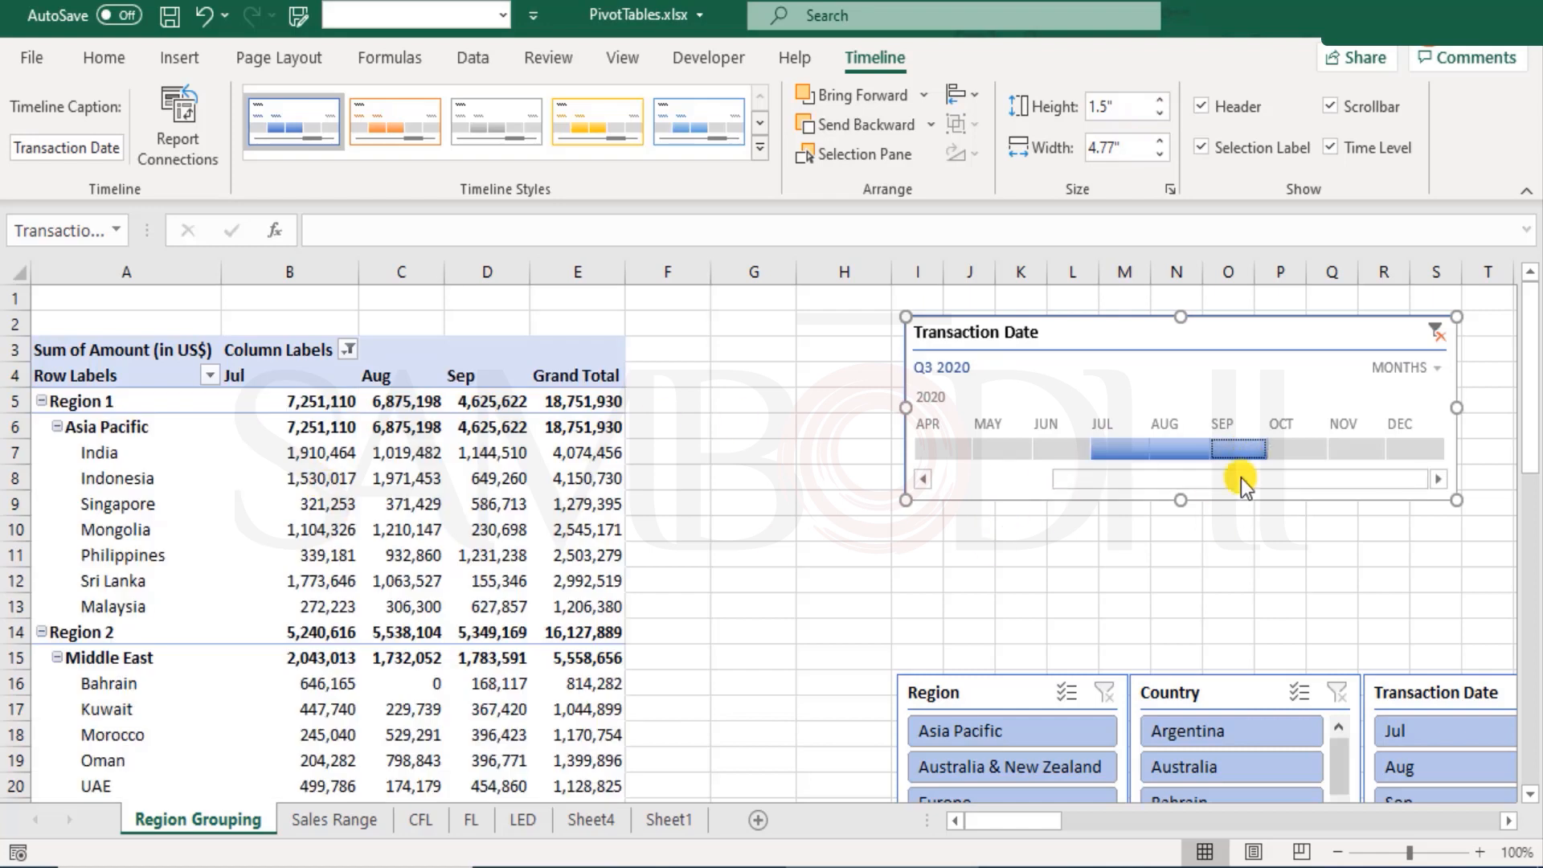
- Switch the Transaction Date timeline filter to Oct 2020 and from there to Dec 2020
{"action": "left_click", "coordinate": [1296, 446]}
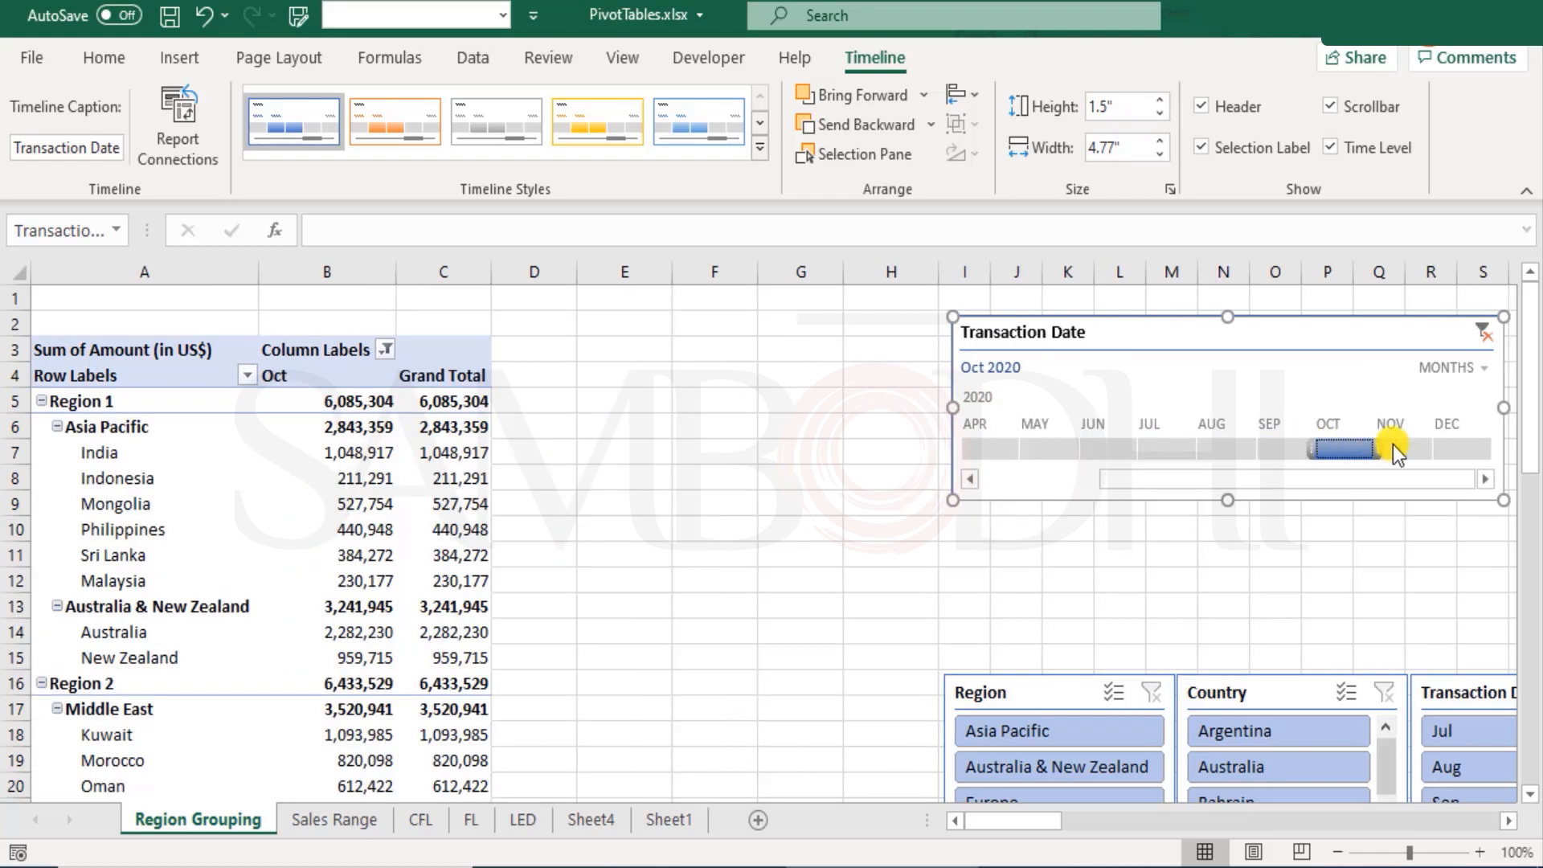
{"action": "left_click", "coordinate": [1454, 442]}
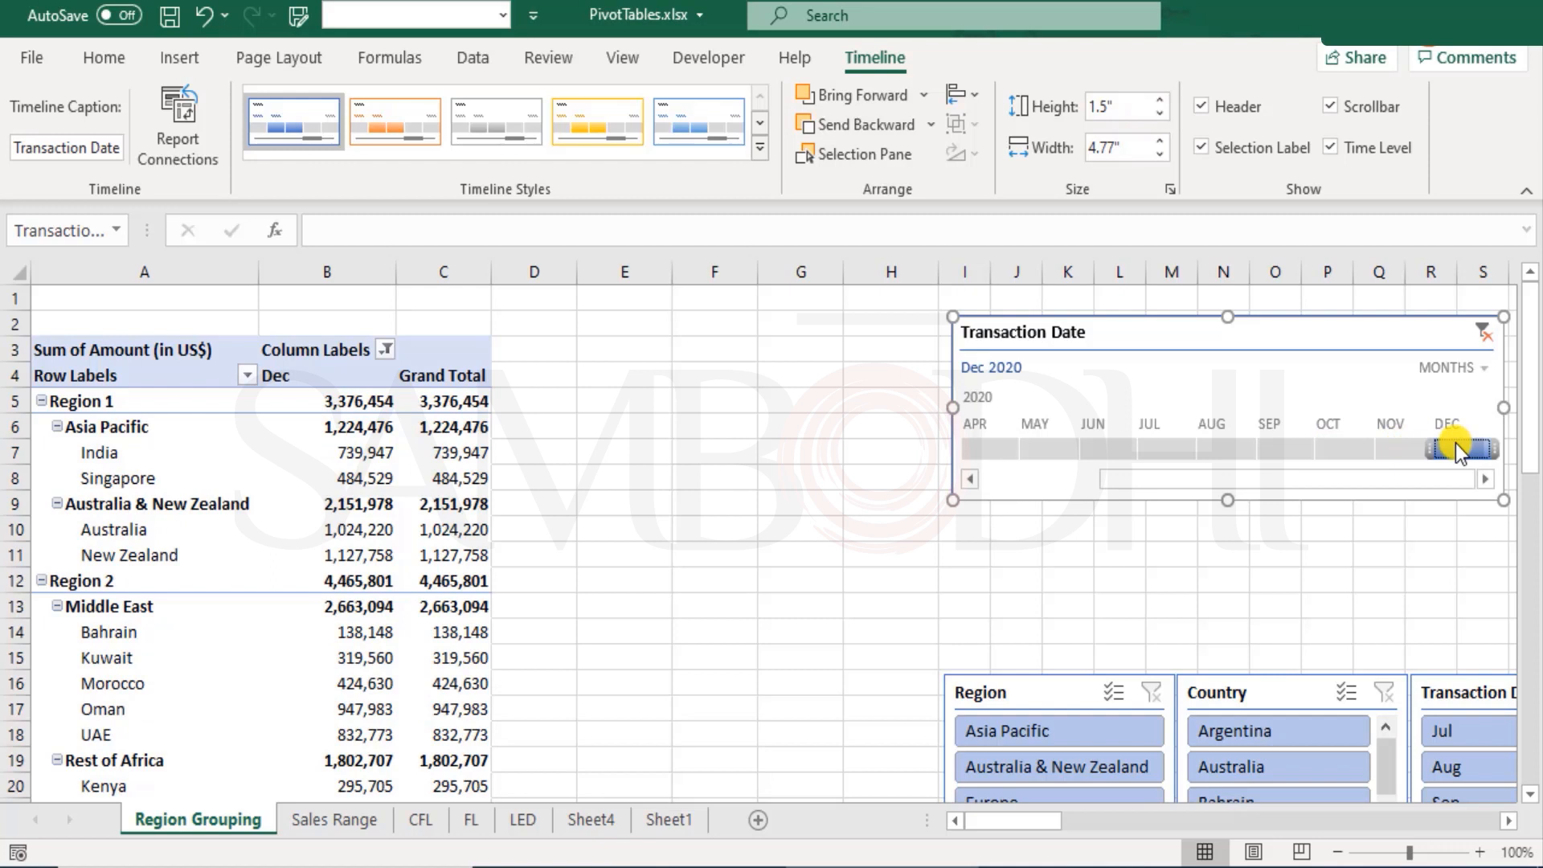
- Filter the PivotTable to Oct through Dec 2020 with the Transaction Date timeline and review the filtered rows
{"action": "left_click", "coordinate": [1340, 447]}
{"action": "left_click_drag", "start_coordinate": [1376, 447], "coordinate": [1334, 452]}
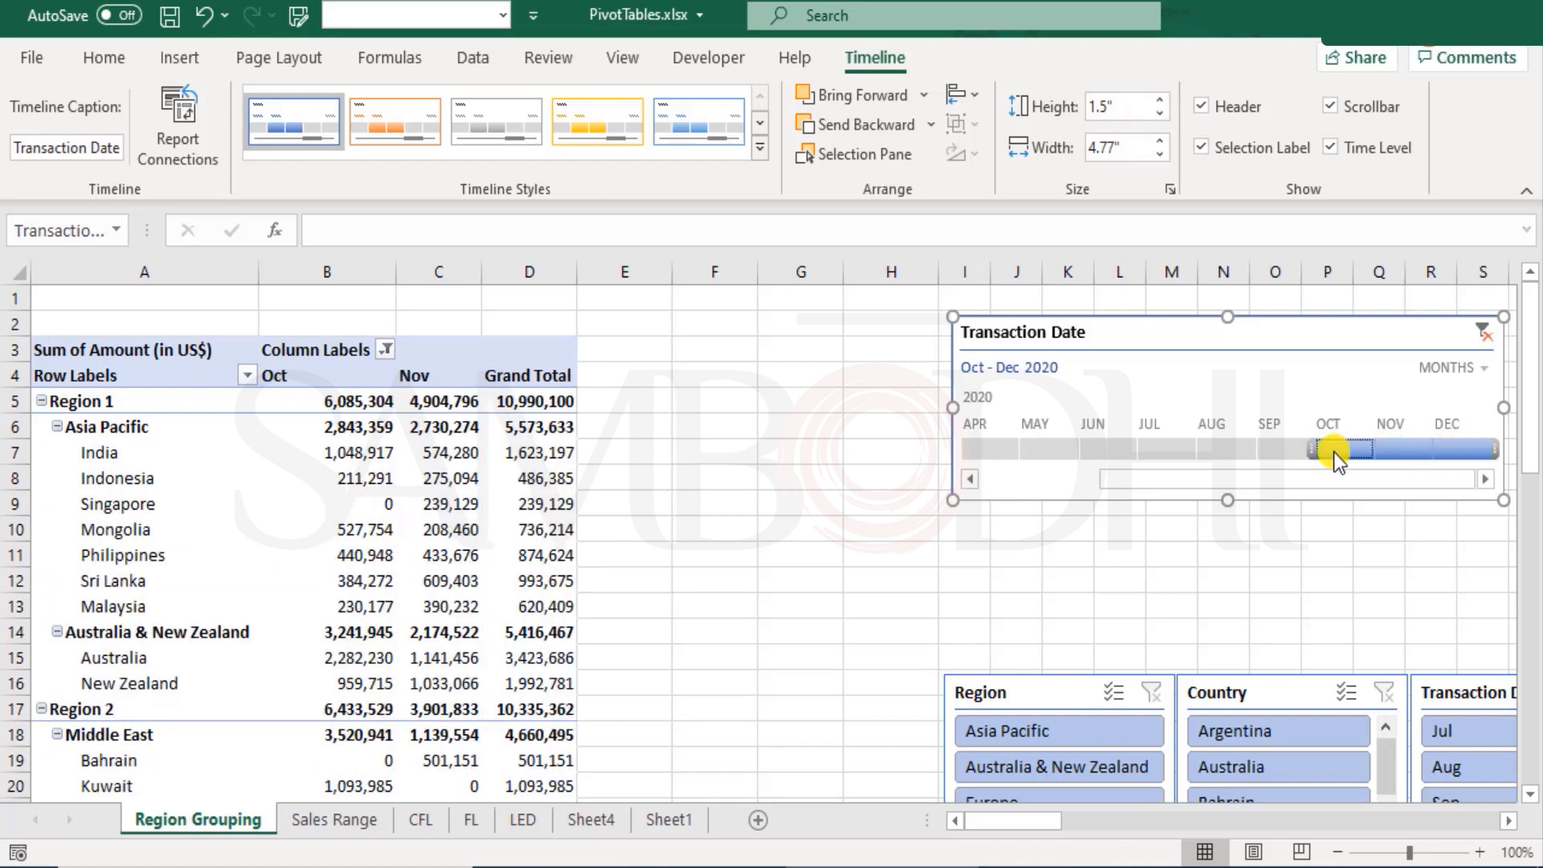
{"action": "scroll", "coordinate": [803, 489], "scroll_direction": "down", "scroll_amount": 4}
{"action": "scroll", "coordinate": [814, 507], "scroll_direction": "up", "scroll_amount": 4}
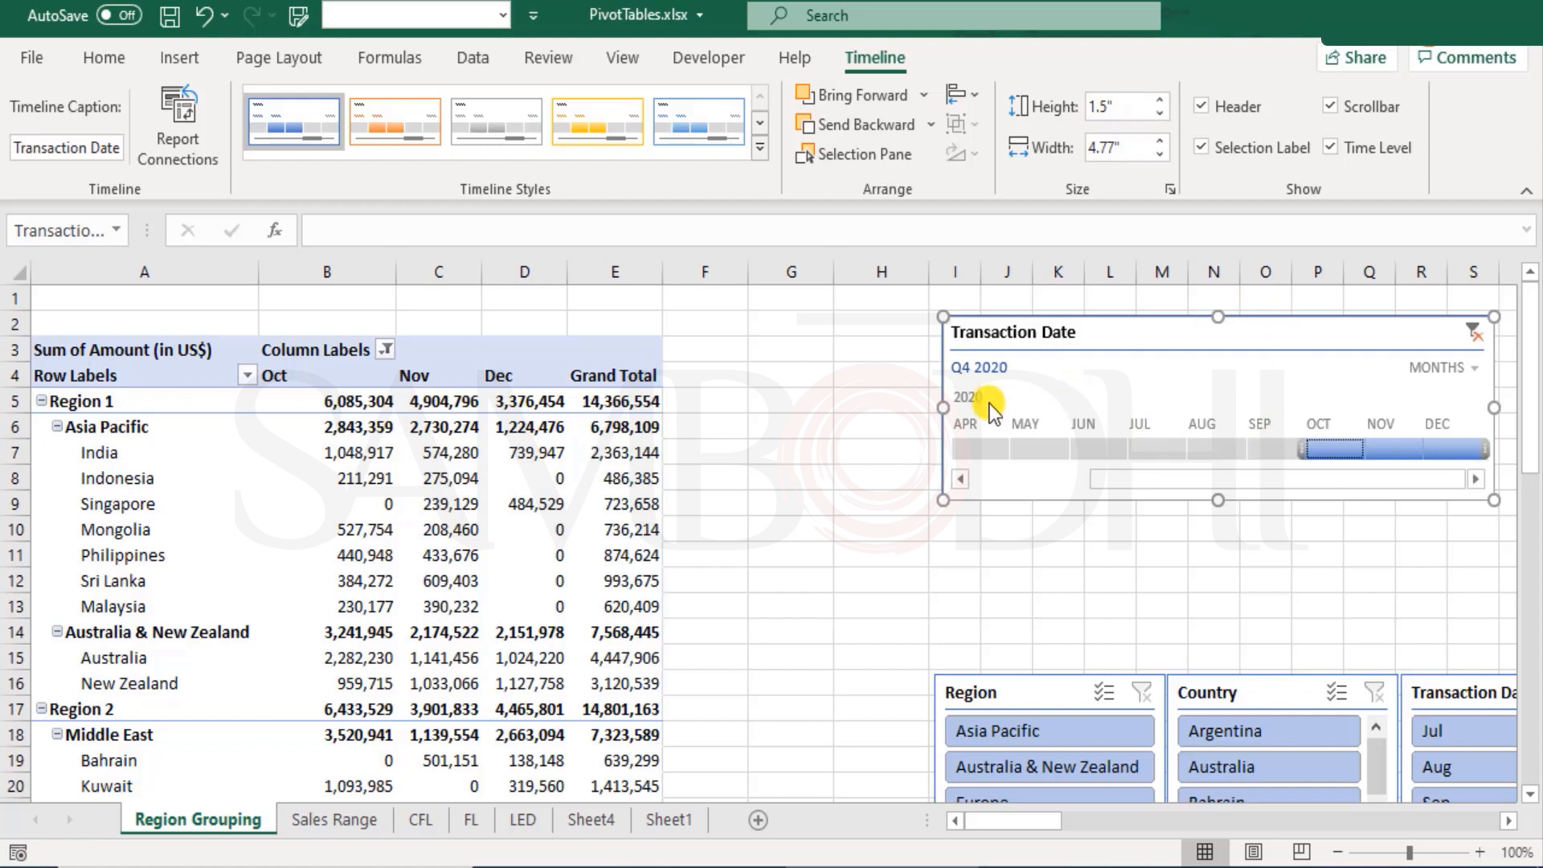
- Widen the Transaction Date timeline to 6.14" so it spans all months of 2020, and filter it to Sep through Dec 2020
{"action": "left_click_drag", "start_coordinate": [952, 413], "coordinate": [786, 408]}
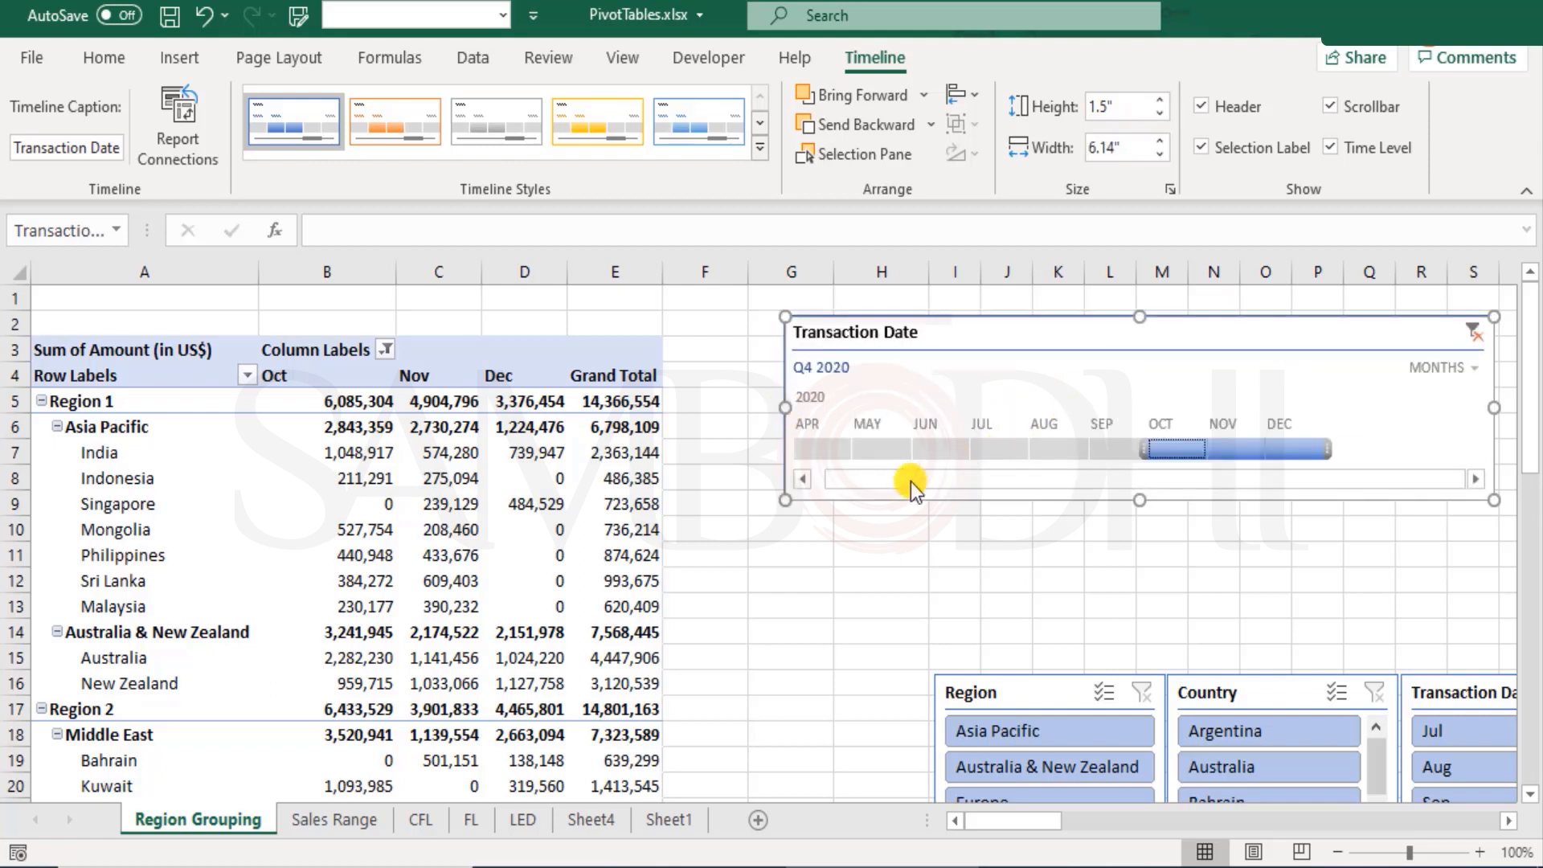
{"action": "left_click_drag", "start_coordinate": [910, 481], "coordinate": [814, 481]}
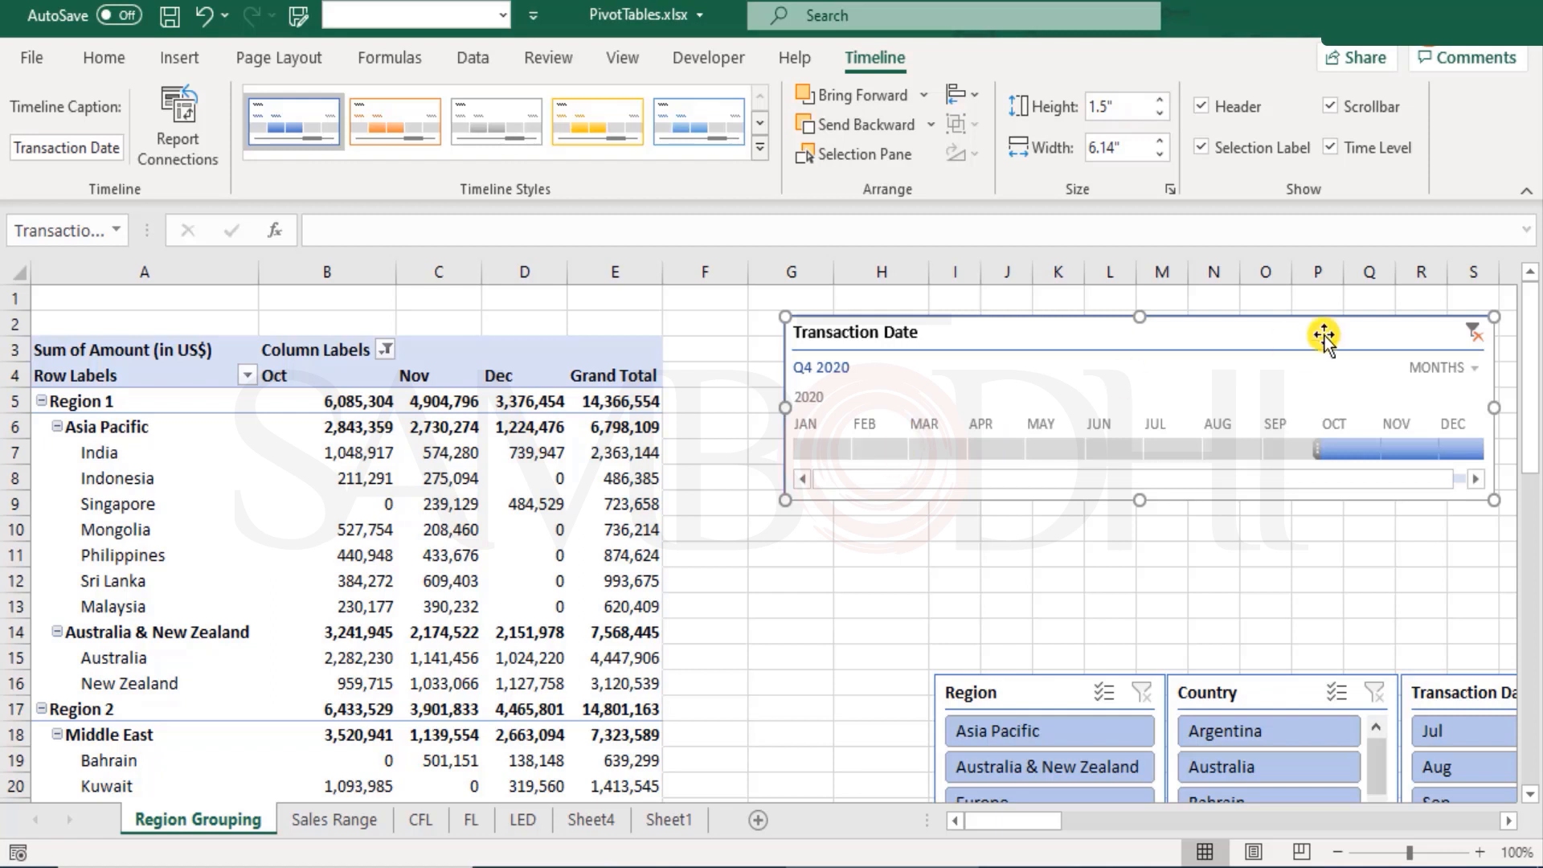
{"action": "left_click", "coordinate": [1294, 447]}
{"action": "left_click", "coordinate": [1364, 450]}
{"action": "left_click", "coordinate": [1410, 452]}
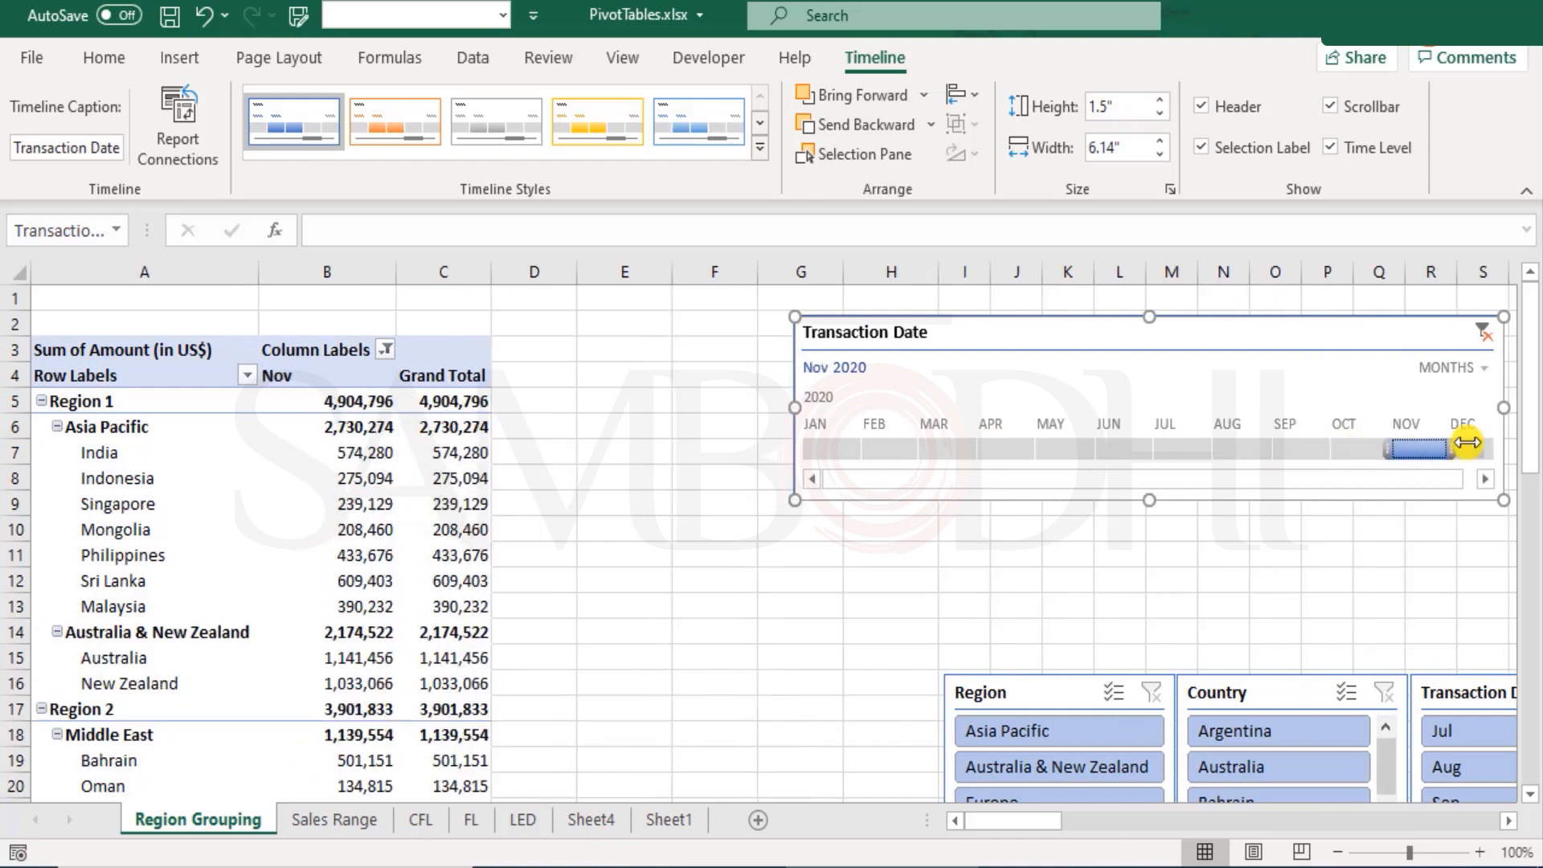
{"action": "left_click_drag", "start_coordinate": [1470, 442], "coordinate": [1299, 443]}
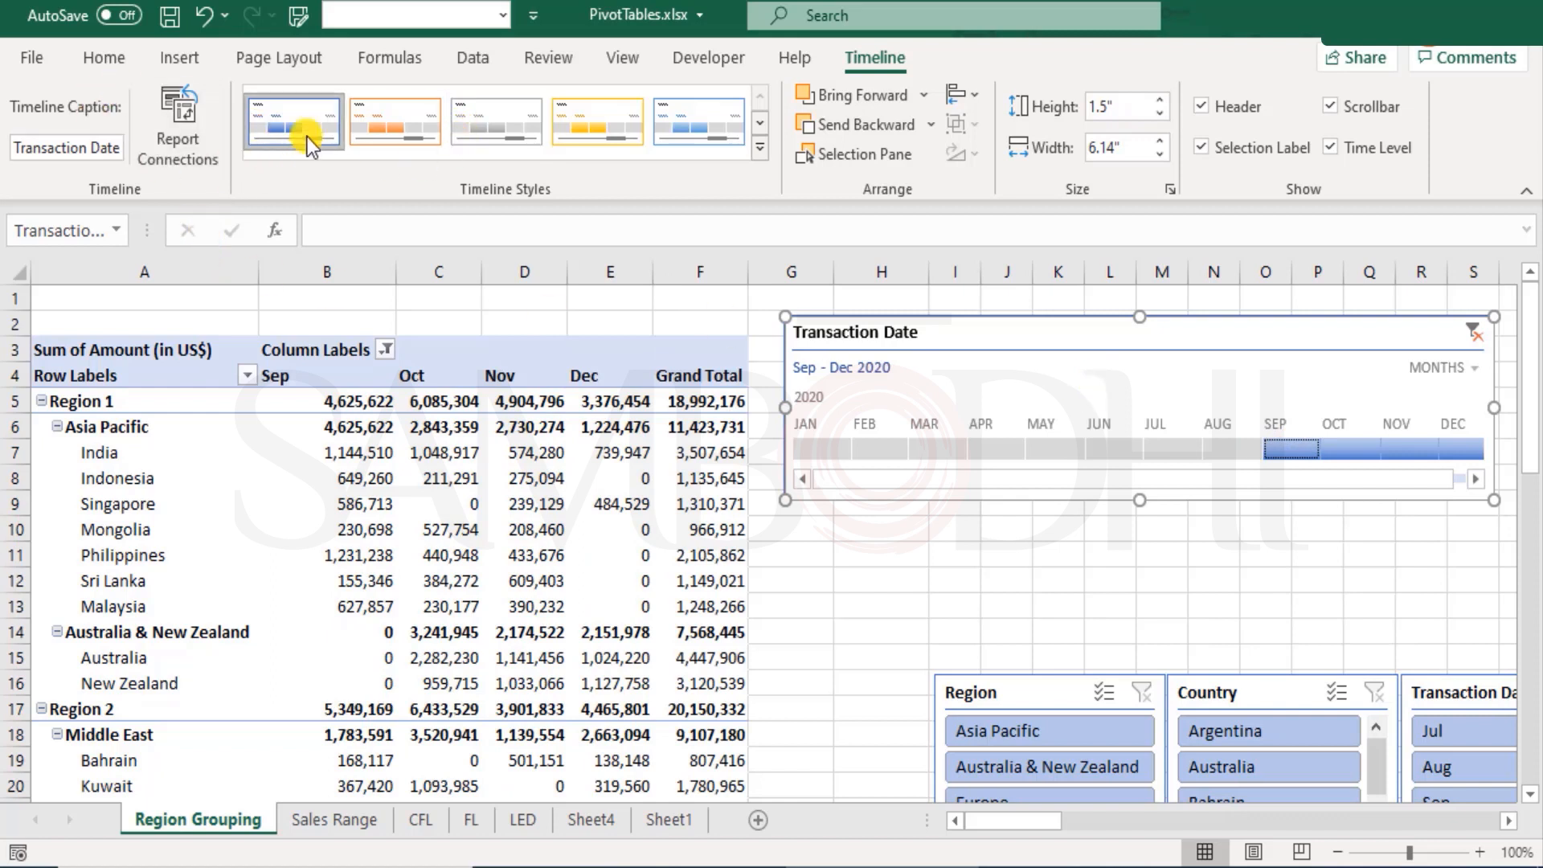
- Try the dark orange and dark blue styles on the Transaction Date timeline and settle on the light green style
{"action": "left_click", "coordinate": [760, 148]}
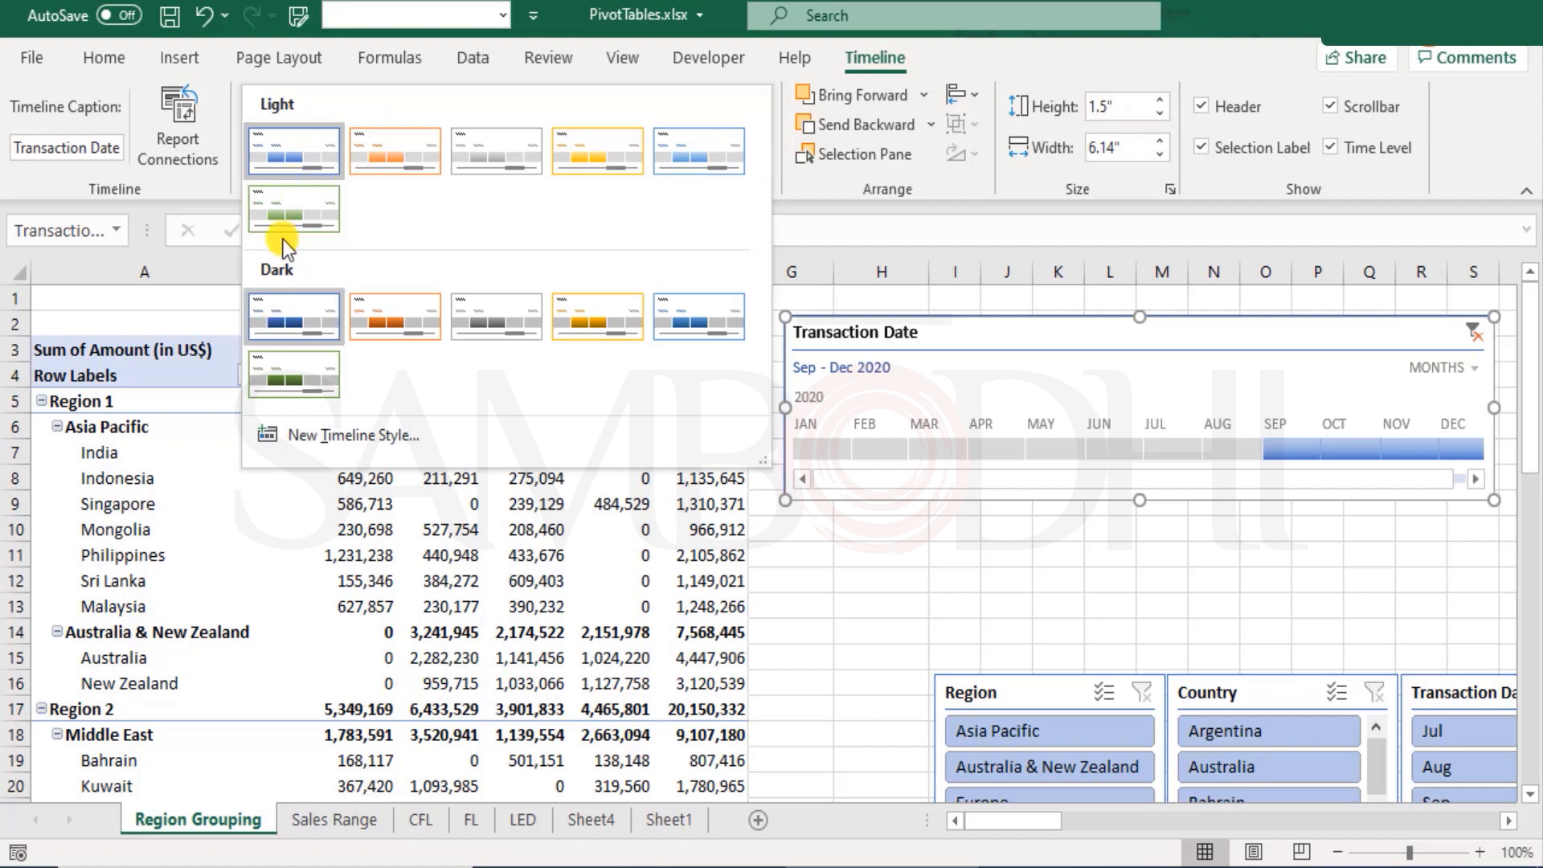
{"action": "left_click", "coordinate": [398, 316]}
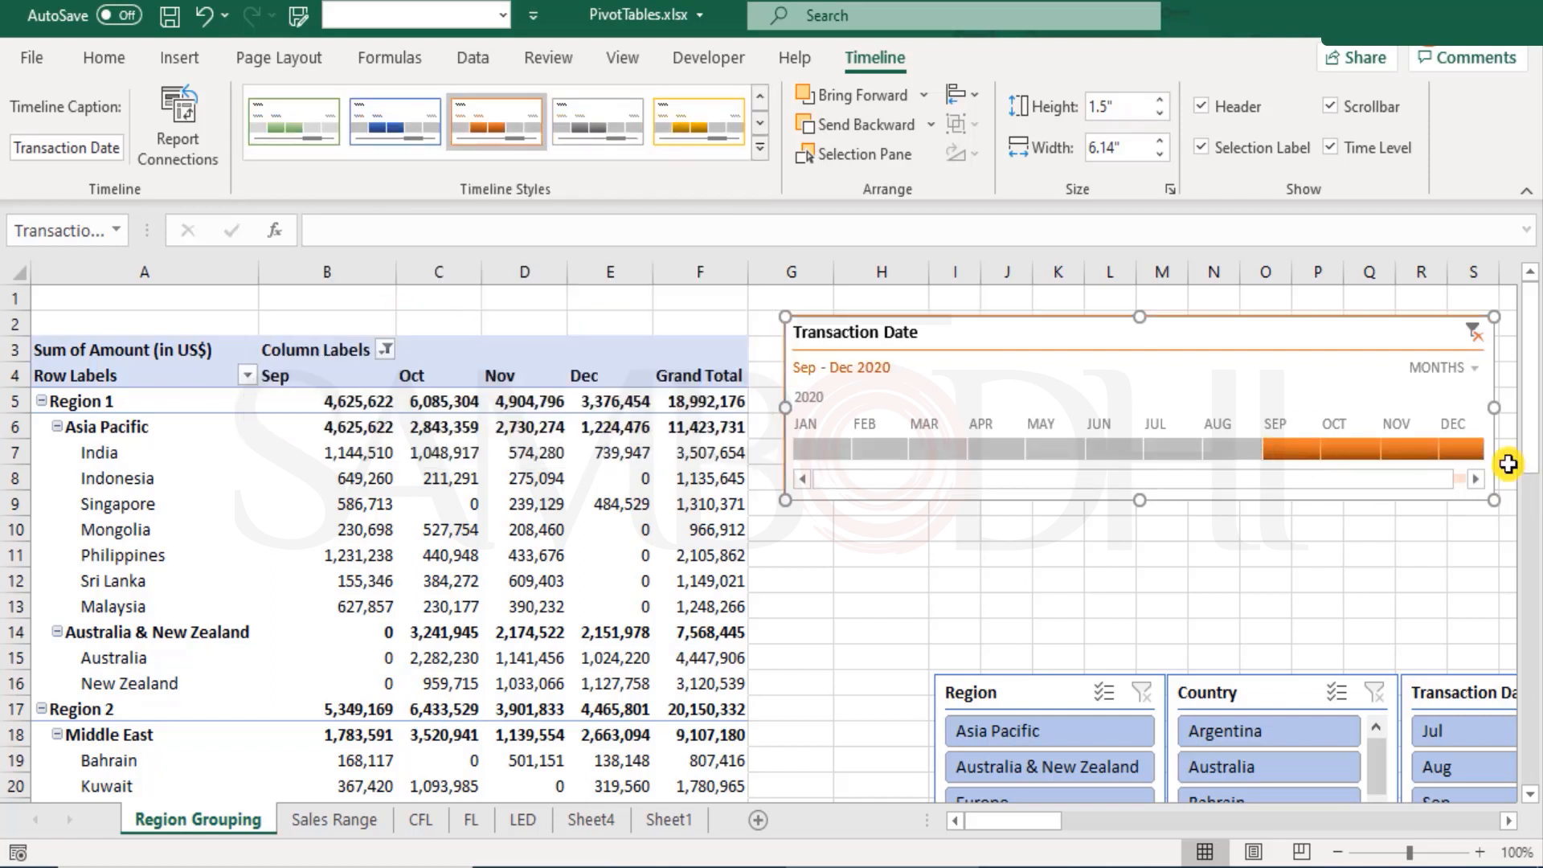
{"action": "left_click", "coordinate": [399, 125]}
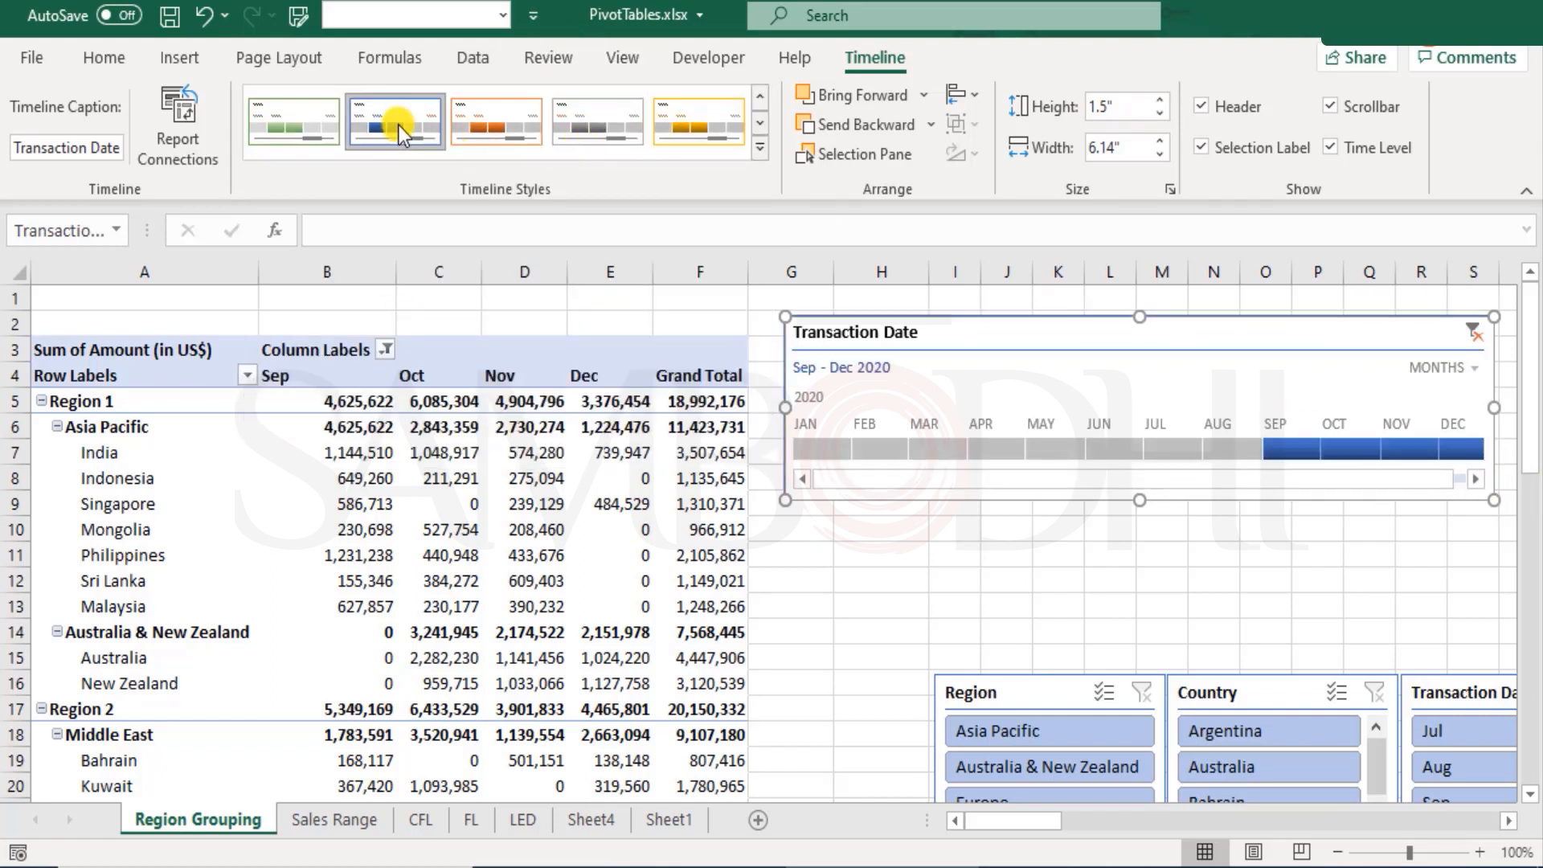
{"action": "left_click", "coordinate": [296, 109]}
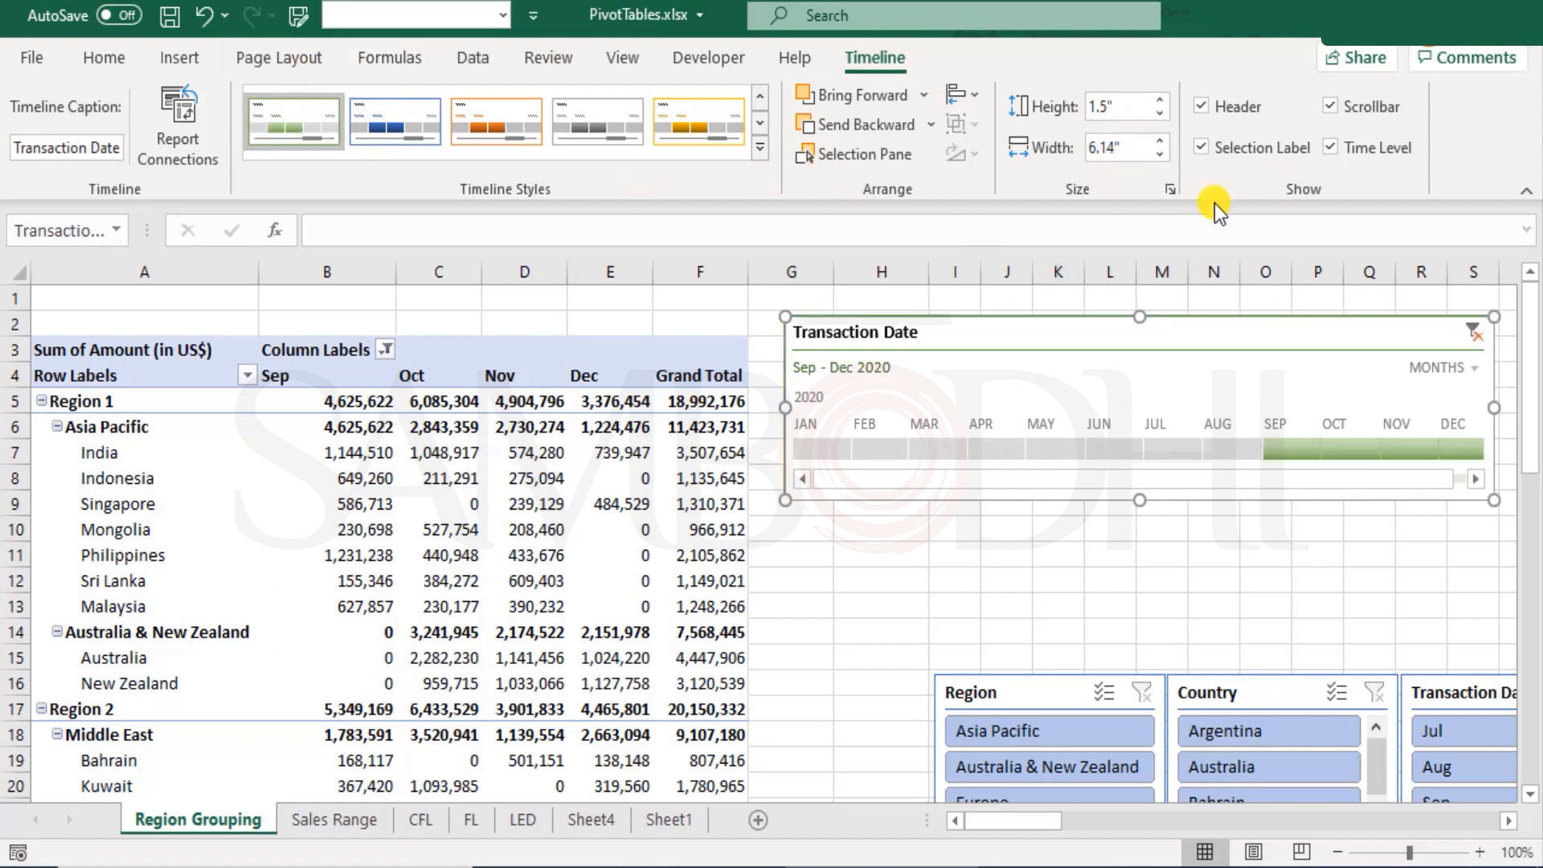
{"action": "left_click", "coordinate": [1149, 628]}
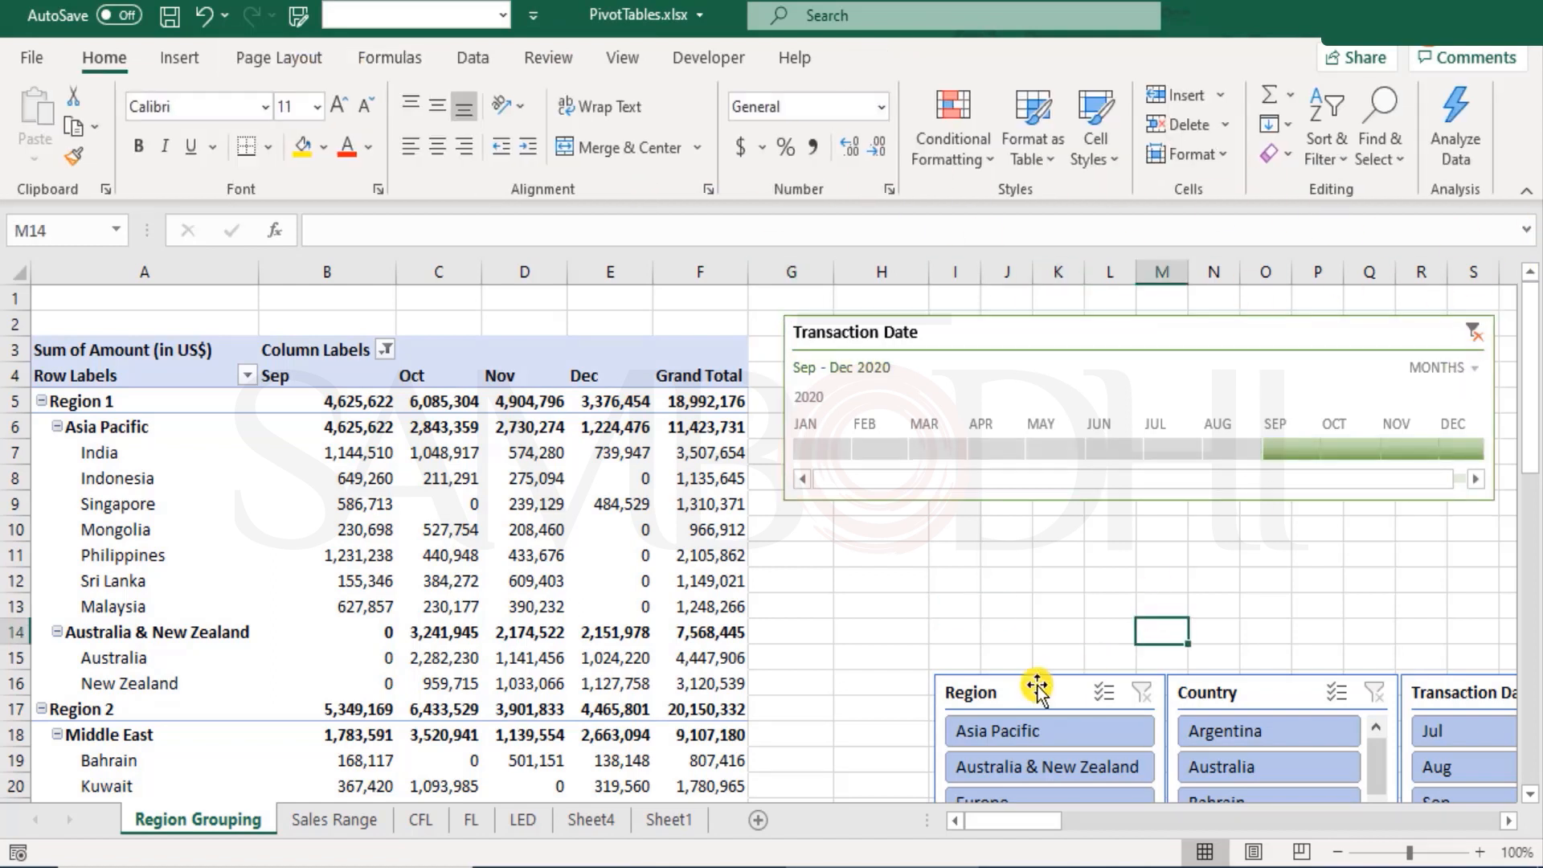
- Apply the dark orange slicer style to the Region slicer
{"action": "left_click", "coordinate": [1038, 689]}
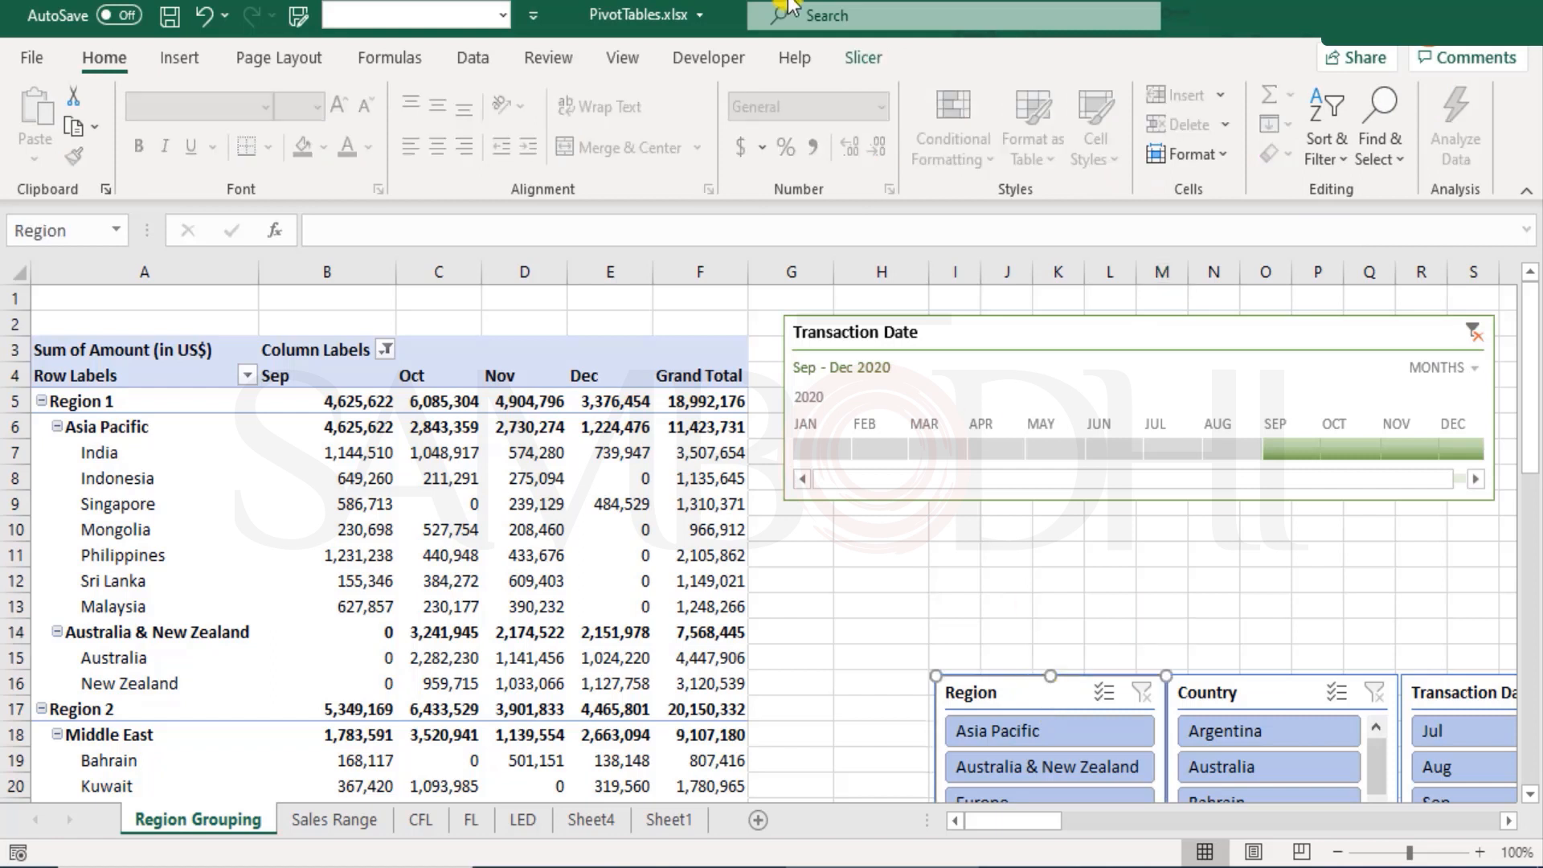
{"action": "left_click", "coordinate": [865, 58]}
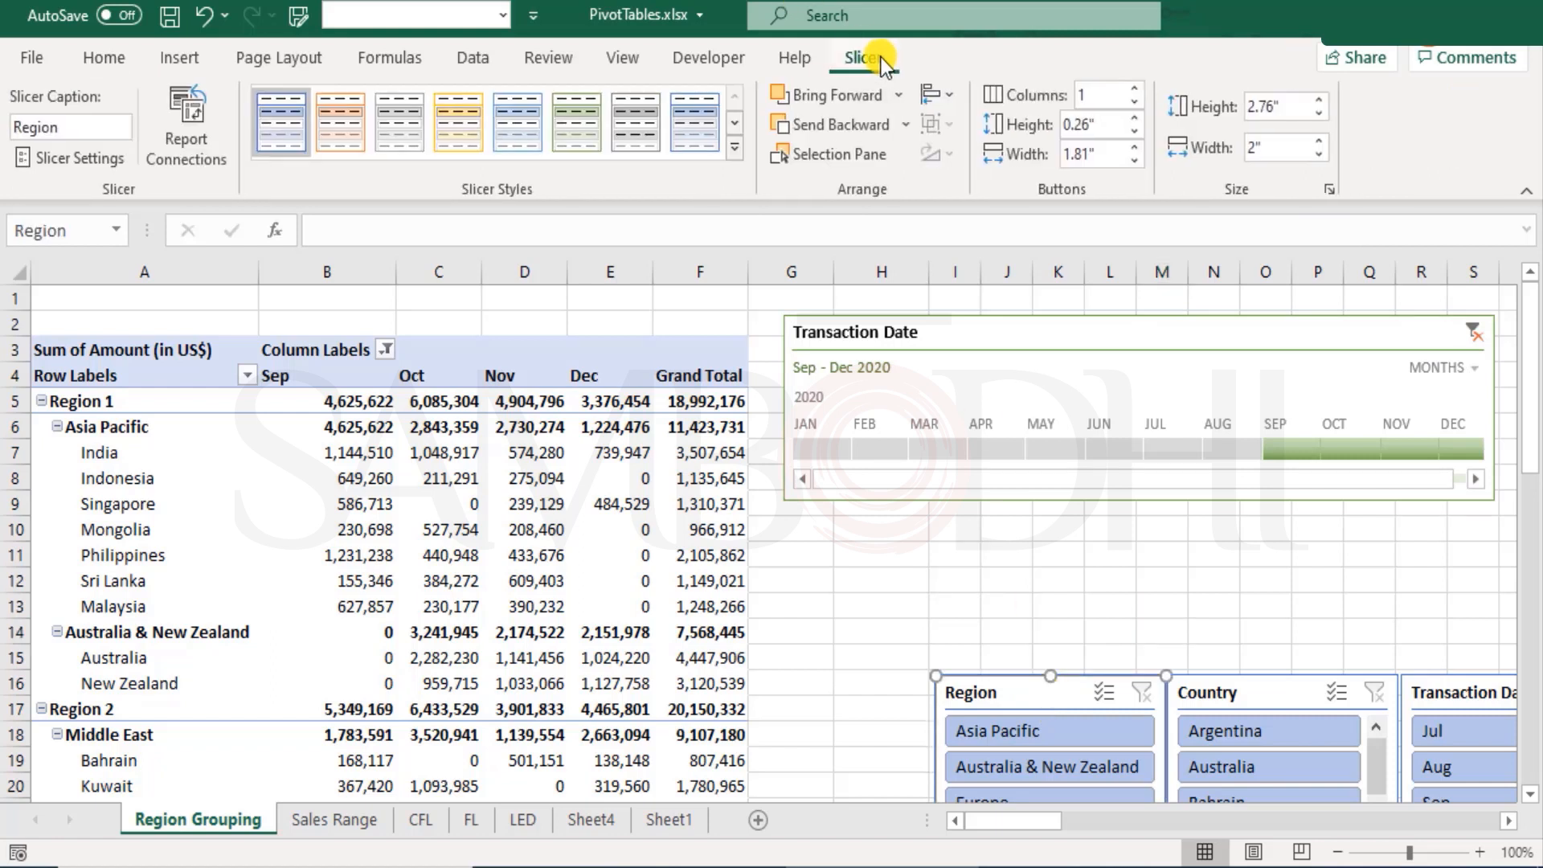
{"action": "left_click", "coordinate": [733, 147]}
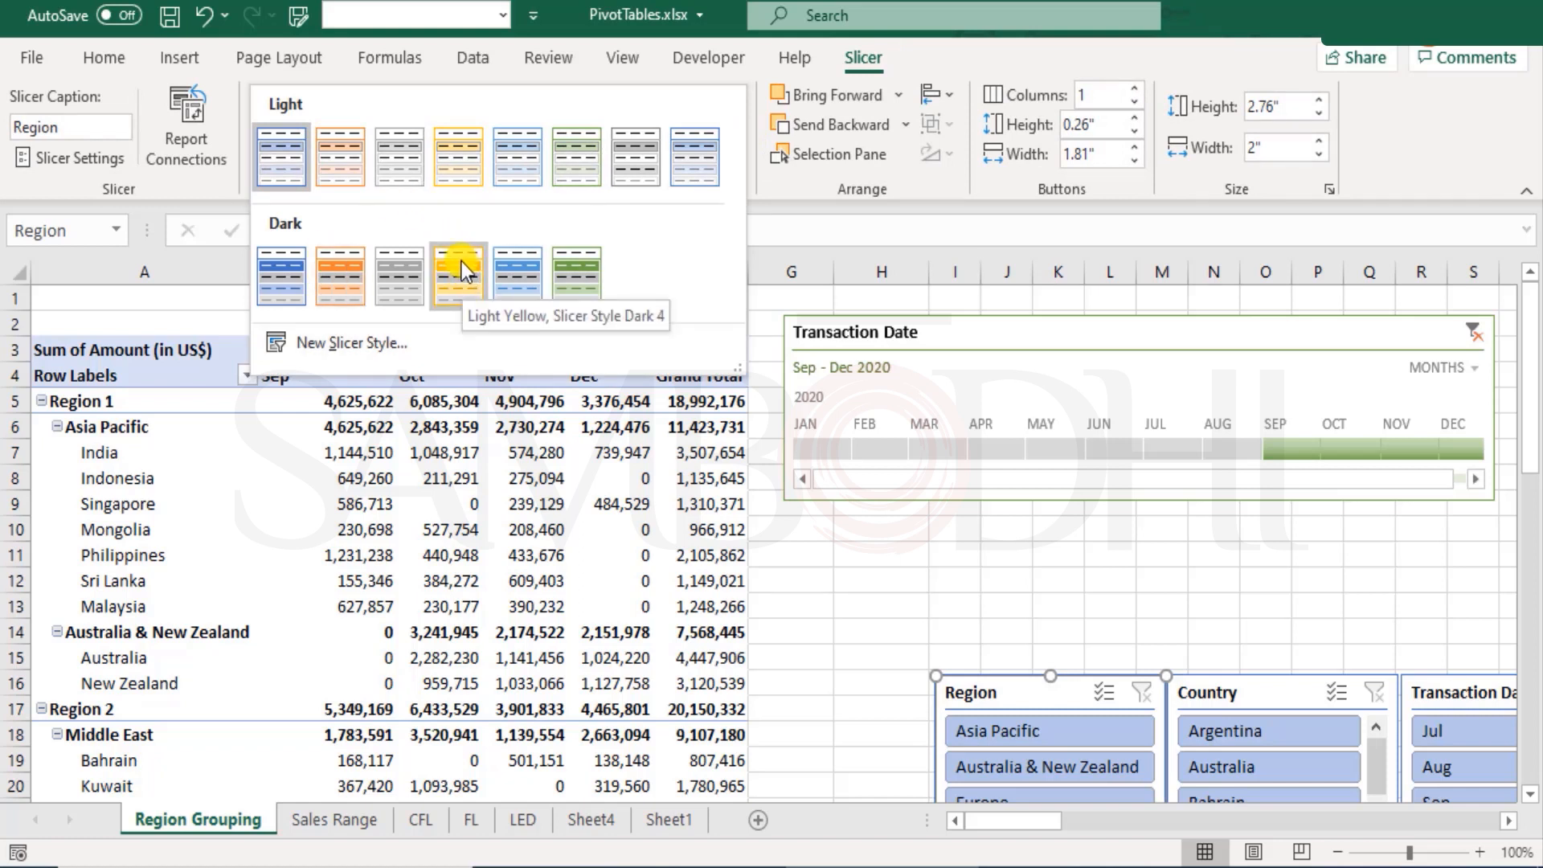
{"action": "left_click", "coordinate": [331, 265]}
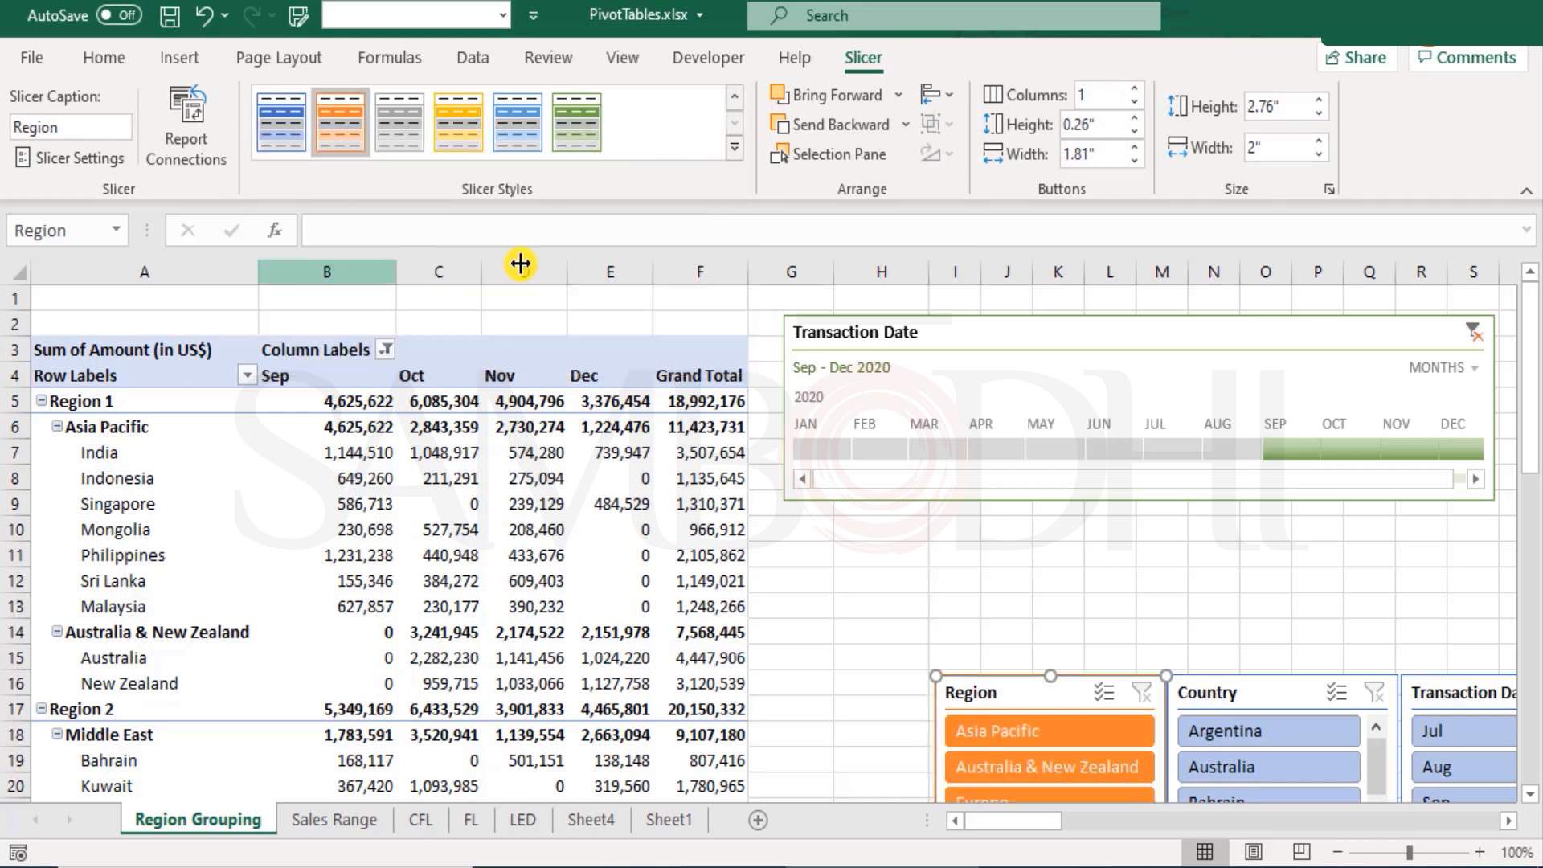
- Apply the dark yellow slicer style to the Country slicer and the dark green style to the Transaction Date slicer
{"action": "left_click", "coordinate": [1269, 693]}
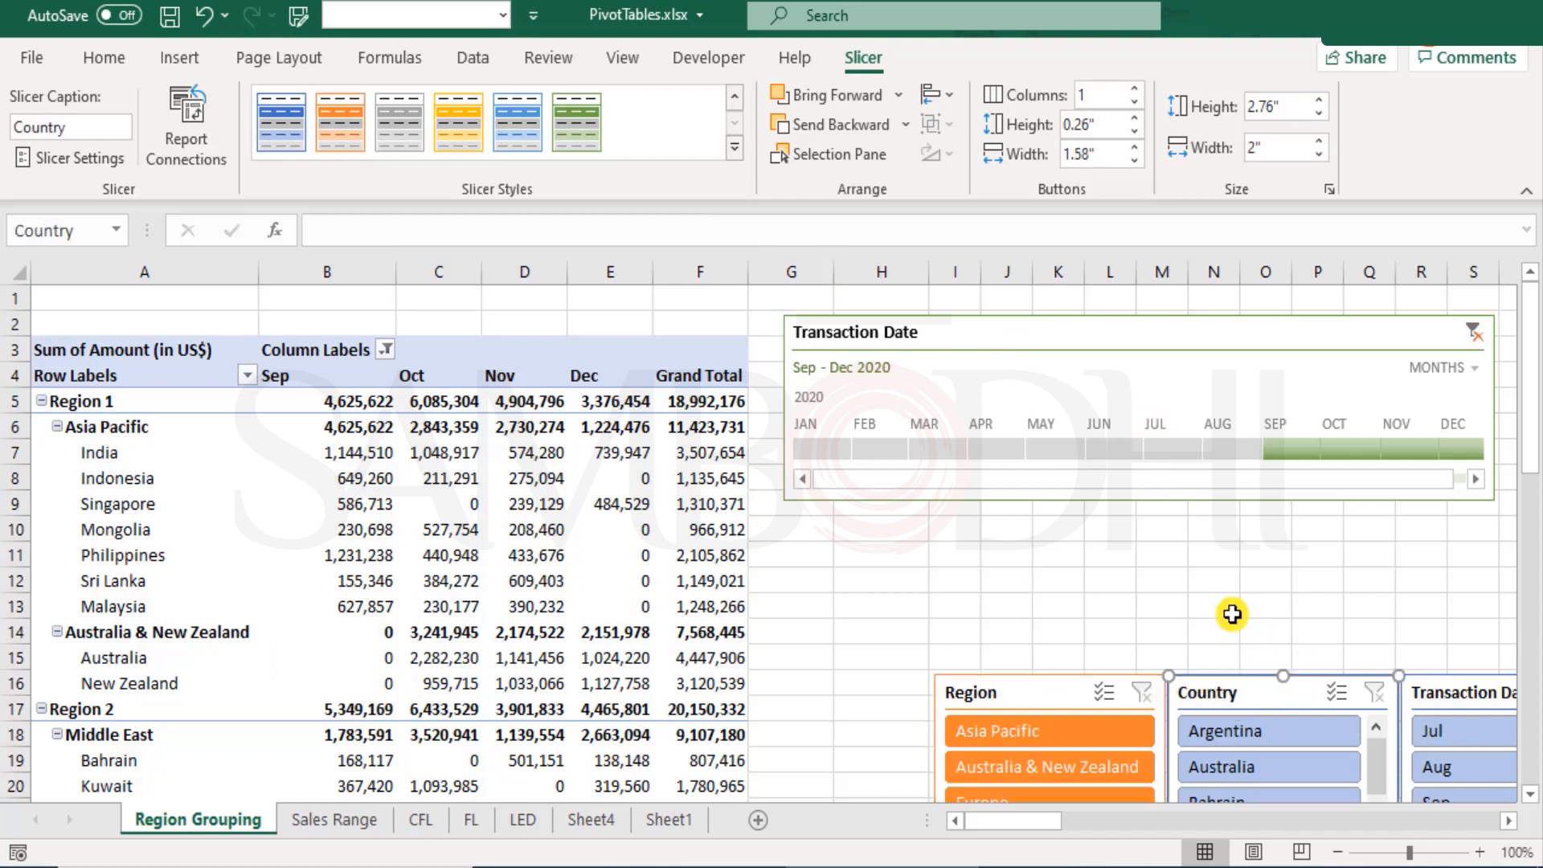
{"action": "left_click", "coordinate": [465, 109]}
{"action": "left_click", "coordinate": [1451, 687]}
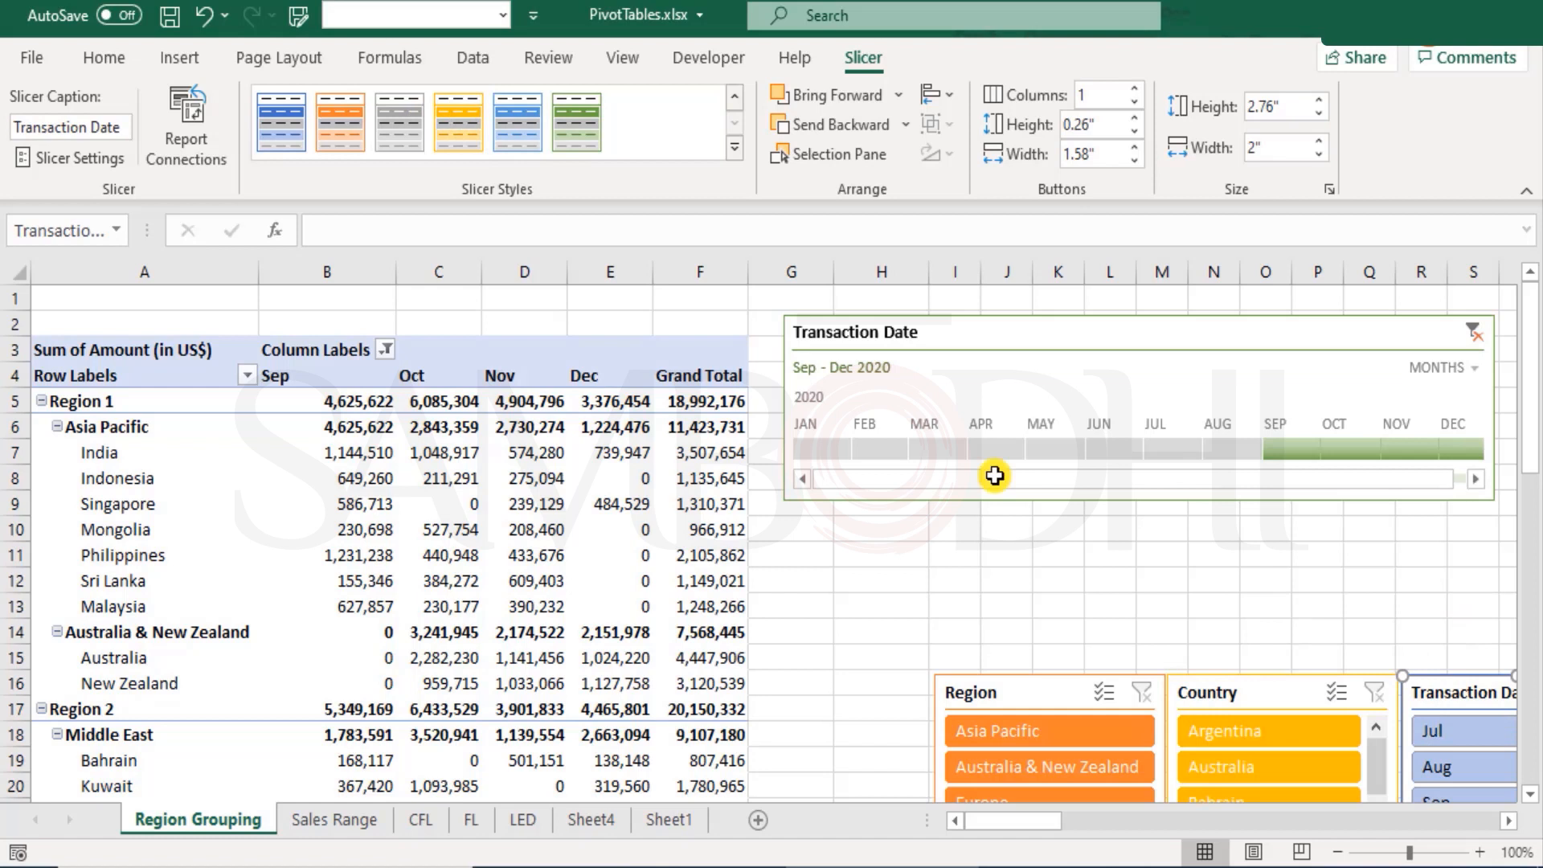
{"action": "left_click", "coordinate": [576, 121]}
- Change the Country slicer to the dark blue slicer style and review the recoloured slicers
{"action": "left_click", "coordinate": [1286, 692]}
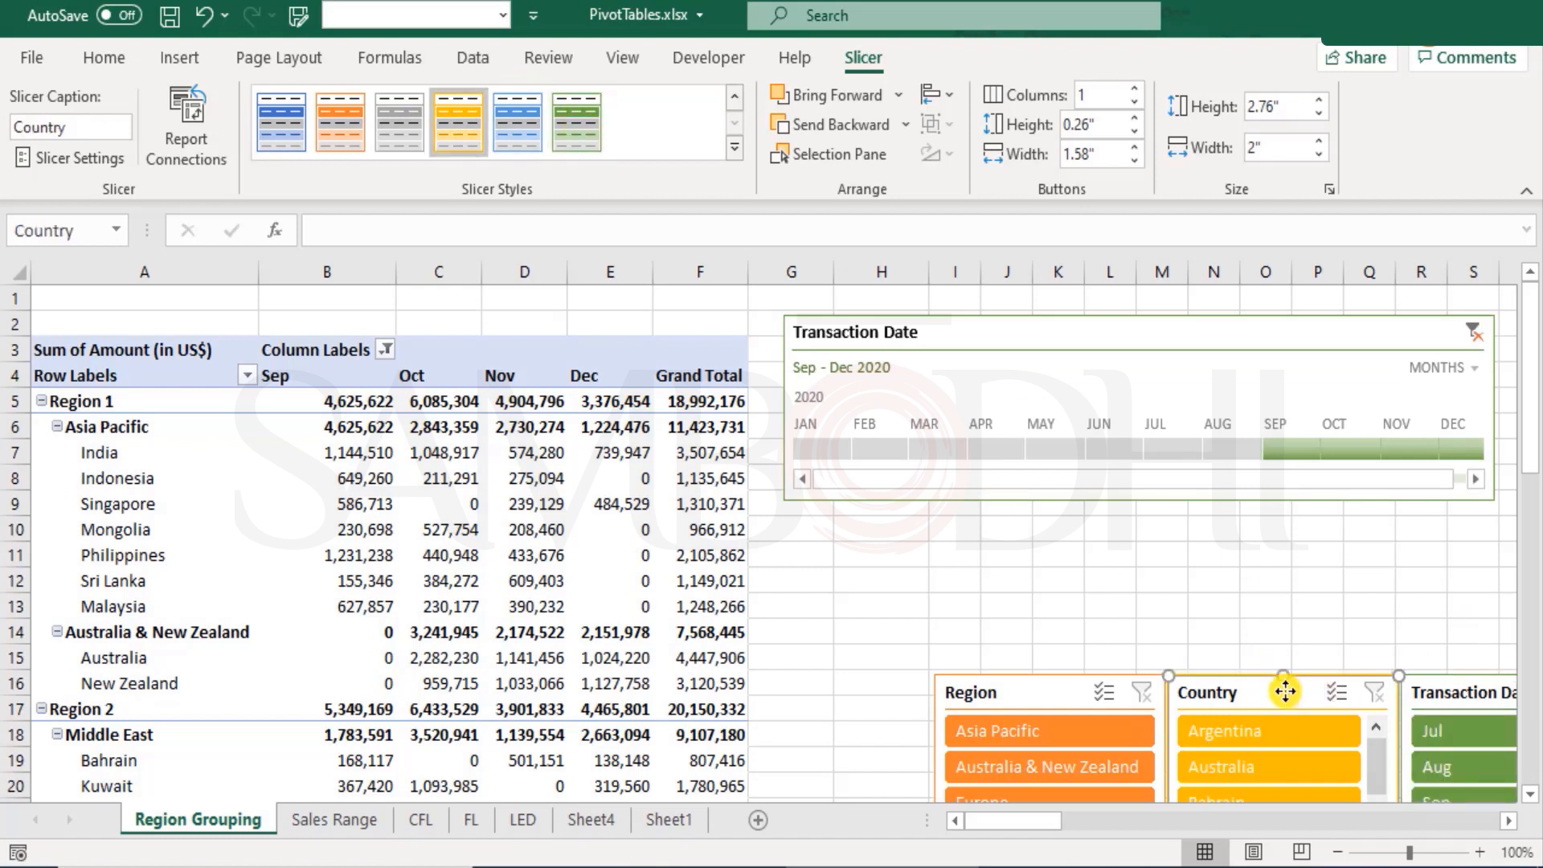
{"action": "scroll", "coordinate": [1287, 696], "scroll_direction": "down", "scroll_amount": 2}
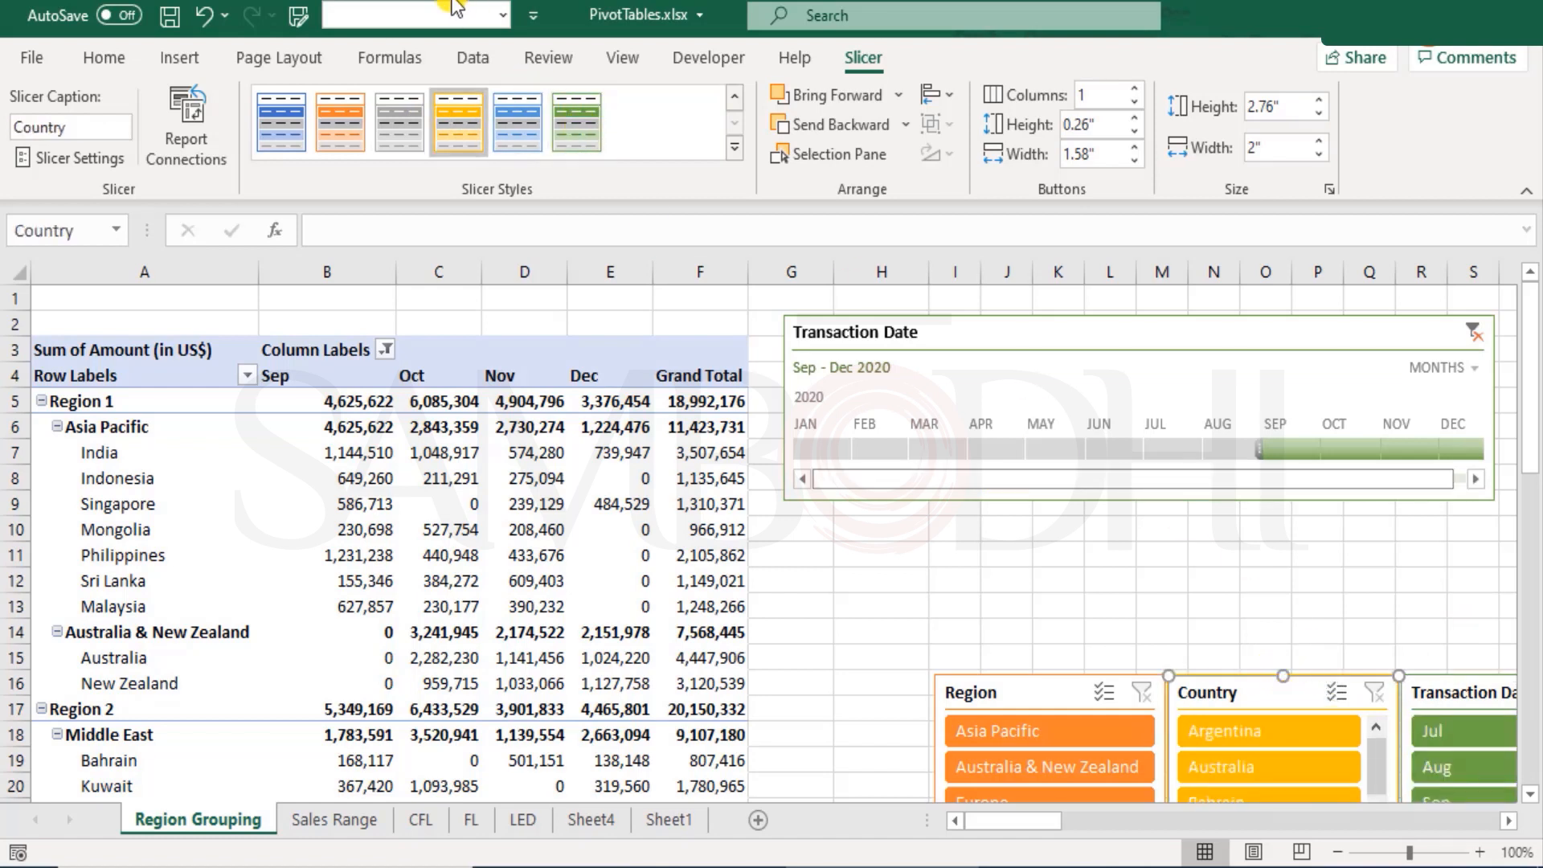
{"action": "left_click", "coordinate": [280, 120]}
{"action": "left_click_drag", "start_coordinate": [1526, 427], "coordinate": [1527, 454]}
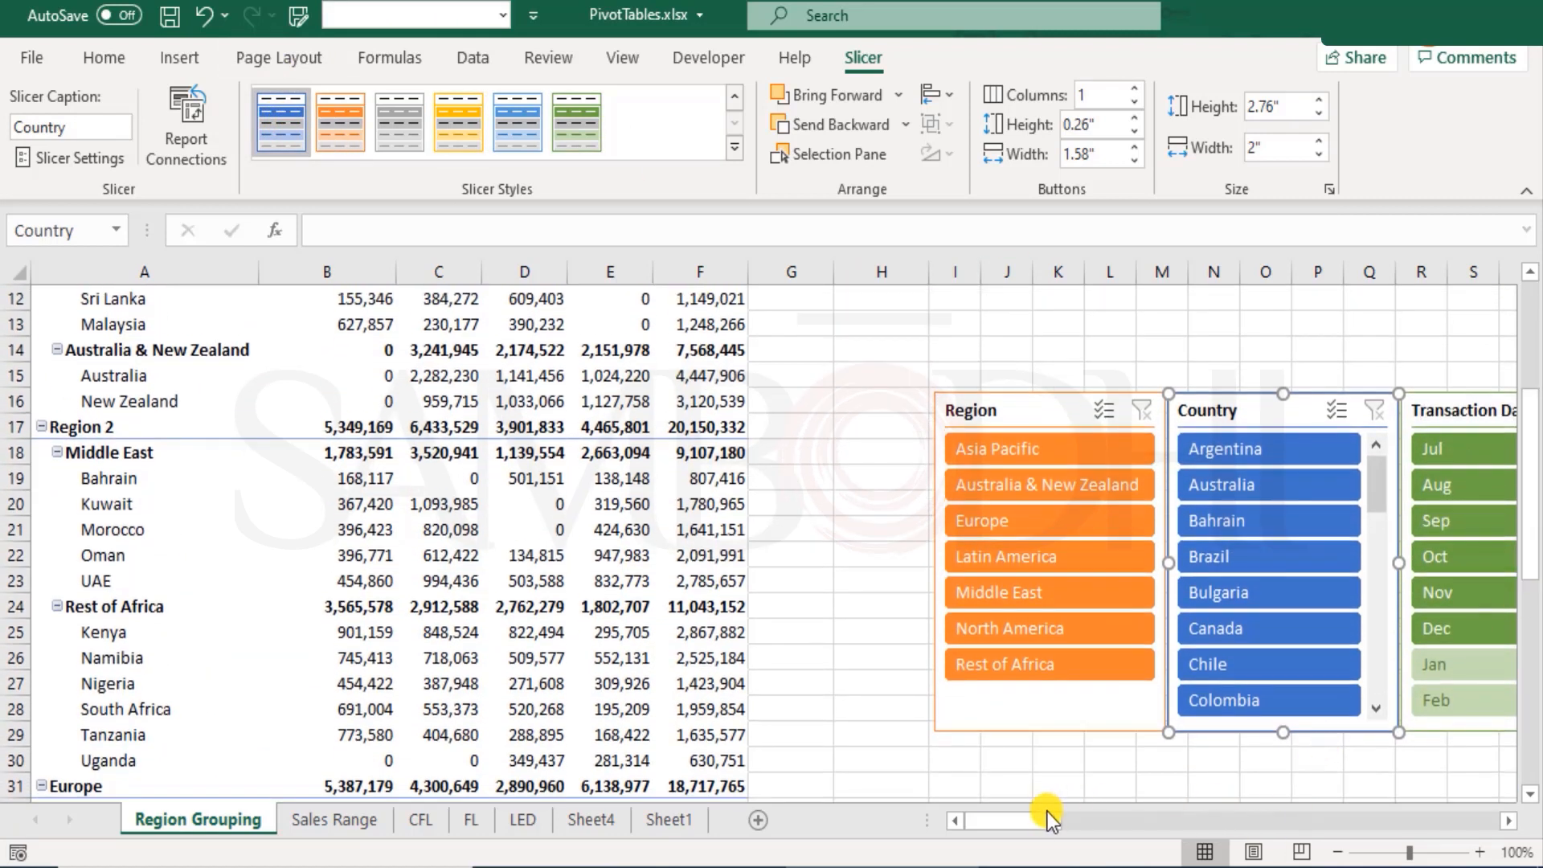
{"action": "left_click_drag", "start_coordinate": [1101, 811], "coordinate": [934, 804]}
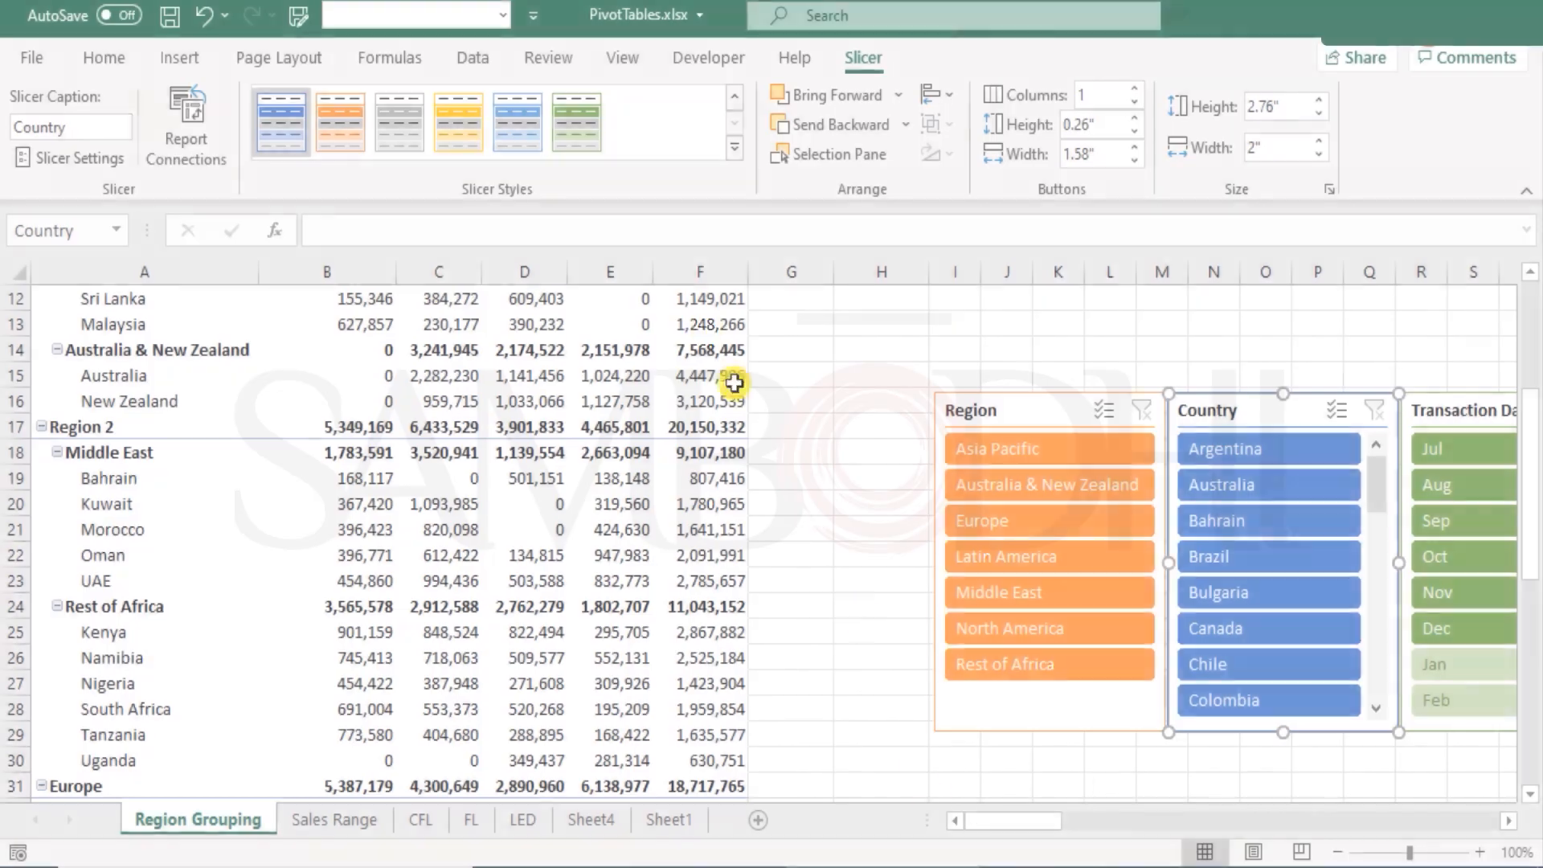